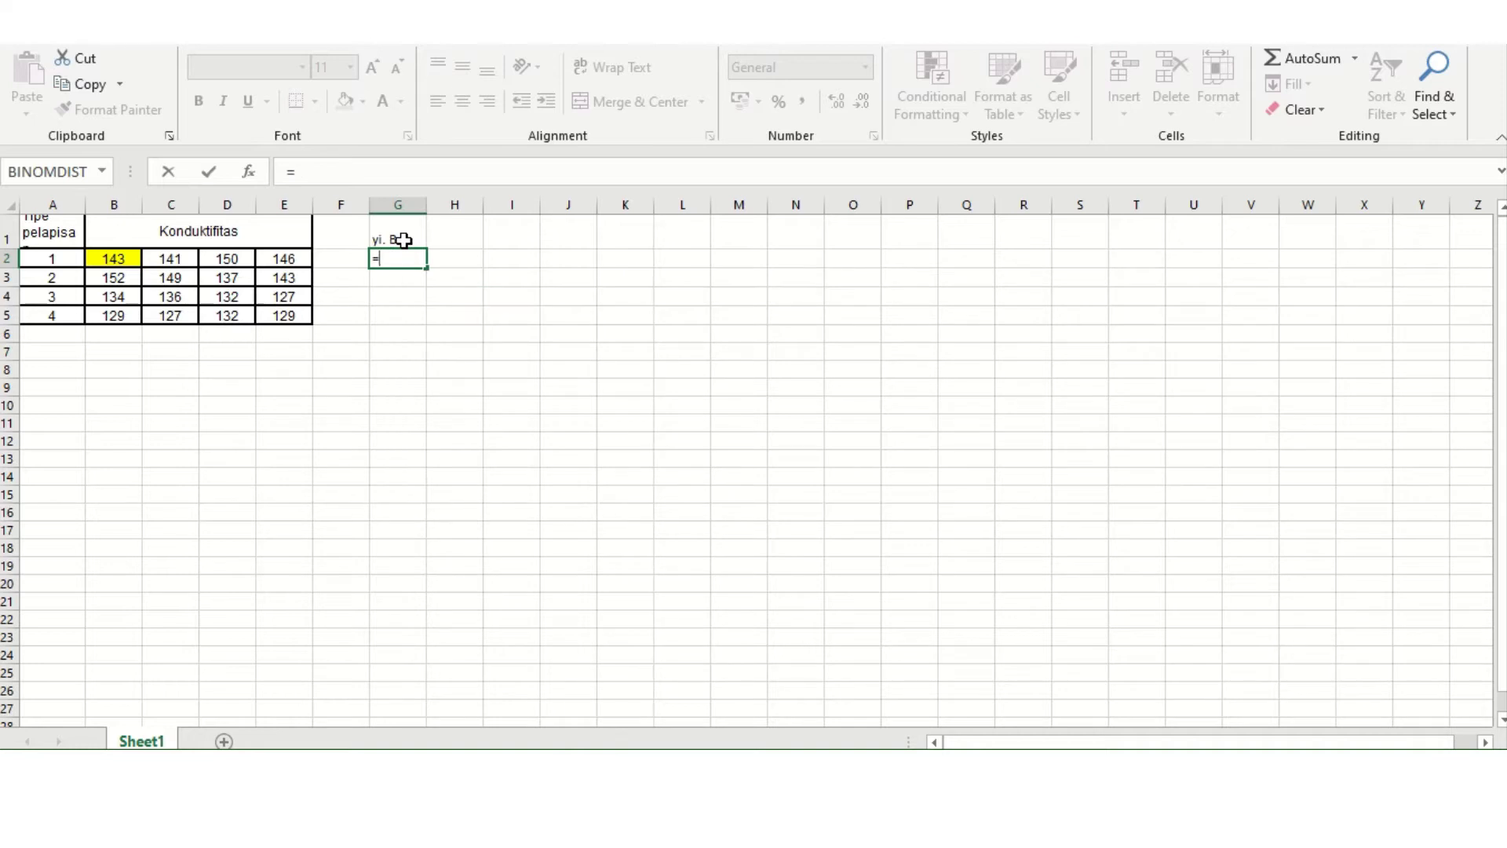
Enter a formula in G2 that averages the first coating type's conductivity values, B2:E2.
type("avera")
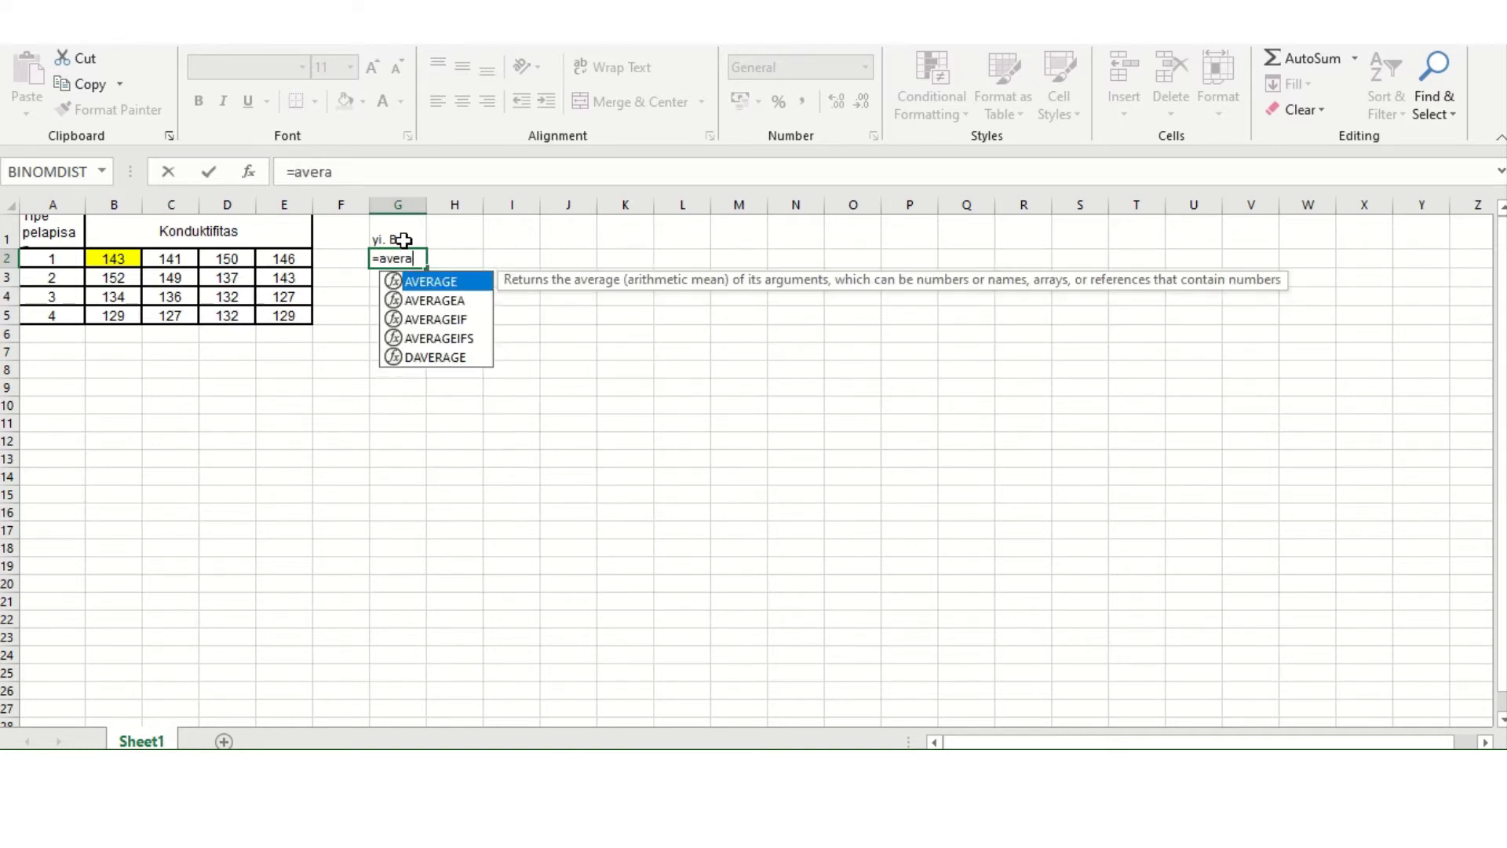
type("ge(")
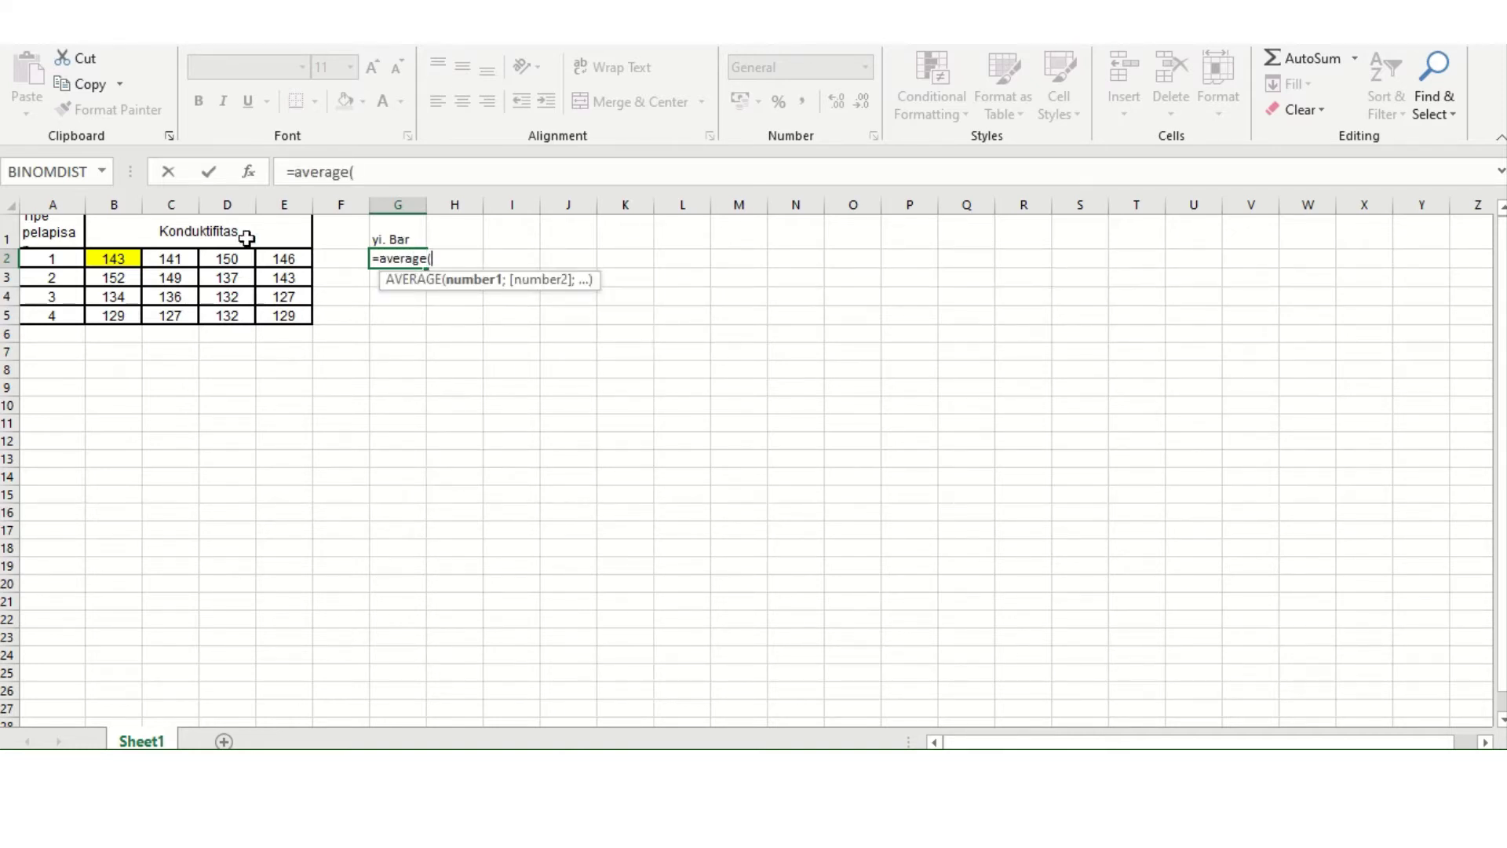
left_click(96, 259)
key("shift+Right")
key("shift+Right")
key("shift+Right")
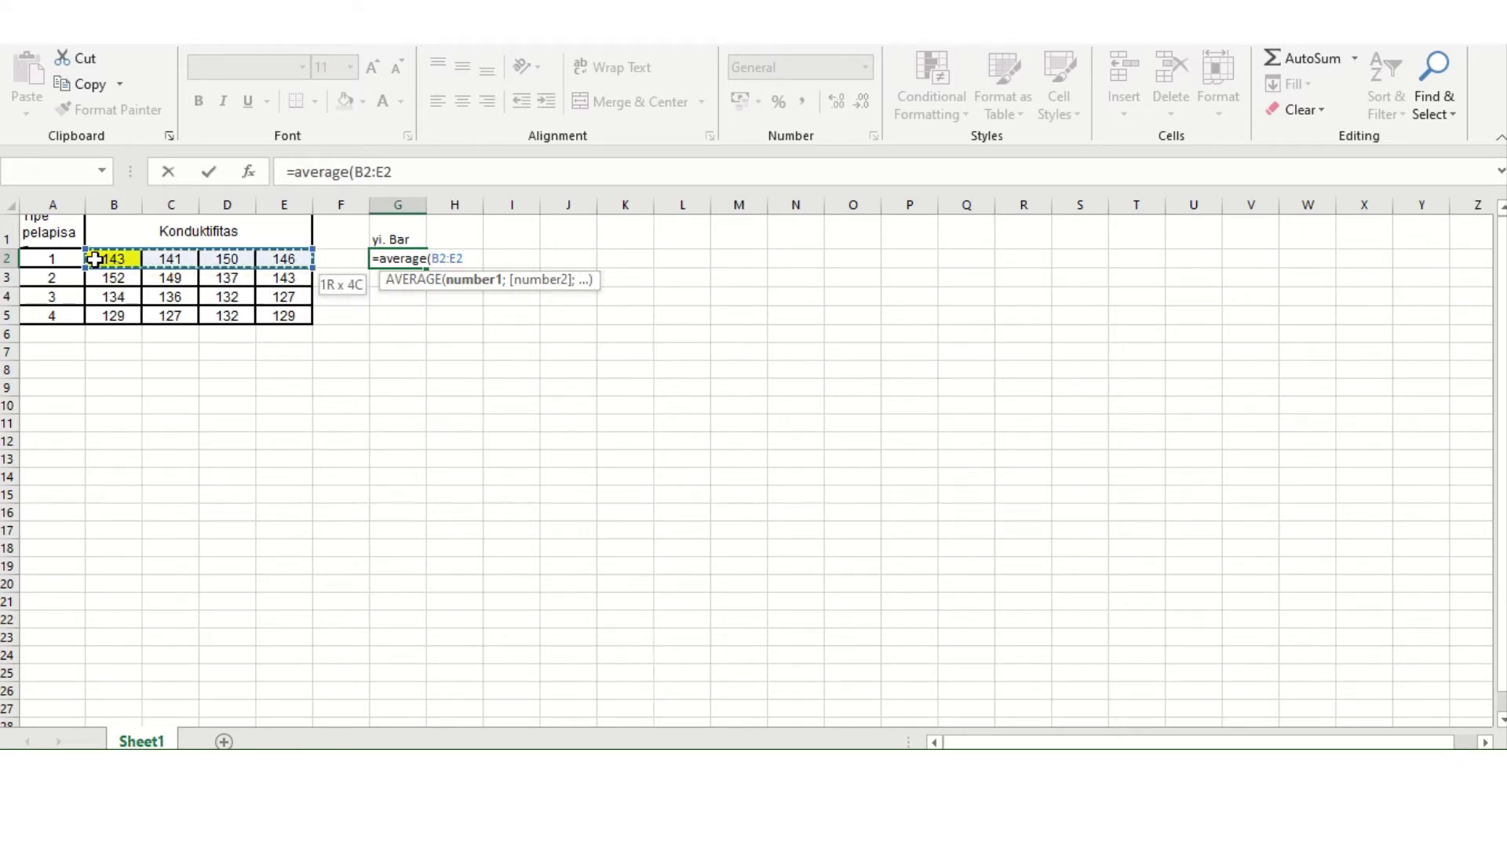
type(")")
key("Return")
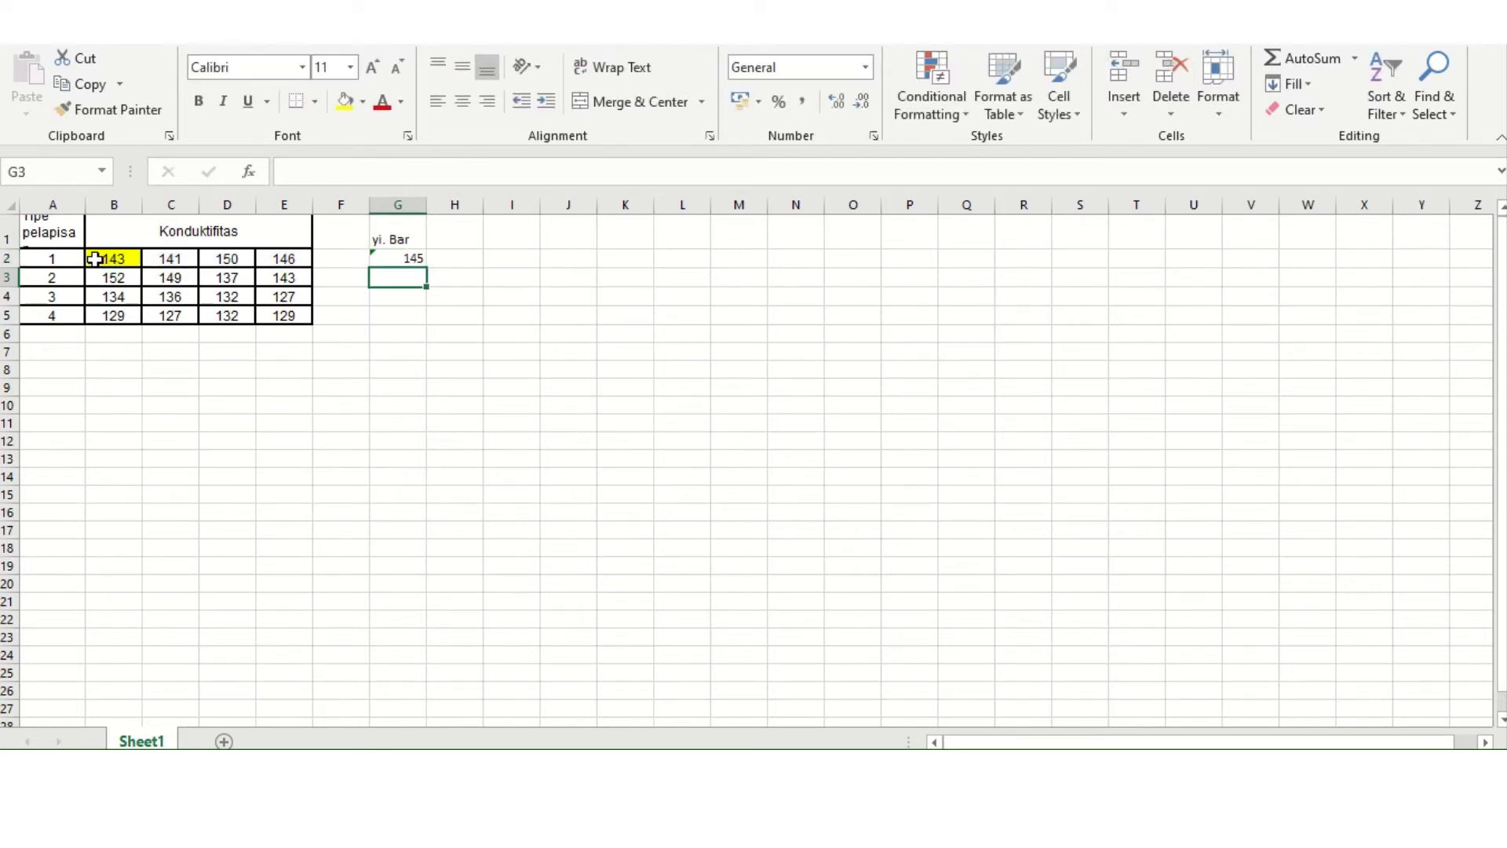
Copy the average formula in G2 down through G5 for the remaining coating types.
key("Up")
key("ctrl+c")
key("shift+Down")
key("shift+Down")
key("shift+Down")
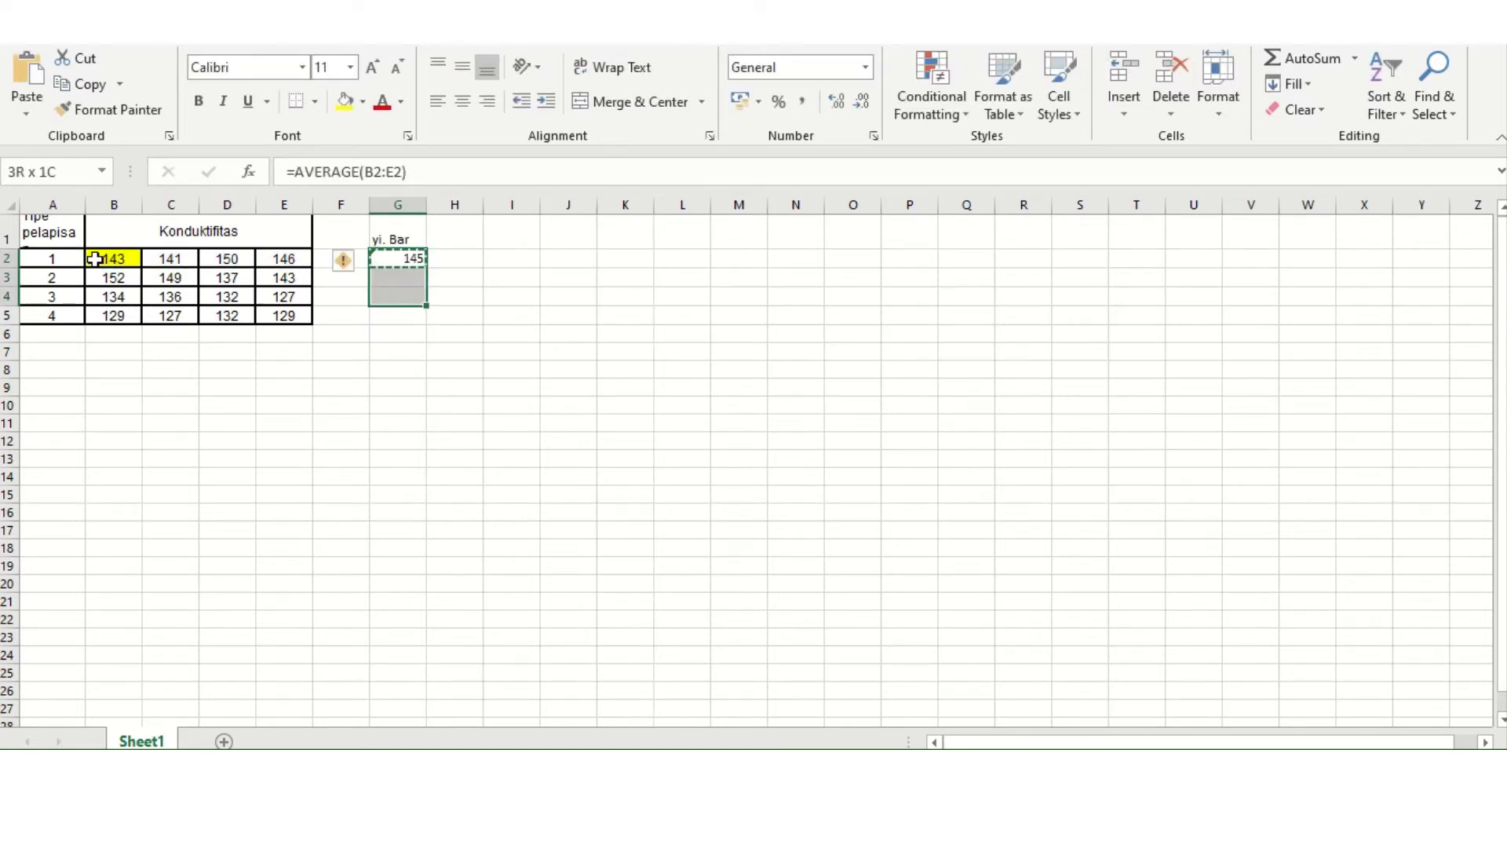
key("ctrl+v")
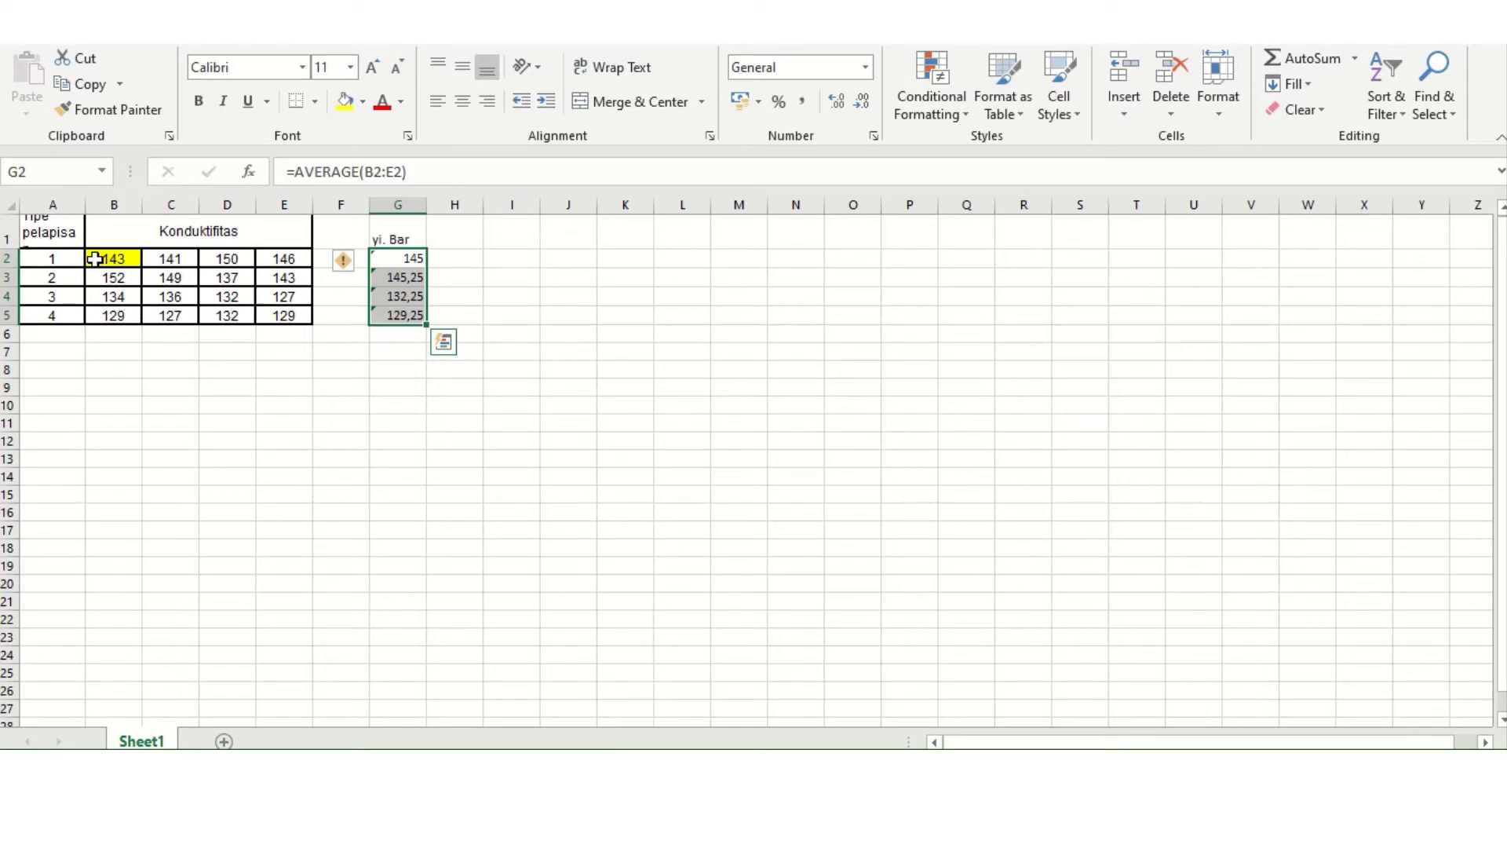
Enter the formula =B2-G2 in I2 to get the first observation's deviation from its row mean.
key("Up")
key("Right")
key("Right")
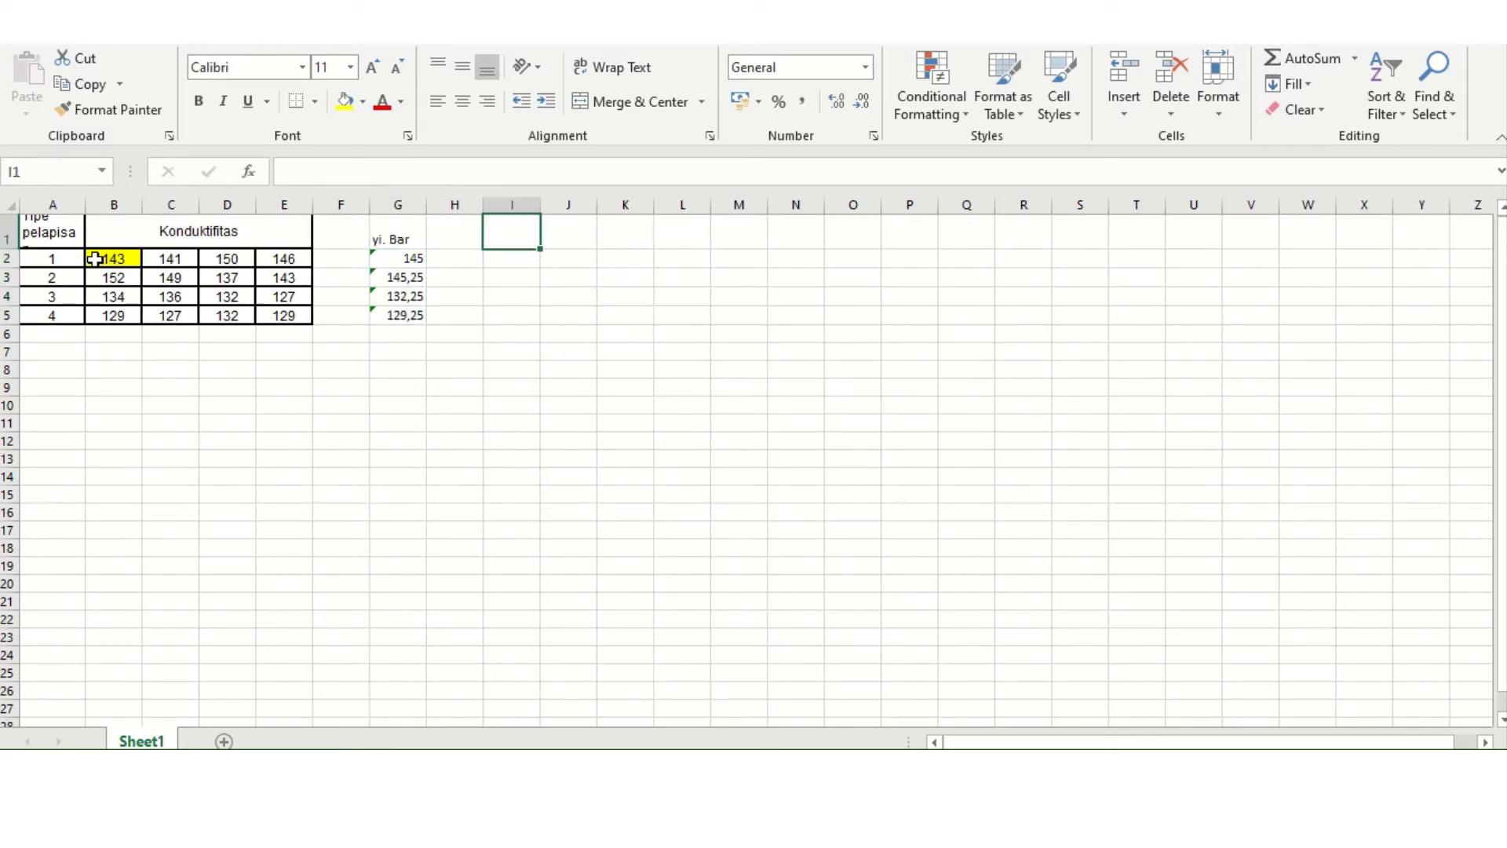
key("Down")
type("=")
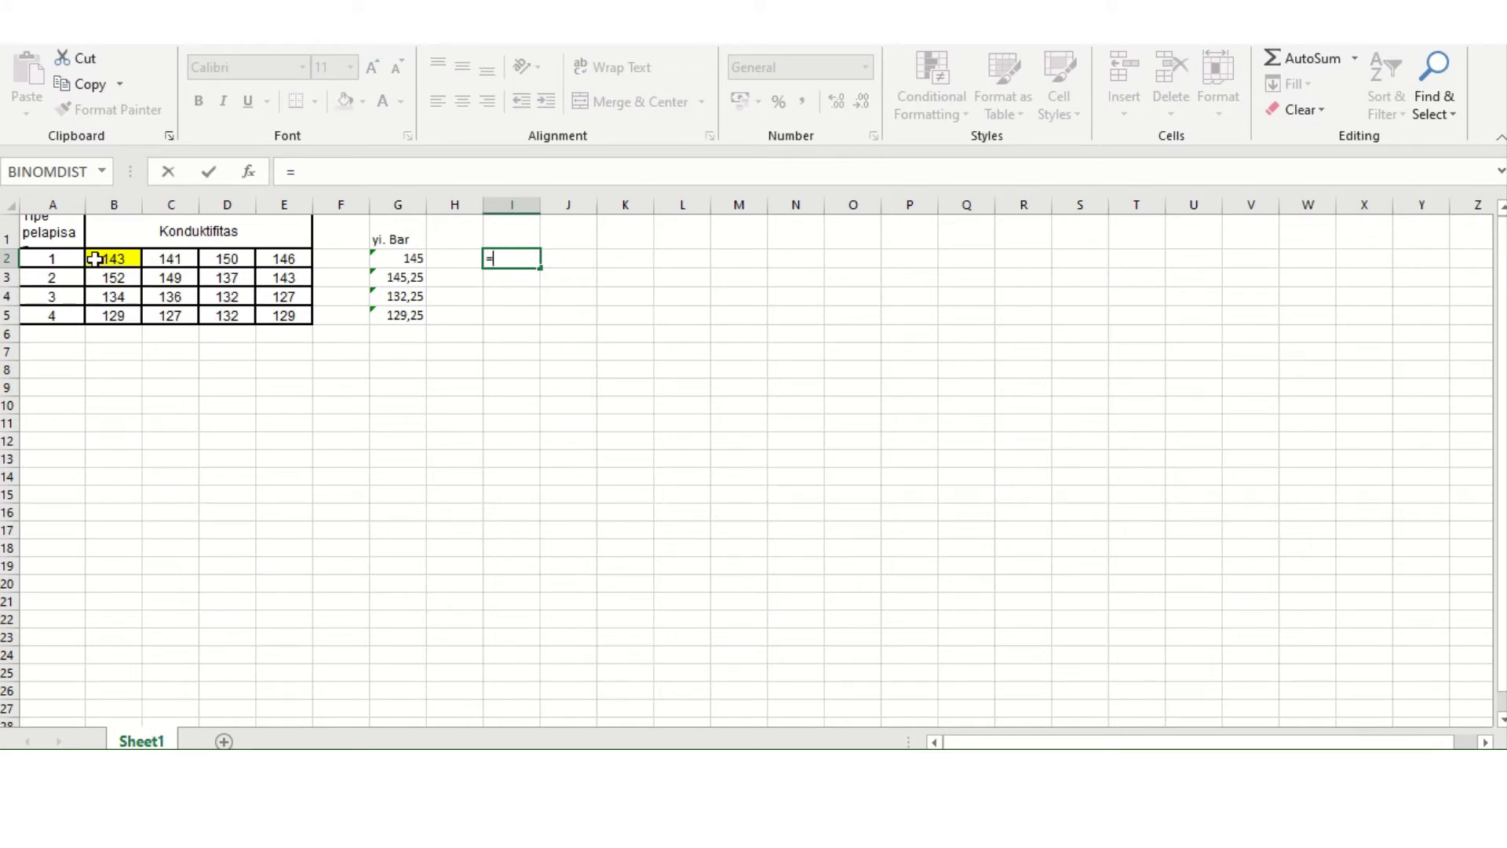
key("Left")
key("Left")
key("Left")
key("Left")
key("Left")
key("Left")
key("Left")
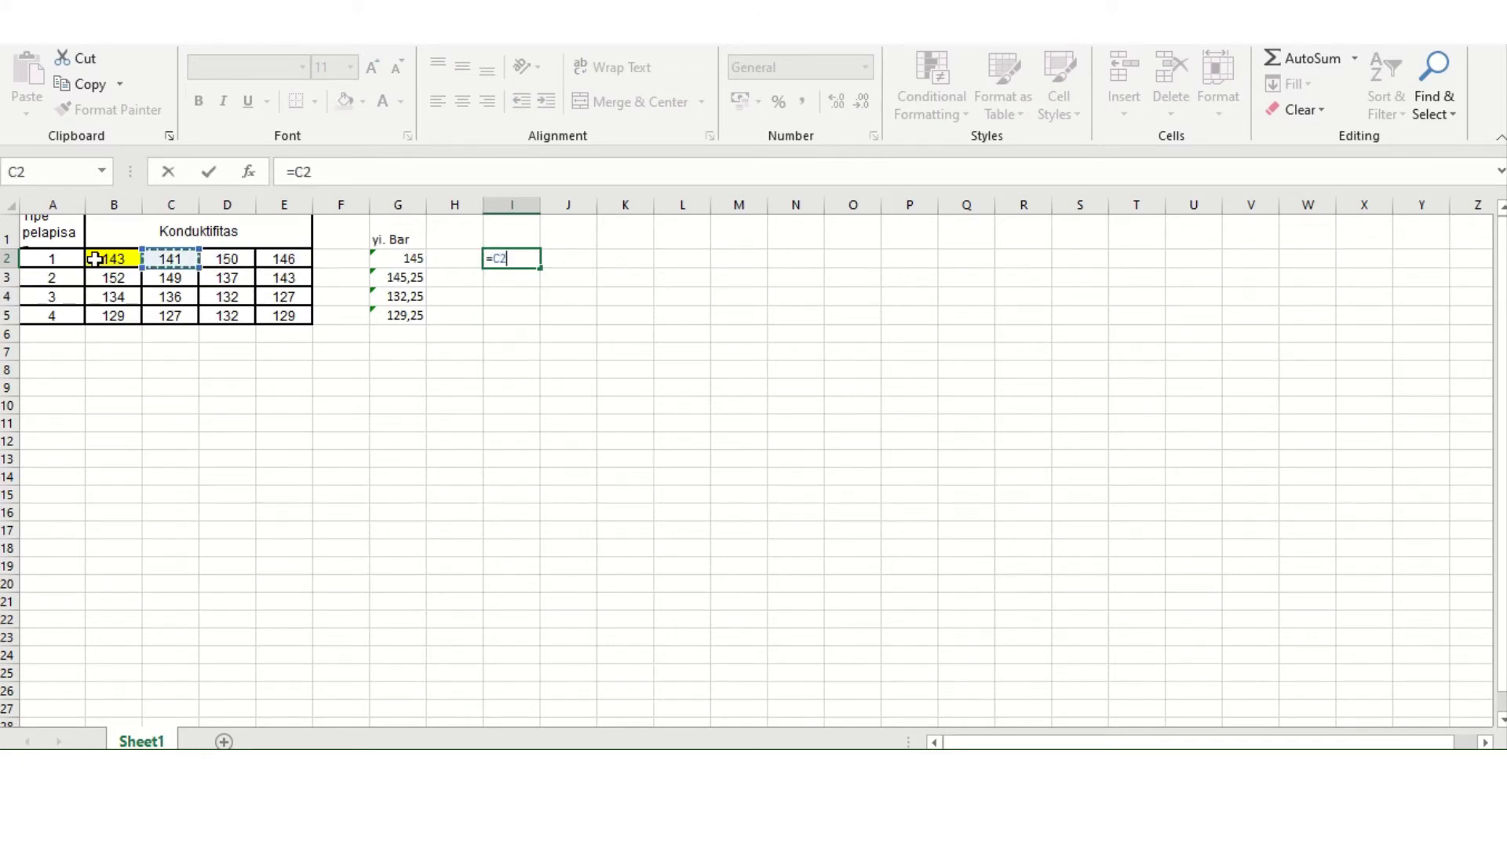
type("-")
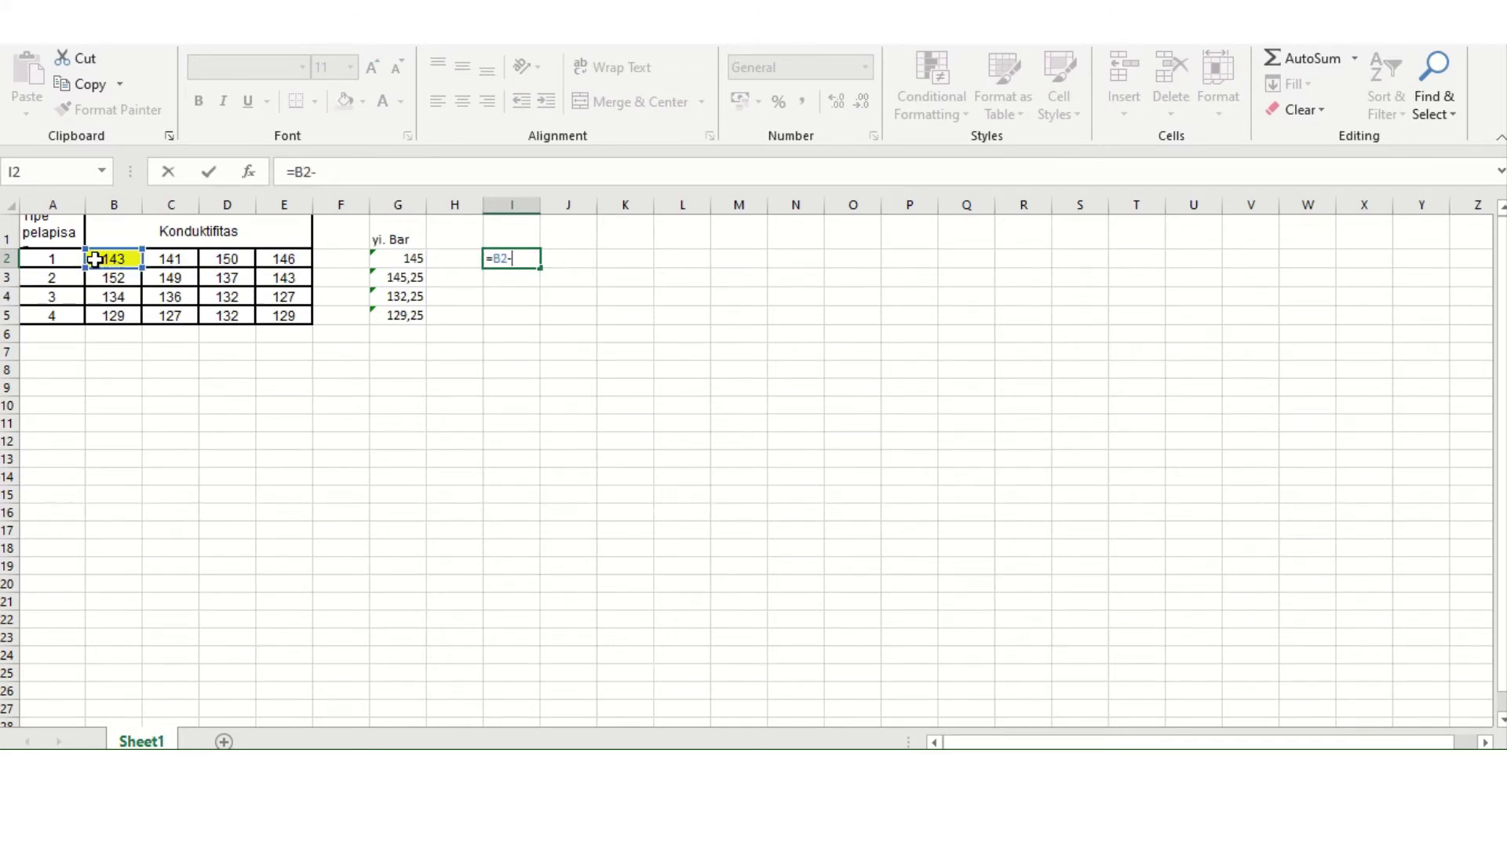
left_click(397, 257)
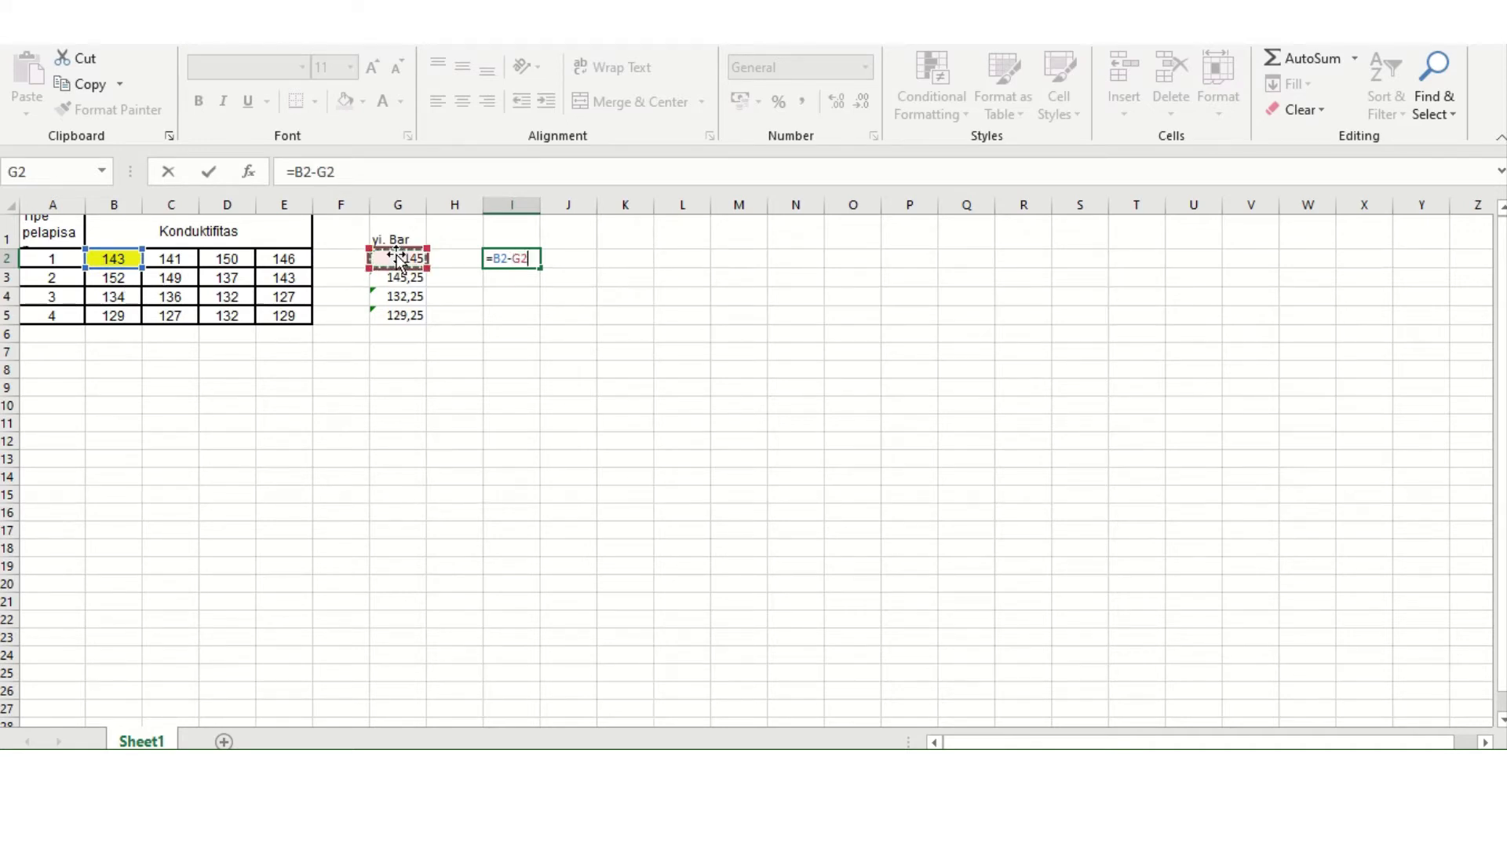
key("Return")
key("Up")
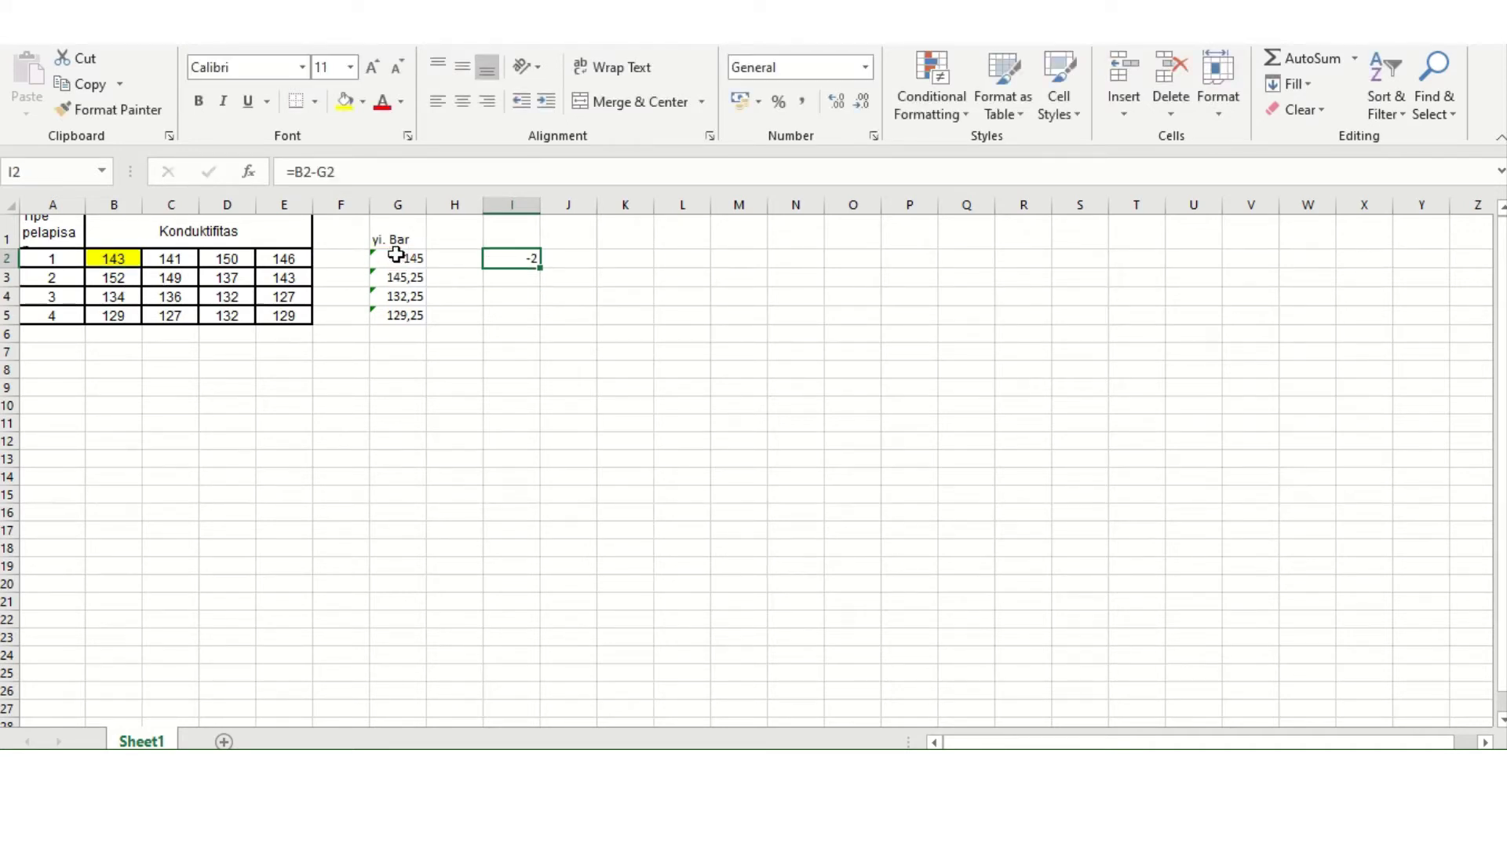
Lock the mean's column in the I2 deviation formula so it reads =B2-$G2.
left_click(320, 170)
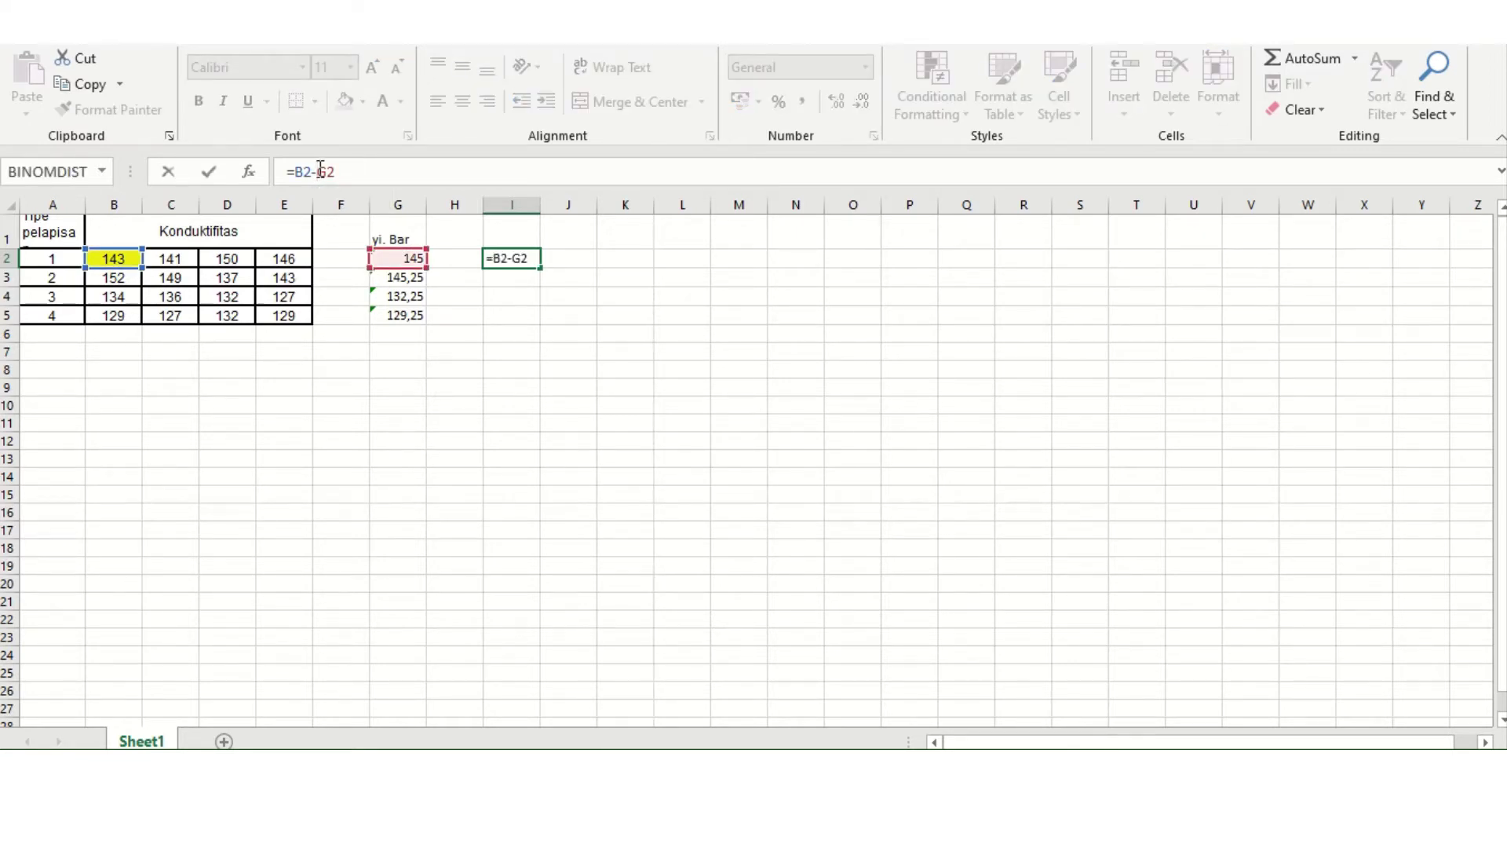
type("$")
key("Return")
key("Up")
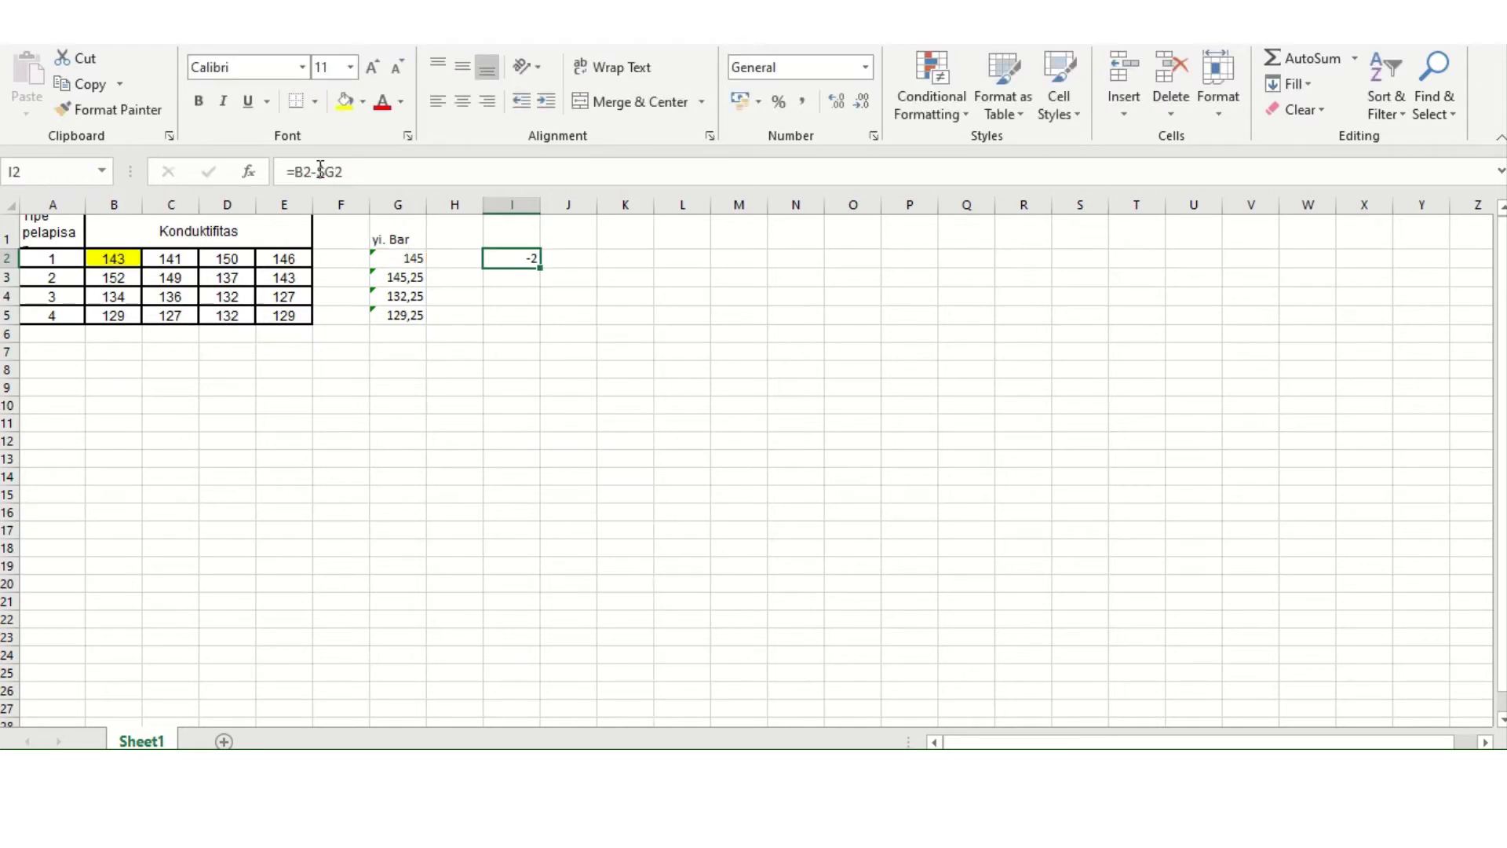
Copy the deviation formula in I2 across the whole range I2:L5.
key("ctrl+c")
key("shift+Down")
key("shift+Down")
key("shift+Down")
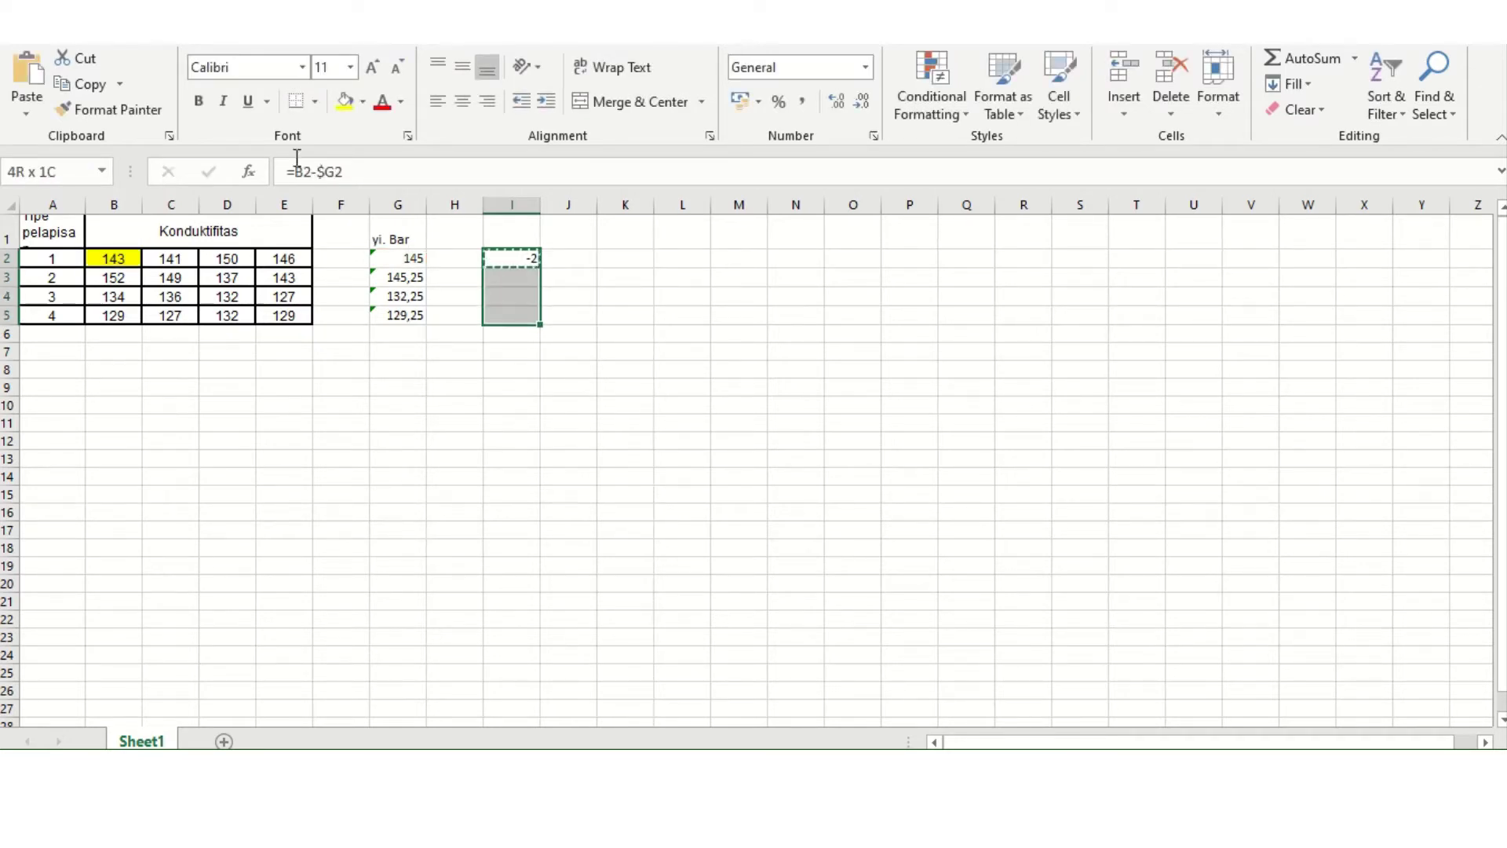
key("shift+Right")
key("shift+Right")
key("shift+Right")
key("ctrl+v")
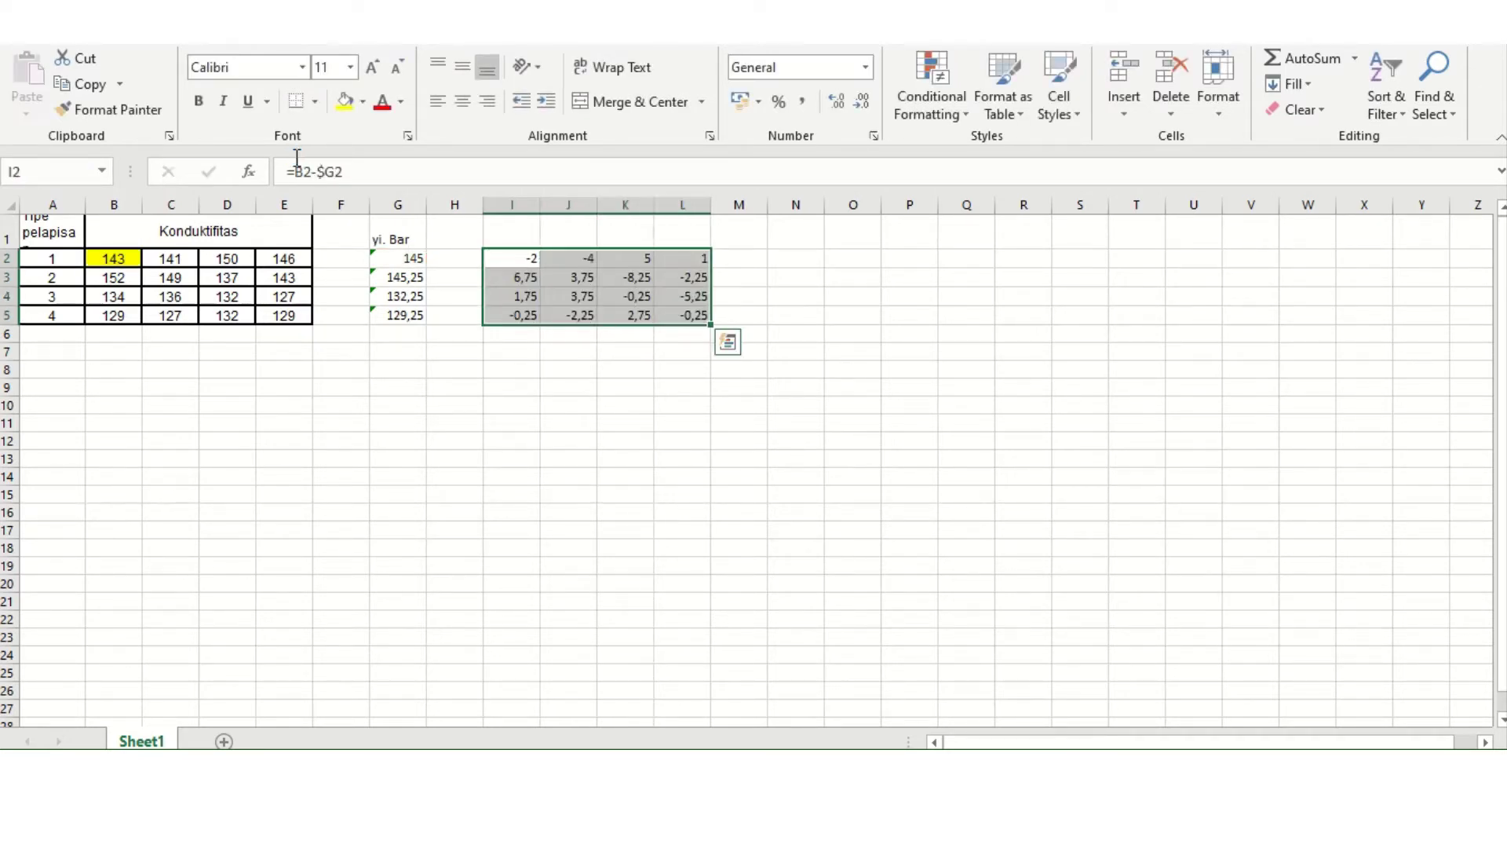
Enter the formula =I2^2 in N2 to square the first deviation.
key("Up")
key("Right")
key("Right")
key("Right")
key("Right")
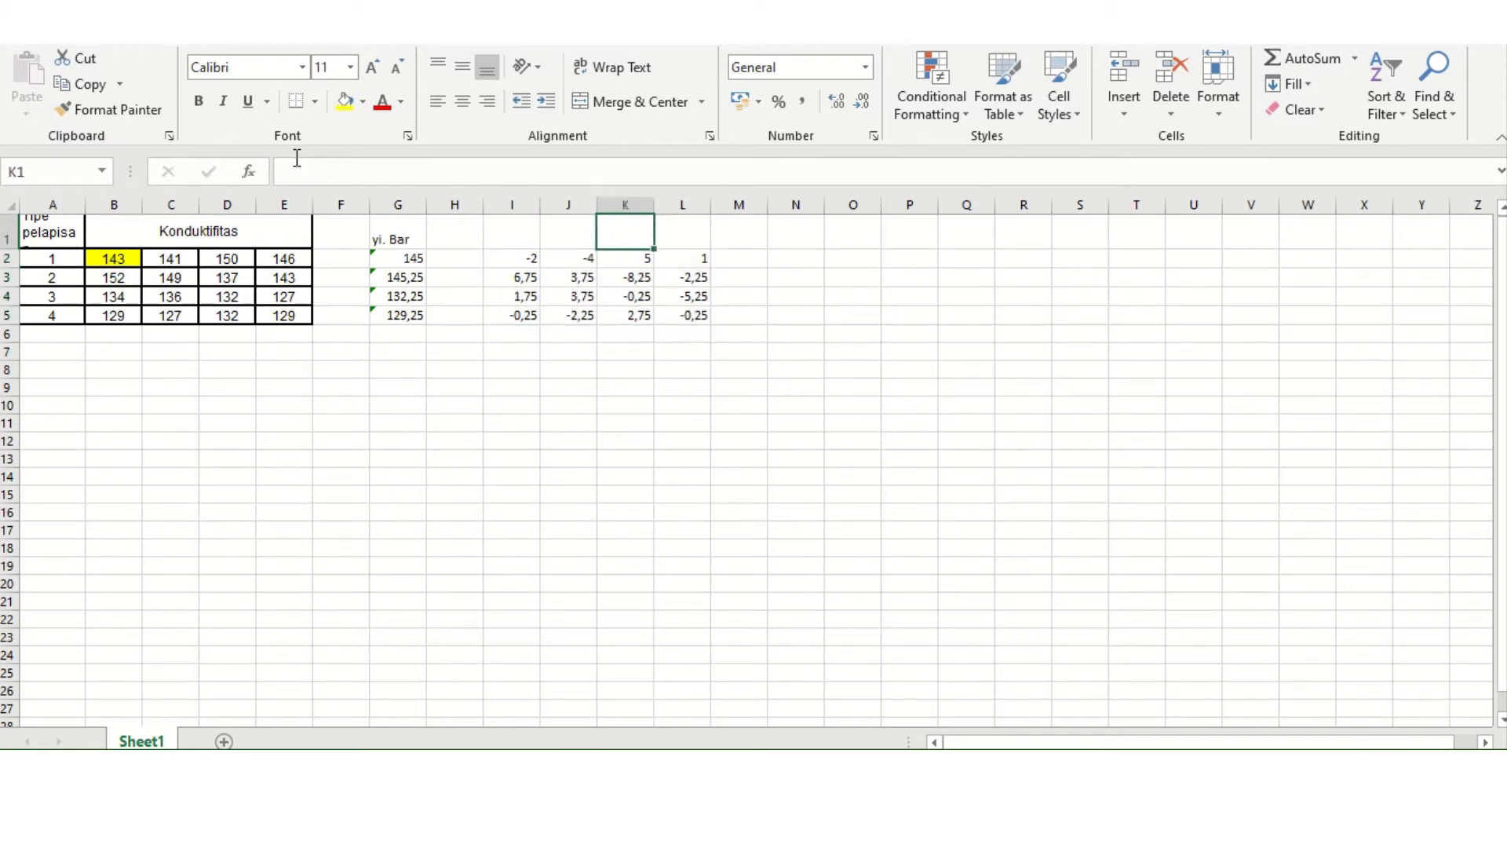
key("Down")
key("Right")
type("=")
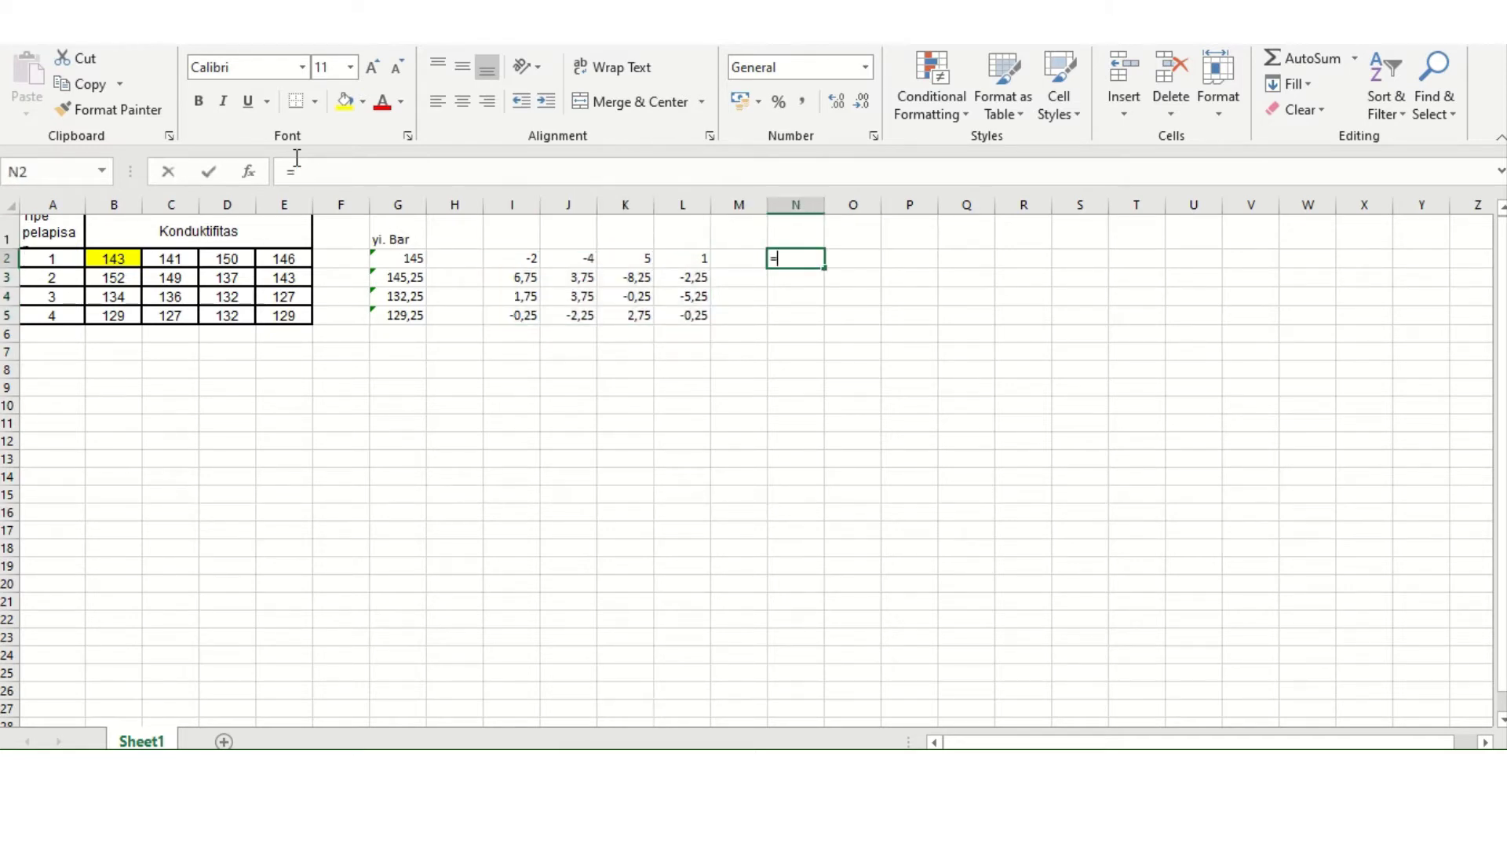
key("Left")
key("Left")
key("Left")
key("Left")
key("Left")
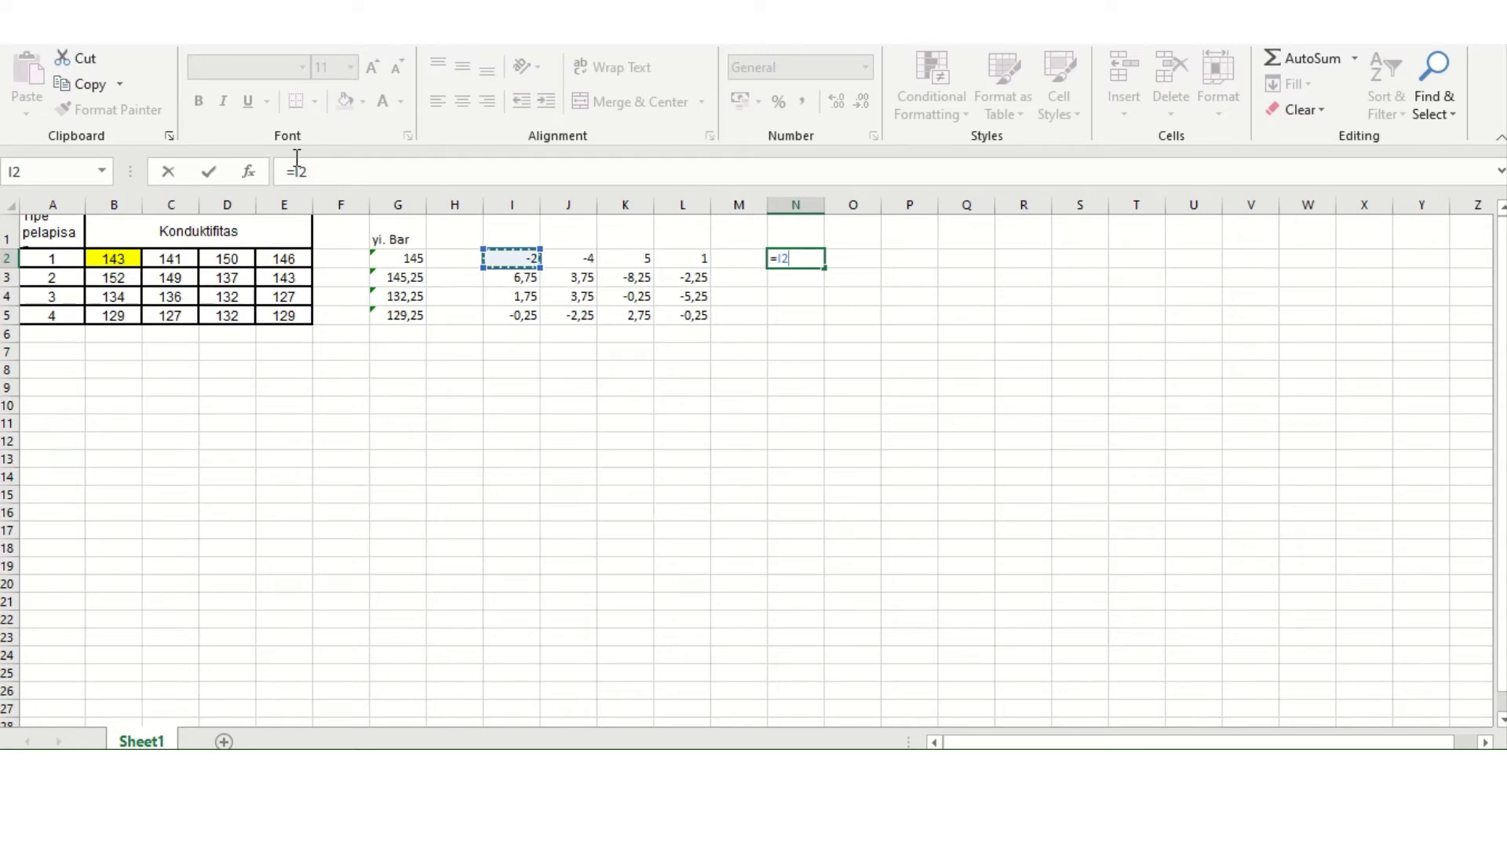
type("^2")
key("Return")
key("Up")
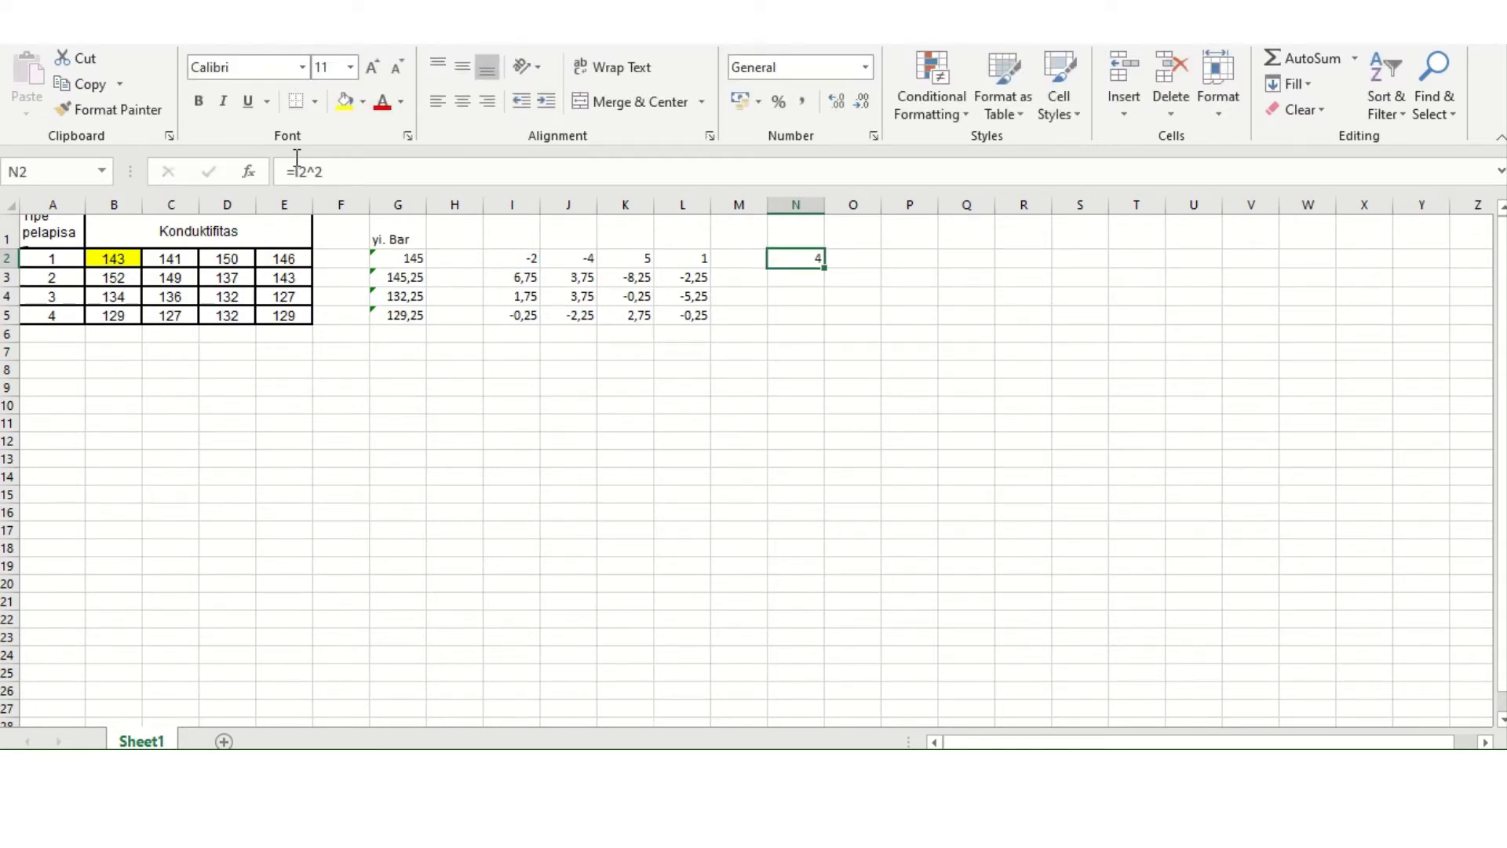
Copy the squared-deviation formula in N2 across the range N2:Q5.
key("ctrl+c")
key("shift+Down")
key("shift+Down")
key("shift+Down")
key("shift+Right")
key("shift+Right")
key("shift+Right")
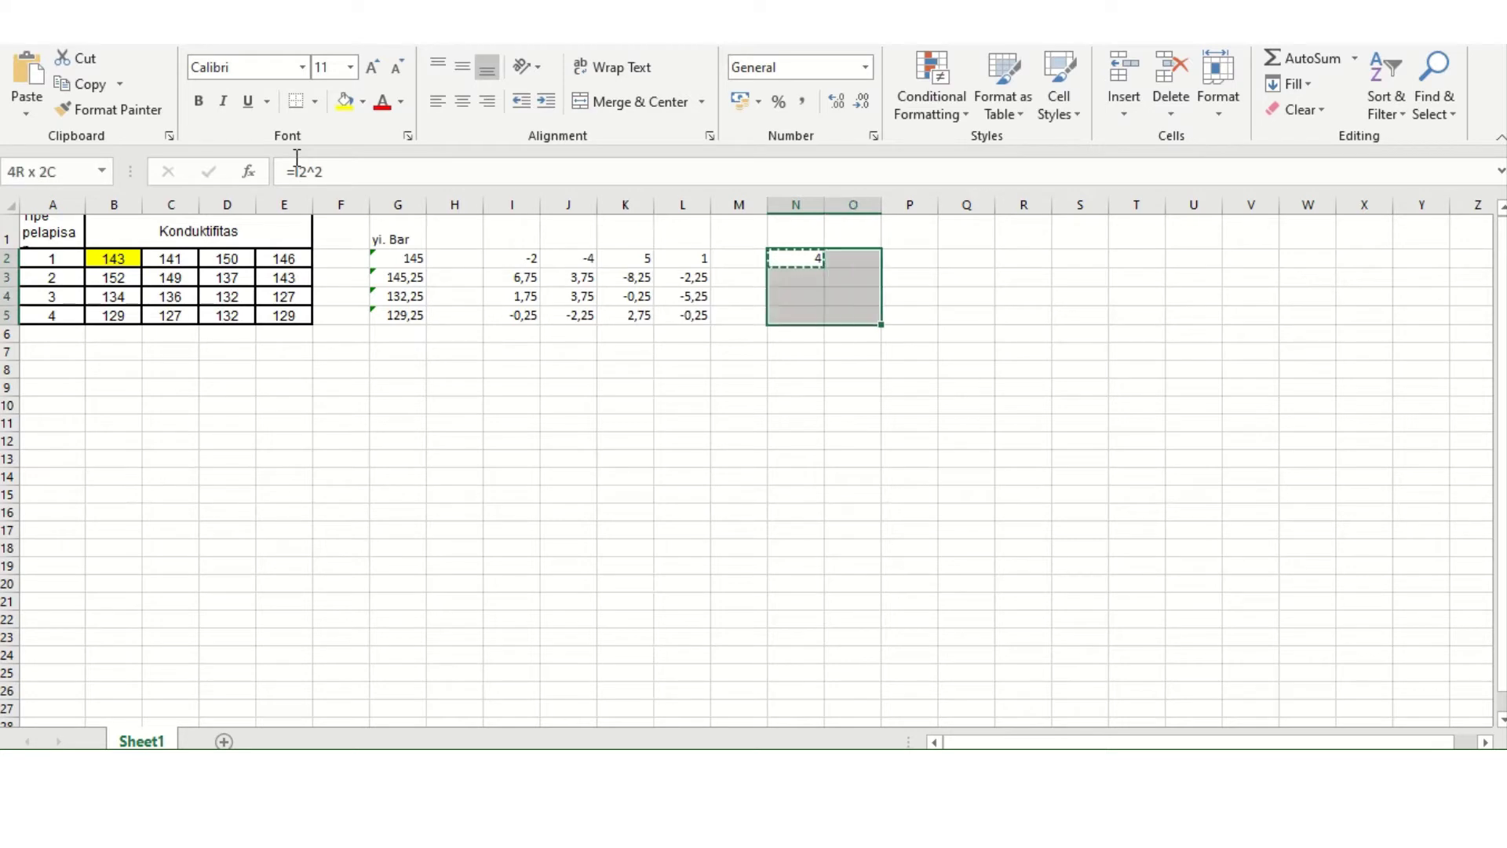
key("ctrl+v")
Enter a SUM formula in R7 that totals the squared deviations in N2:Q5.
key("Right")
key("Right")
key("Right")
key("Right")
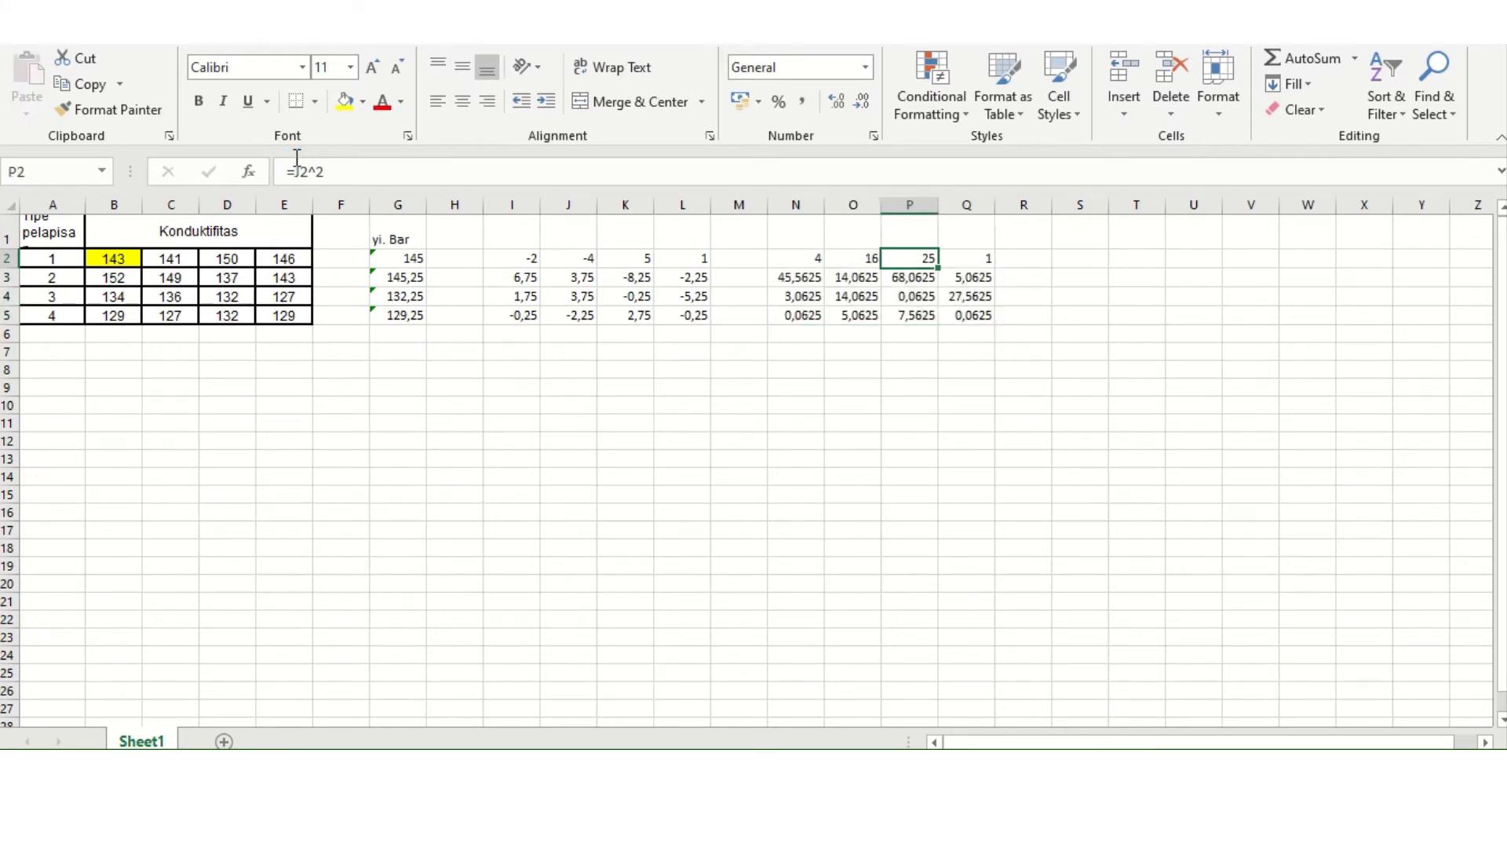
key("Down")
key("Down")
key("Down")
key("Down")
key("Down")
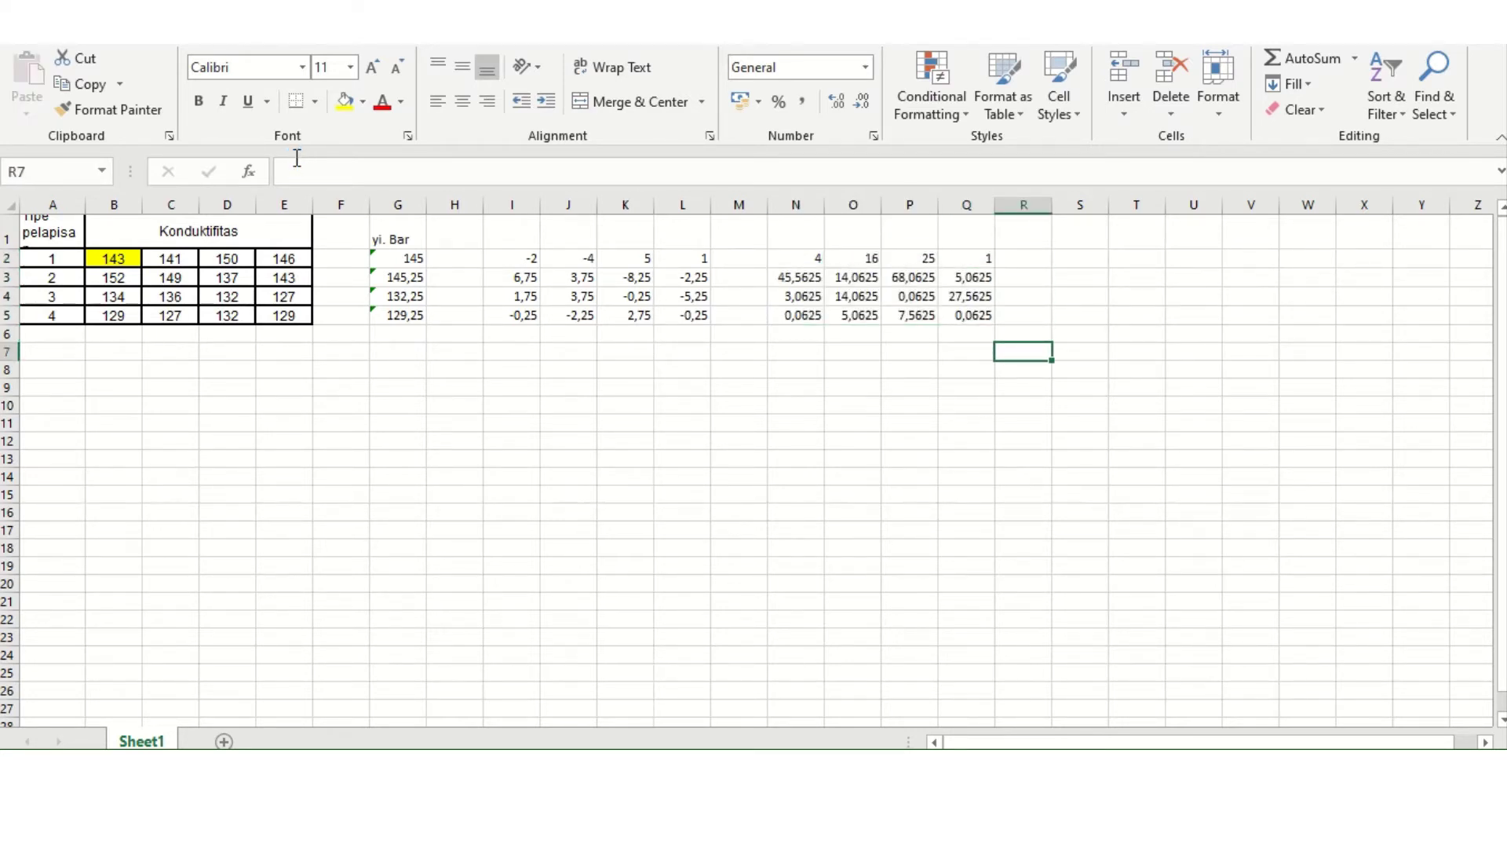
type("=sum(")
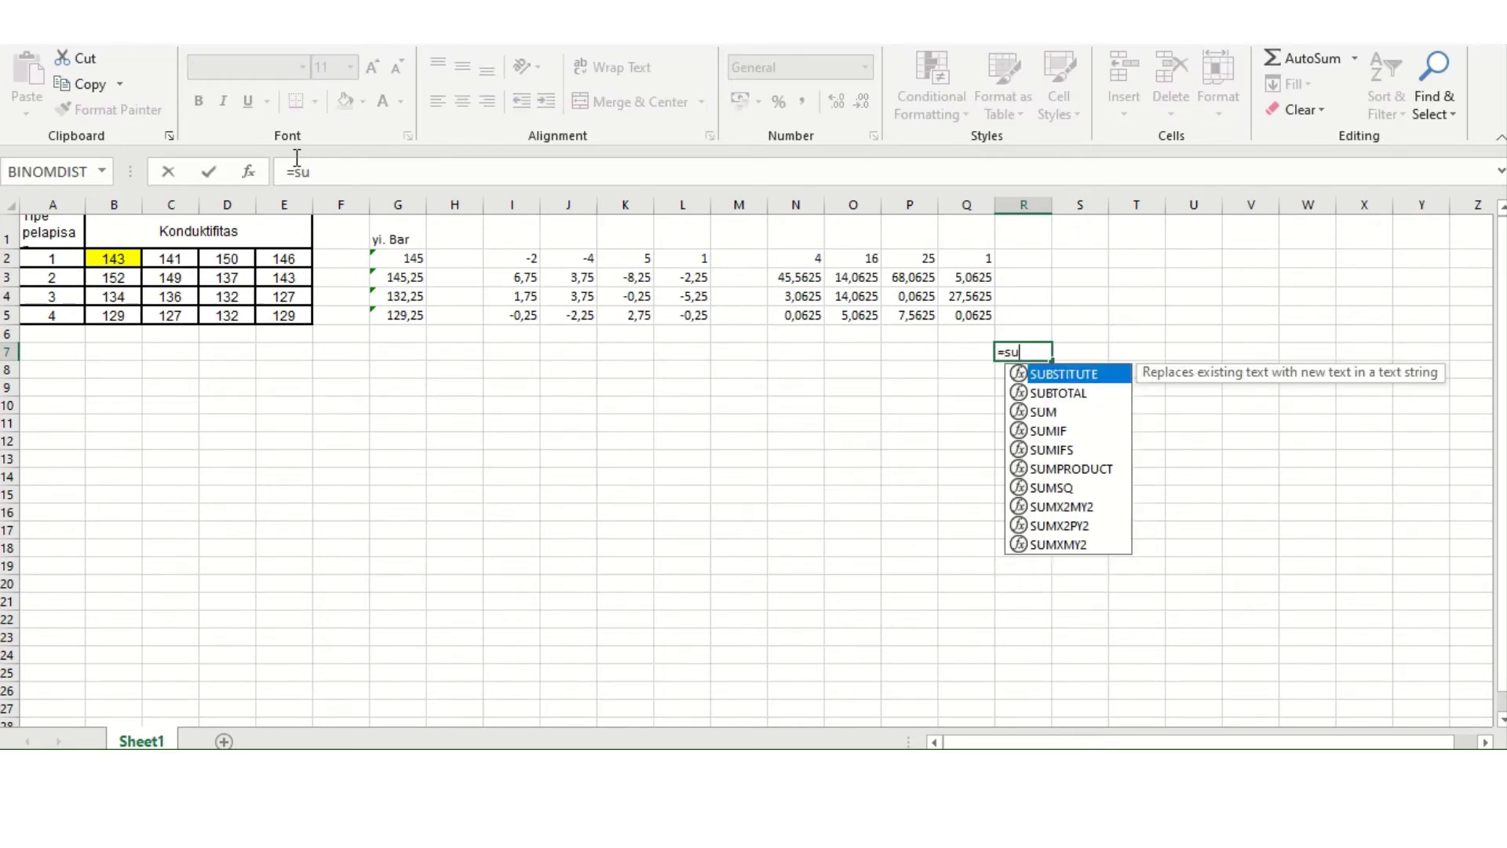
key("Up")
key("Up")
key("Left")
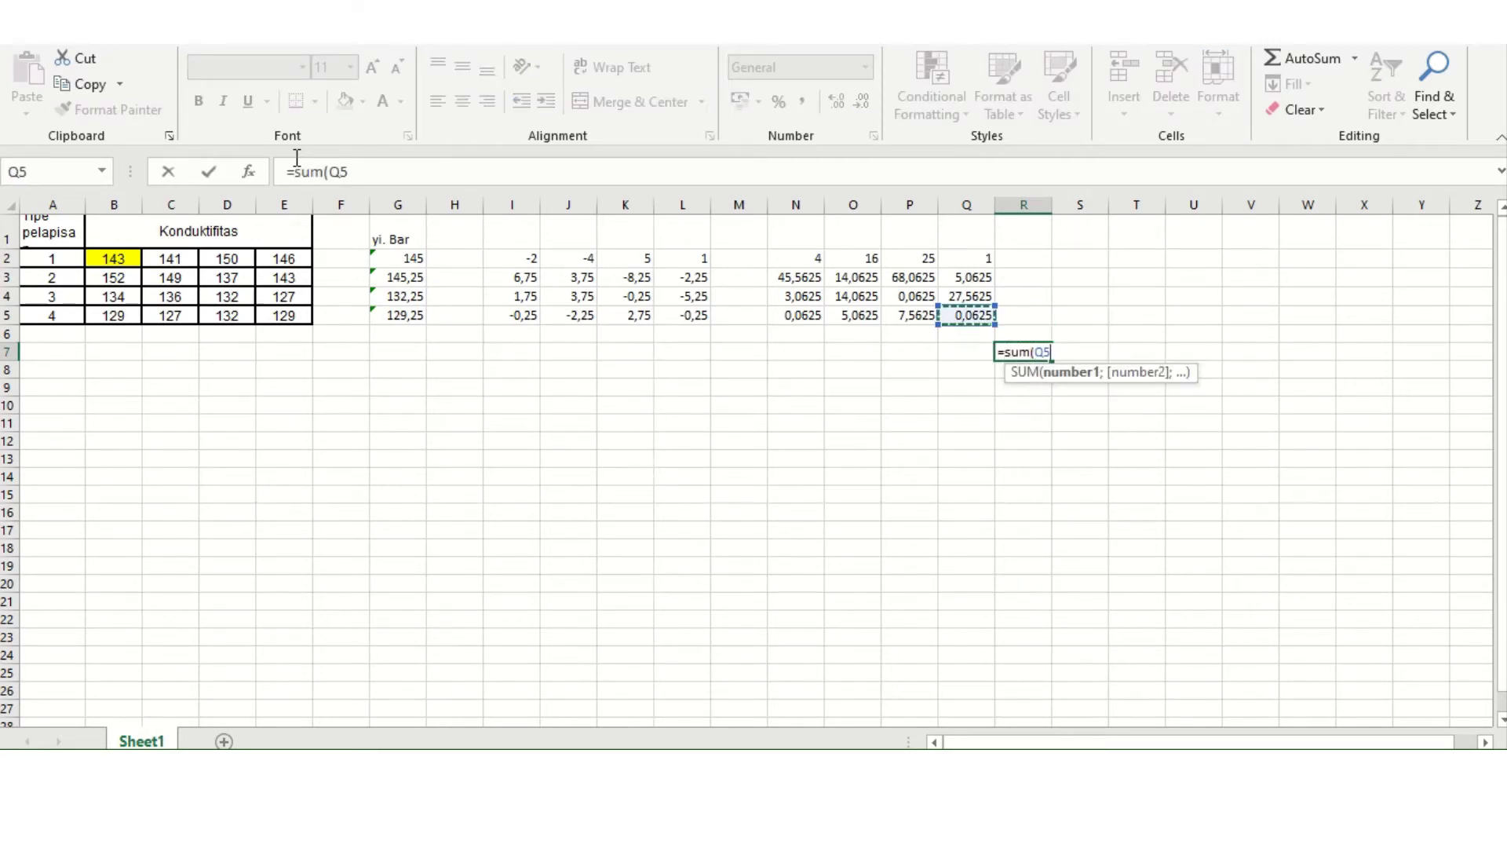
key("shift+Left")
key("shift+Left")
key("shift+Left")
key("shift+Up")
key("shift+Up")
key("shift+Up")
key("ctrl+Return")
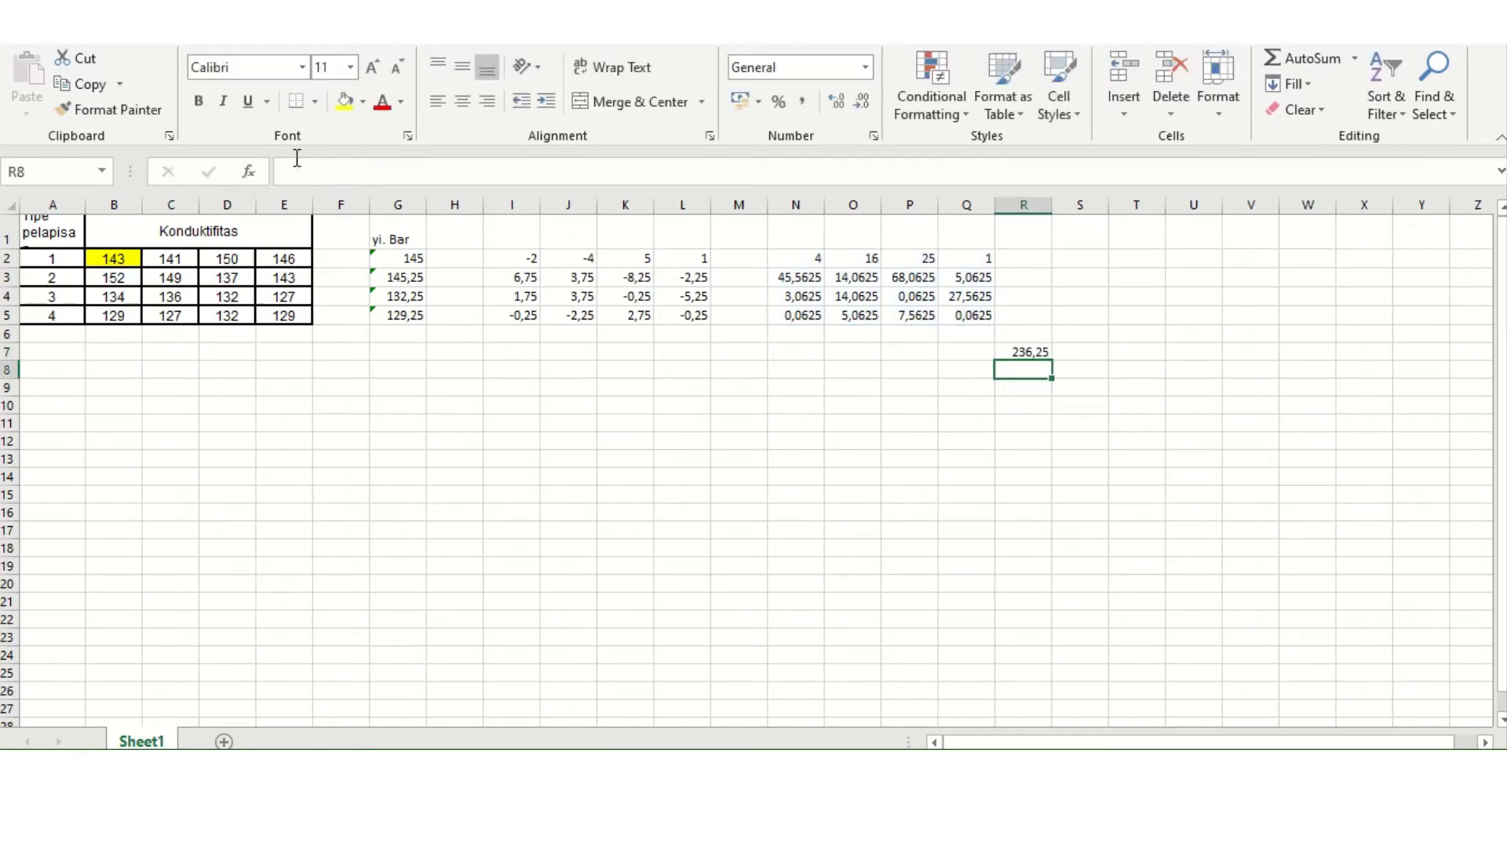
Label the sum of squared deviations by entering SS(Error) in Q7.
key("Left")
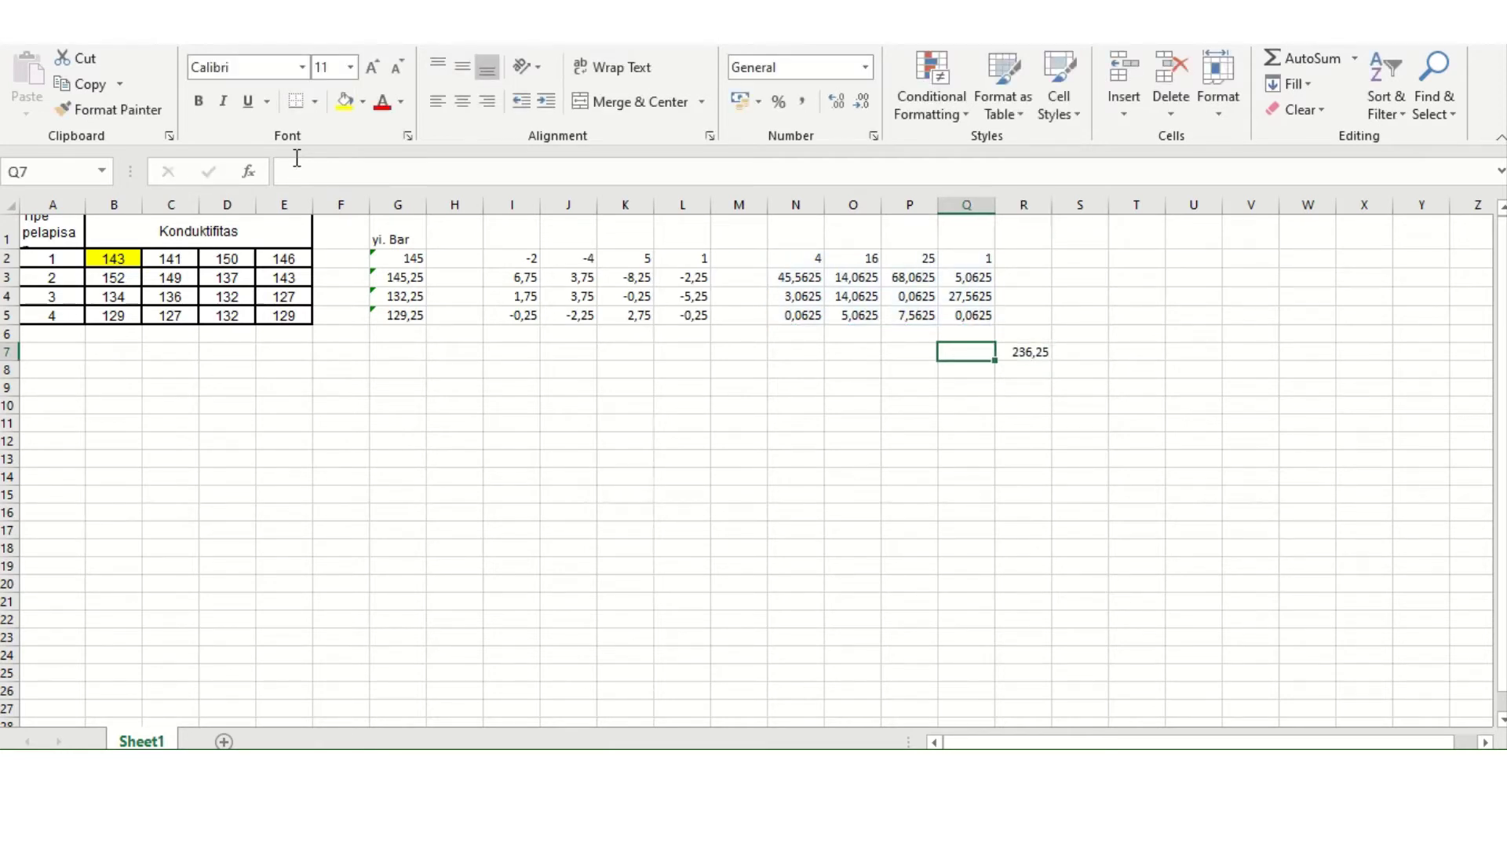
type("SS")
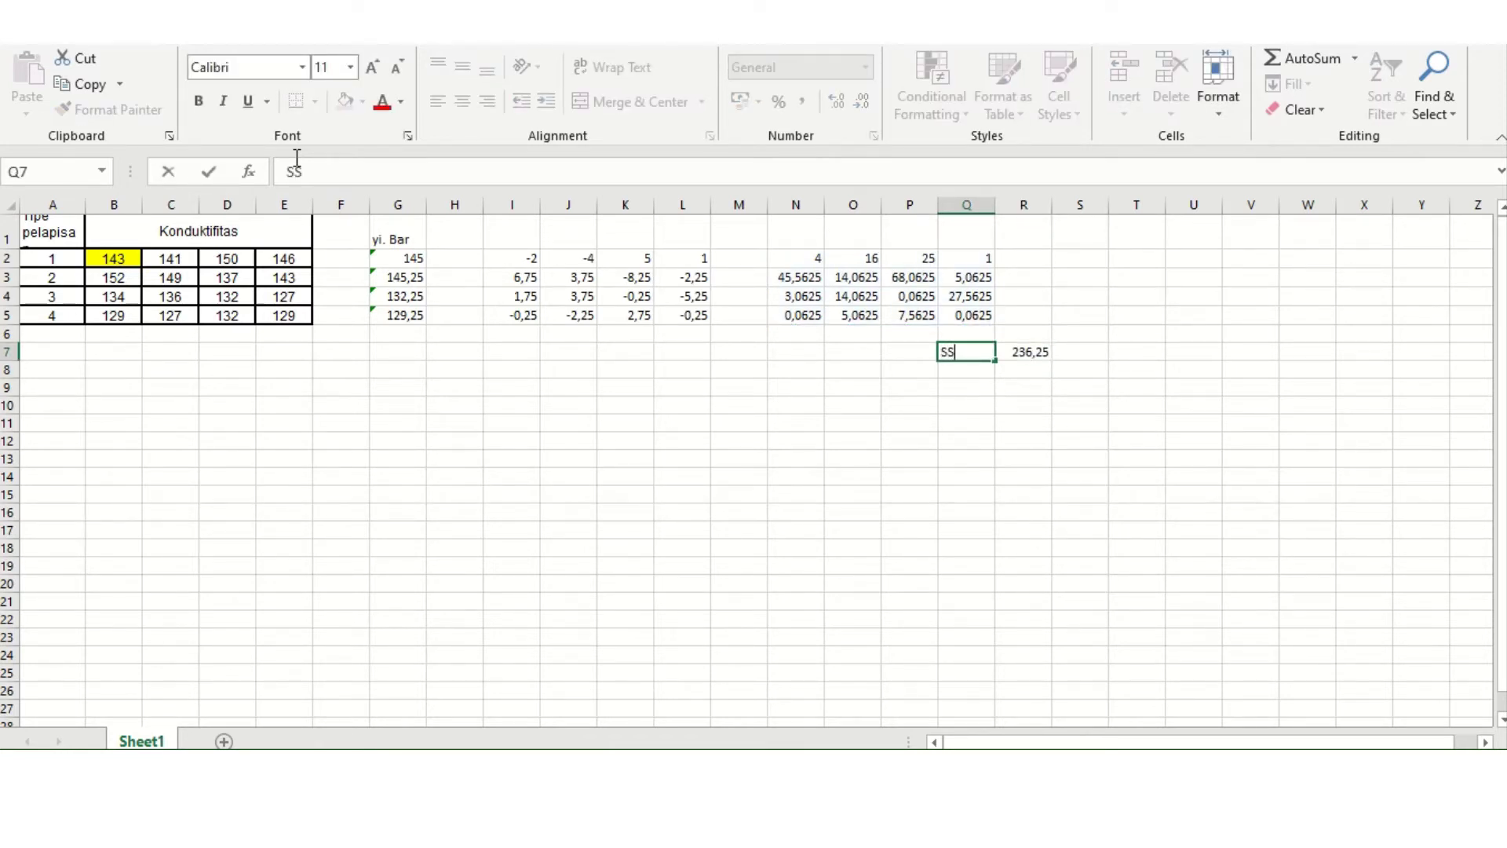
type("(Error")
key("Return")
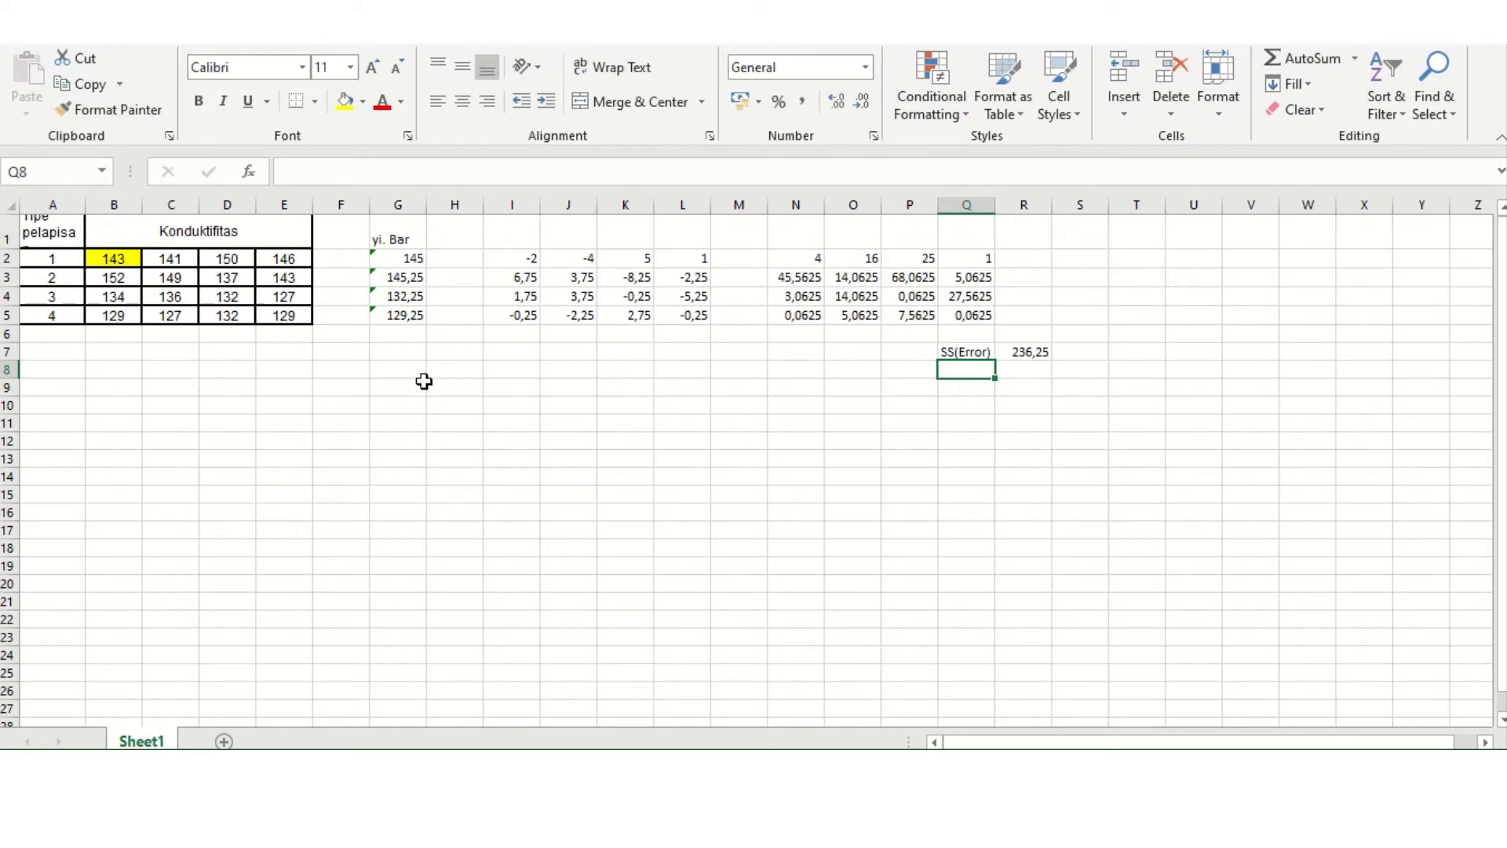
Enter an AVERAGE formula in G7 for the overall mean of the conductivity data in B2:E5.
left_click(406, 356)
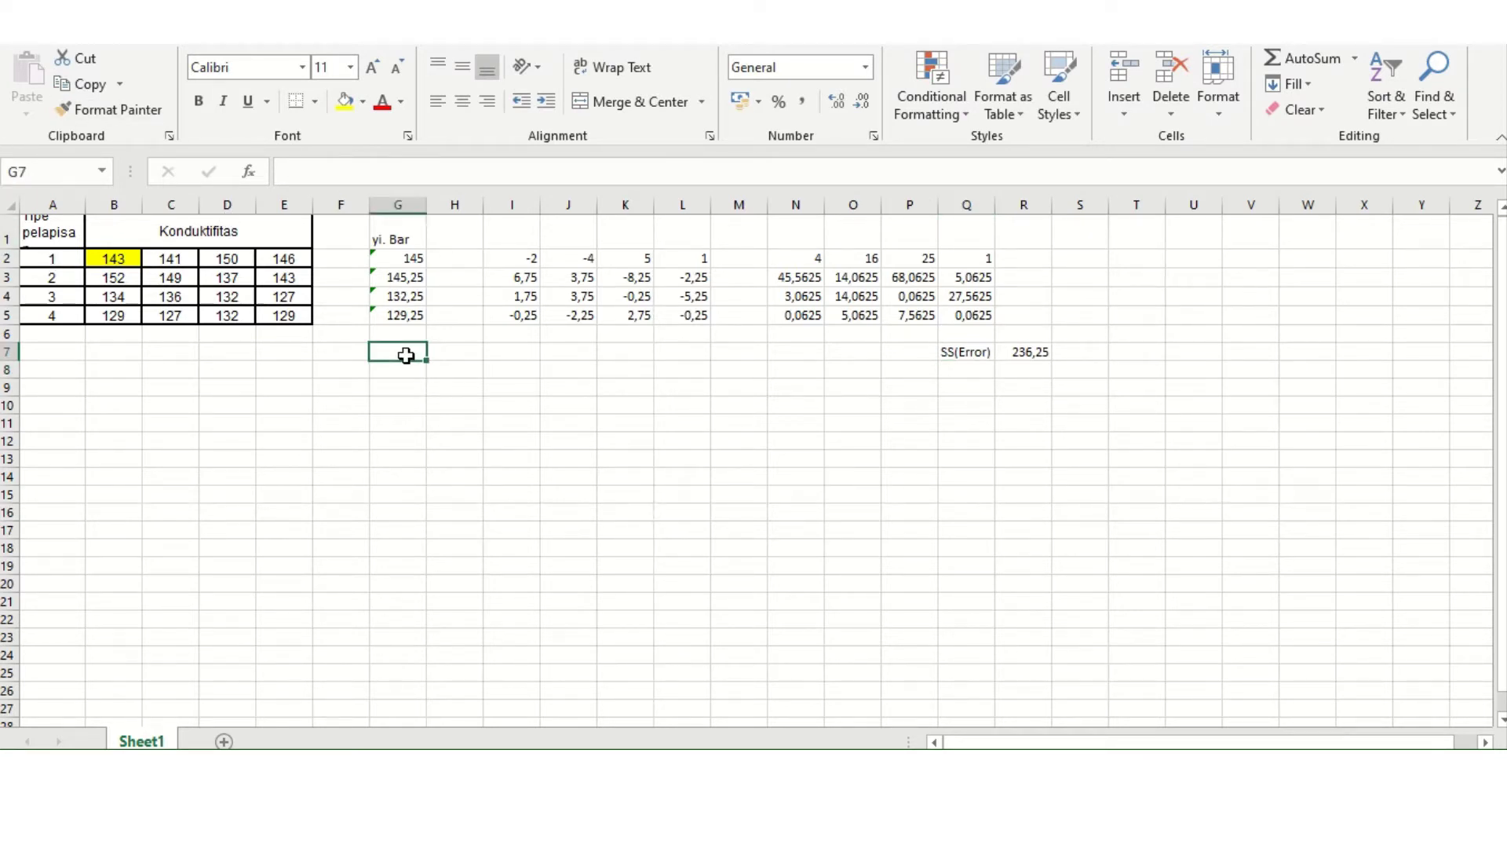
type("=")
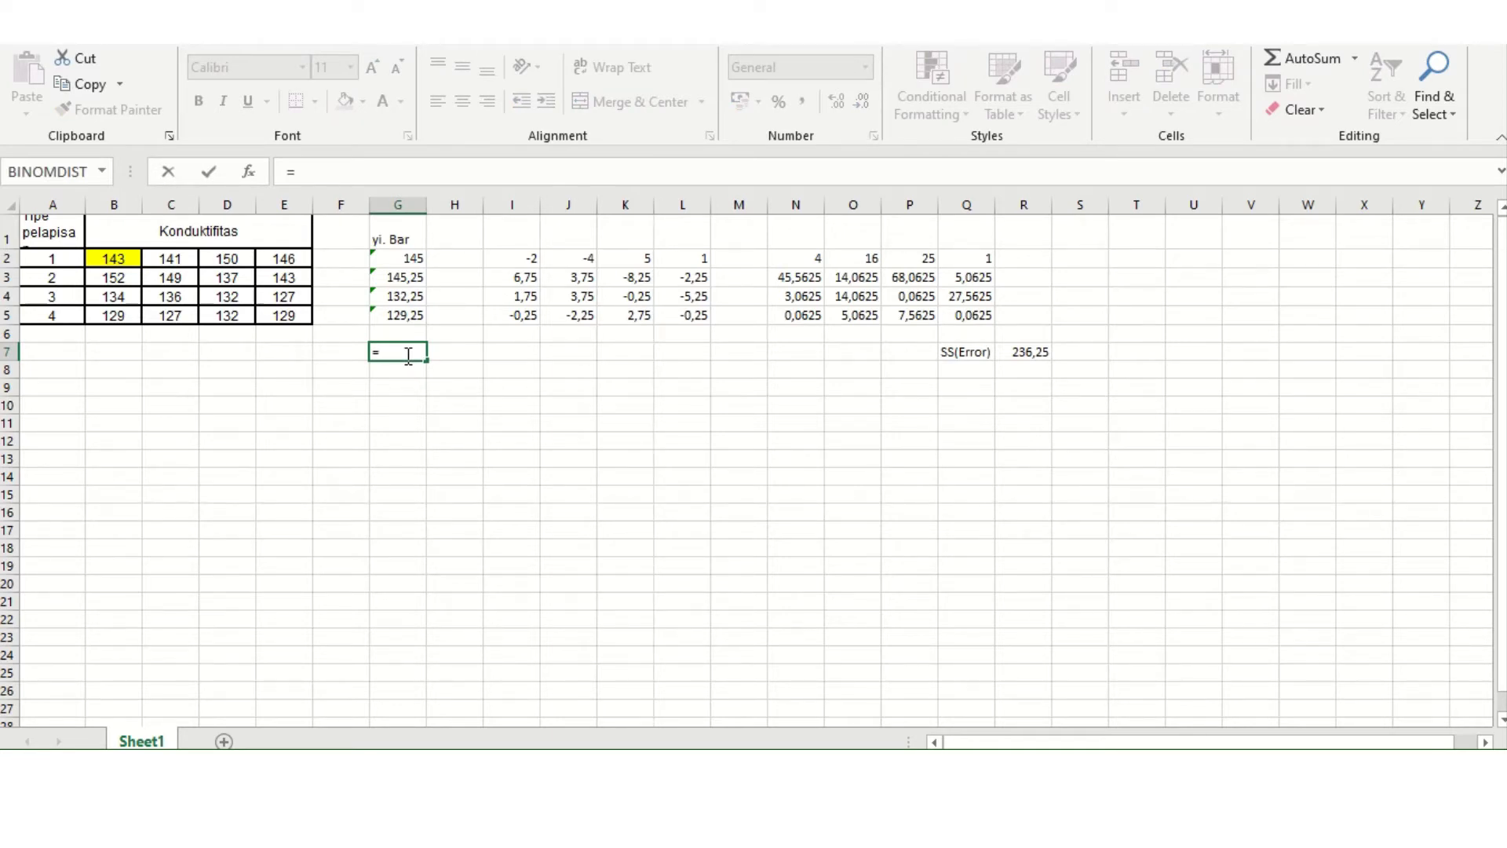
type("av")
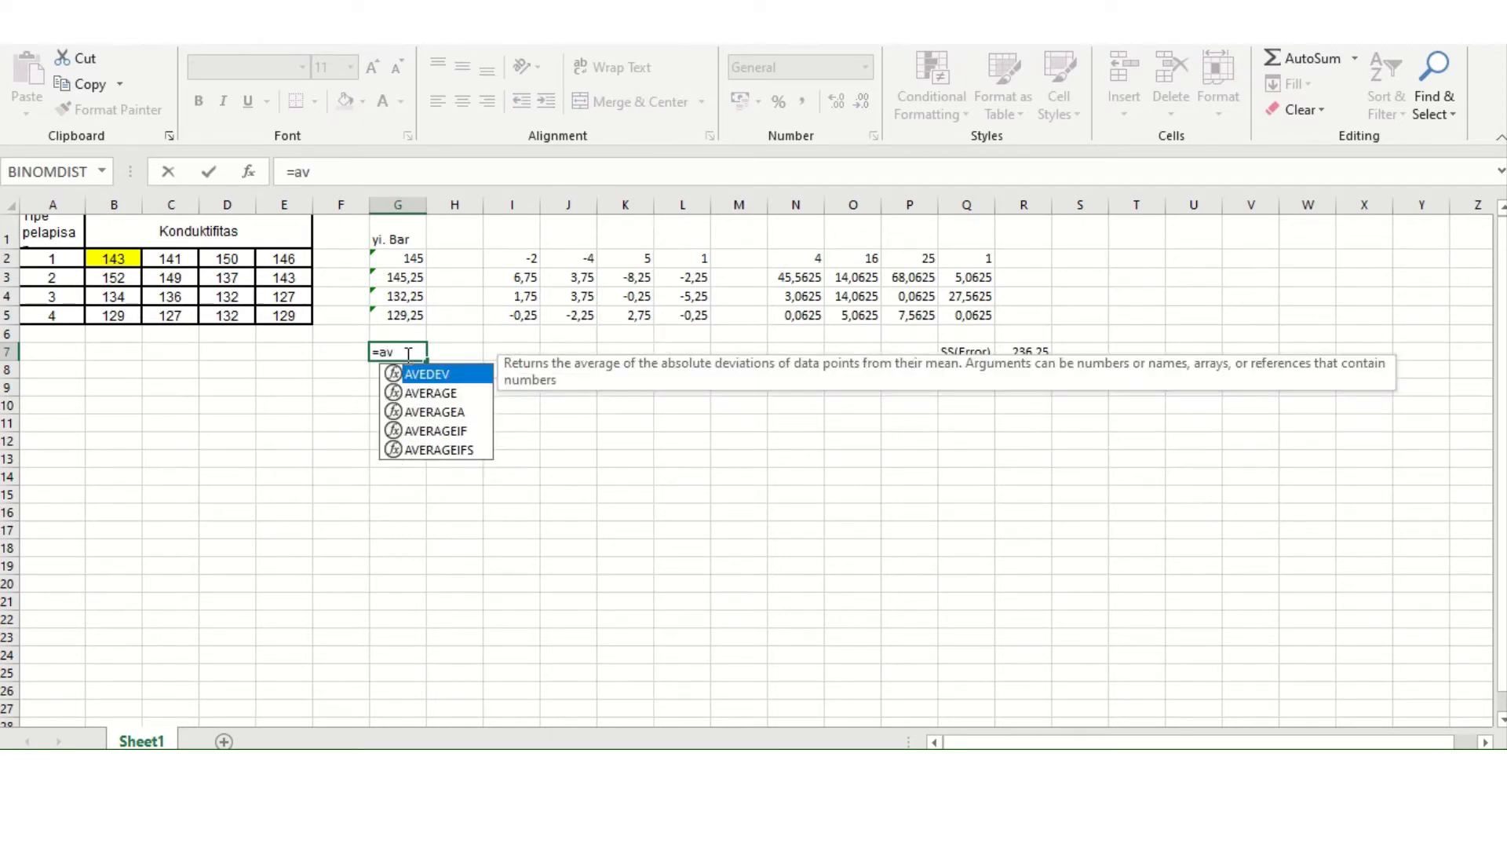
type("erag")
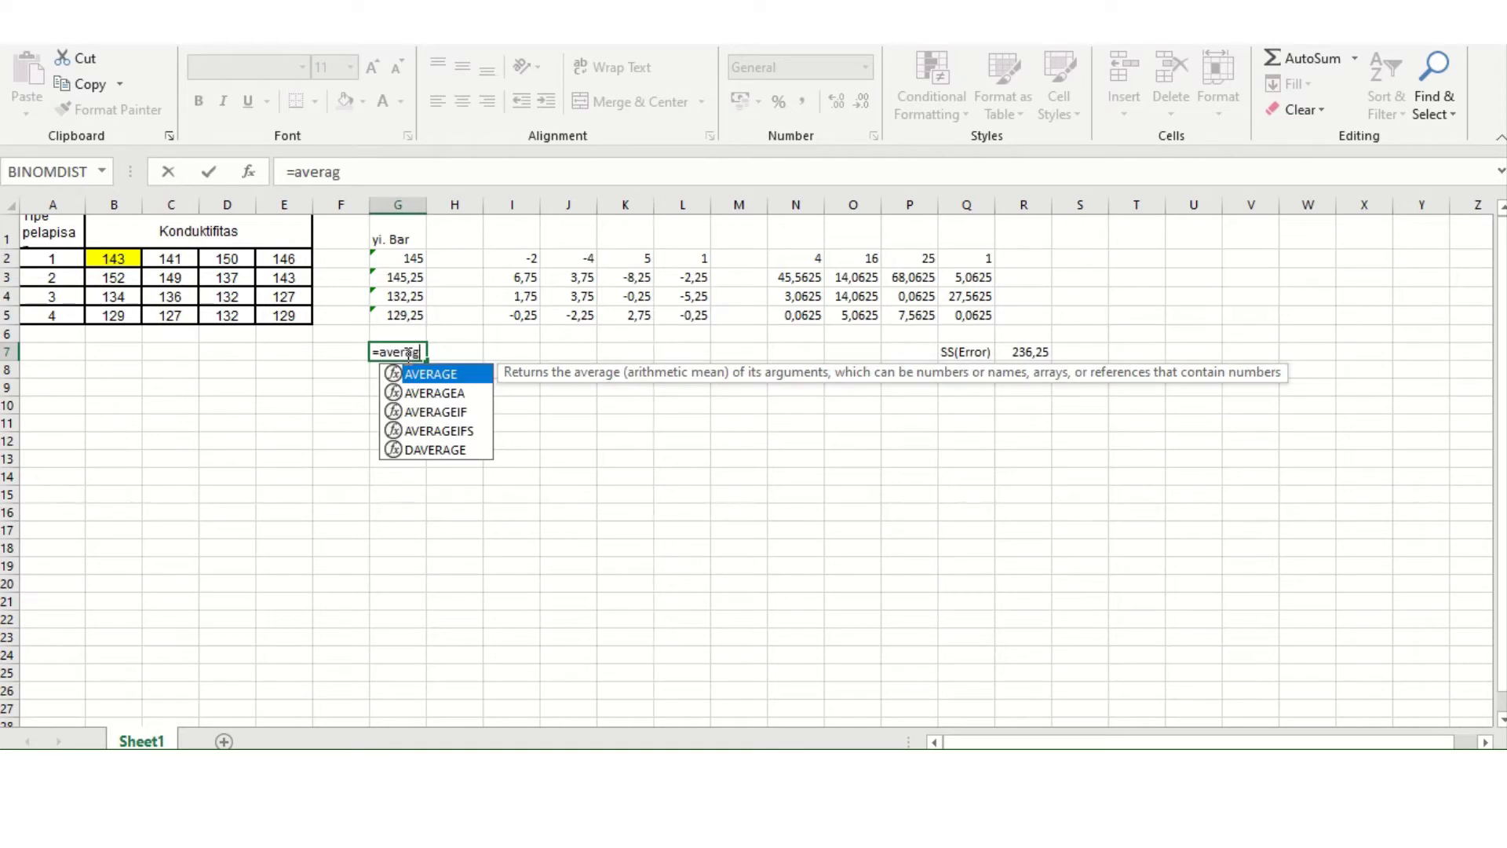
type("e(")
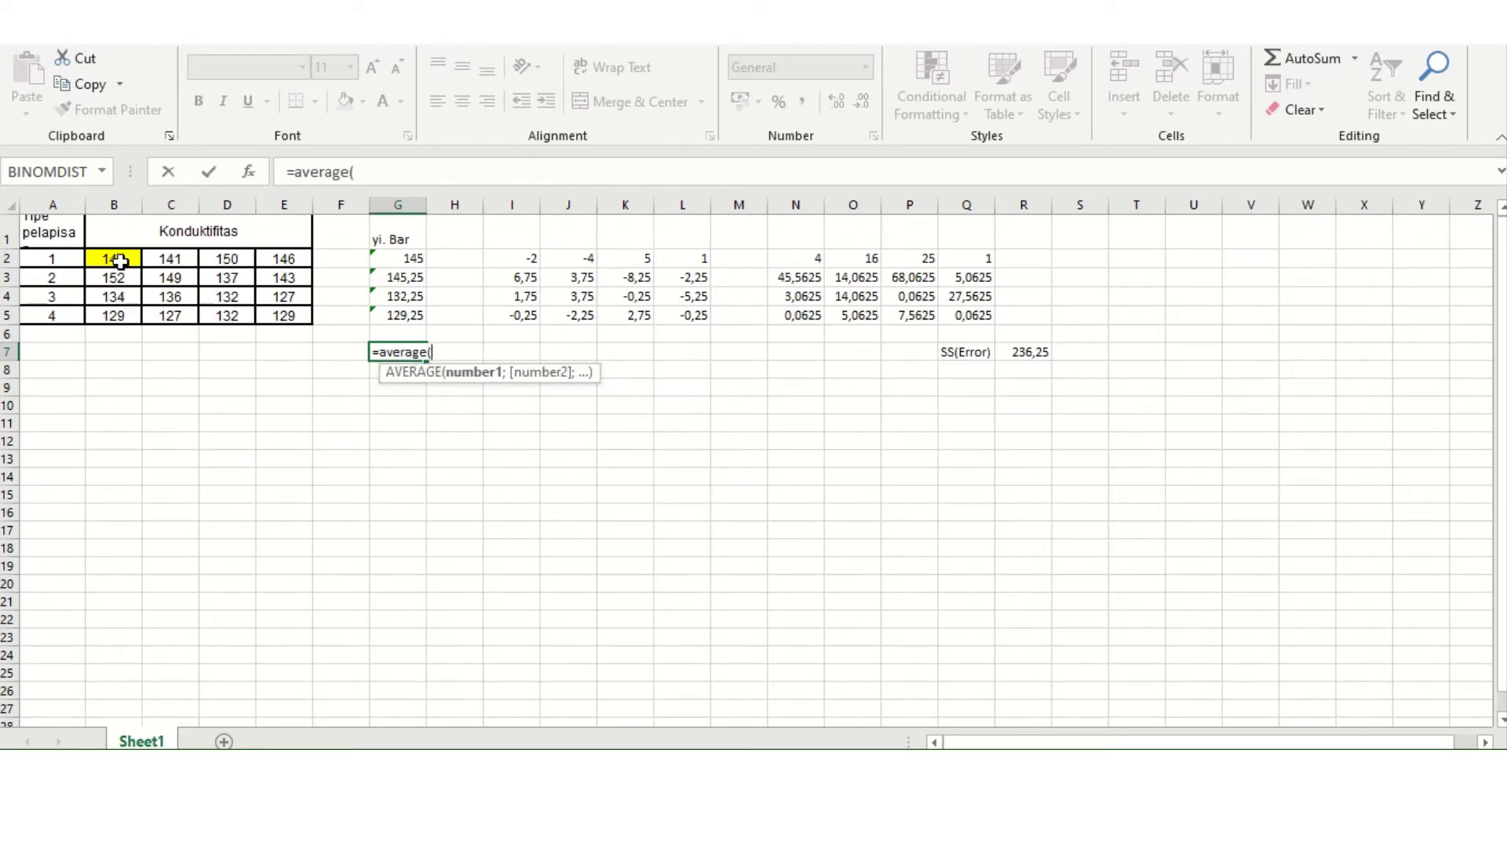
left_click(118, 260)
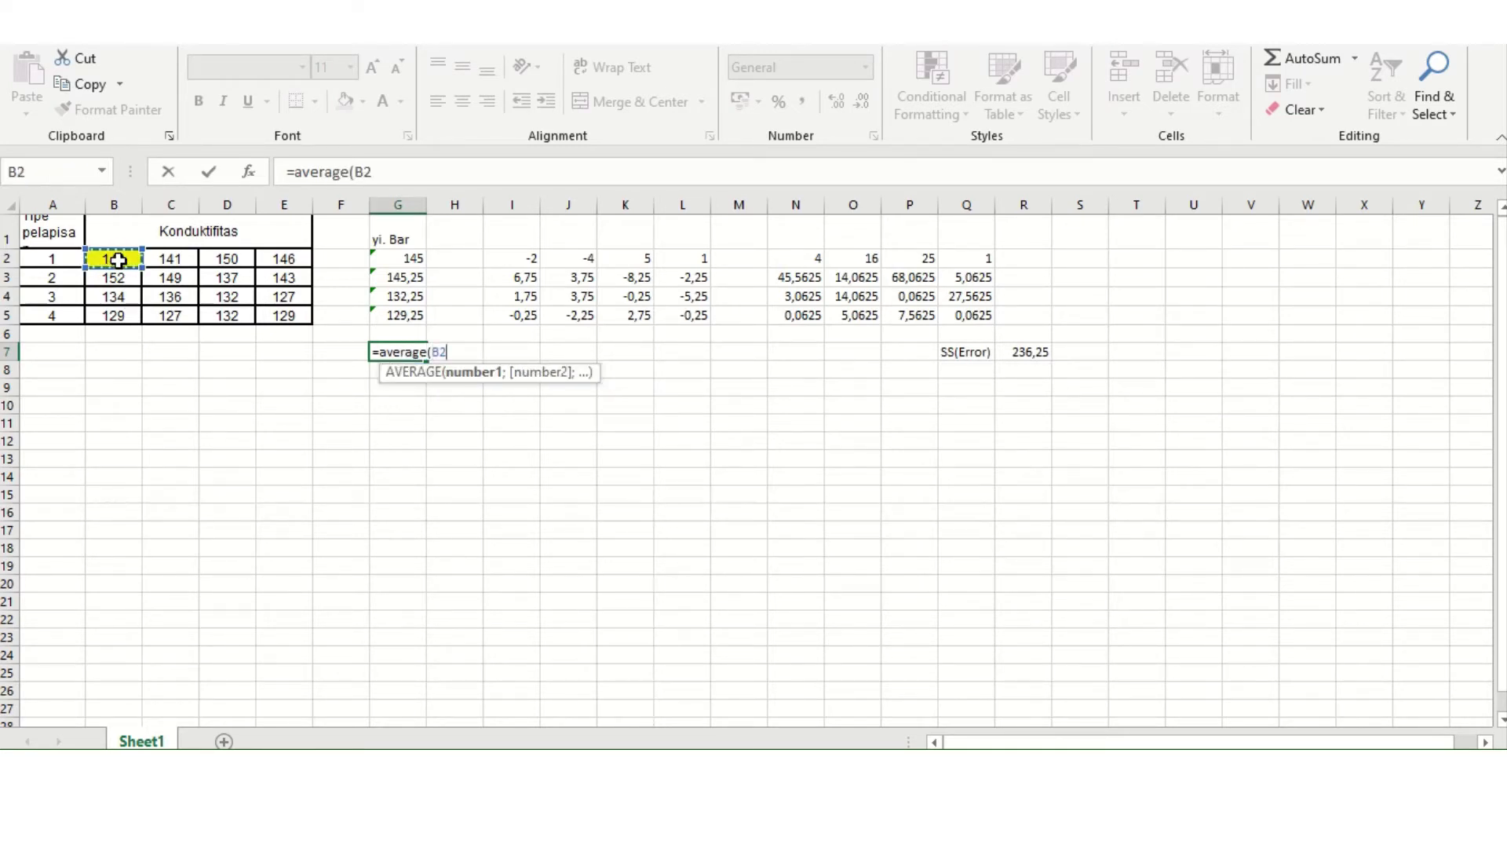
key("shift+Down")
key("shift+Down")
key("shift+Down")
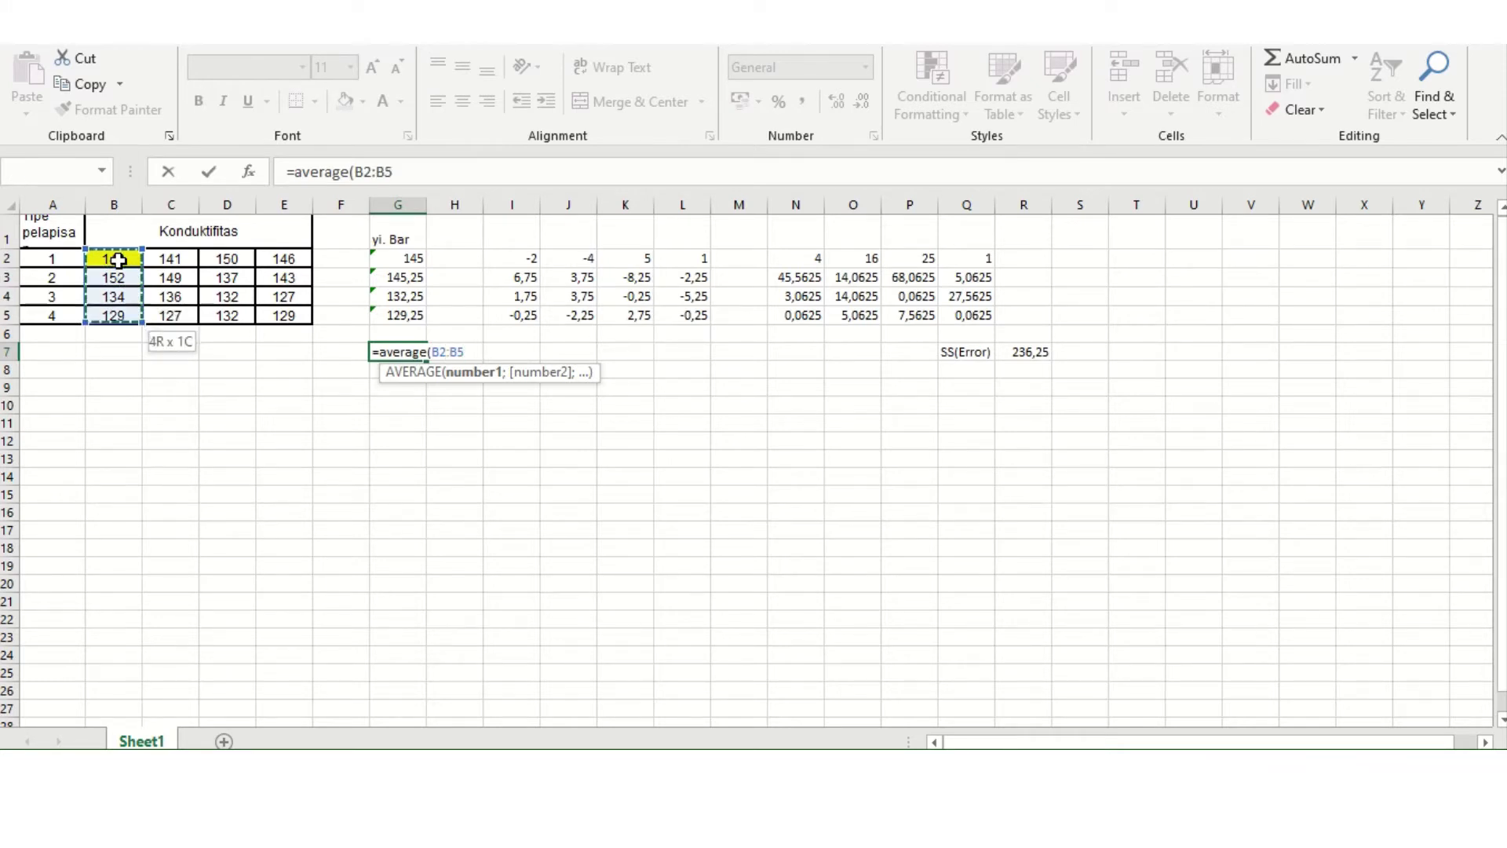
key("shift+Right")
key("shift+Right")
key("shift+Right")
key("Return")
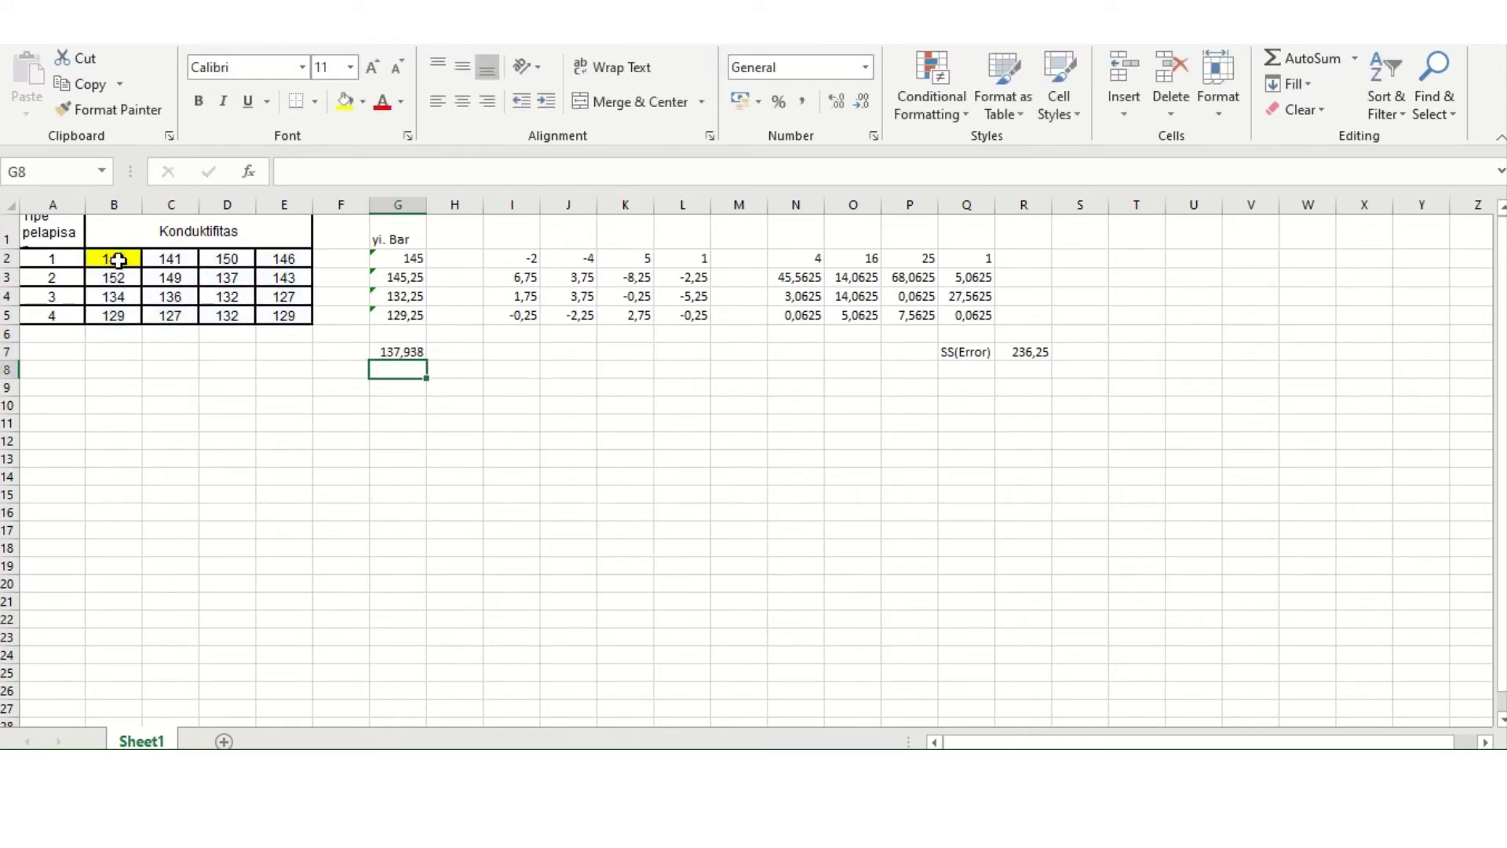
Label the overall mean by entering y.. Bar in F7.
key("Up")
key("Left")
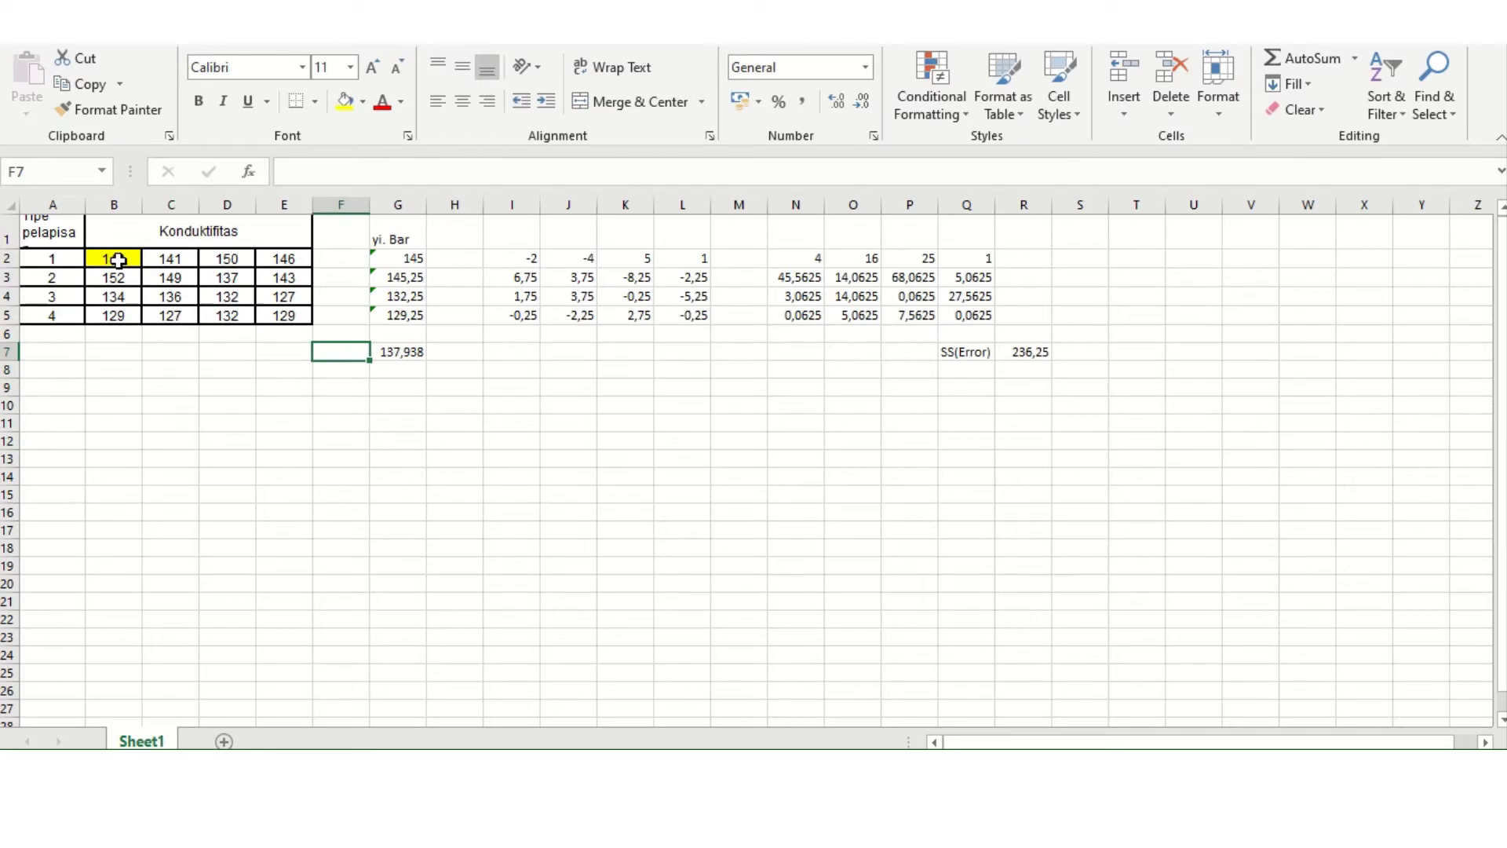
type("y")
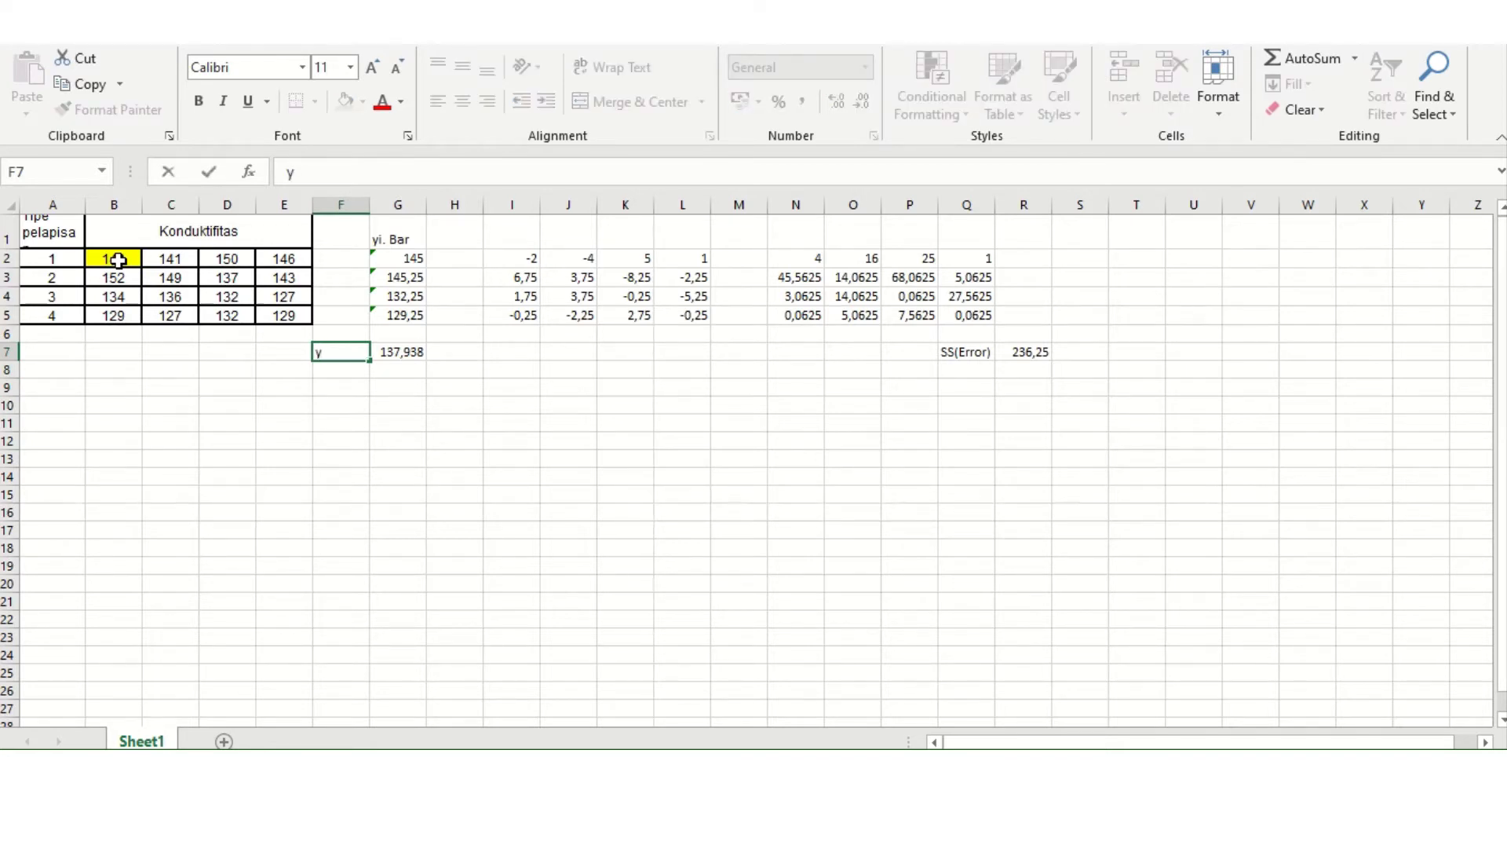
type(".. Bar")
key("Return")
key("Down")
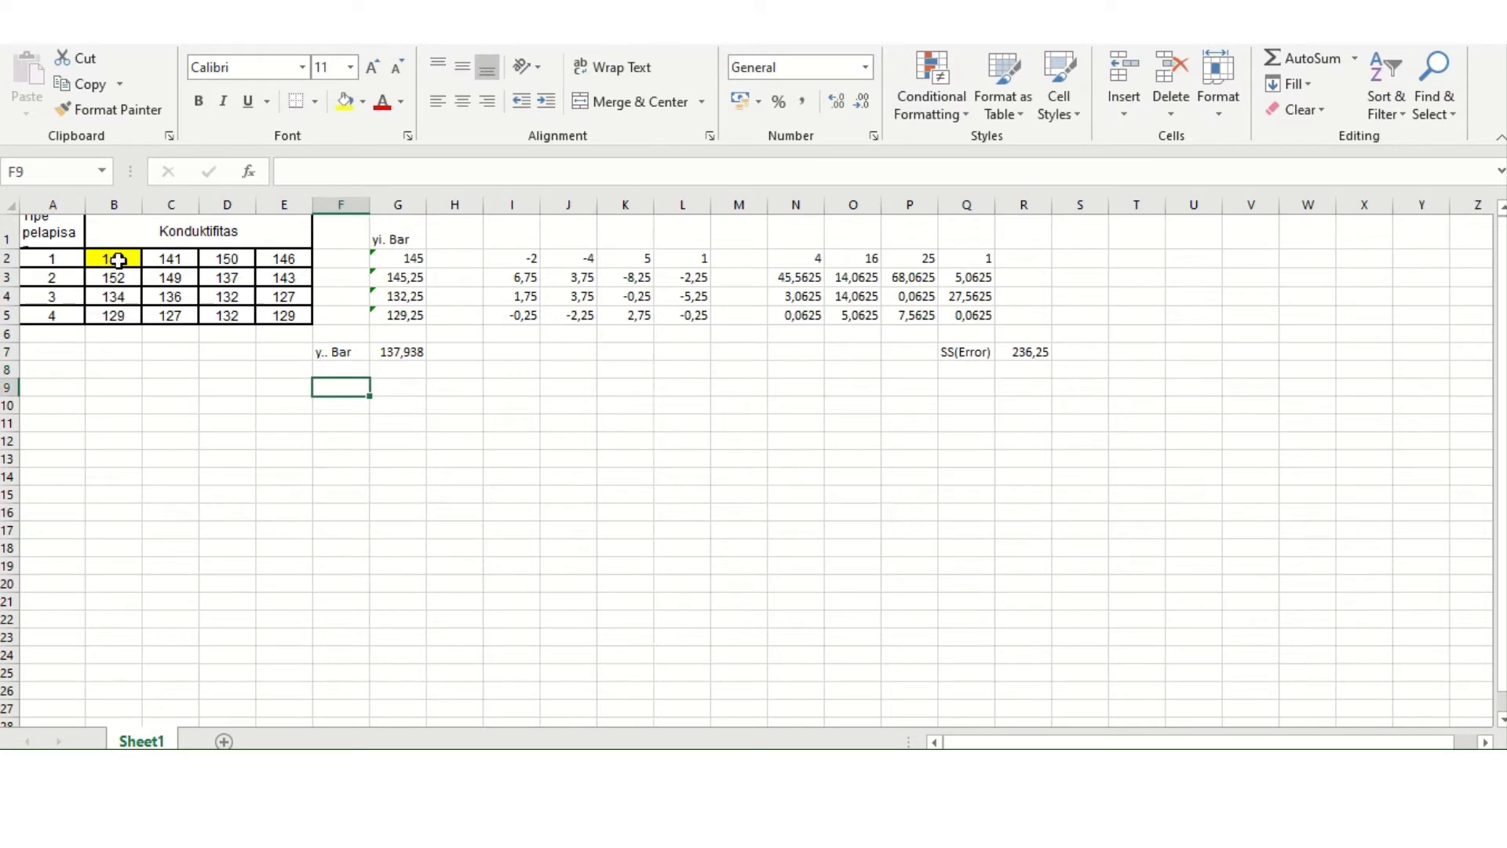
Enter =G2-$G$7 in G9 to get the first group mean's deviation from the overall mean.
key("Right")
type("=")
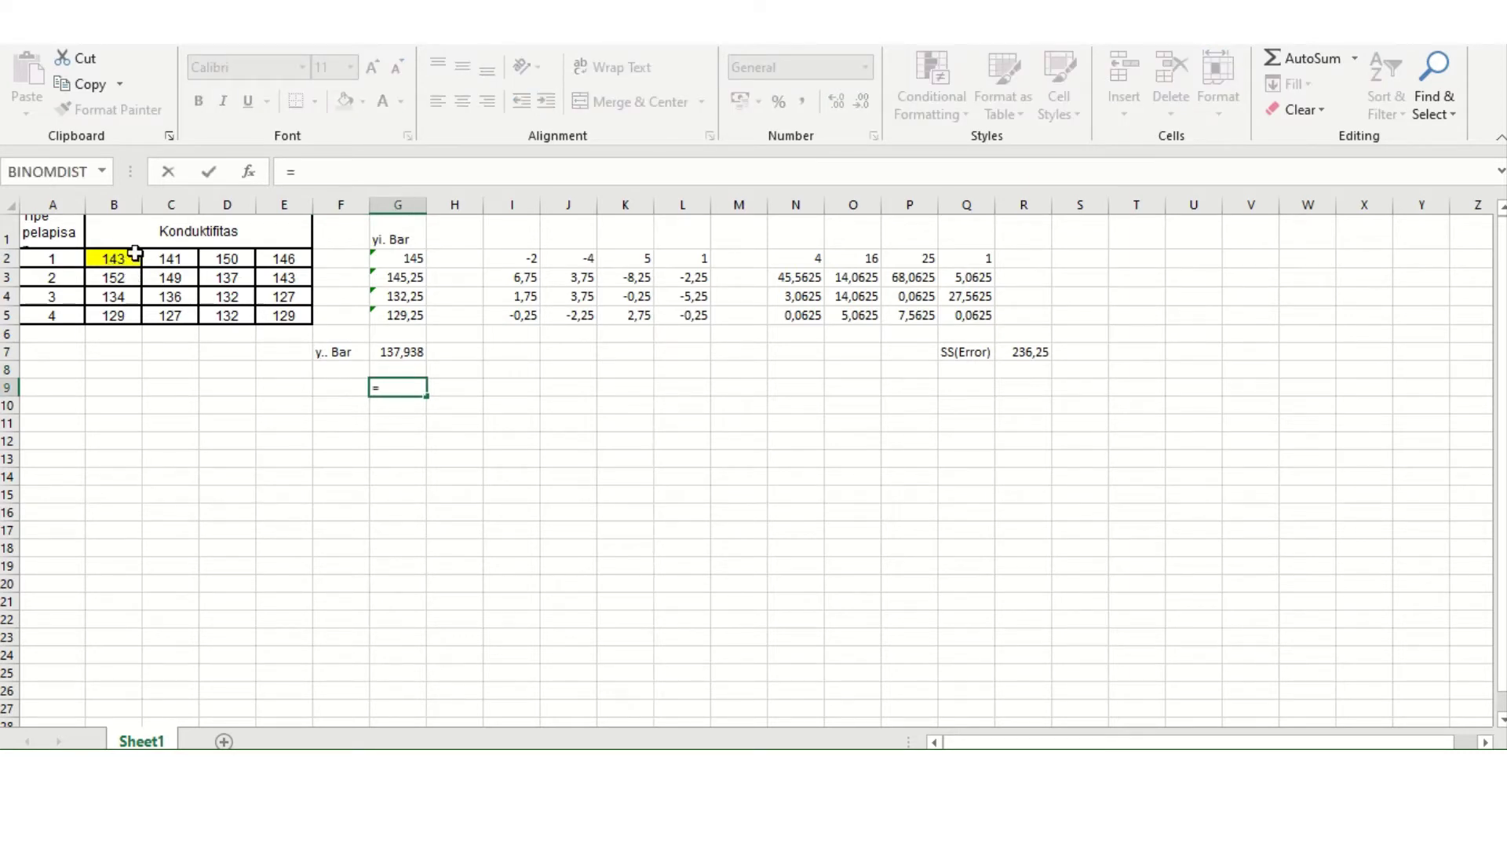
left_click(405, 256)
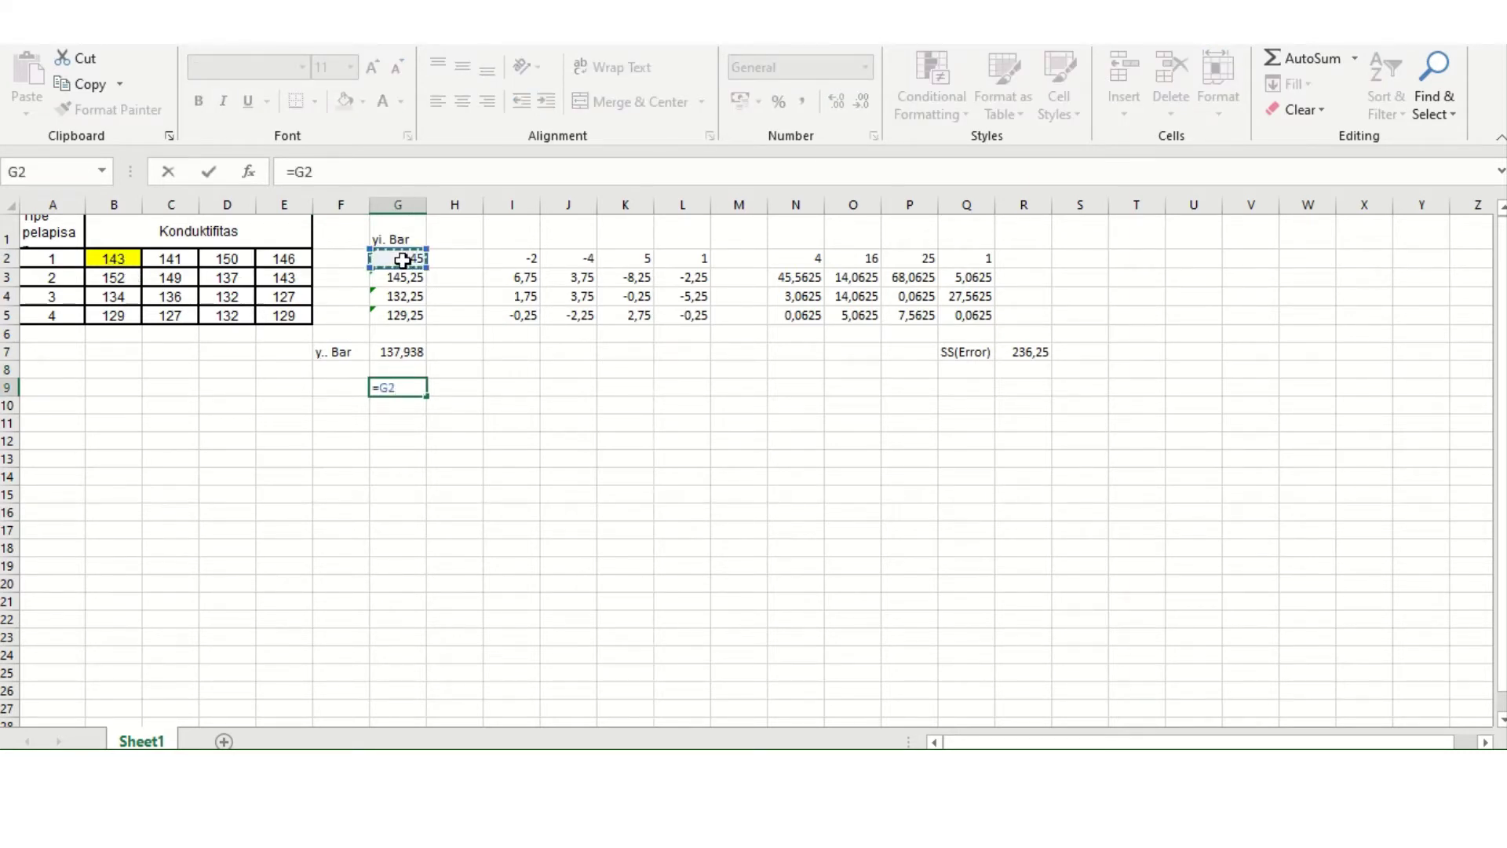
type("-")
left_click(399, 353)
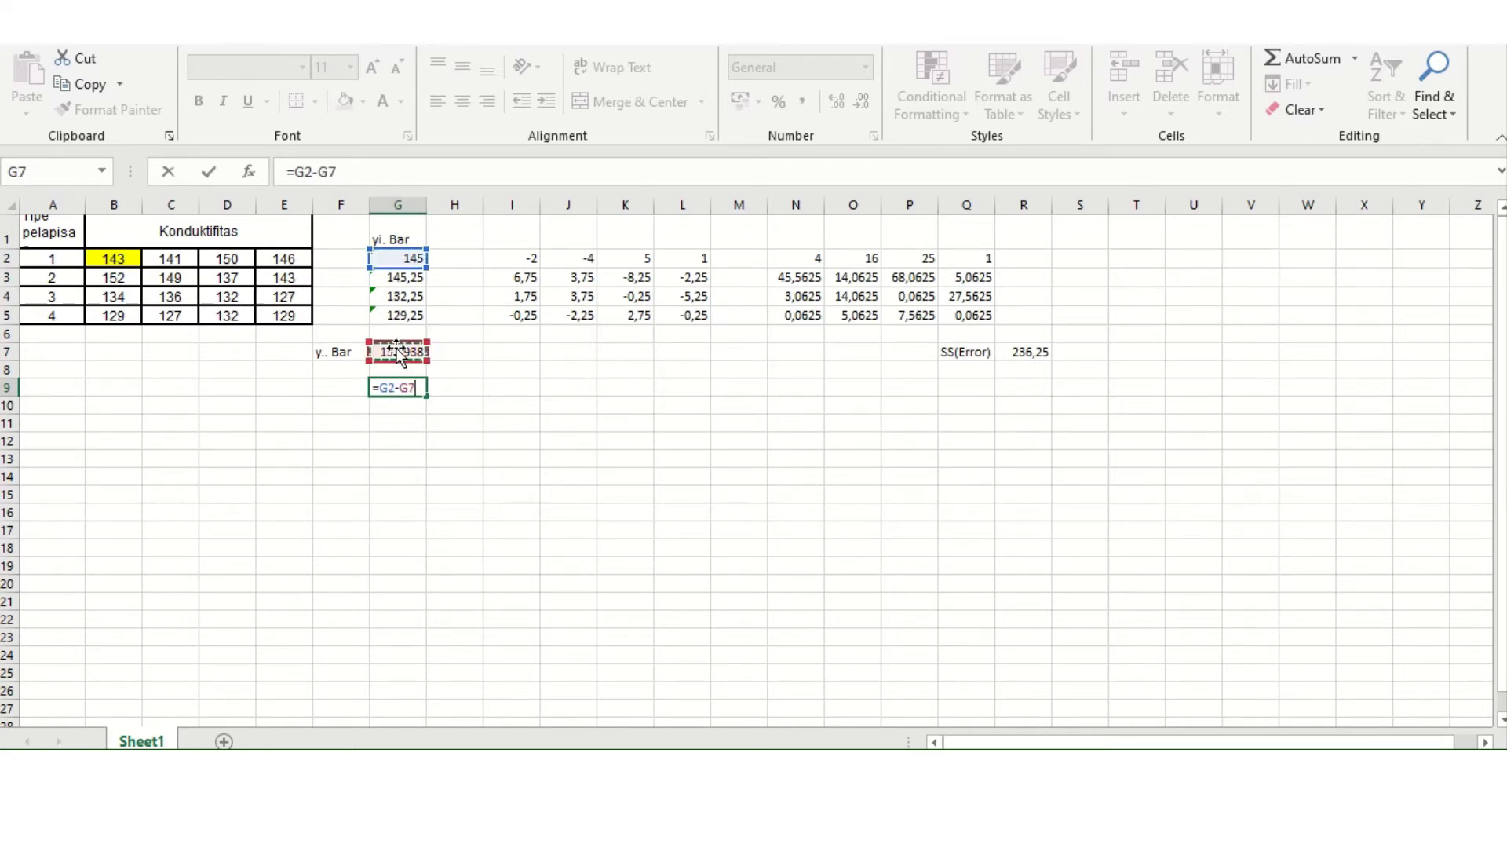
left_click(327, 171)
double_click(327, 171)
key("F4")
key("Return")
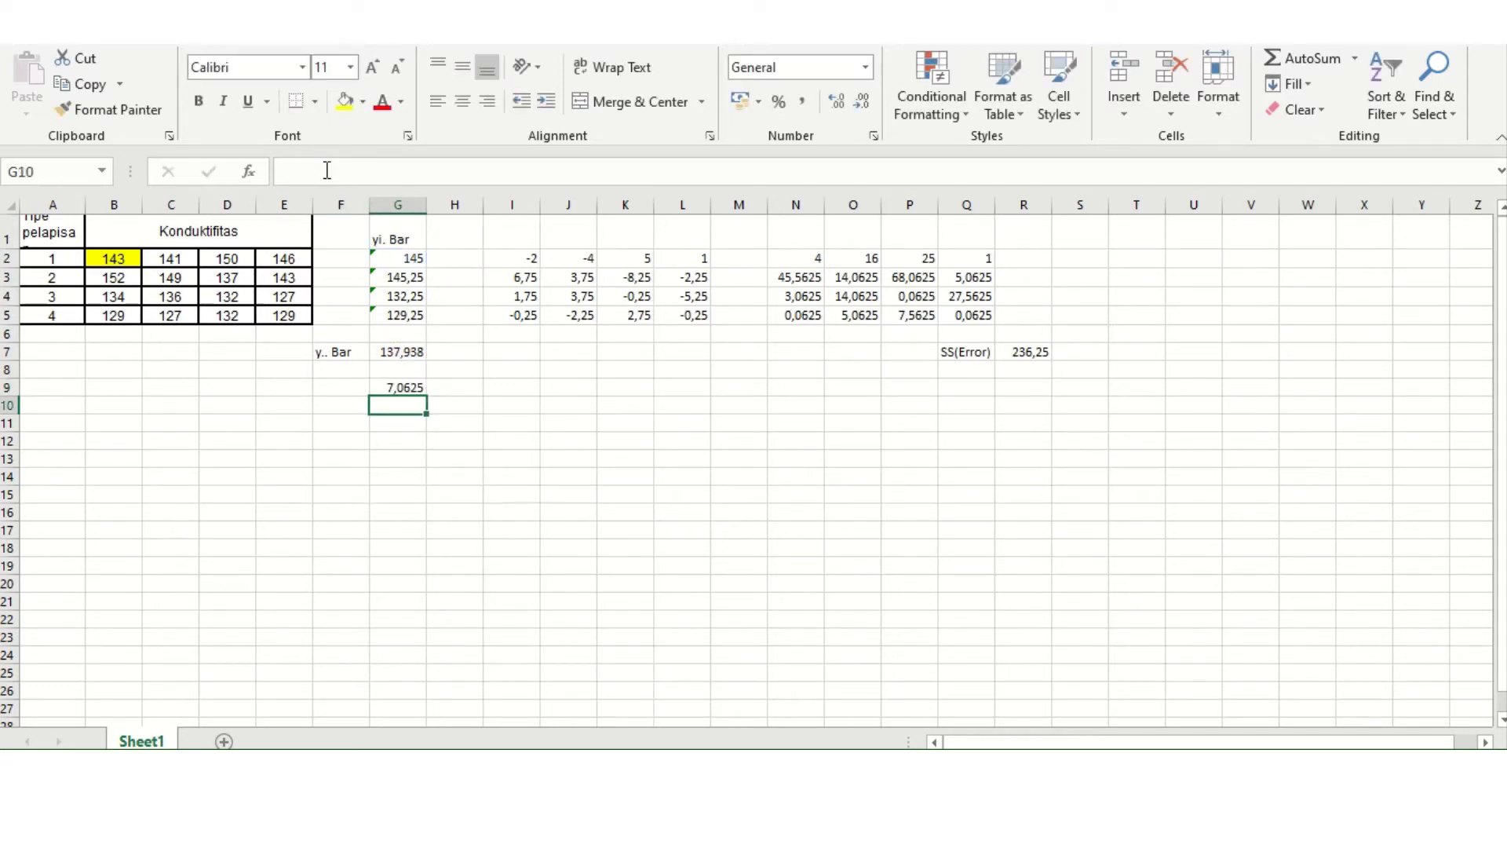
Copy the deviation formula in G9 down through G12.
key("Up")
key("ctrl+c")
key("shift+Down")
key("shift+Down")
key("shift+Down")
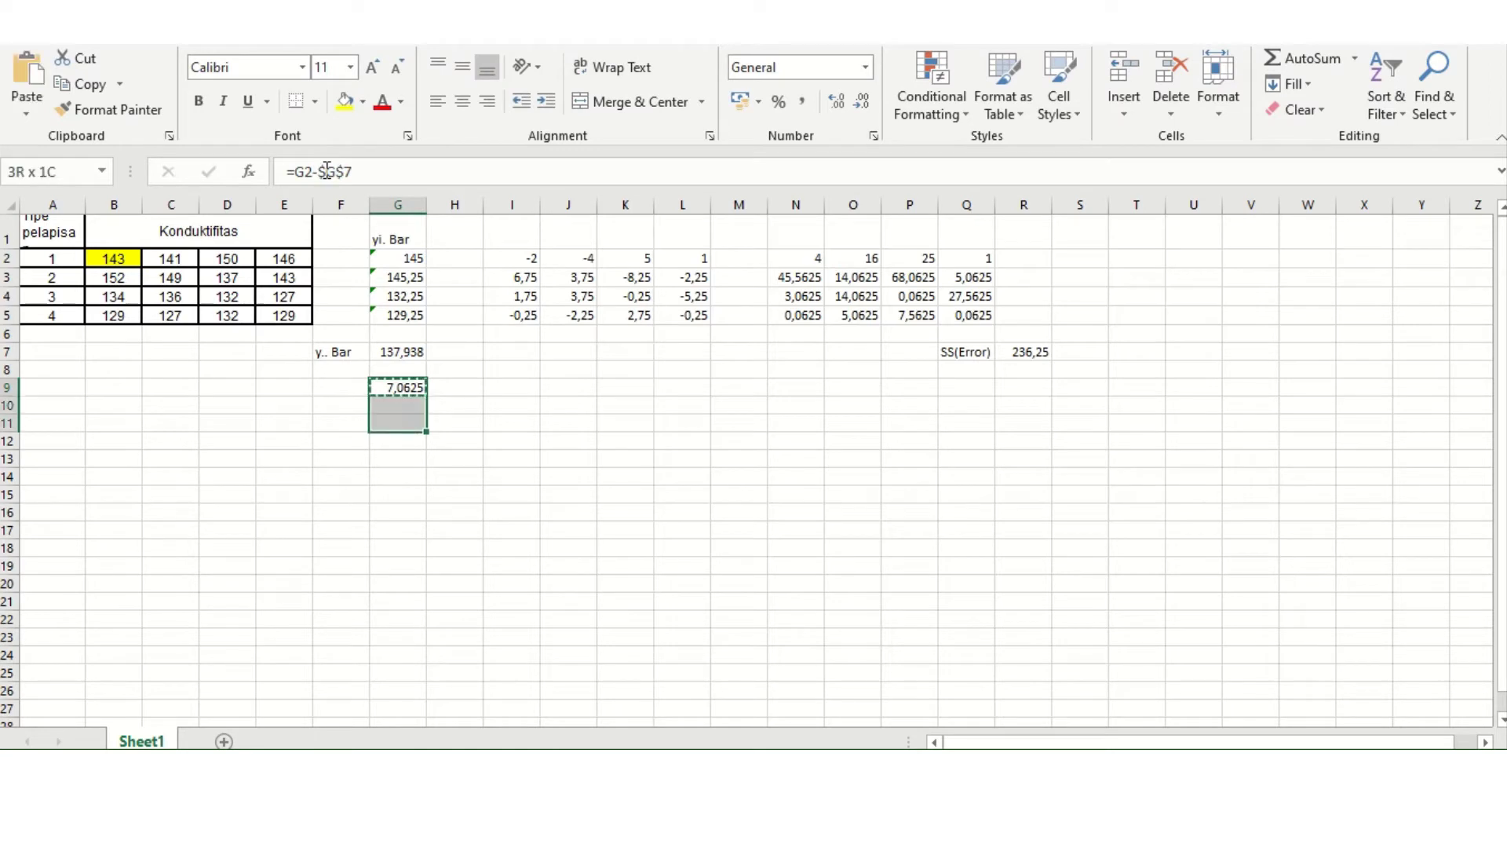
key("ctrl+v")
key("Escape")
Enter the formula =G9^2 in H9 to square the first group deviation.
key("Right")
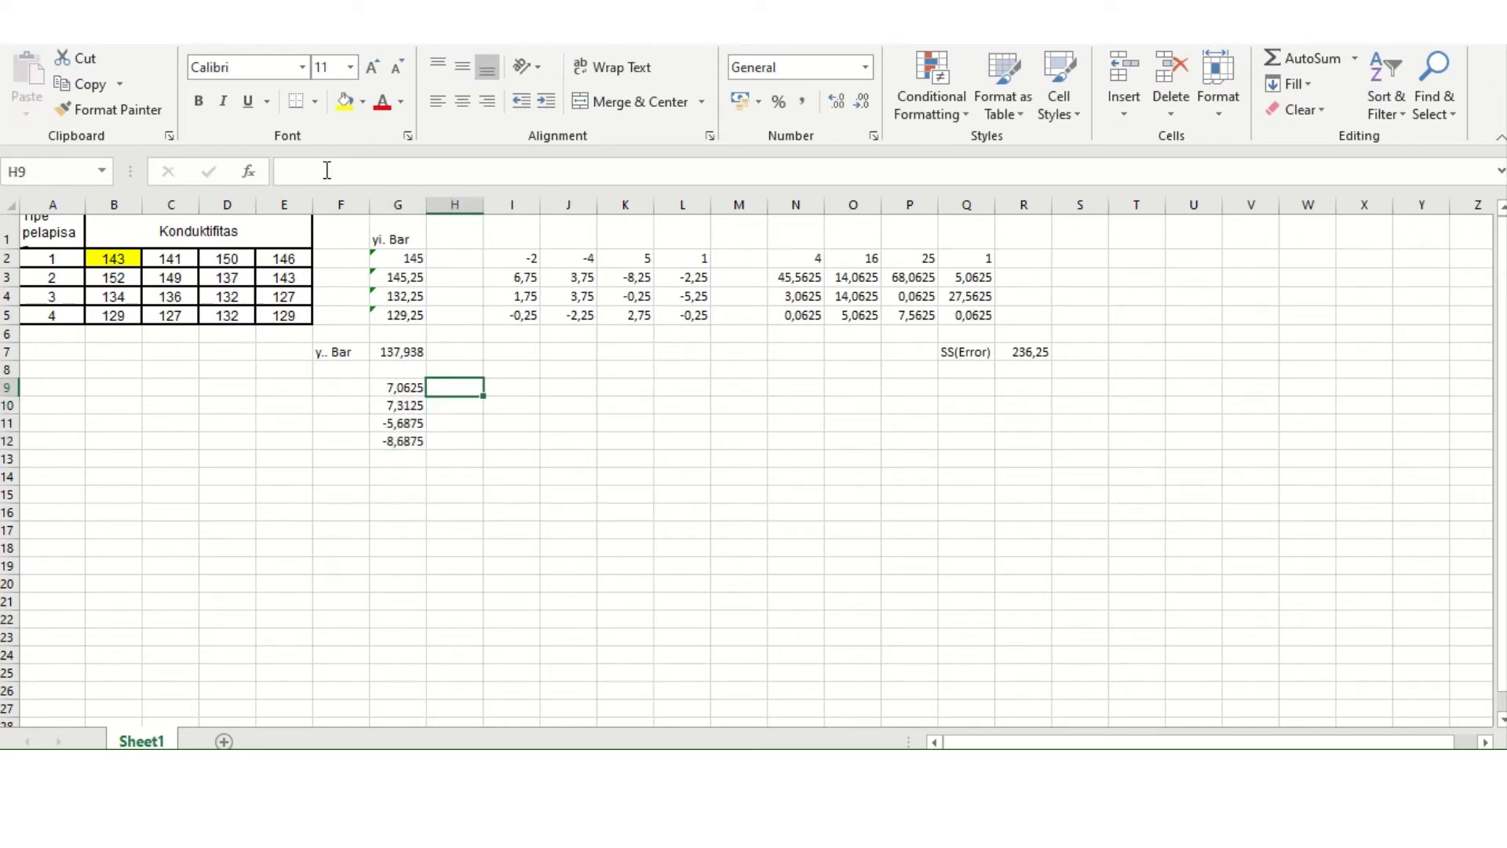
type("=")
key("Left")
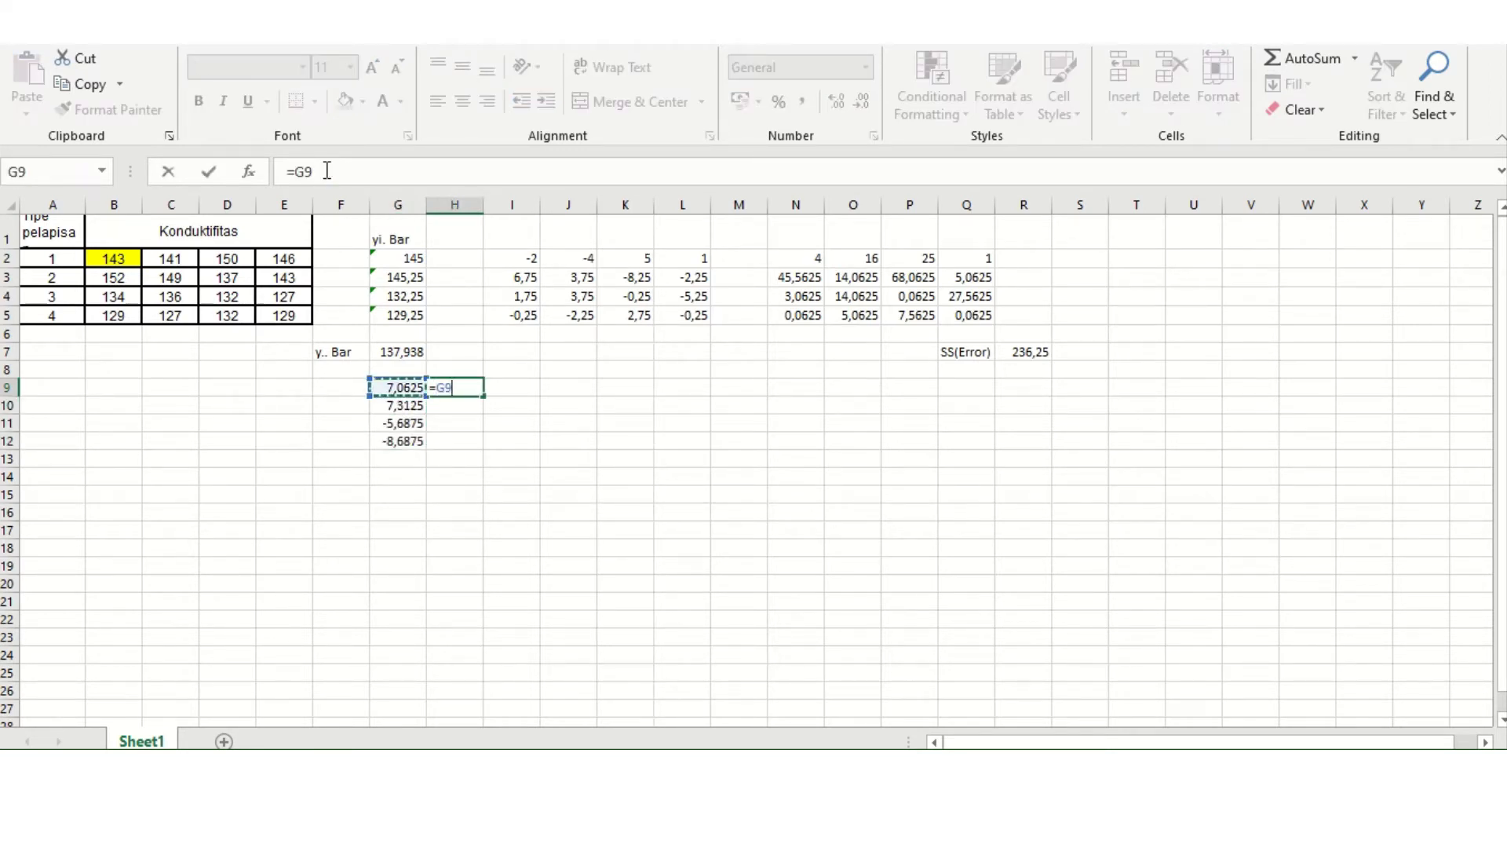
type("^2")
key("Return")
Copy the squaring formula in H9 down through H12.
key("Up")
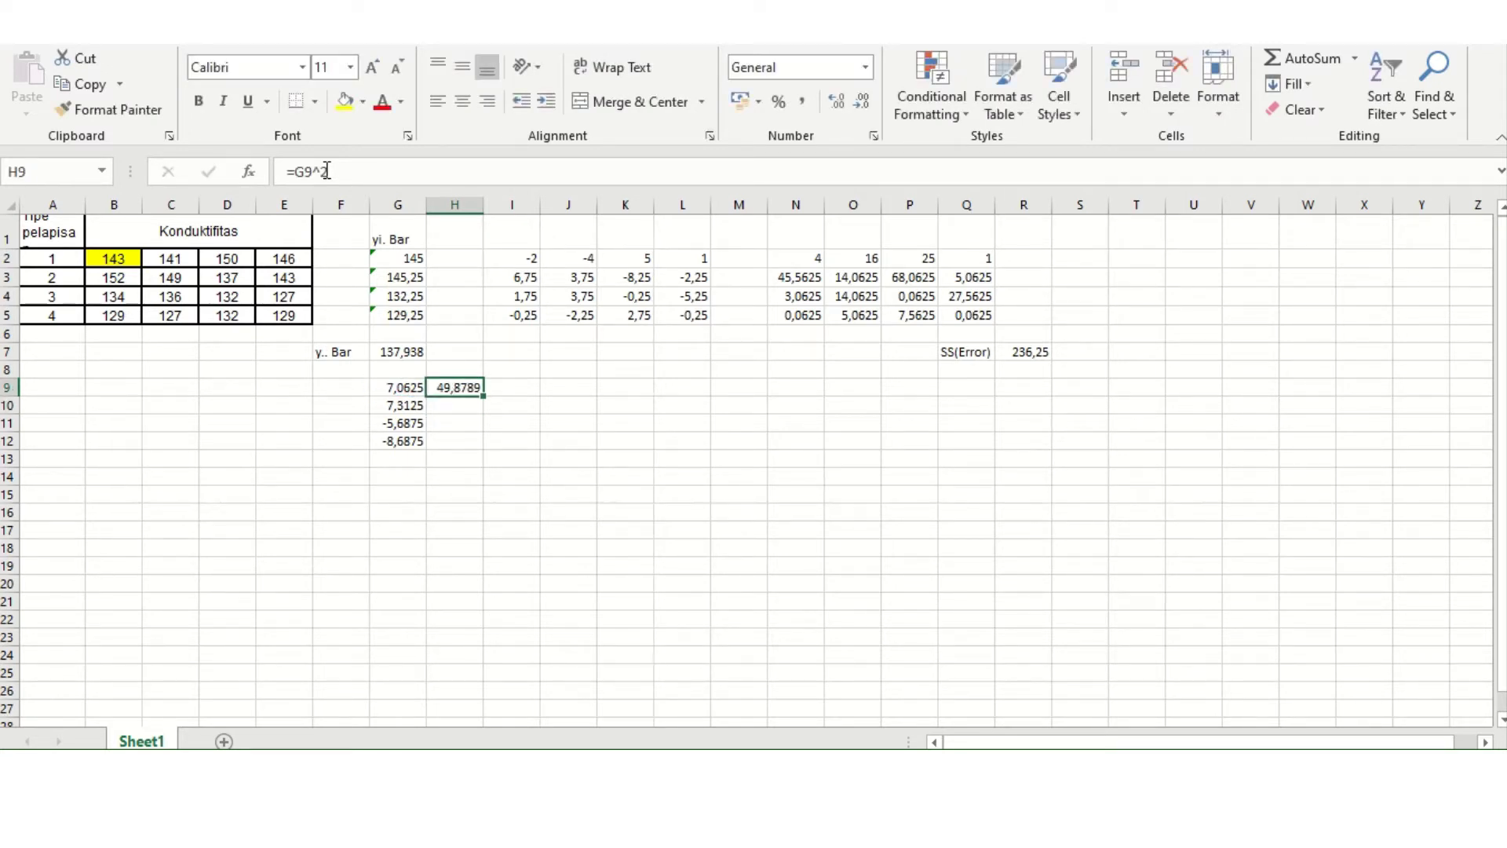
key("ctrl+c")
key("shift+Down")
key("shift+Down")
key("shift+Down")
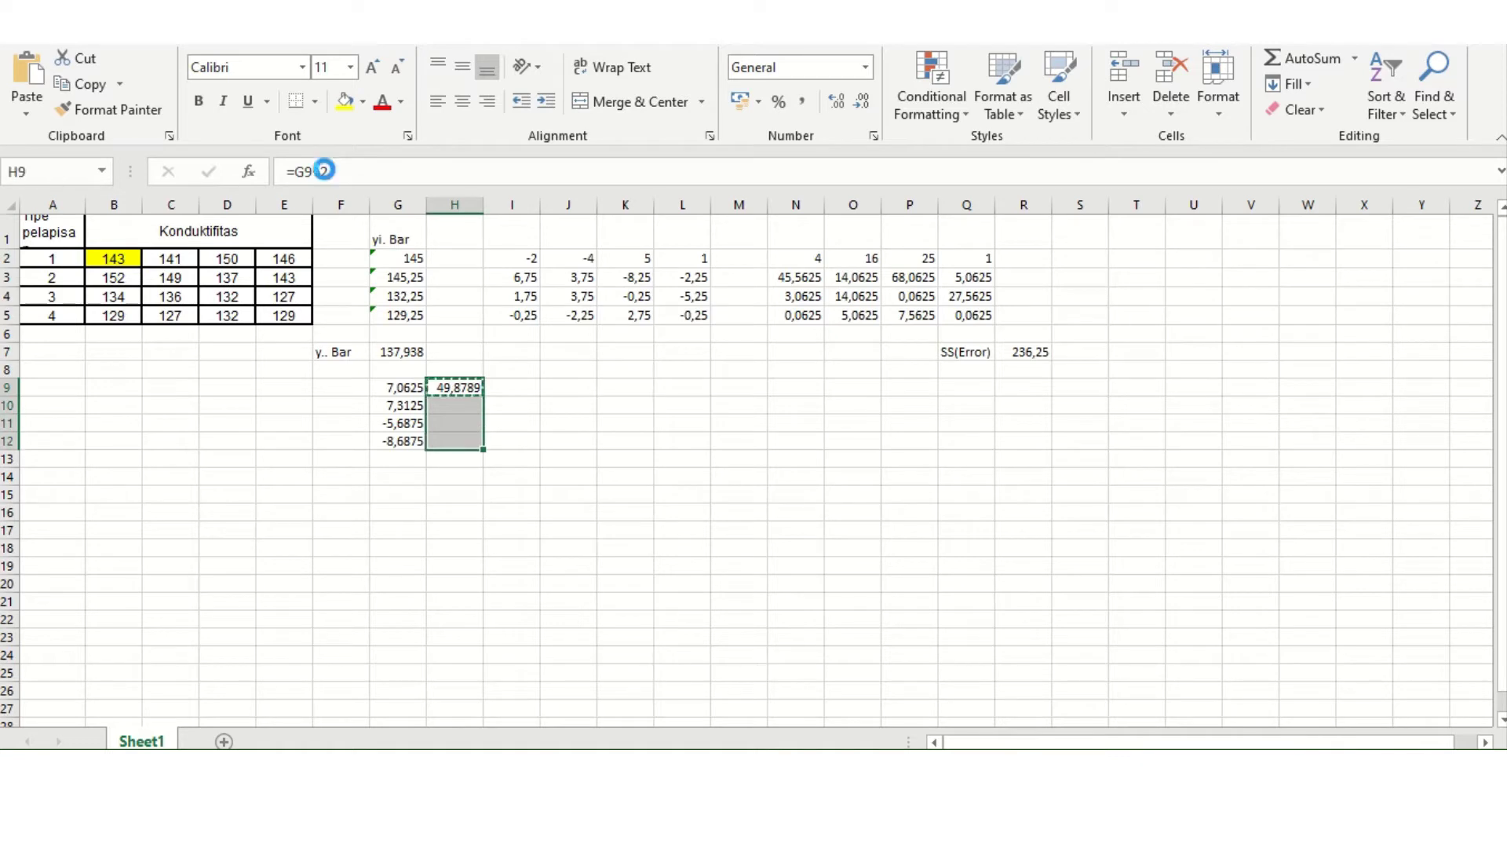
key("Return")
Enter the formula =SUM(H9:H12) in H14 to total the squared group deviations.
key("Down")
key("Down")
key("Down")
key("Down")
key("Down")
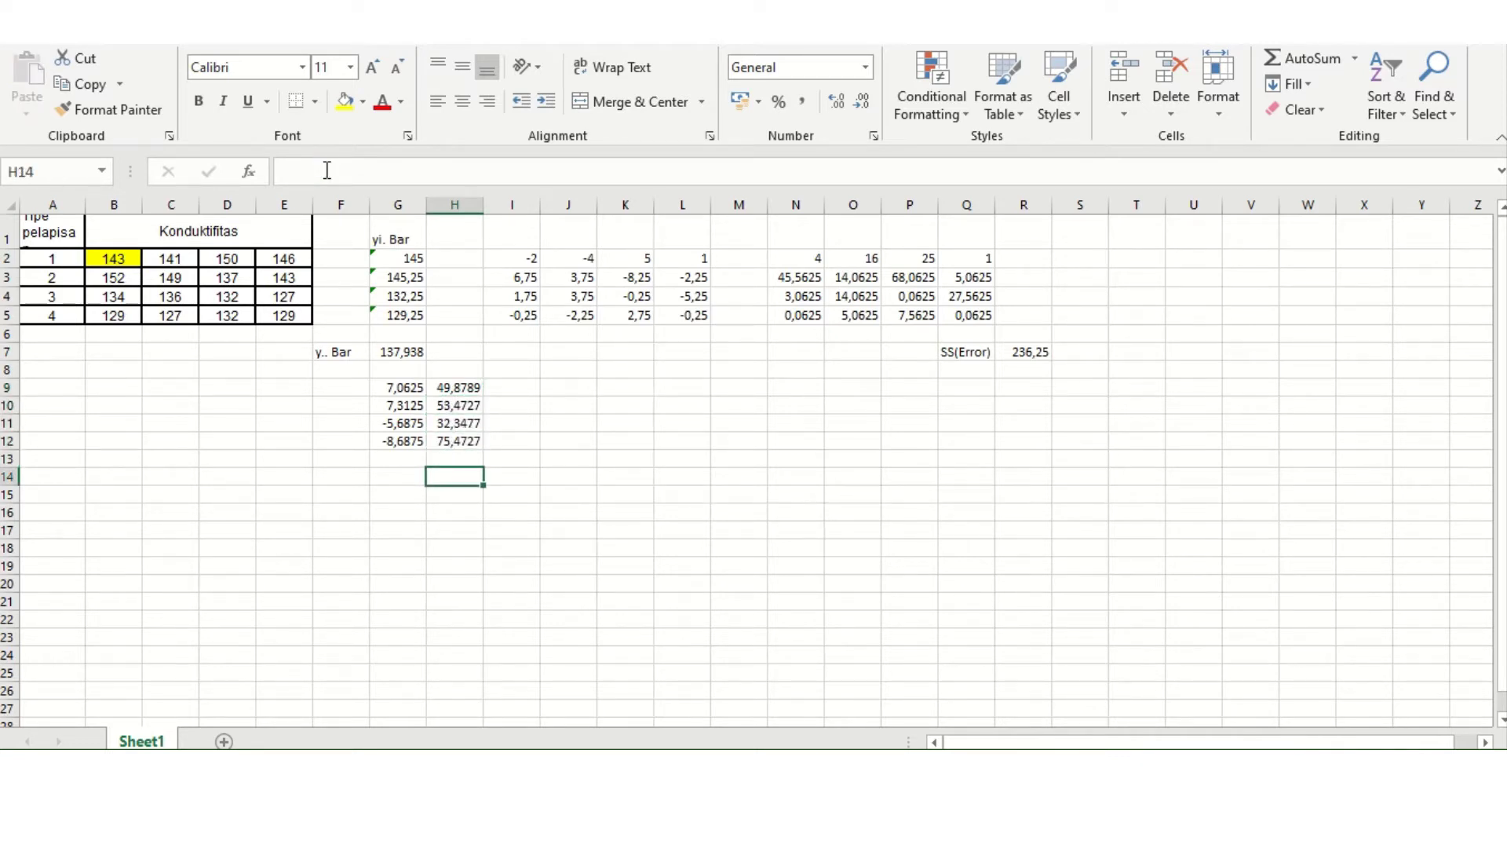
type("=")
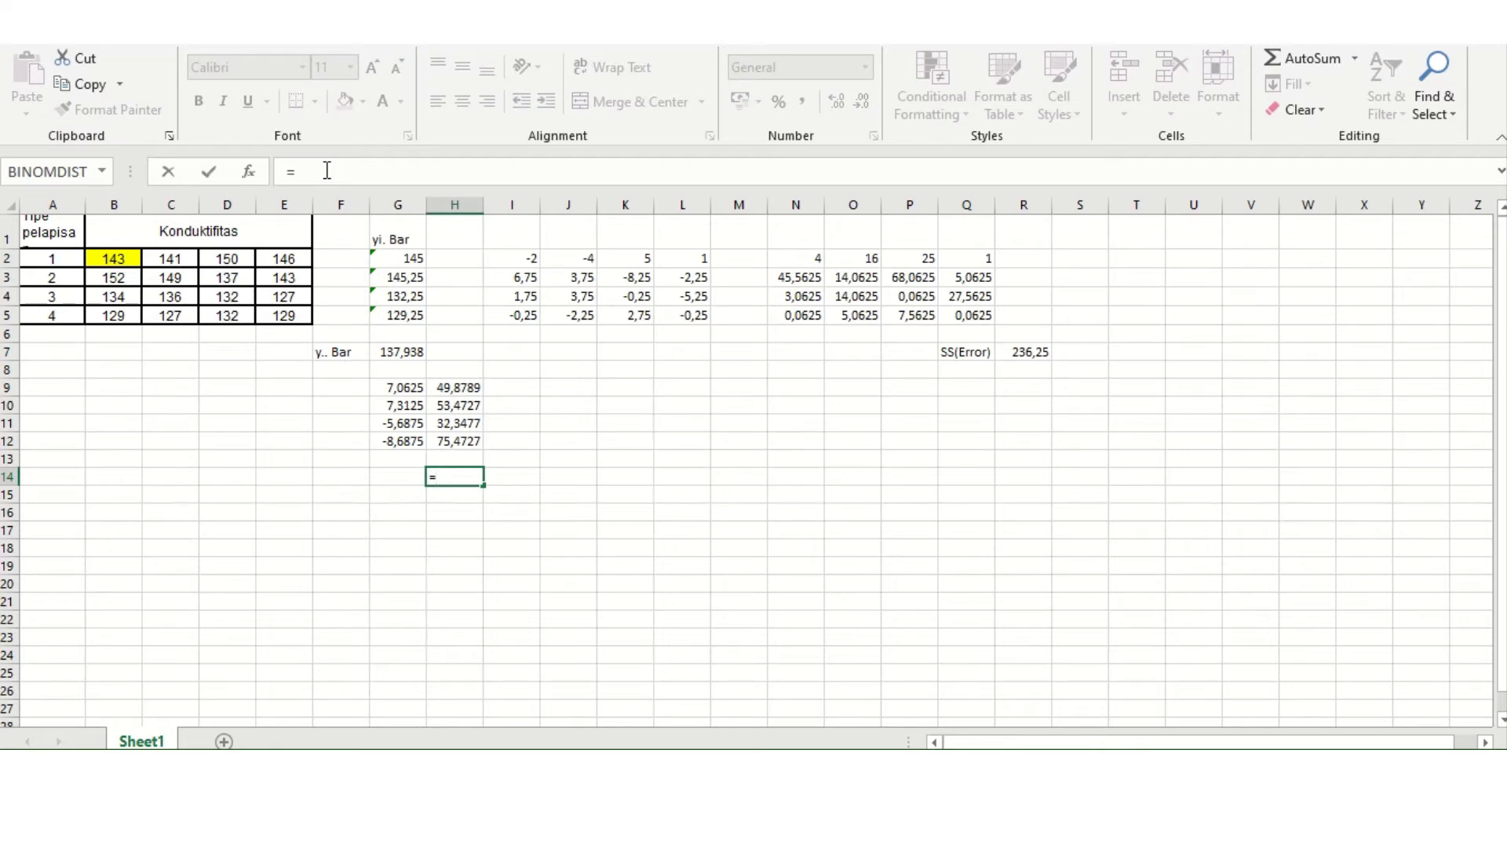
type("sum(")
key("Up")
key("Up")
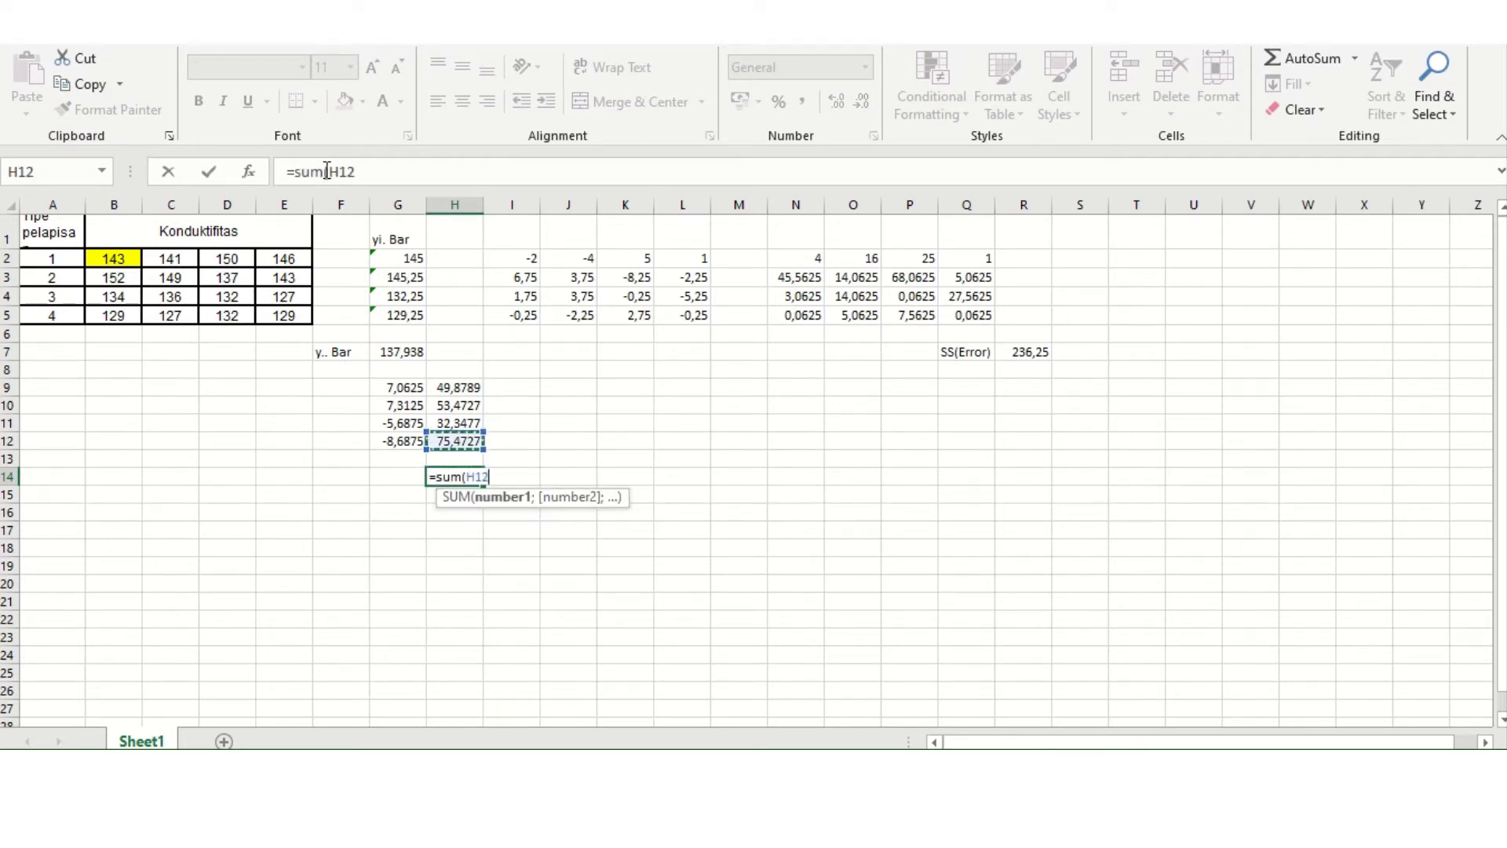
key("shift+Up")
key("shift+Up")
key("shift+Up")
type(")")
key("Return")
key("Up")
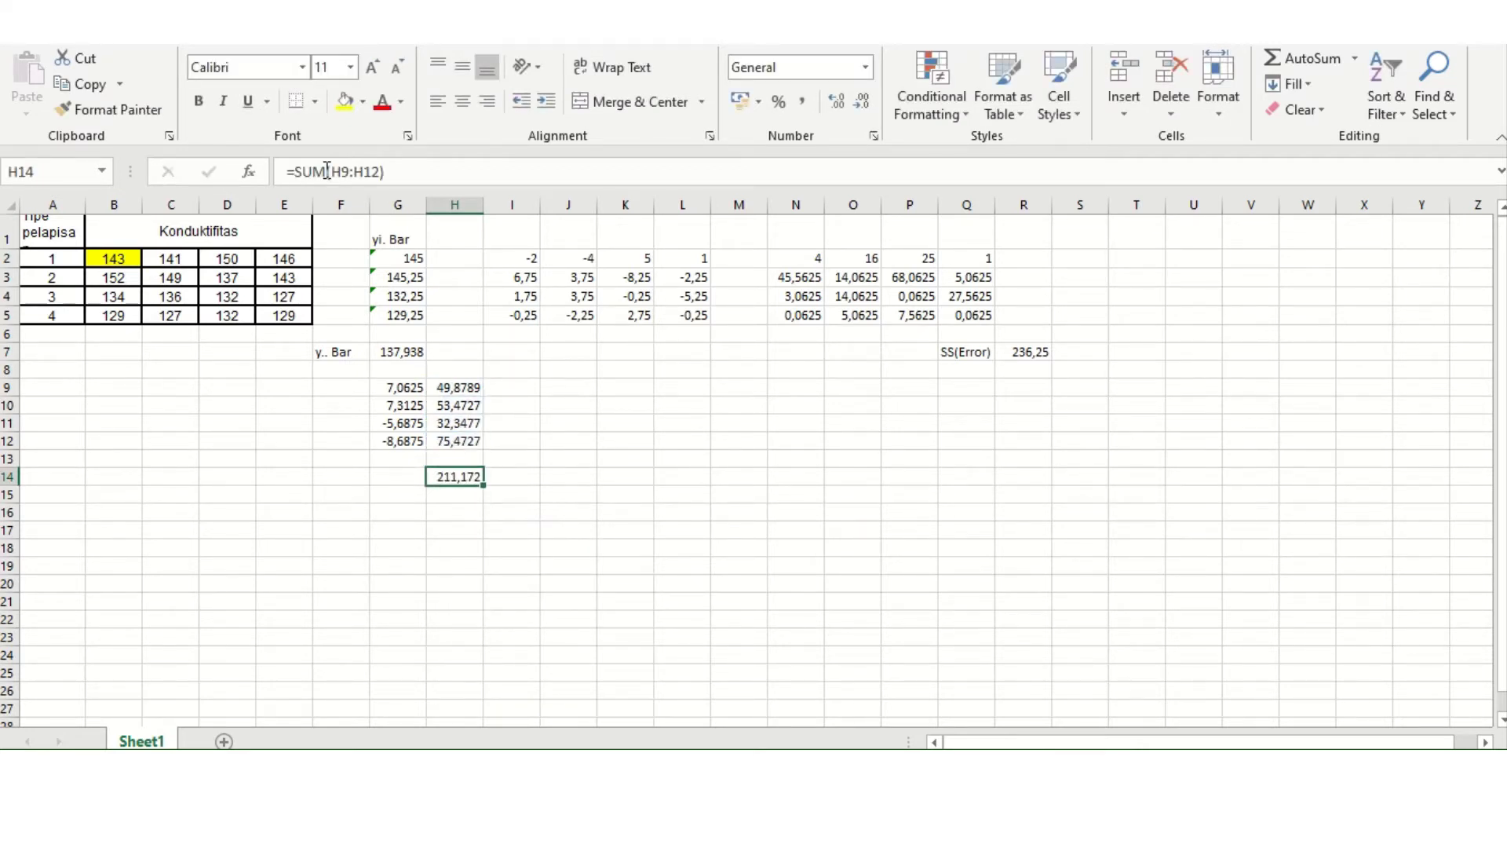
Extend the formula in H9 to =G9^2*4 so the squared deviation is multiplied by the group size.
key("Up")
key("Up")
key("Up")
key("Up")
key("Up")
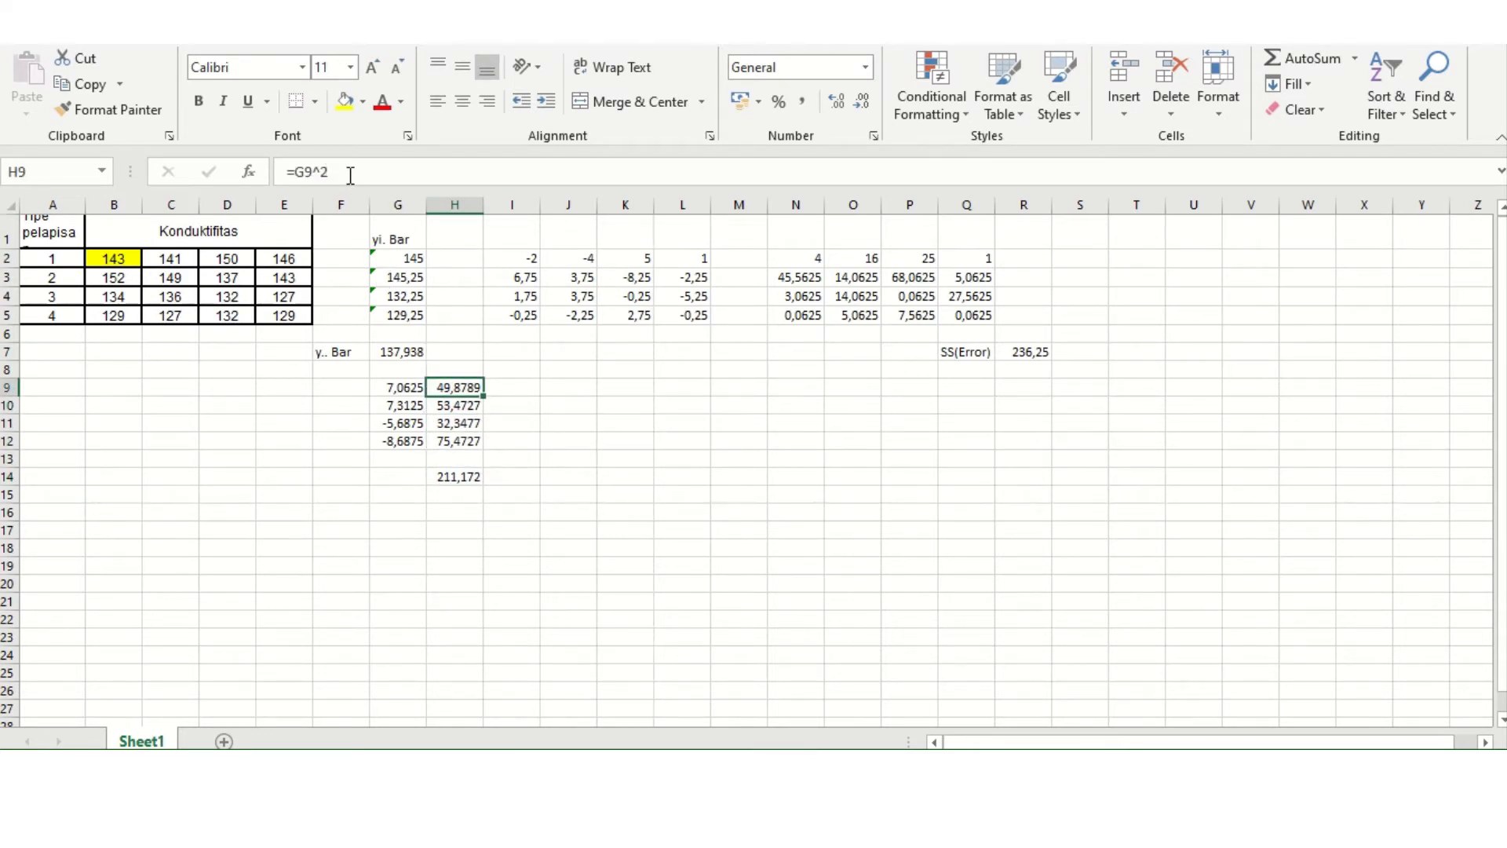
left_click(351, 174)
type("*")
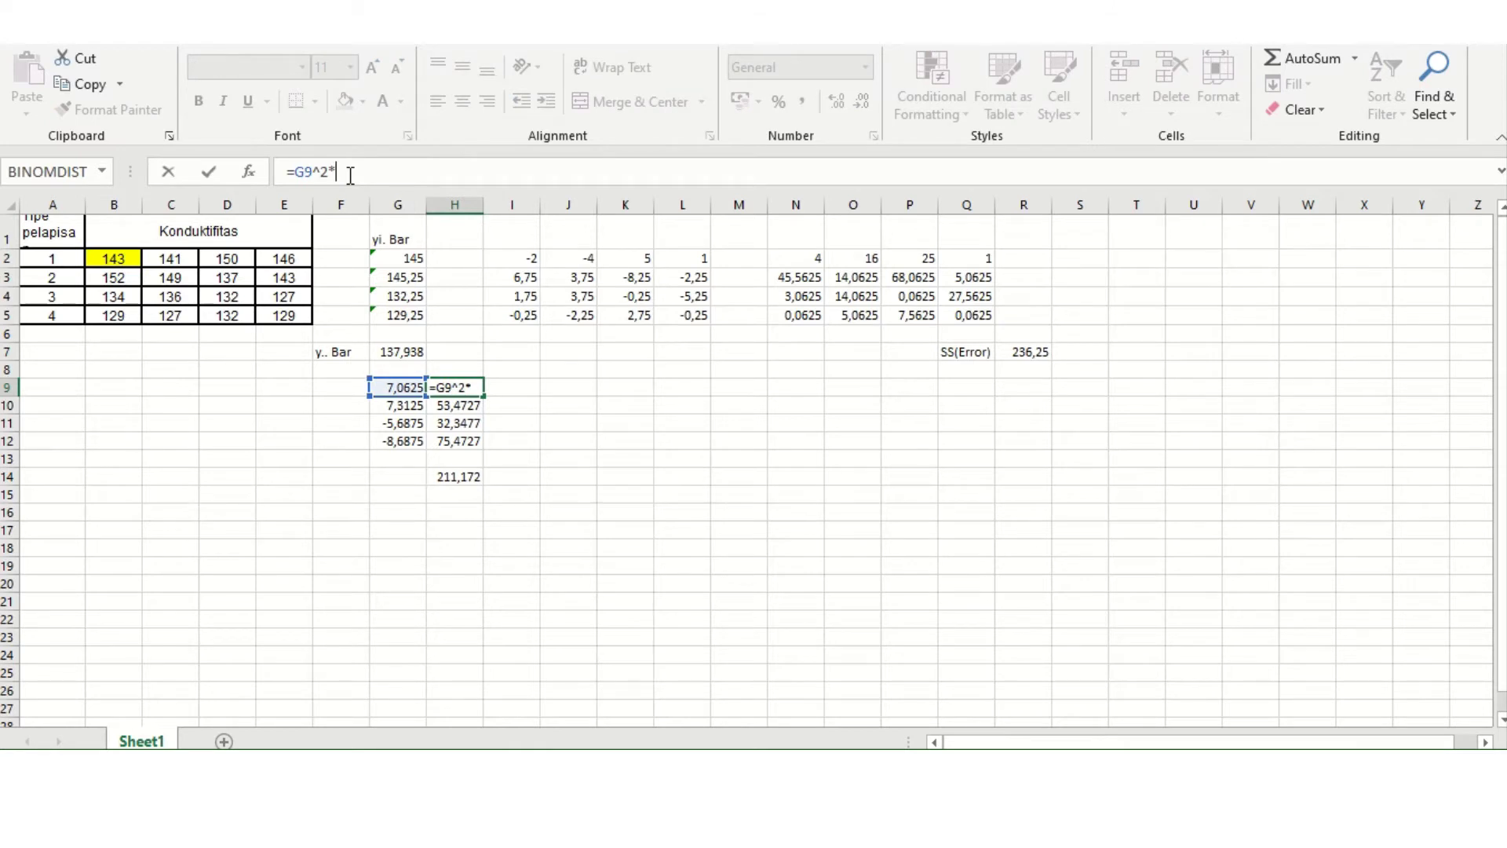
type("4")
key("ctrl+Return")
Copy the revised formula in H9 to H10:H12.
key("ctrl+c")
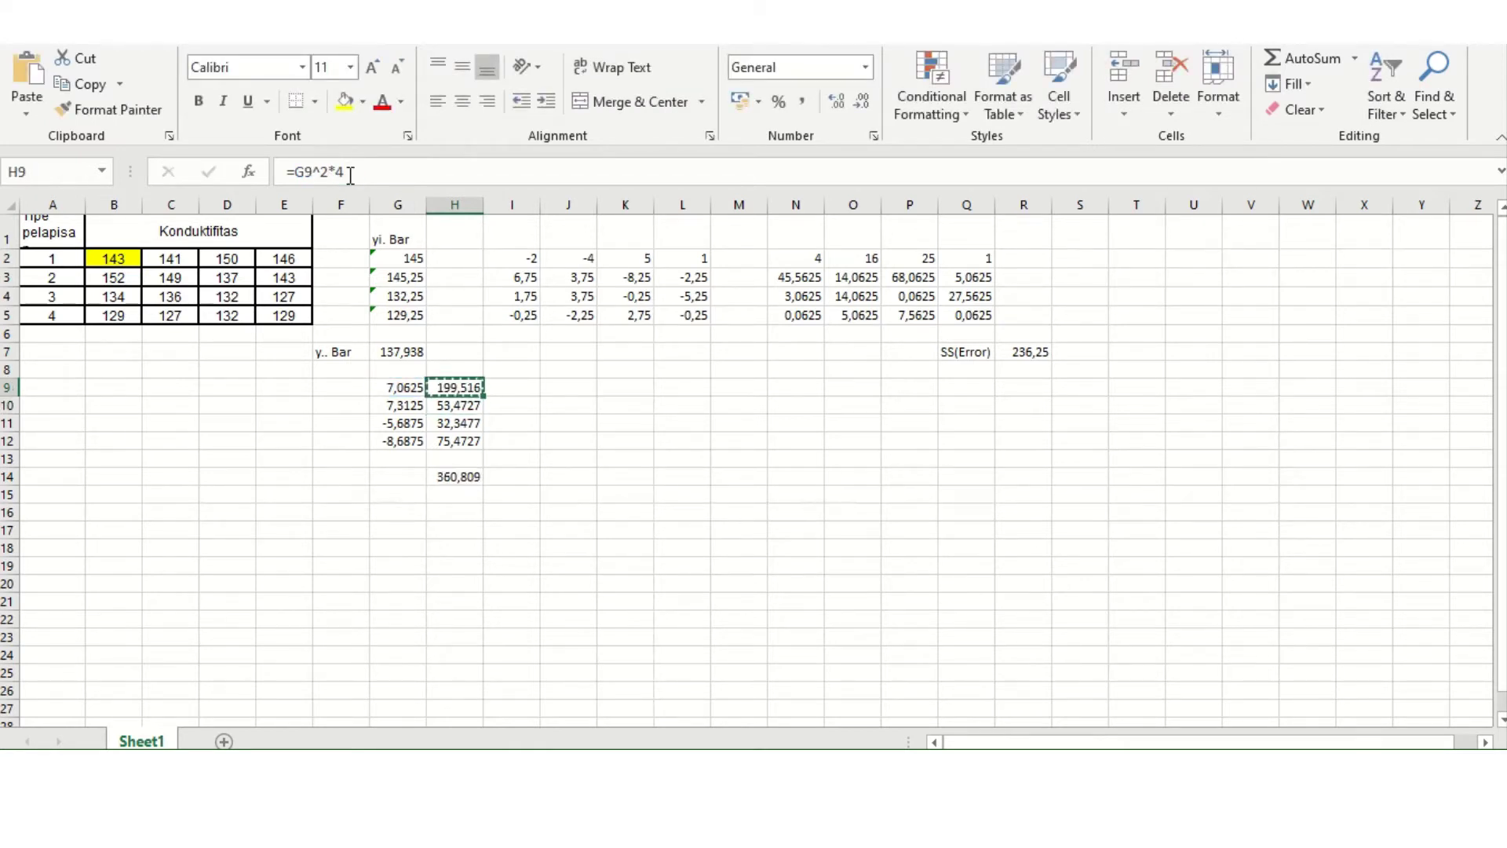
key("Down")
key("shift+Down")
key("shift+Down")
key("ctrl+v")
key("Escape")
key("Down")
key("Down")
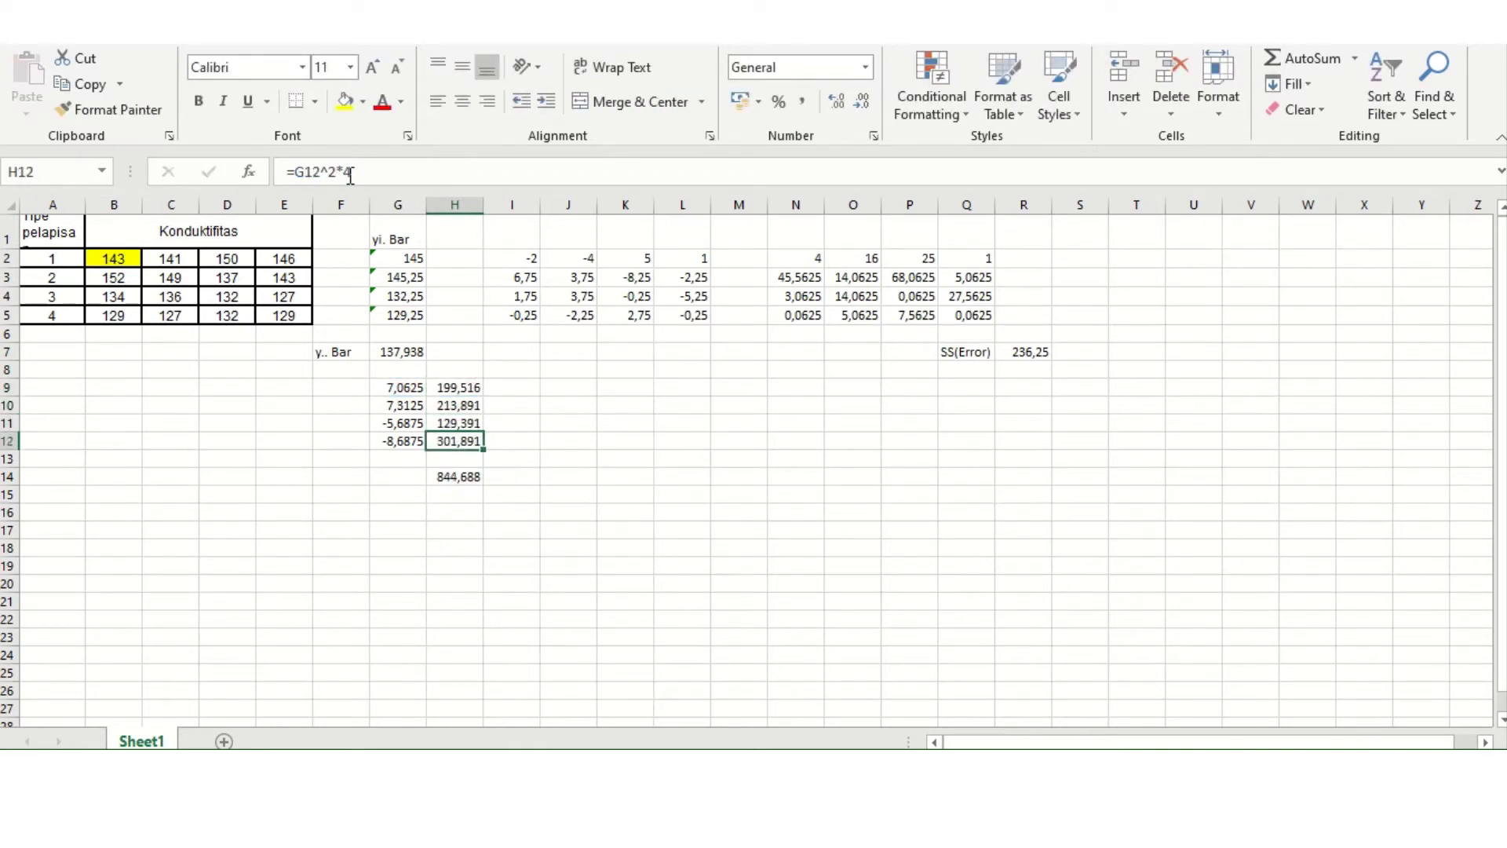
Label the total in H14 by entering SS(Treatment) in G14.
key("Down")
key("Down")
key("Left")
type("SS")
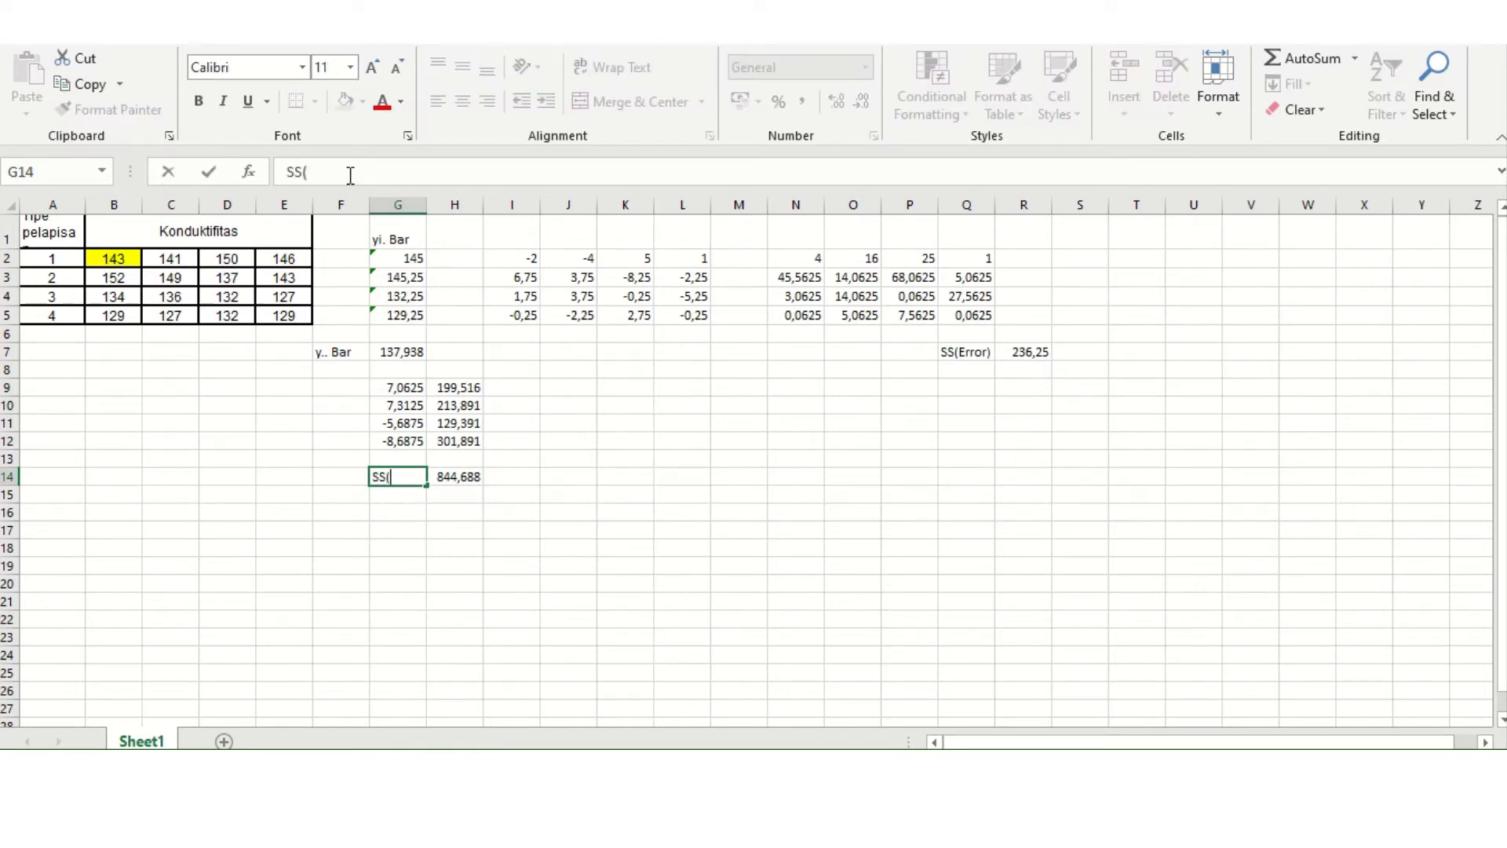
type("(Treatment)")
key("ctrl+Return")
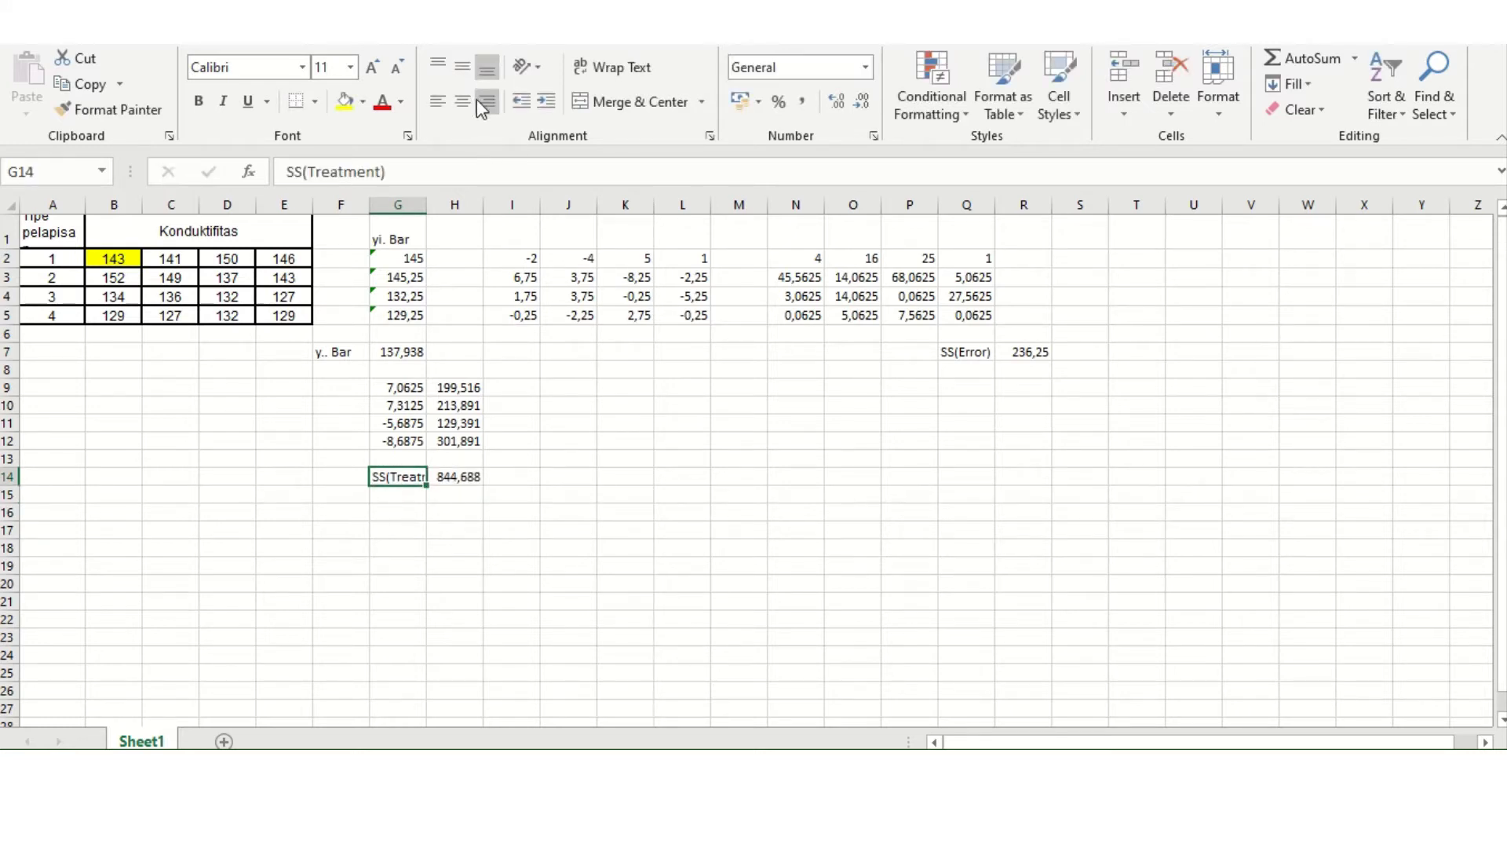
Right-align the SS(Treatment) label in G14 and the SS(Error) label in Q7.
left_click(486, 102)
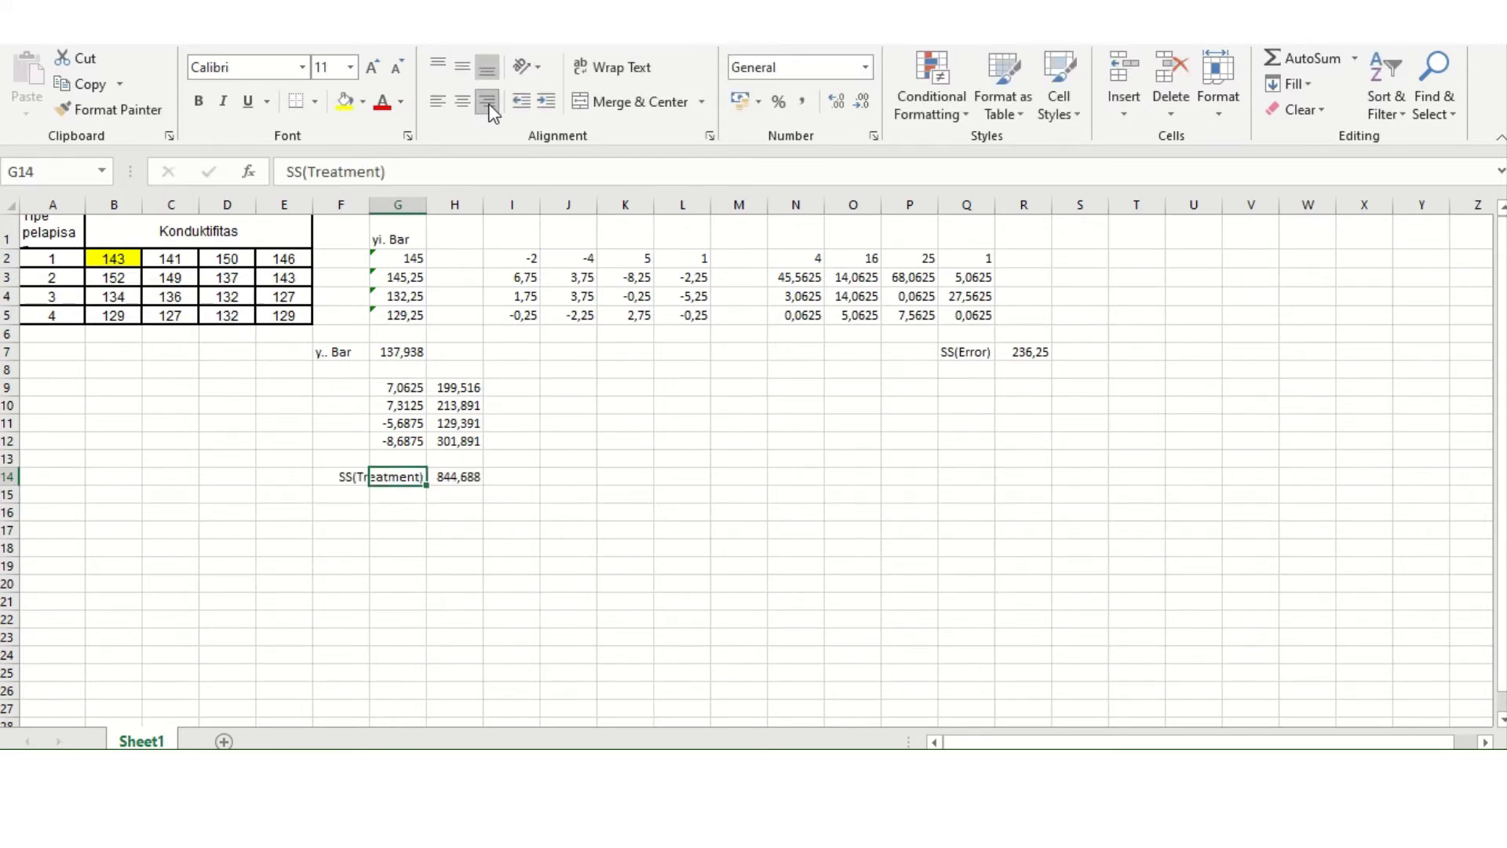
left_click(969, 358)
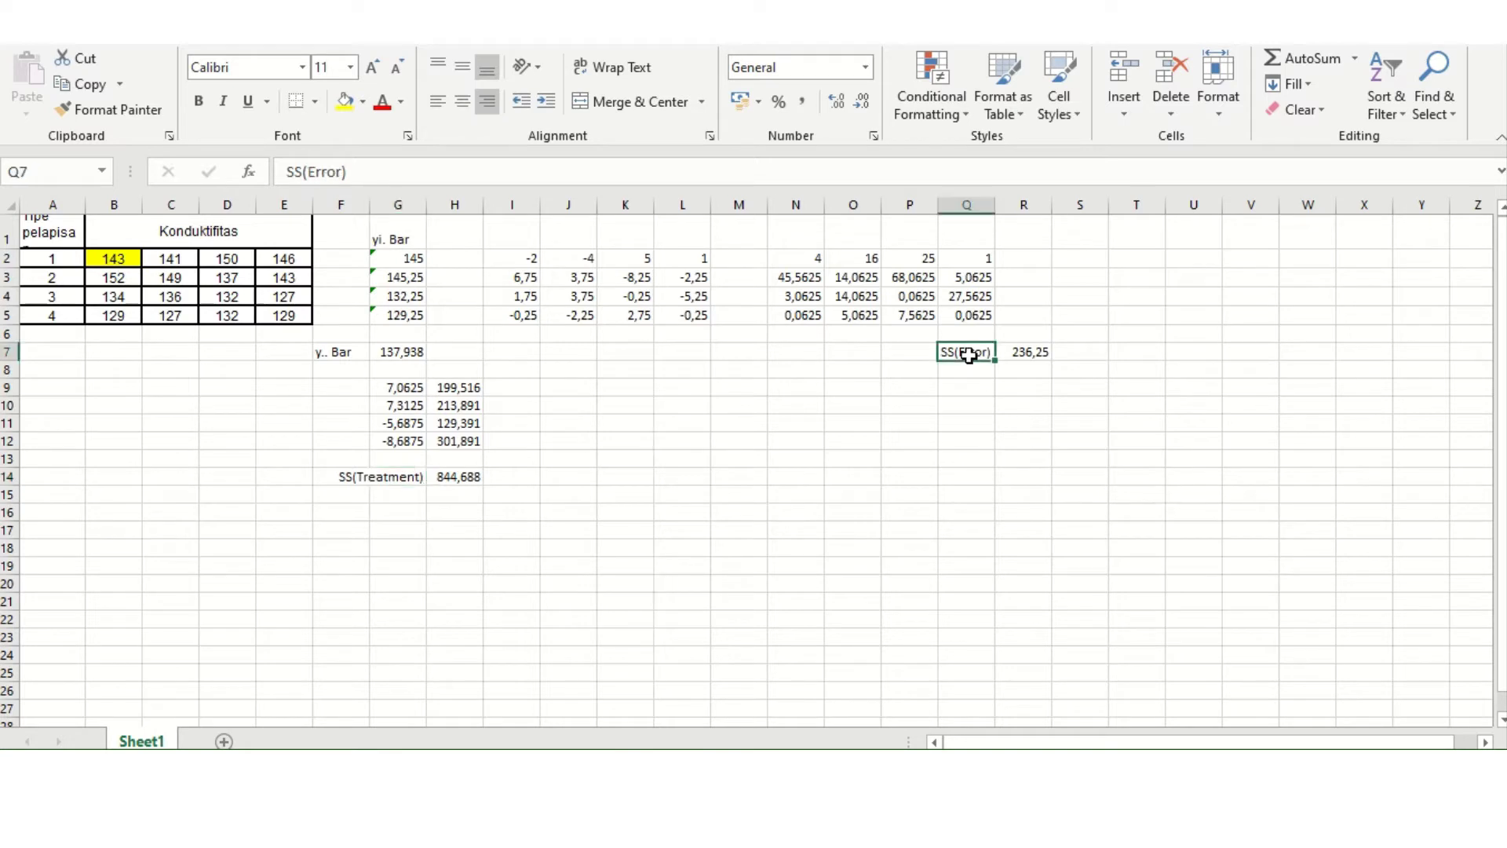
left_click(488, 104)
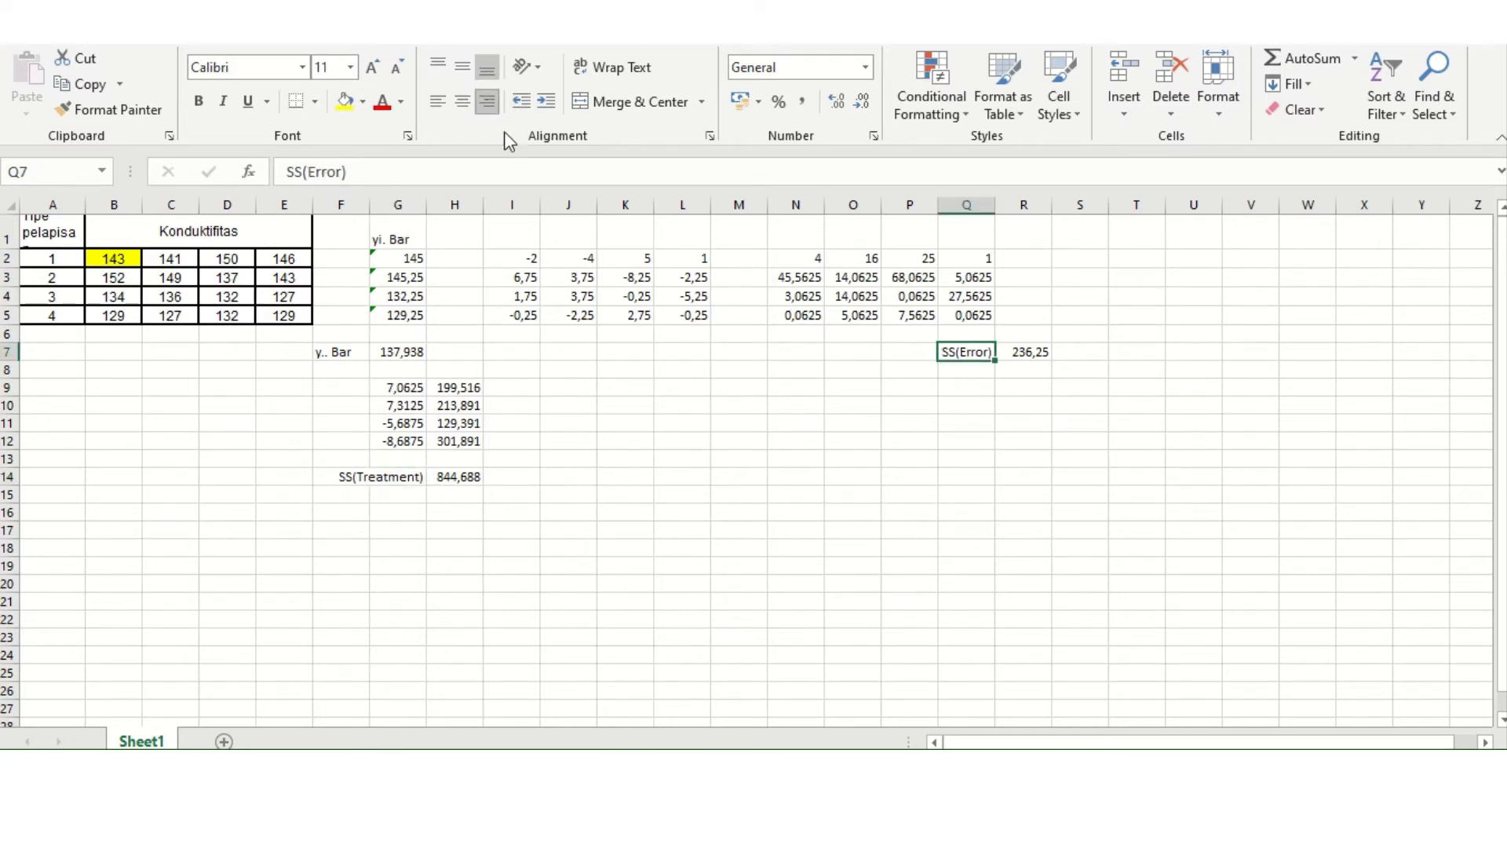
Enter =B2-$G$7 in J9 to compute the first observation's deviation from the grand mean.
left_click(526, 385)
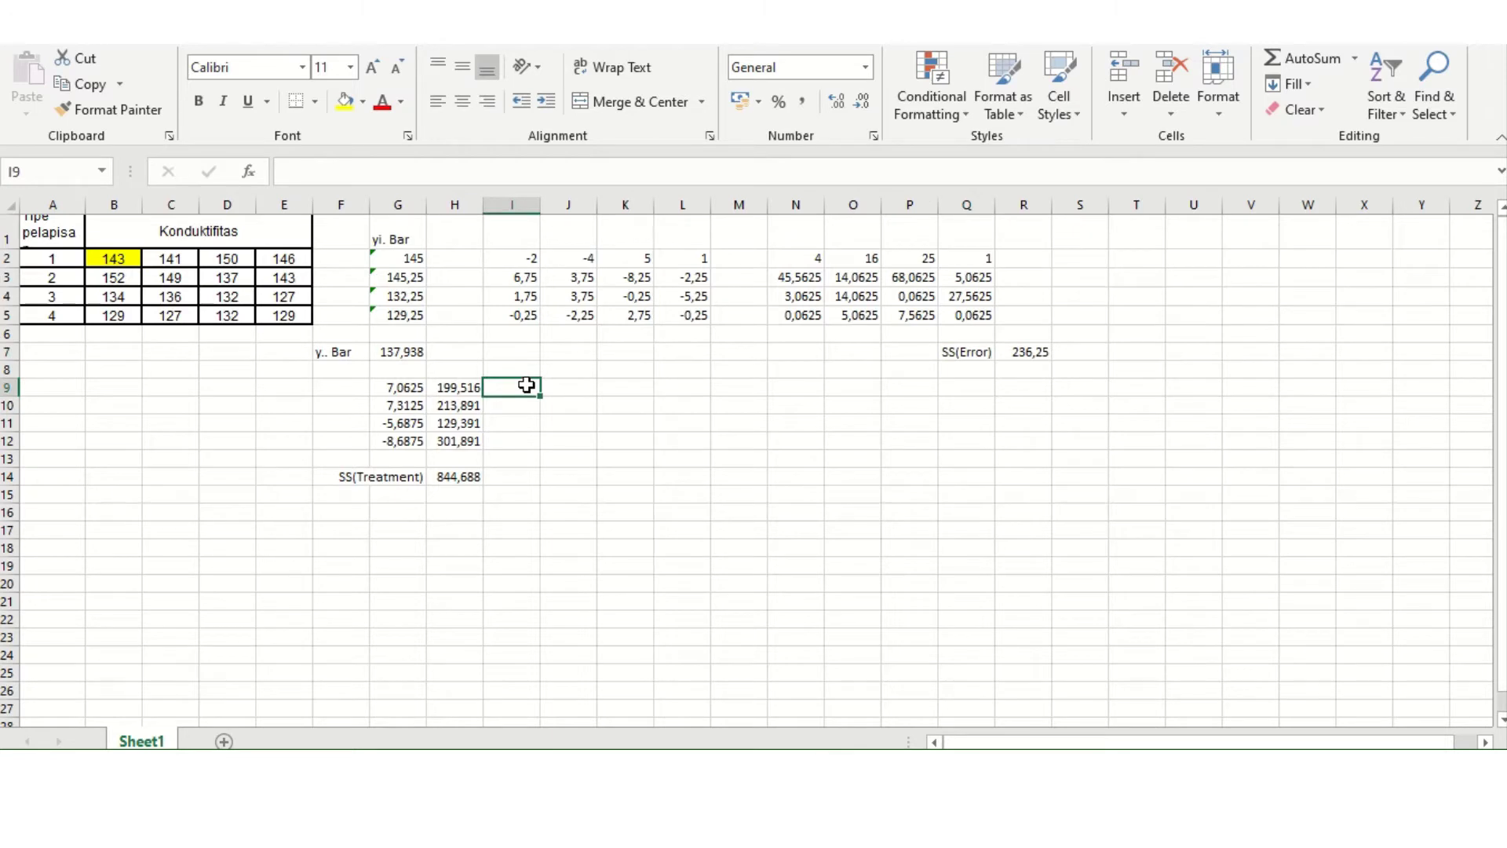
key("Right")
type("=")
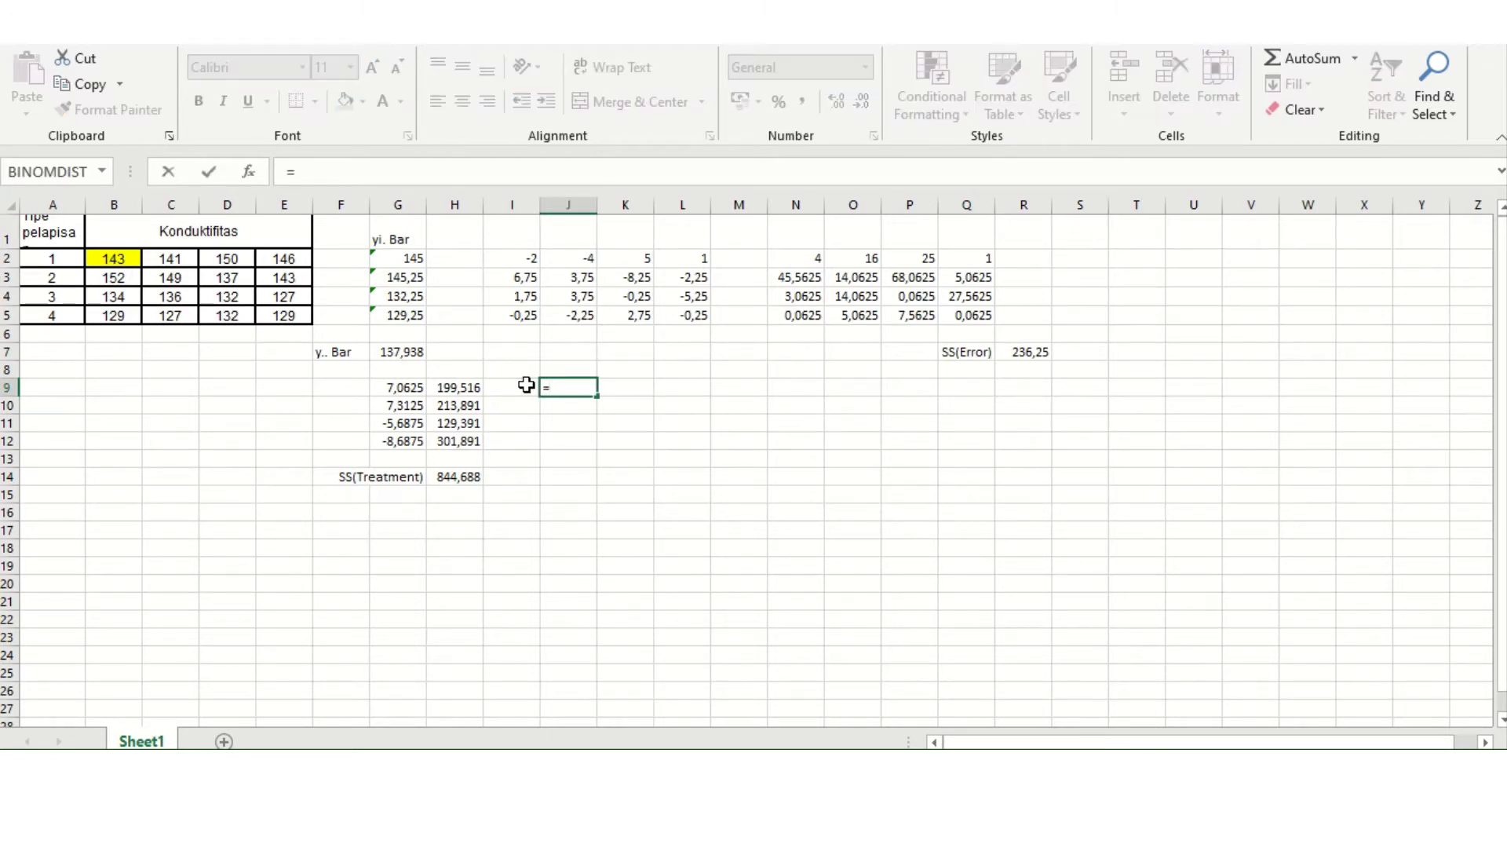
left_click(103, 260)
type("-")
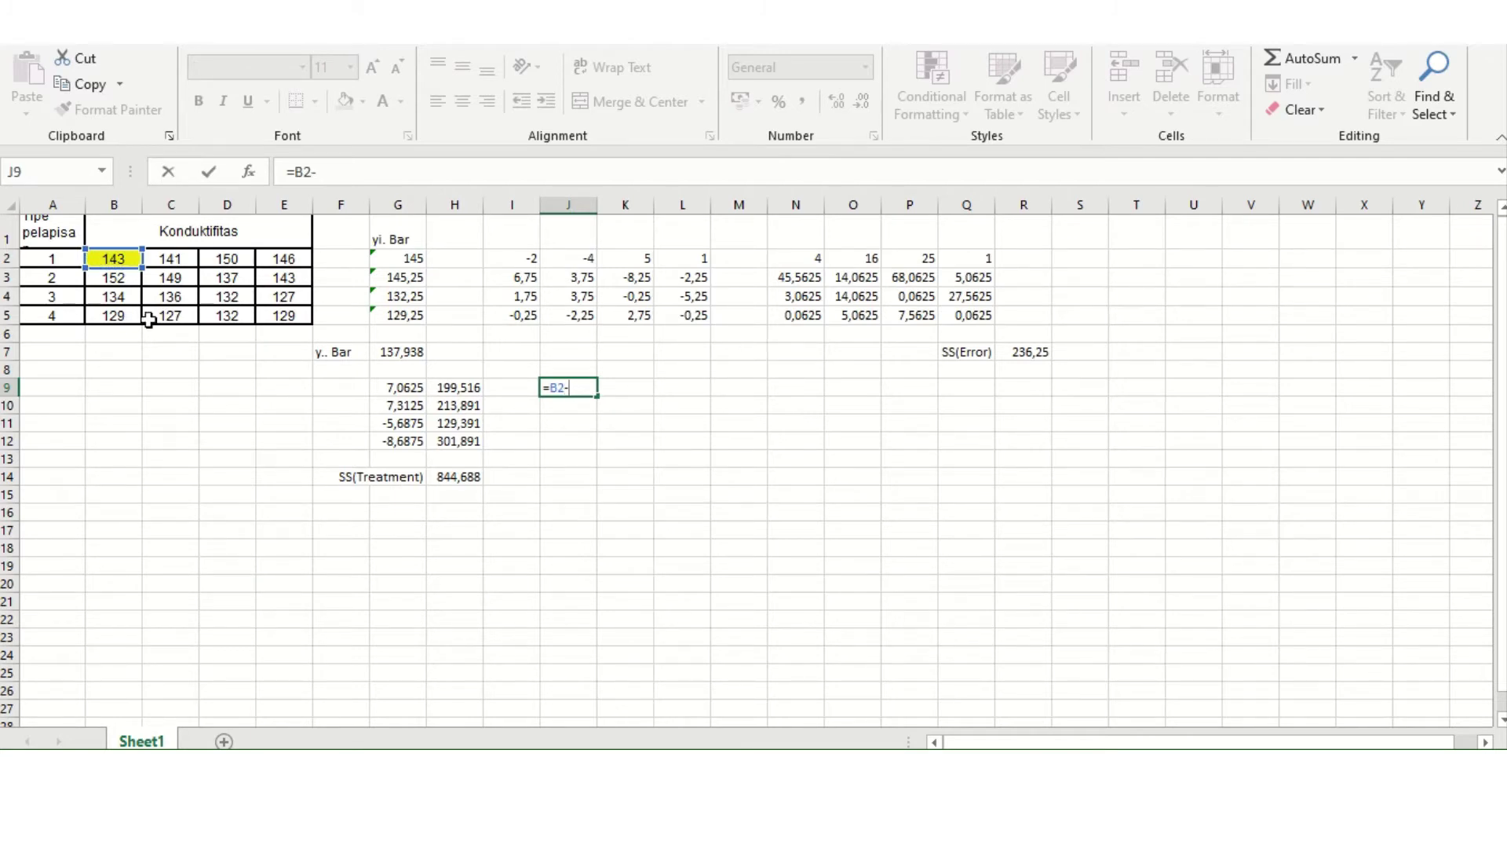
left_click(394, 353)
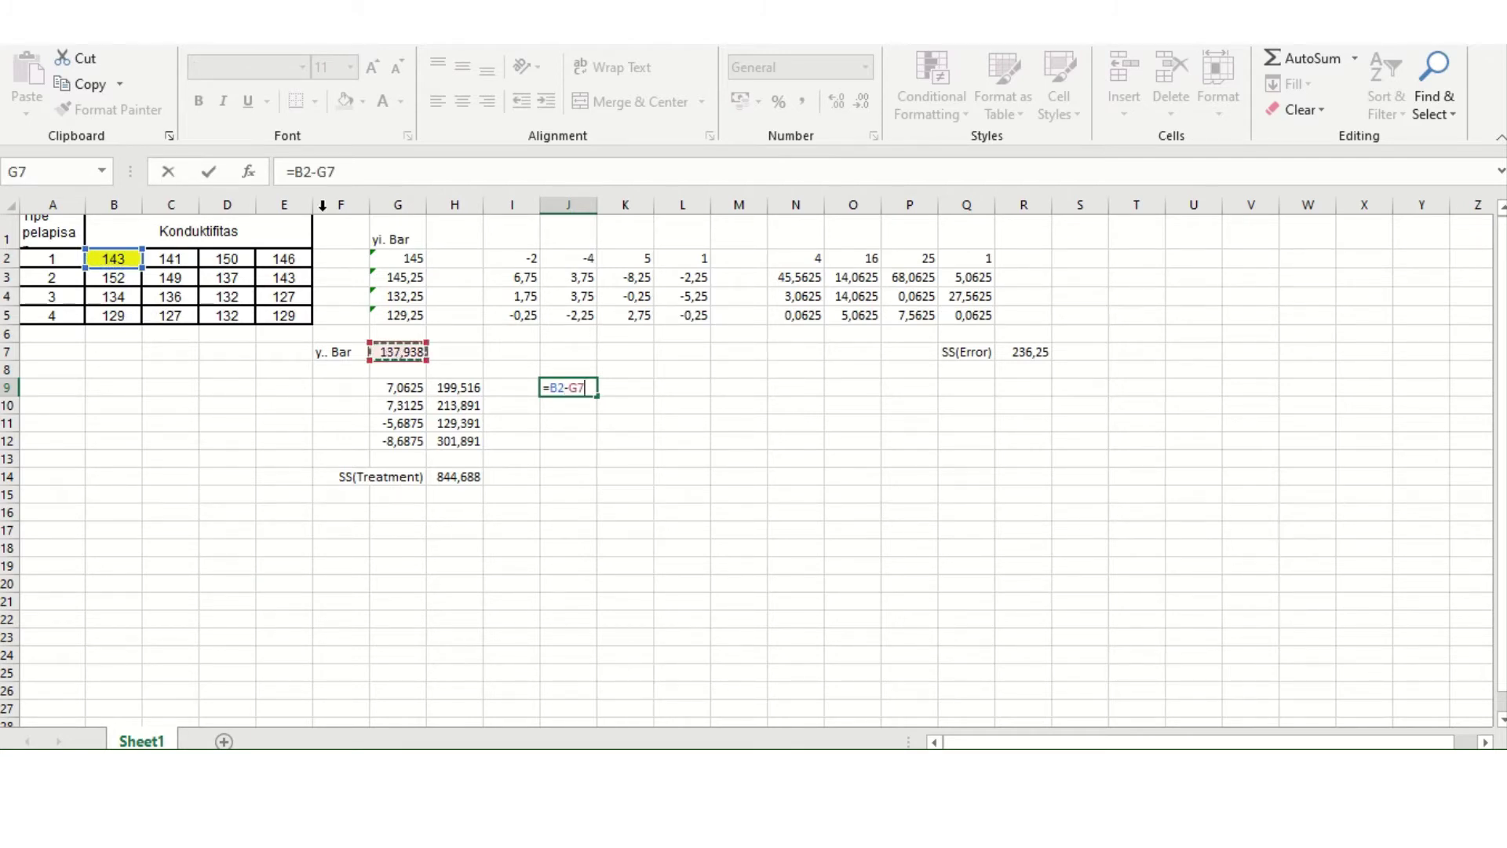
left_click(326, 171)
key("F4")
key("ctrl+Return")
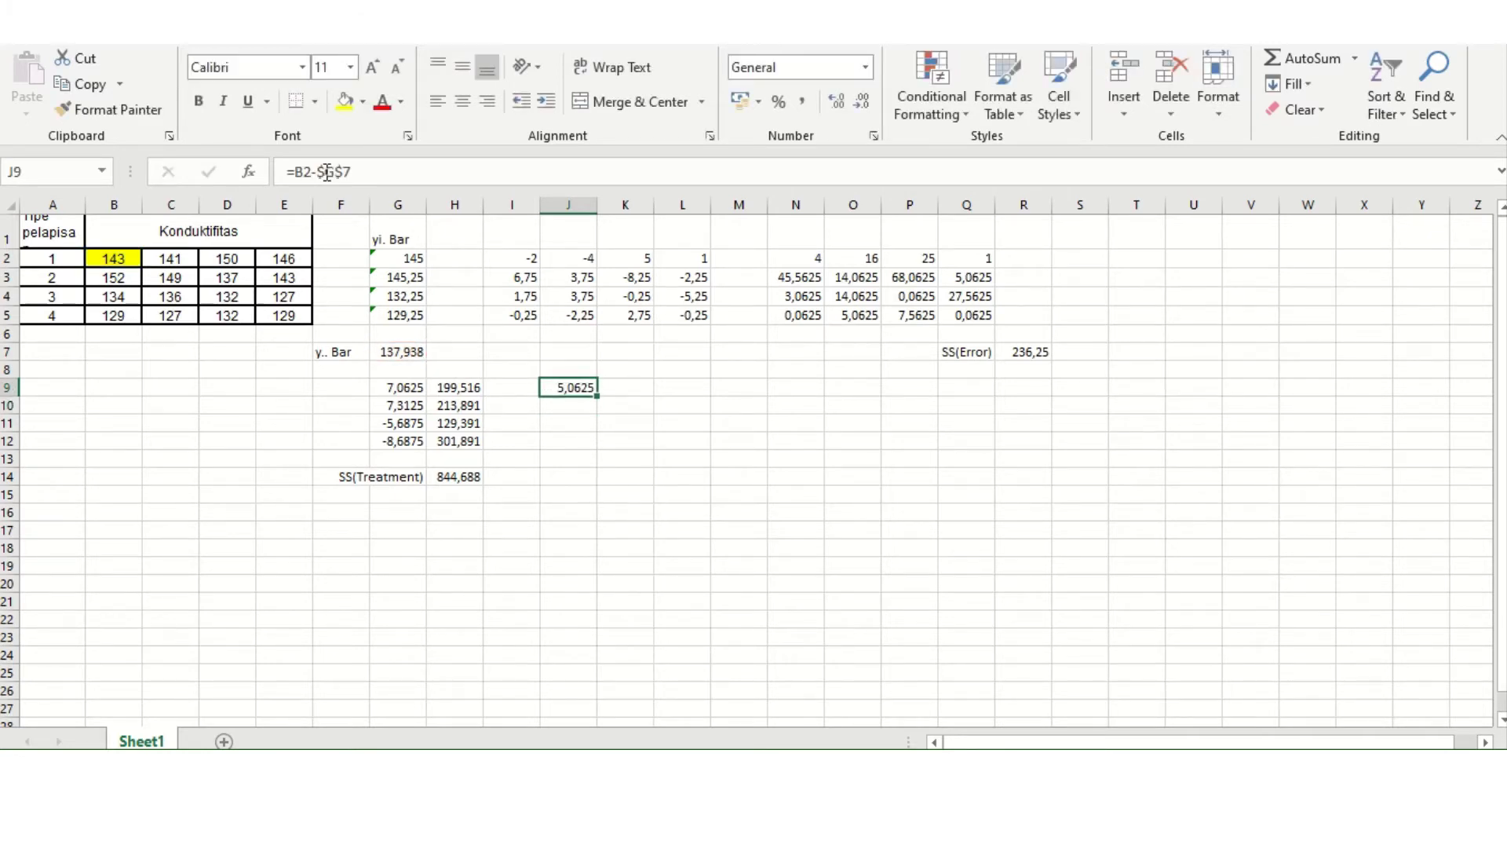
Copy the deviation formula in J9 across the range J9:M12.
key("ctrl+c")
key("shift+Down")
key("shift+Down")
key("shift+Down")
key("shift+Right")
key("shift+Right")
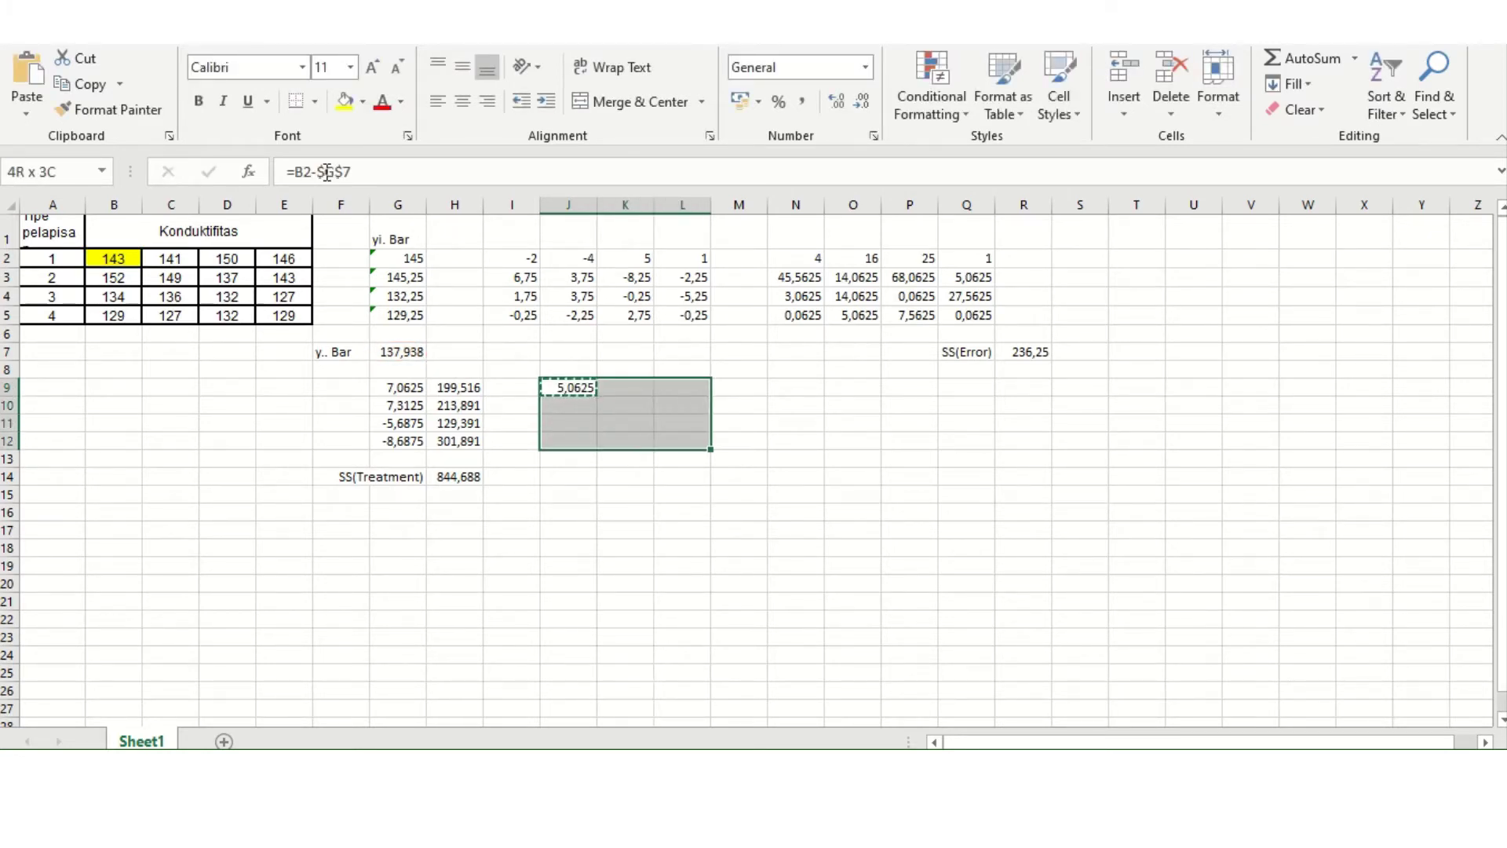
key("shift+Right")
key("Return")
Enter =J9^2 in J14 to square the first deviation from the grand mean.
key("Right")
key("Right")
key("Right")
key("Right")
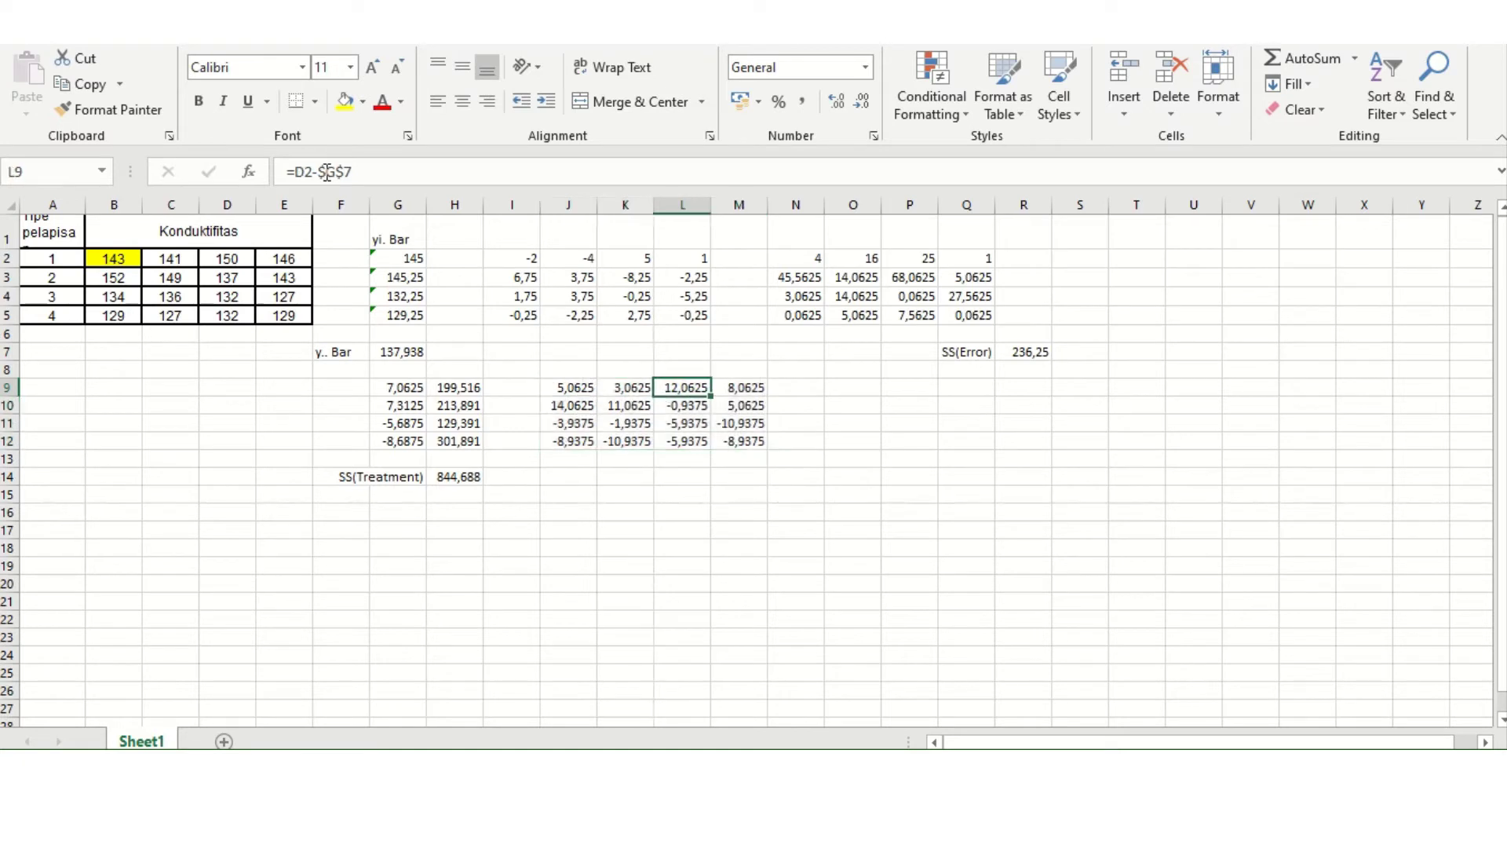
key("Down")
key("Down")
key("Down")
key("Down")
key("Left")
key("Left")
key("Left")
key("Left")
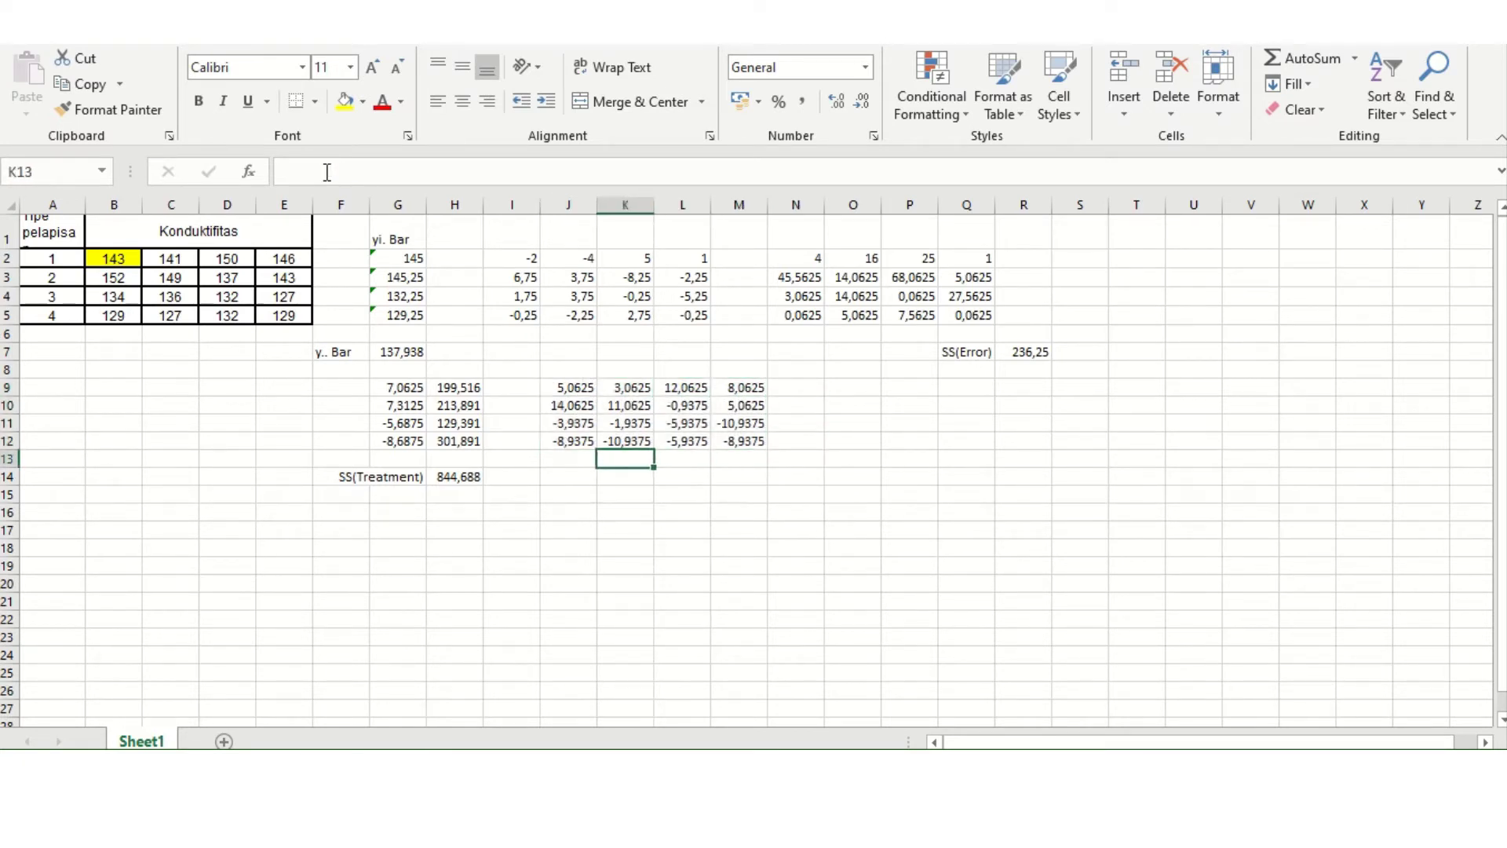
key("Down")
type("=")
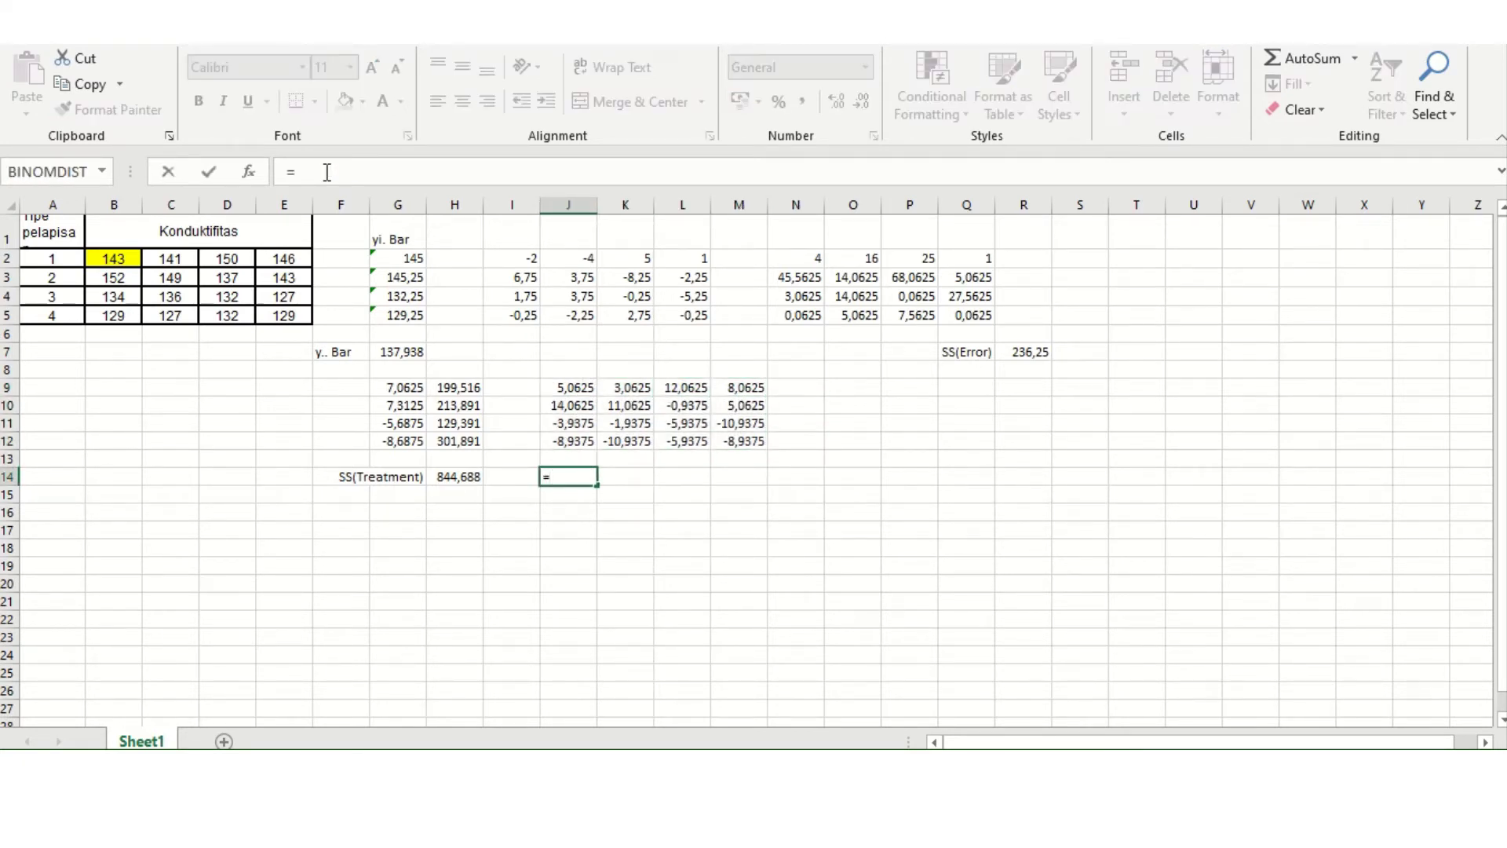
key("Up")
key("Up")
key("Up")
key("Up")
key("Up")
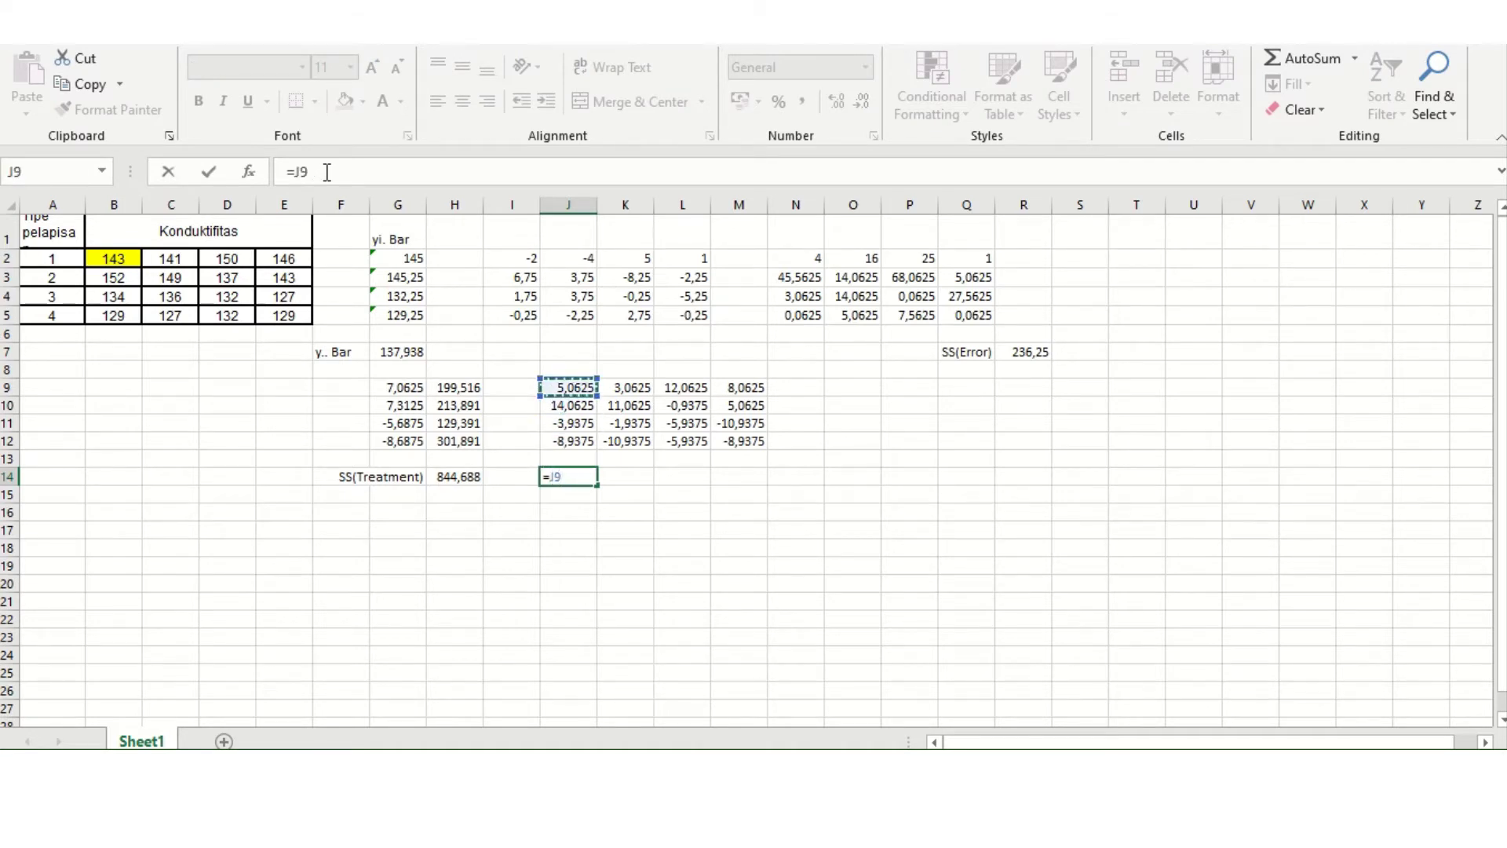
type("^2")
key("Return")
key("shift+Up")
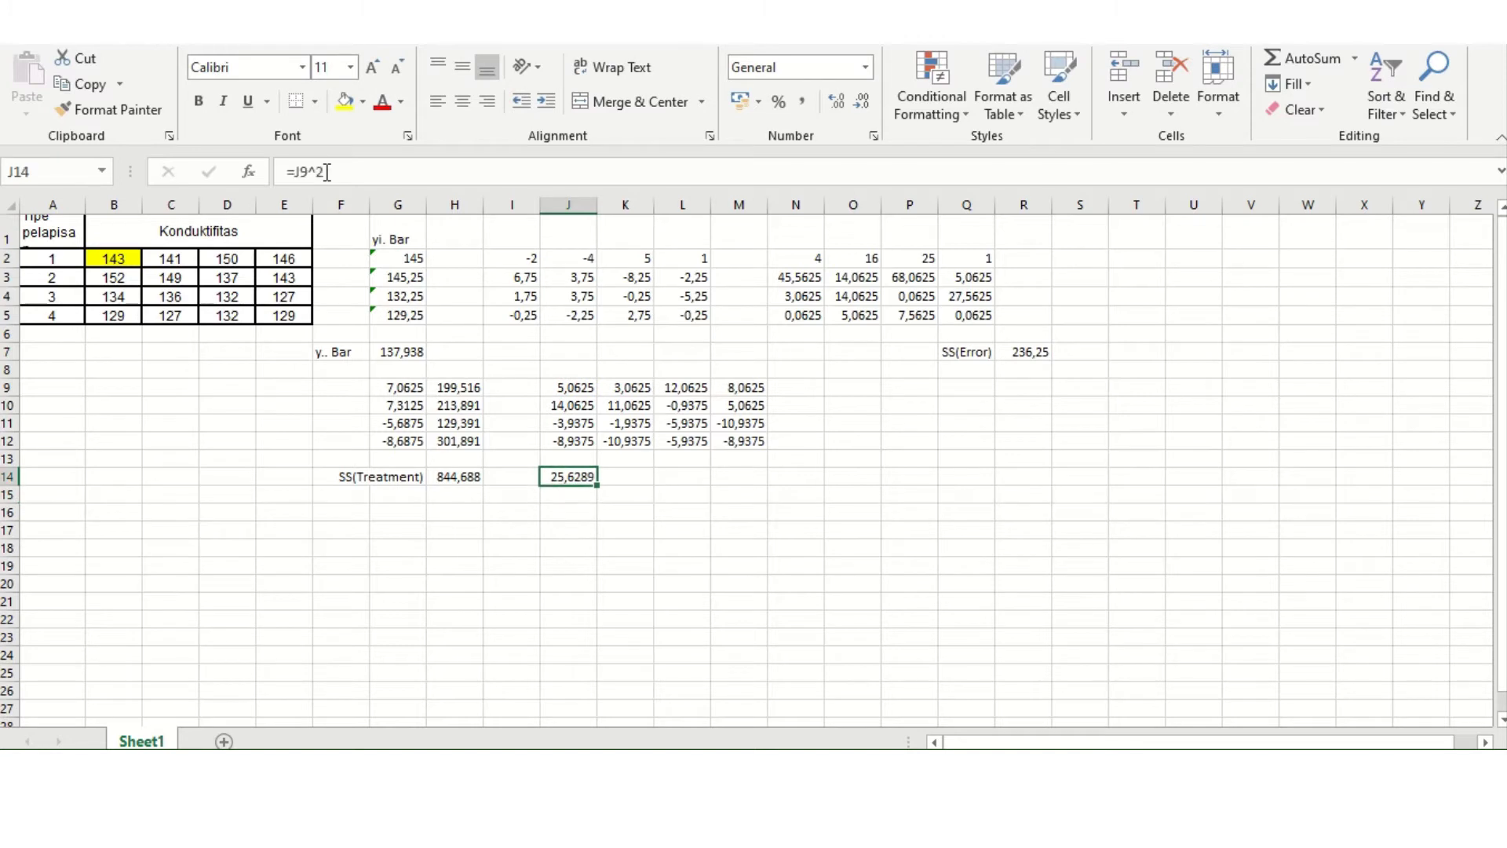
Copy the squared-deviation formula in J14 across the range J14:M17.
key("ctrl+c")
key("shift+Down")
key("shift+Down")
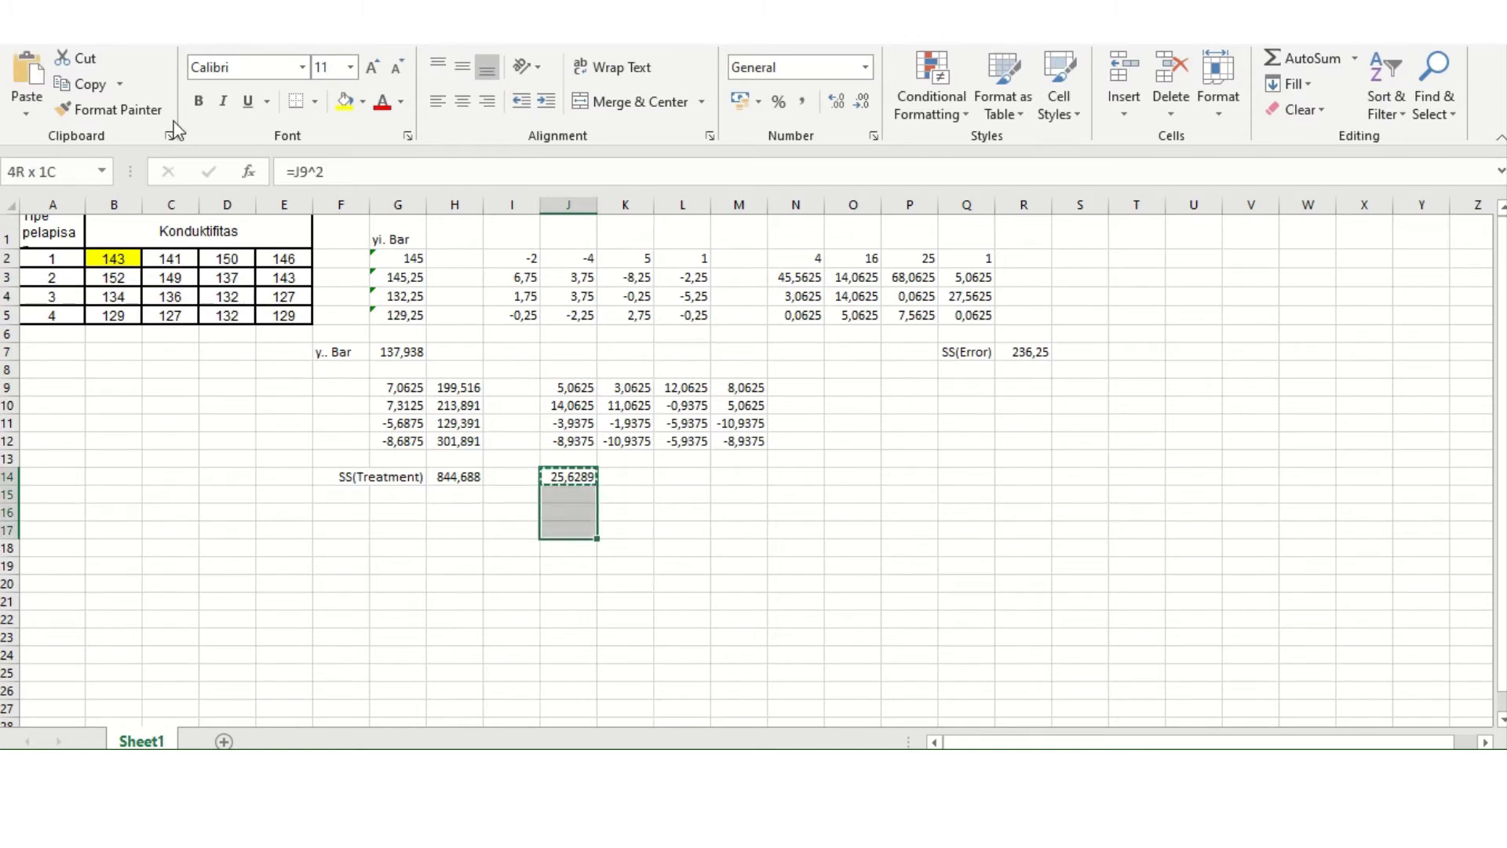
key("shift+Right")
key("shift+Right")
key("shift+Right")
key("Return")
Total the squared deviations in M19 with =SUM(J14:M17).
key("Down")
key("Down")
key("Down")
key("Down")
key("Down")
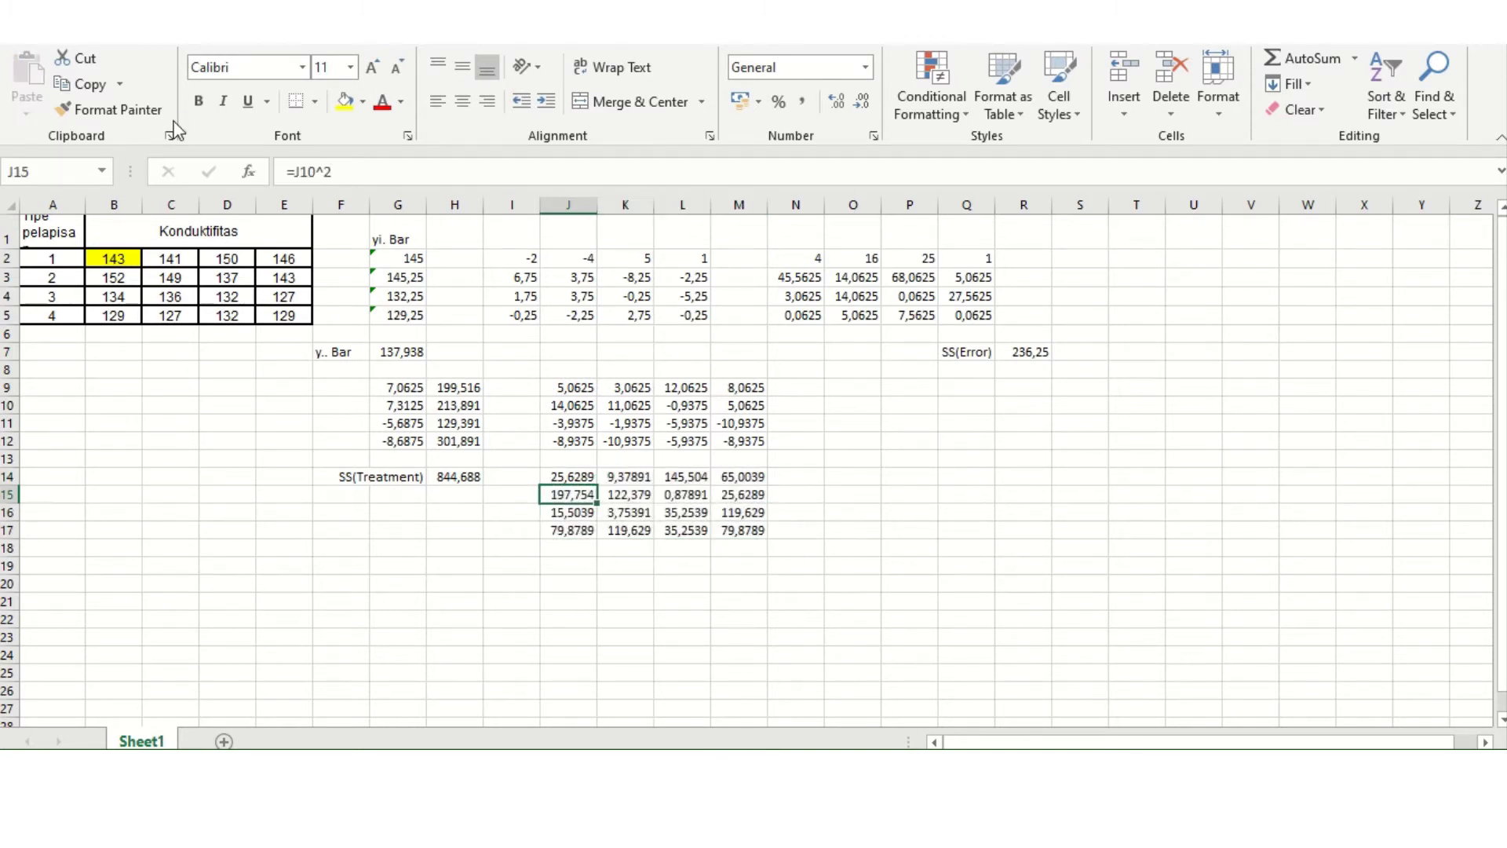
key("Right")
key("Right")
key("Right")
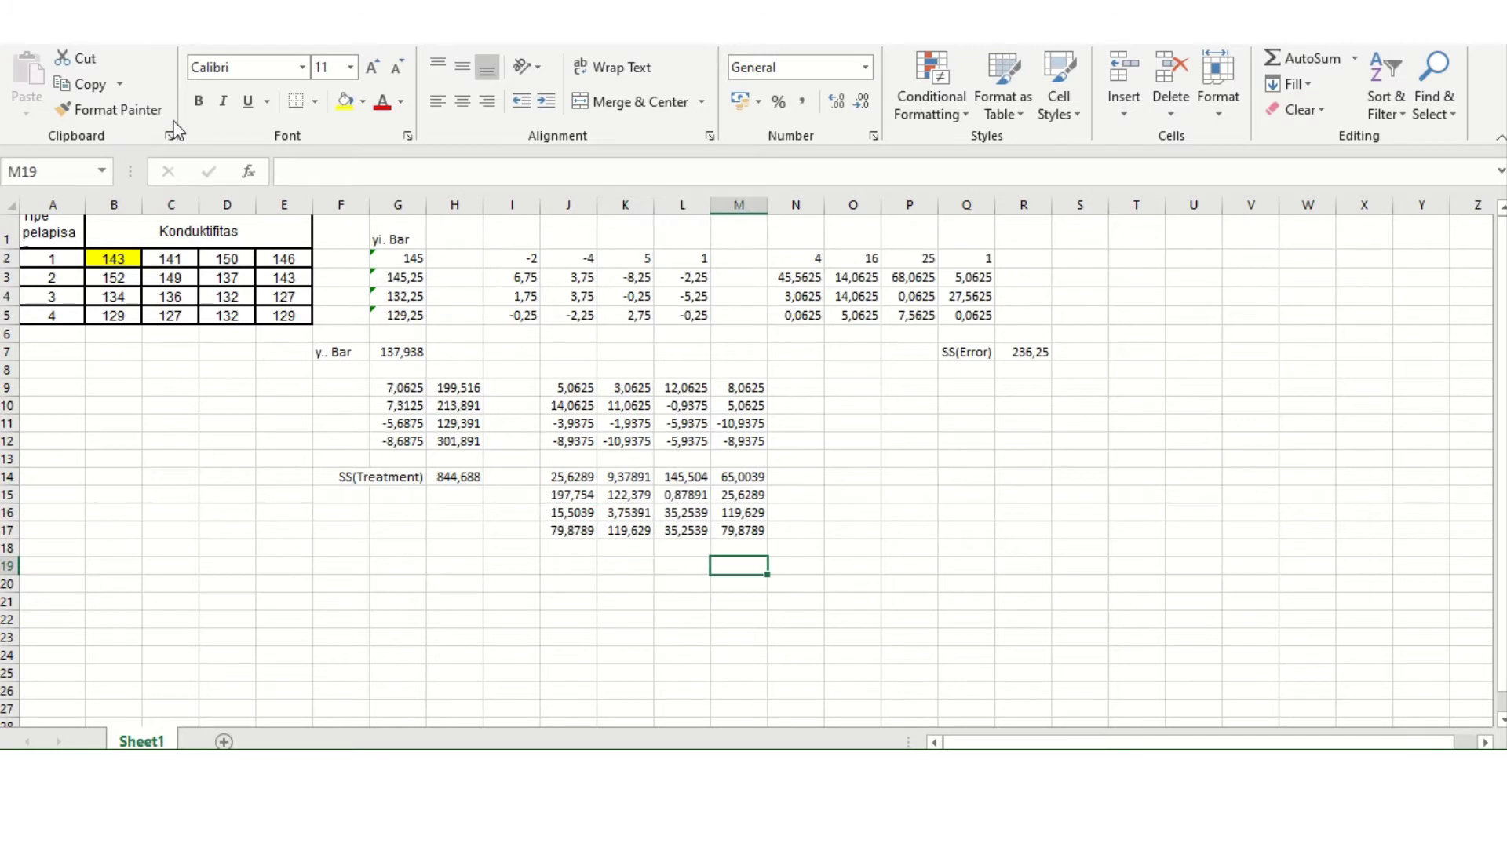
type("sum(")
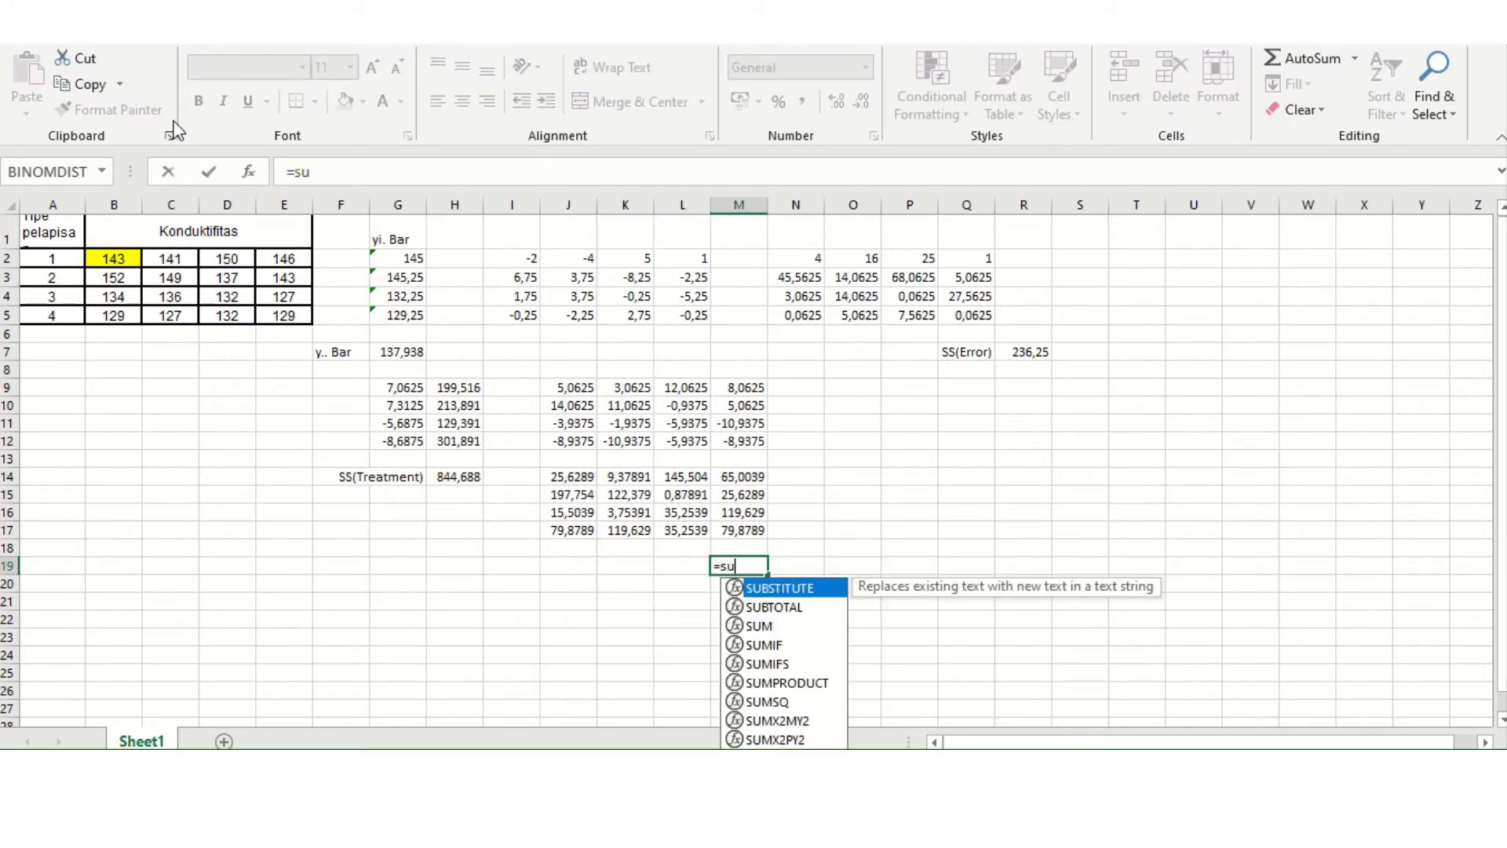
key("Up")
key("Up")
key("shift+Left")
key("shift+Left")
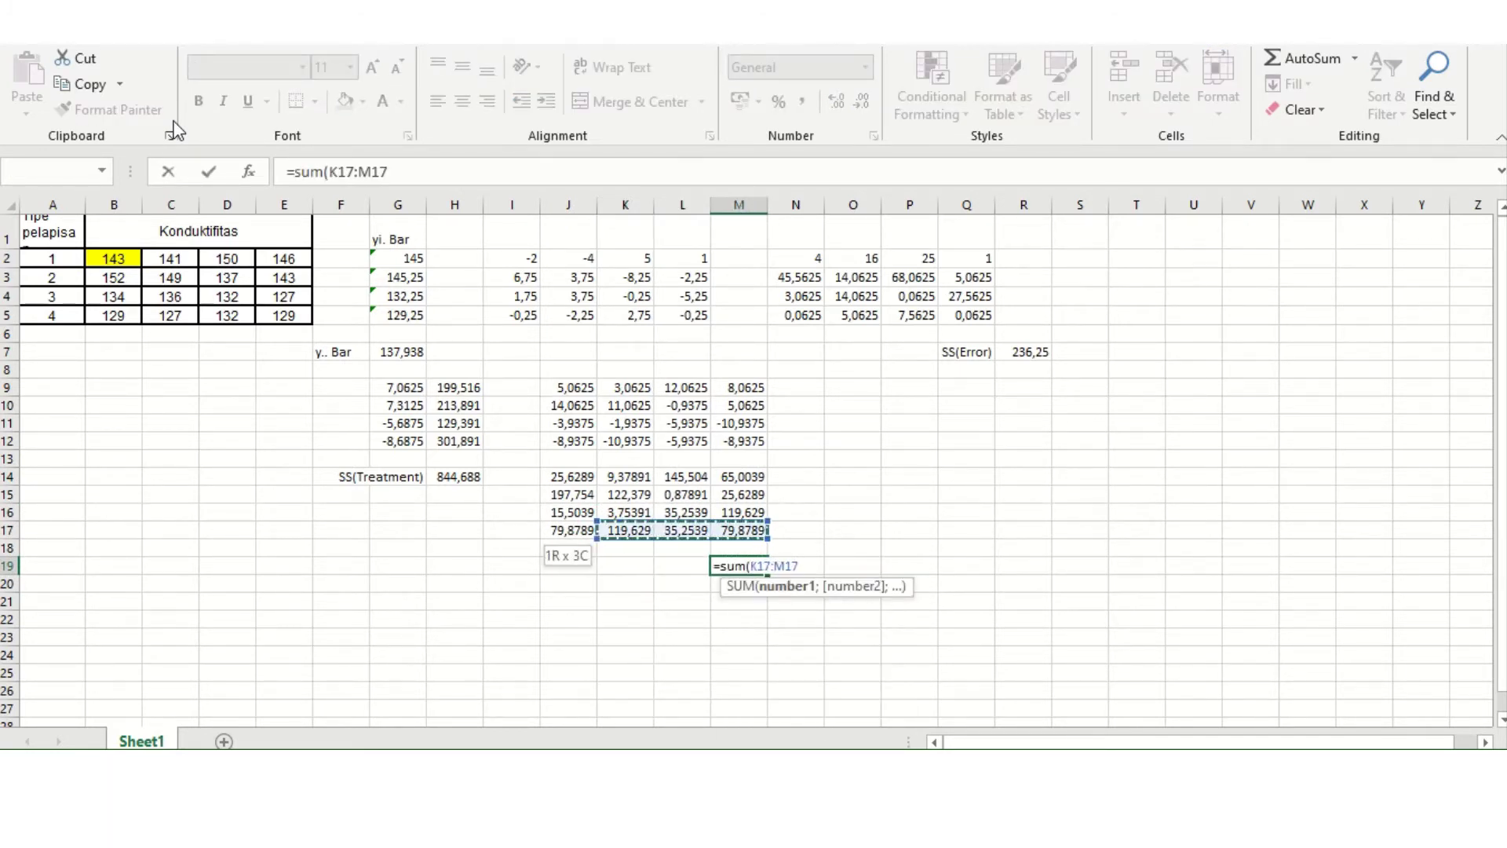
key("shift+Left")
key("shift+Up")
key("shift+Up")
key("shift+Up")
key("ctrl+Return")
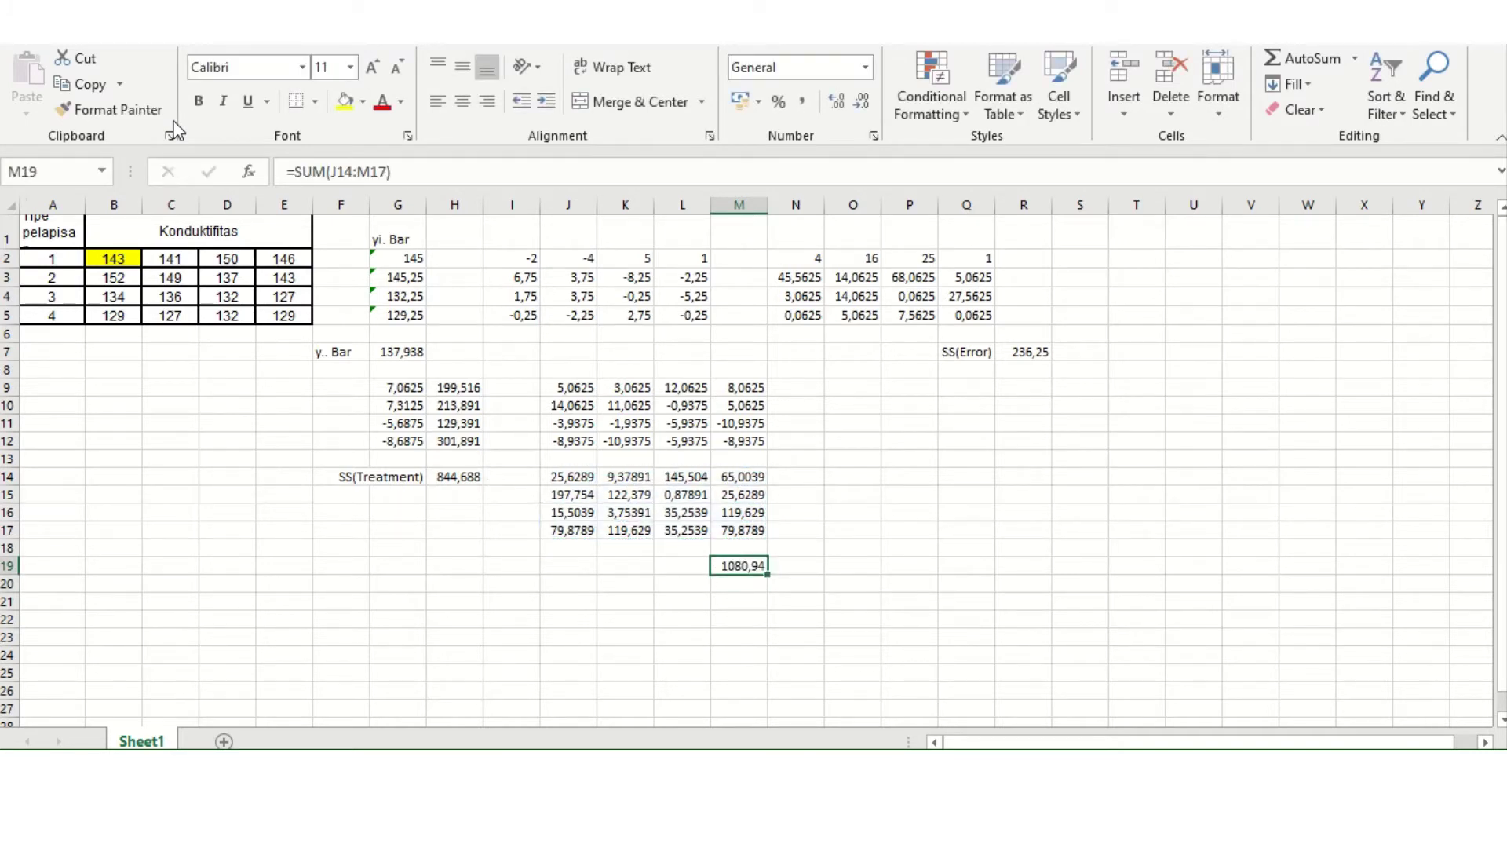
Label the total in M19 by entering SS(Total) in L19, and right-align the label.
key("Left")
type("S")
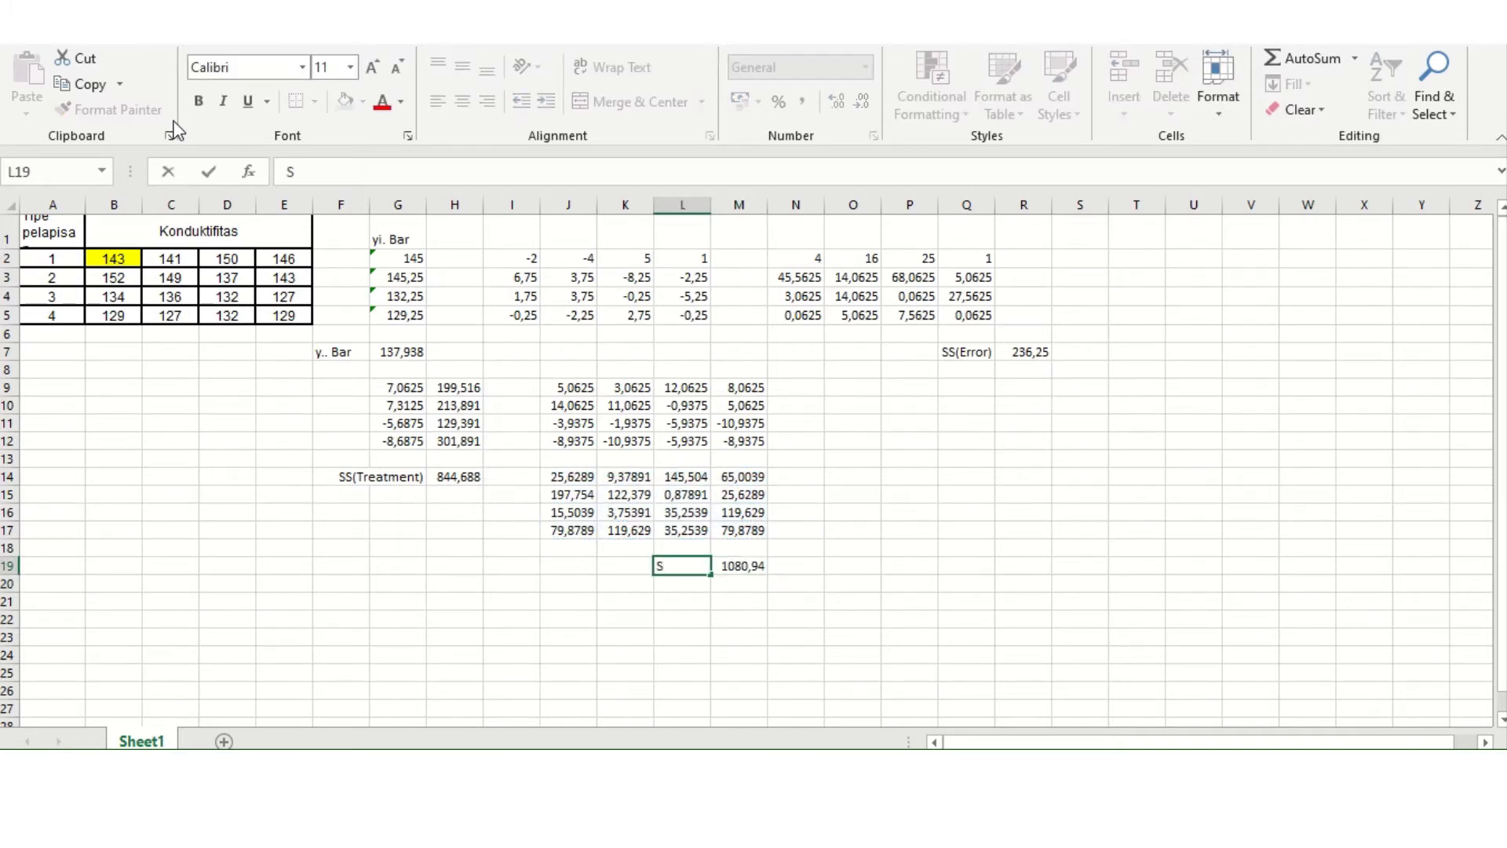
type("S(Total)")
key("Return")
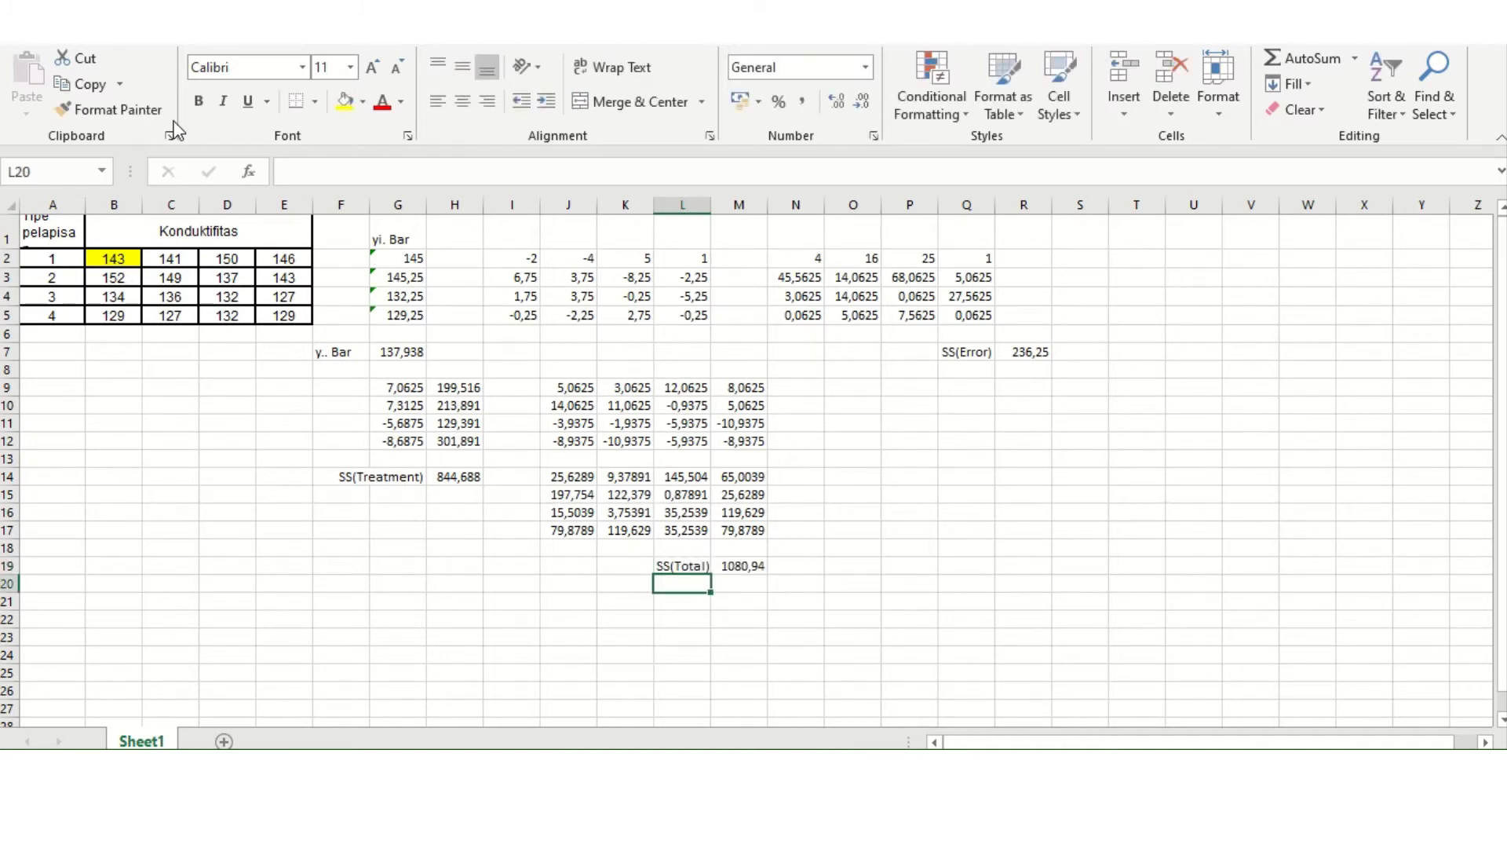
key("Up")
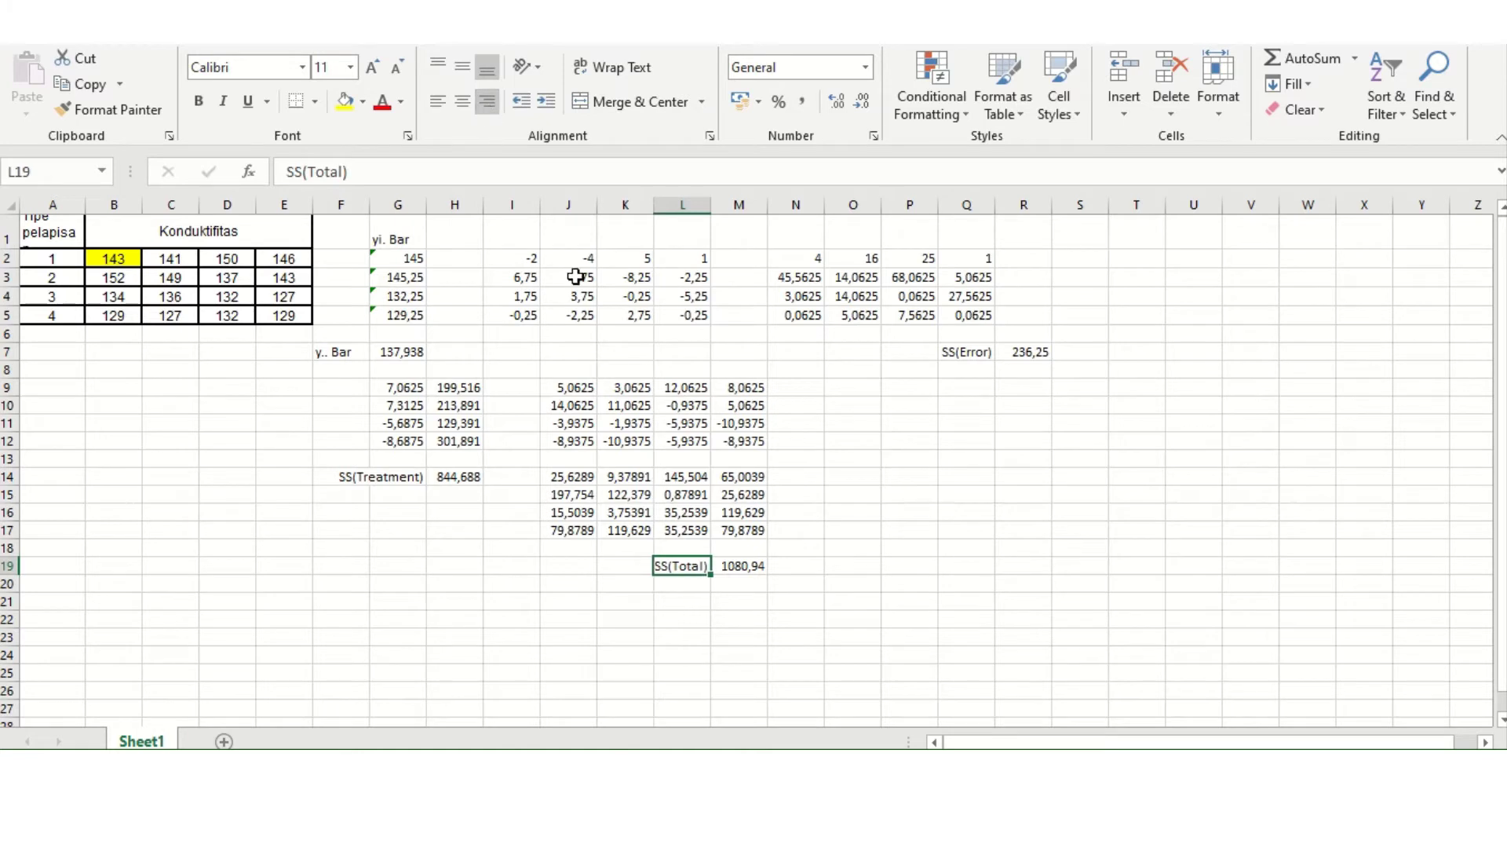
Enter =H14+R7 in M20 to add SS(Treatment) and SS(Error) as a check of SS(Total).
left_click(743, 594)
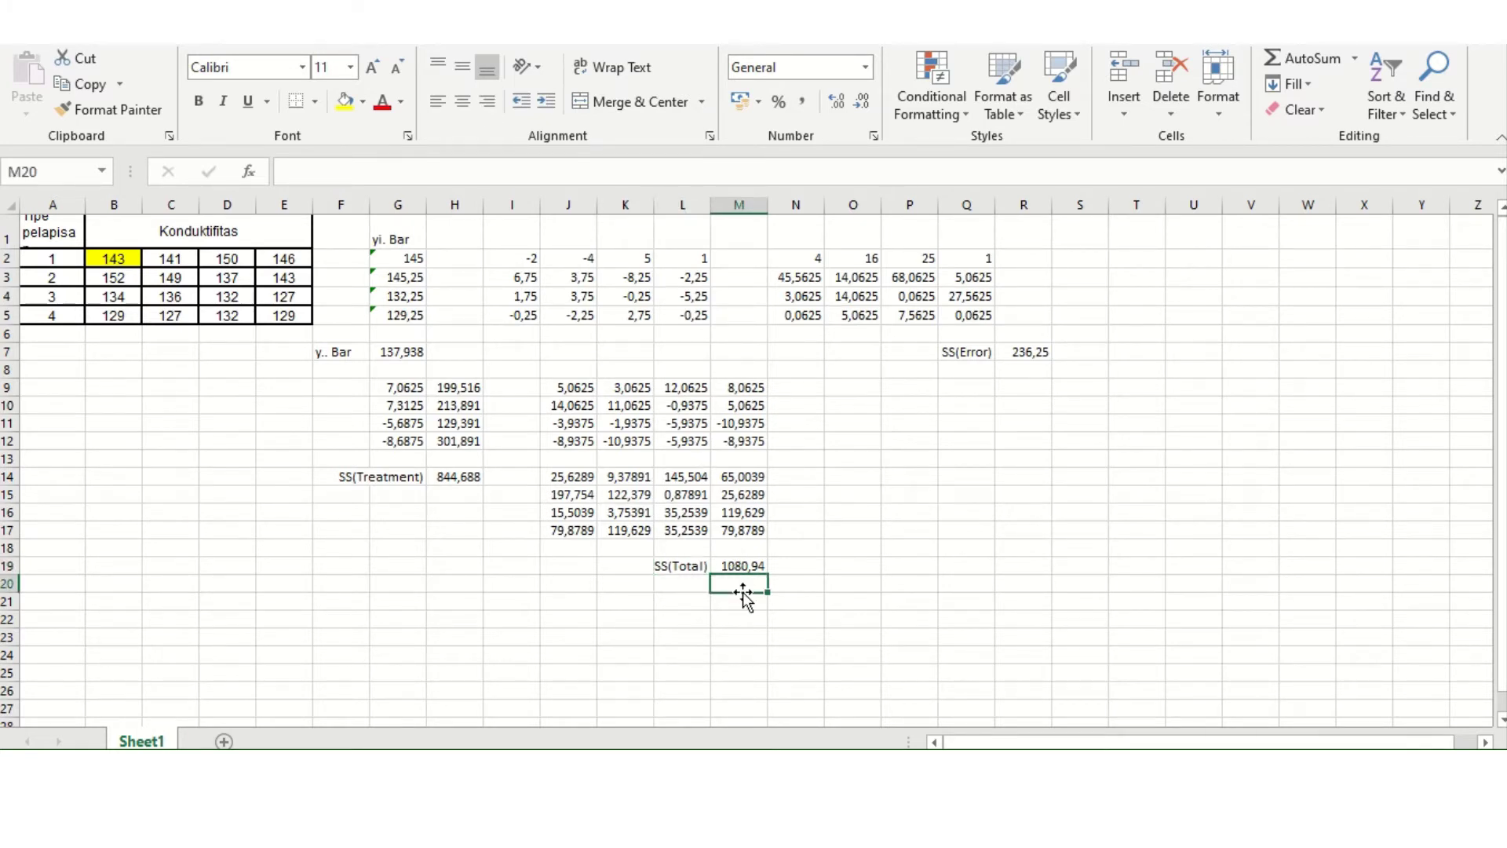
type("=")
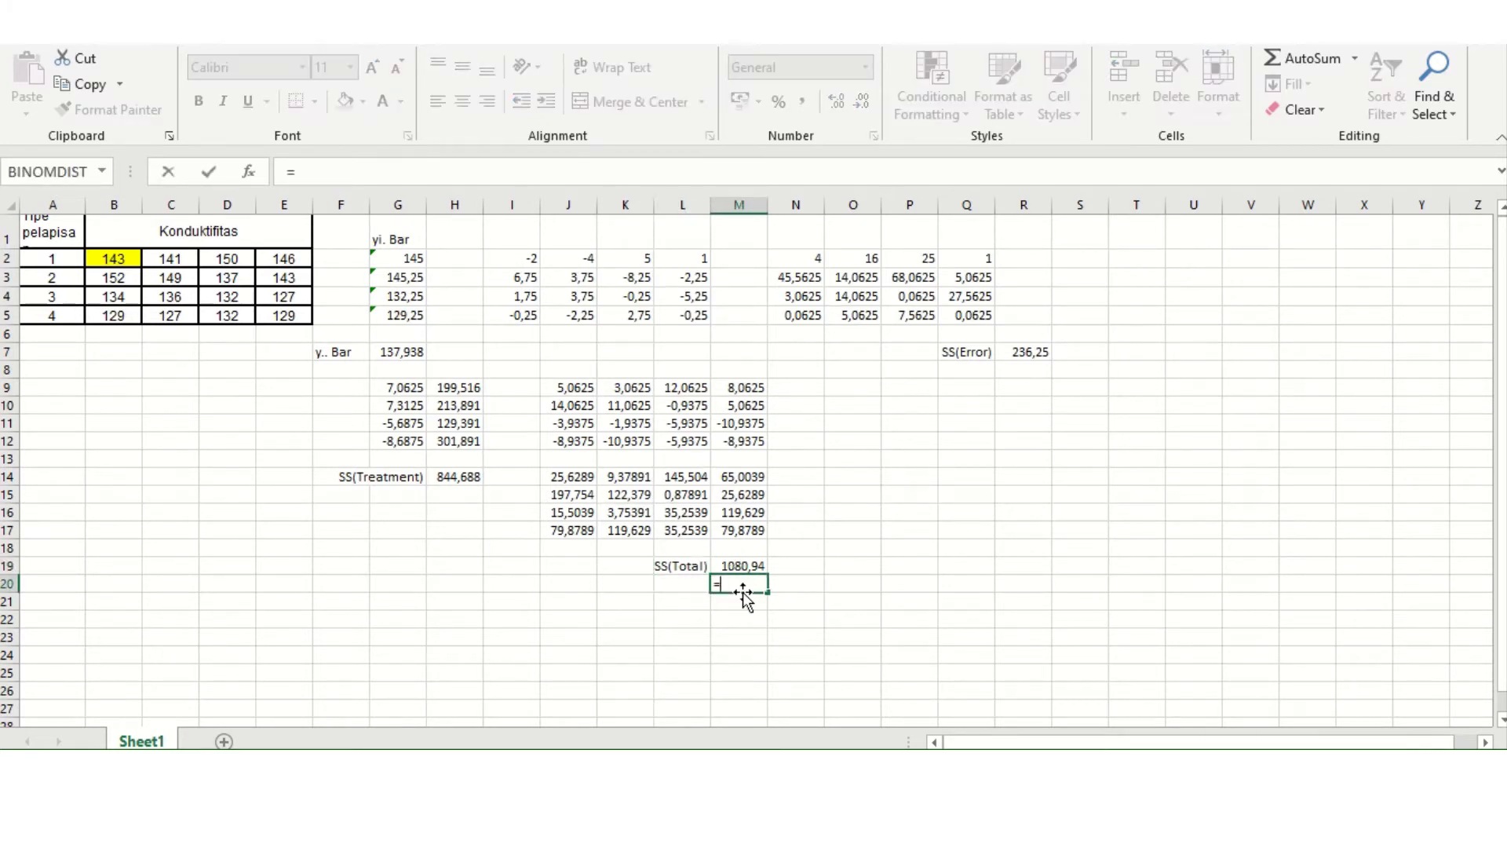
left_click(464, 478)
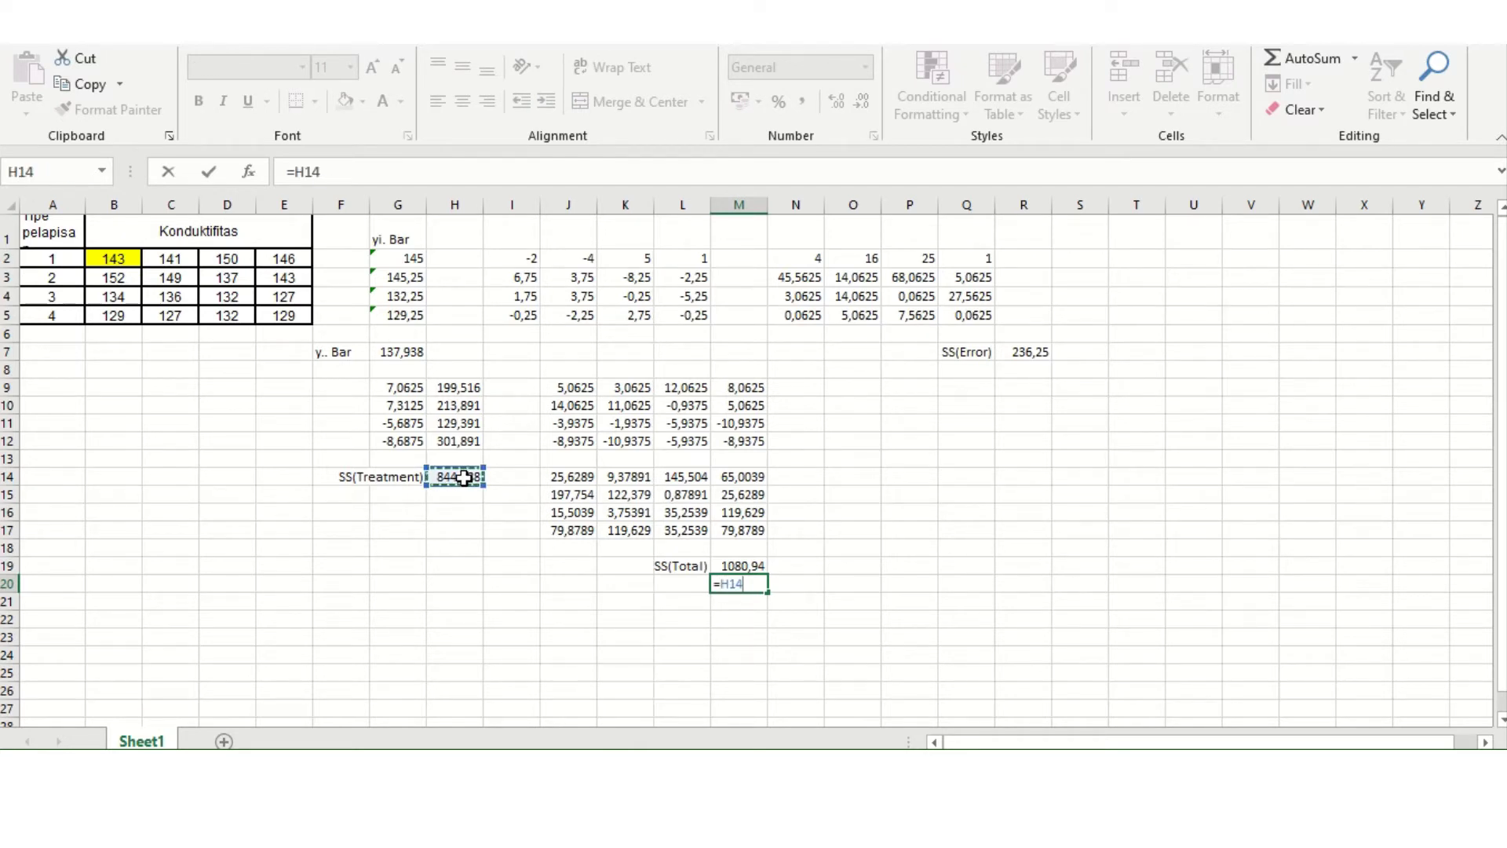
type("+")
left_click(1035, 351)
key("Return")
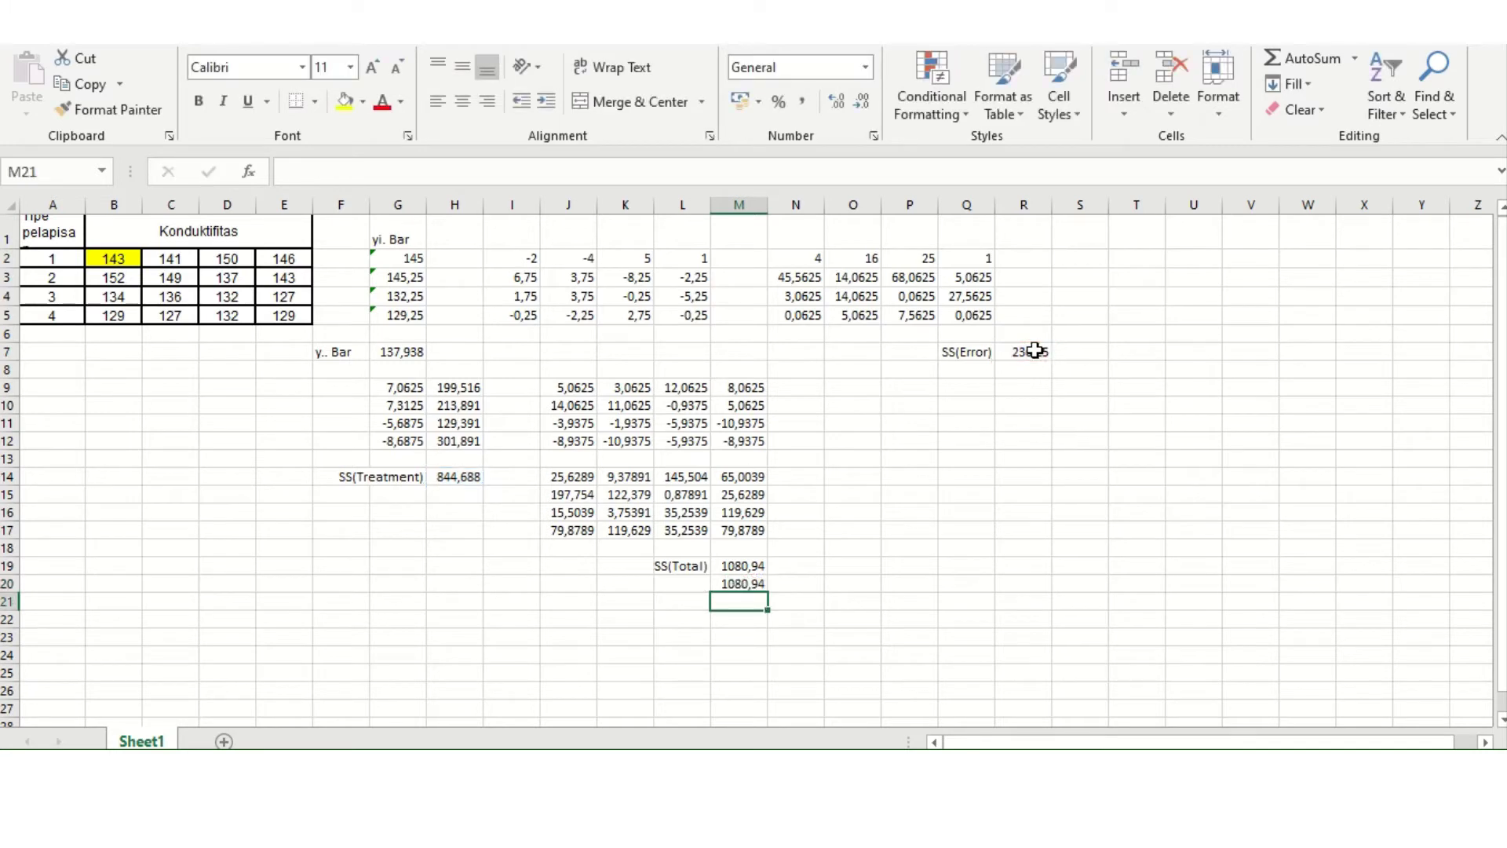
Highlight the two totals in M19:M20 with a yellow fill.
key("Up")
key("Up")
key("shift+Down")
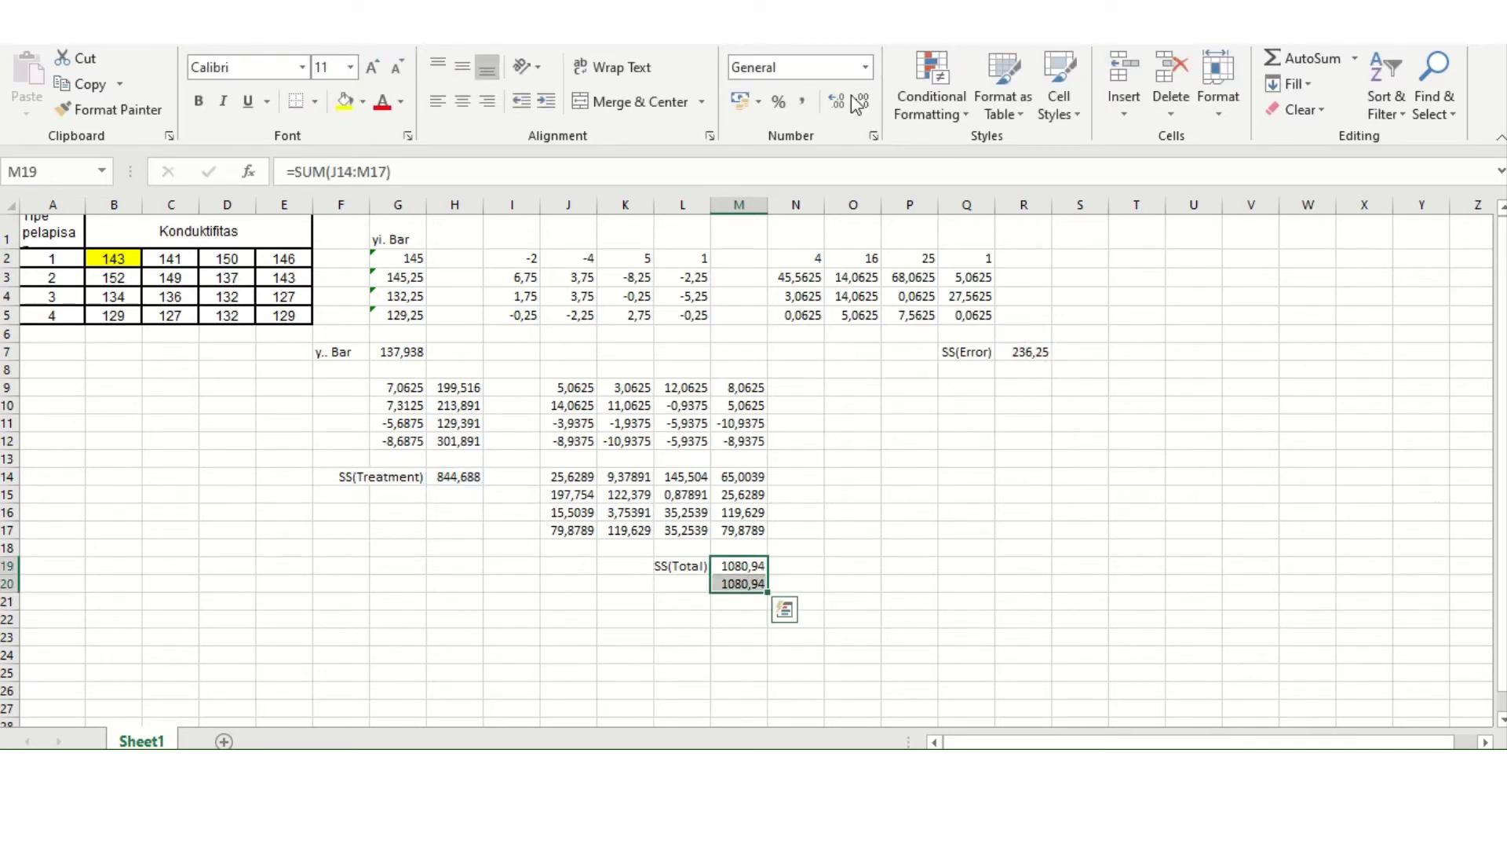
left_click(344, 100)
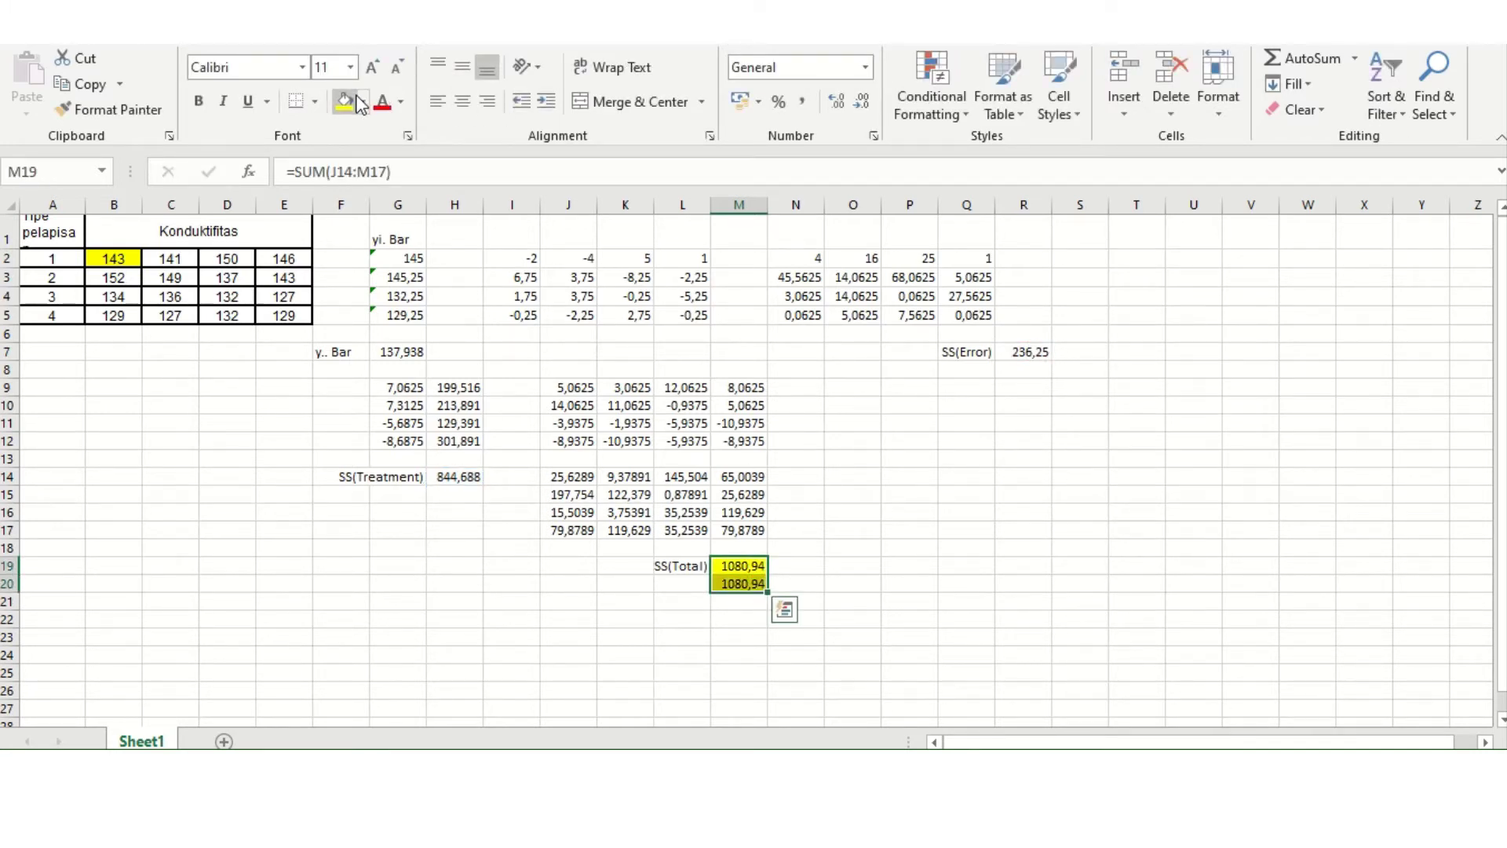
left_click(841, 581)
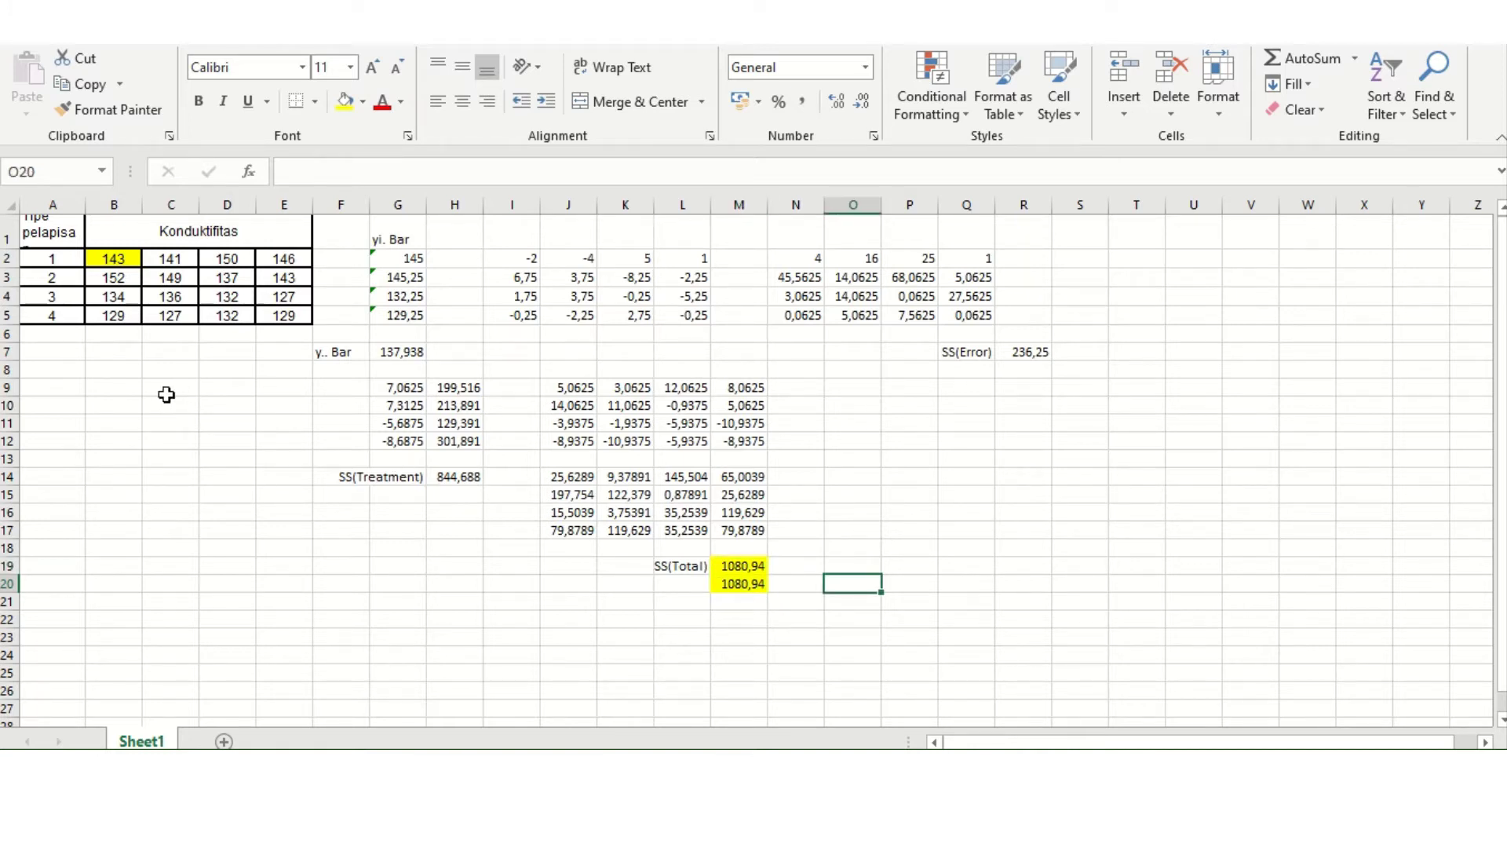
Label B9 as mu hat and enter =G7 in C9 as its estimate from the grand mean.
left_click(132, 392)
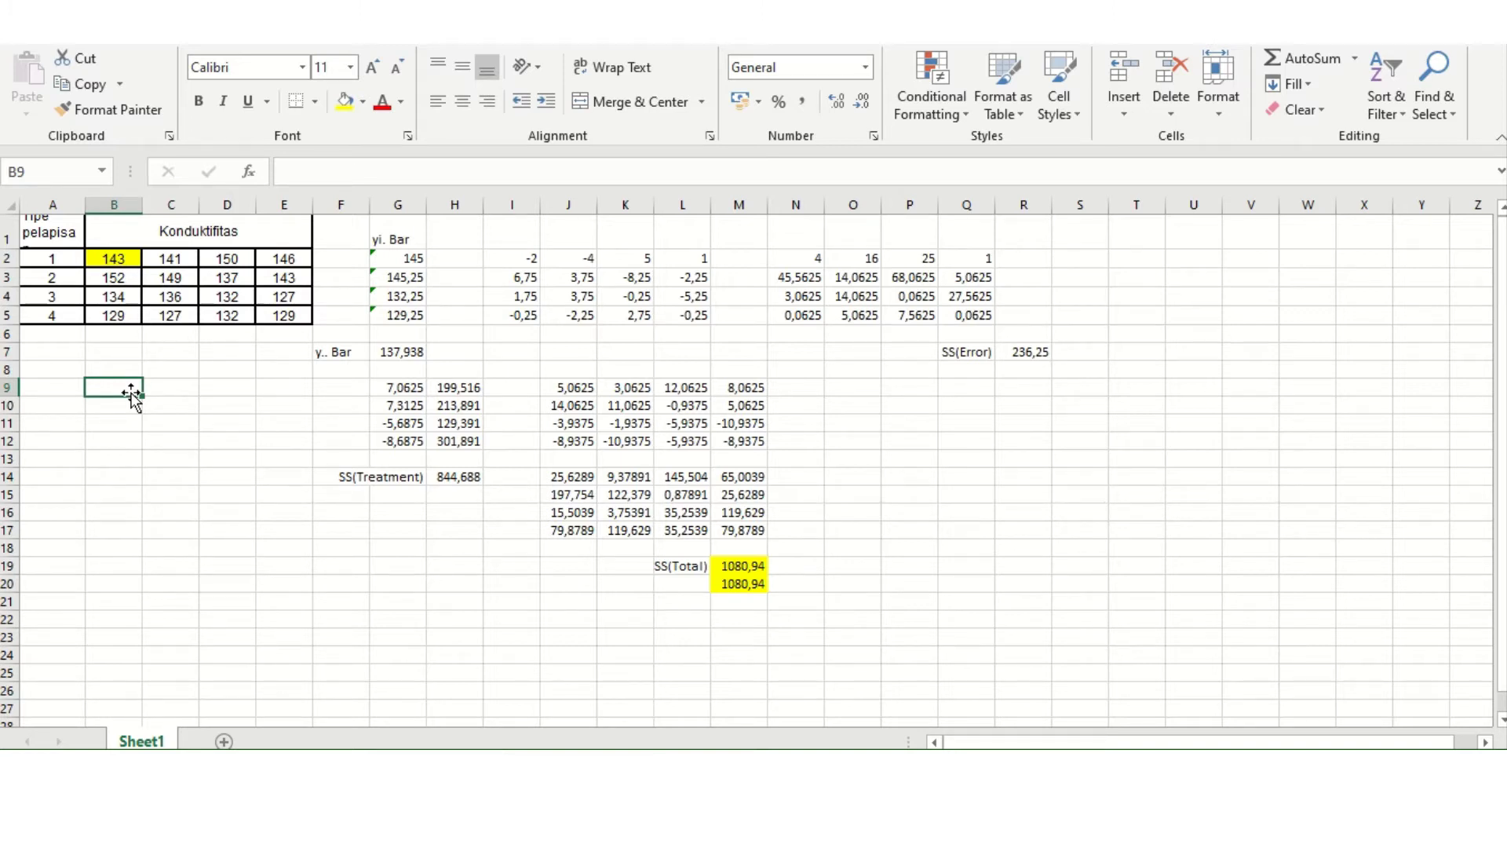
type("mu")
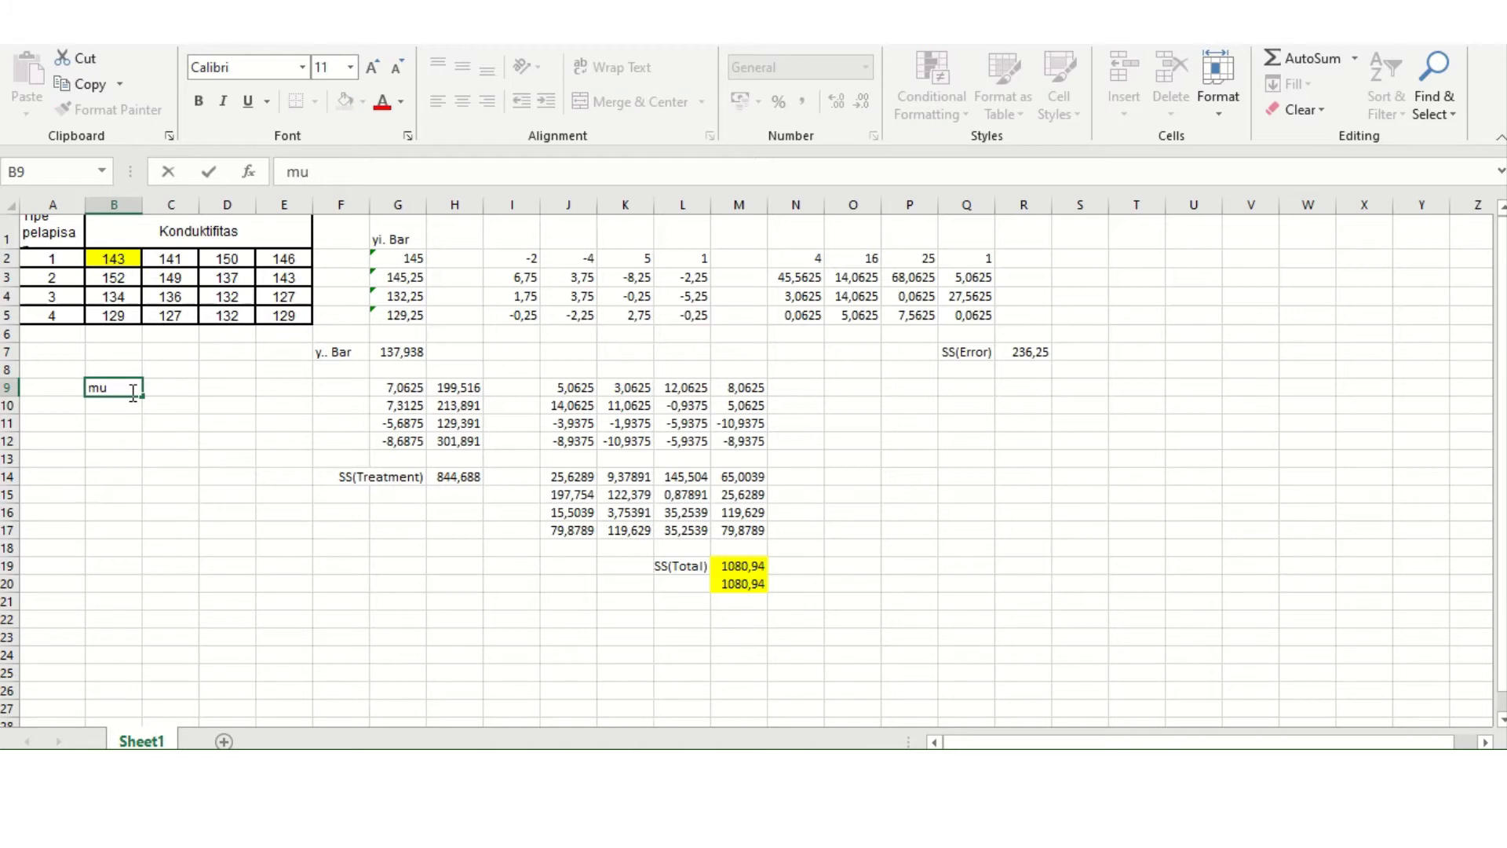
type(" hat")
key("Return")
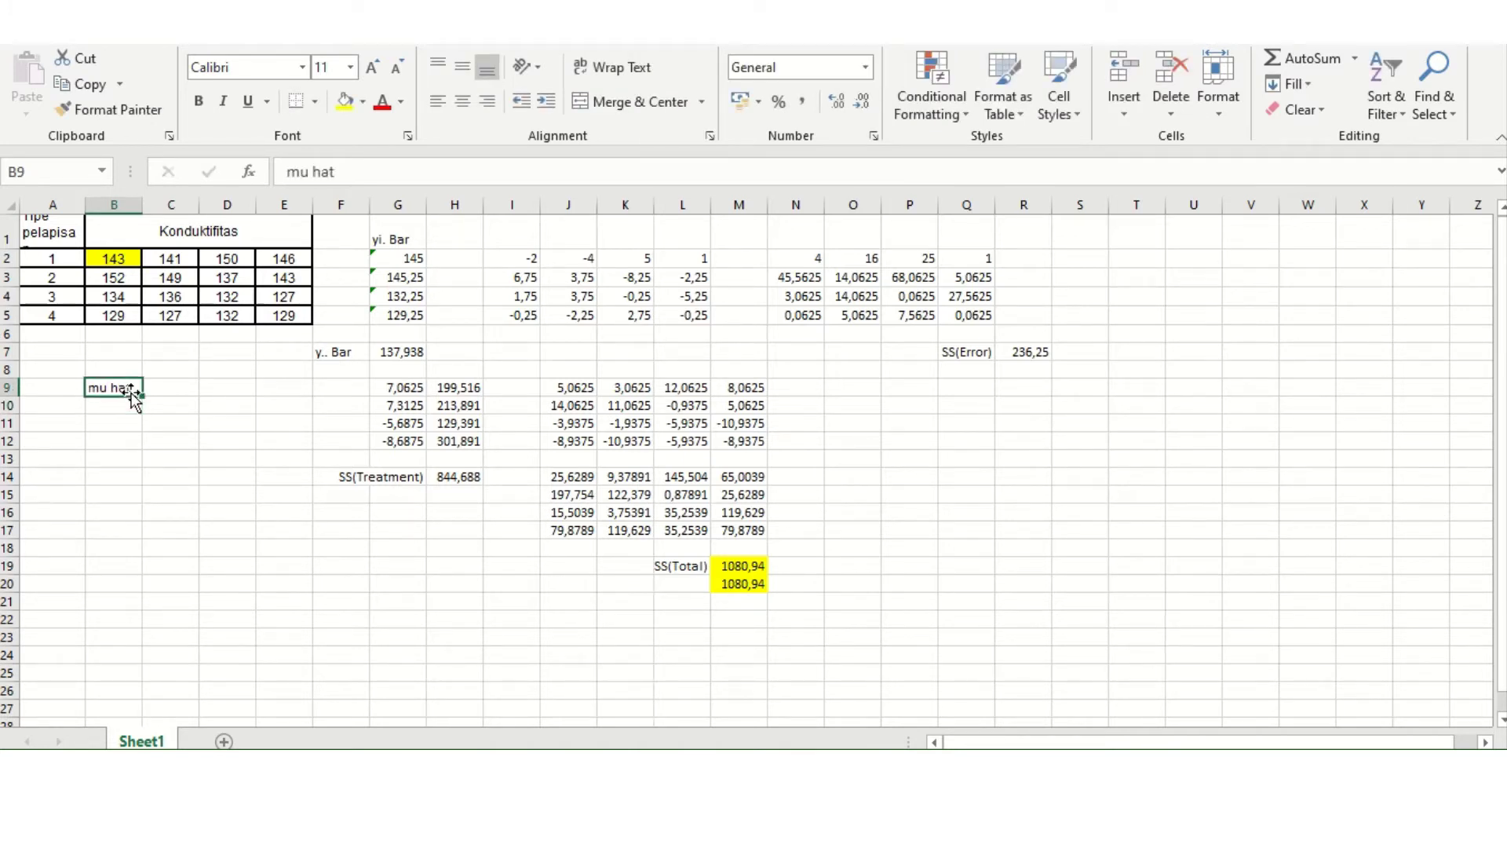
key("Up")
key("Right")
type("=")
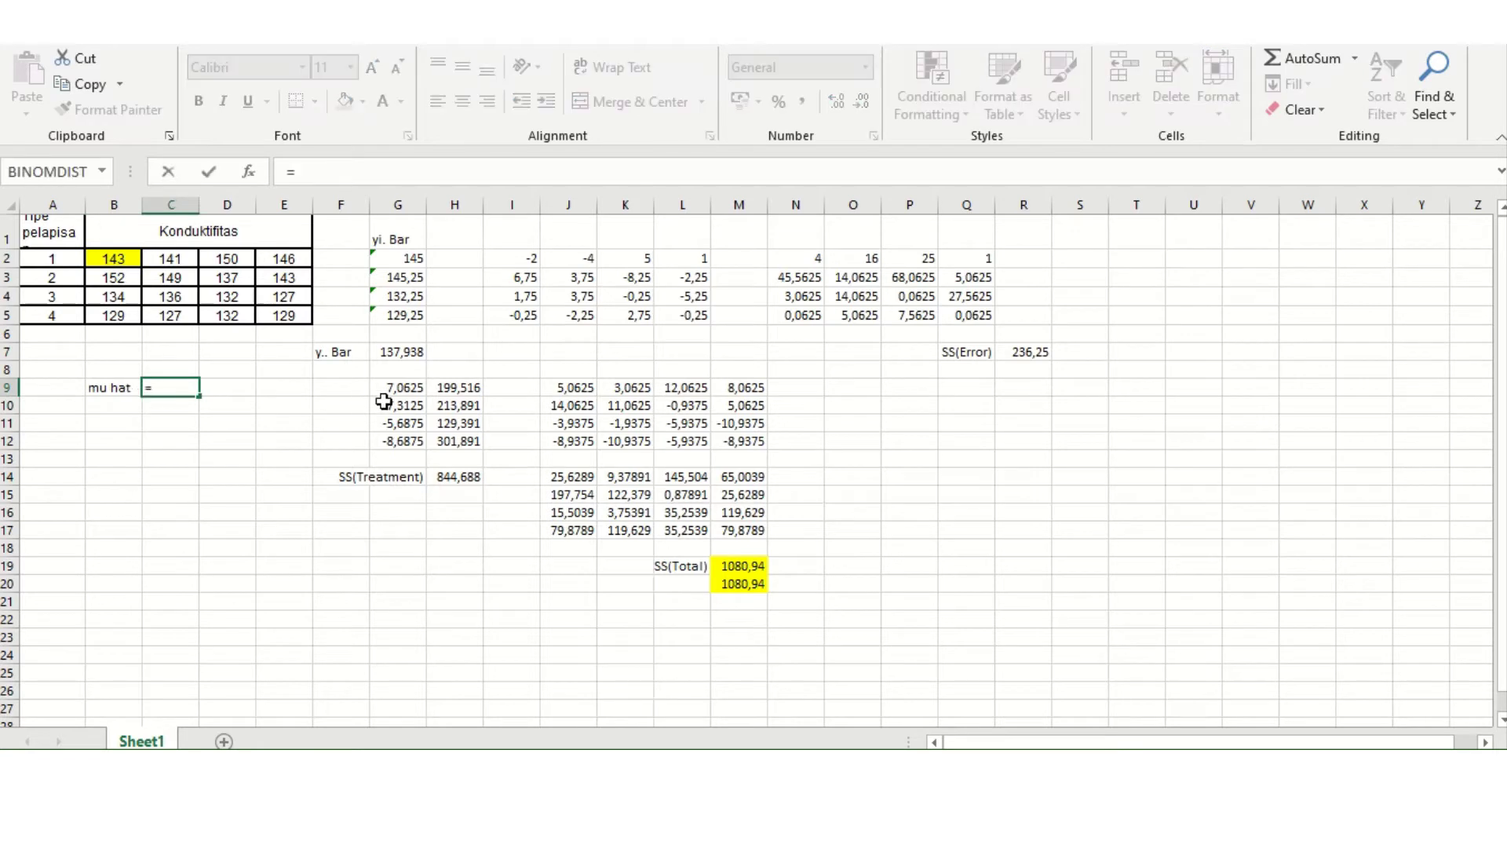
left_click(403, 355)
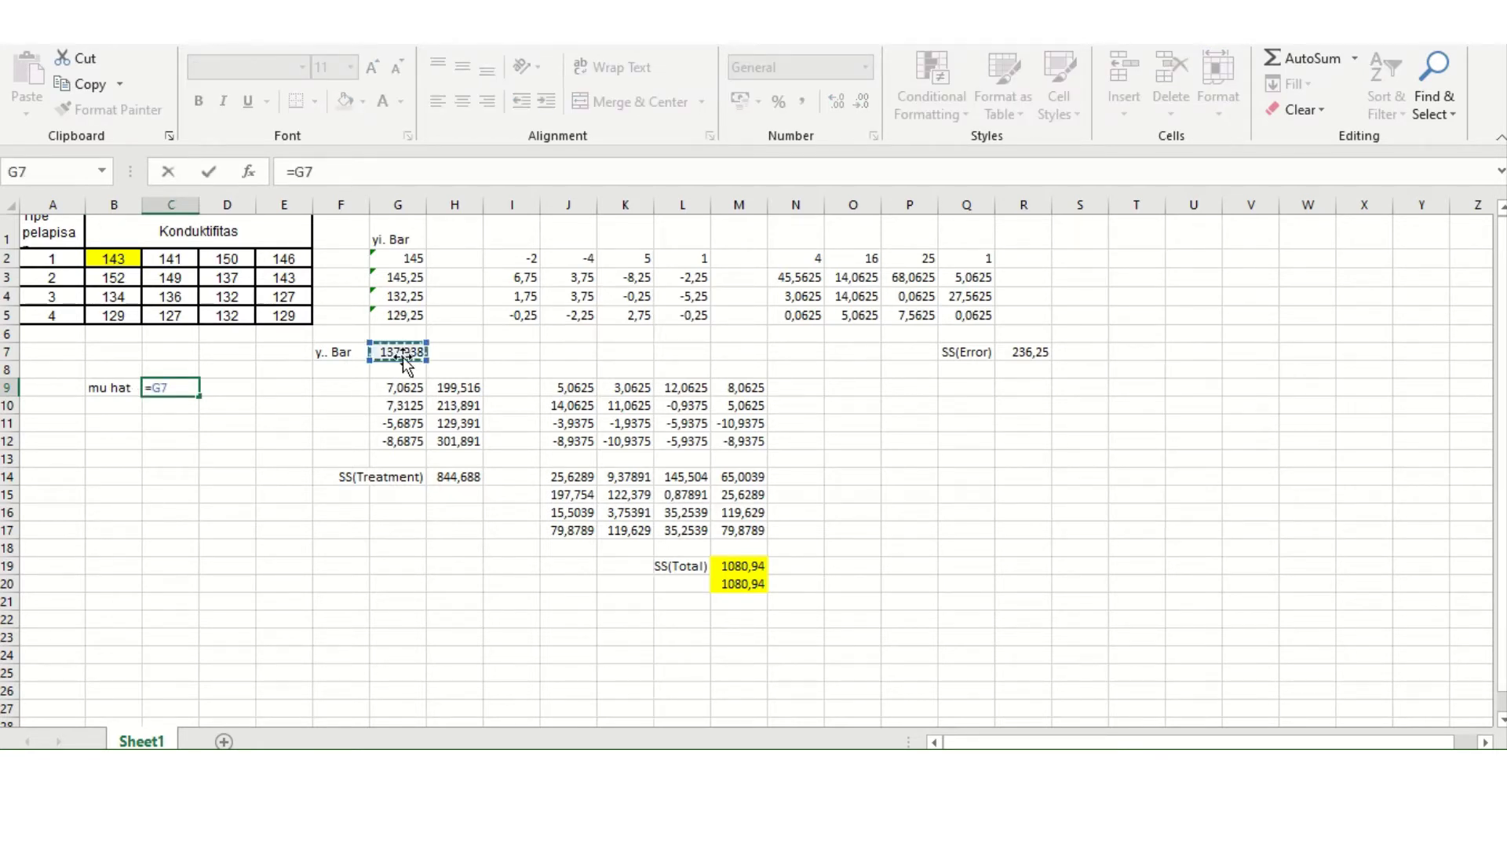
key("Return")
Label the first treatment effect by entering Thow 1 in B10.
key("Left")
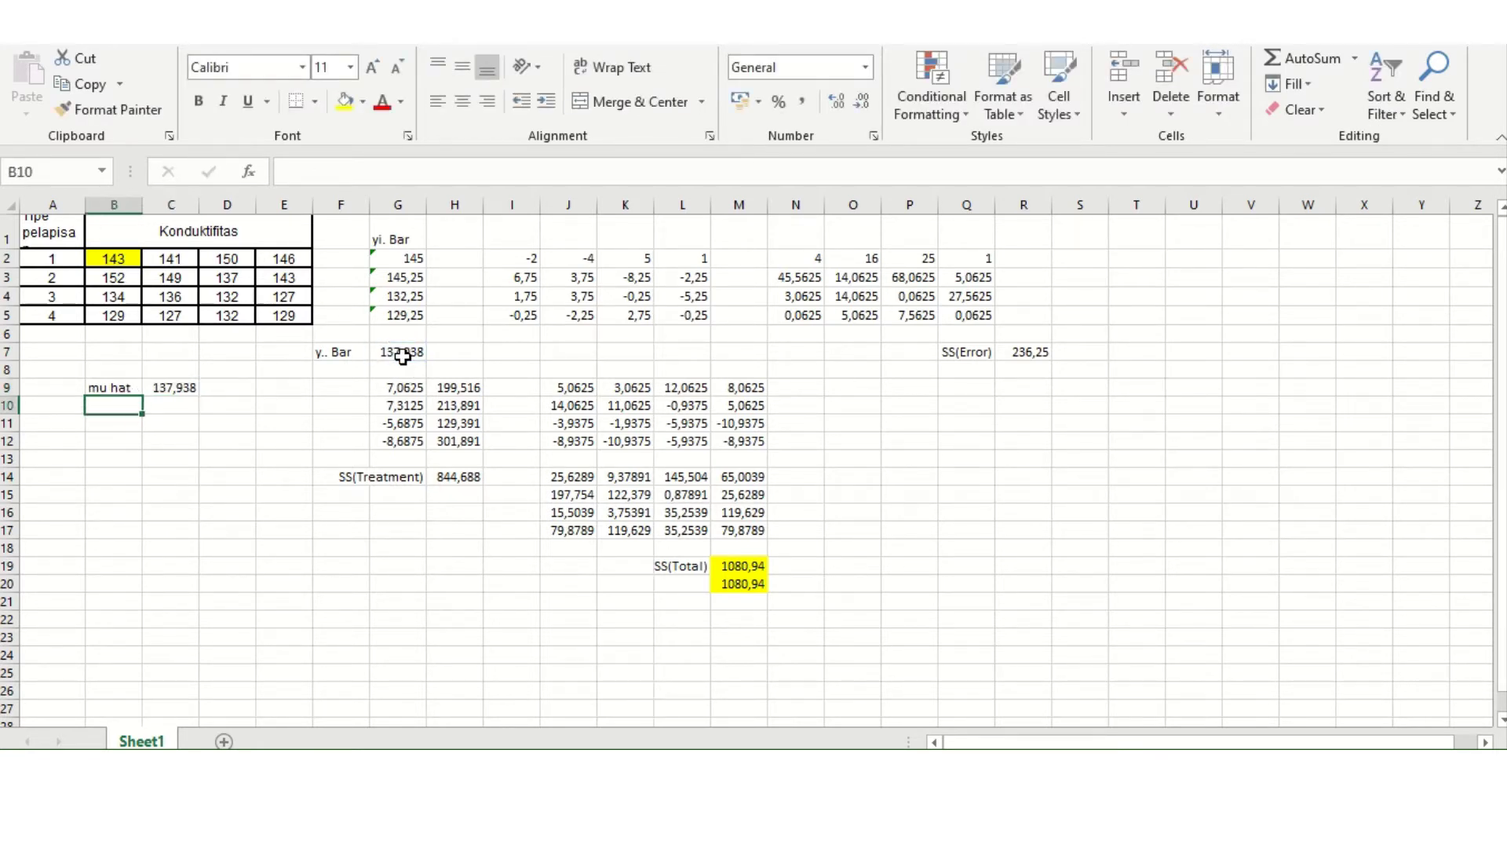
type("Tho")
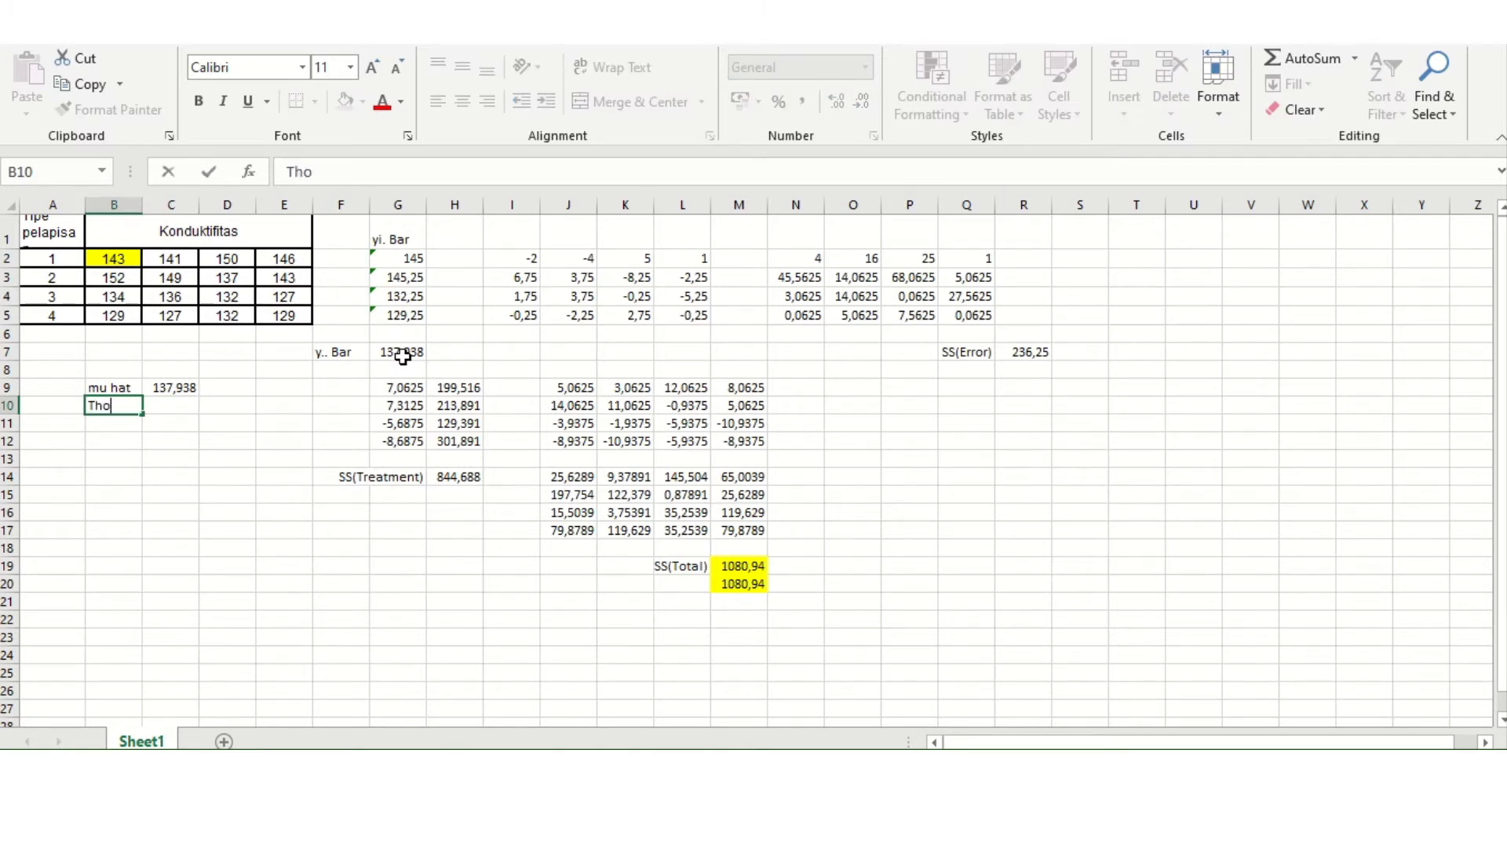
type("w 1")
key("ctrl+Return")
key("Right")
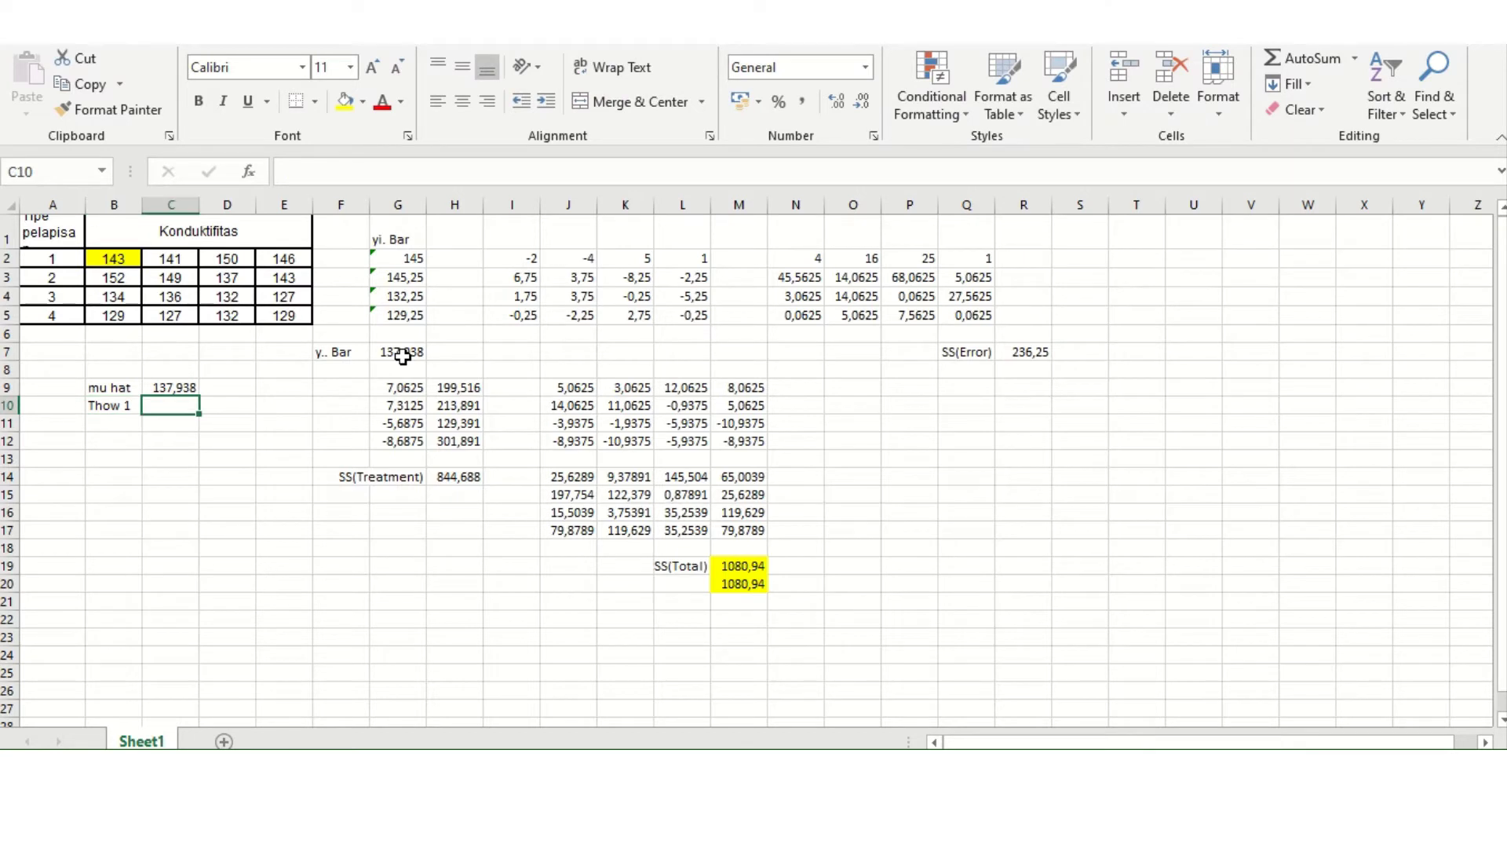
Enter =G9 in C10 as the estimate of the first treatment effect and check the formula in G9.
type("=")
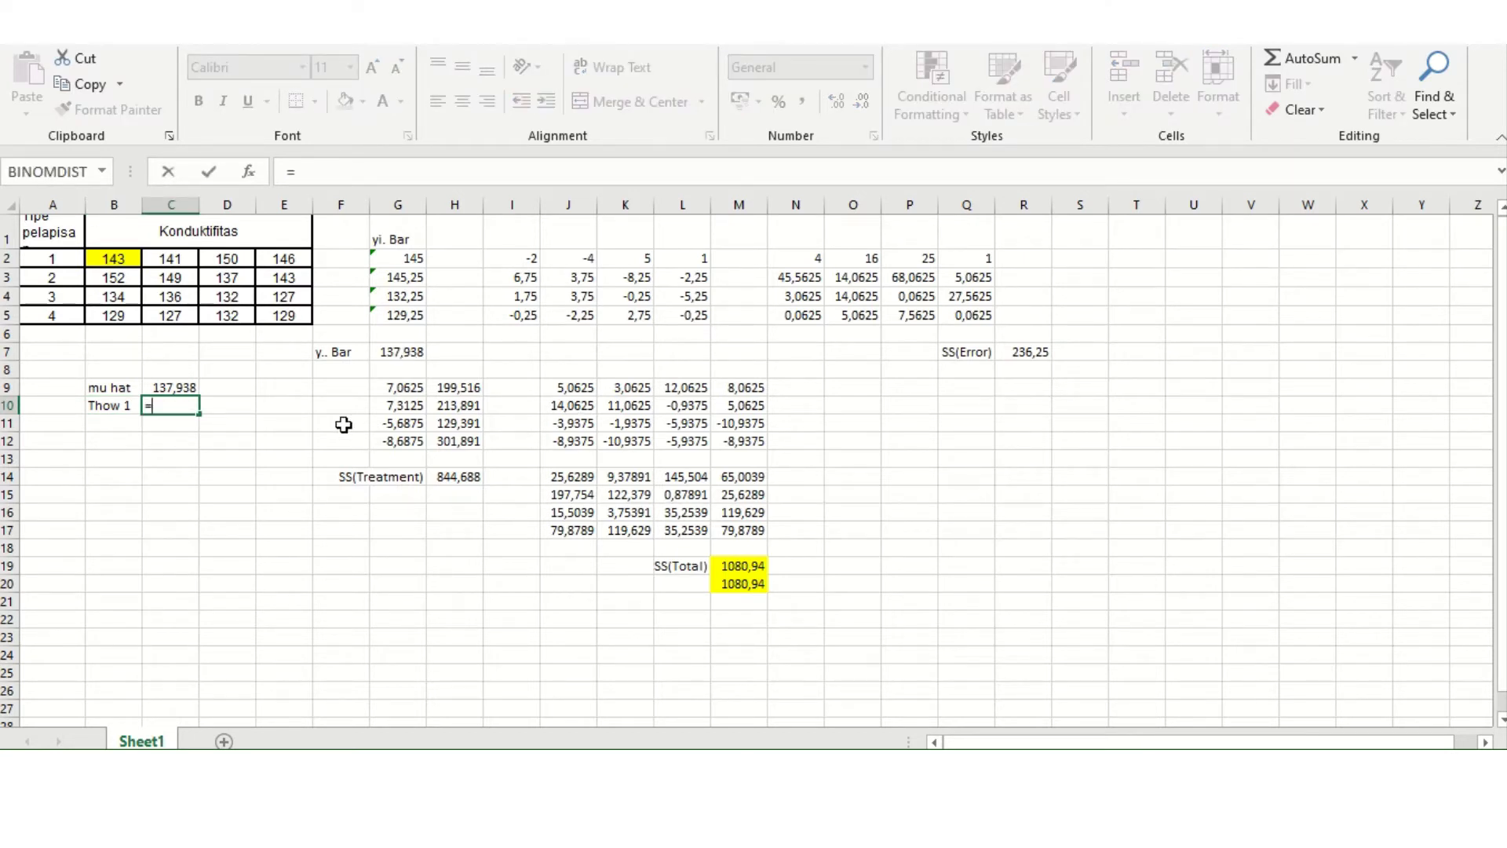
left_click(391, 388)
key("Return")
key("Up")
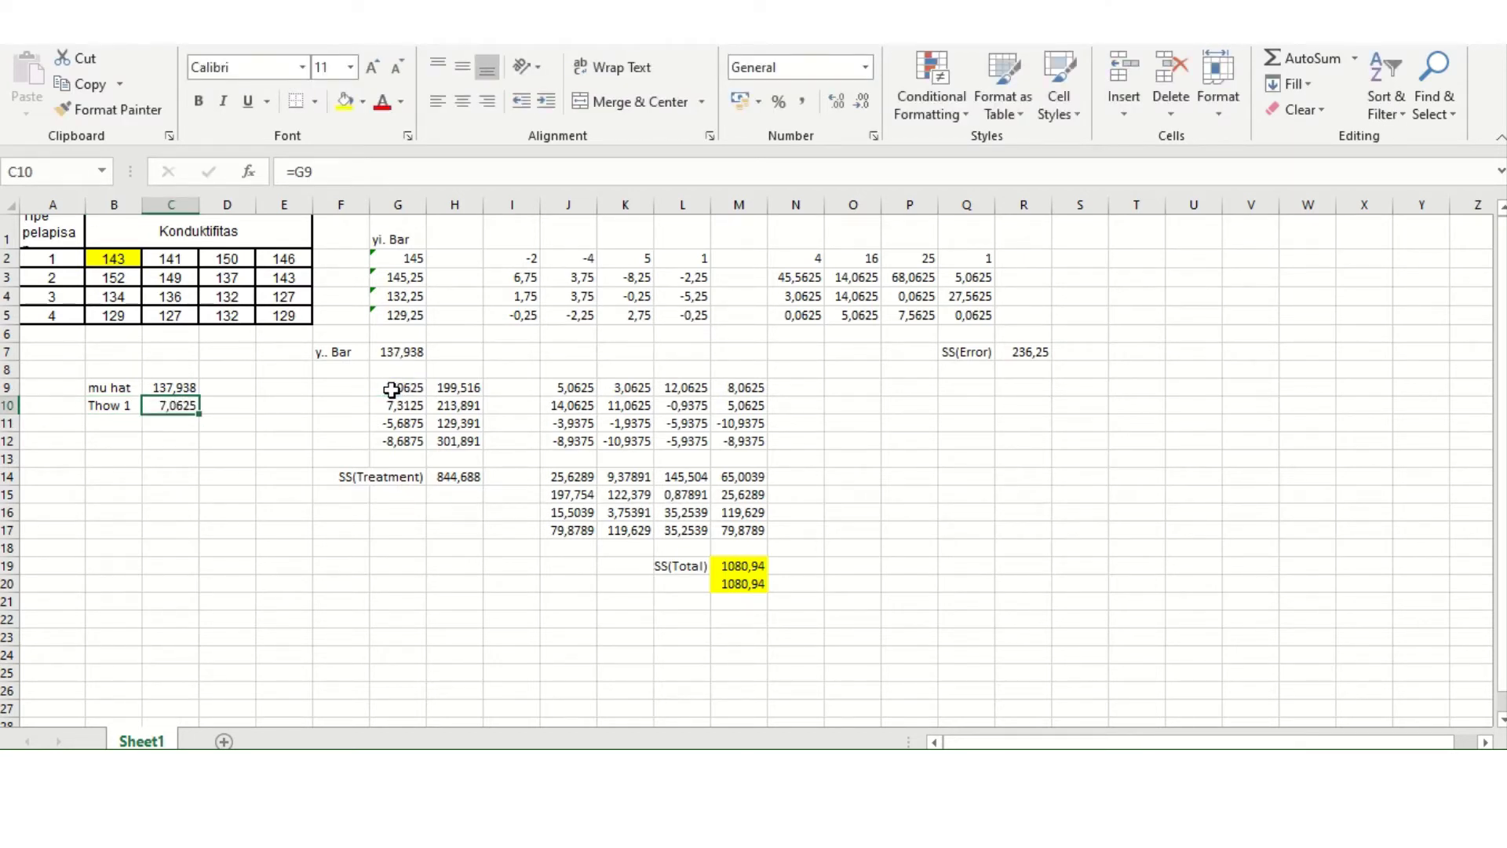
left_click(392, 387, "ctrl")
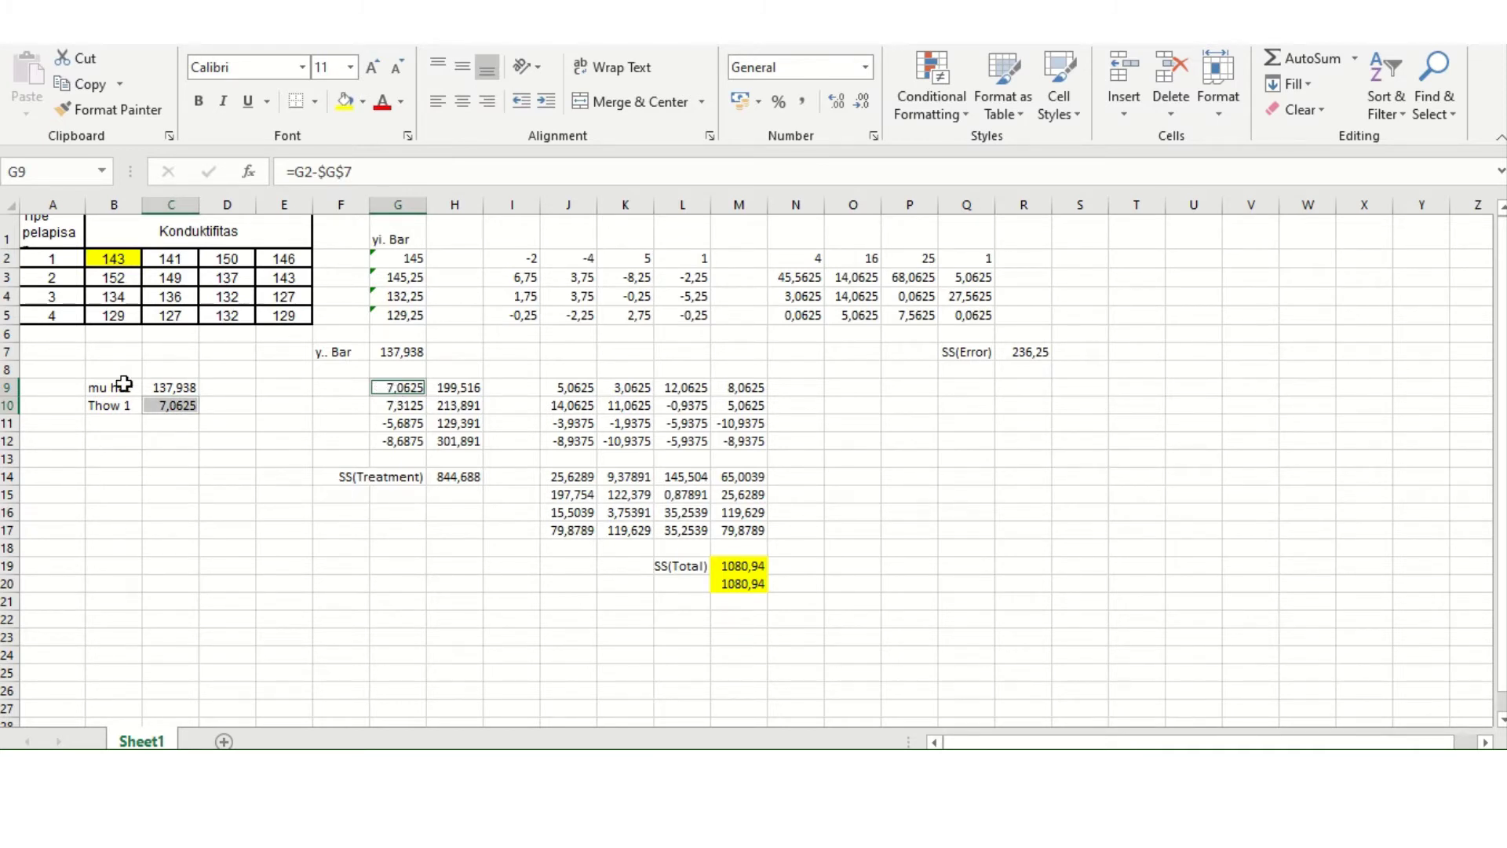
left_click(154, 355)
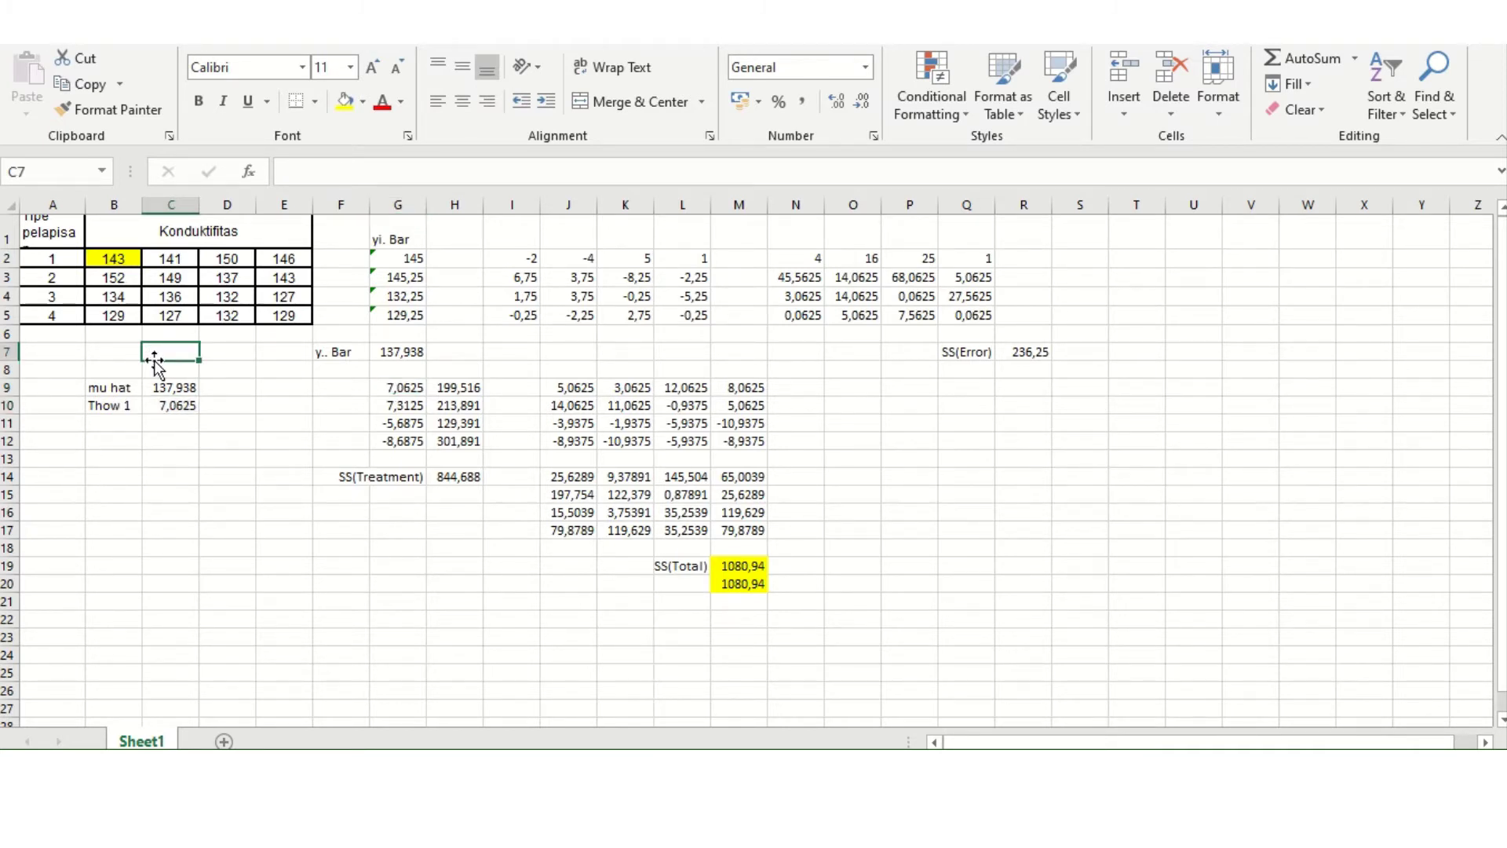
Extend the treatment effect labels down to Thow 4 in B13 and clear the surplus label in B14.
left_click(110, 401)
left_click_drag(142, 414, 142, 486)
left_click(118, 476)
key("Delete")
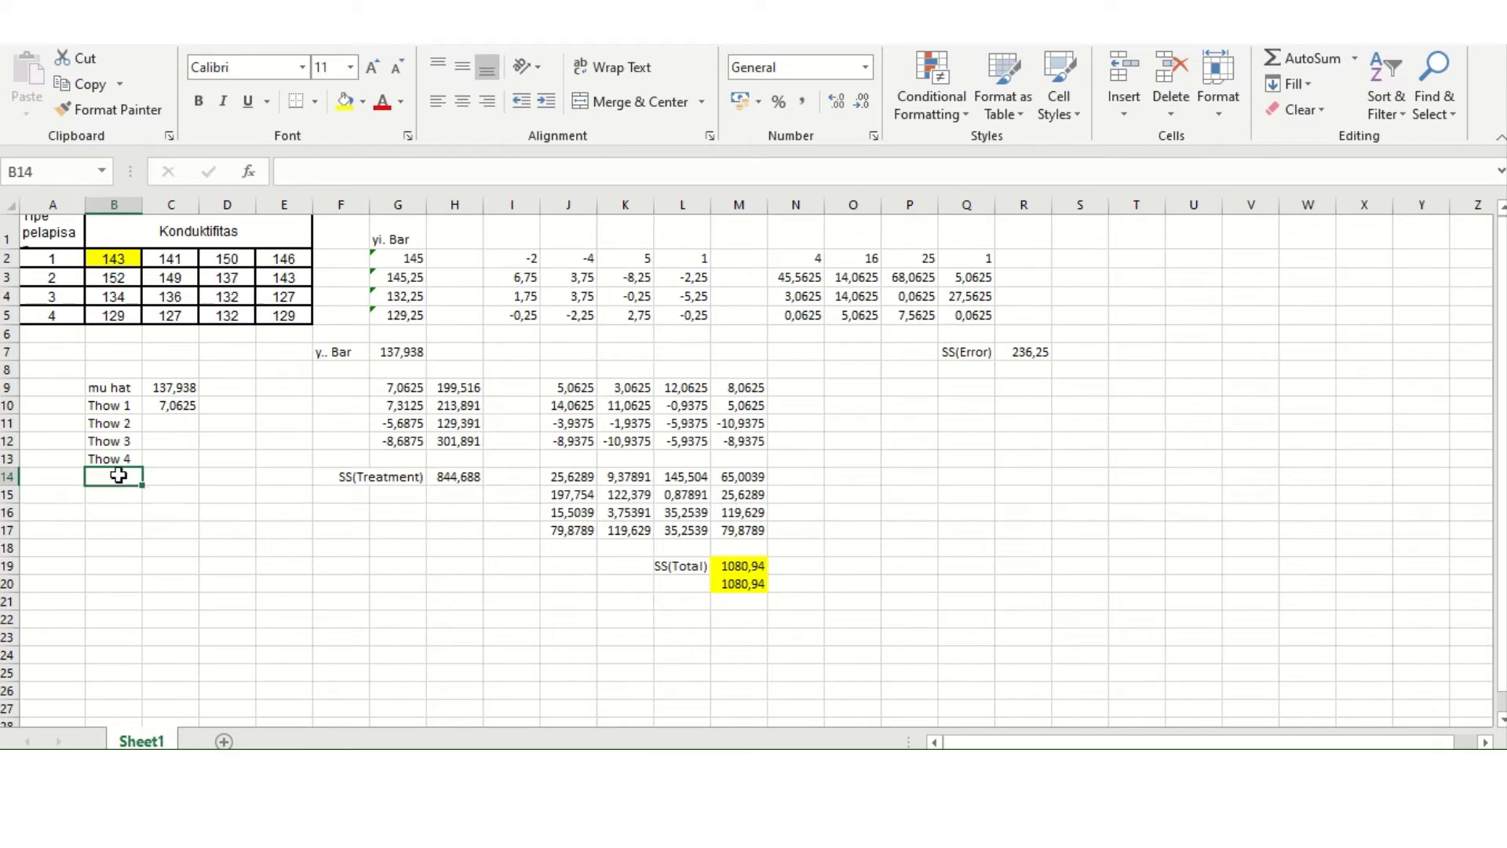
Copy the C10 formula down through C13 to list the estimates of the remaining treatment effects.
left_click(171, 413)
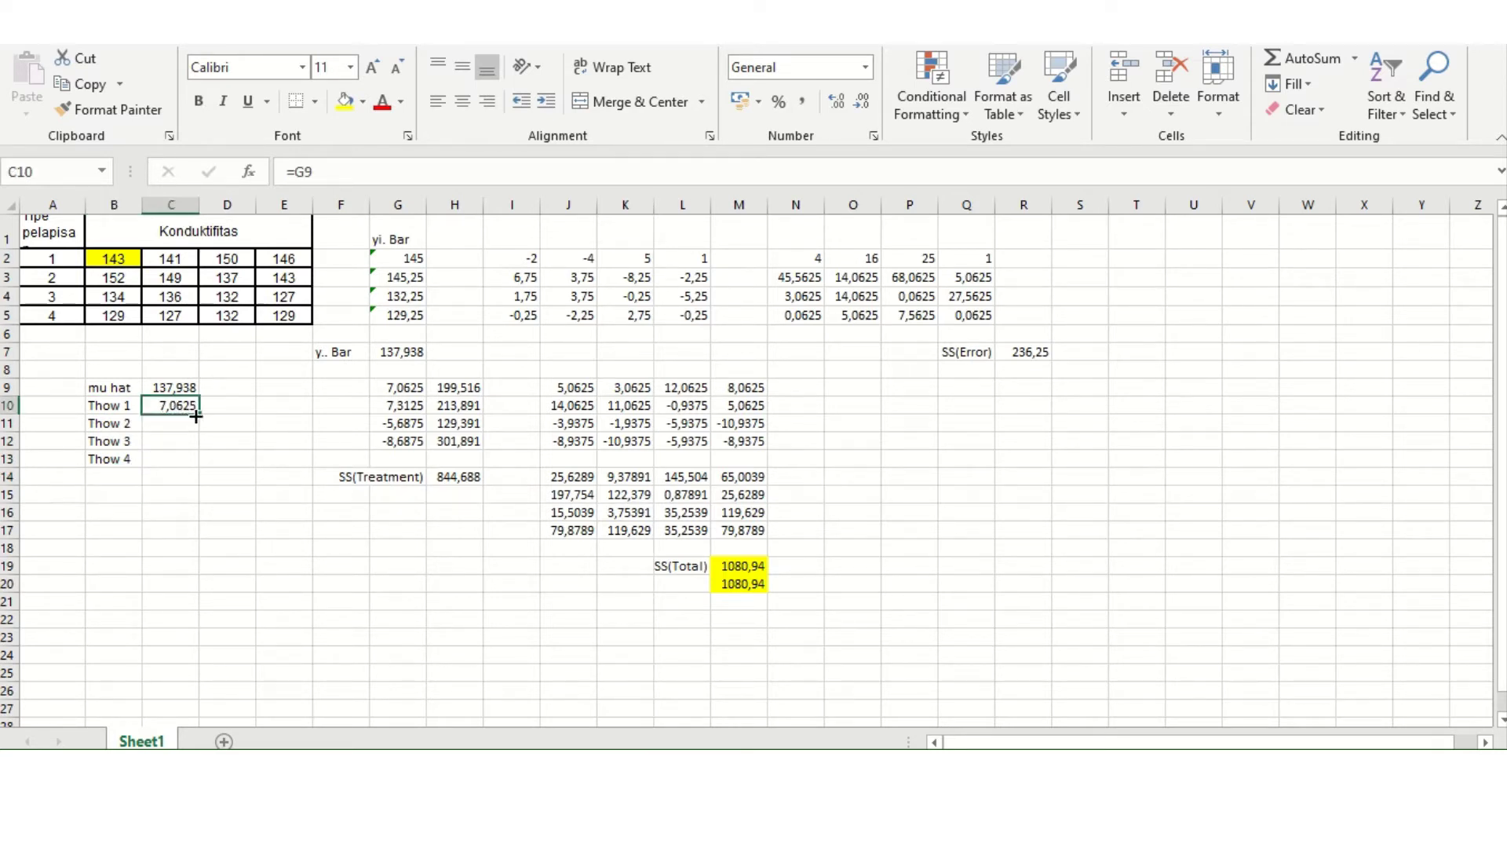
left_click_drag(196, 411, 186, 468)
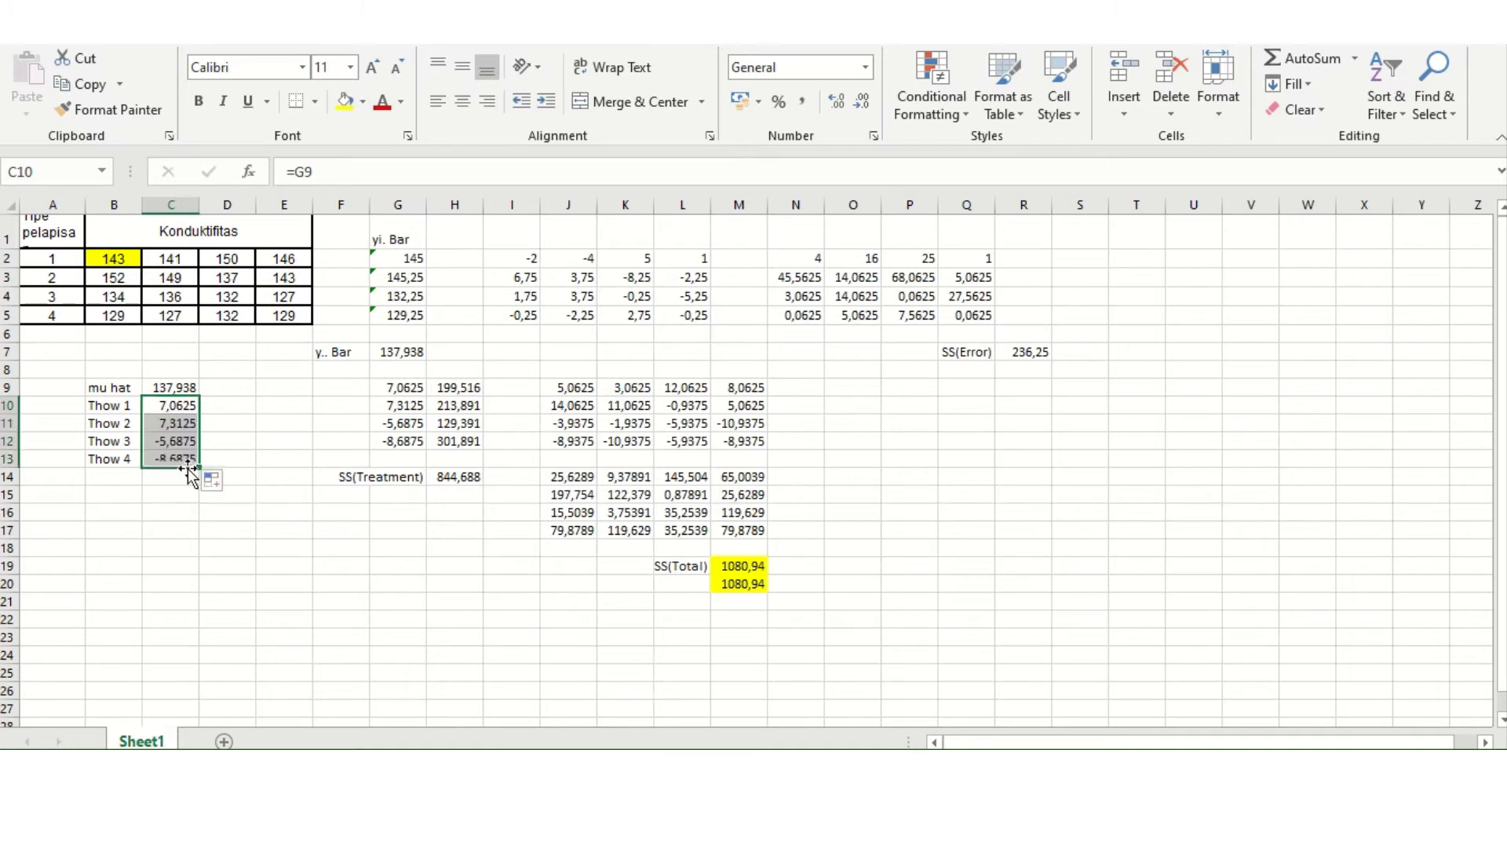
left_click(187, 492)
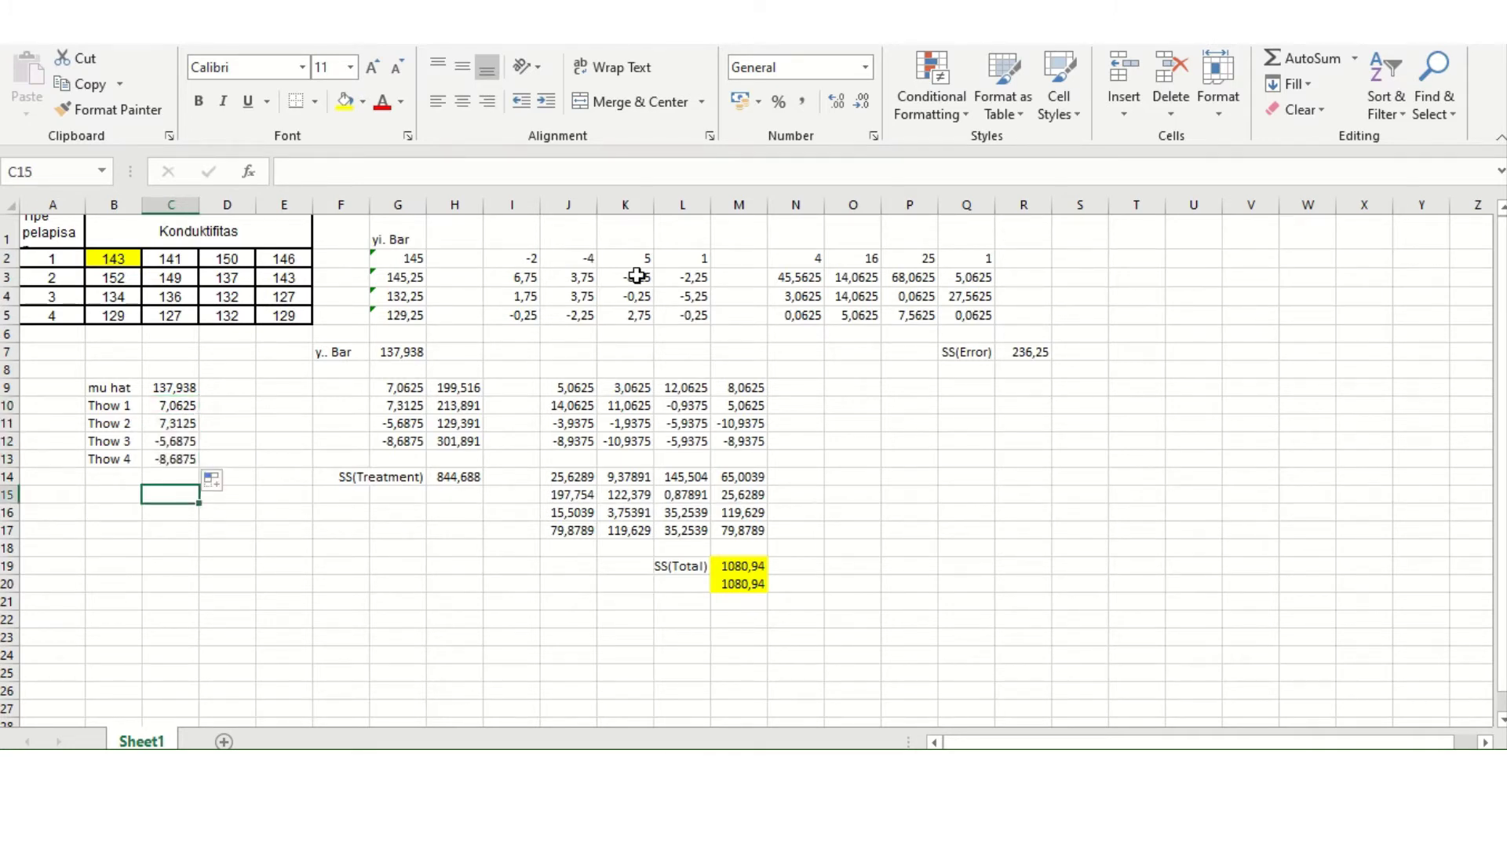
Title the residual block by entering Epsion ij hat in I1.
left_click(511, 233)
type("E")
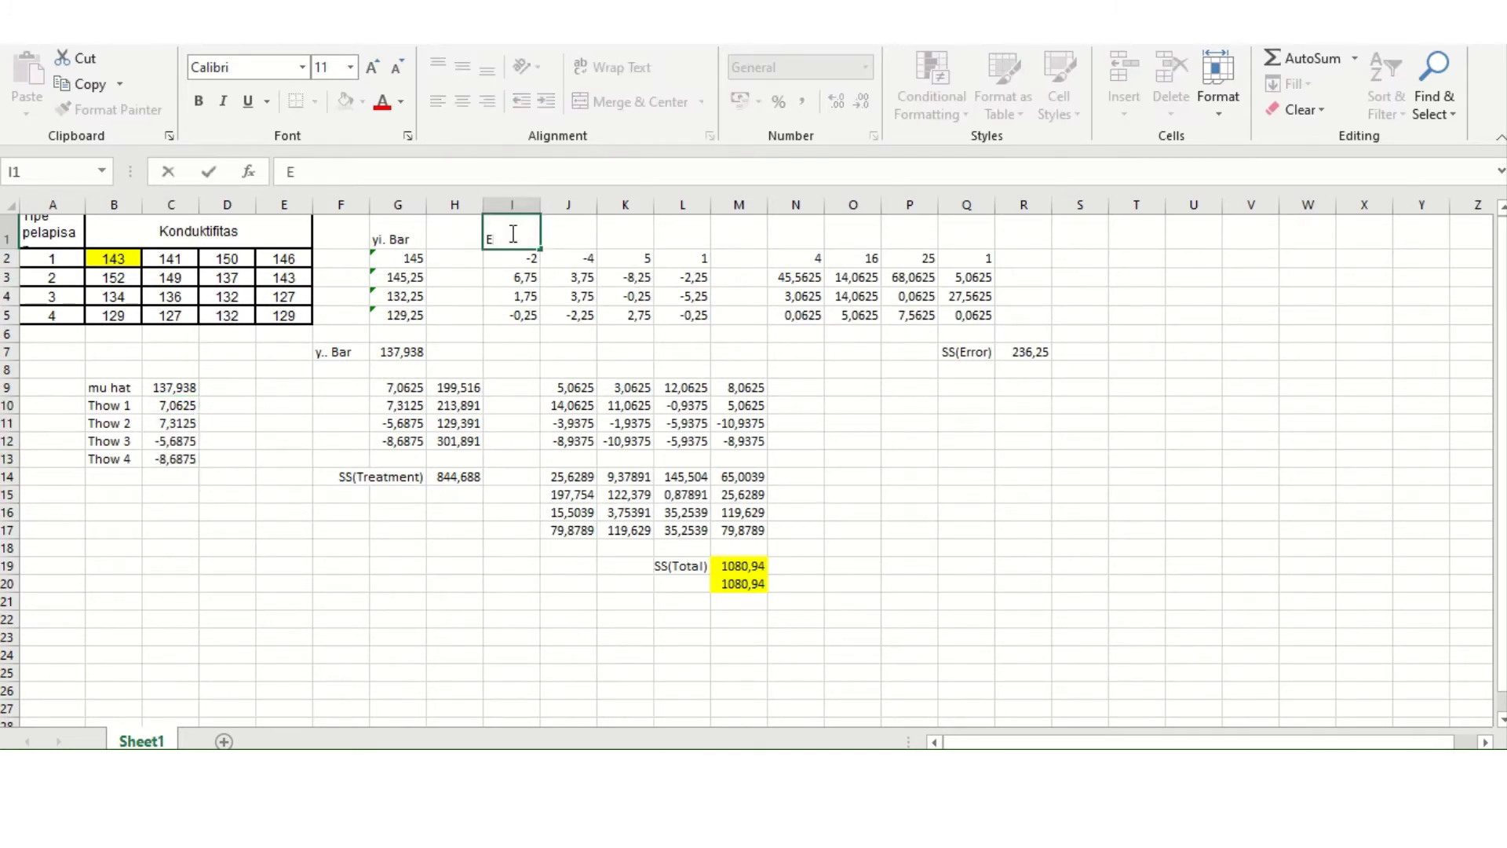
type("psion ij hat")
key("Return")
left_click(511, 233)
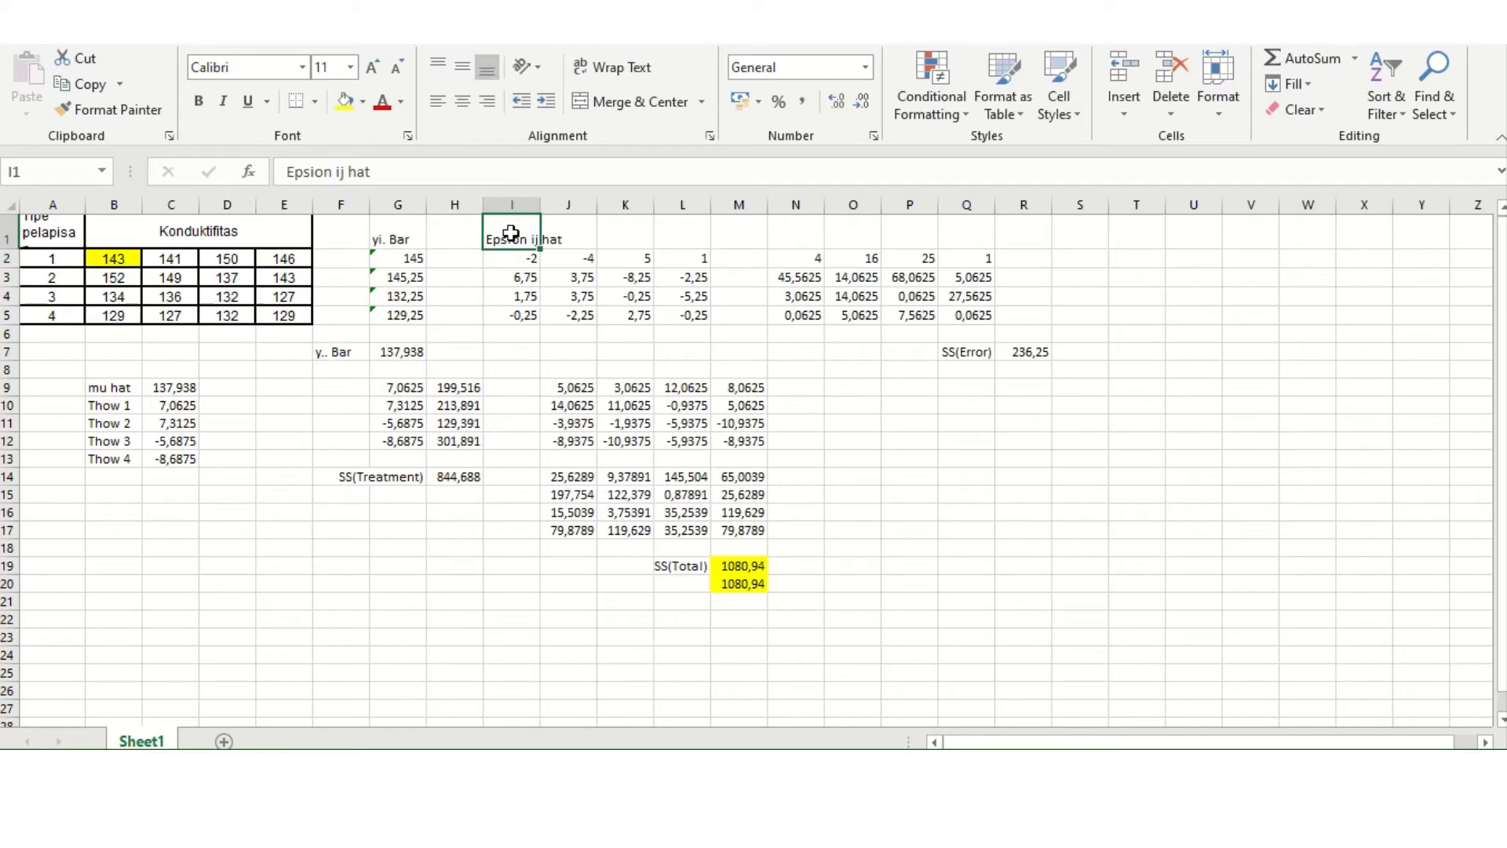
Append hat to the four treatment effect labels in B10:B13 so they read Thow 1 hat through Thow 4 hat.
left_click(100, 404)
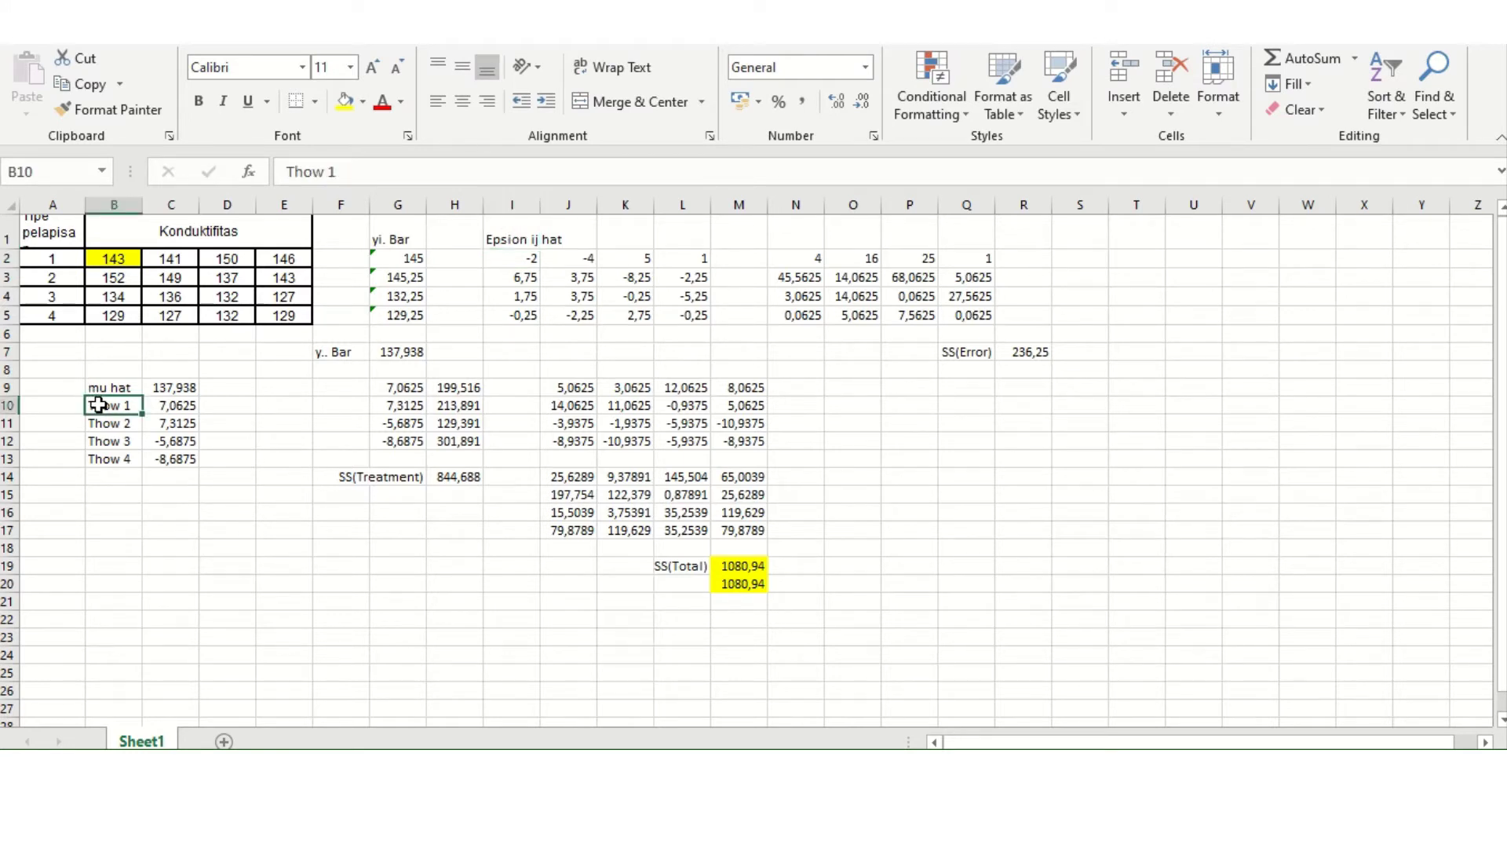
left_click(376, 165)
type("hat")
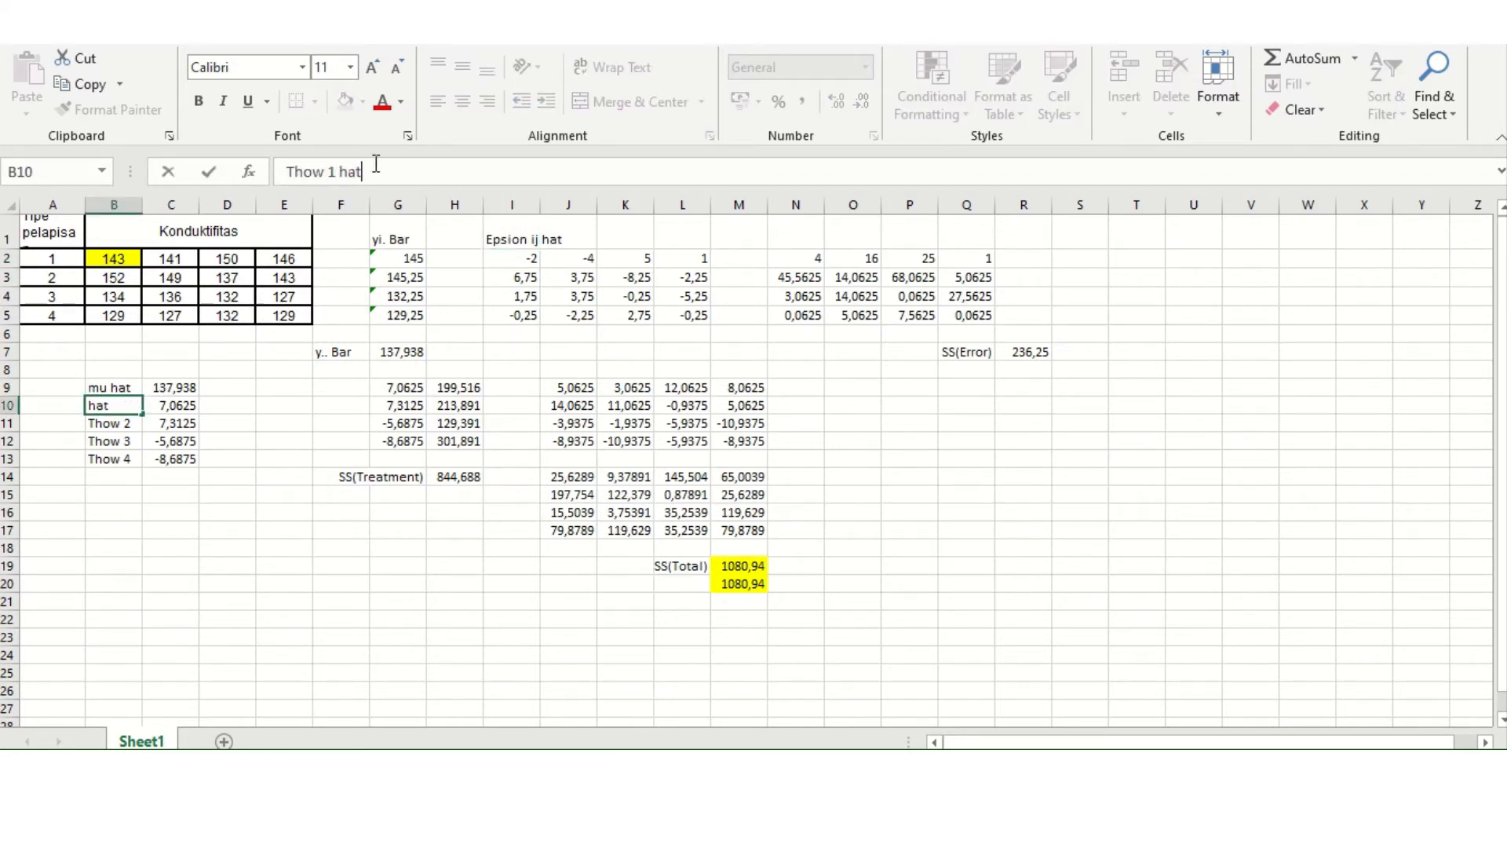
key("Return")
key("Up")
key("Down")
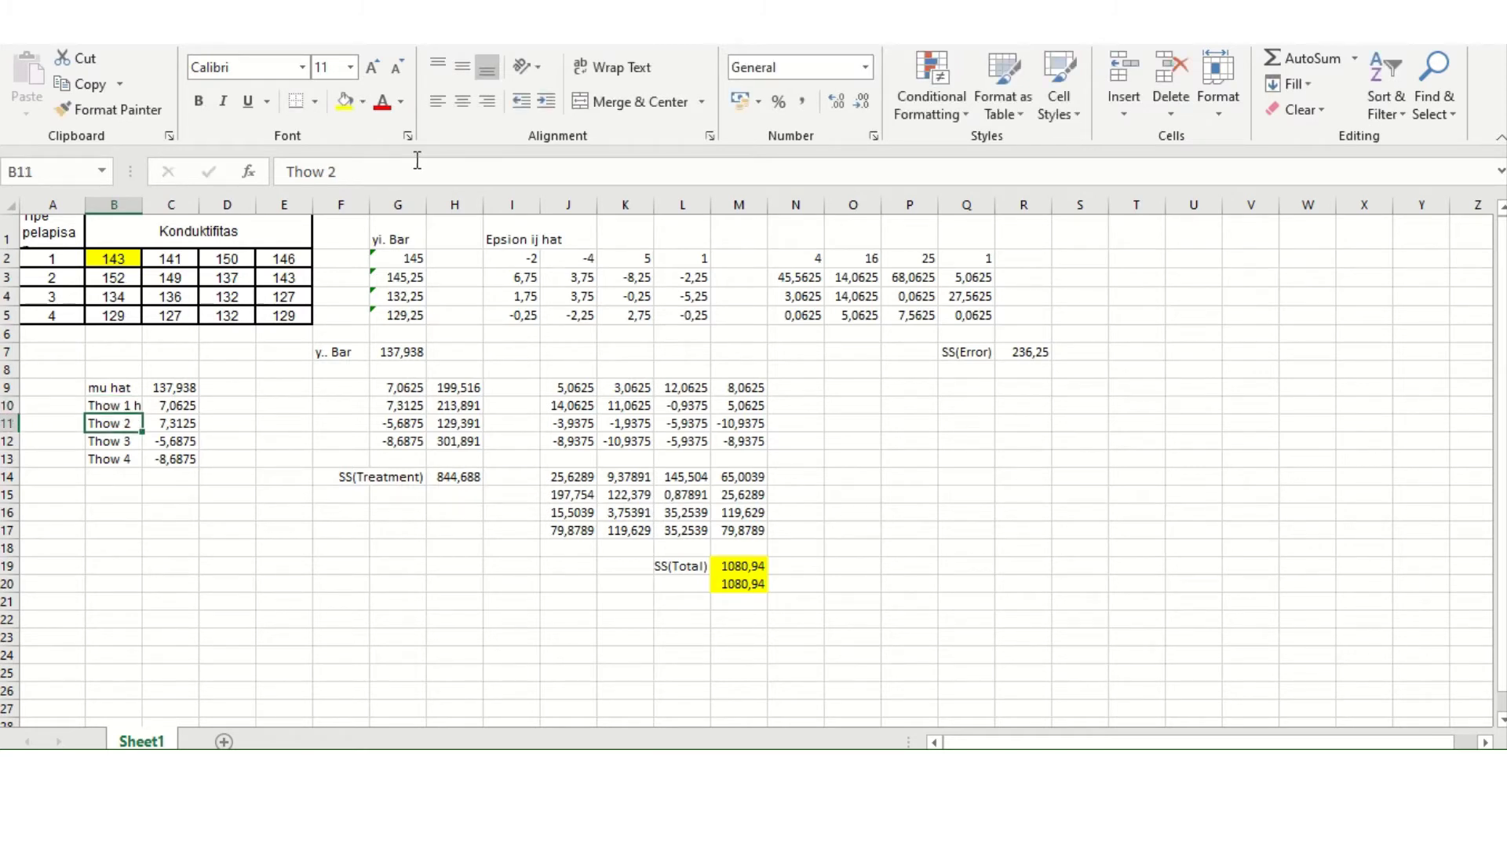
left_click(414, 162)
type("hat")
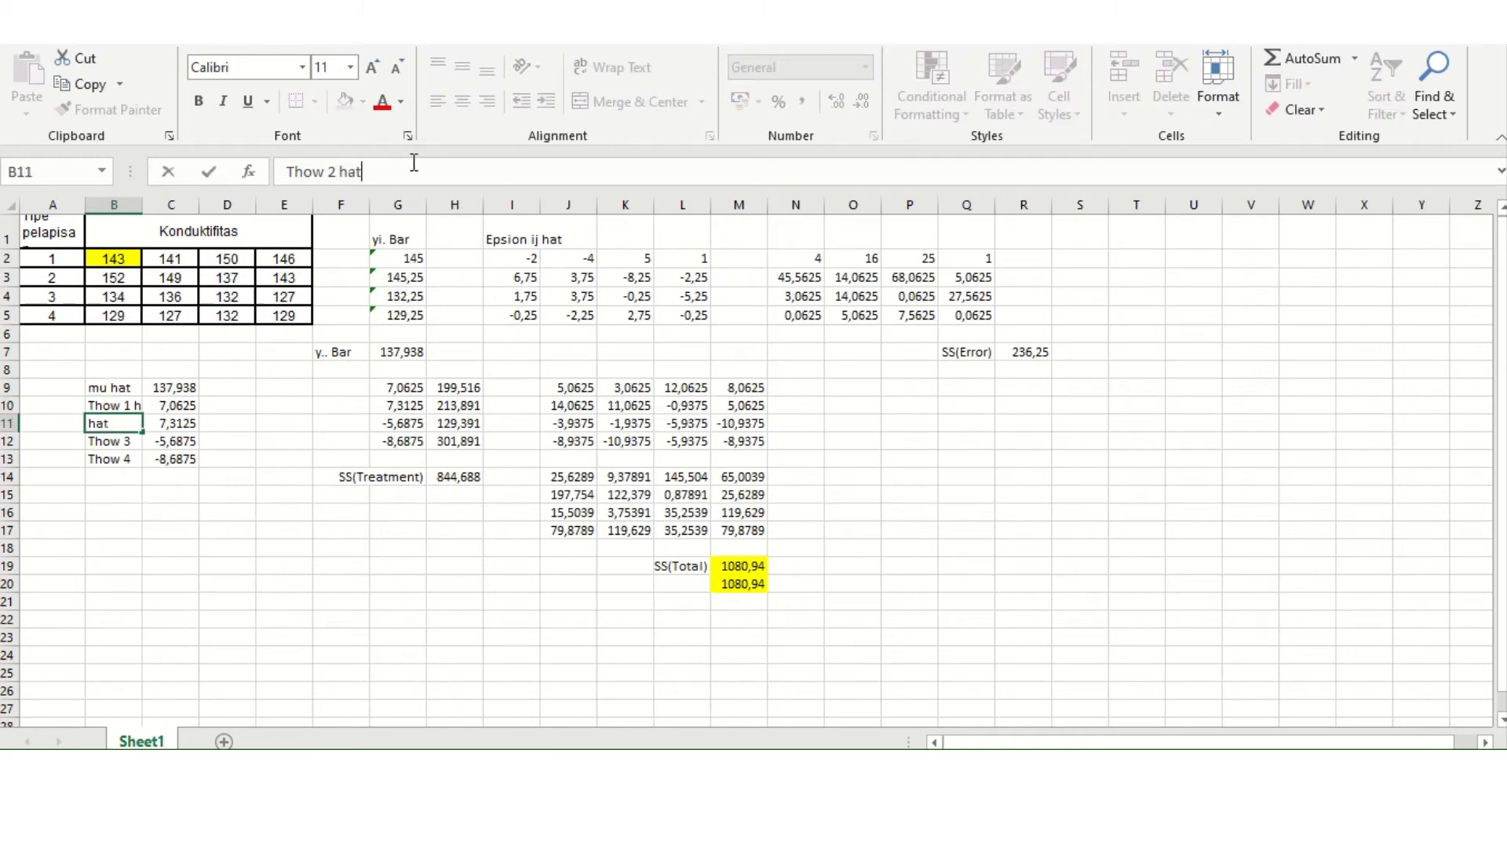
key("Return")
left_click(415, 174)
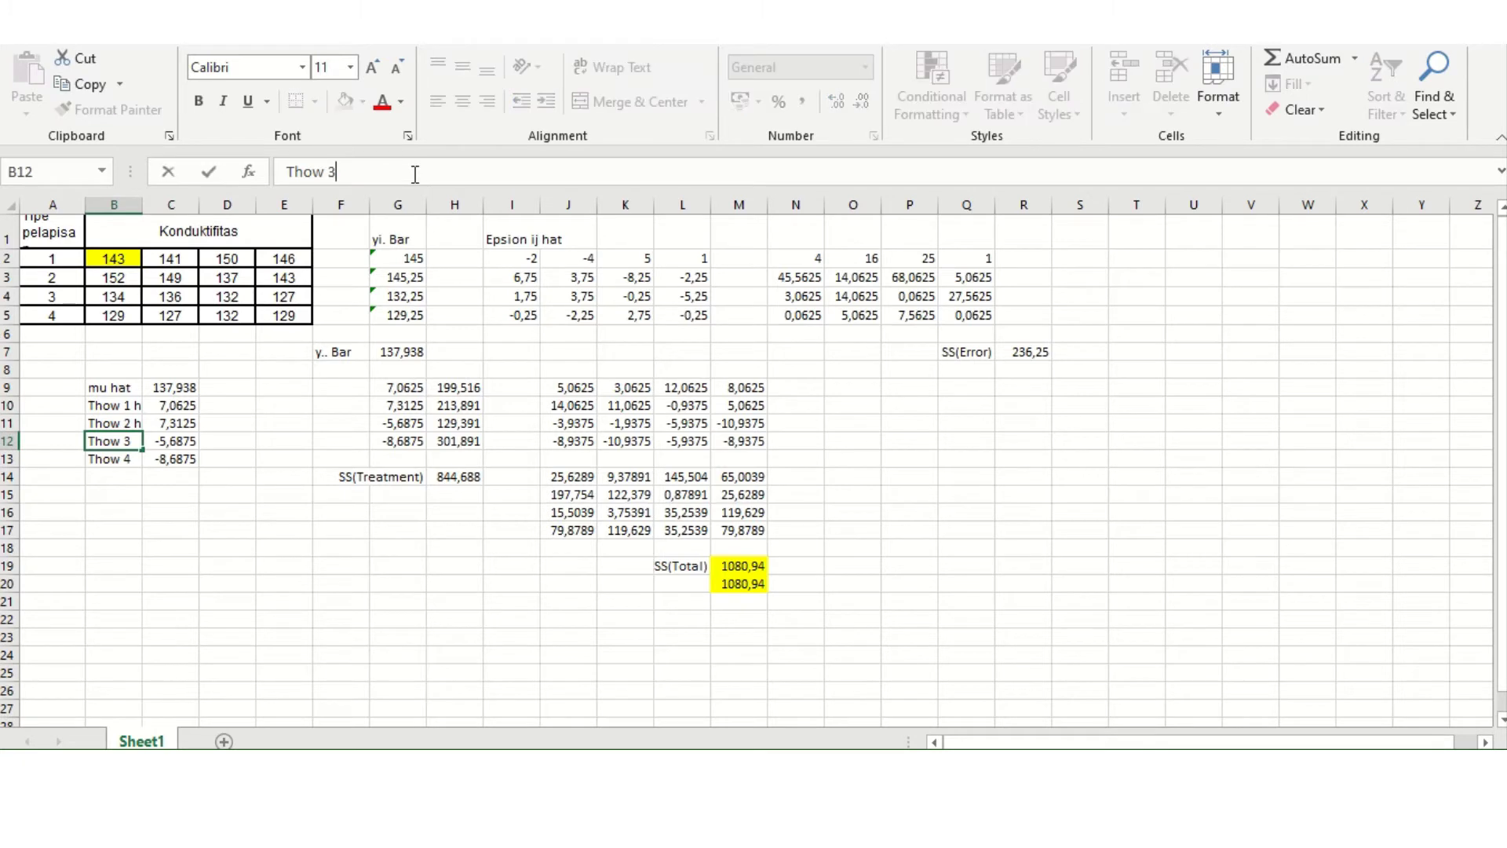
type("hat")
key("Return")
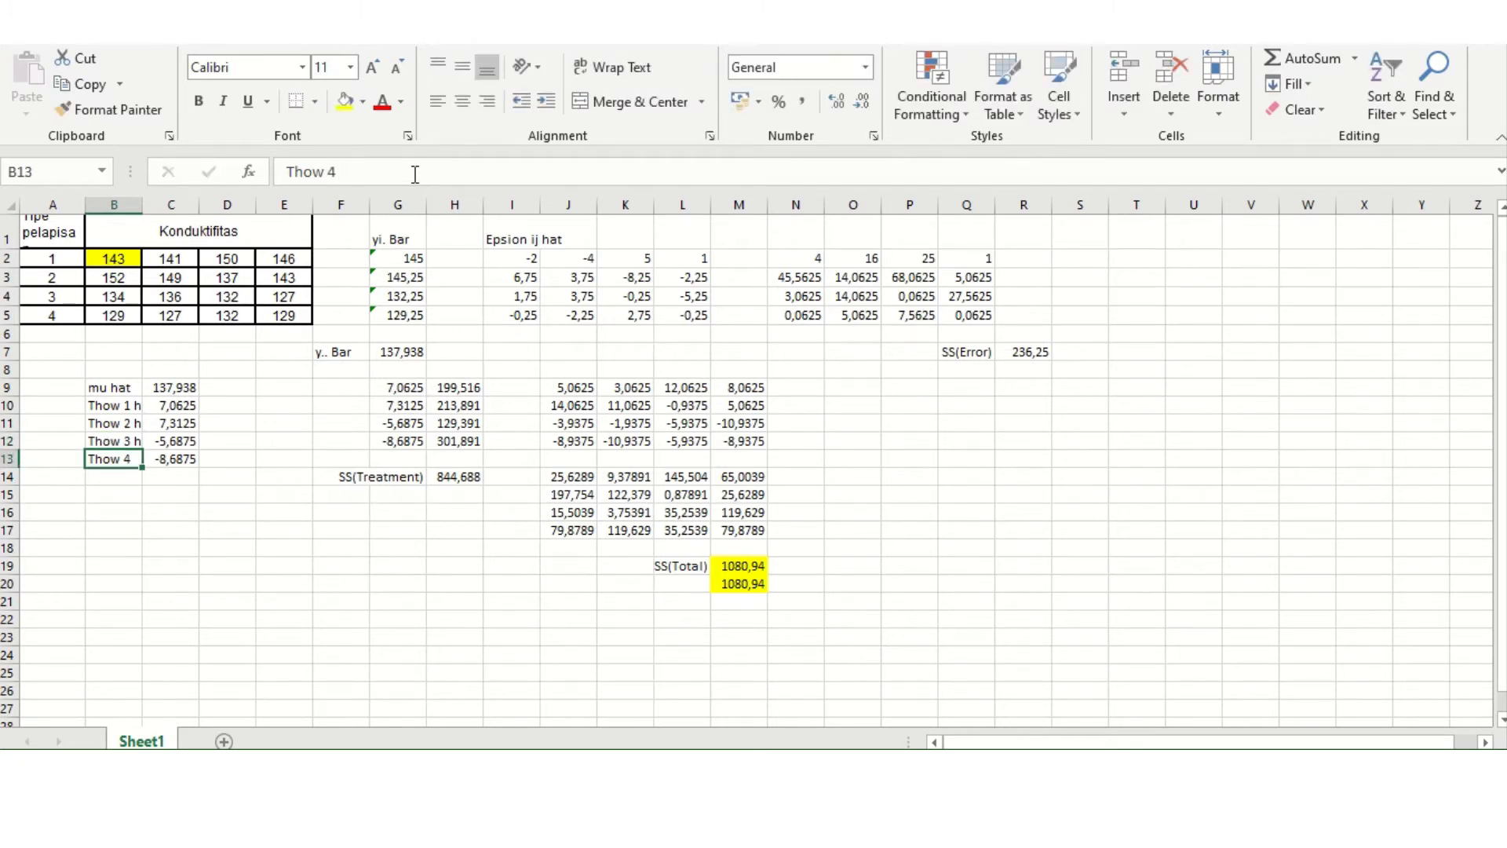
left_click(403, 170)
type("hat")
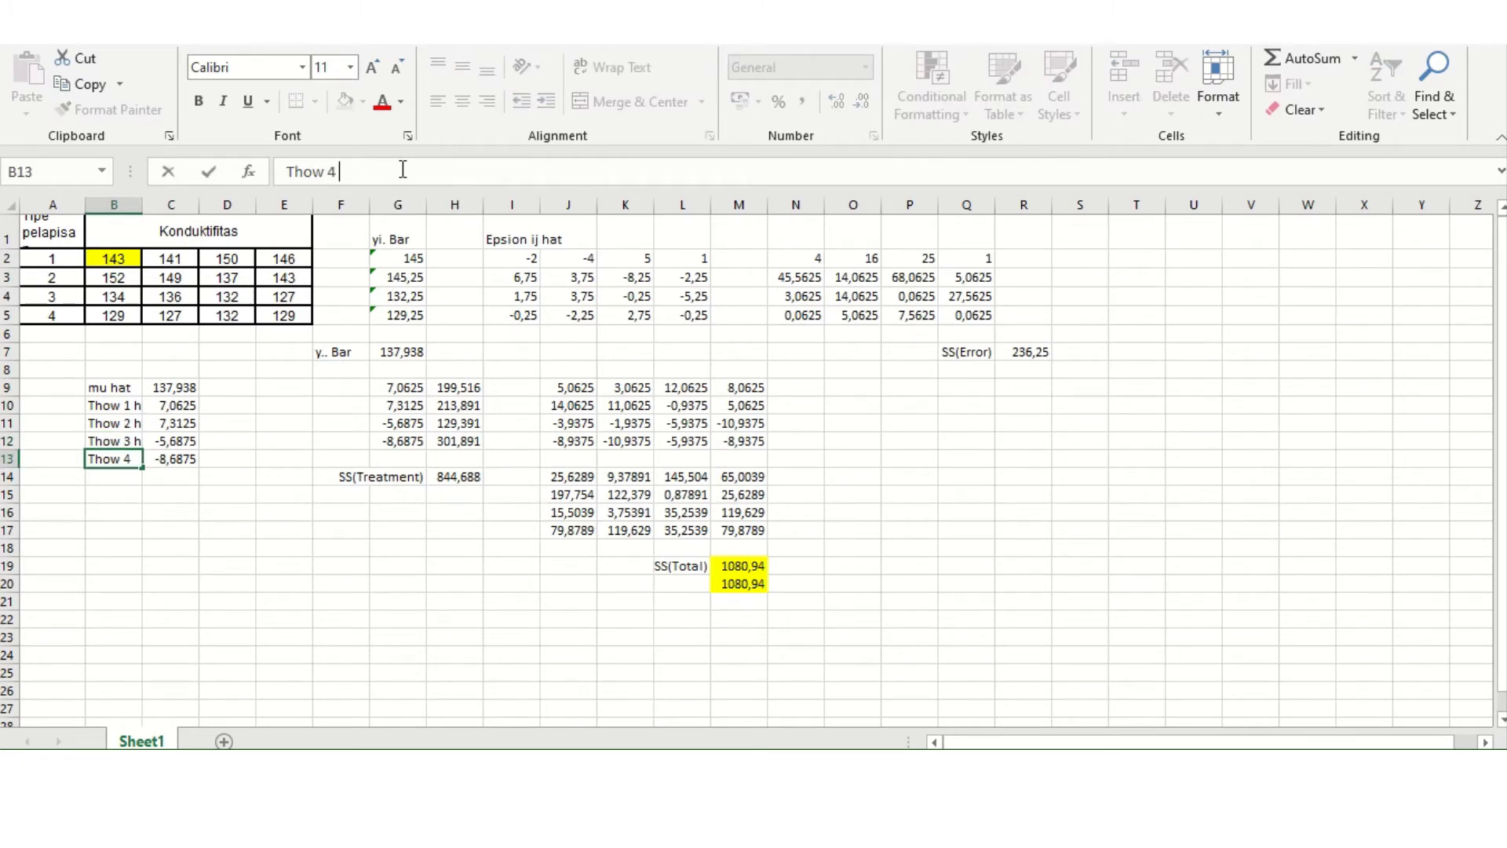
key("Return")
Right-align the parameter labels in B9:B13.
key("Up")
key("Up")
key("Up")
key("Up")
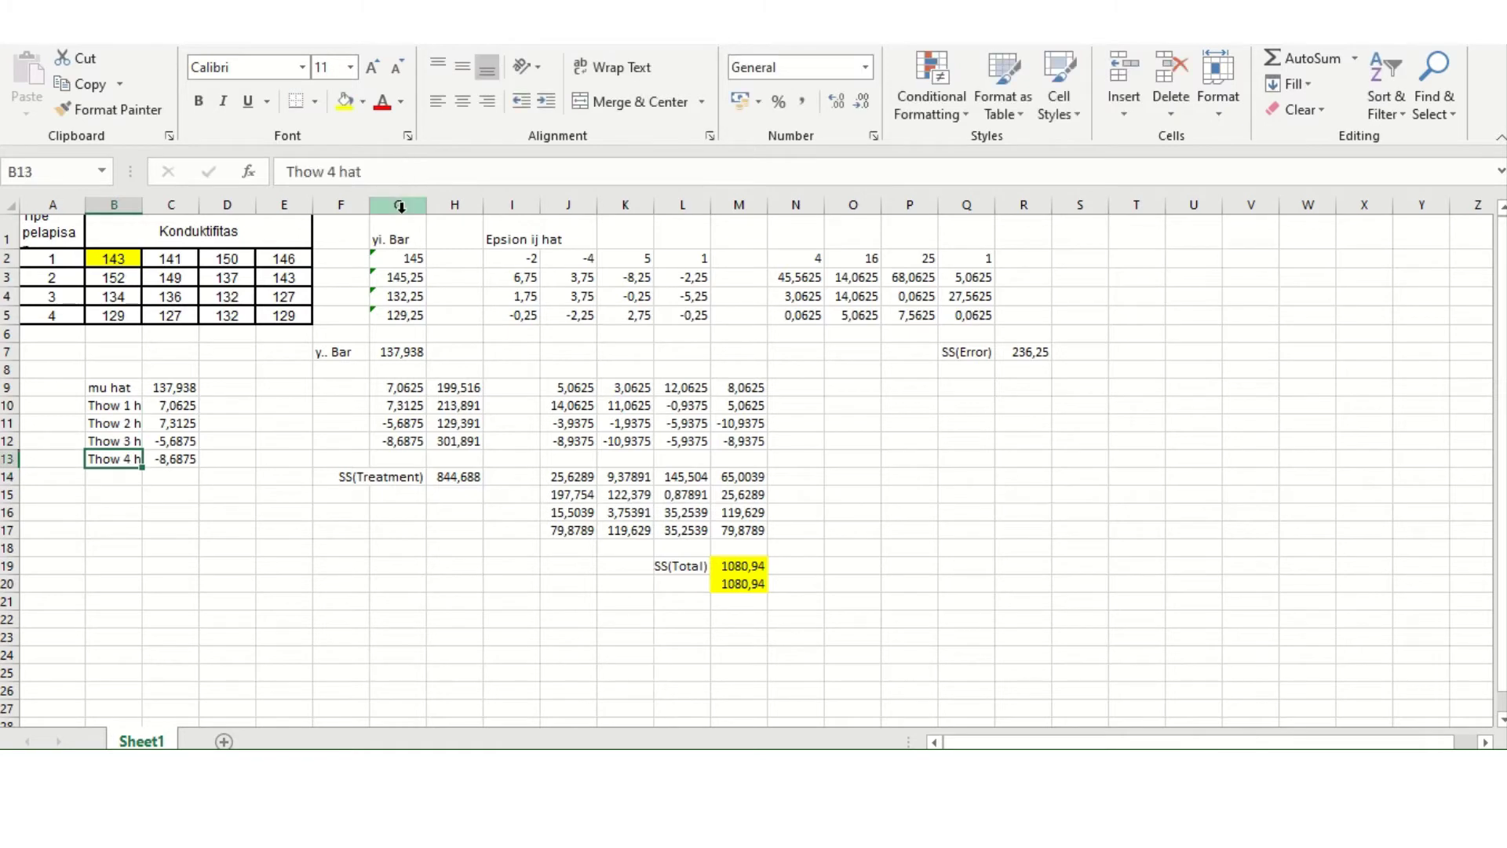
left_click_drag(114, 387, 117, 460)
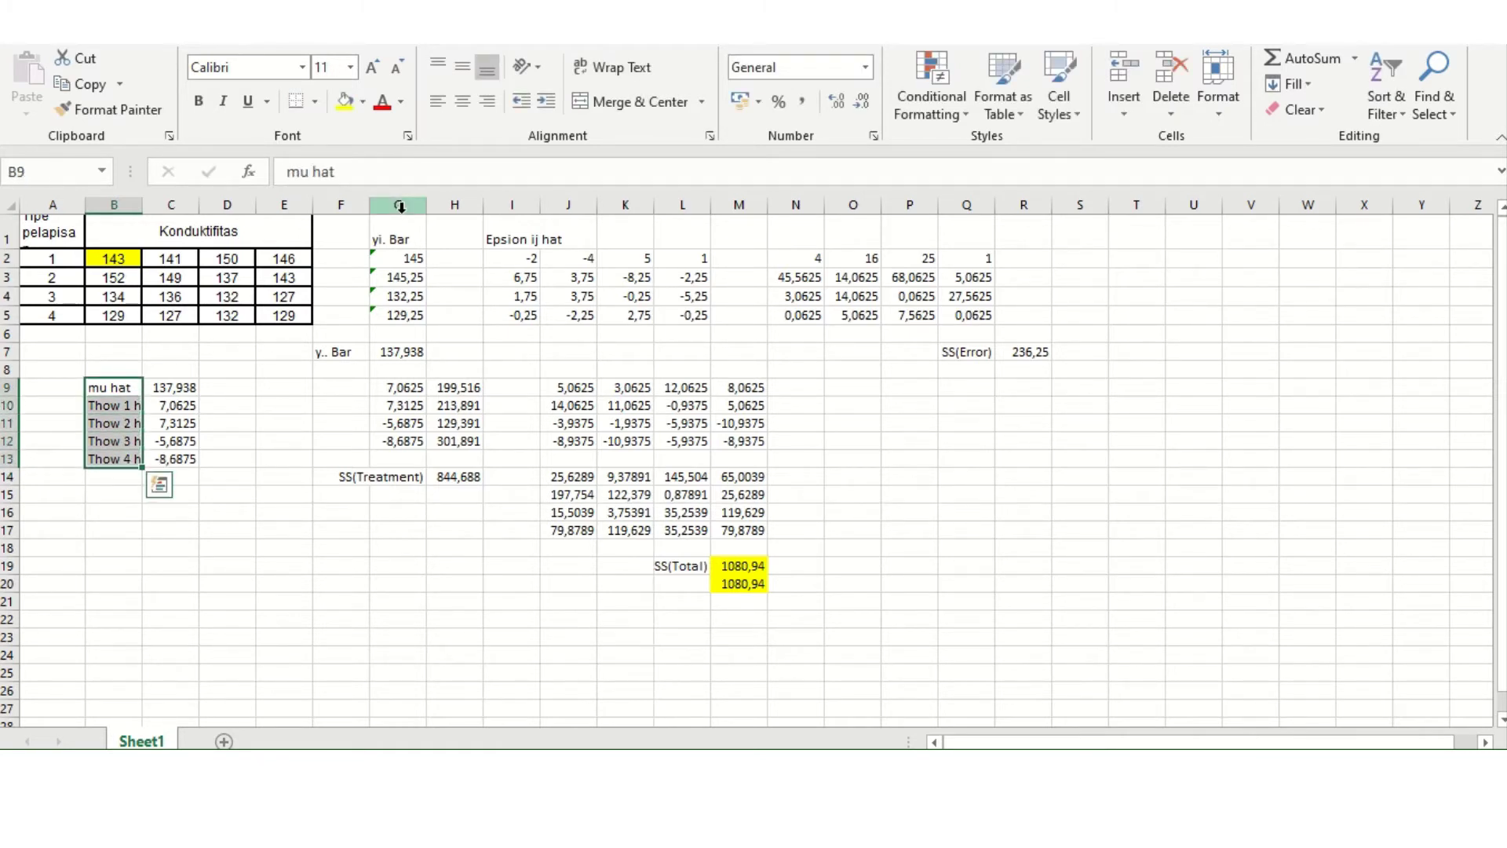
left_click(488, 101)
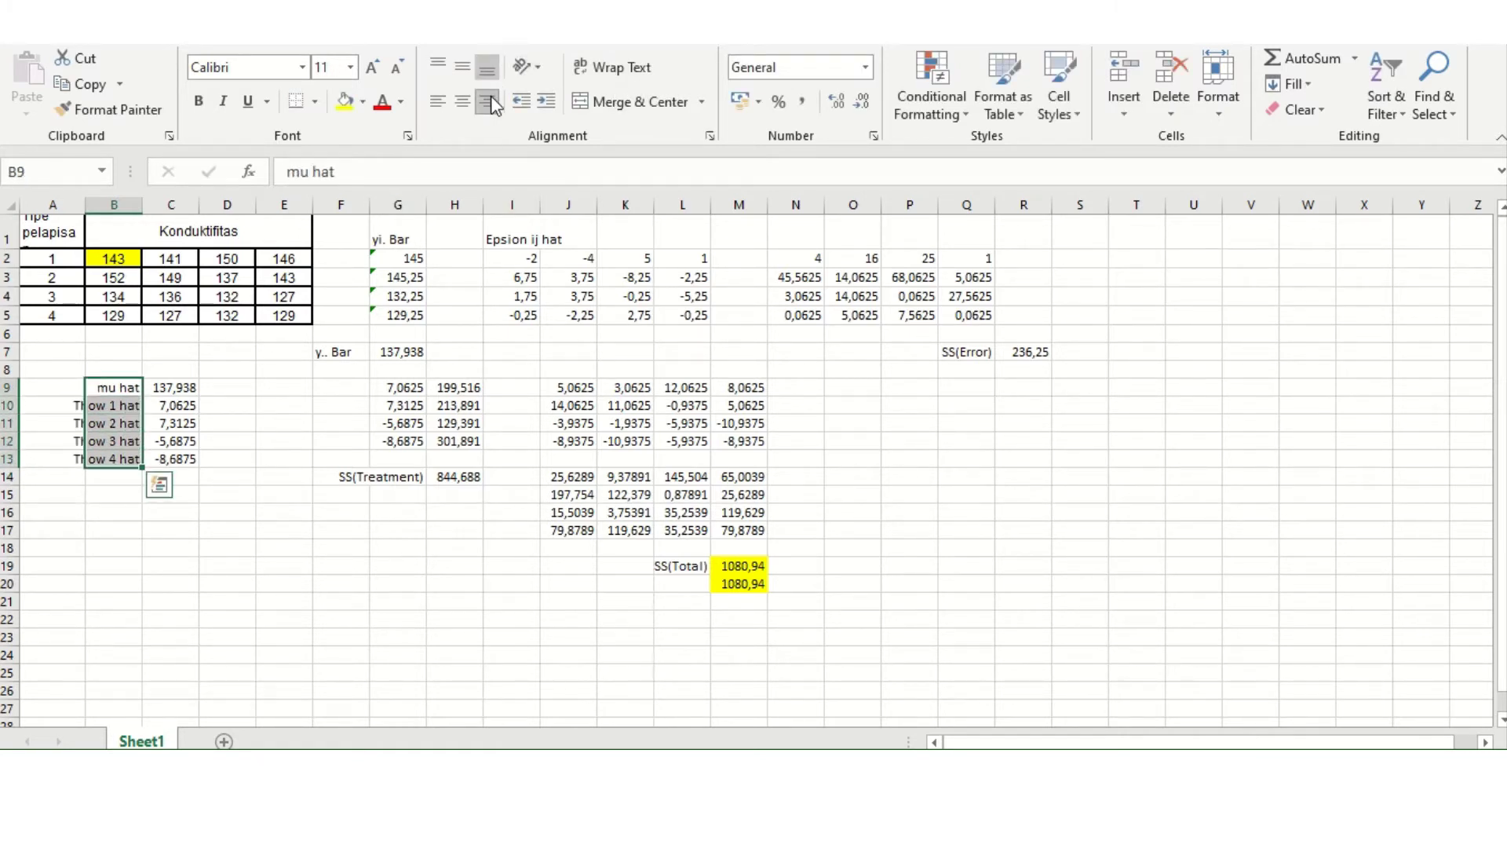
left_click(203, 515)
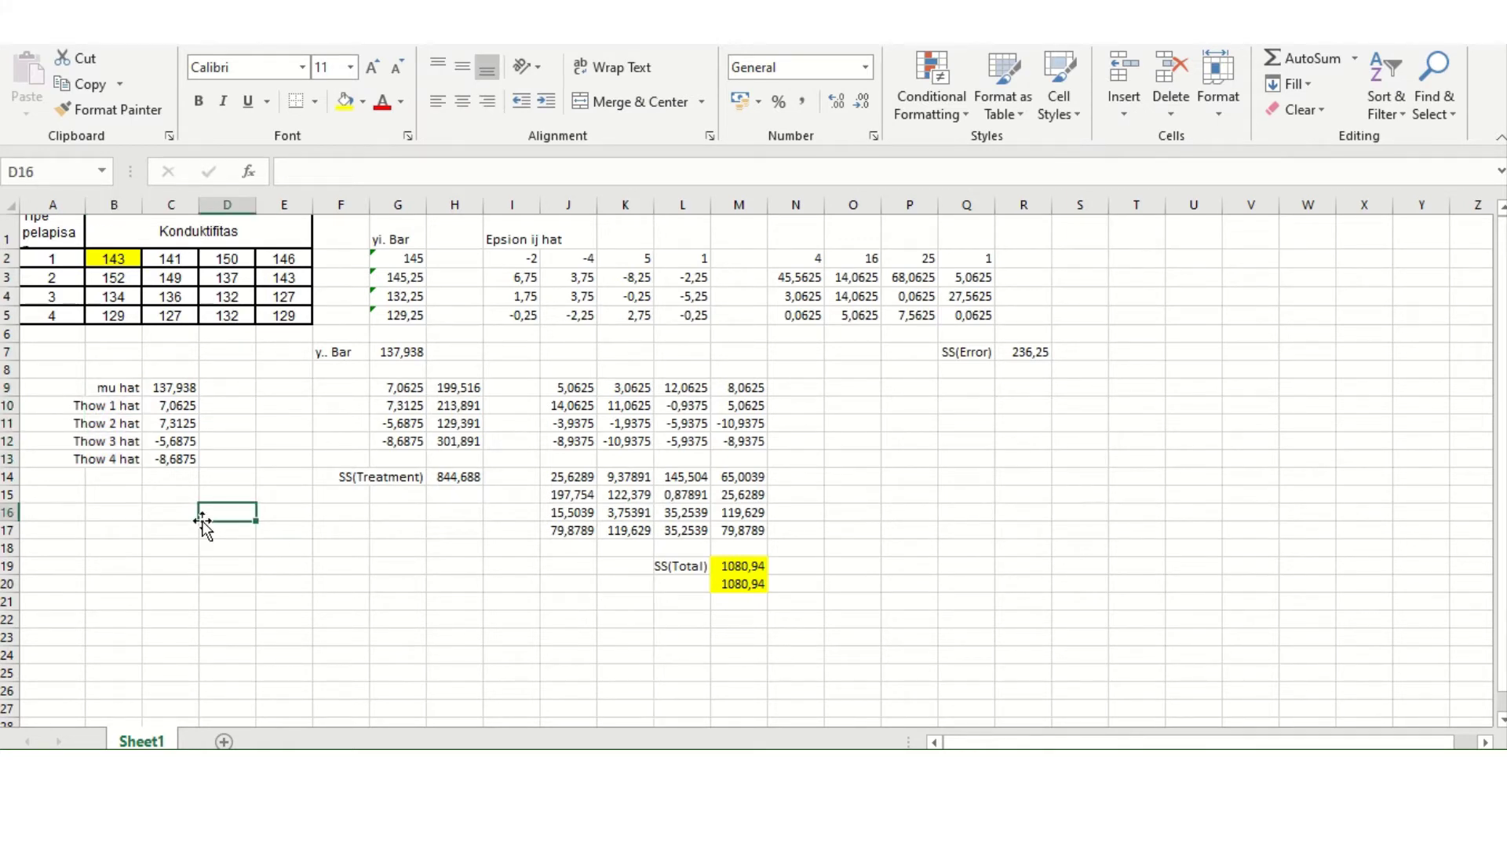
Label A16 as yij and enter =C9+C10+I2 in B16 to rebuild the first observation from its estimates.
left_click(123, 514)
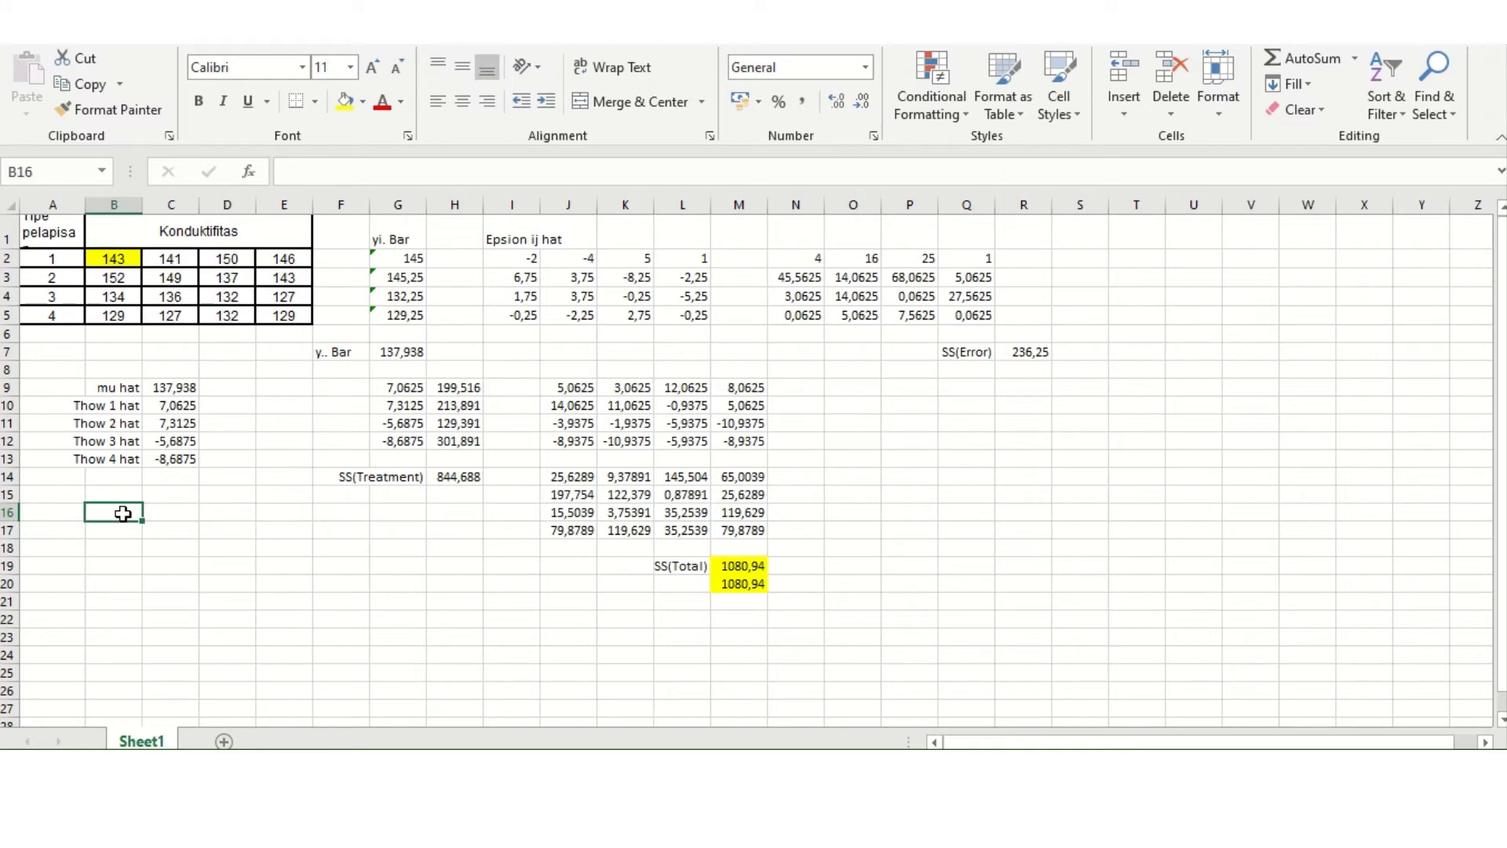
key("Left")
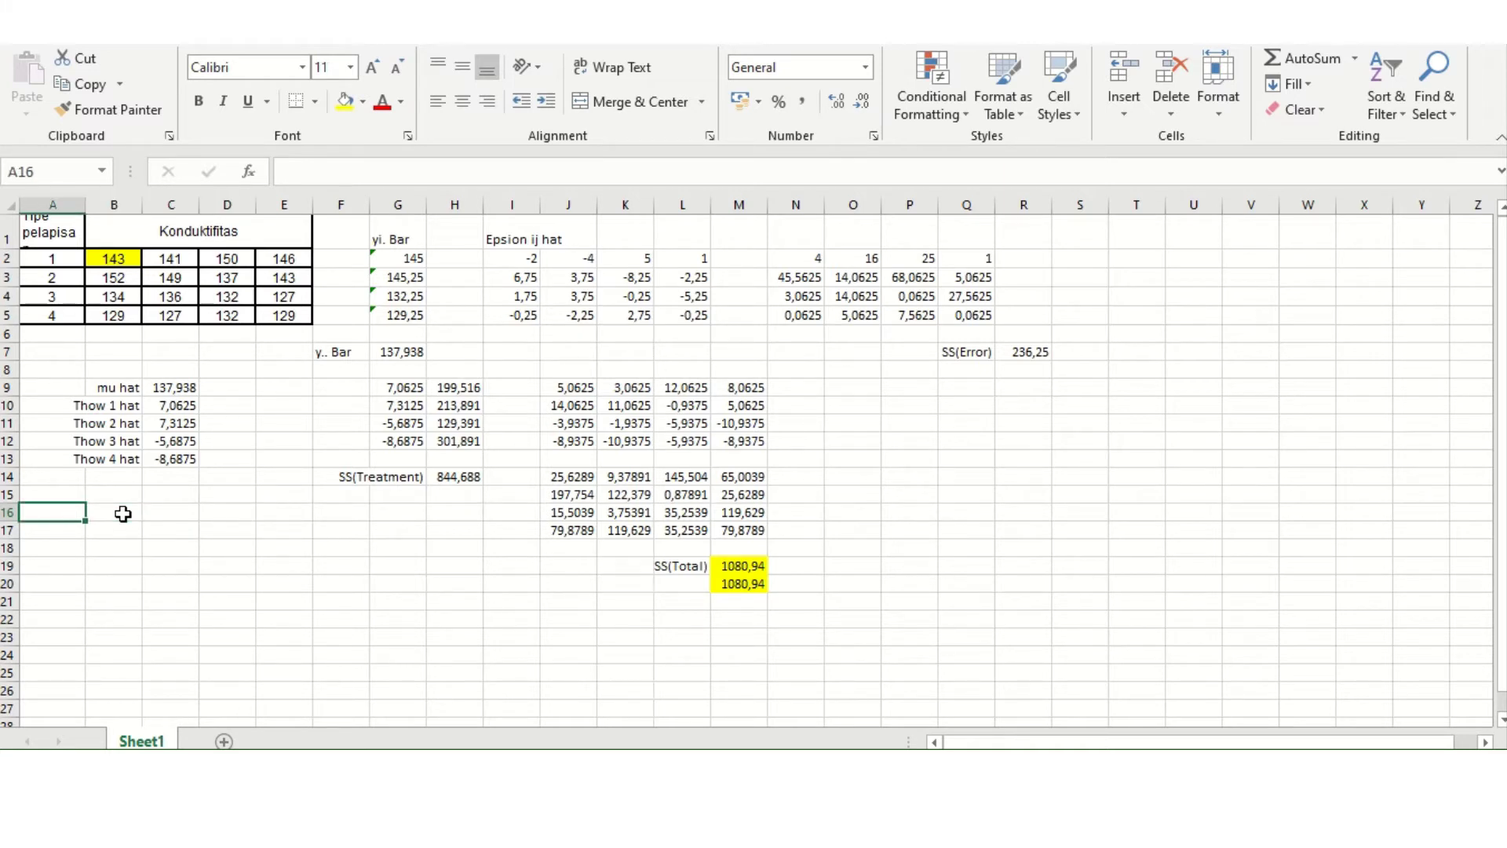
type("yij")
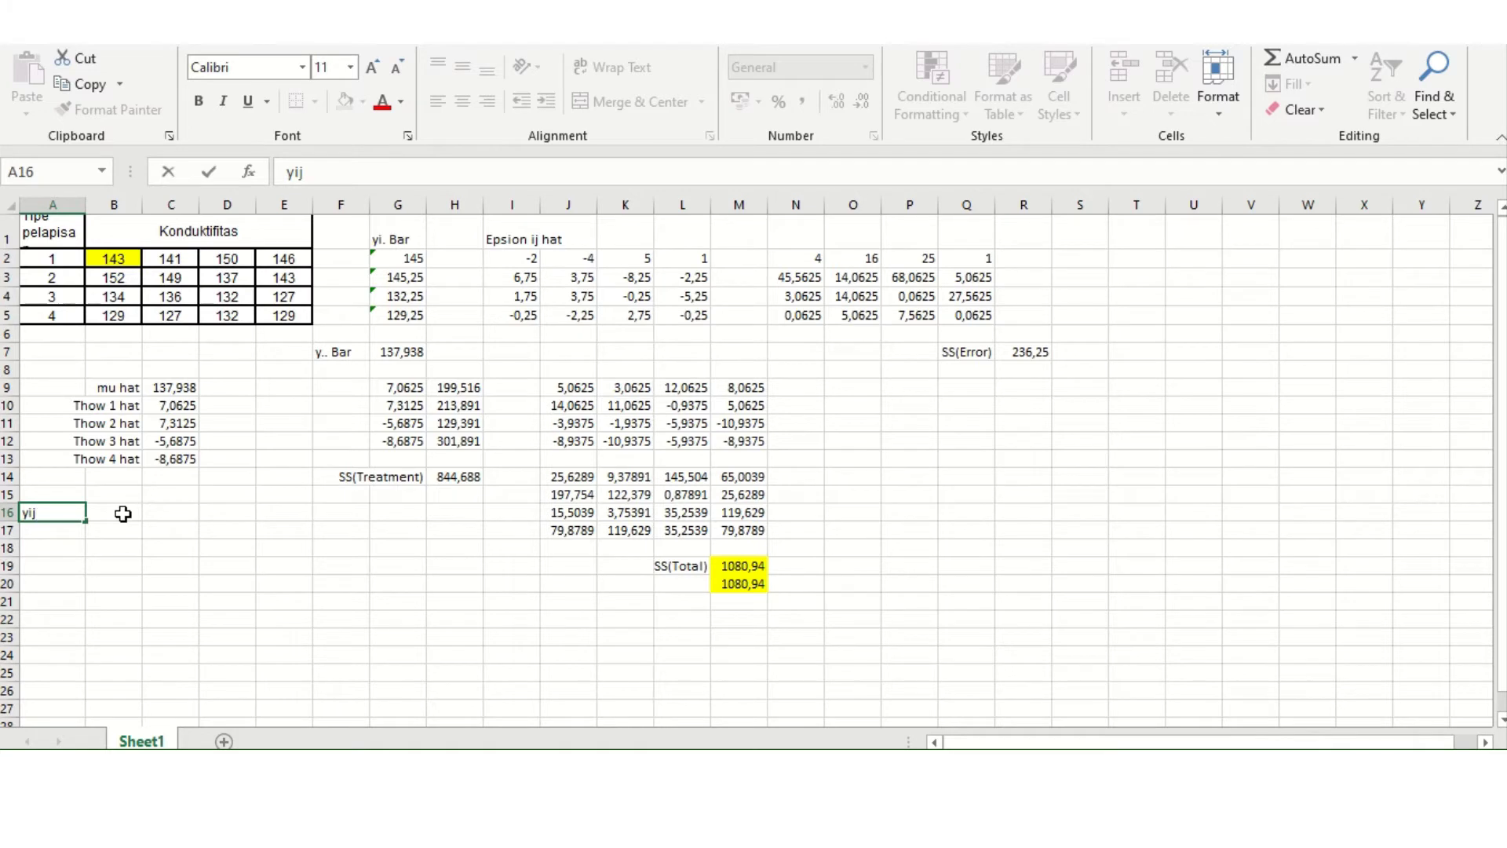
left_click(123, 514)
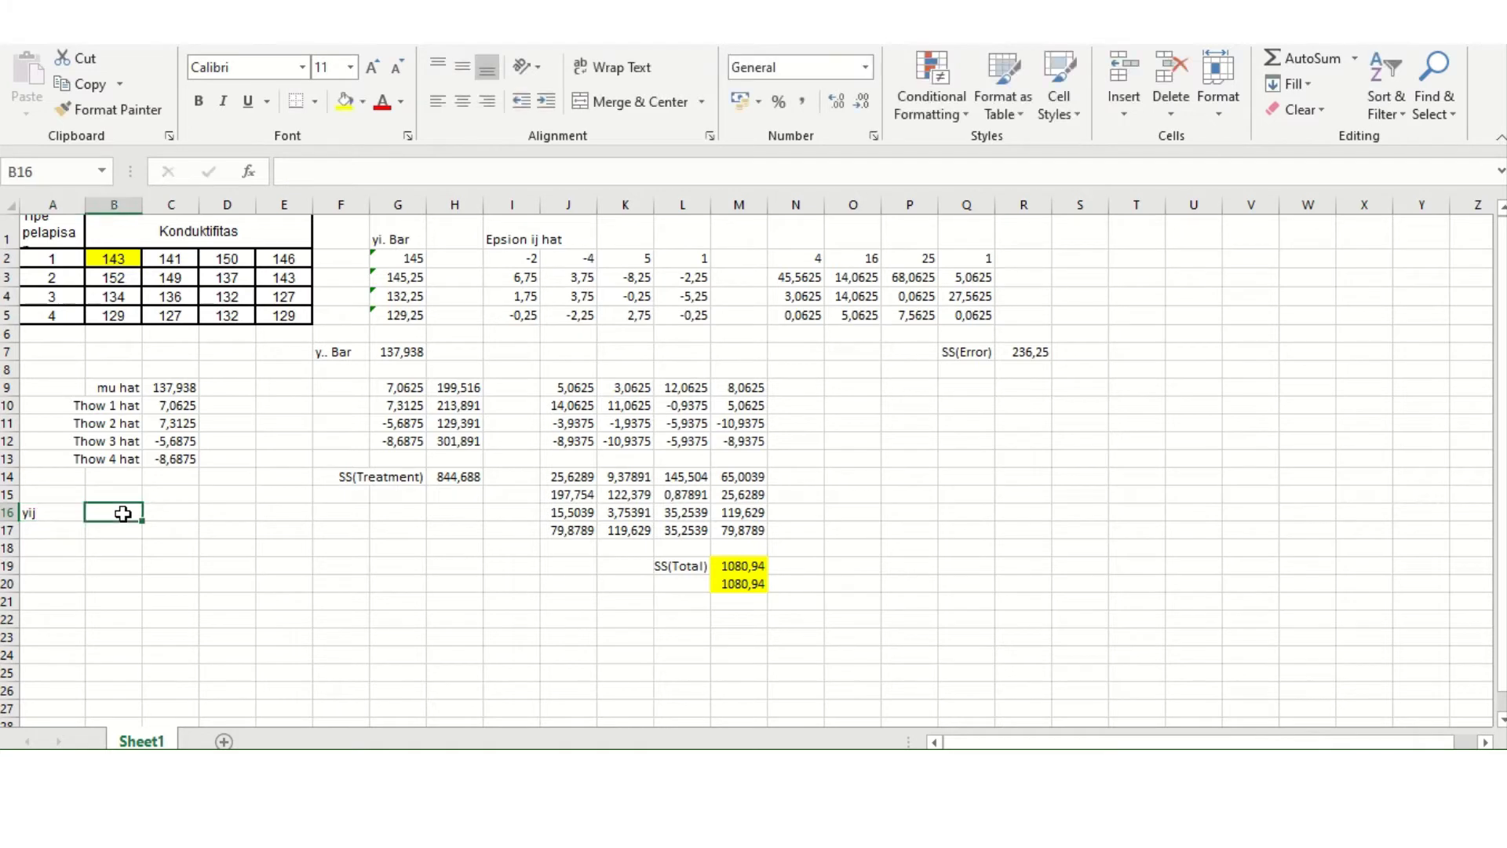
type("=")
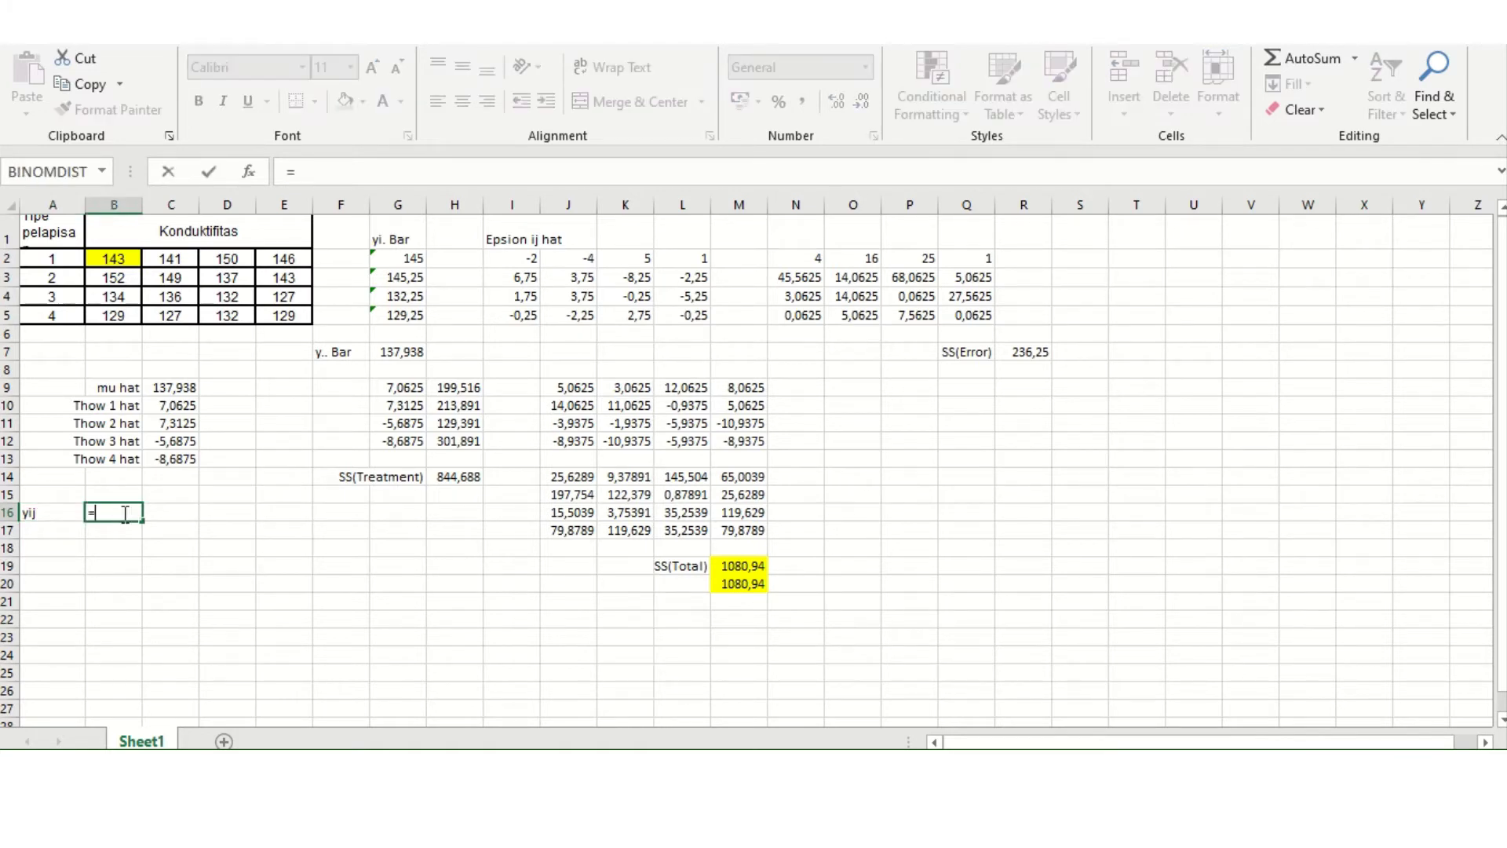
left_click(182, 387)
type("+")
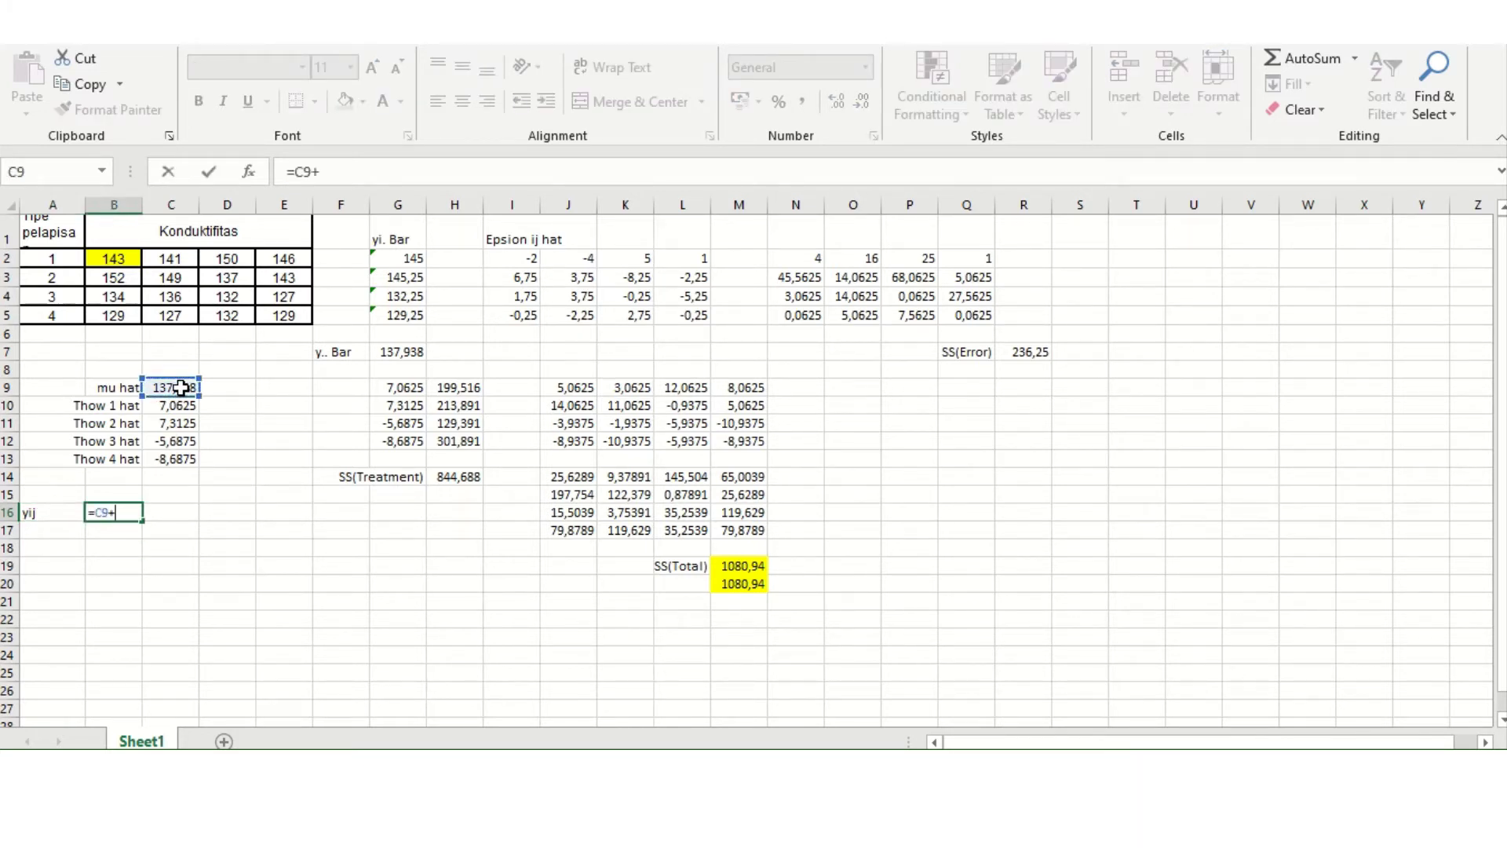
left_click(176, 406)
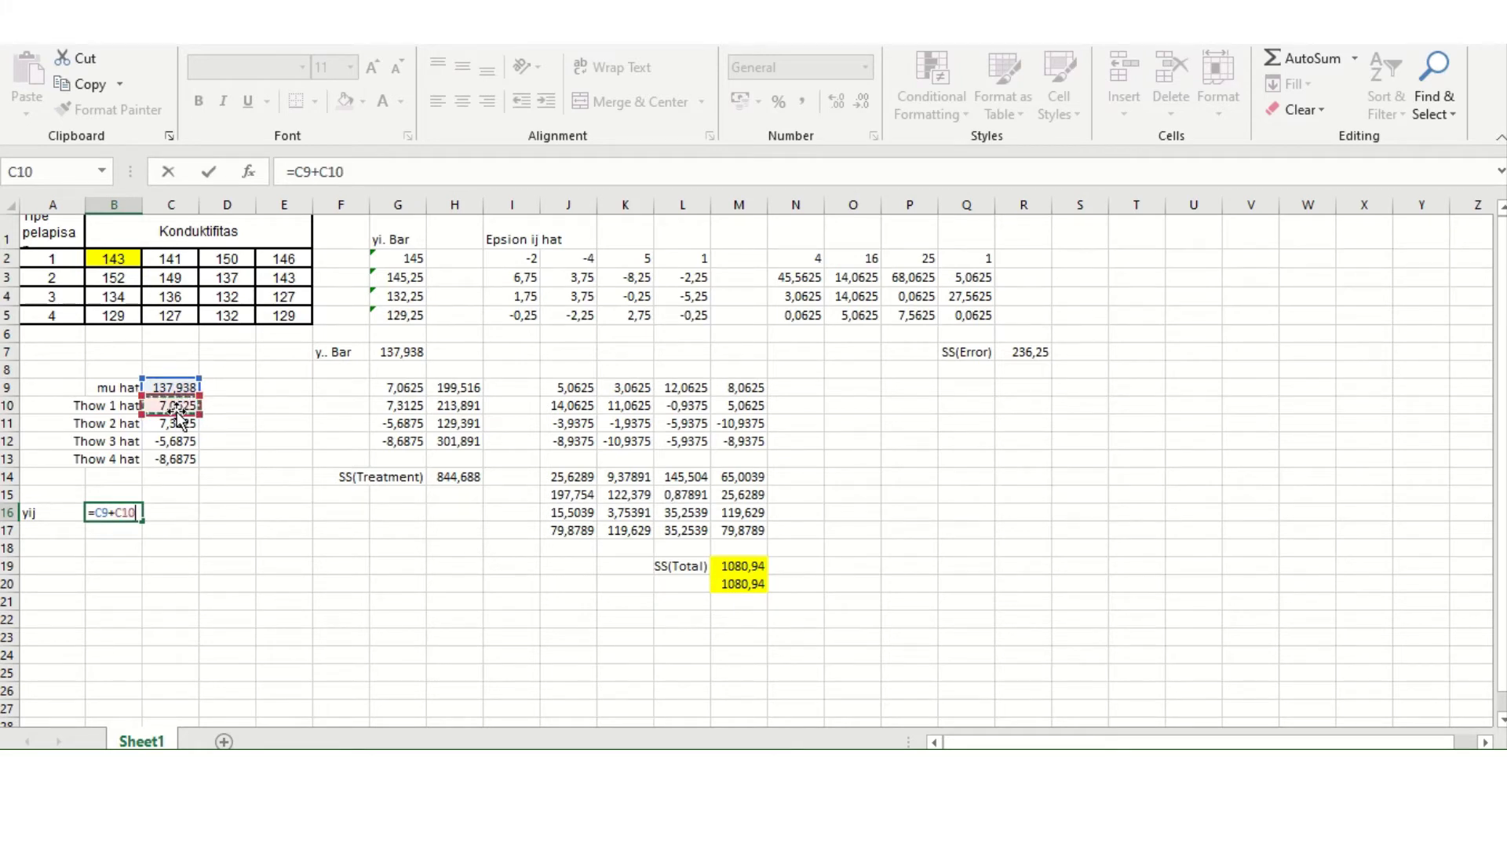
type("+")
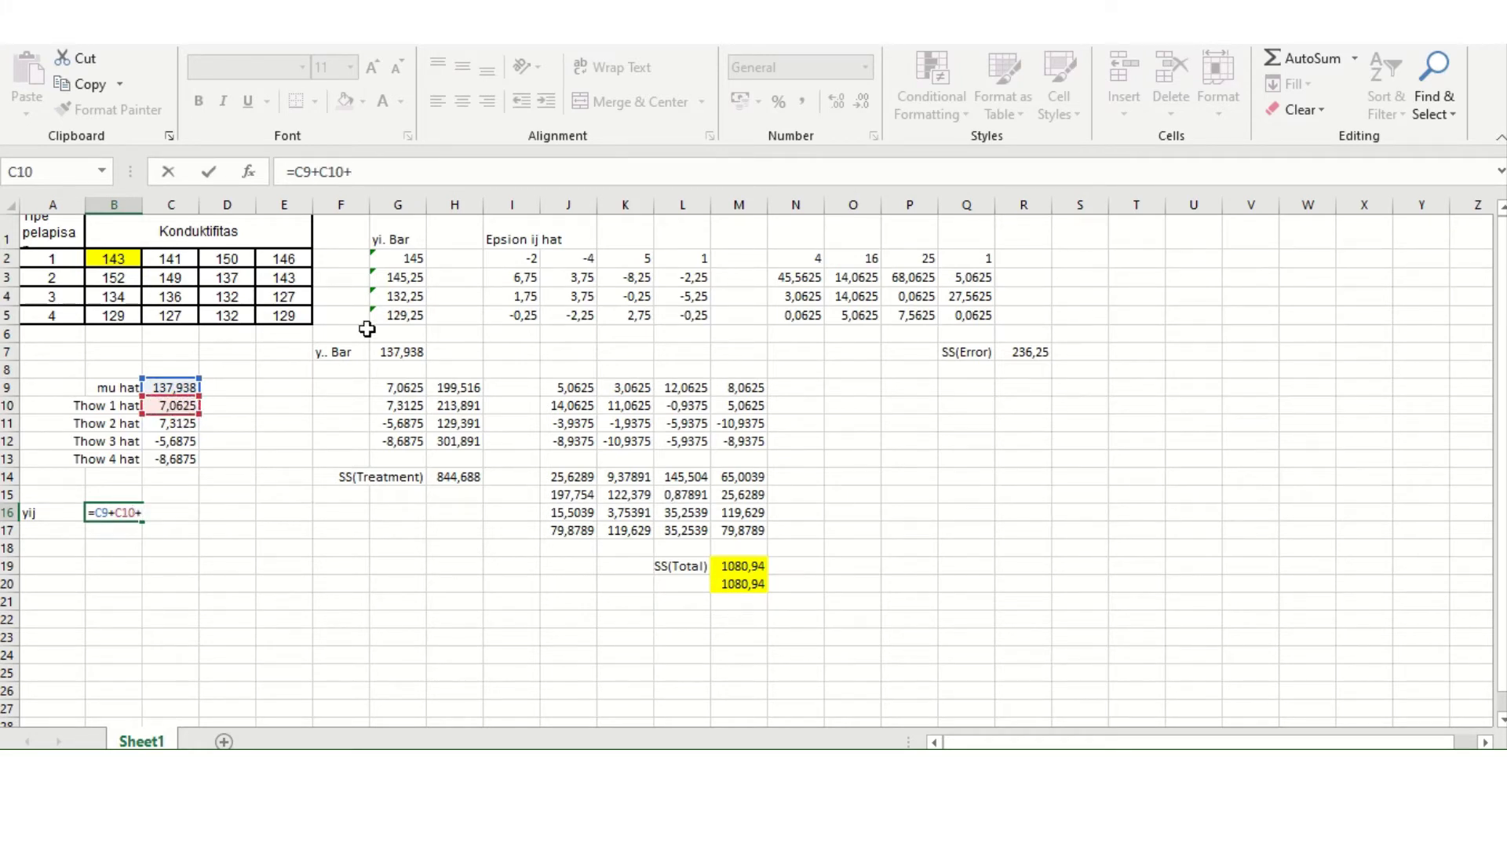
left_click(527, 261)
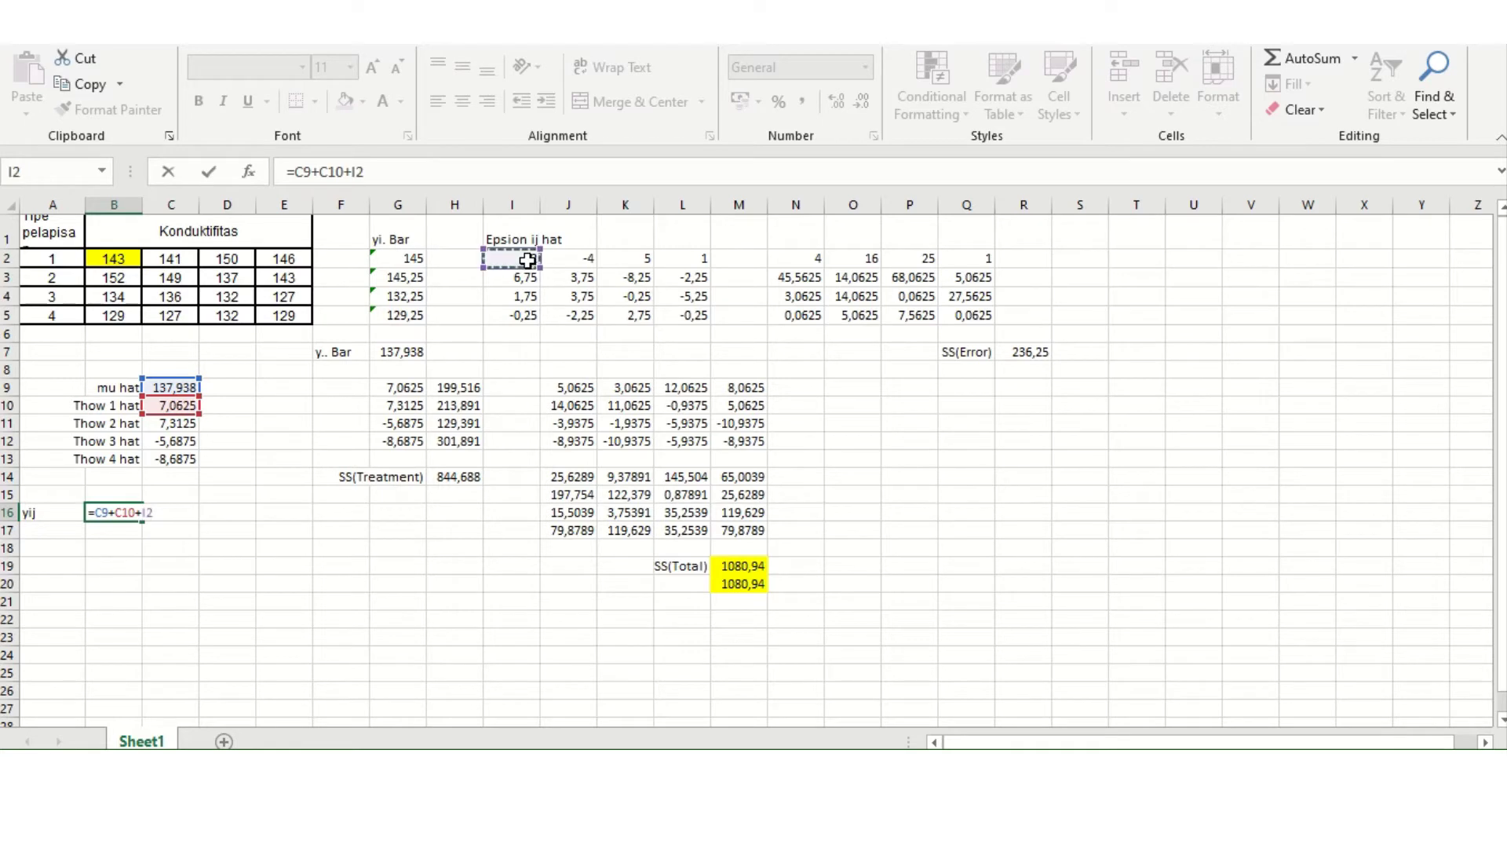
key("Return")
key("Up")
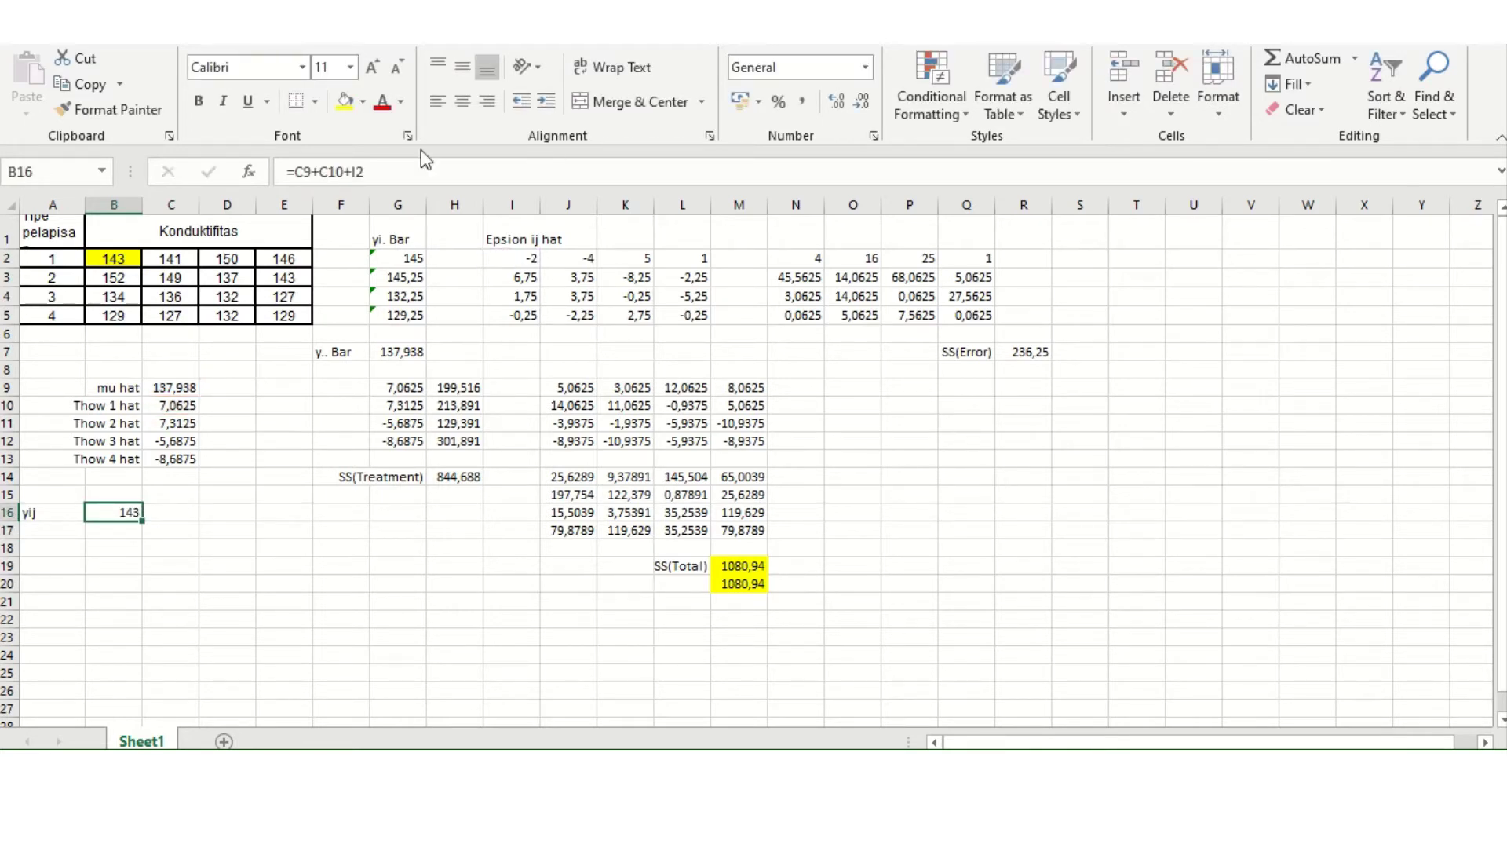
Highlight B16 with a yellow fill and compare it with the original observation in B2.
left_click(344, 100)
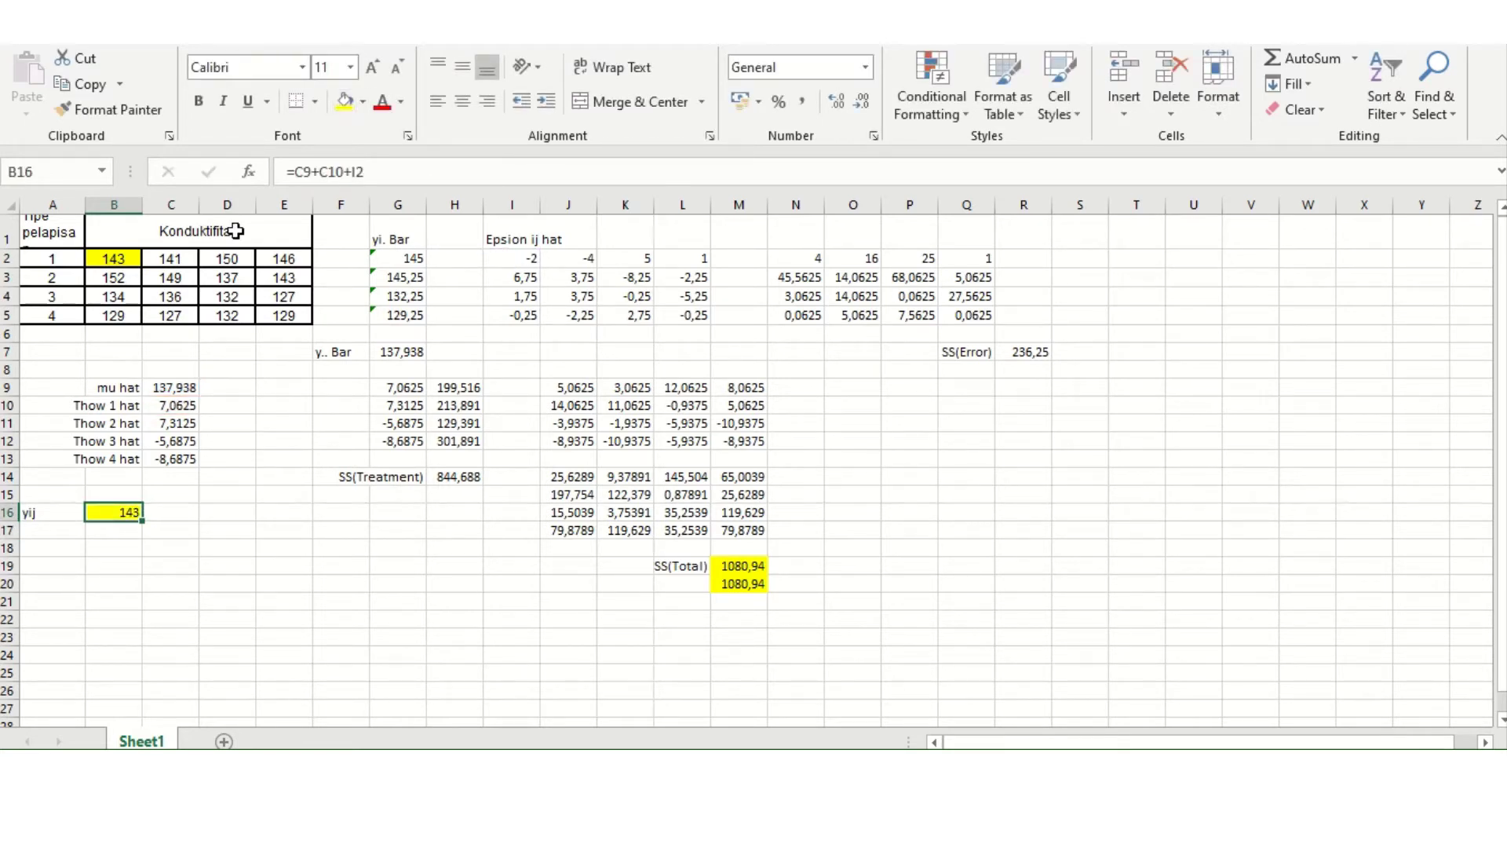
left_click(130, 273)
left_click(123, 257)
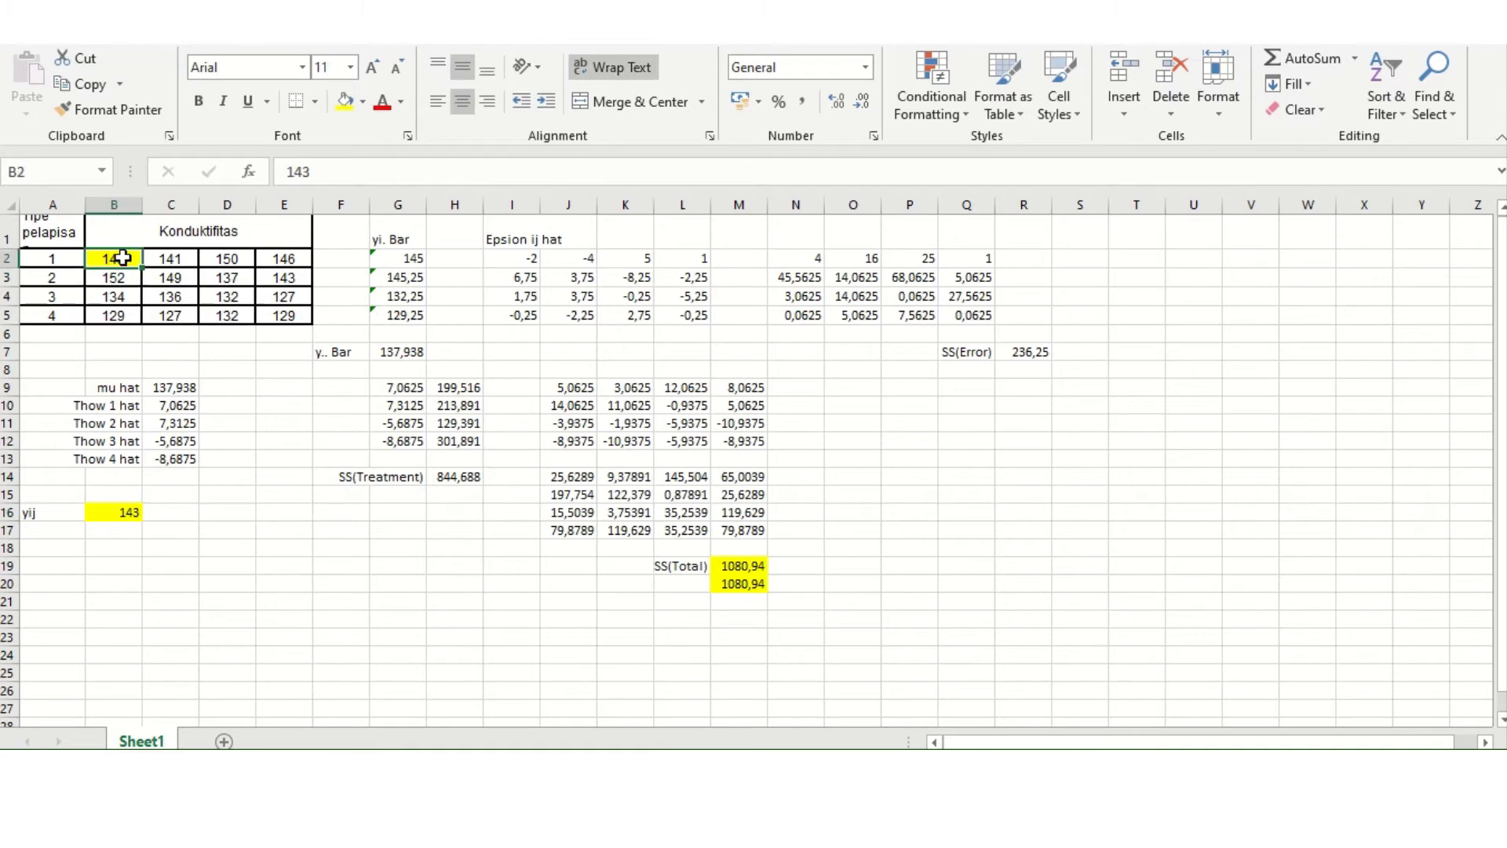
Change the formula in B16 to =$C$9+$C10+I2 so the references to the mean and treatment effects are locked for copying.
left_click(128, 518)
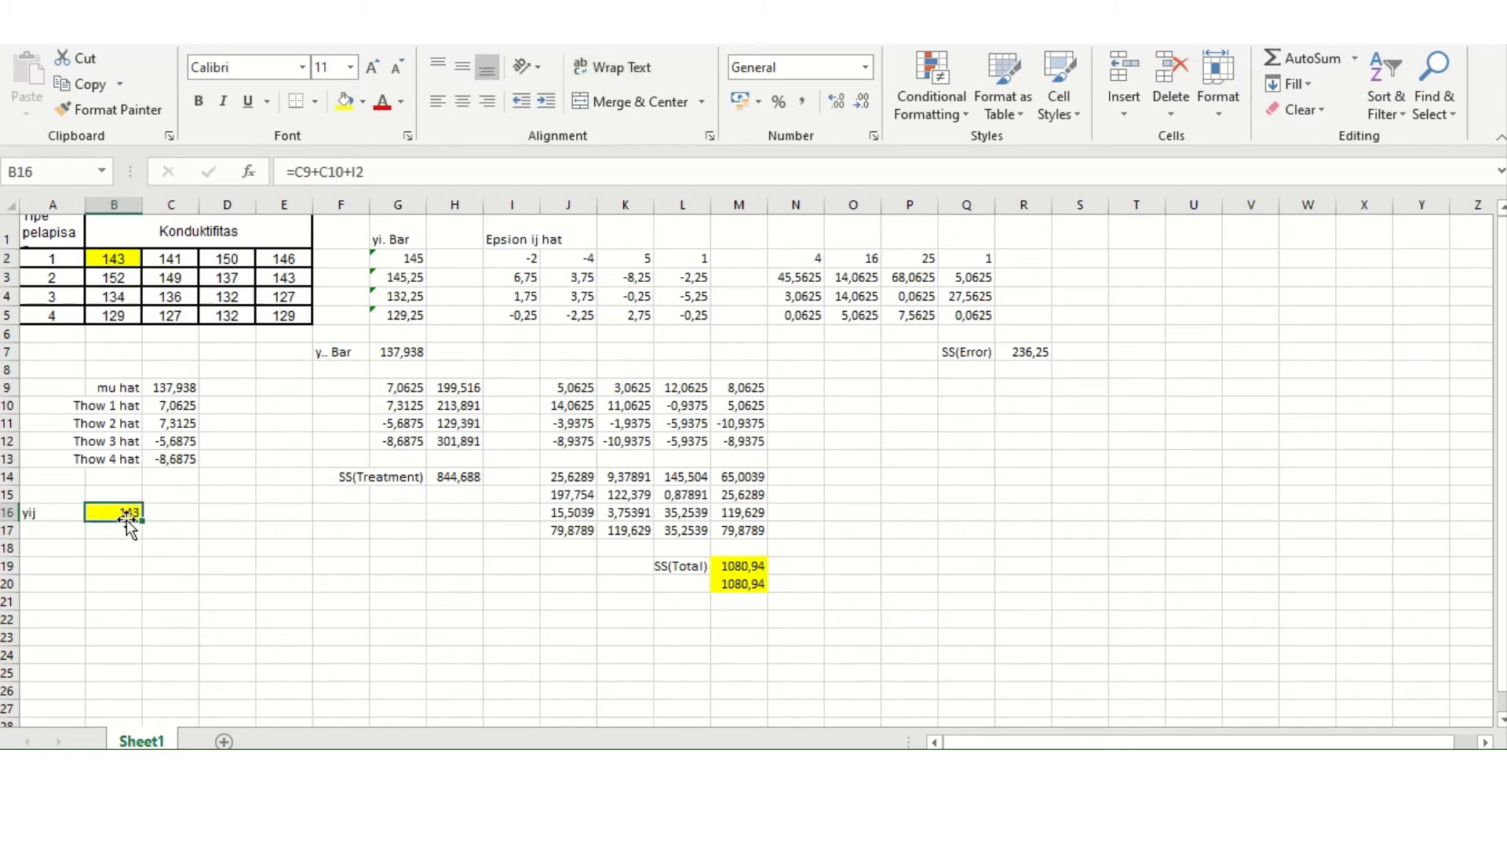
left_click(305, 171)
key("F4")
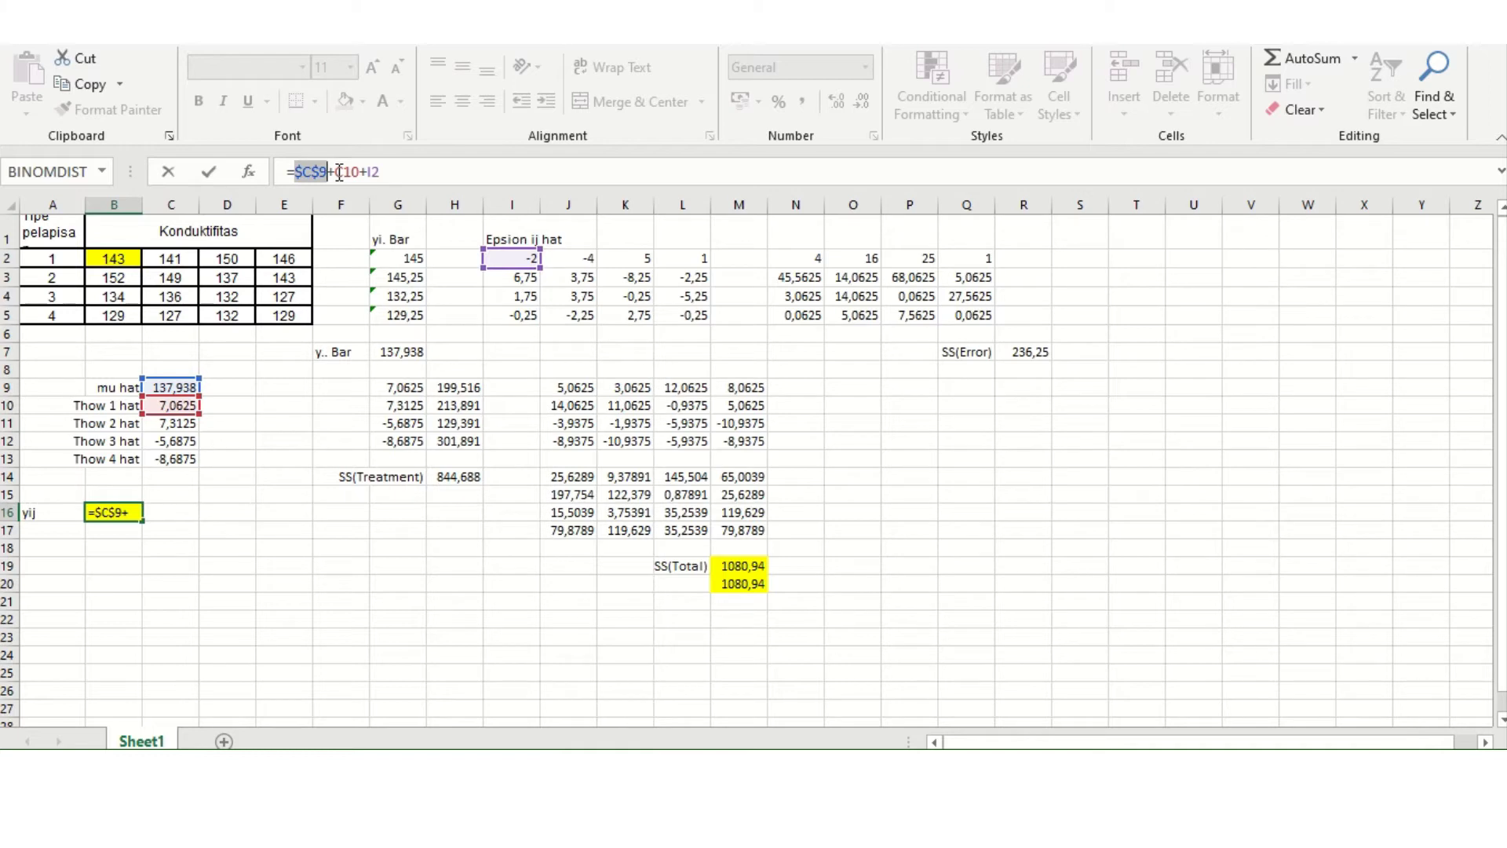
left_click(337, 172)
type("$")
key("Return")
Copy the B16 formula across B16:E19 to rebuild all the observations from their estimates.
key("Up")
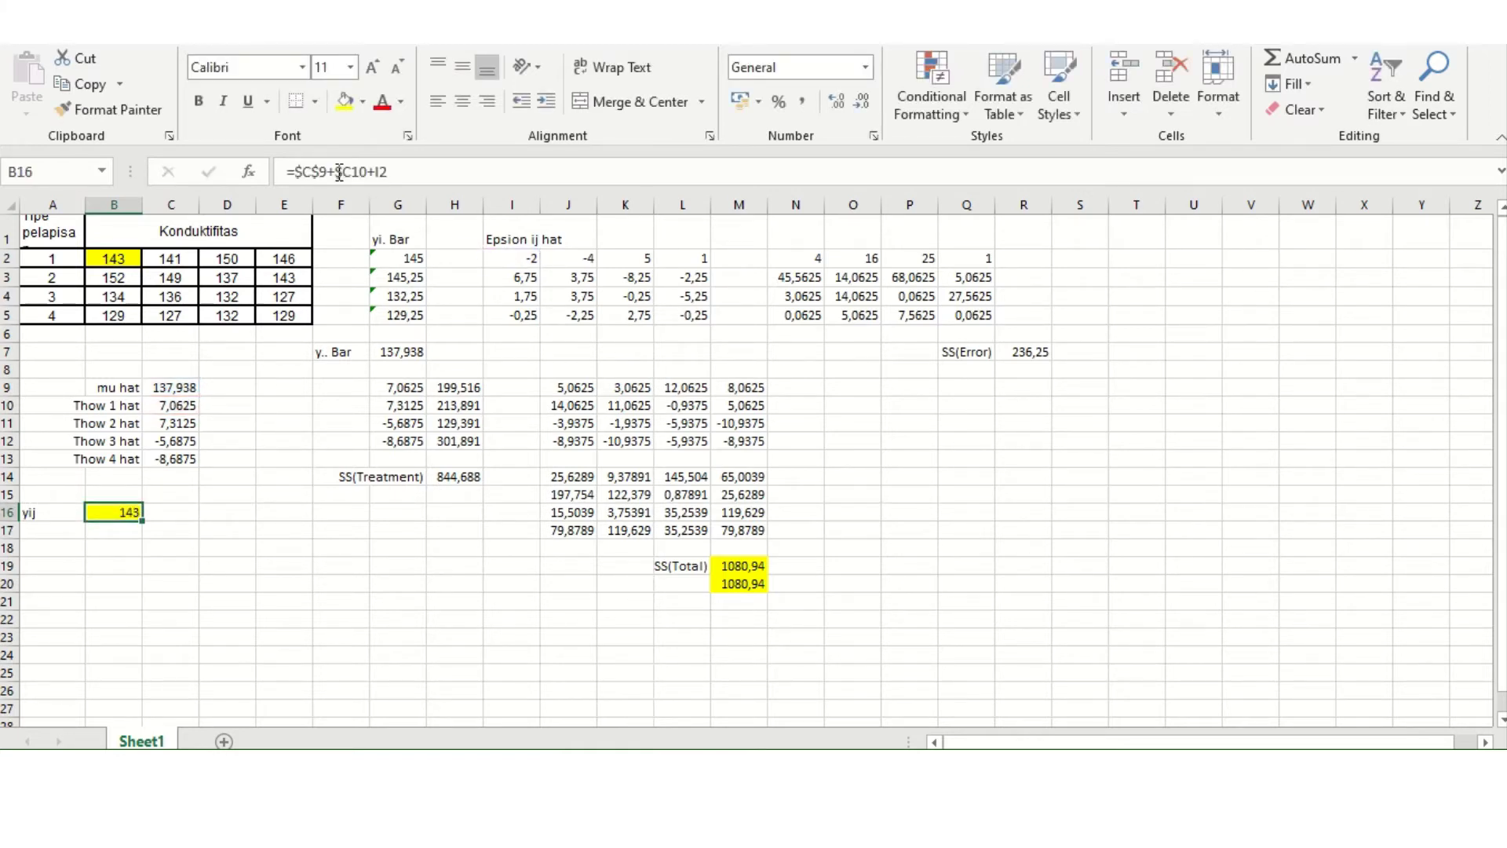
key("ctrl+c")
key("shift+Down")
key("shift+Down")
key("shift+Down")
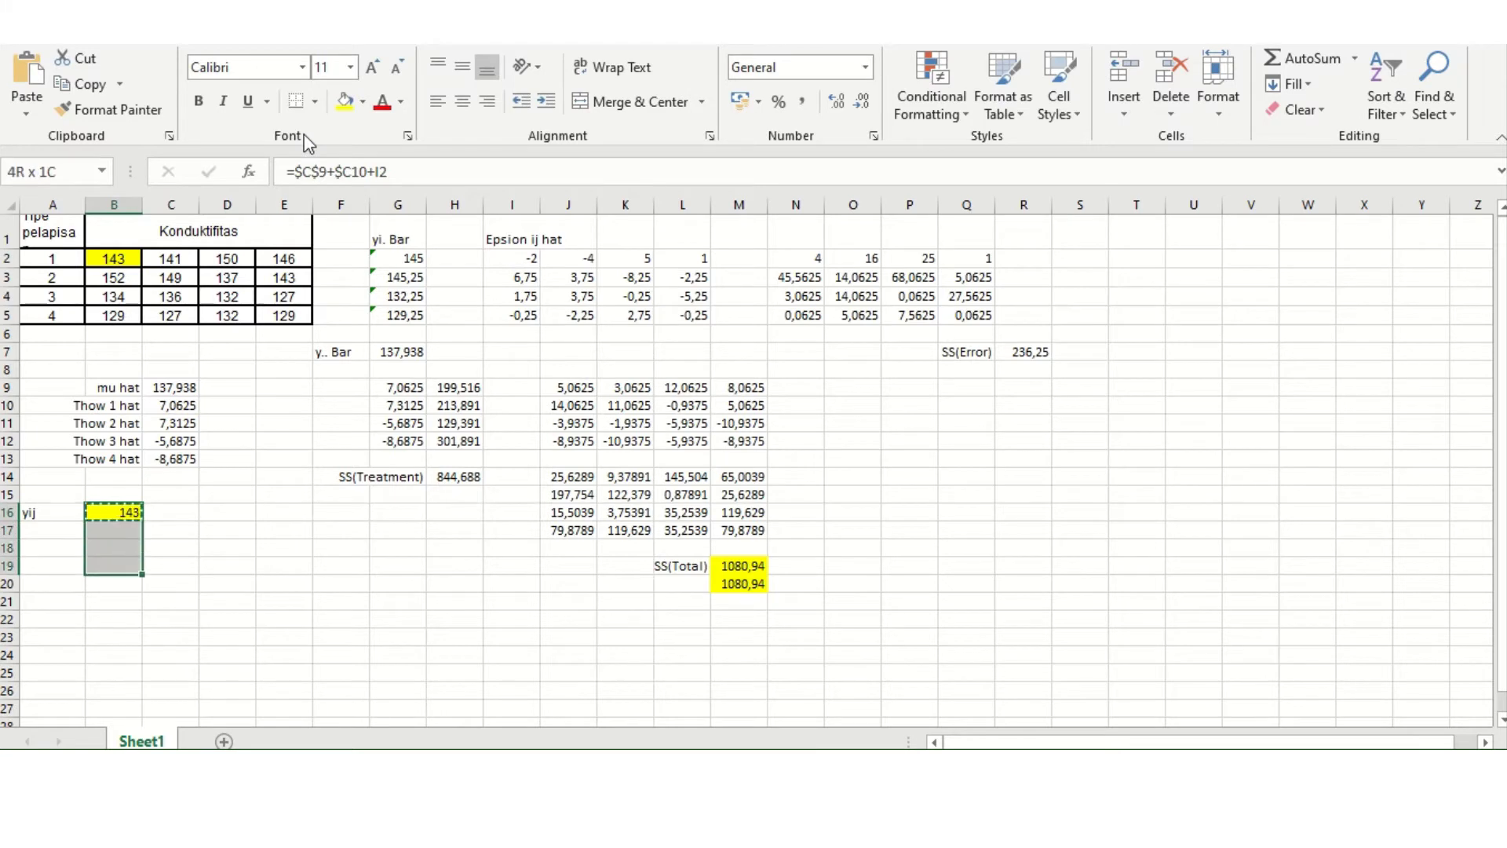
key("shift+Right")
key("shift+Right")
key("shift+Right")
key("ctrl+v")
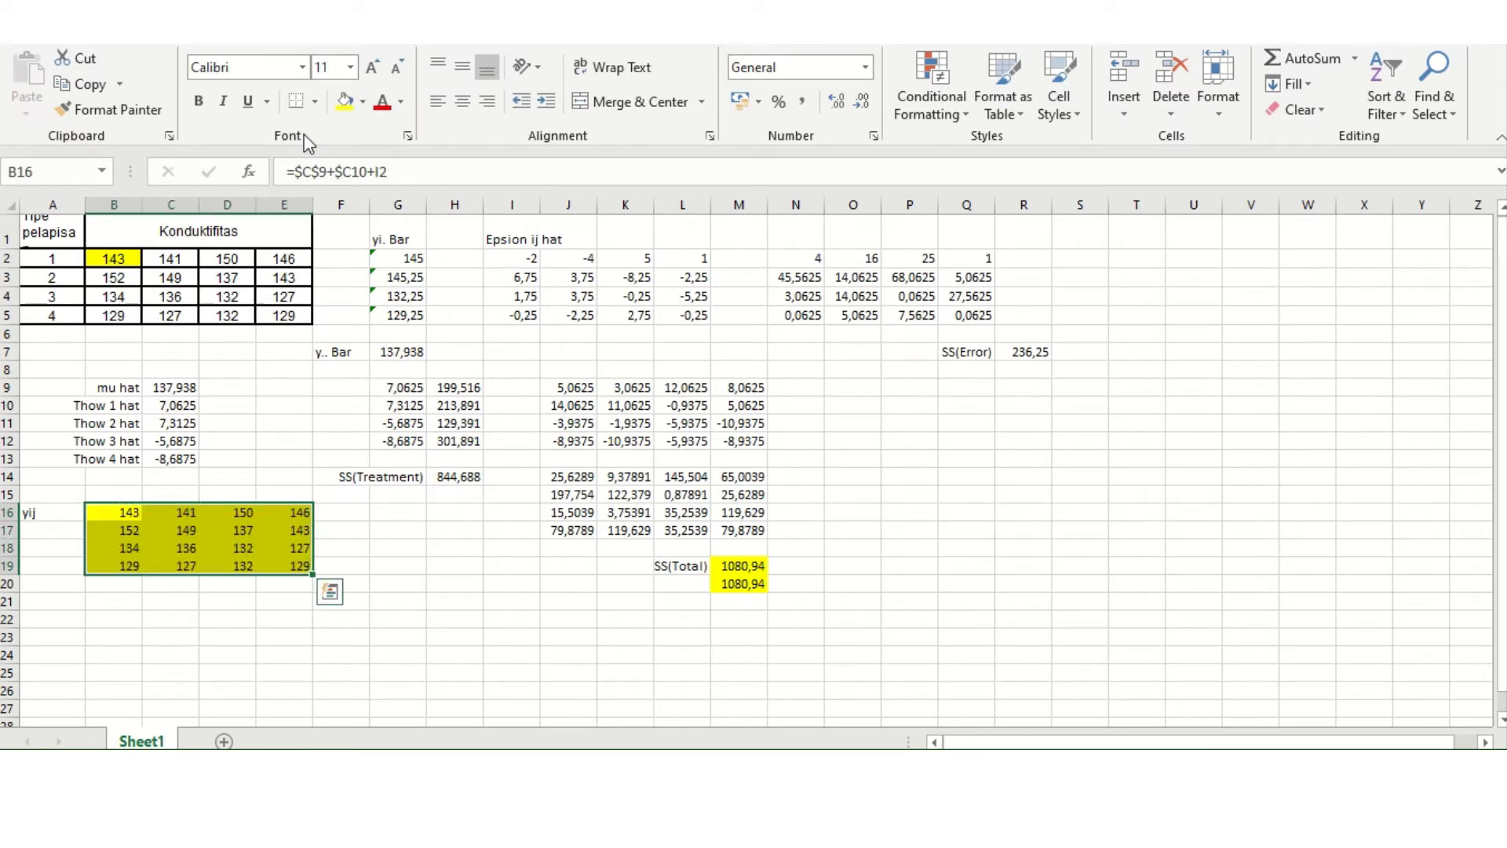
Highlight the original observations in B2:E5 with a yellow fill.
left_click(110, 262)
left_click_drag(110, 262, 267, 310)
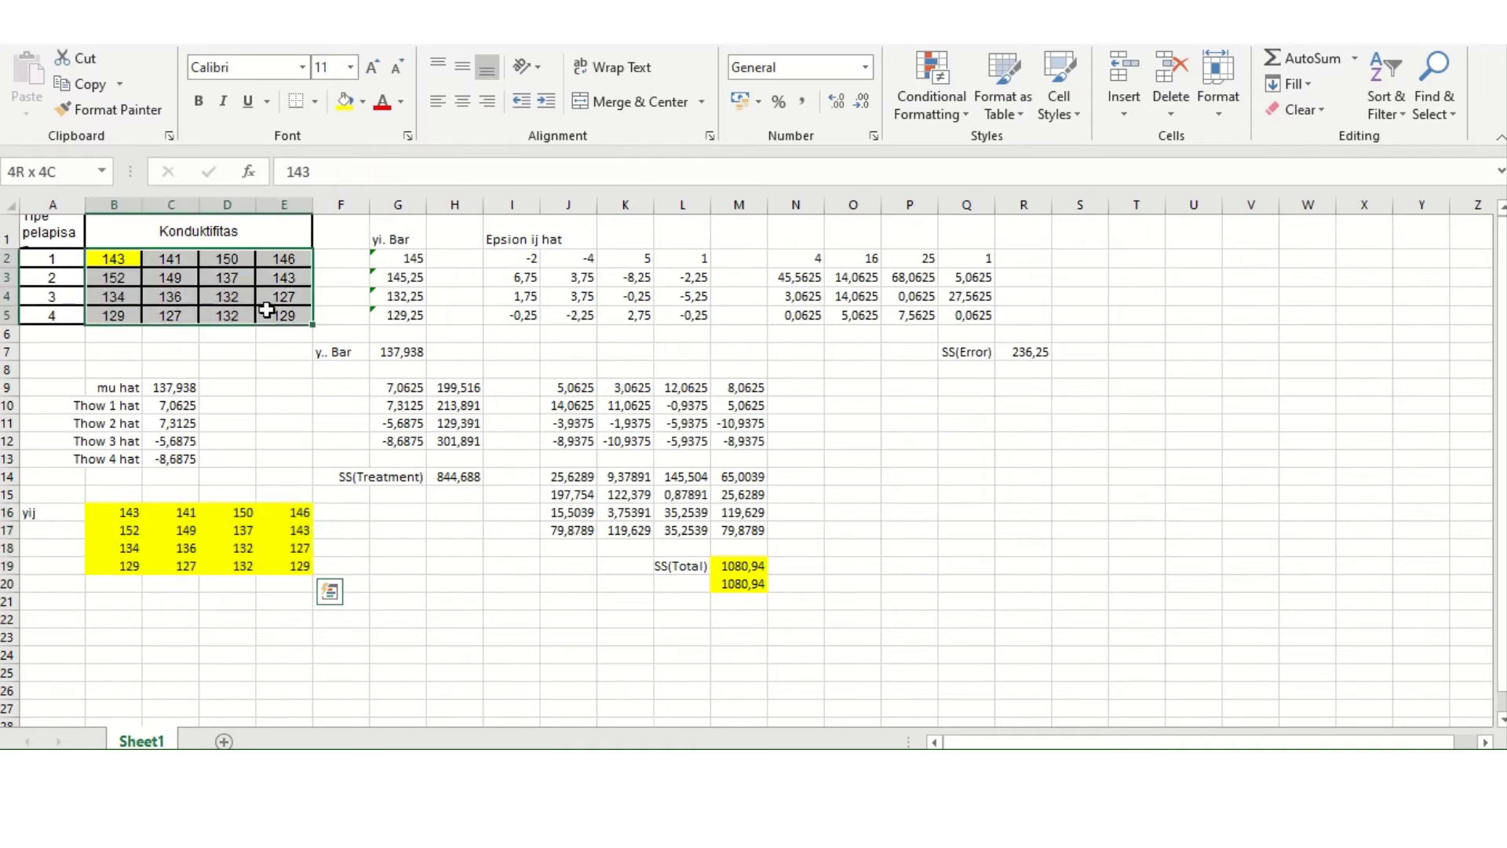
left_click(345, 100)
left_click(172, 276)
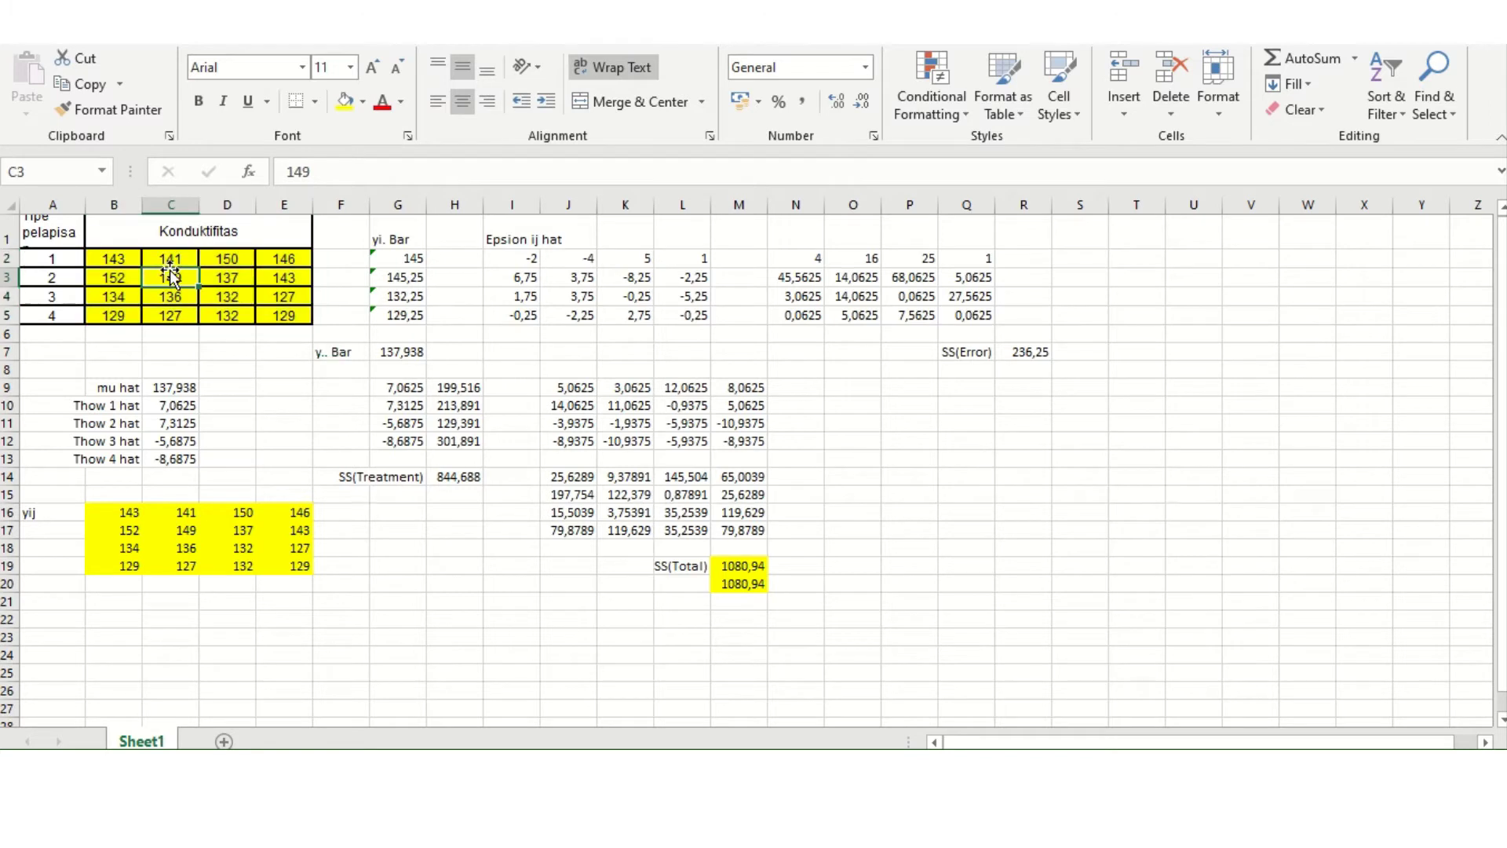
Enter by model in A17, under the yij label.
left_click(45, 532)
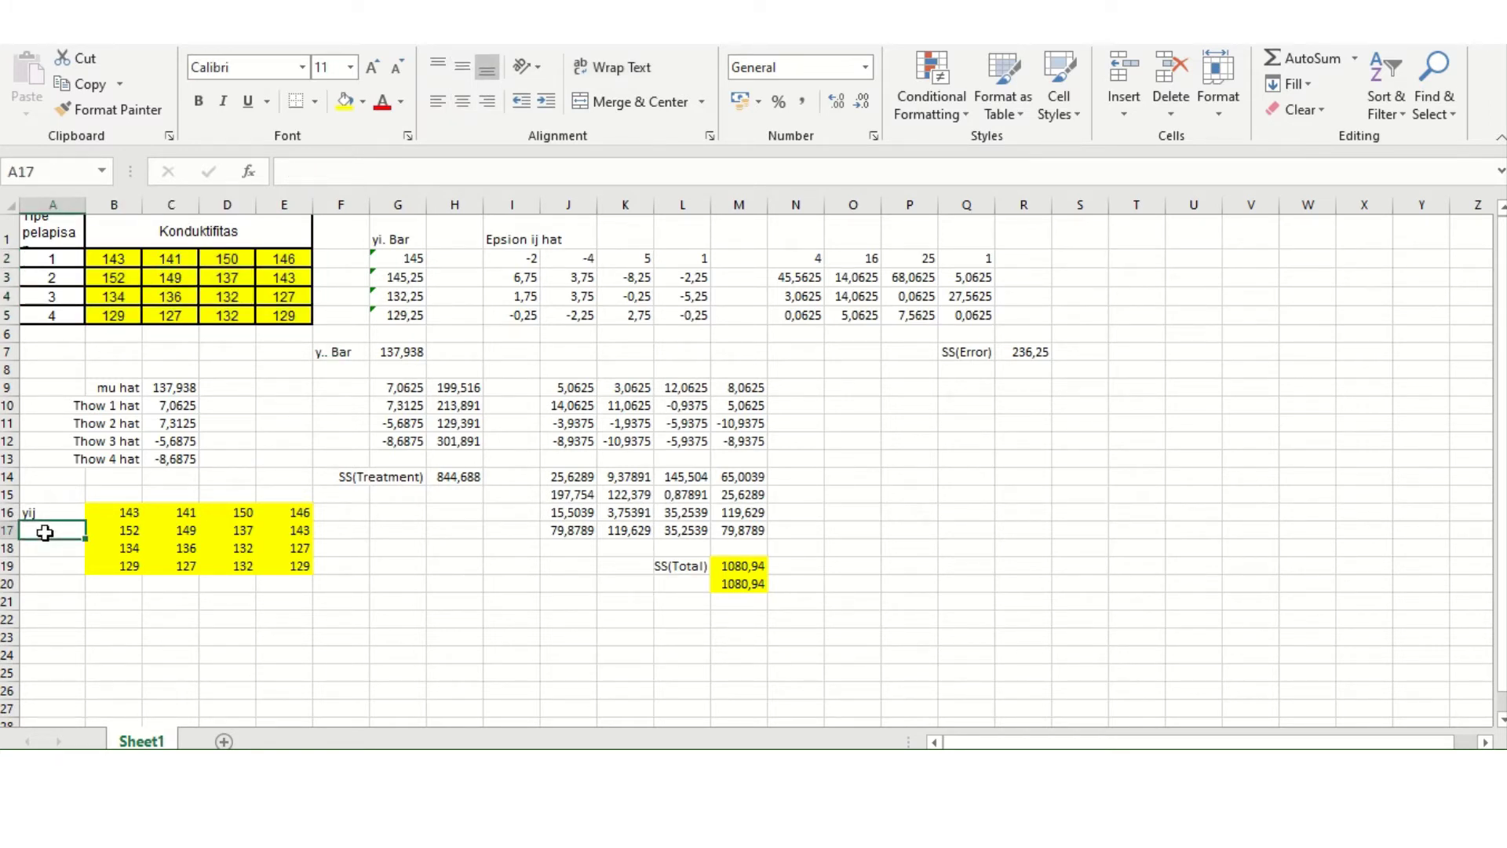
type("bay")
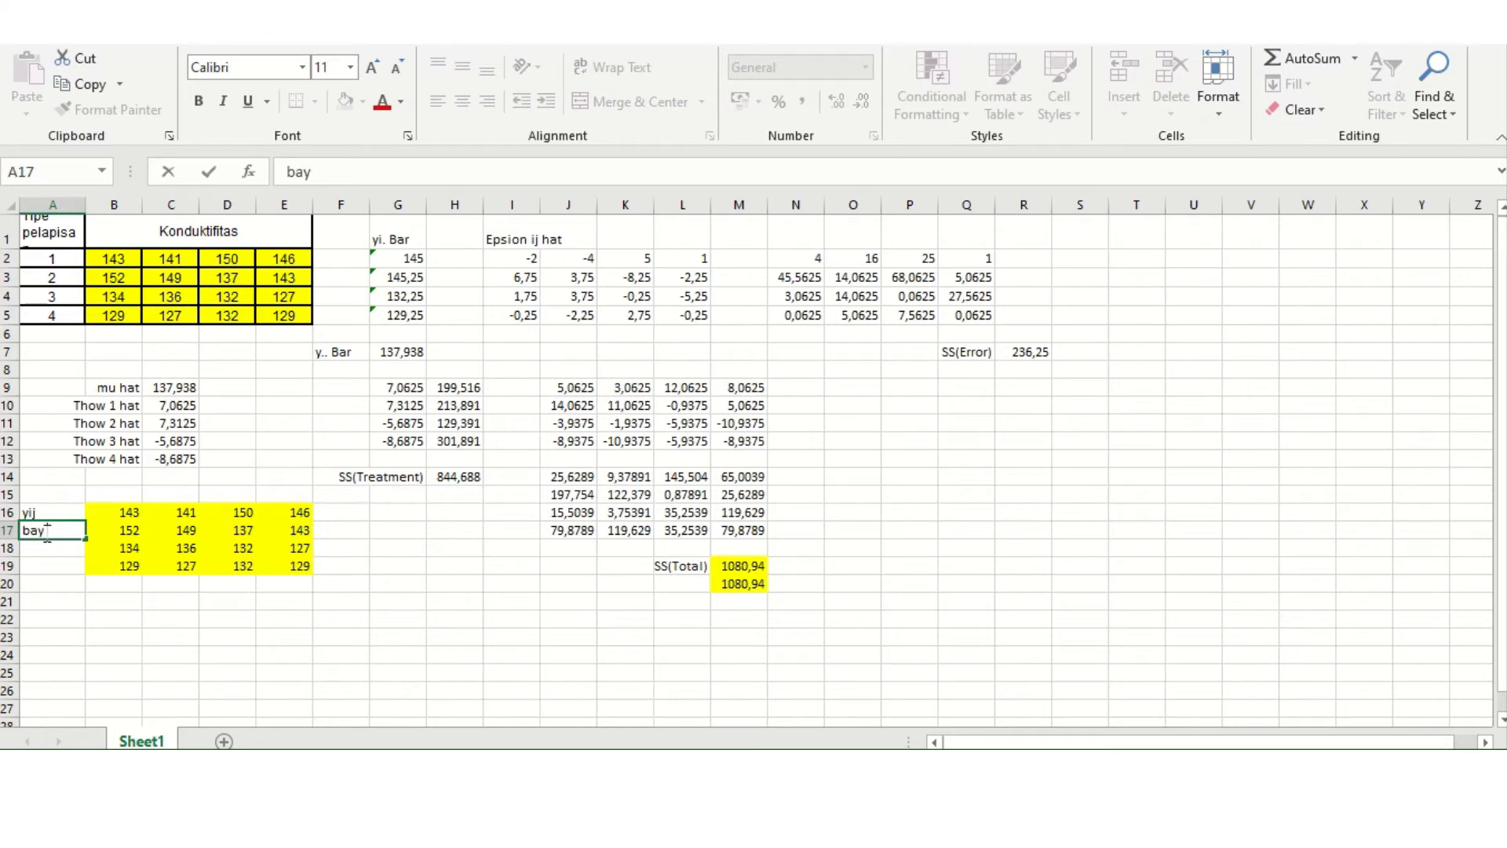
type(" model")
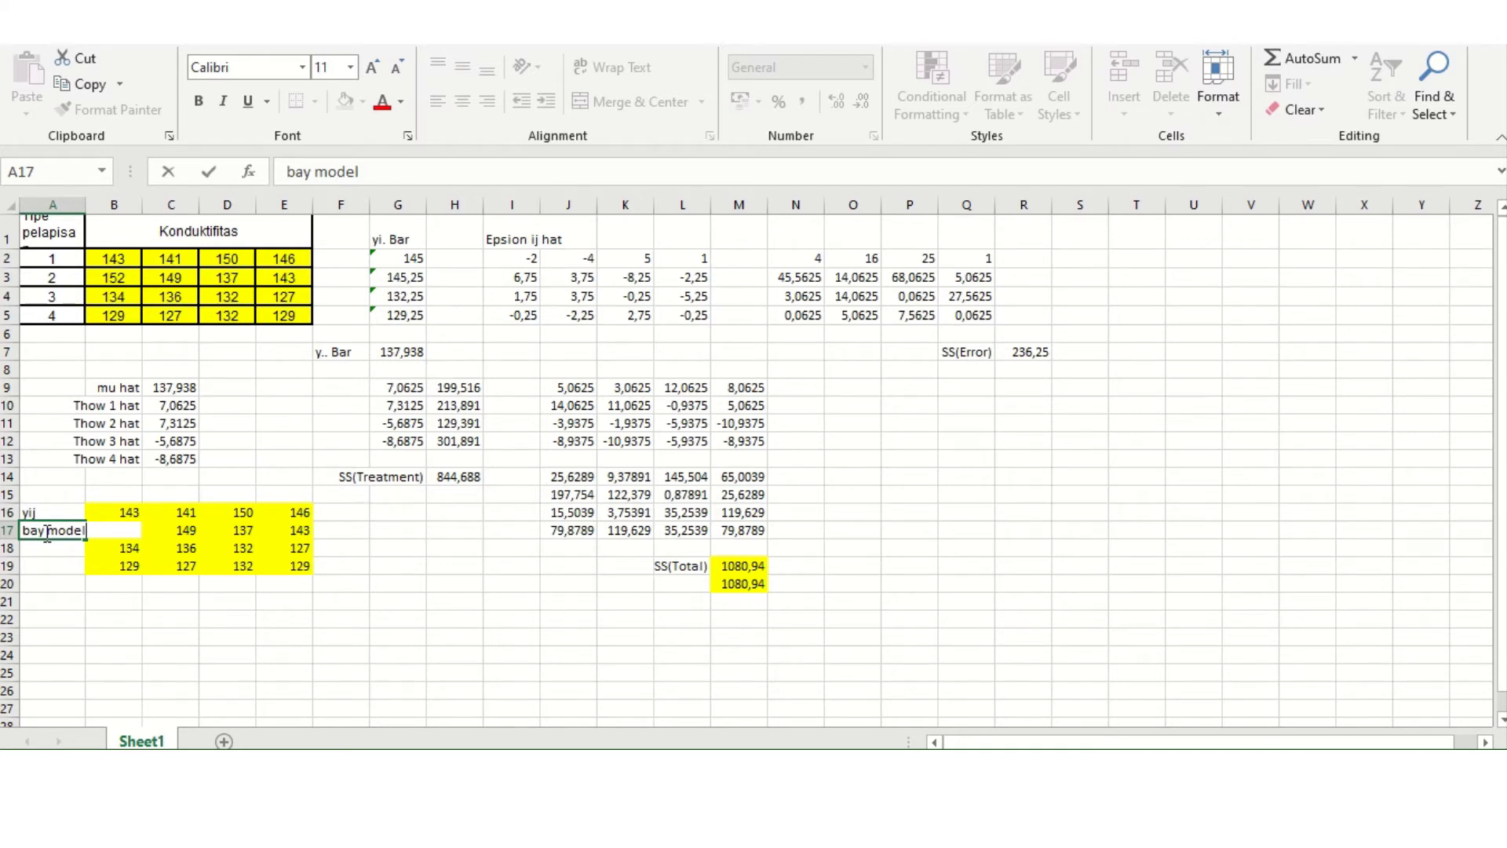
key("BackSpace")
key("BackSpace")
key("BackSpace")
key("BackSpace")
key("BackSpace")
key("BackSpace")
key("BackSpace")
key("BackSpace")
type("y model")
key("Return")
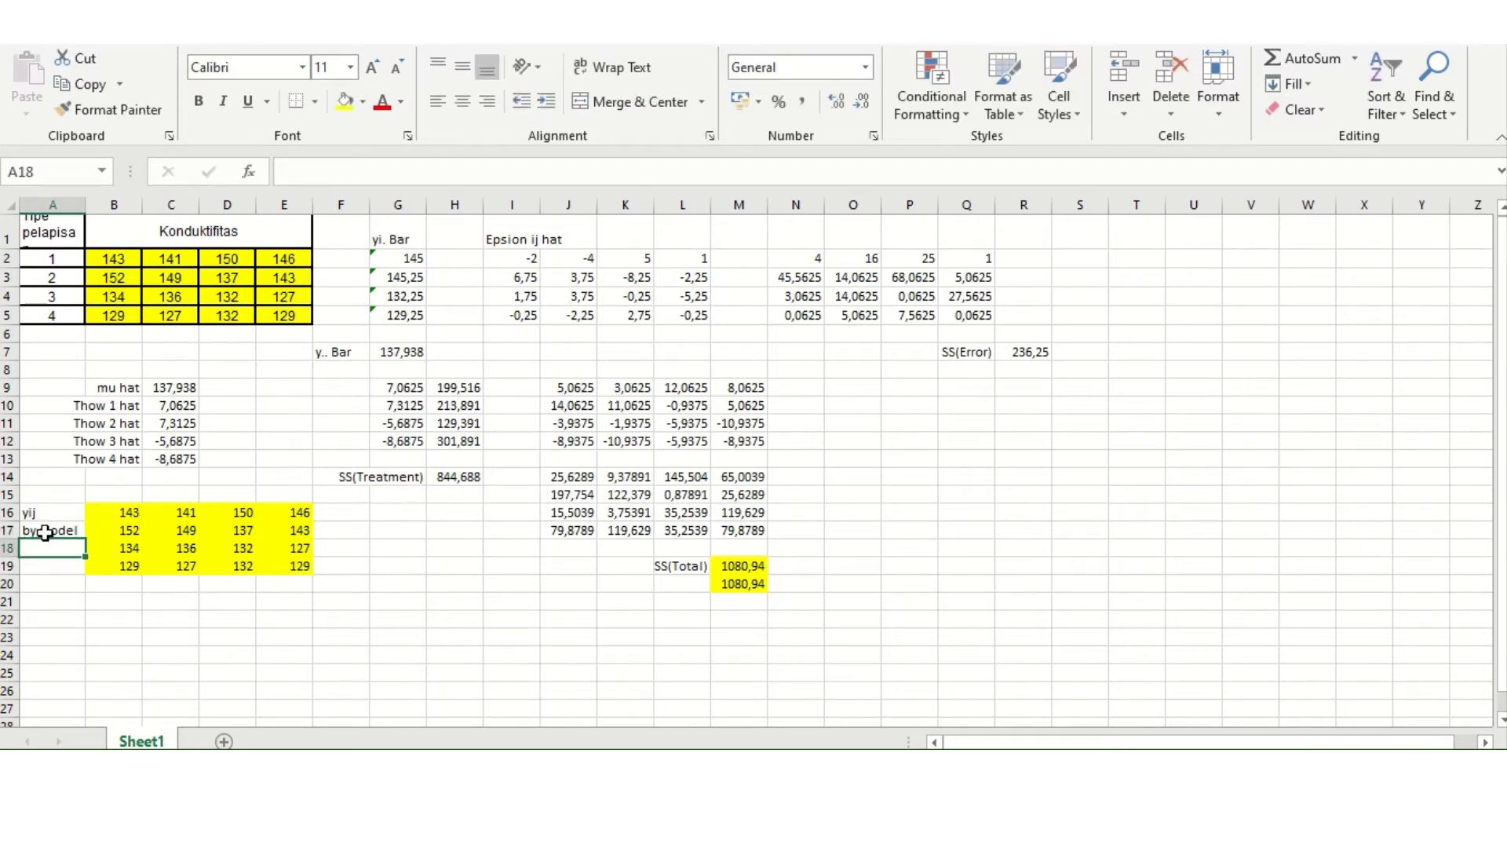
Label A21 as yij hat for the fitted values block.
key("Down")
key("Down")
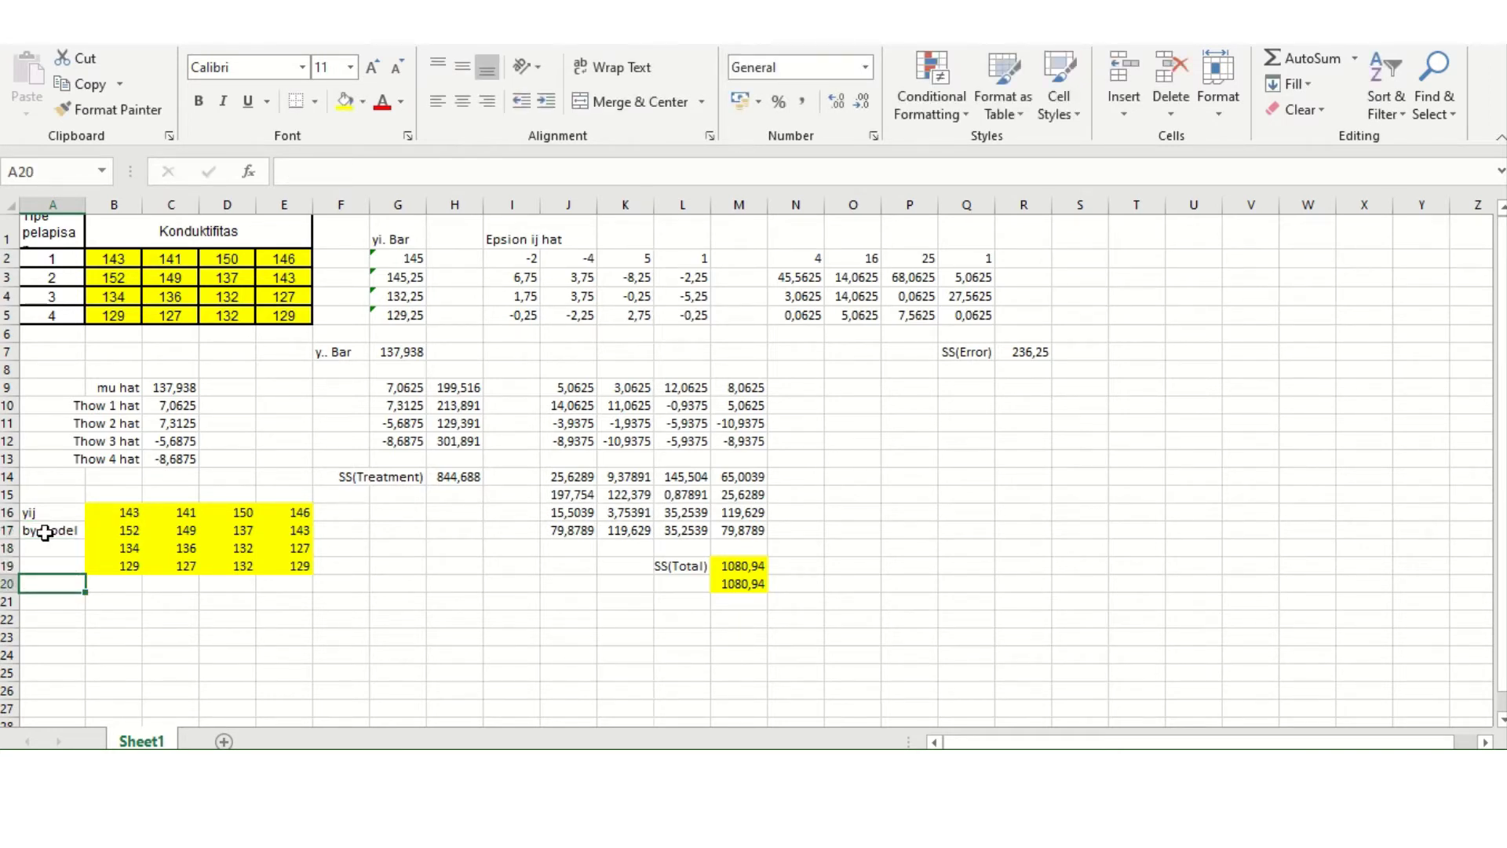
key("Down")
type("y")
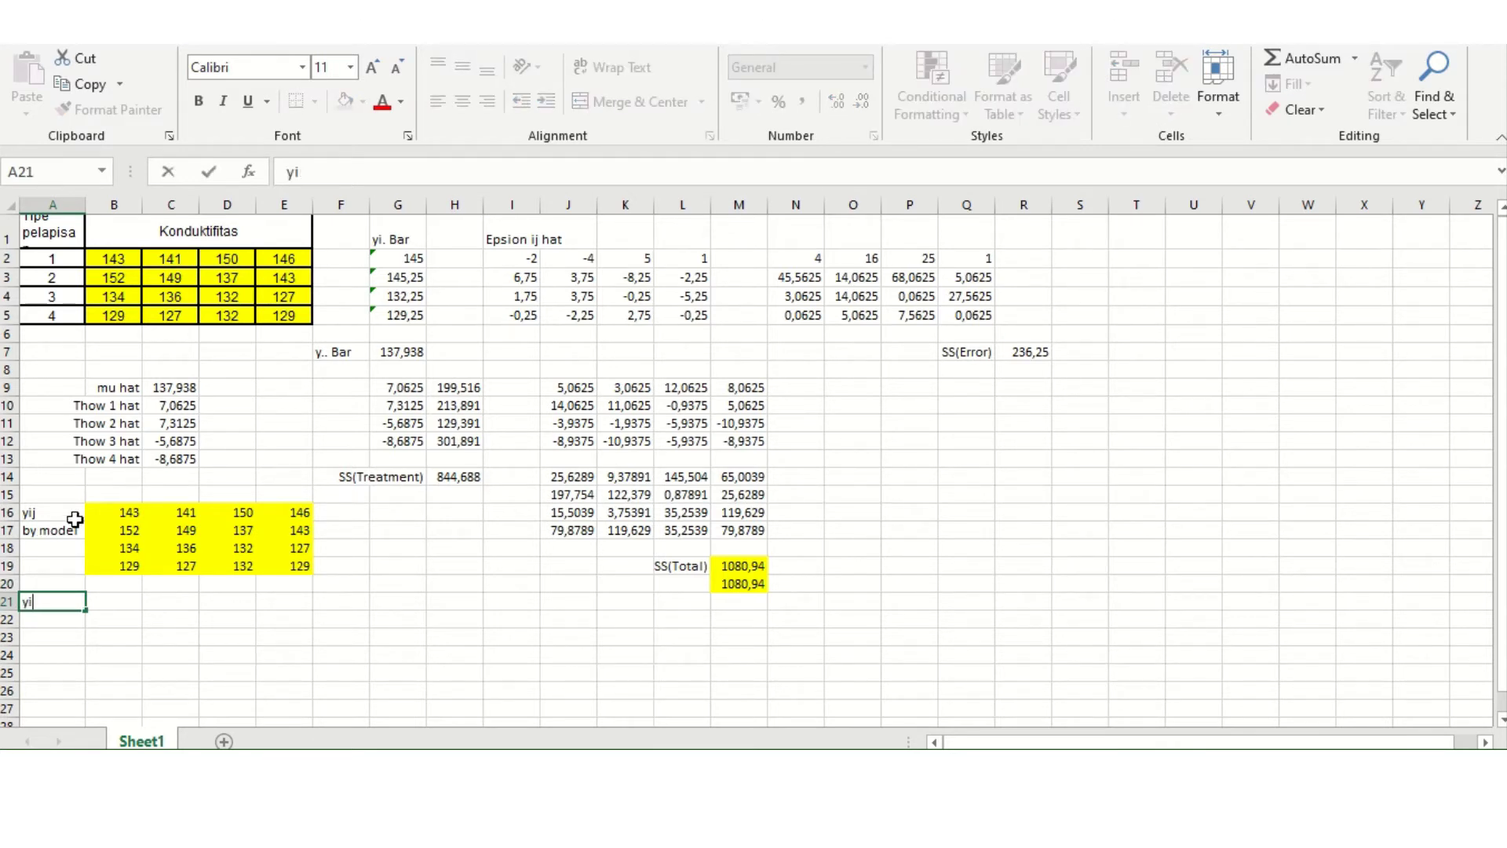
type("ij hat")
key("Return")
Enter =C9+C10 in B21 to compute the first fitted value from the mean and the first treatment effect.
key("Right")
key("Up")
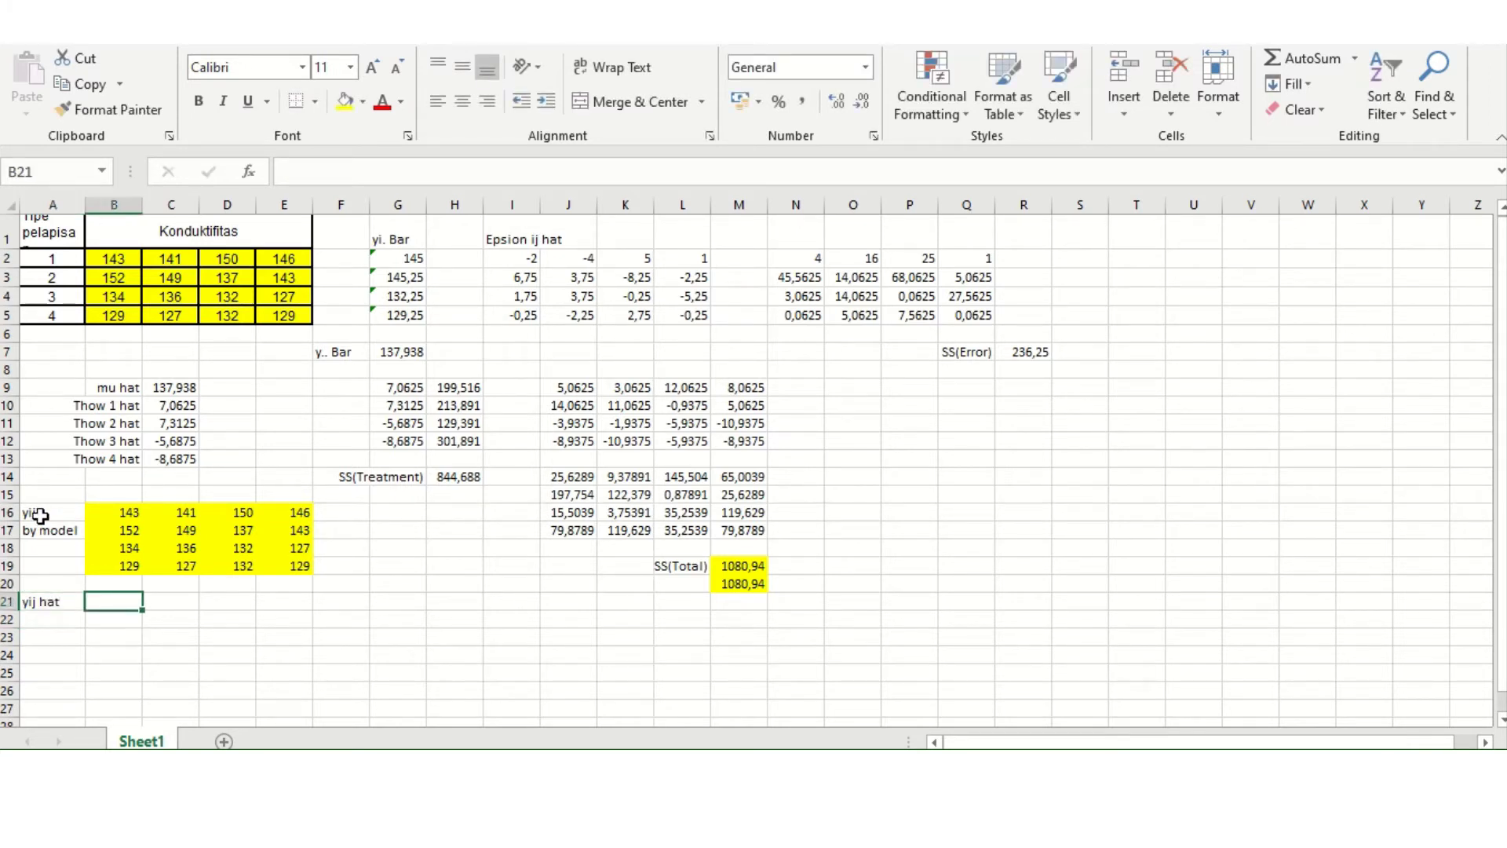
type("=")
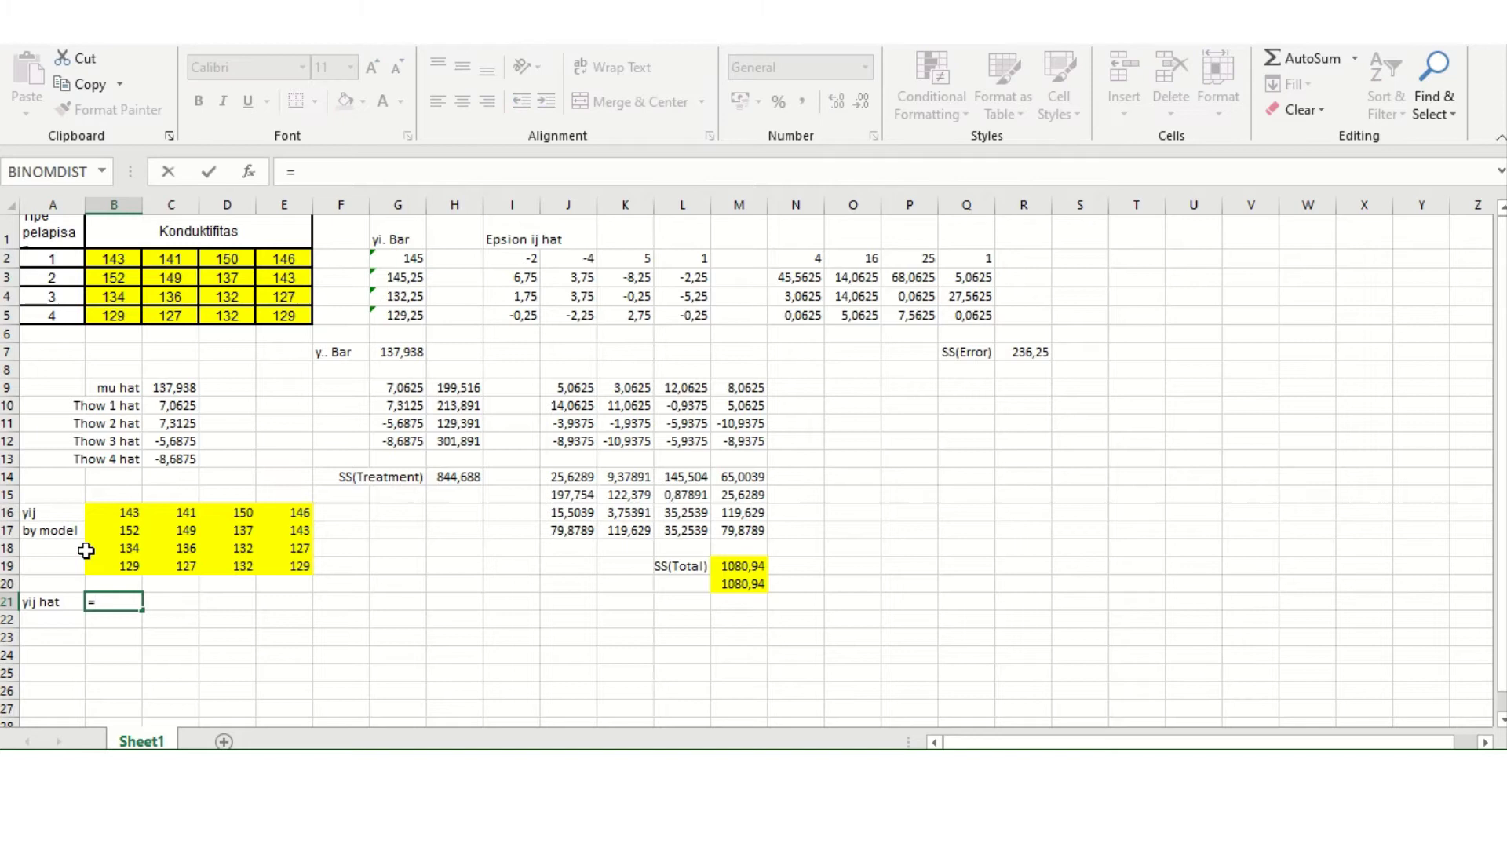
left_click(187, 386)
type("+")
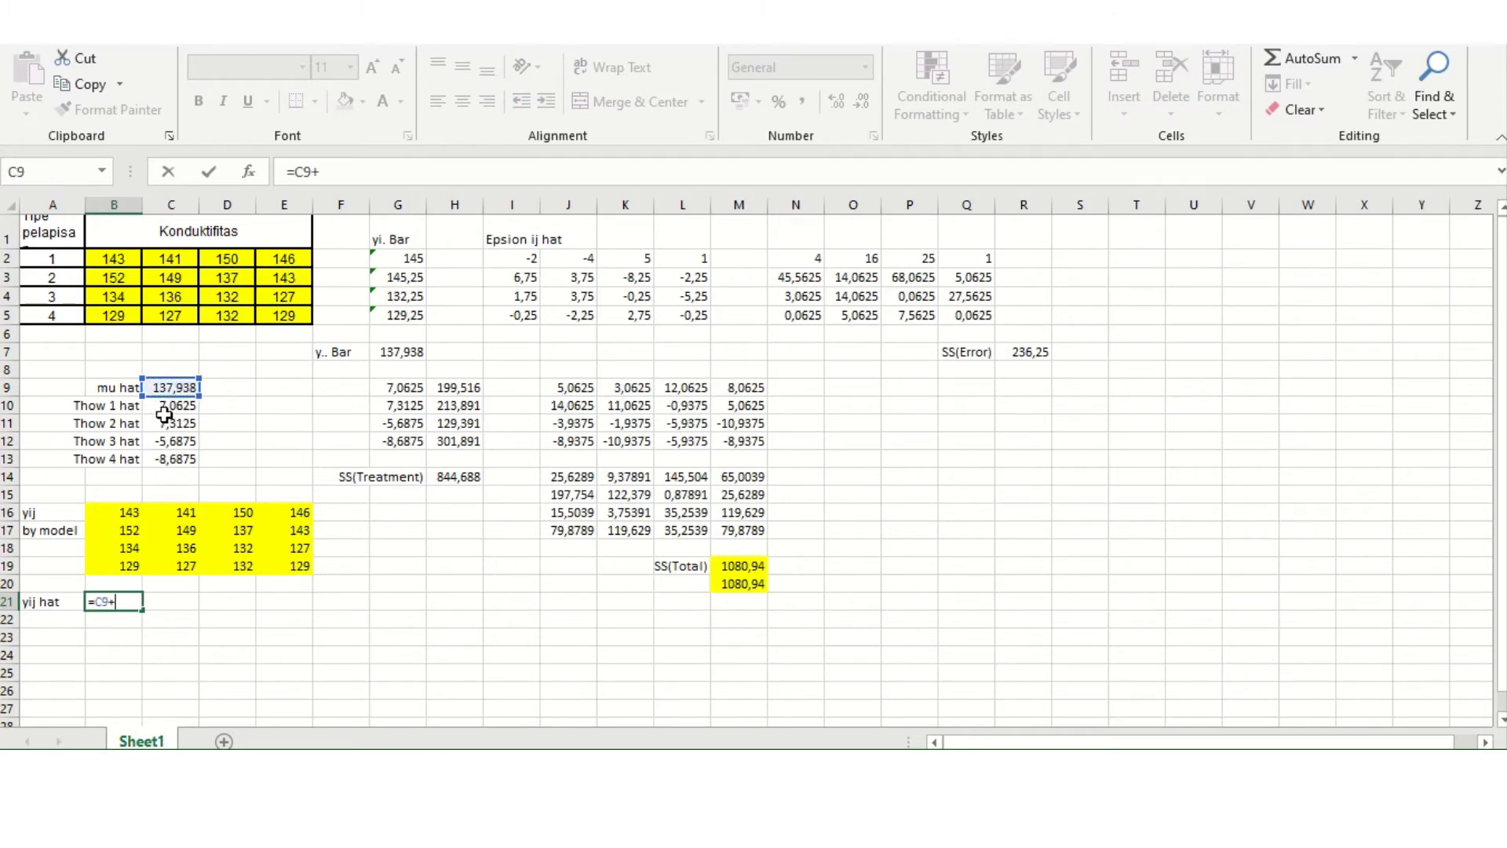
left_click(169, 407)
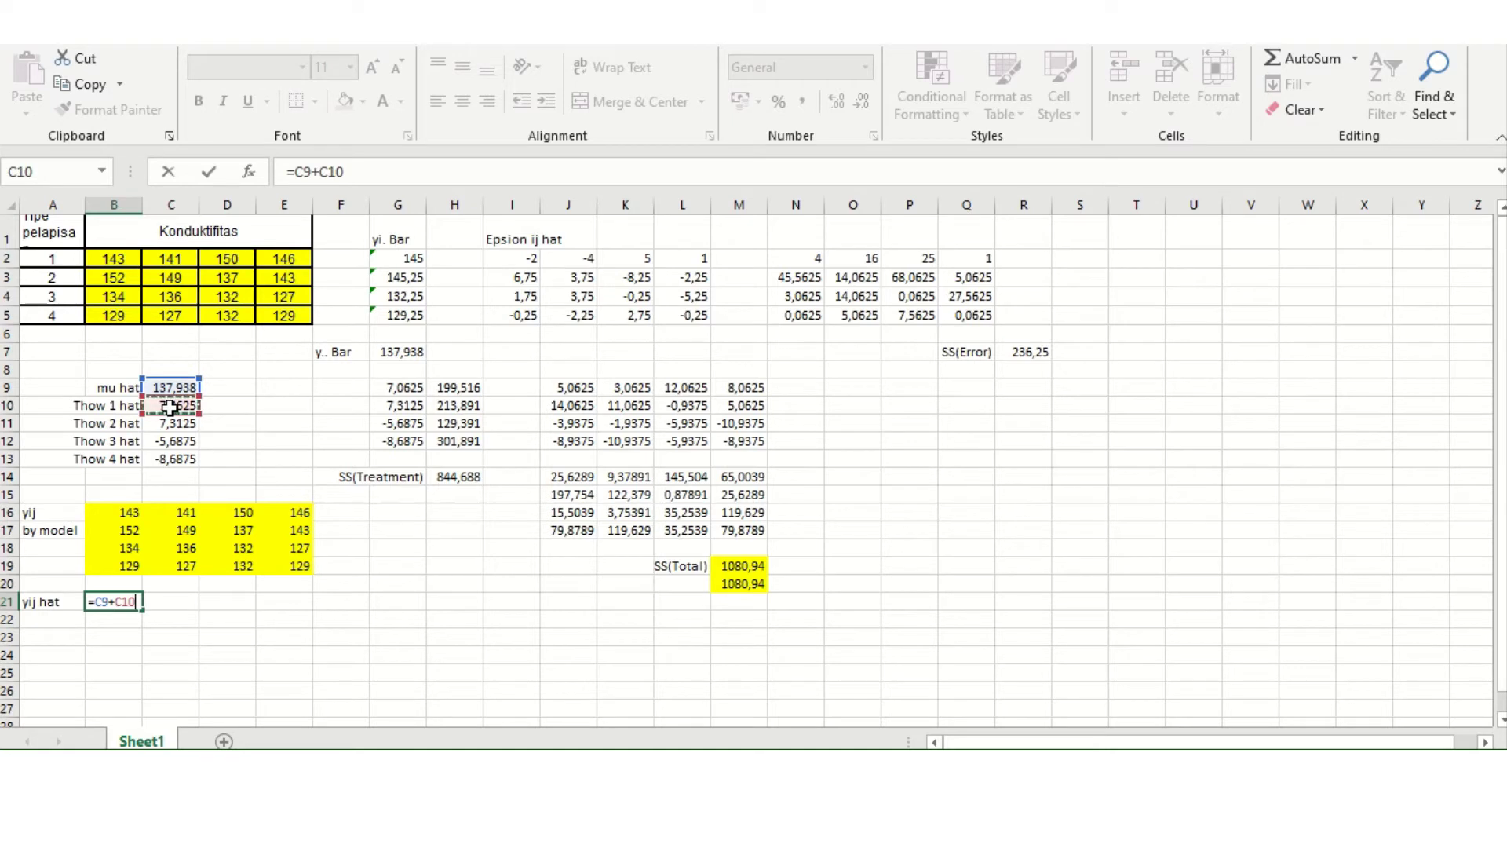
key("Return")
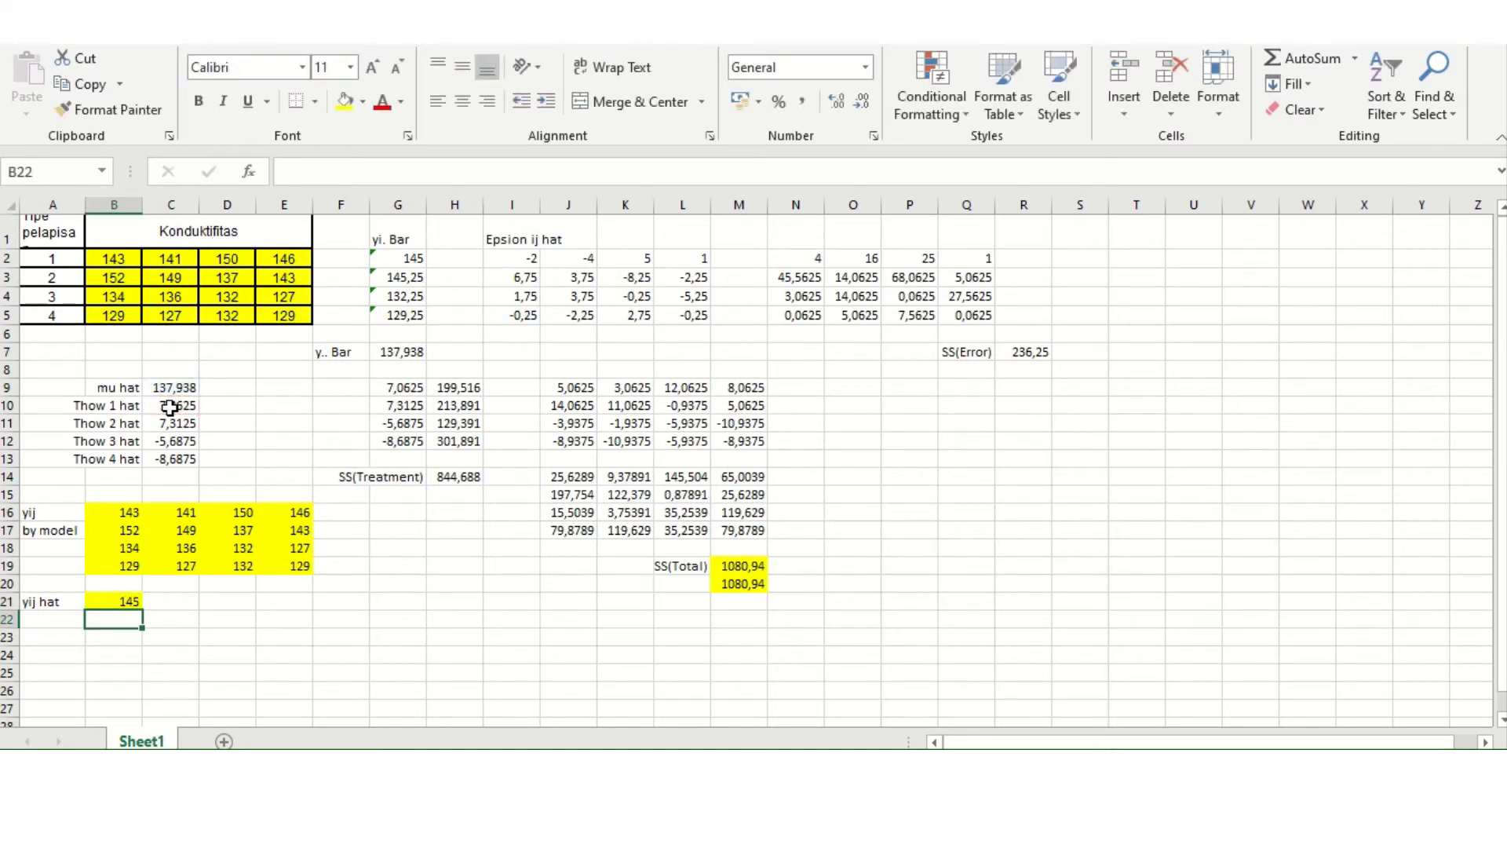
Change the formula in B21 to =$C$9+$C10, fixing the mean cell and the treatment effect column.
key("Up")
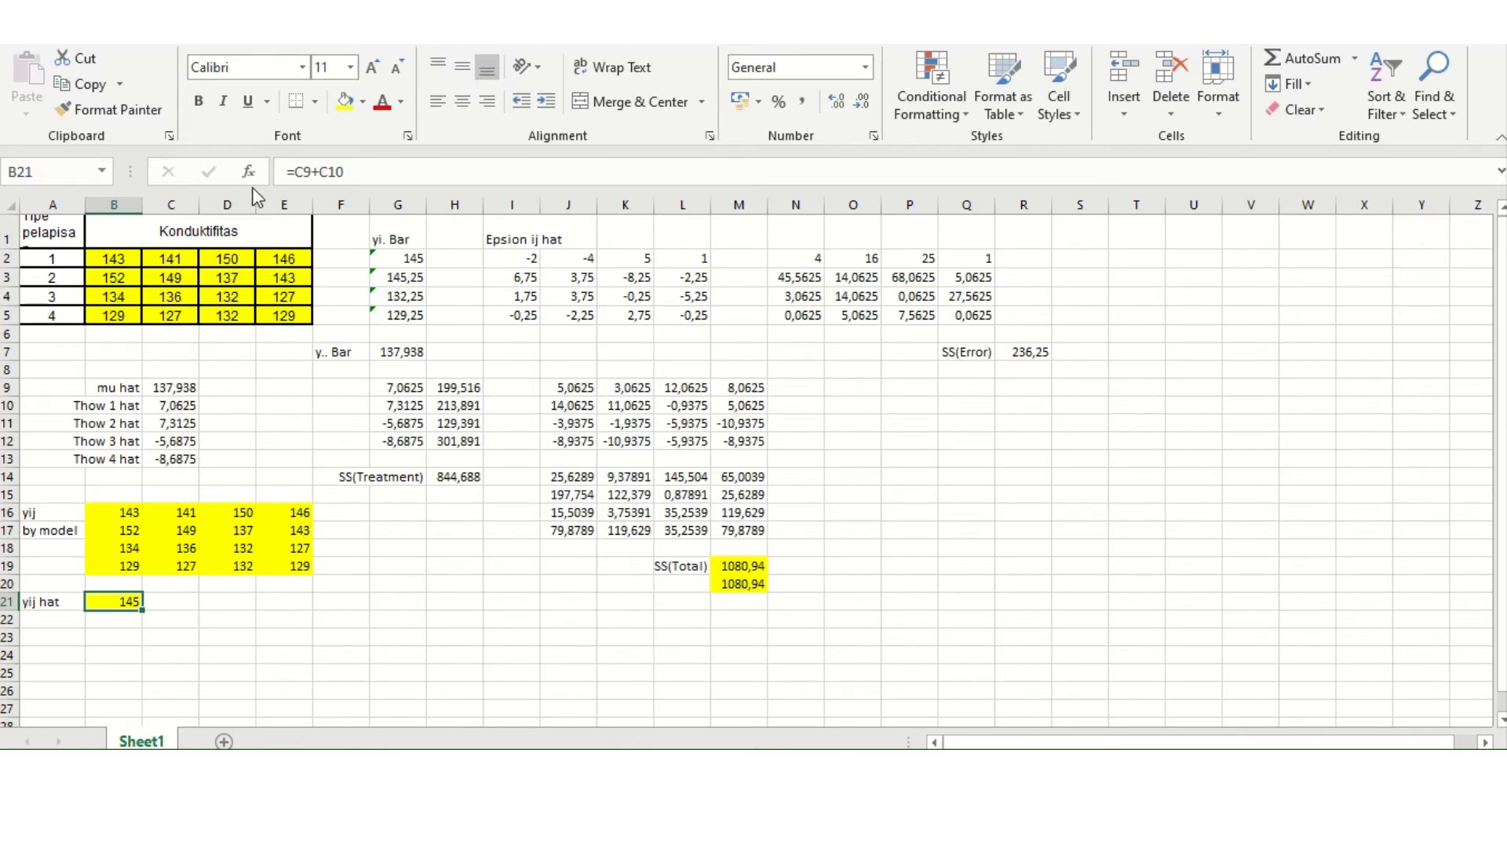
left_click(302, 172)
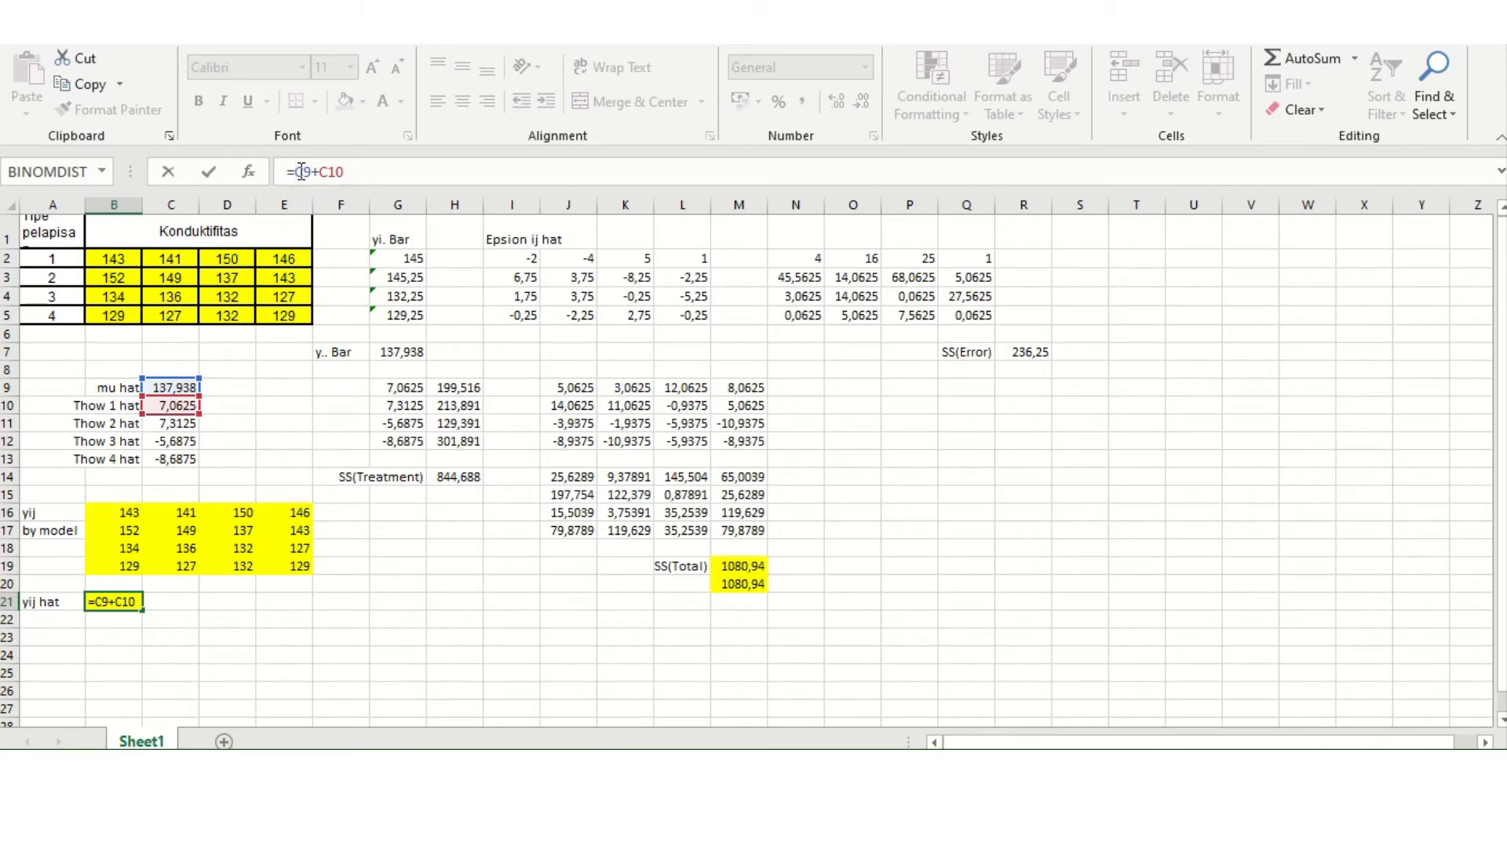
key("F4")
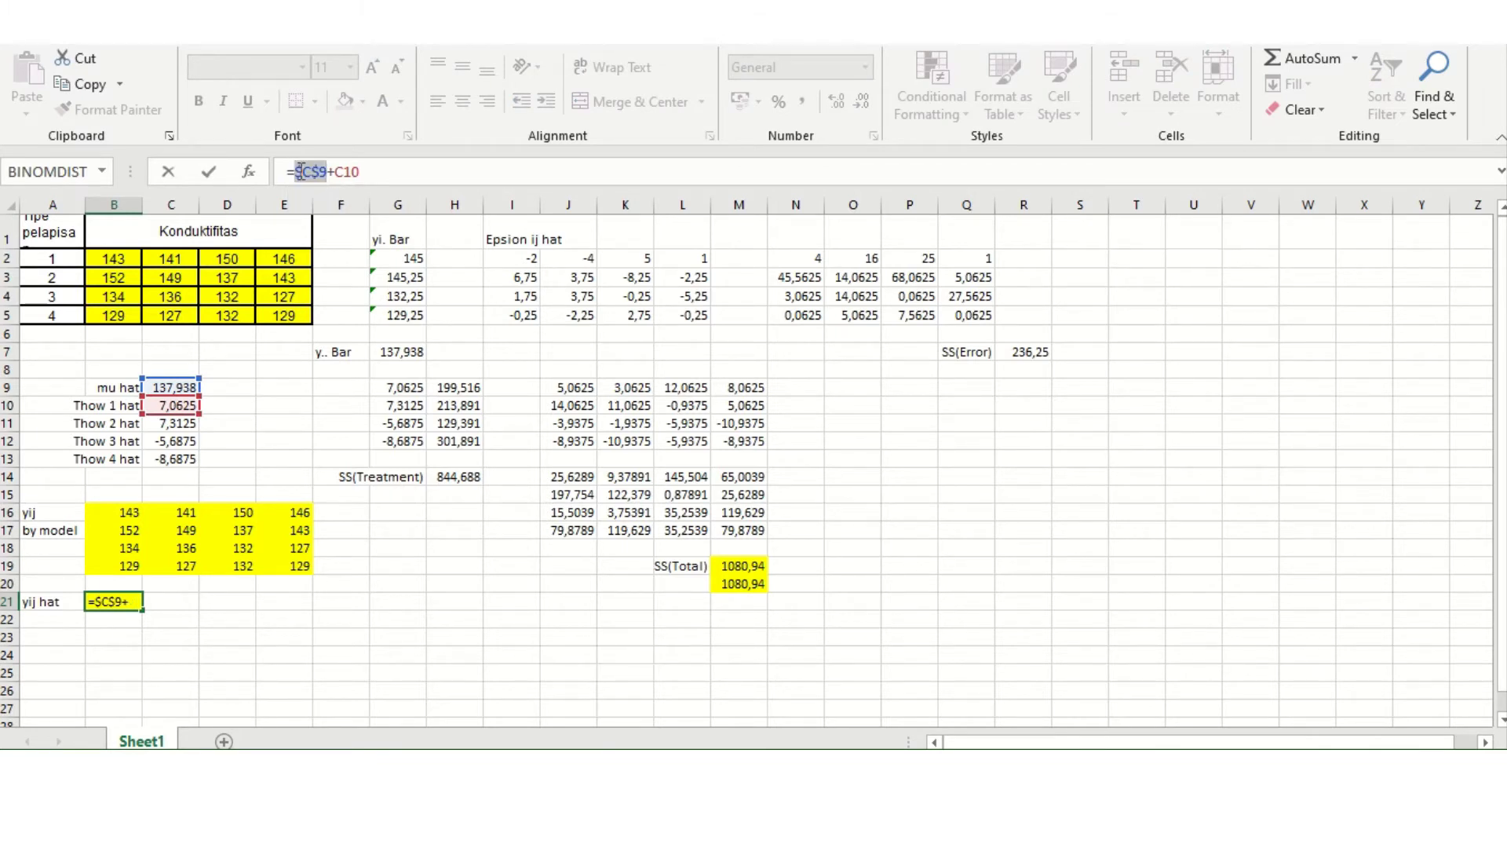
left_click(336, 171)
type("$")
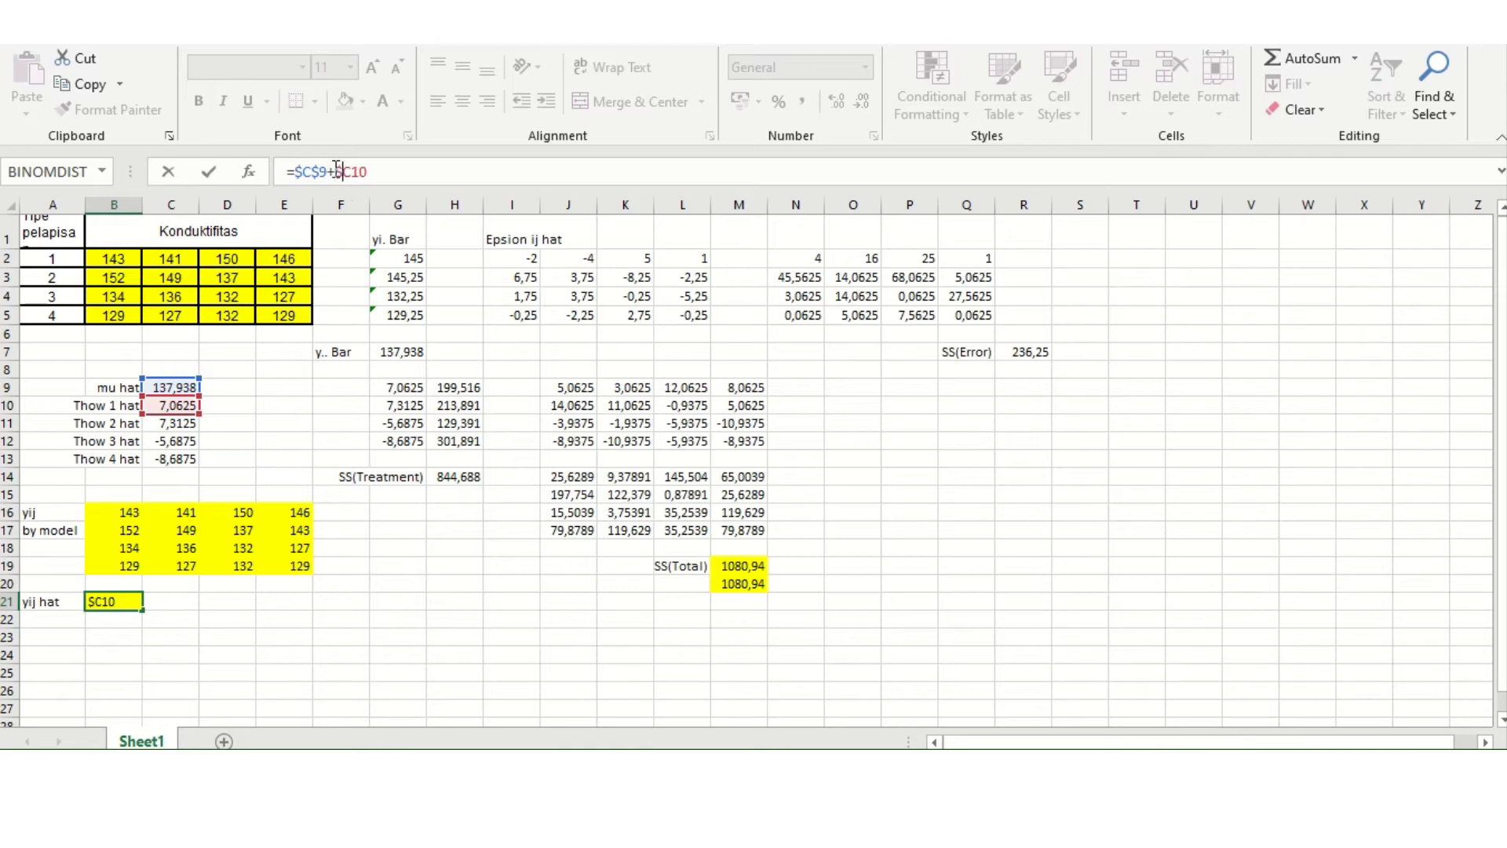
key("ctrl+Return")
Copy the B21 formula across B21:E24 to fill in the fitted values for all four coating types.
key("ctrl+c")
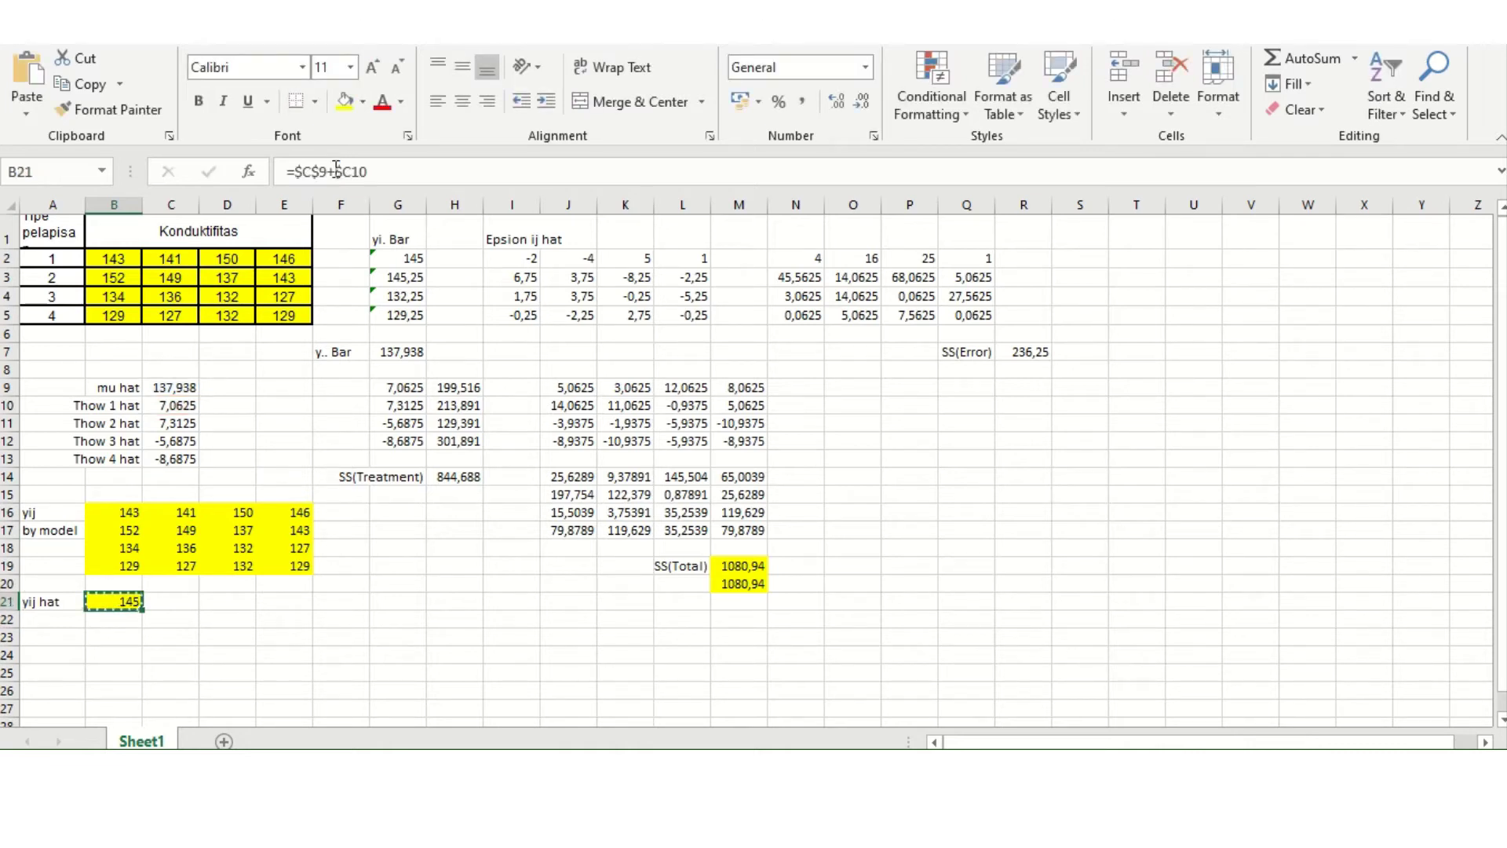
key("shift+Right")
key("shift+Right")
key("shift+Right")
key("shift+Down")
key("shift+Down")
key("shift+Down")
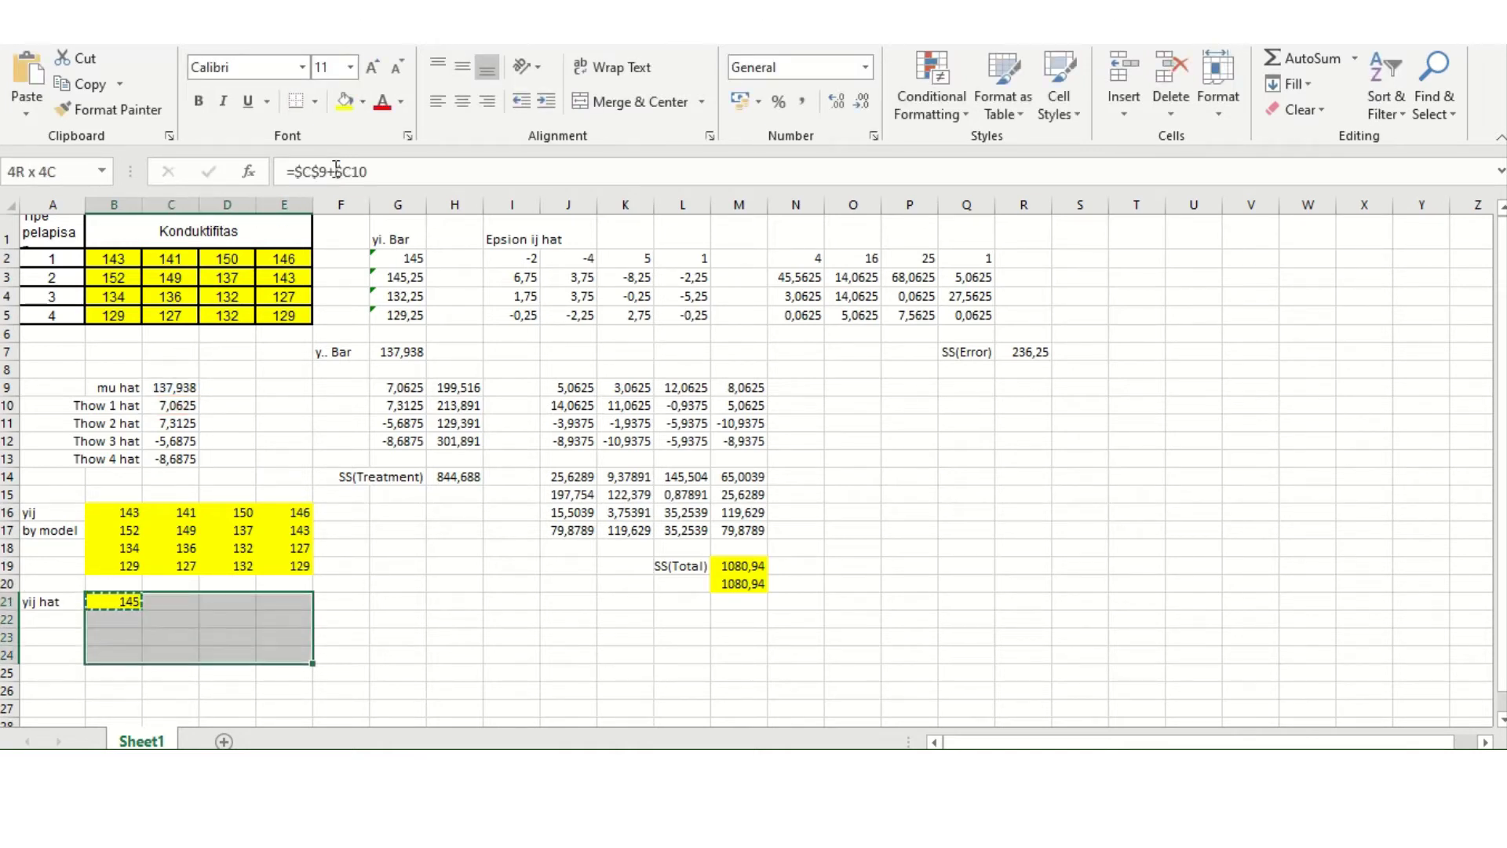
key("ctrl+v")
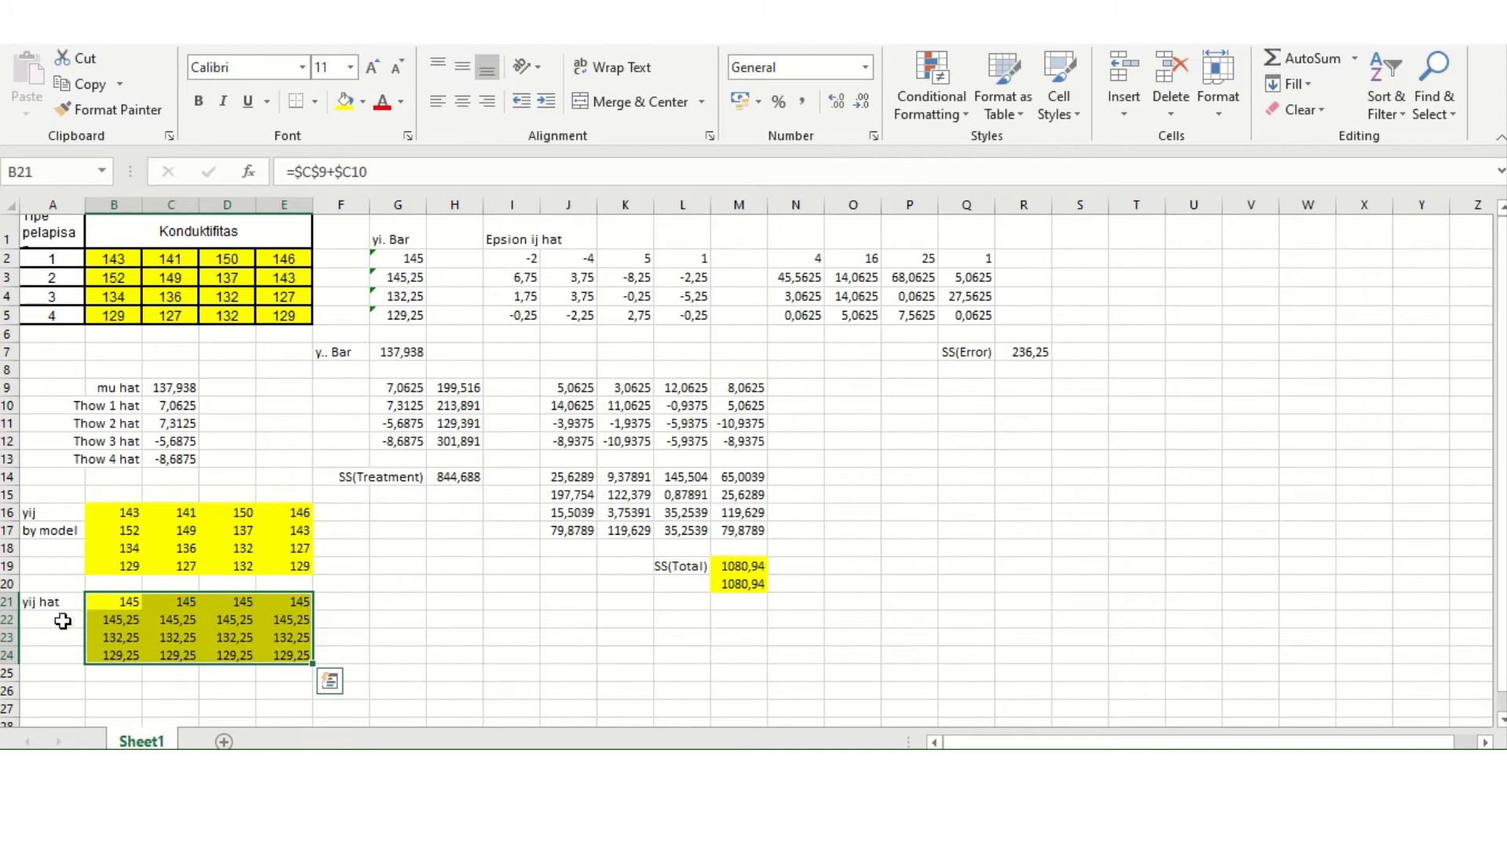
left_click(34, 603)
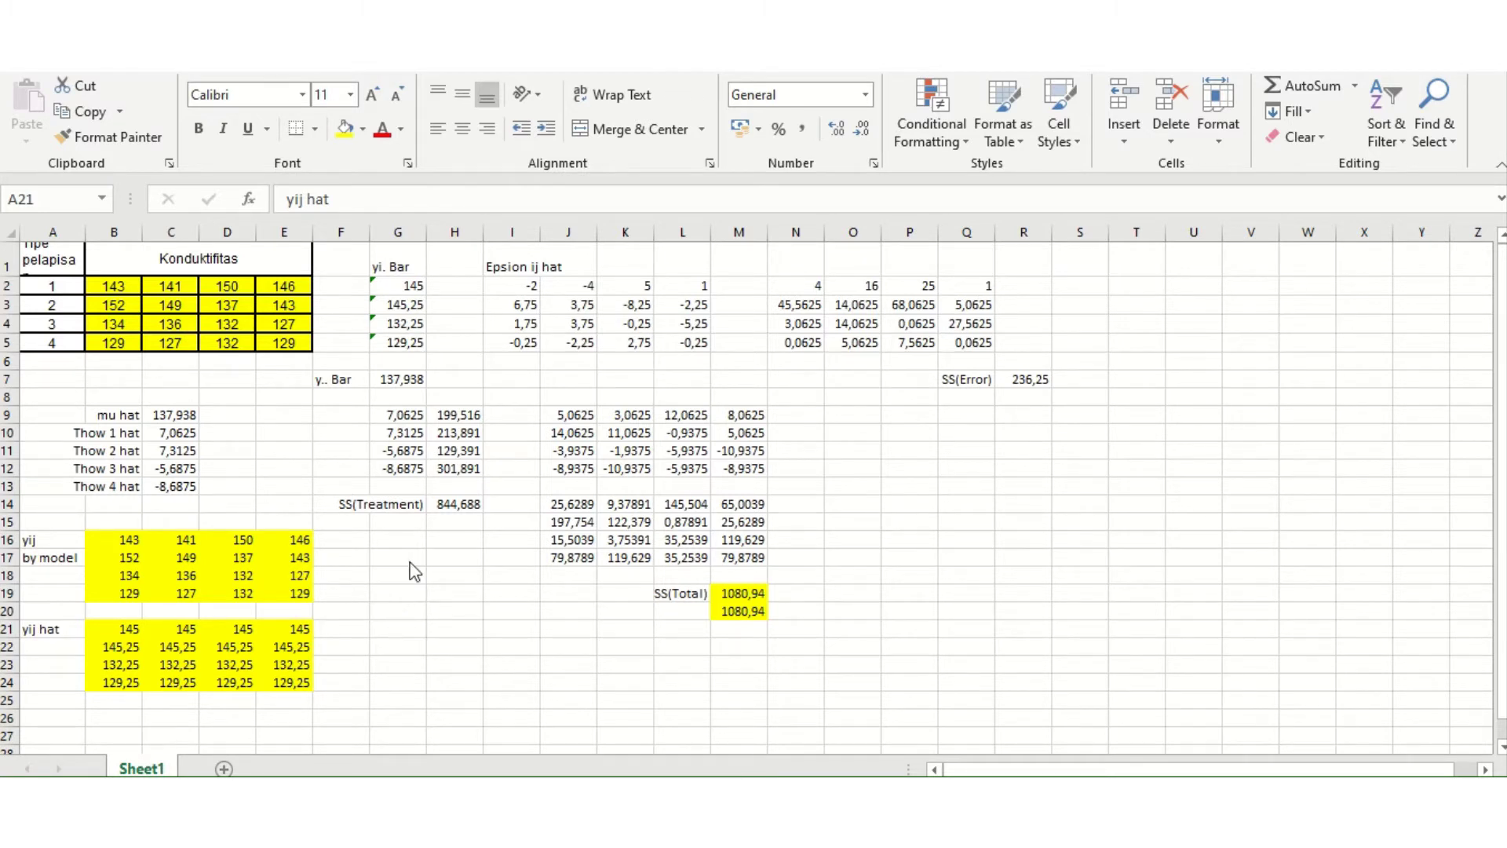
Enter the title ANOVA in G21.
left_click(400, 612)
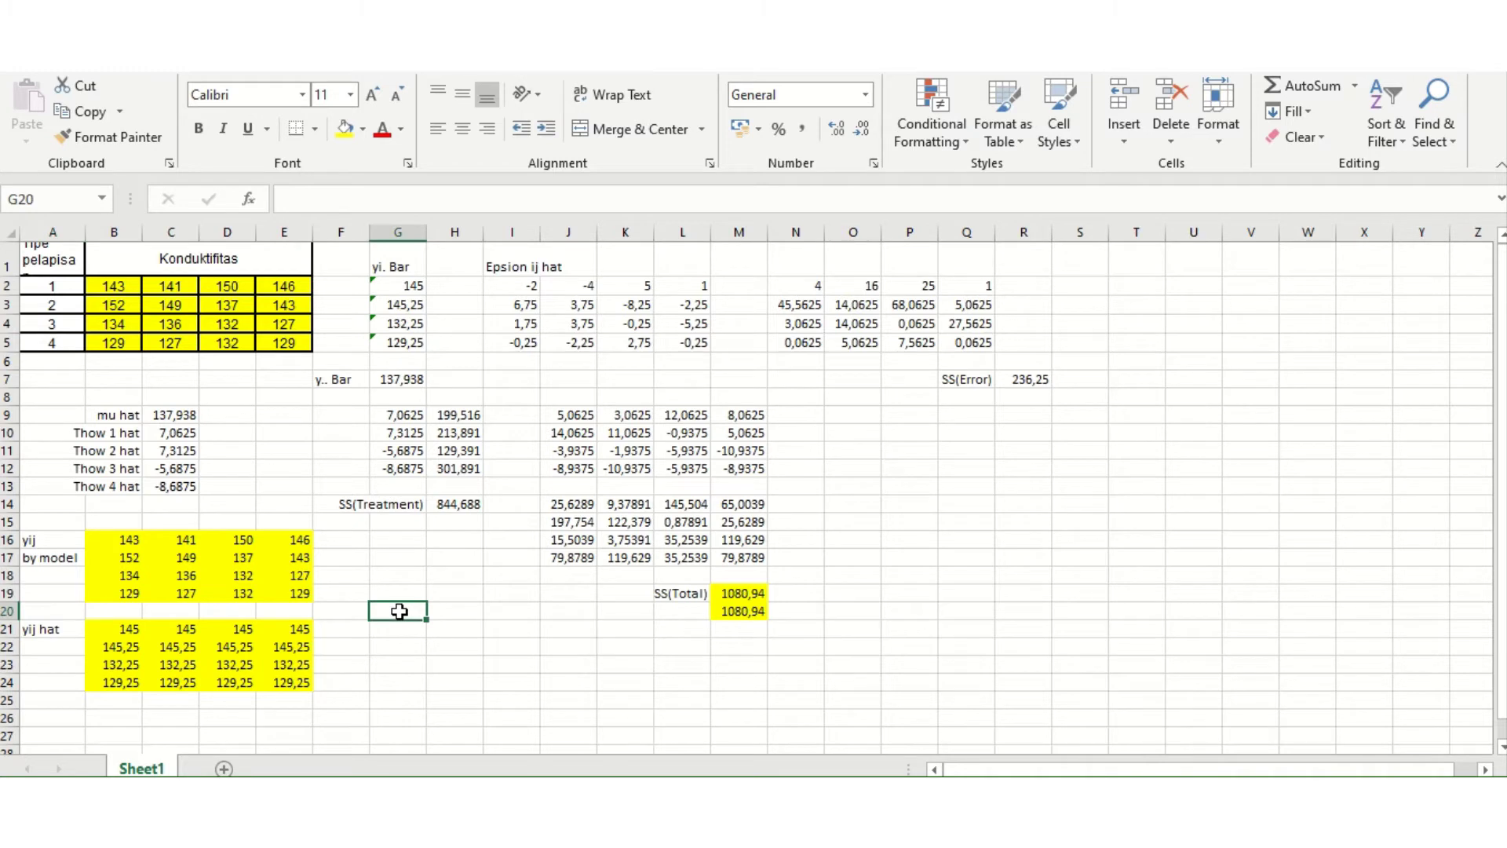
key("Down")
type("A")
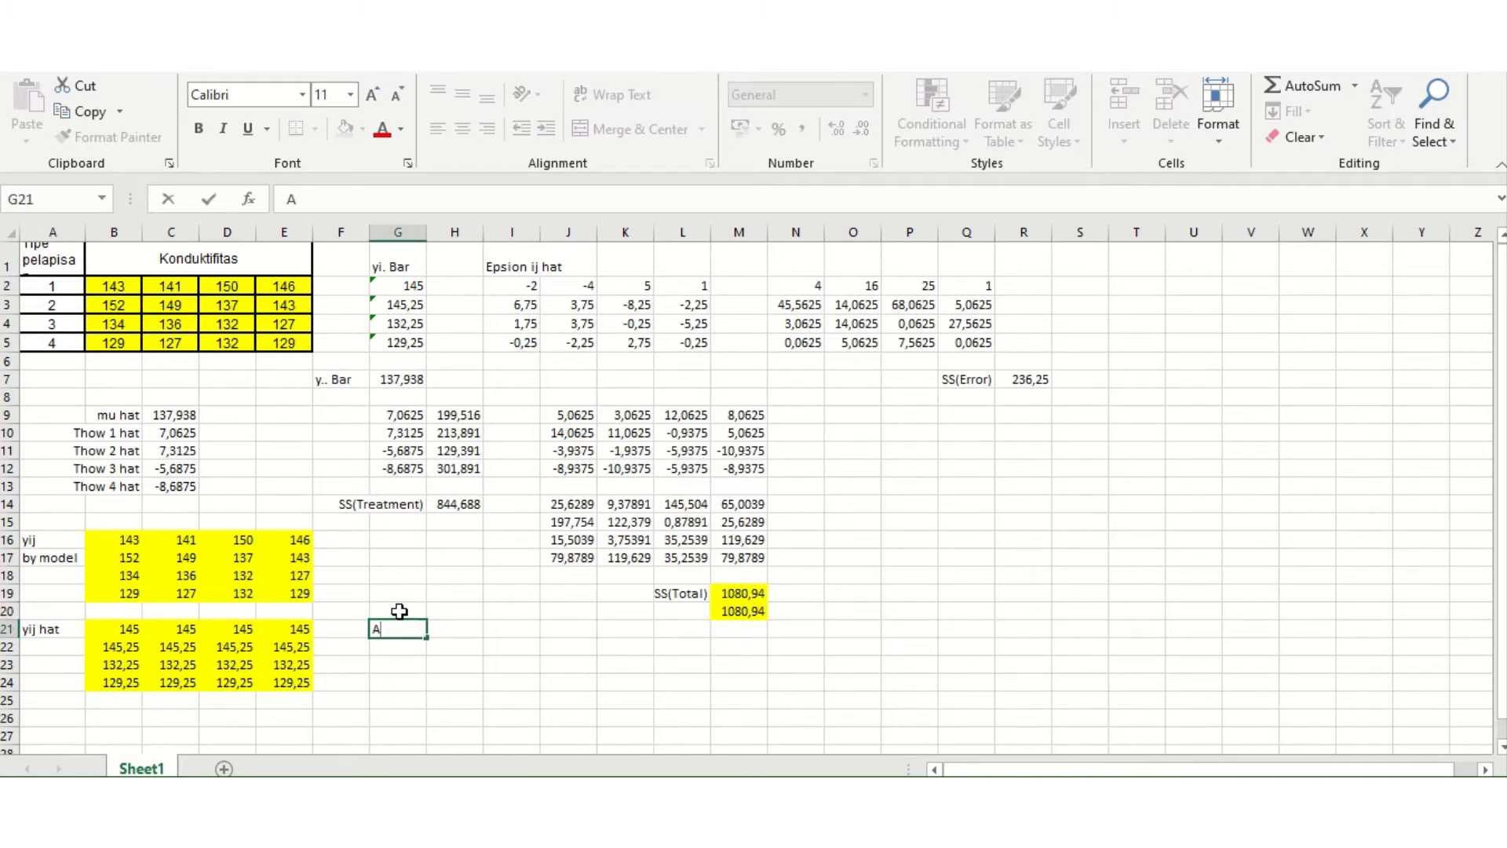
type("NOVA")
key("Return")
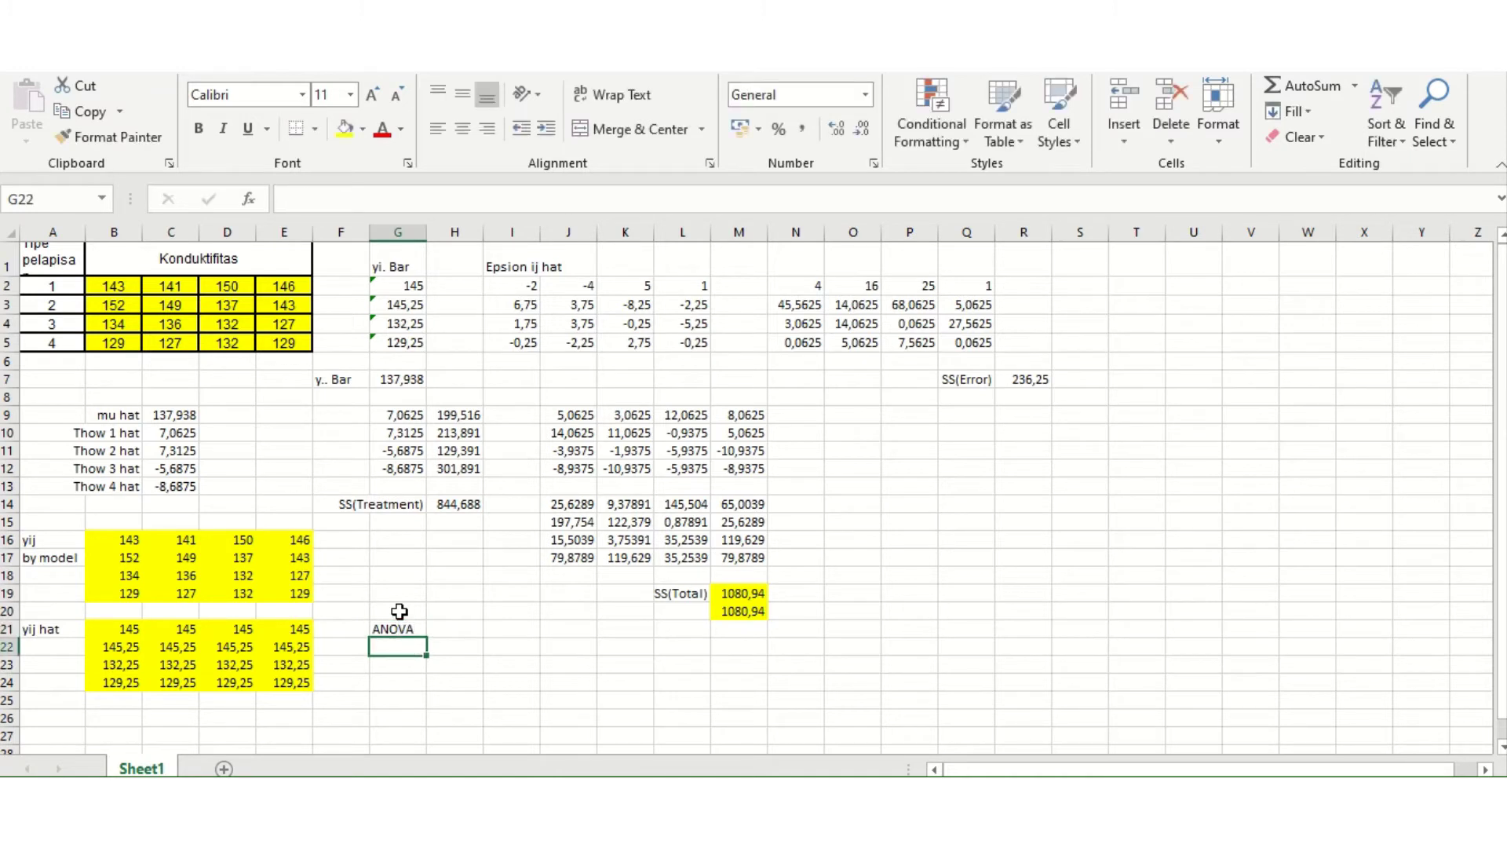
Enter the ANOVA table headers Souurce, df and SS in G22:I22.
type("So")
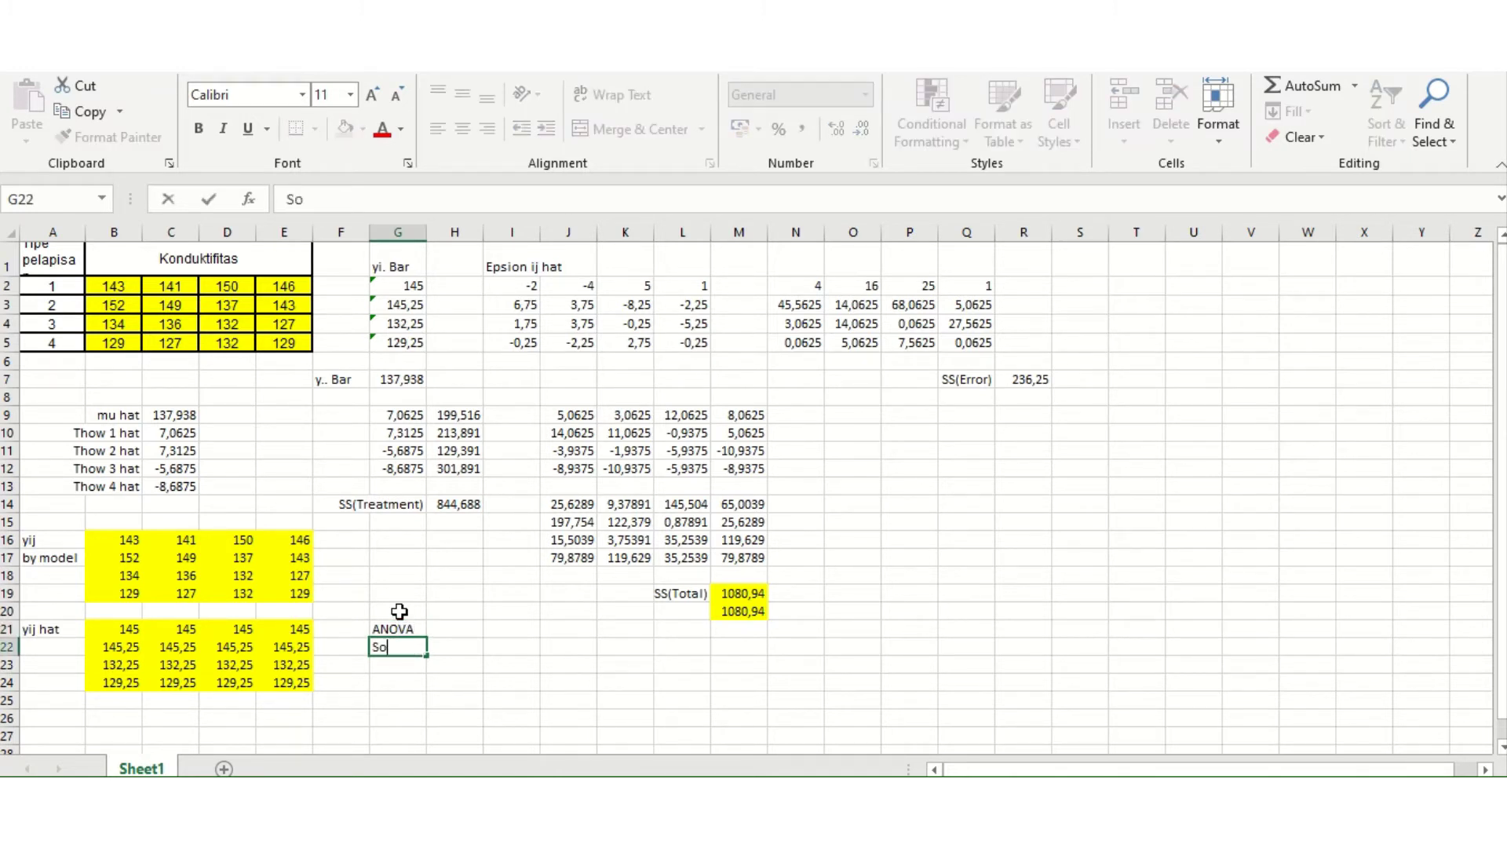
type("uurce")
key("Return")
key("Right")
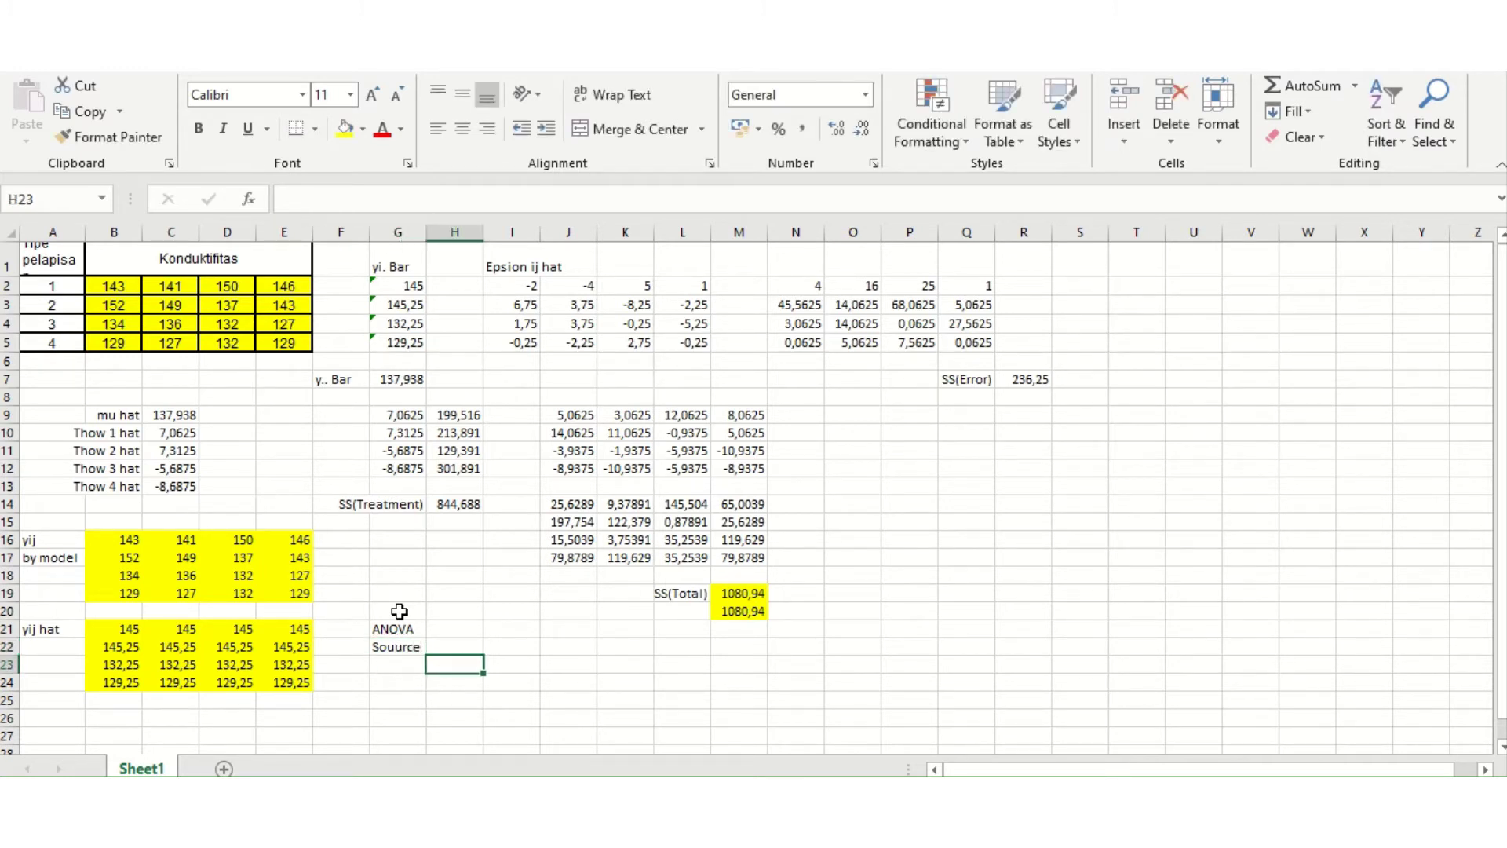
key("Up")
type("df")
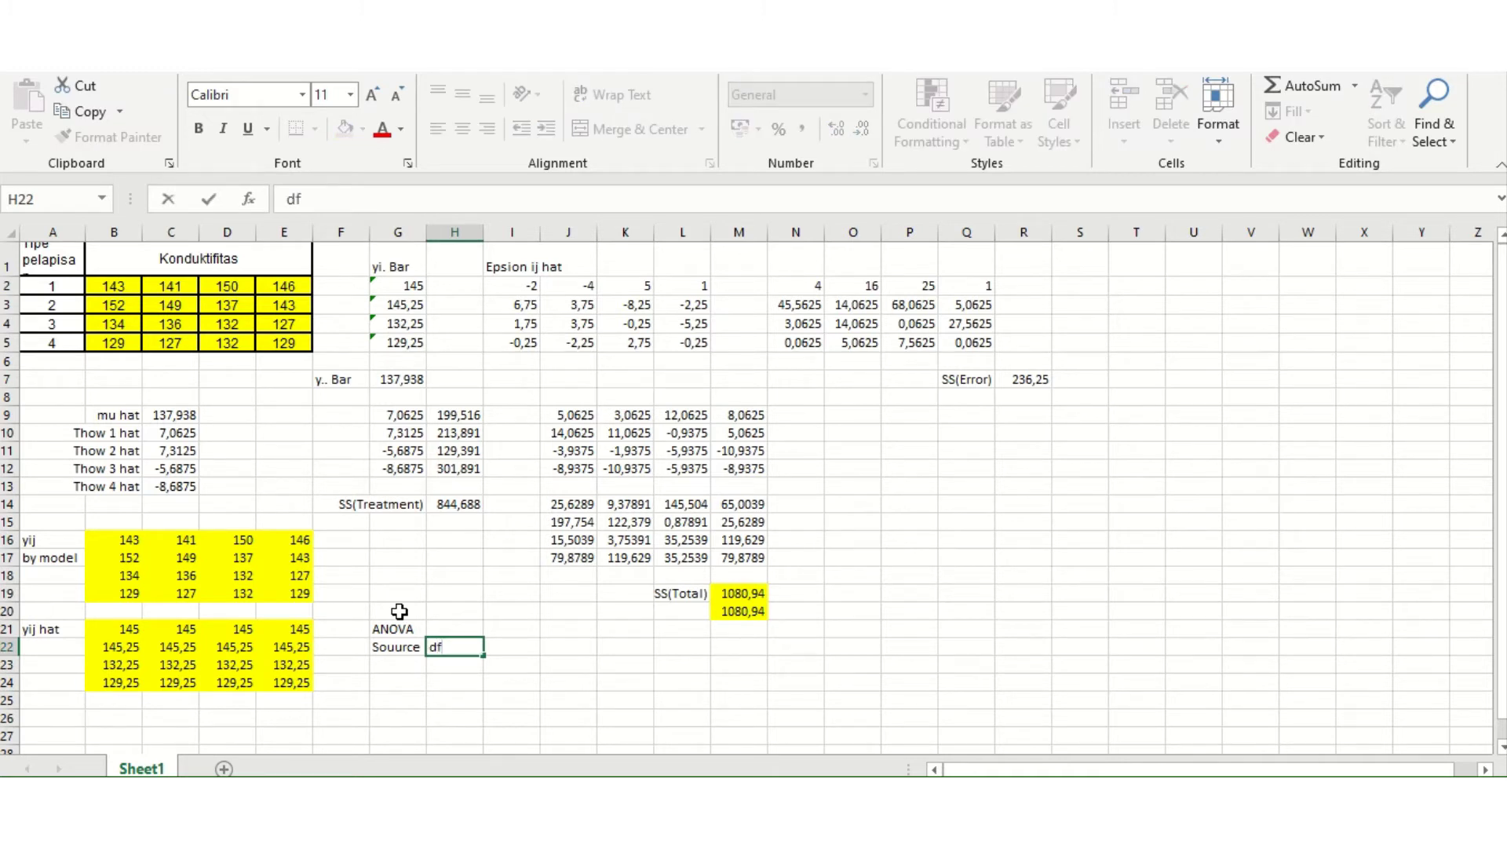
key("Right")
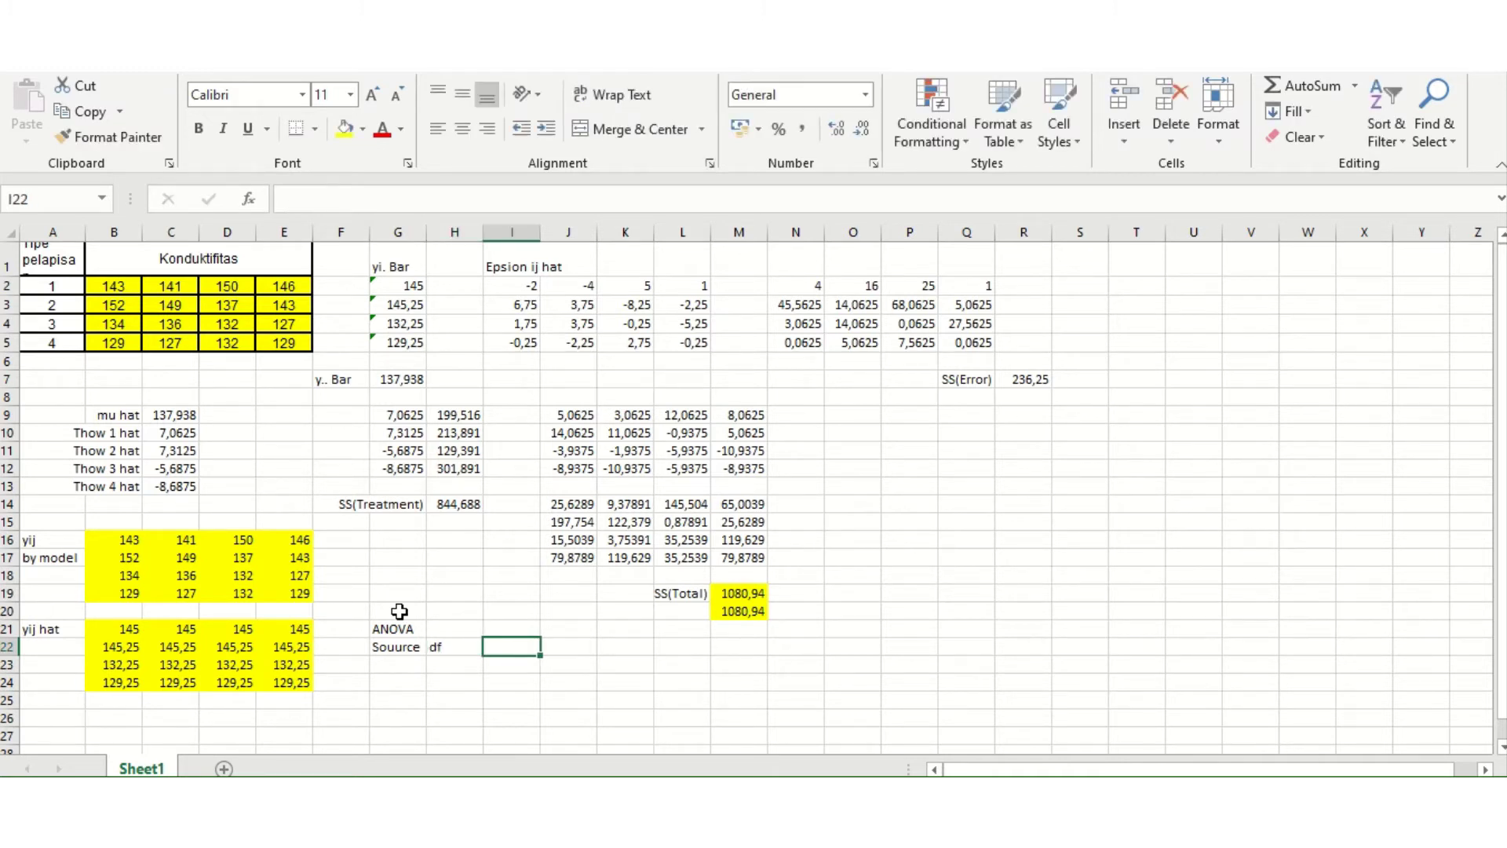
key("F2")
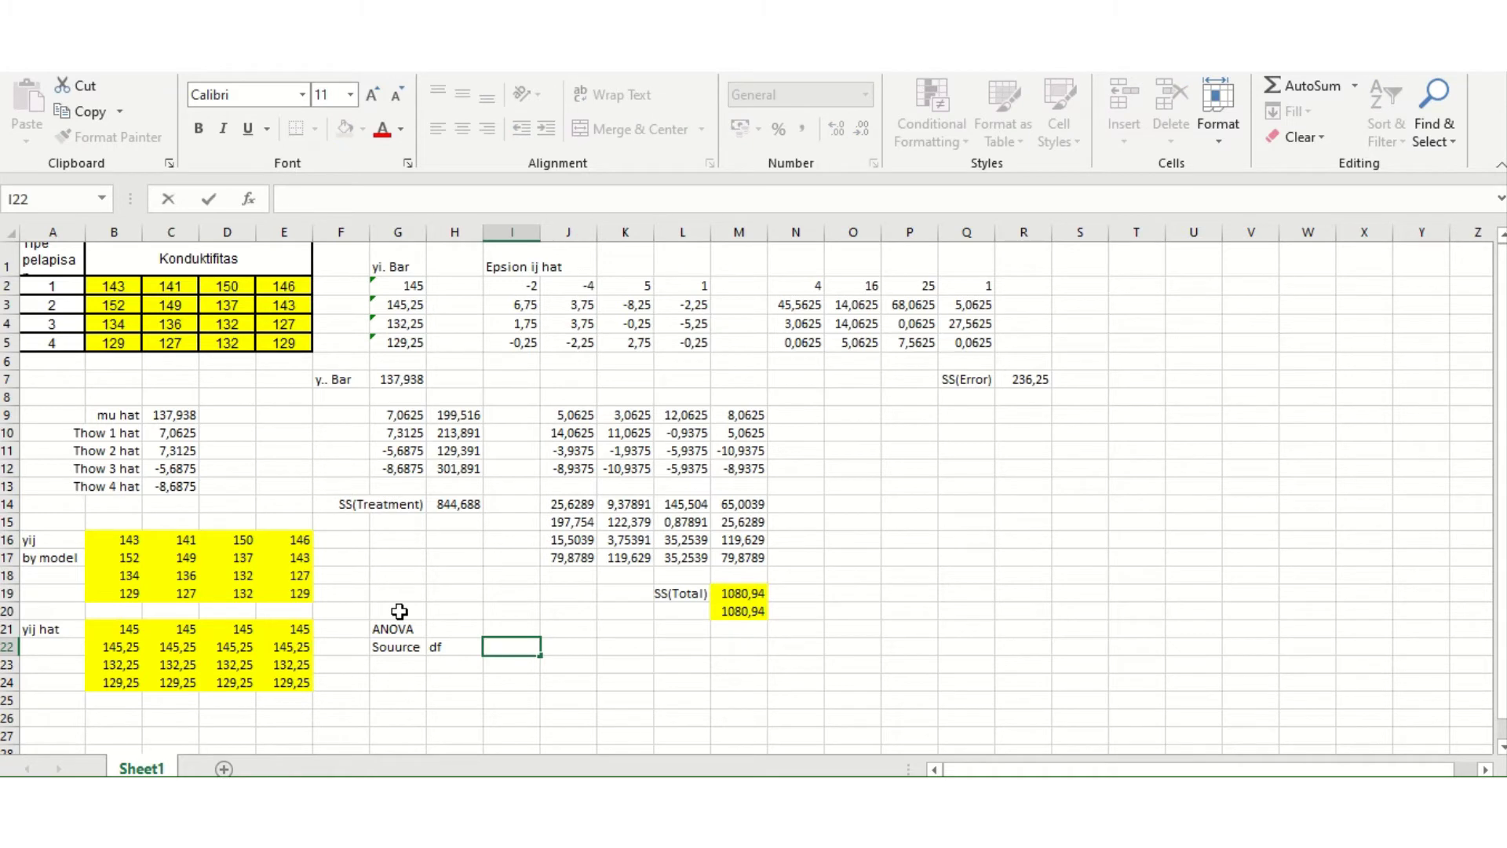
type("SS")
key("Right")
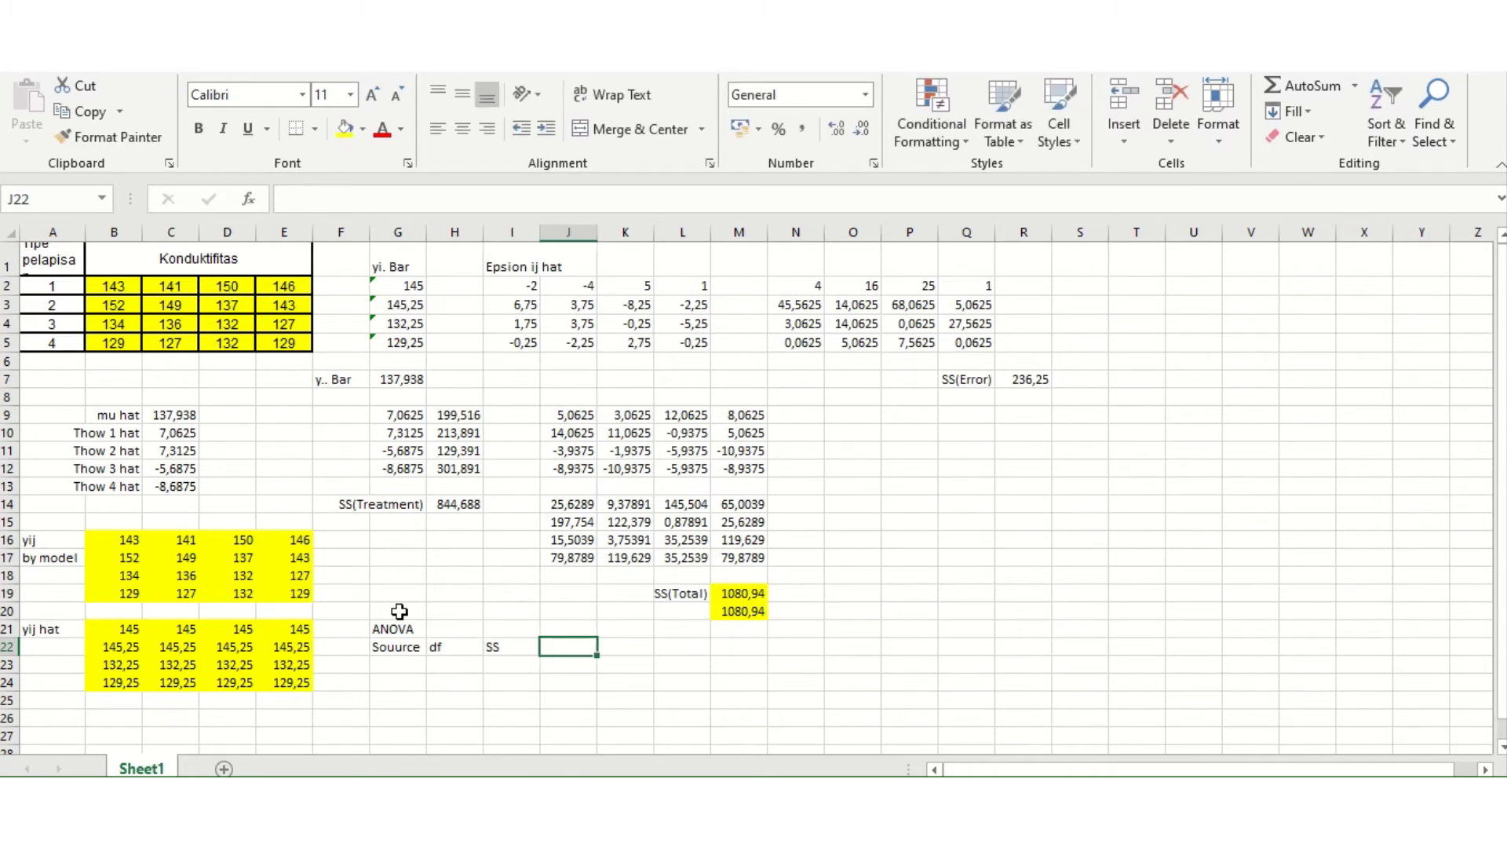
Enter the remaining ANOVA table headers MS and F in J22:K22.
type("M")
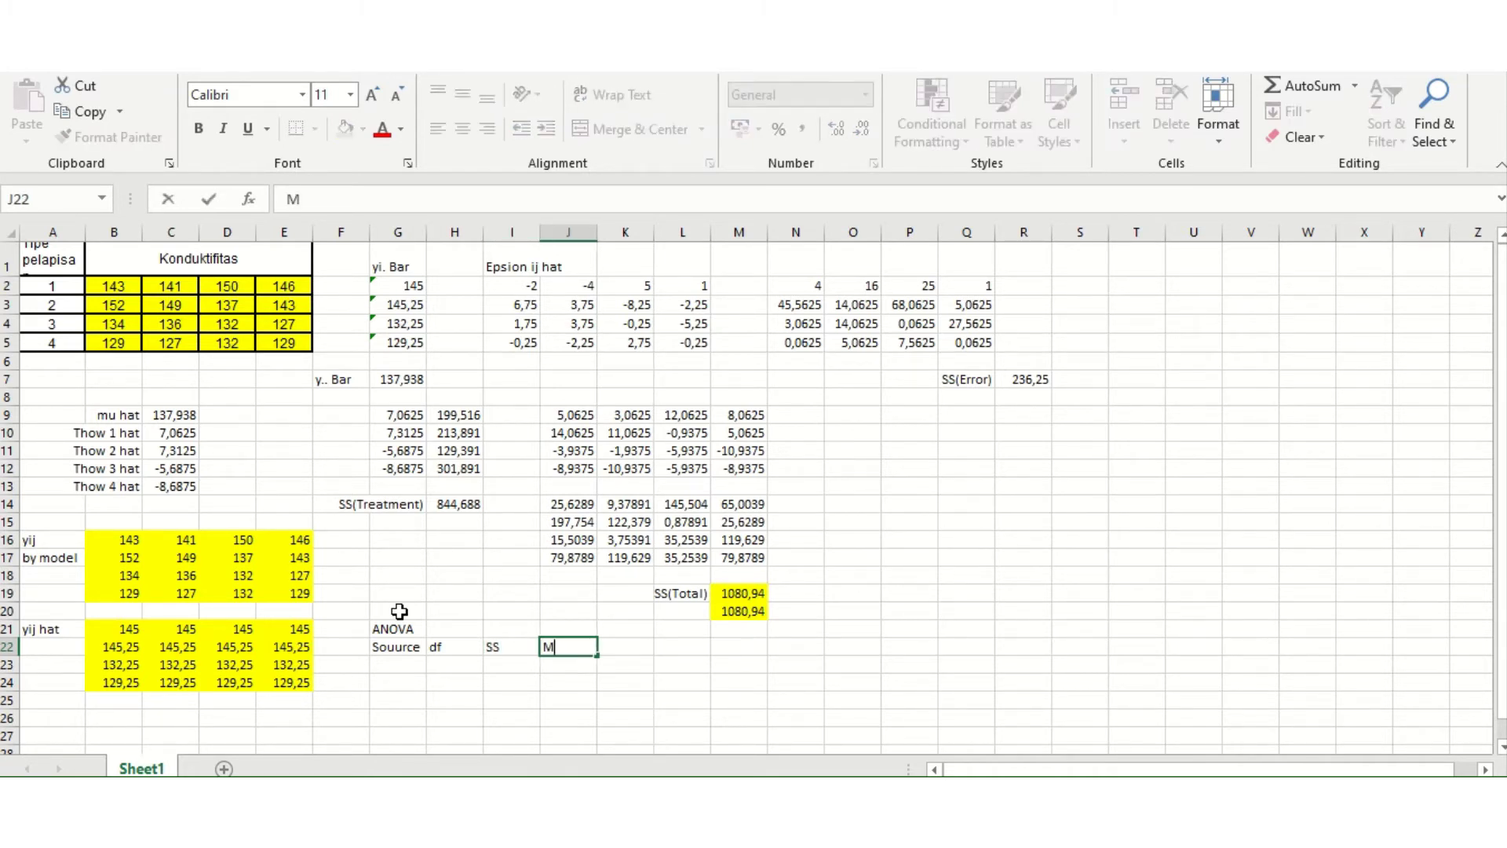
type("S")
key("Right")
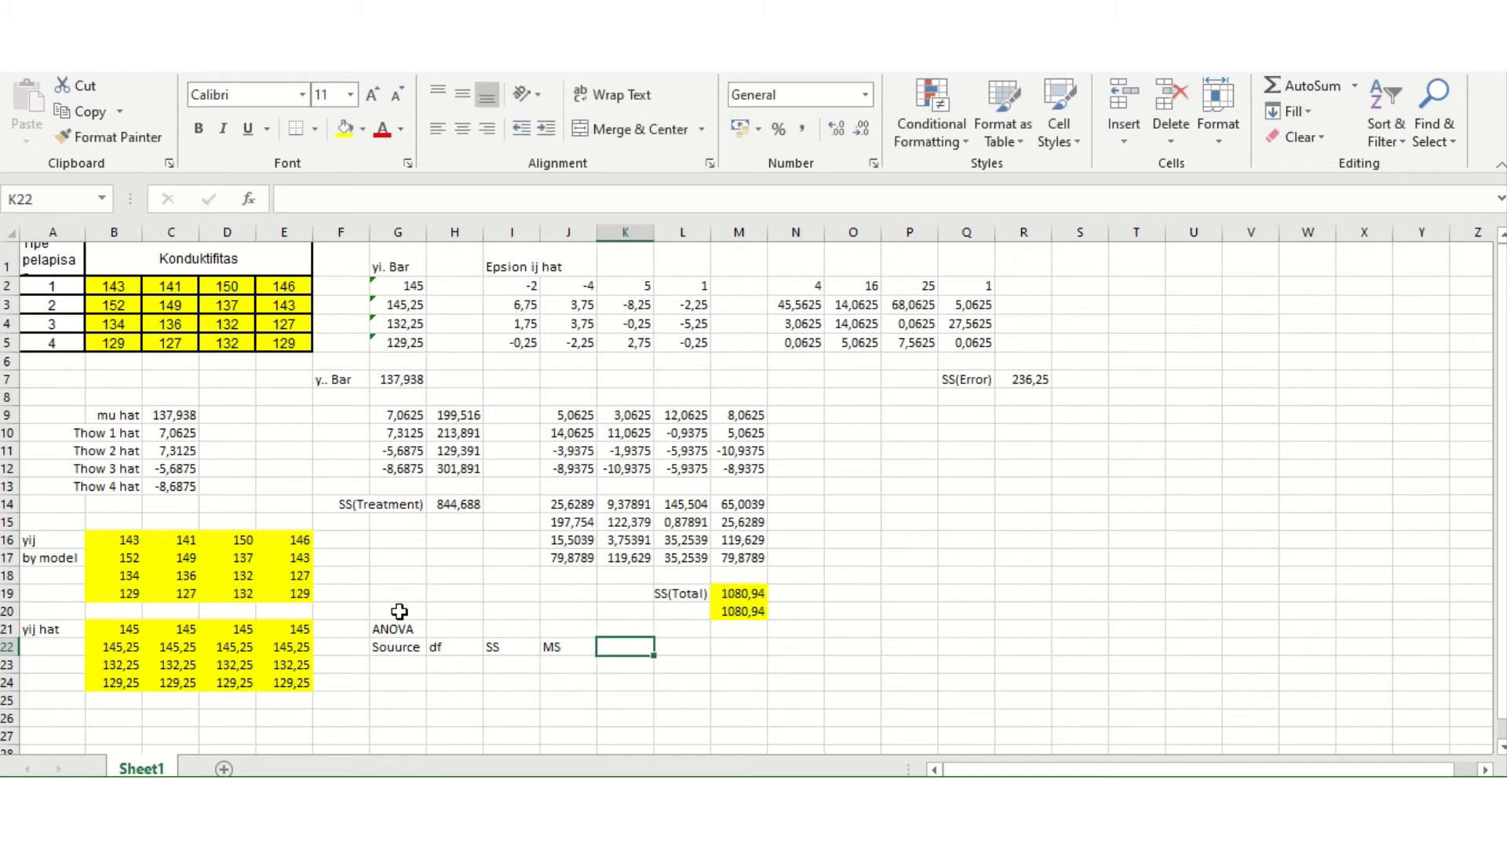
type("F")
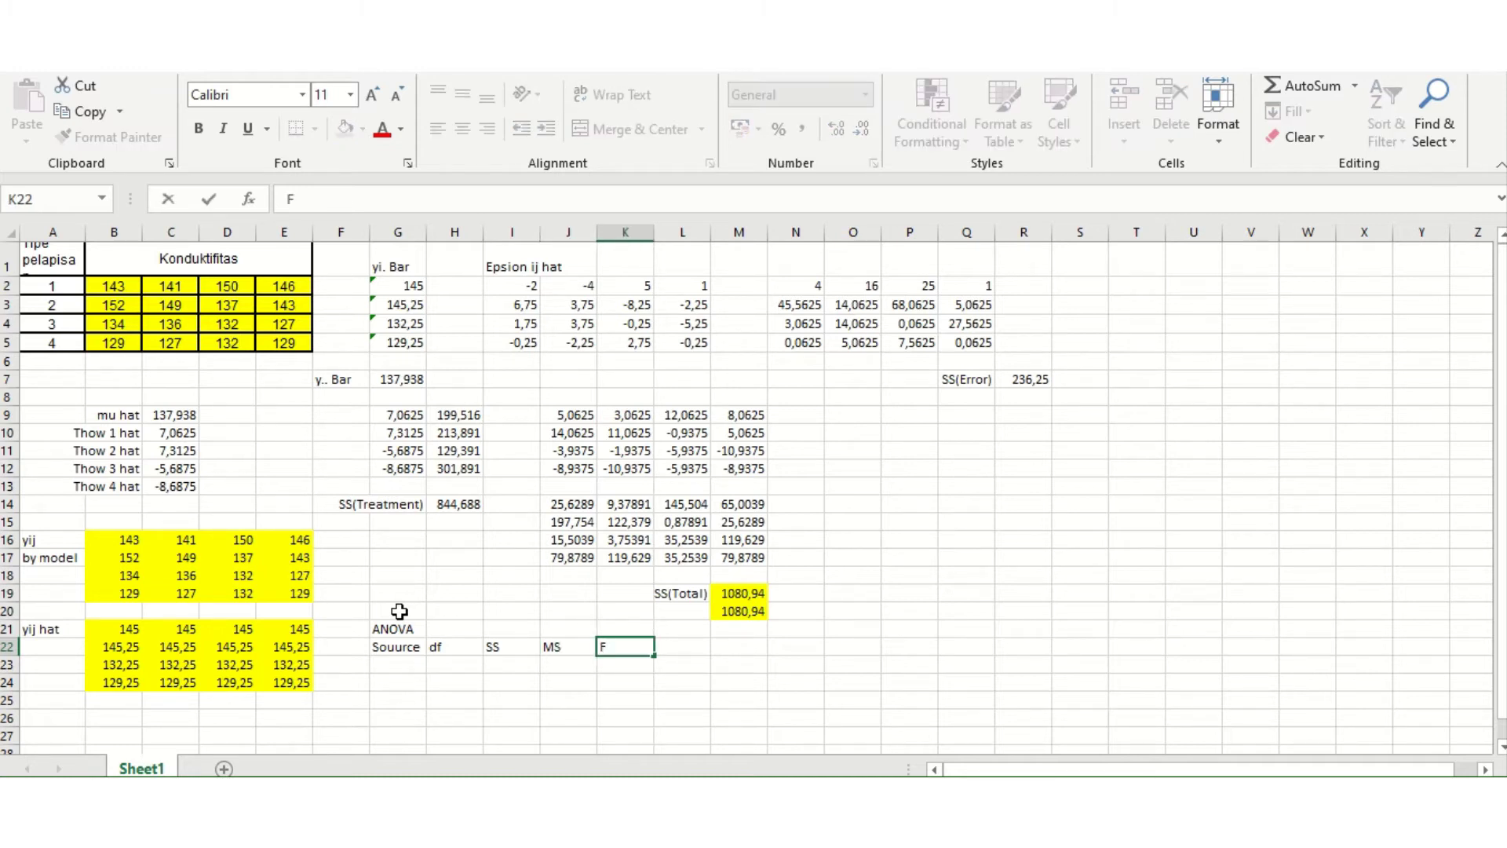
key("Return")
Enter the source labels Treatment, Error and Total in G23:G25 of the ANOVA table.
left_click(390, 661)
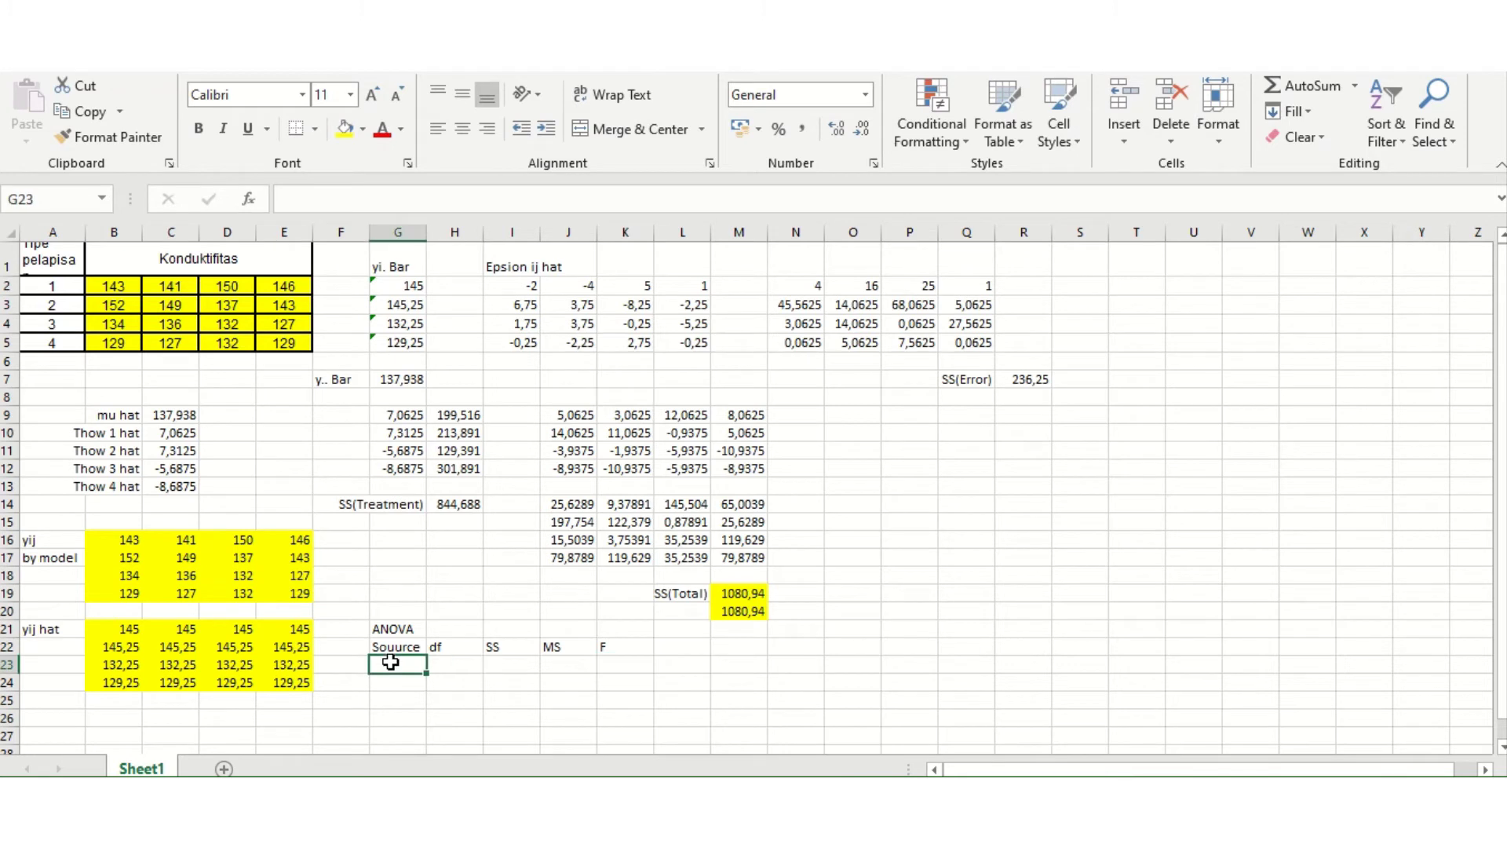
type("Tre")
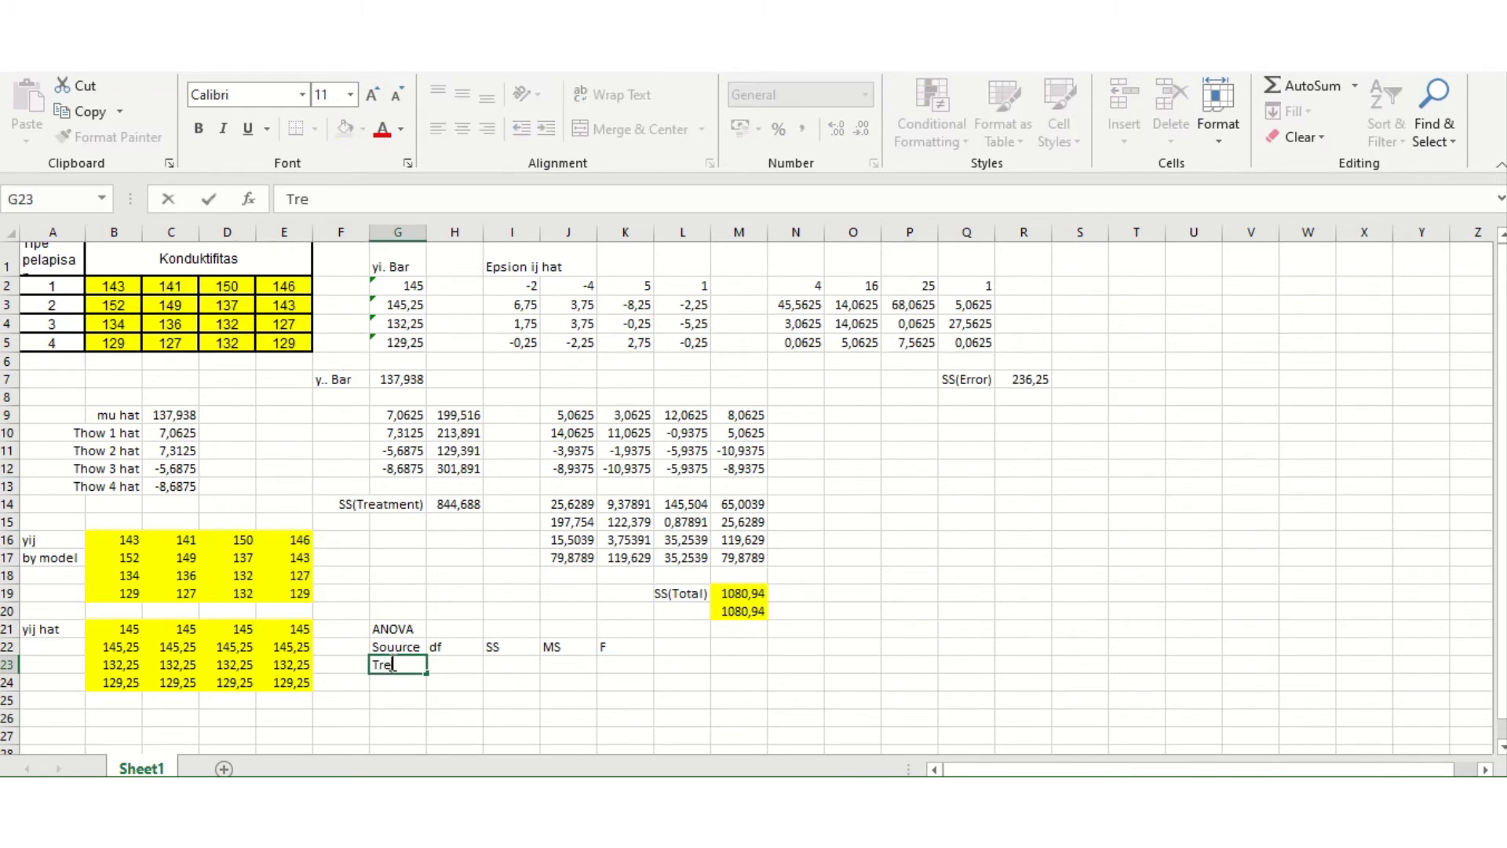
type("atment")
key("Return")
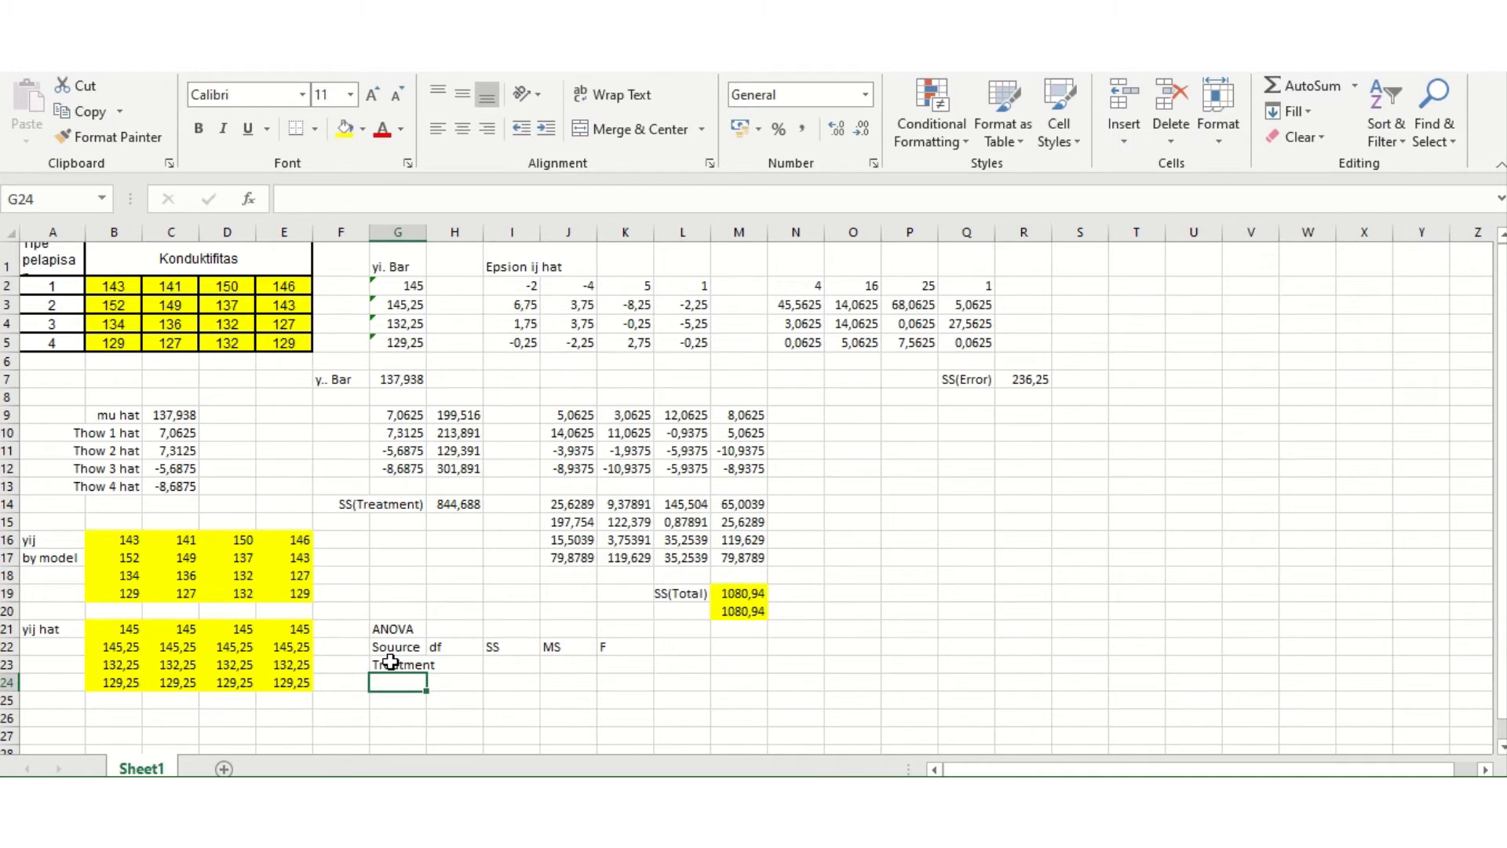
type("E")
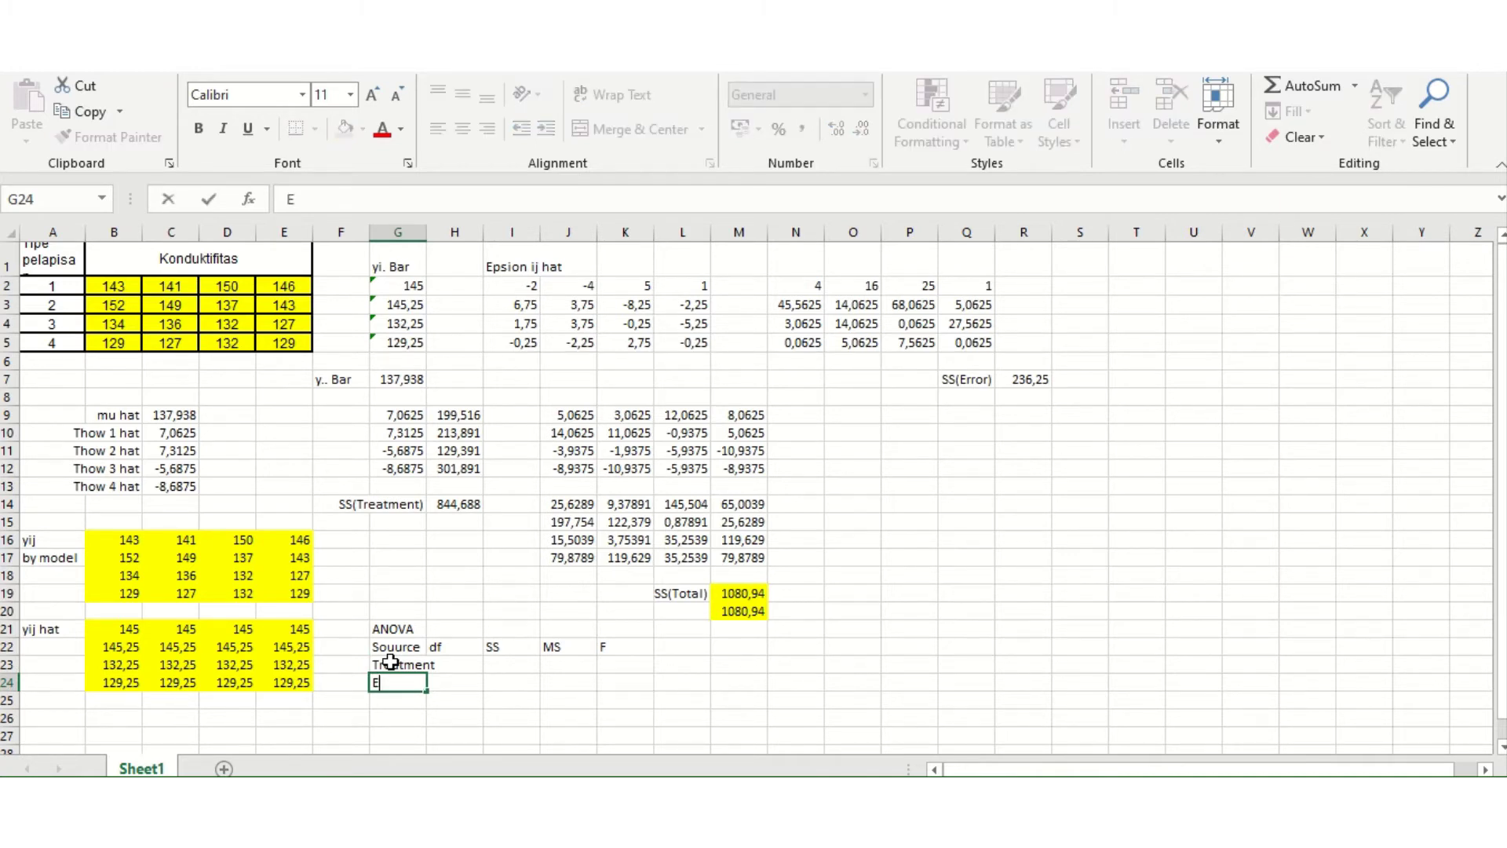
type("rror")
key("Return")
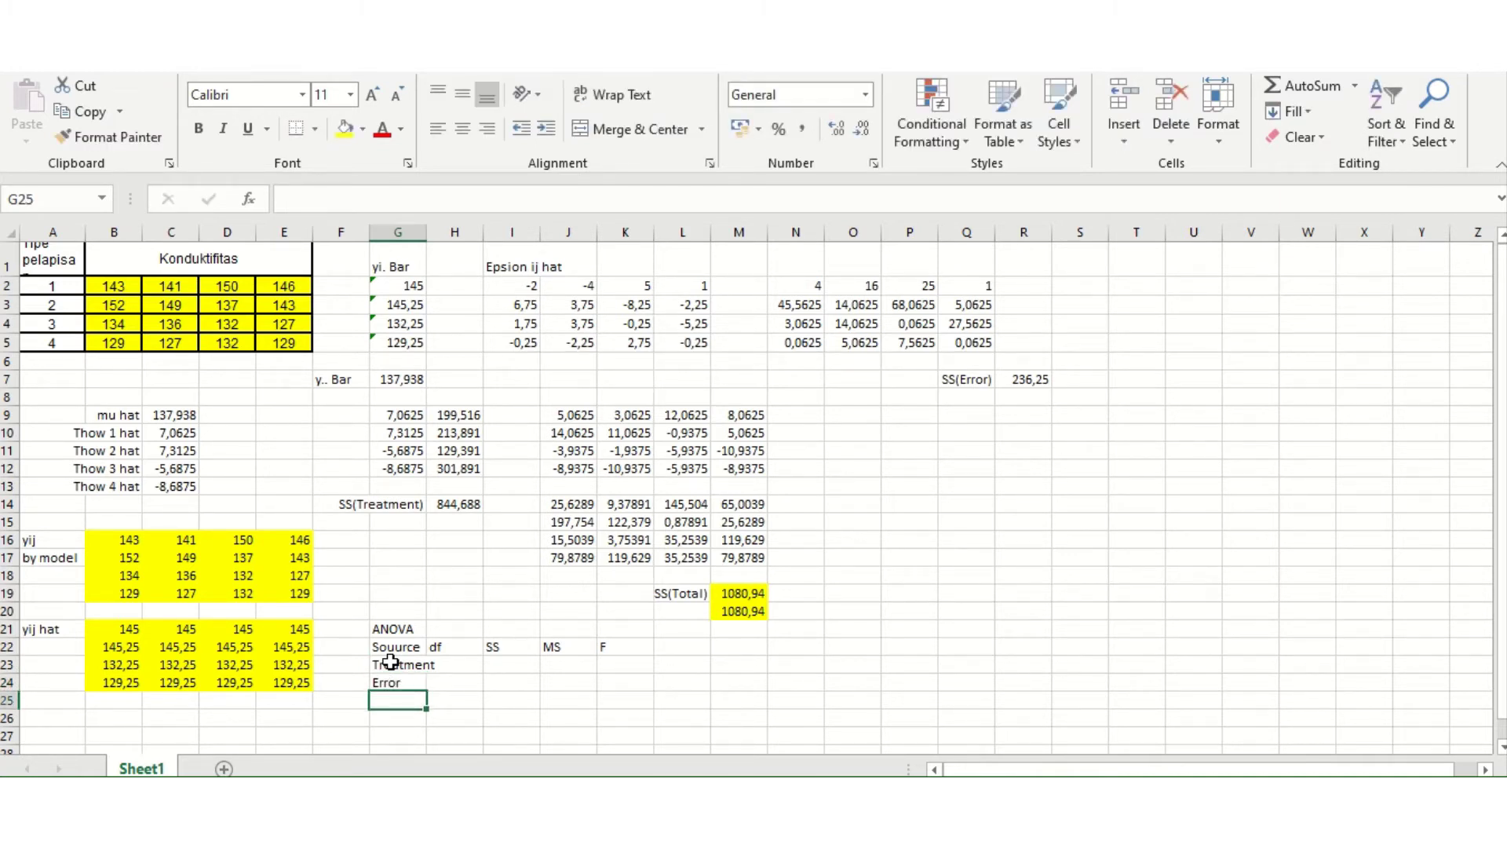
type("Total")
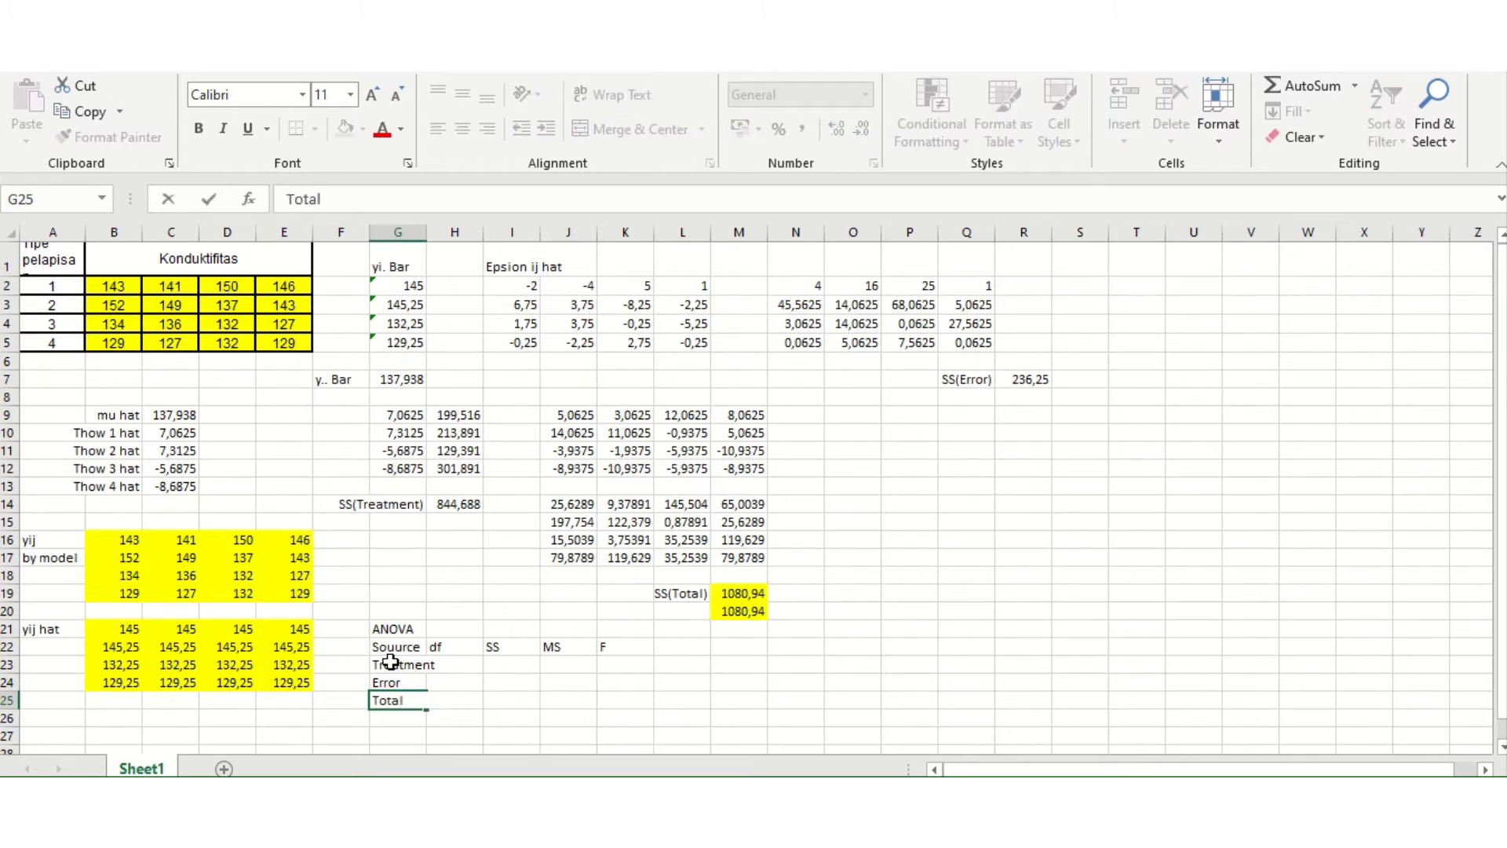
key("Return")
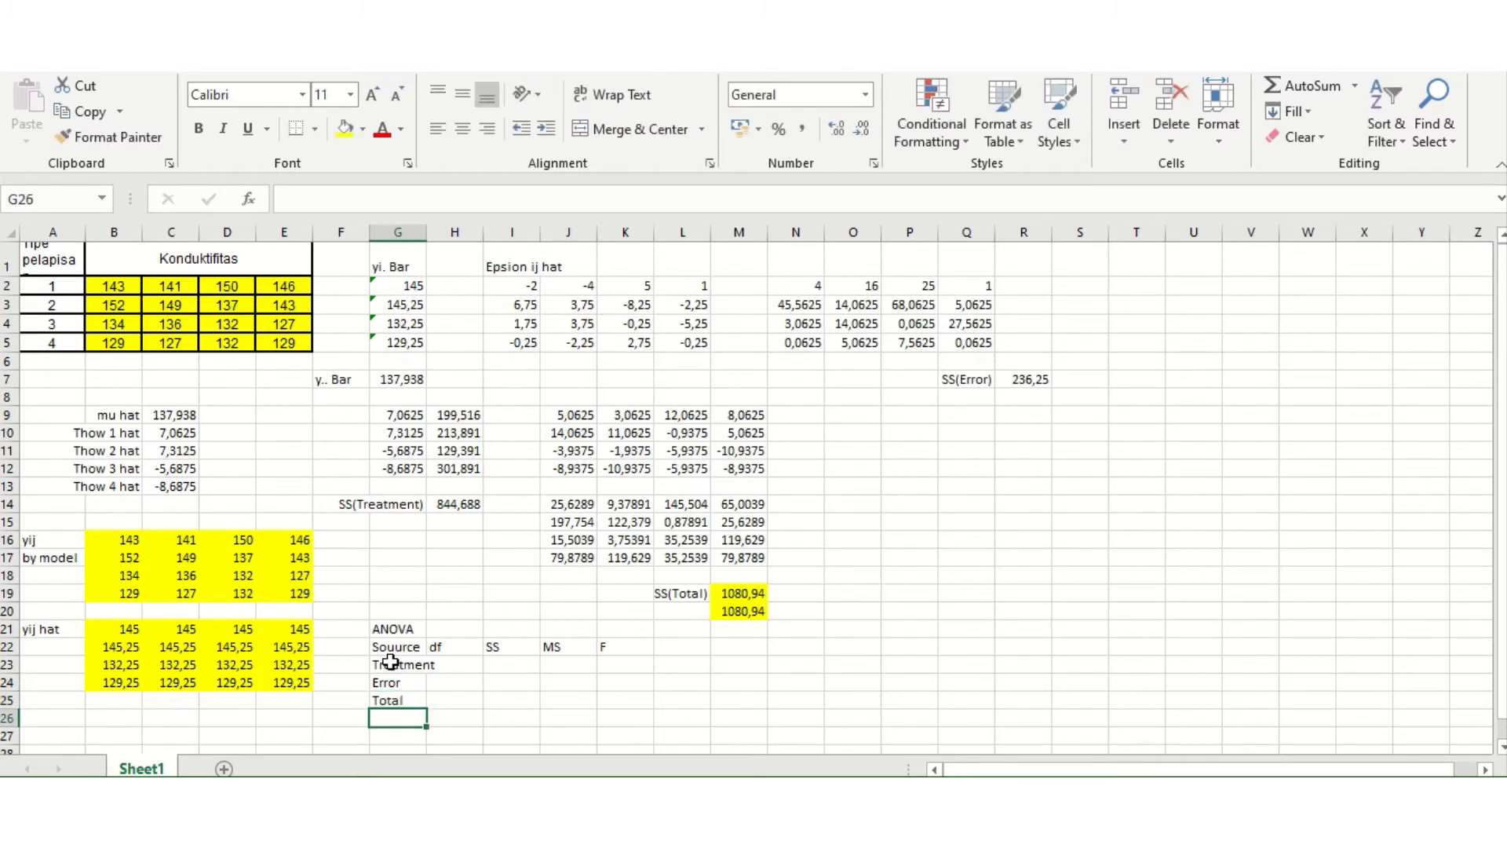
Right-align the source labels in G23:G25.
left_click(390, 662)
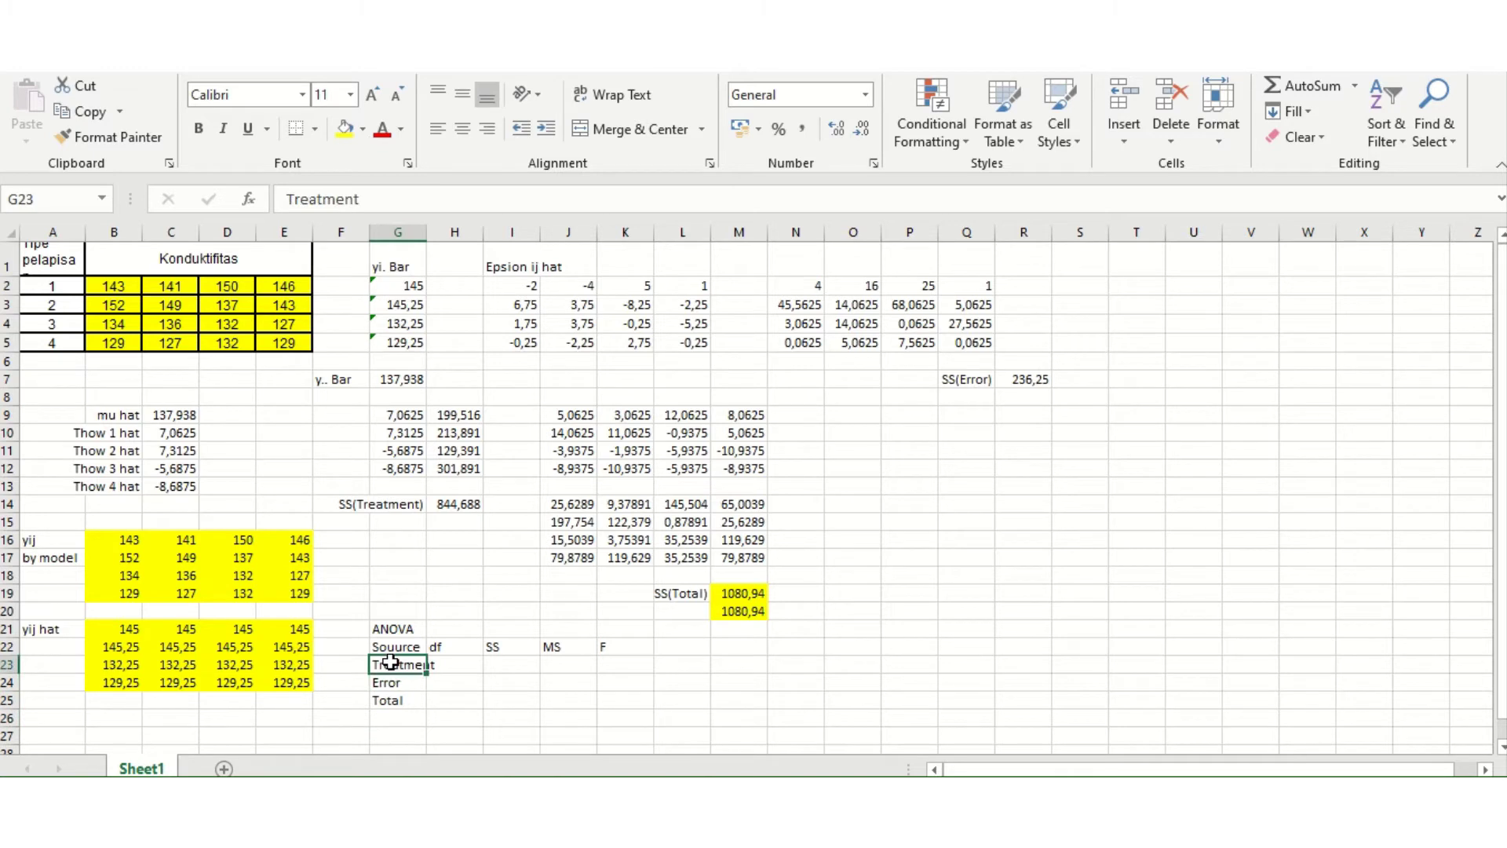
key("shift+Down")
key("shift+Down")
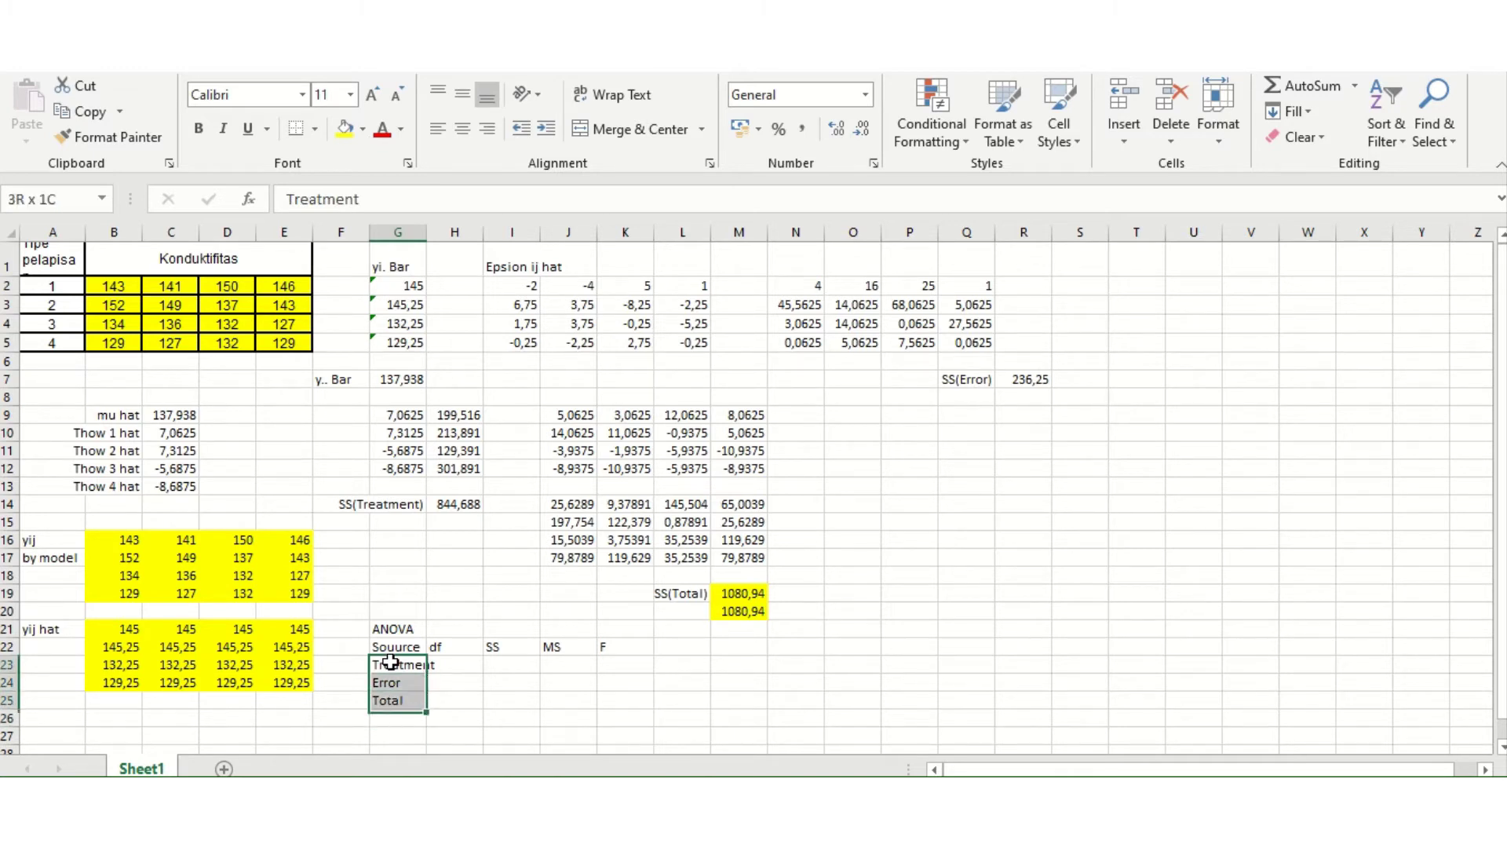
left_click(488, 129)
Enter the degrees of freedom 3, 12 and 15 for Treatment, Error and Total in H23:H25.
key("Right")
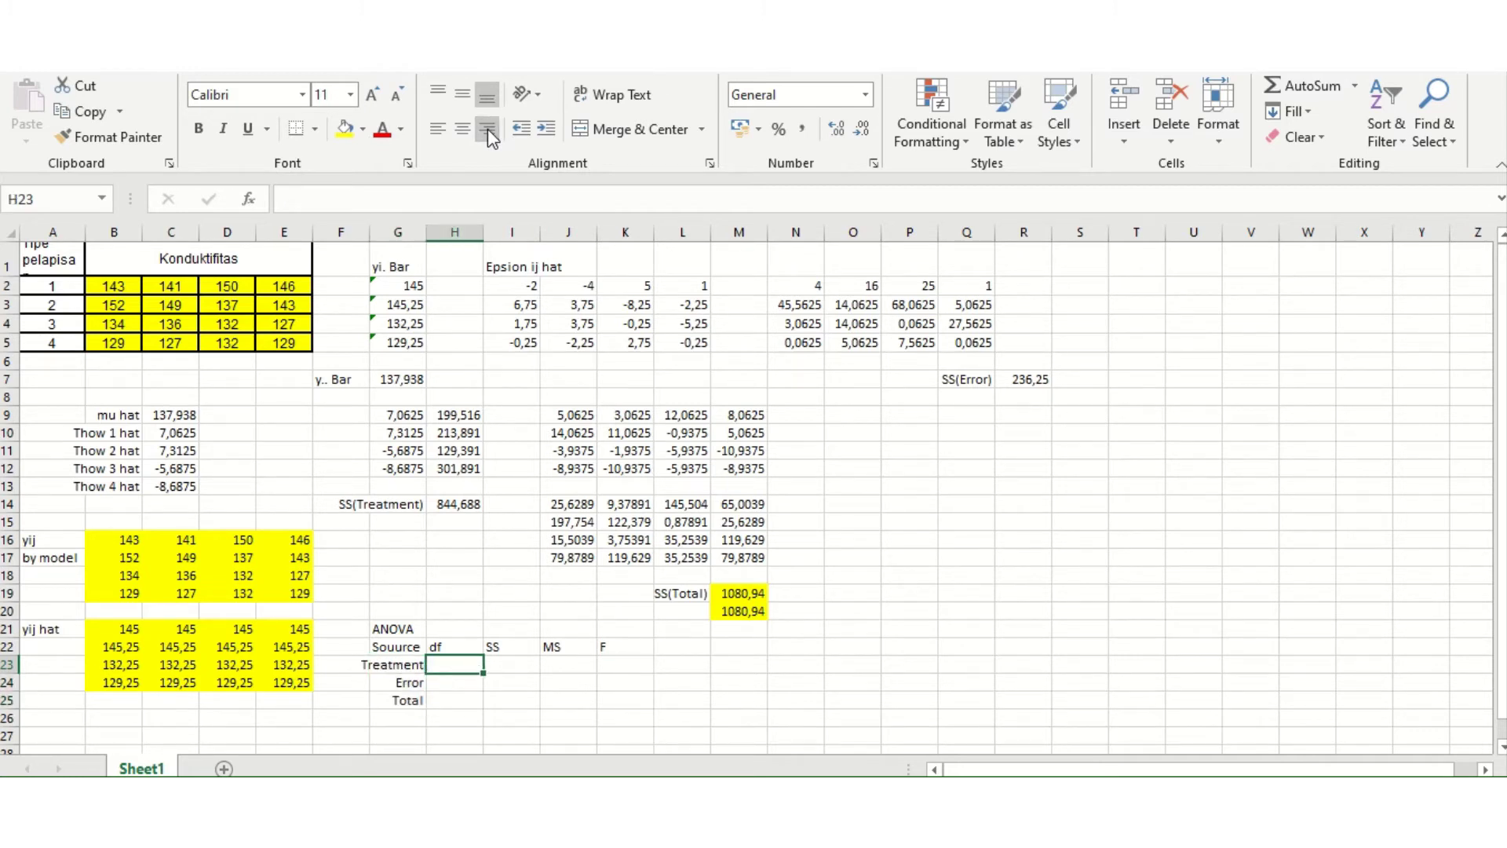
type("3")
key("Return")
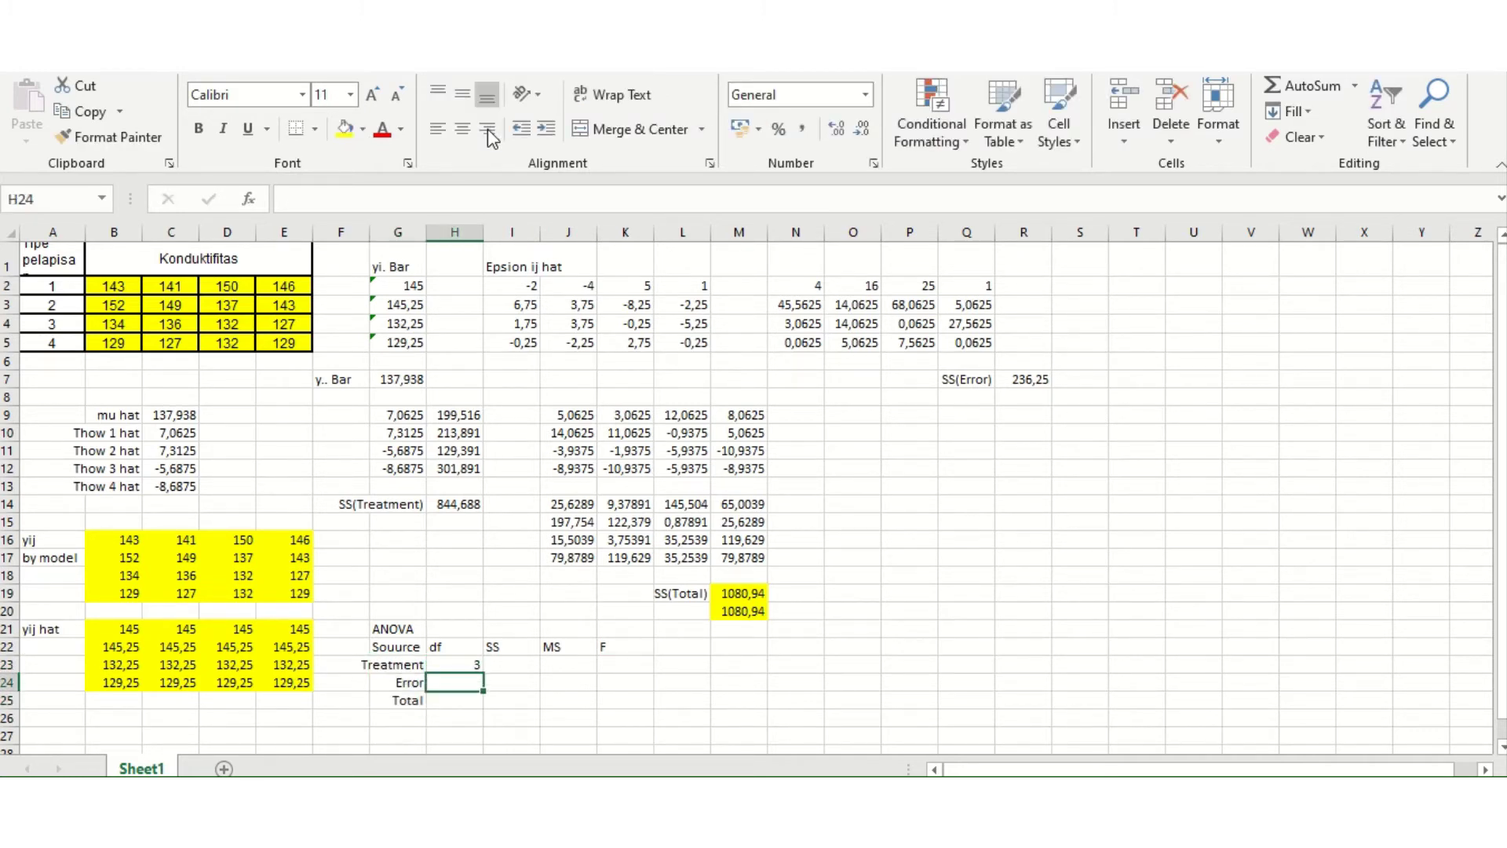
type("12")
key("Return")
type("1")
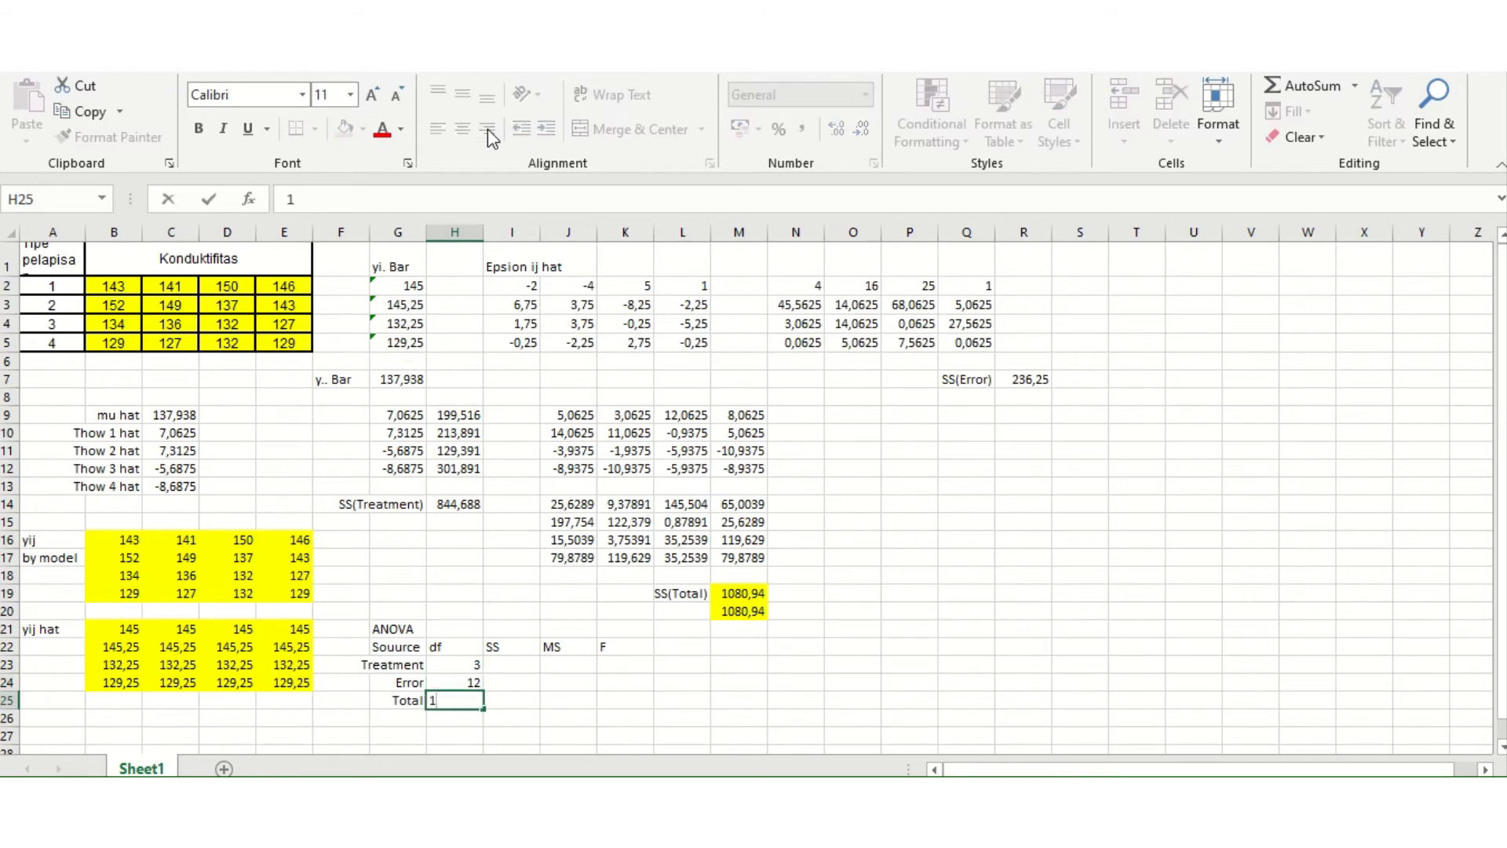
type("5")
key("Return")
Fill the SS column in I23:I25 with references to the treatment, error and total sums of squares in H14, R7 and M19.
key("Right")
key("Up")
key("Up")
key("Up")
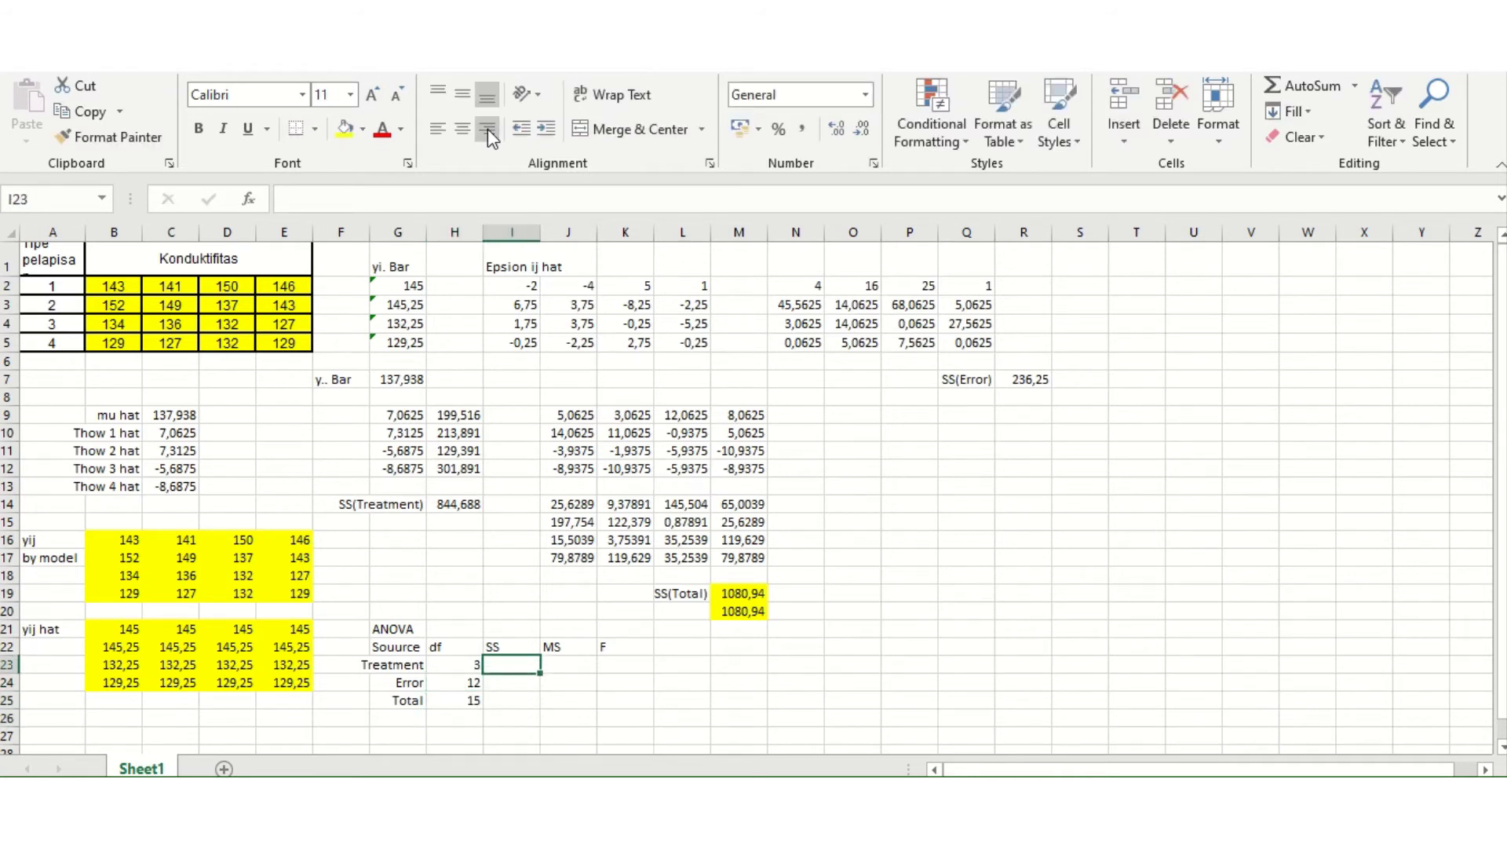
type("=")
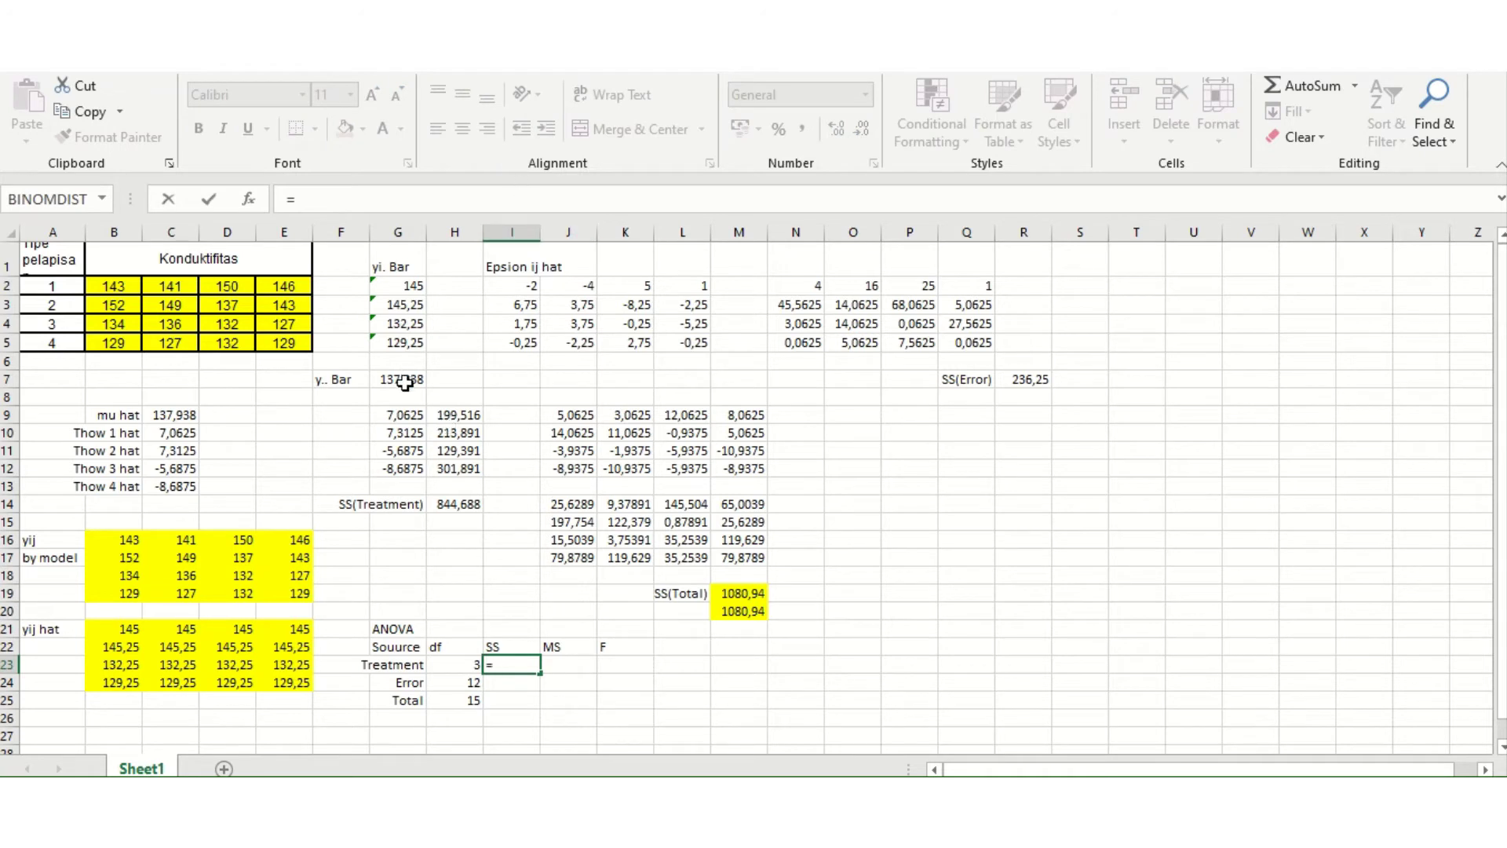
left_click(459, 503)
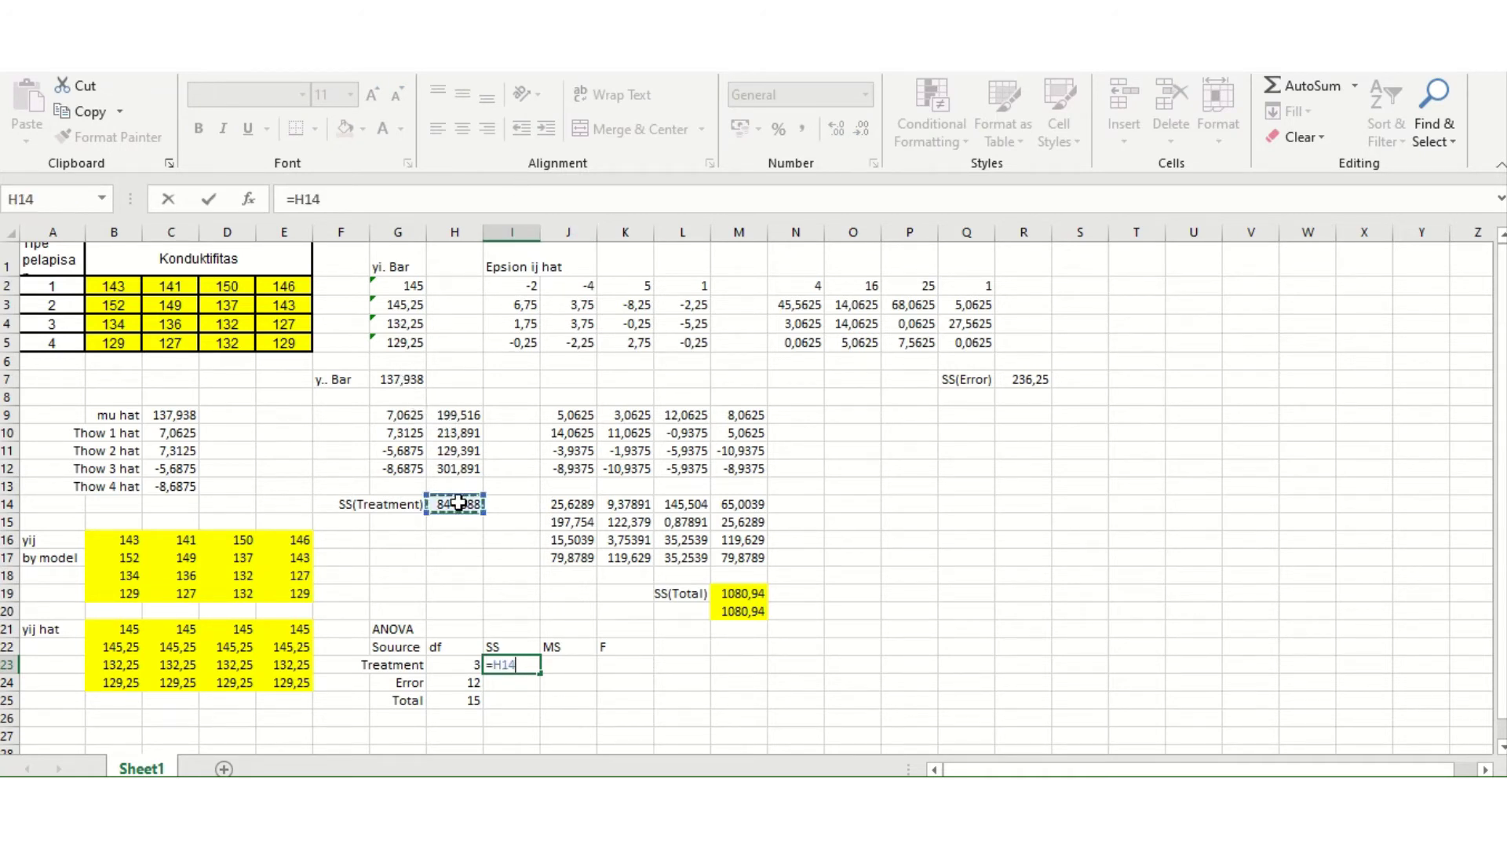
key("Return")
type("=")
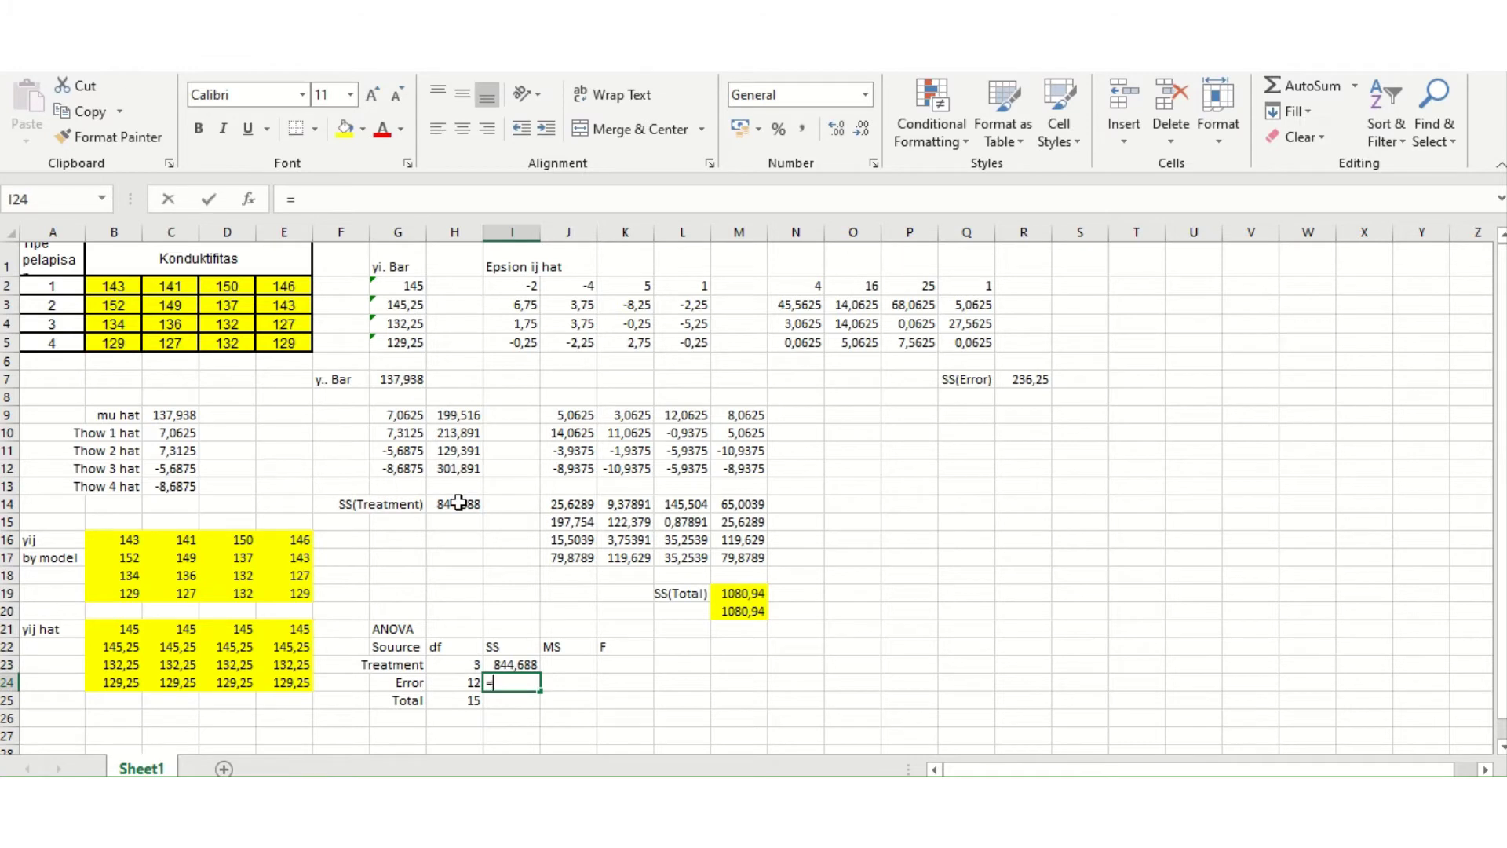
left_click(1032, 377)
key("Return")
type("=")
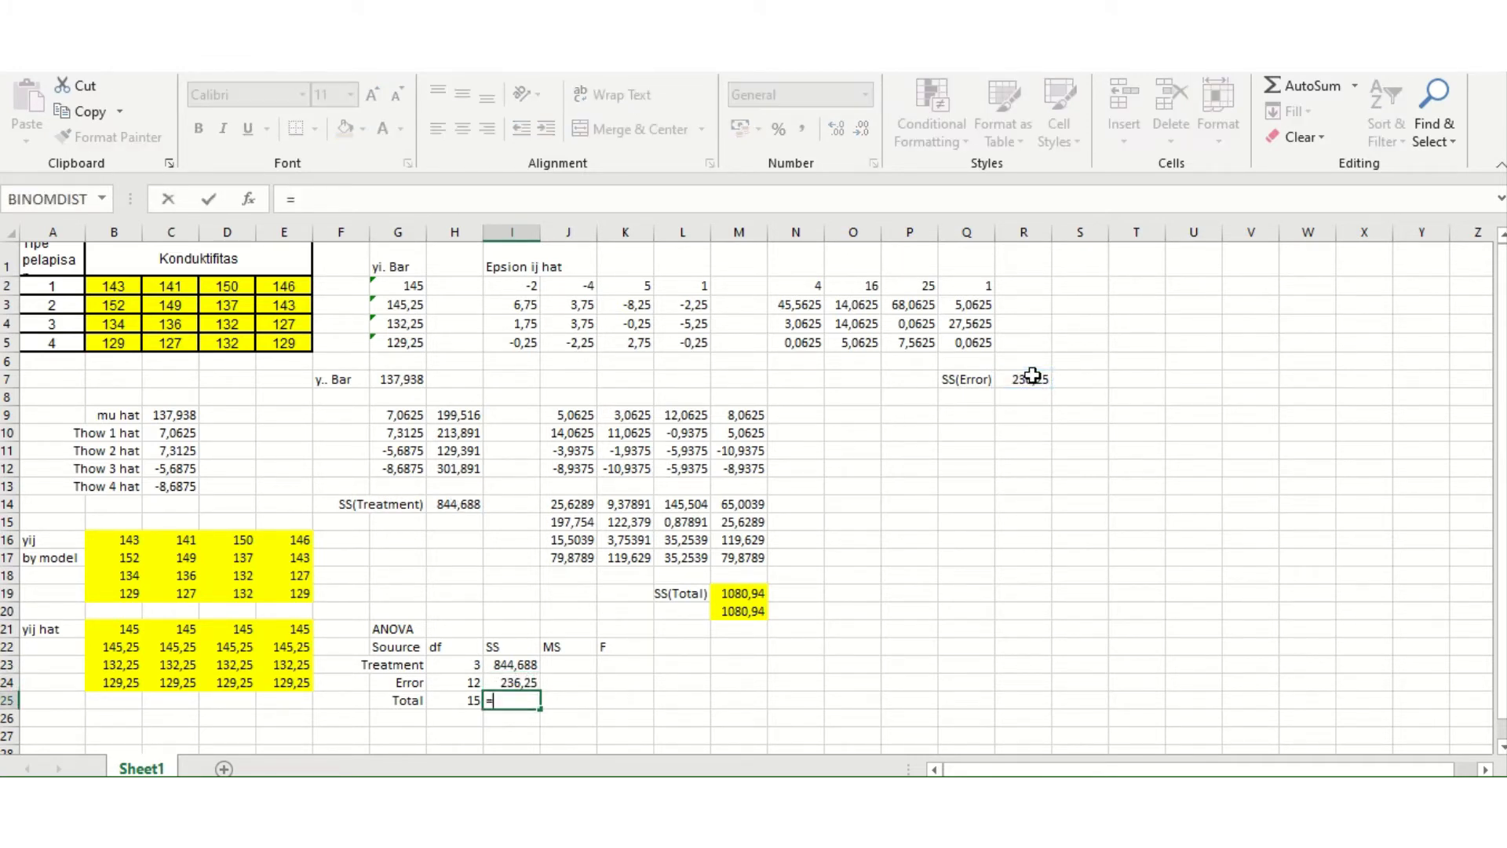
left_click(747, 596)
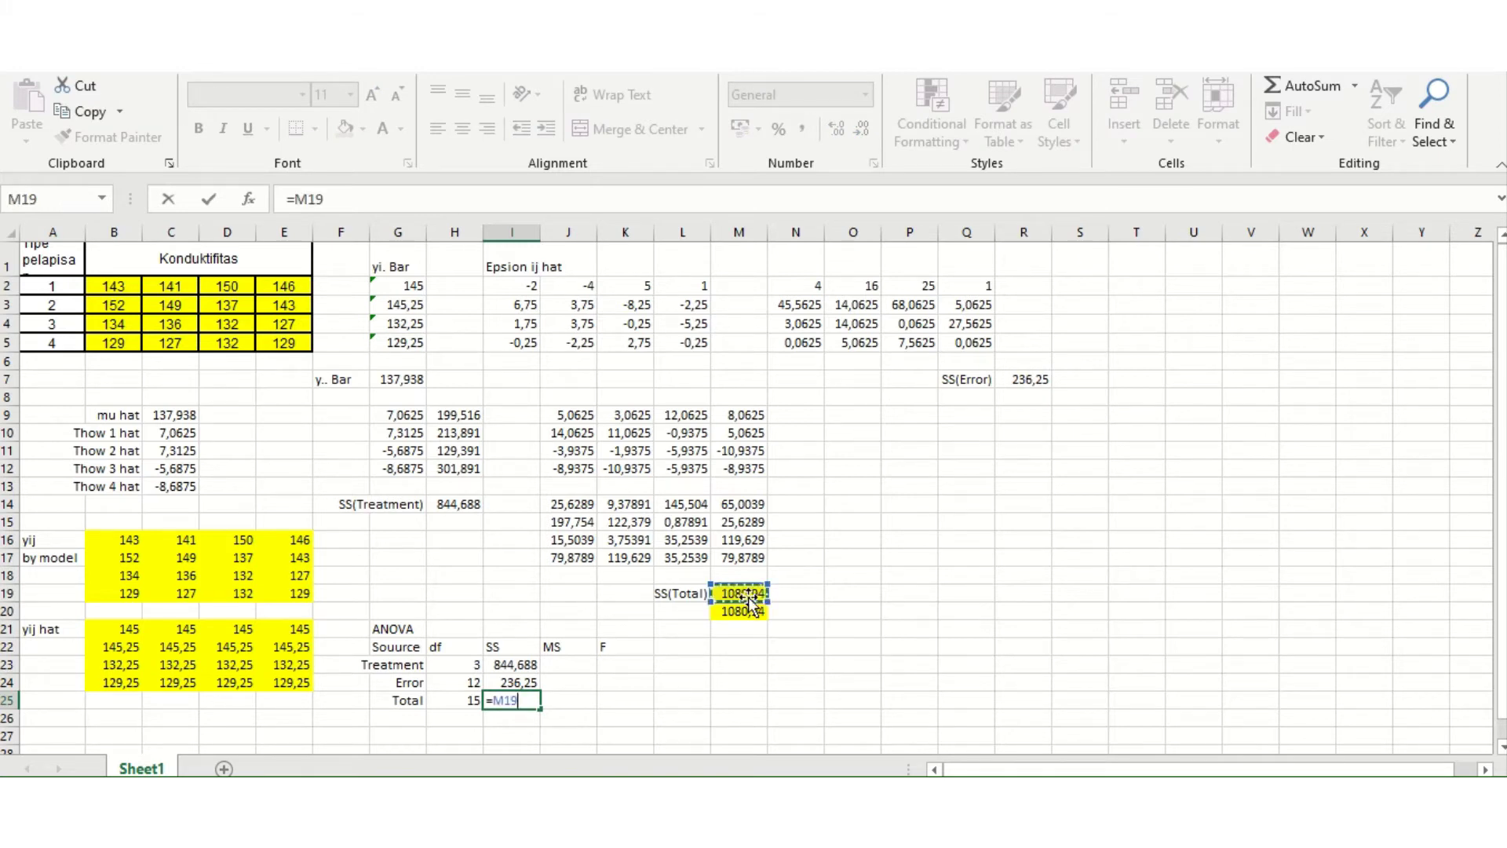
key("Return")
Calculate the treatment mean square in J23 with the formula =I23/H23.
key("Up")
key("Up")
key("Up")
key("Right")
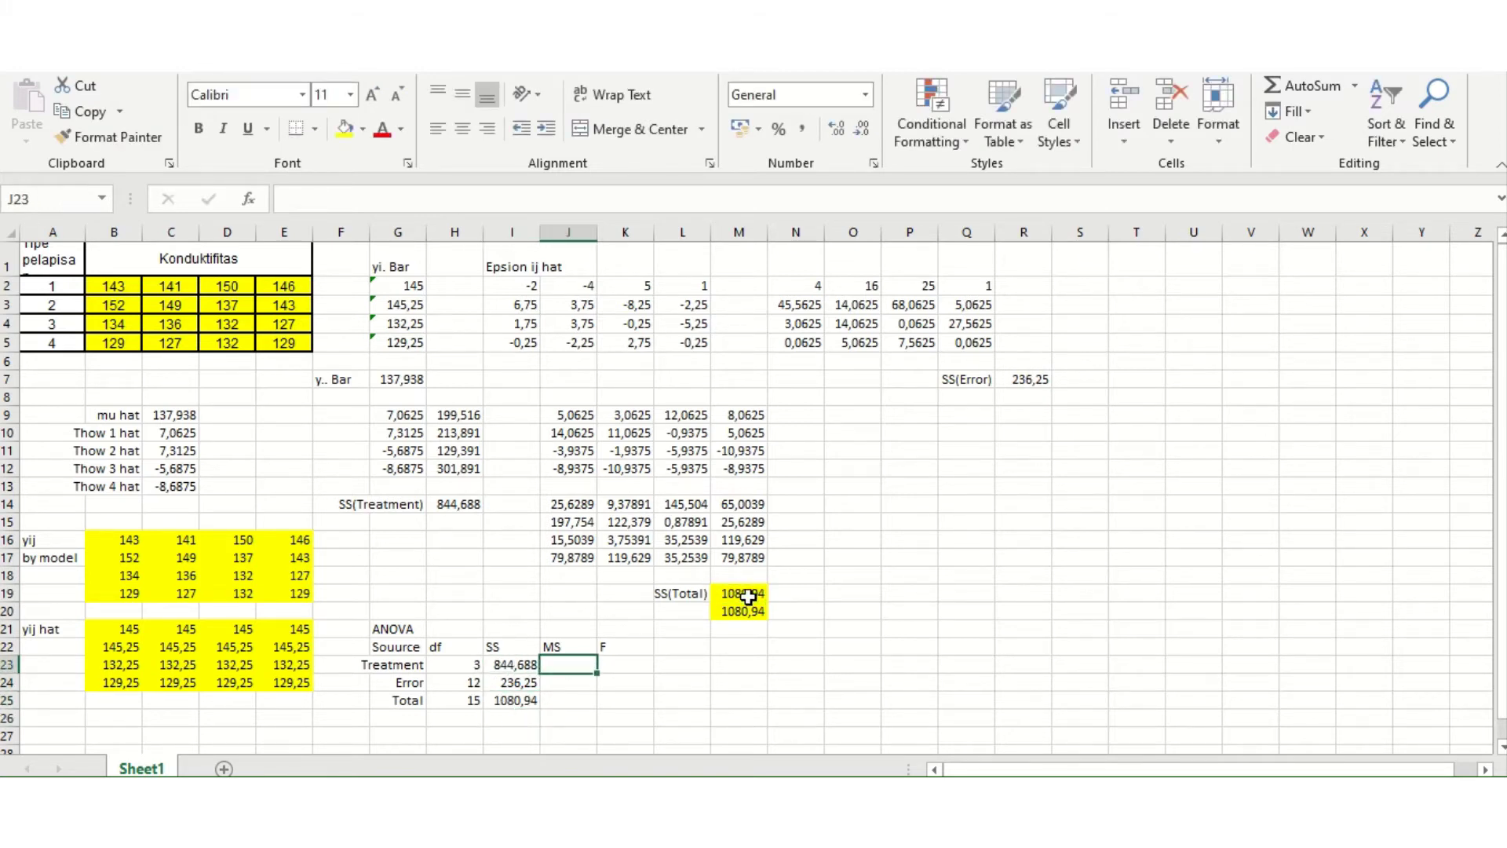
type("=")
key("Left")
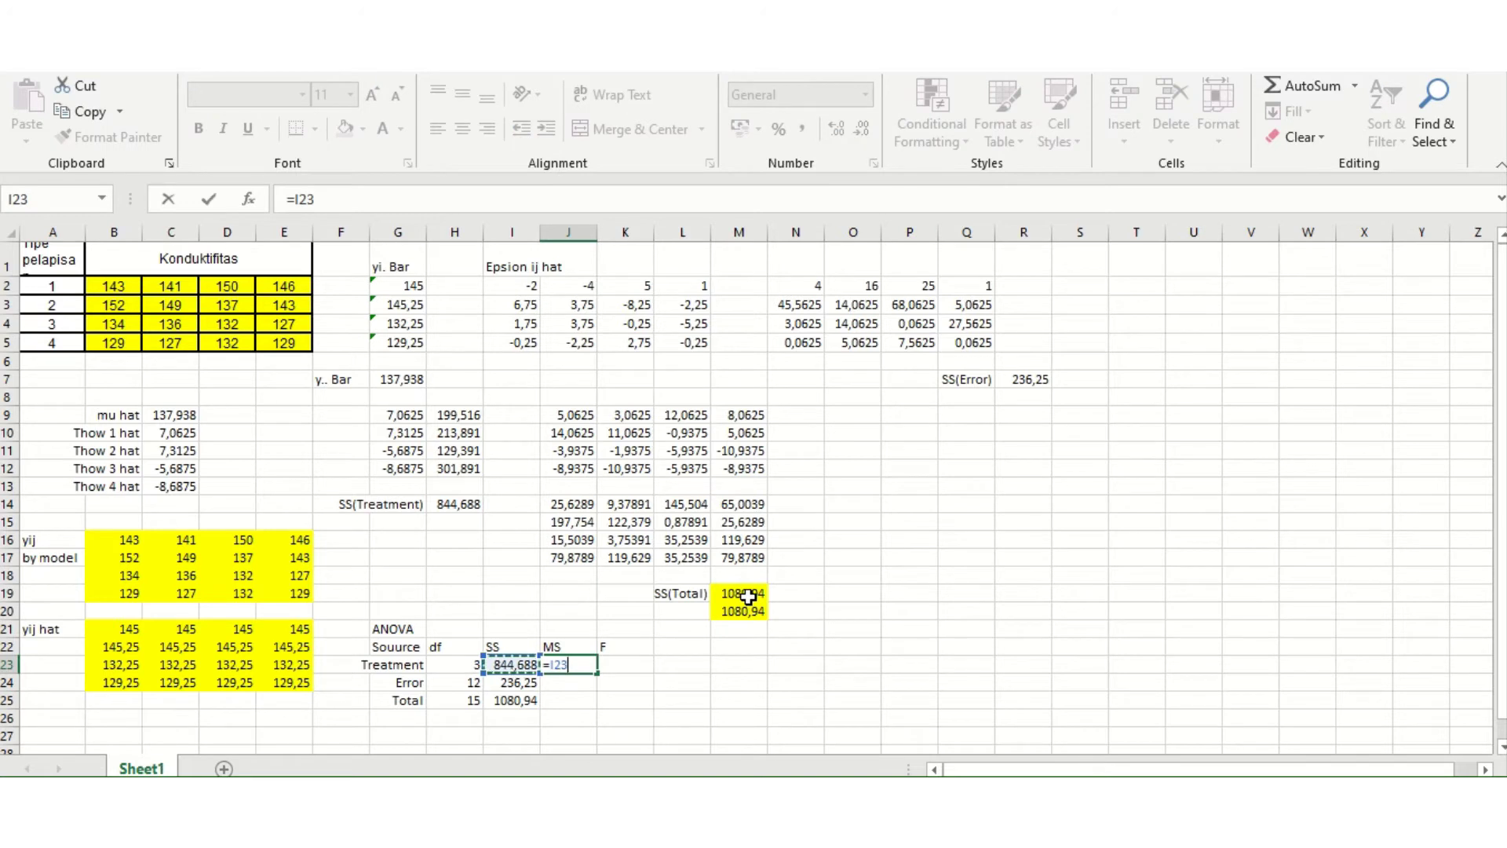
type("/")
left_click(448, 666)
key("Return")
Copy the mean square formula from J23 down through J25.
key("Up")
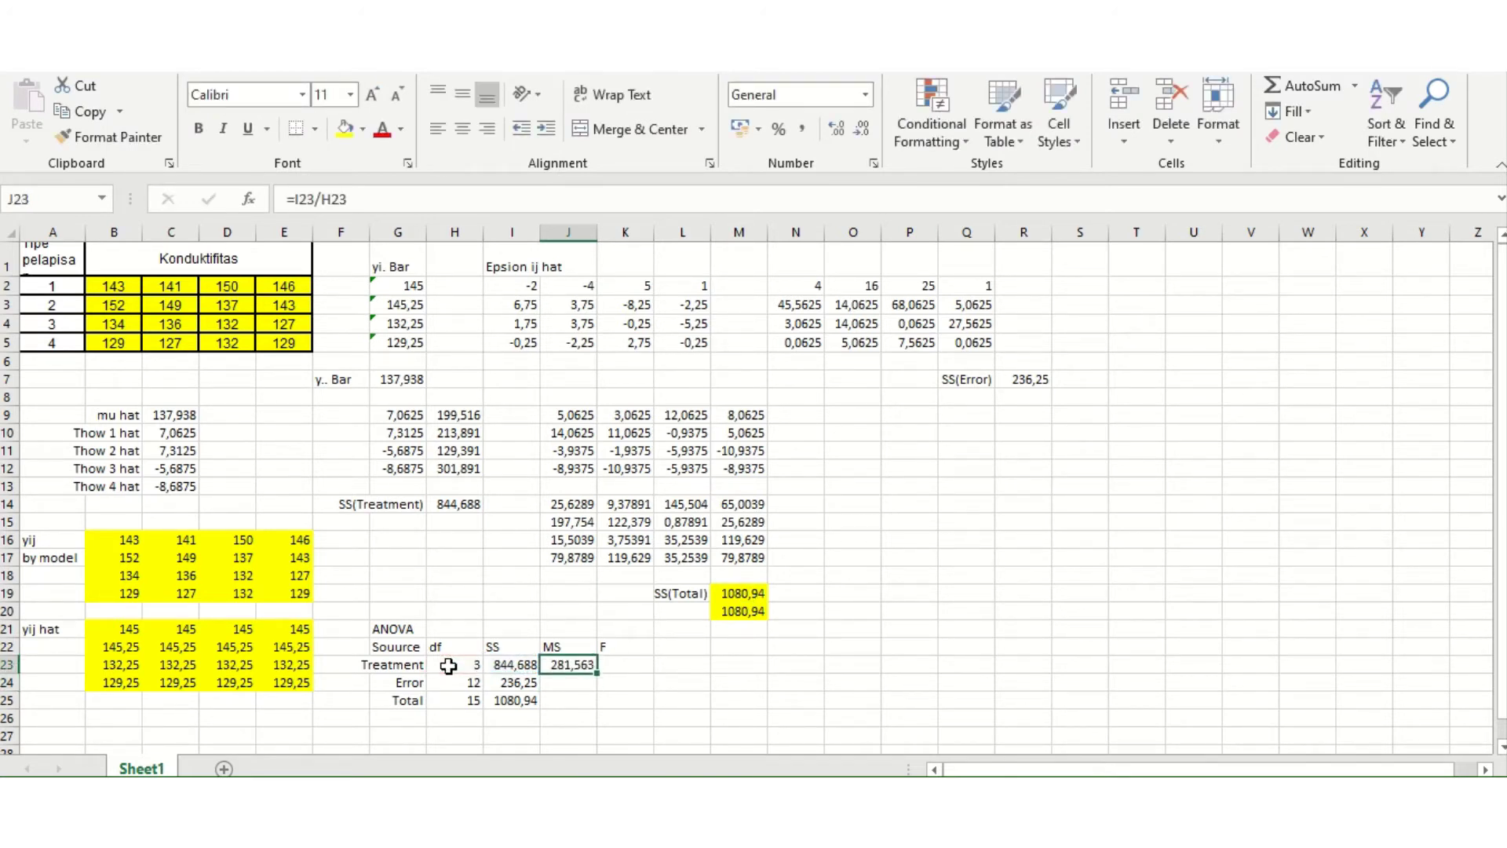
key("ctrl+c")
key("shift+Down")
key("shift+Down")
key("ctrl+v")
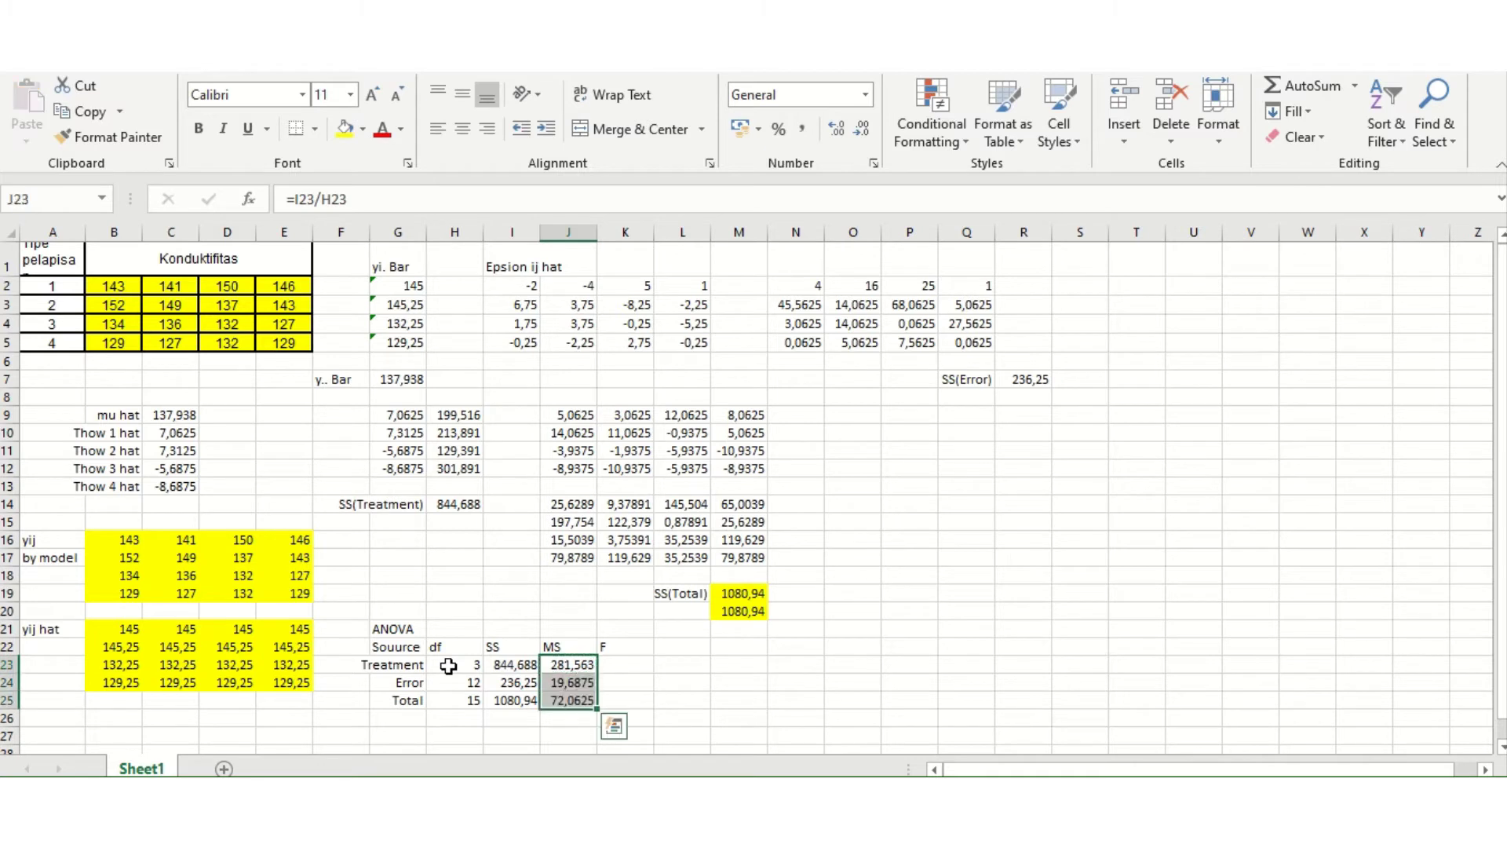
key("Escape")
Delete the mean square of the Total row in J25.
key("Down")
key("Down")
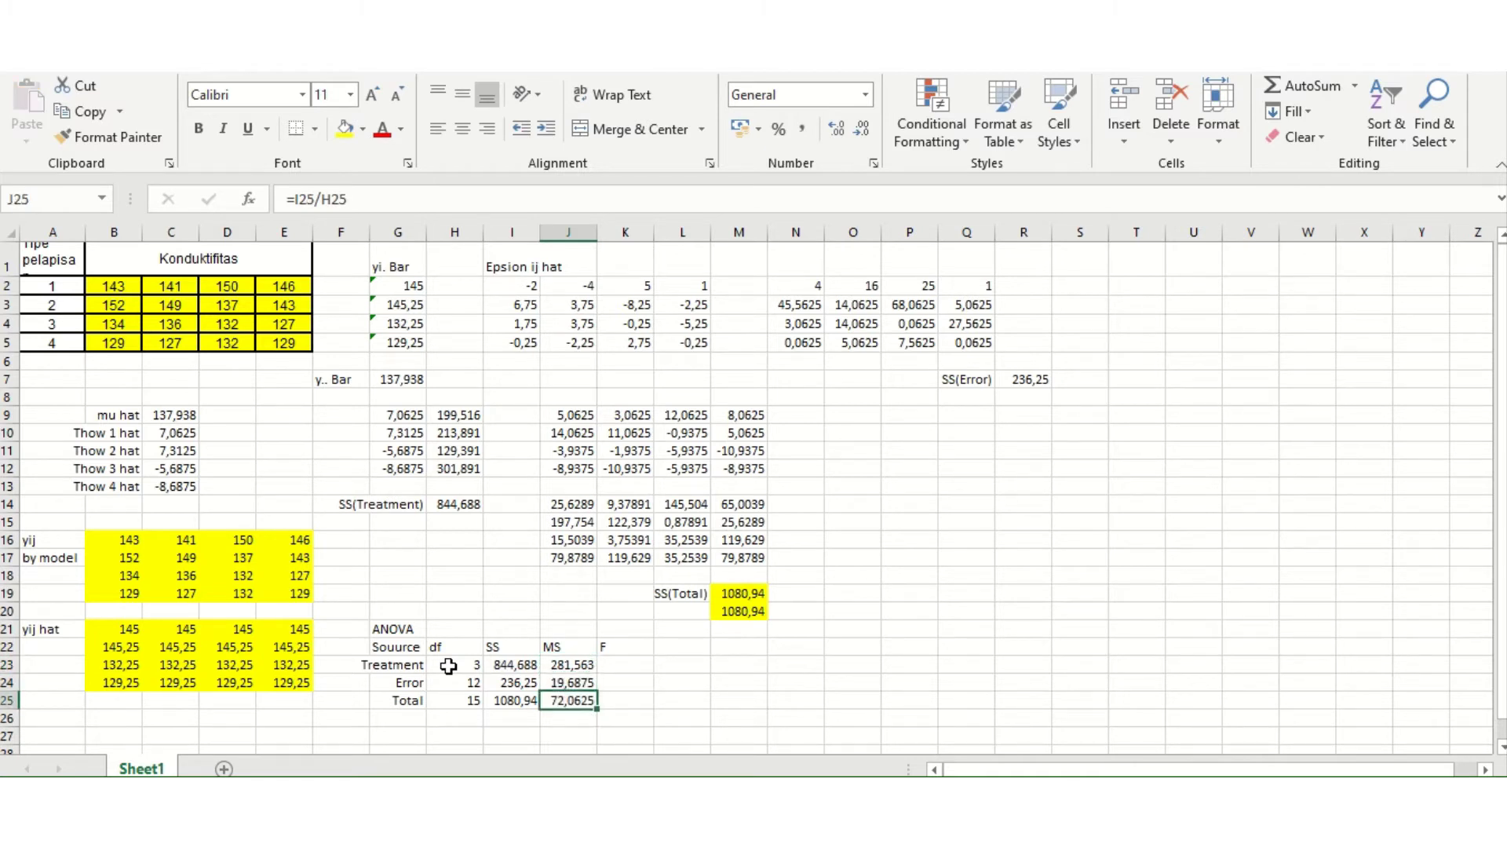
key("Delete")
Calculate the F statistic in K23 with the formula =J23/J24.
key("Up")
key("Up")
key("Right")
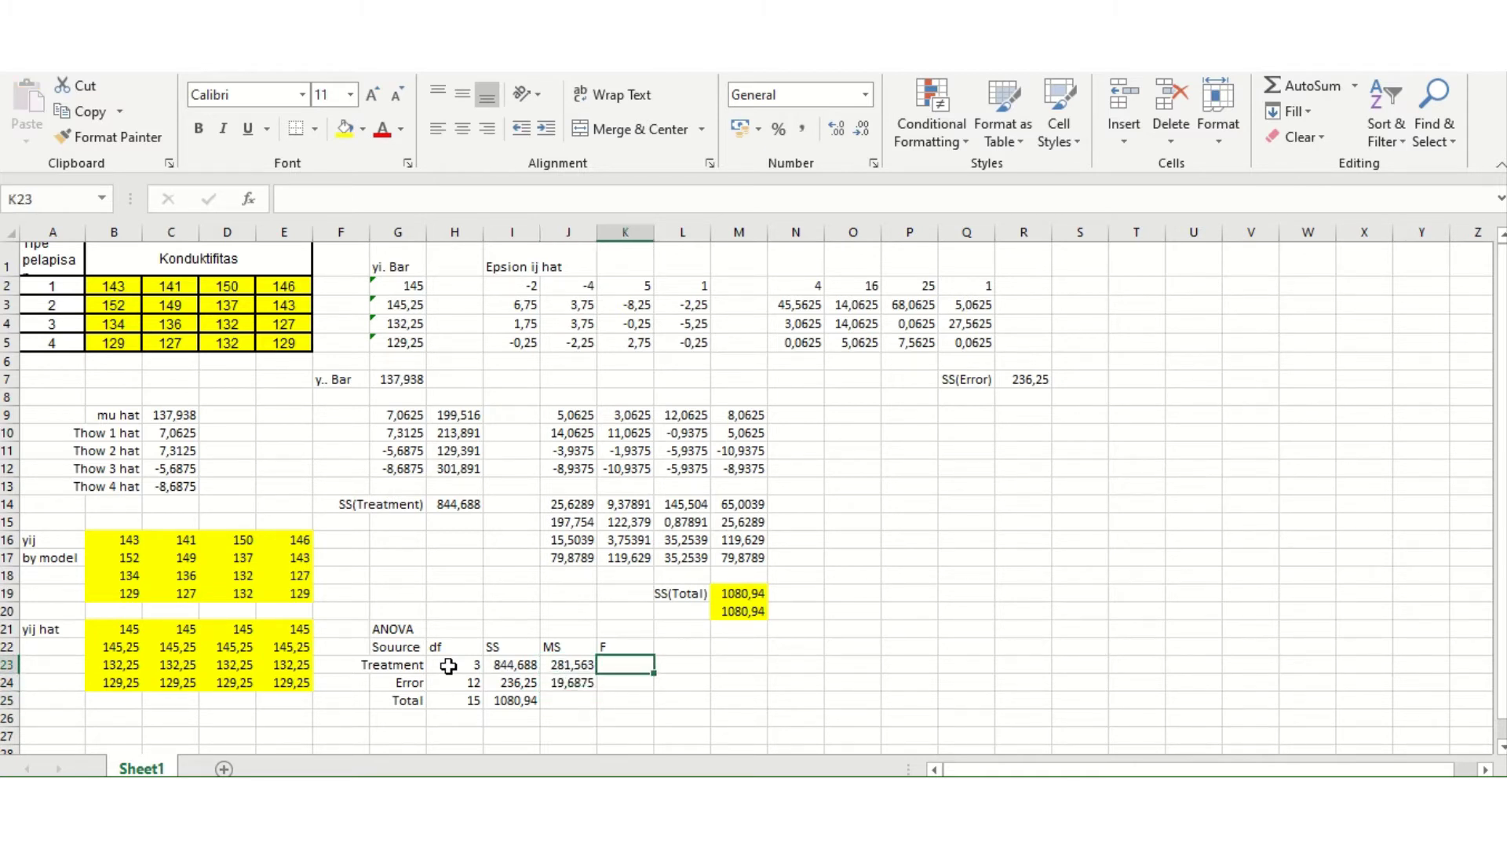
type("=")
key("Left")
type("/")
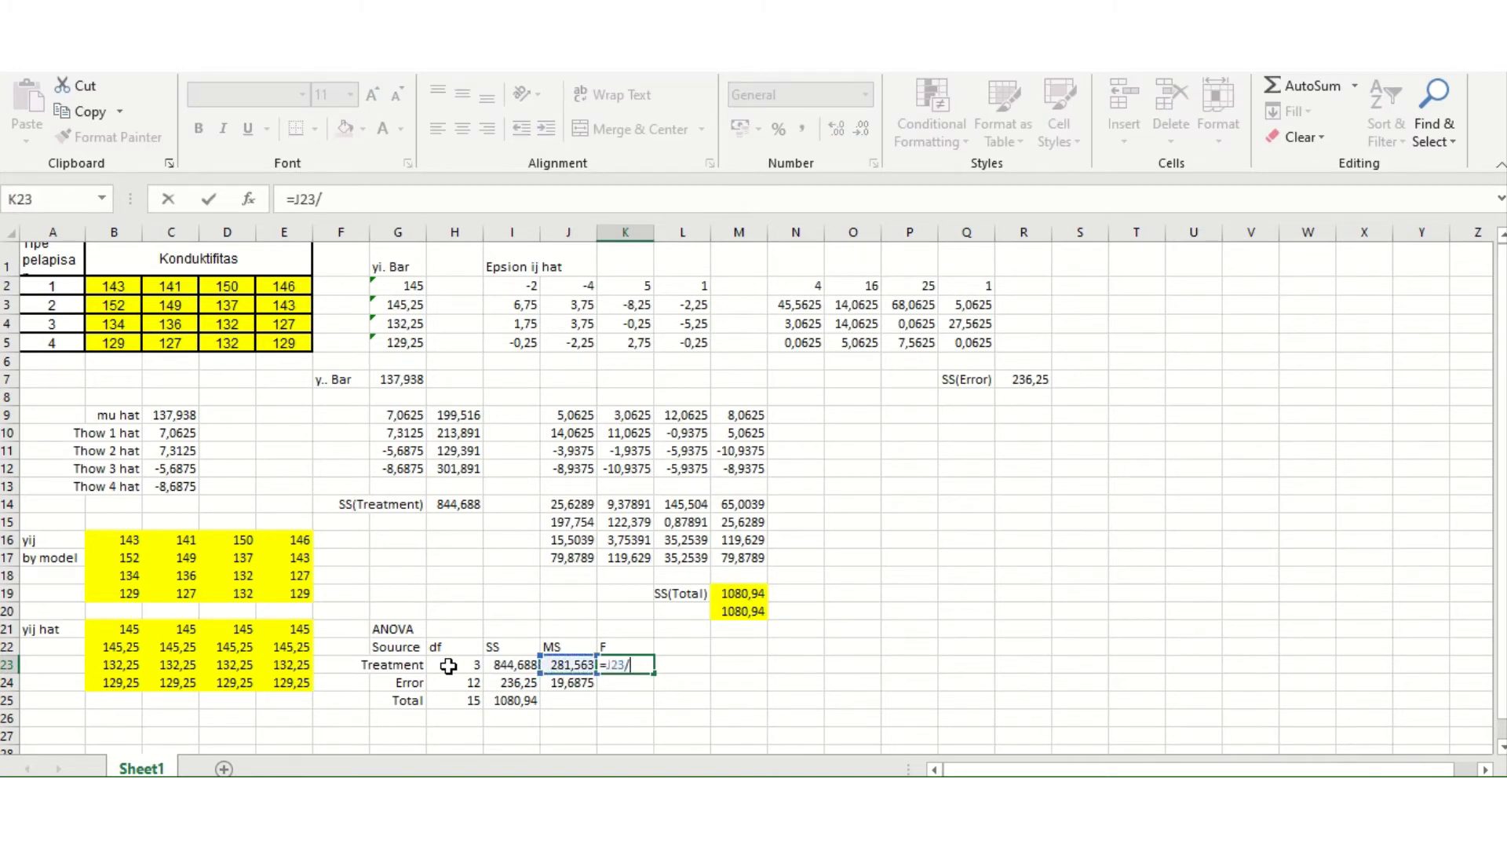
left_click(554, 683)
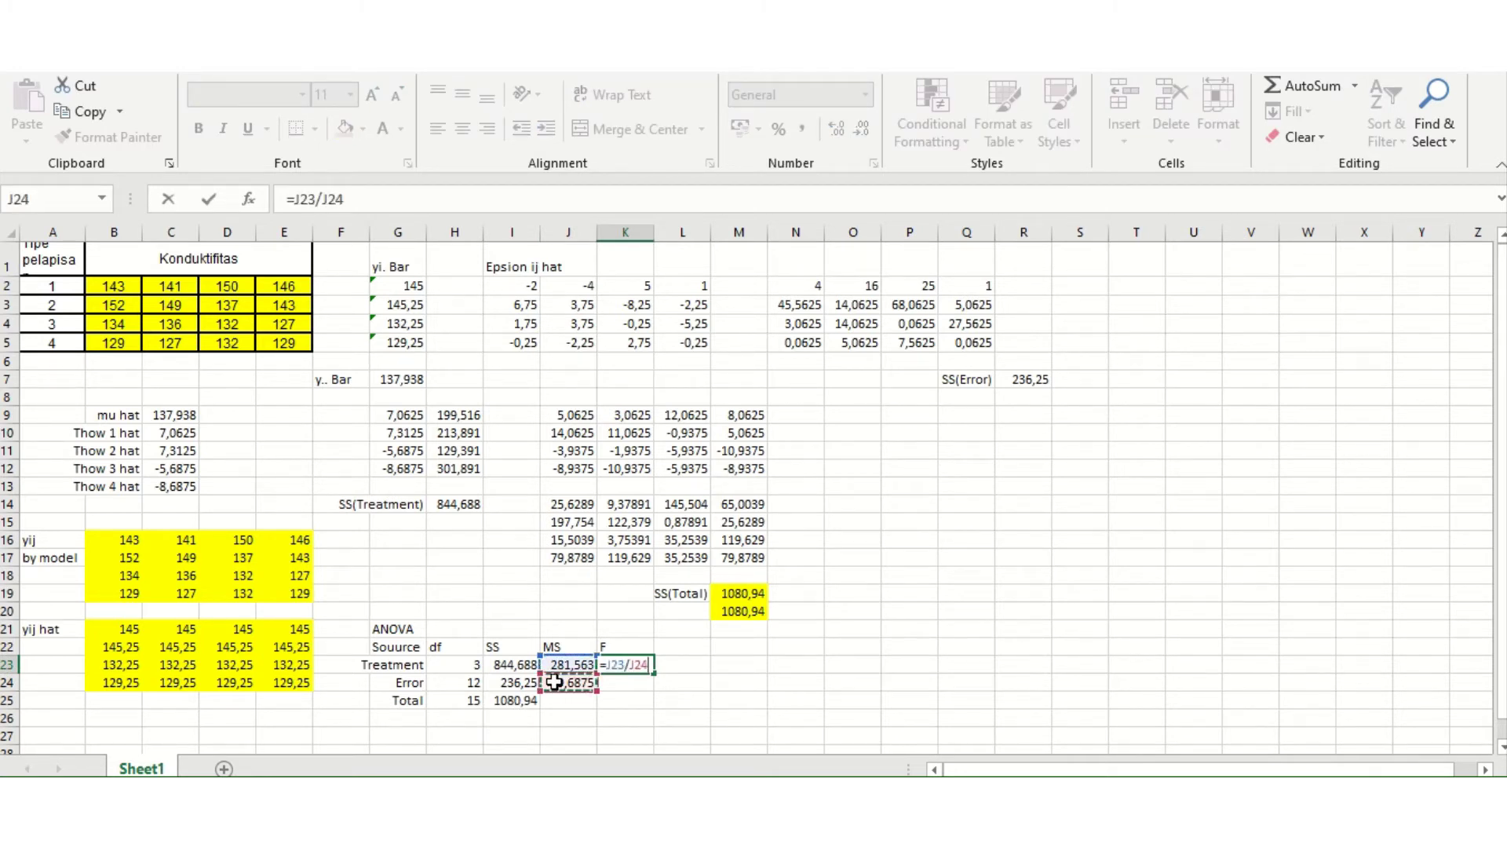
key("Return")
Calculate the cumulative F distribution probability in M23 with the formula =F.DIST(K23;H23;H24;1).
key("Up")
key("Right")
key("Right")
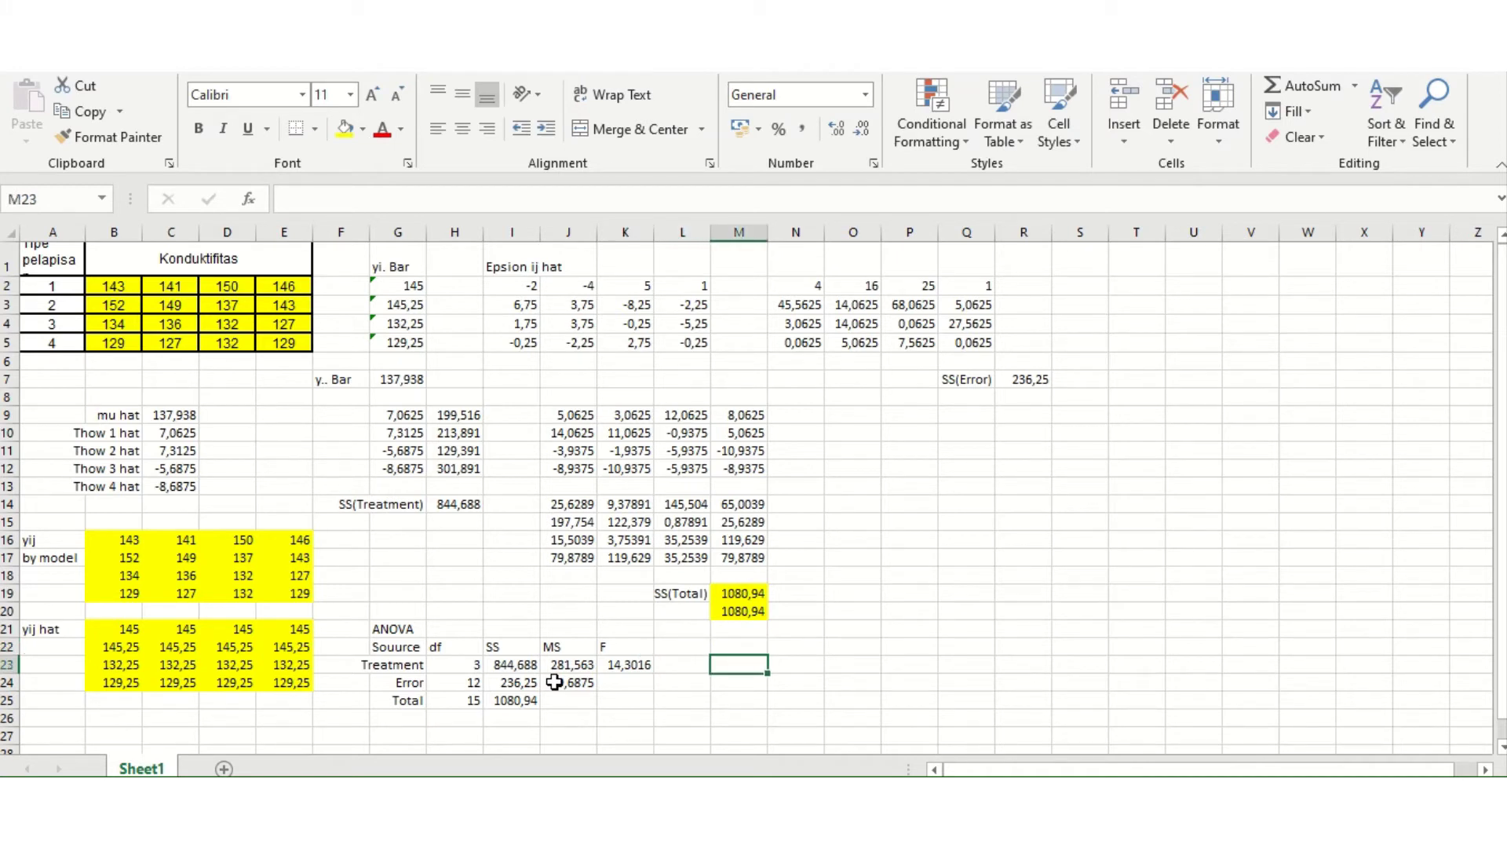
type("=f")
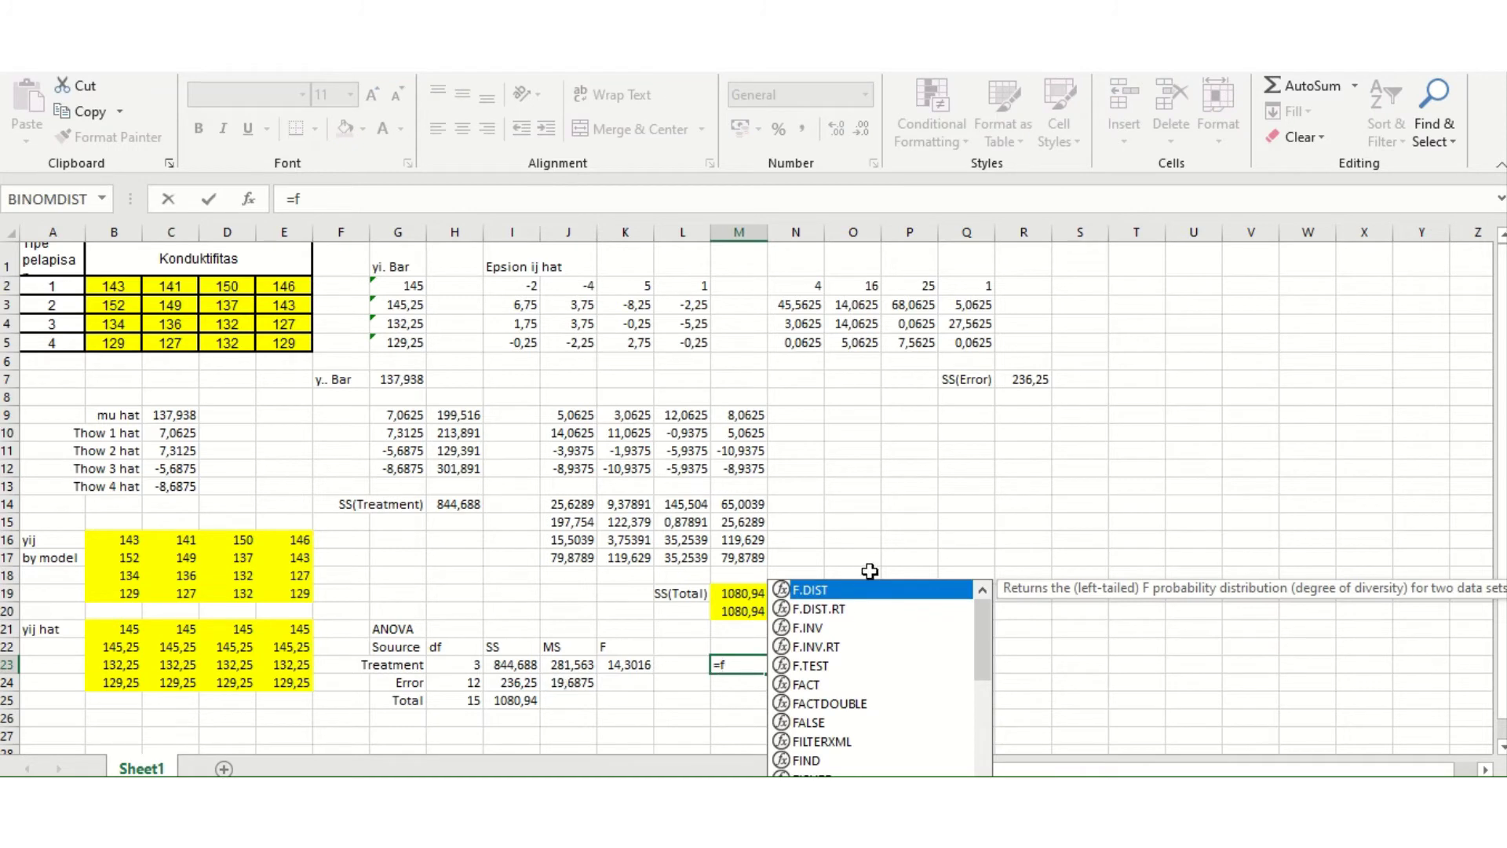
double_click(864, 591)
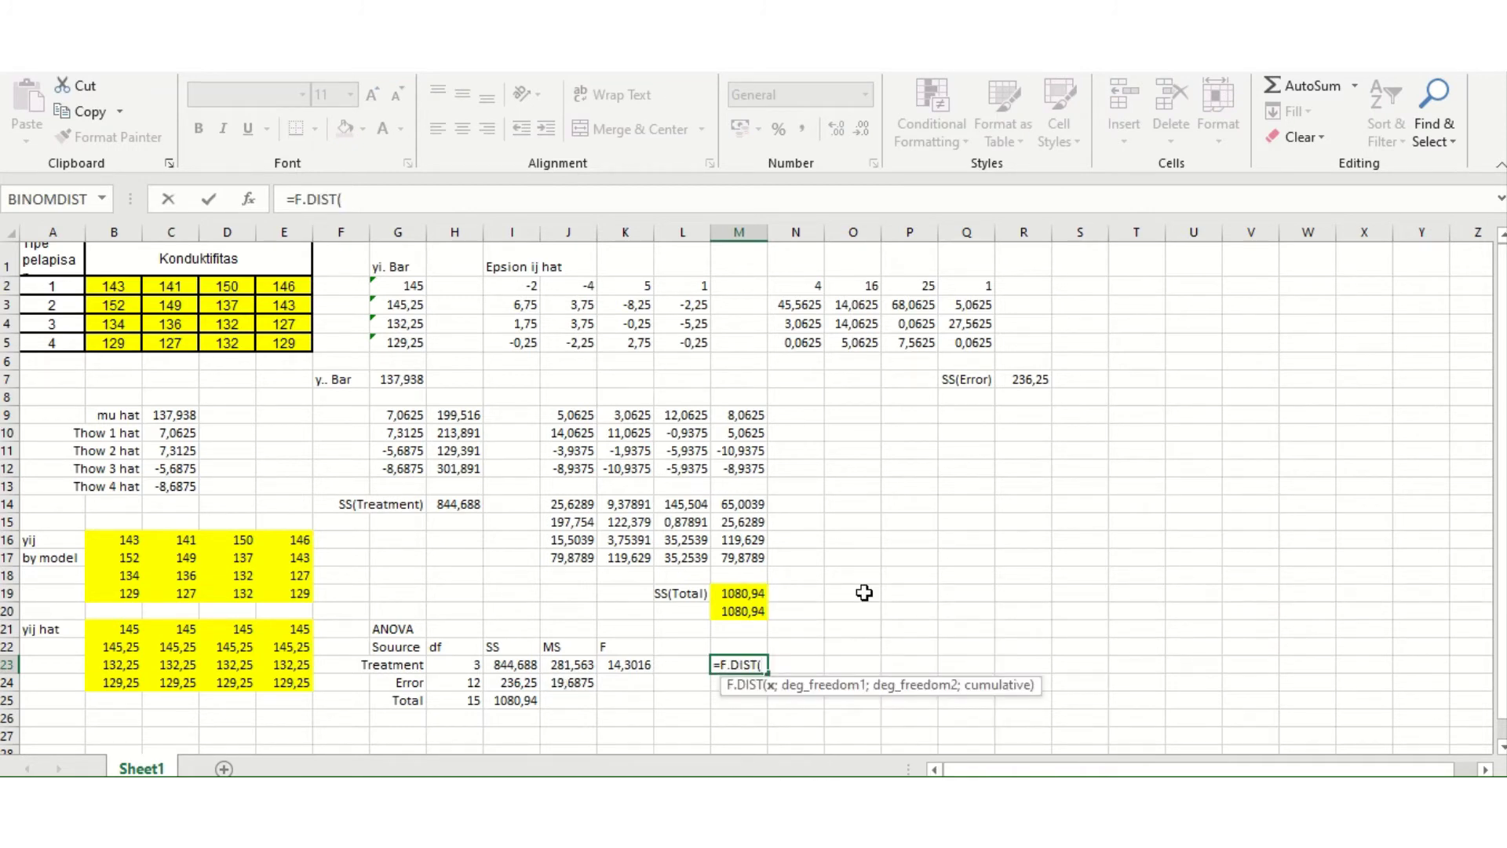
left_click(616, 669)
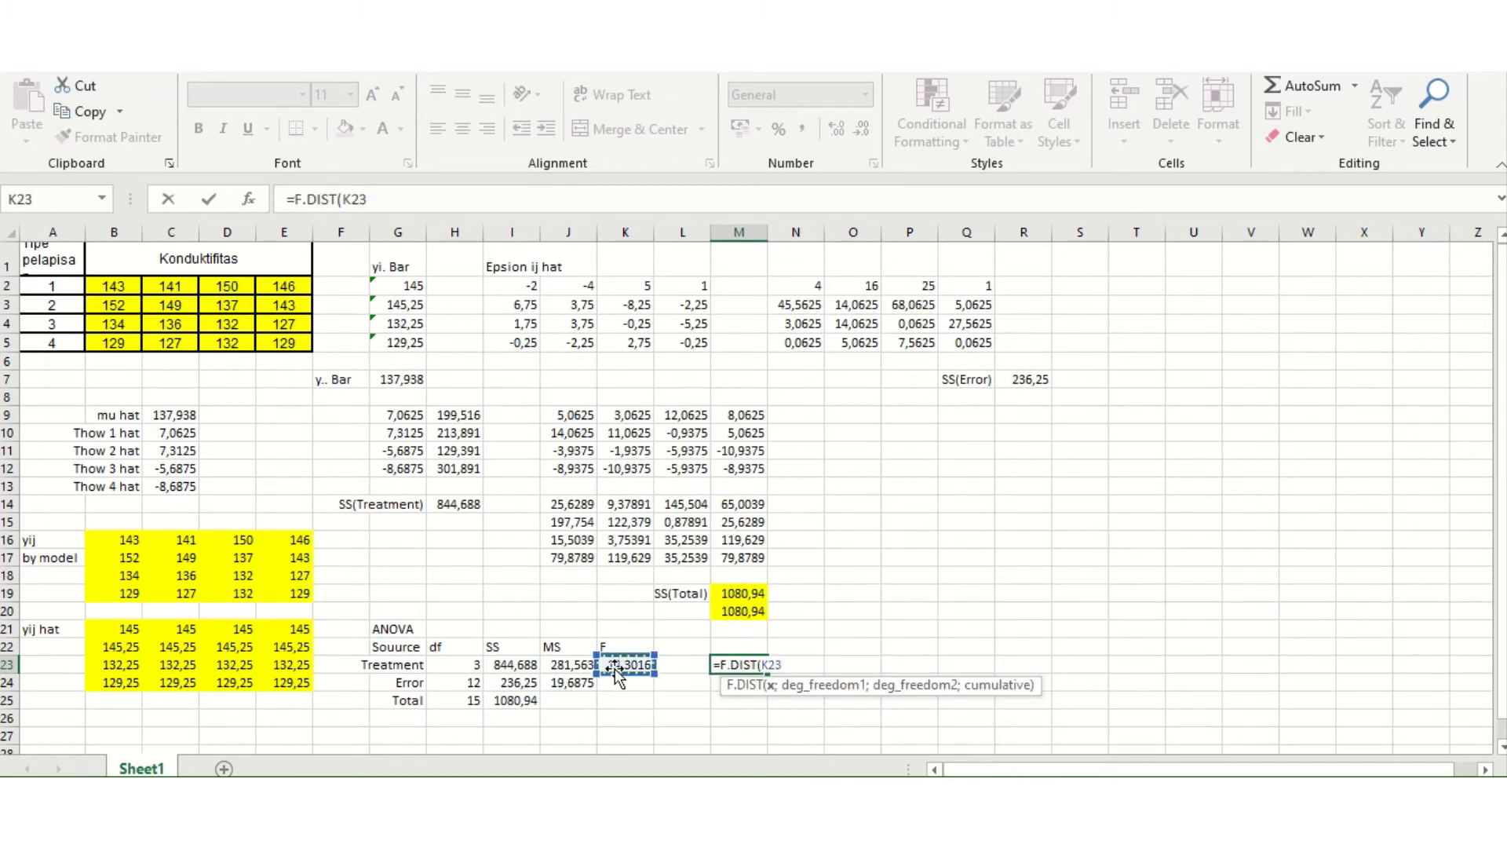
type(";")
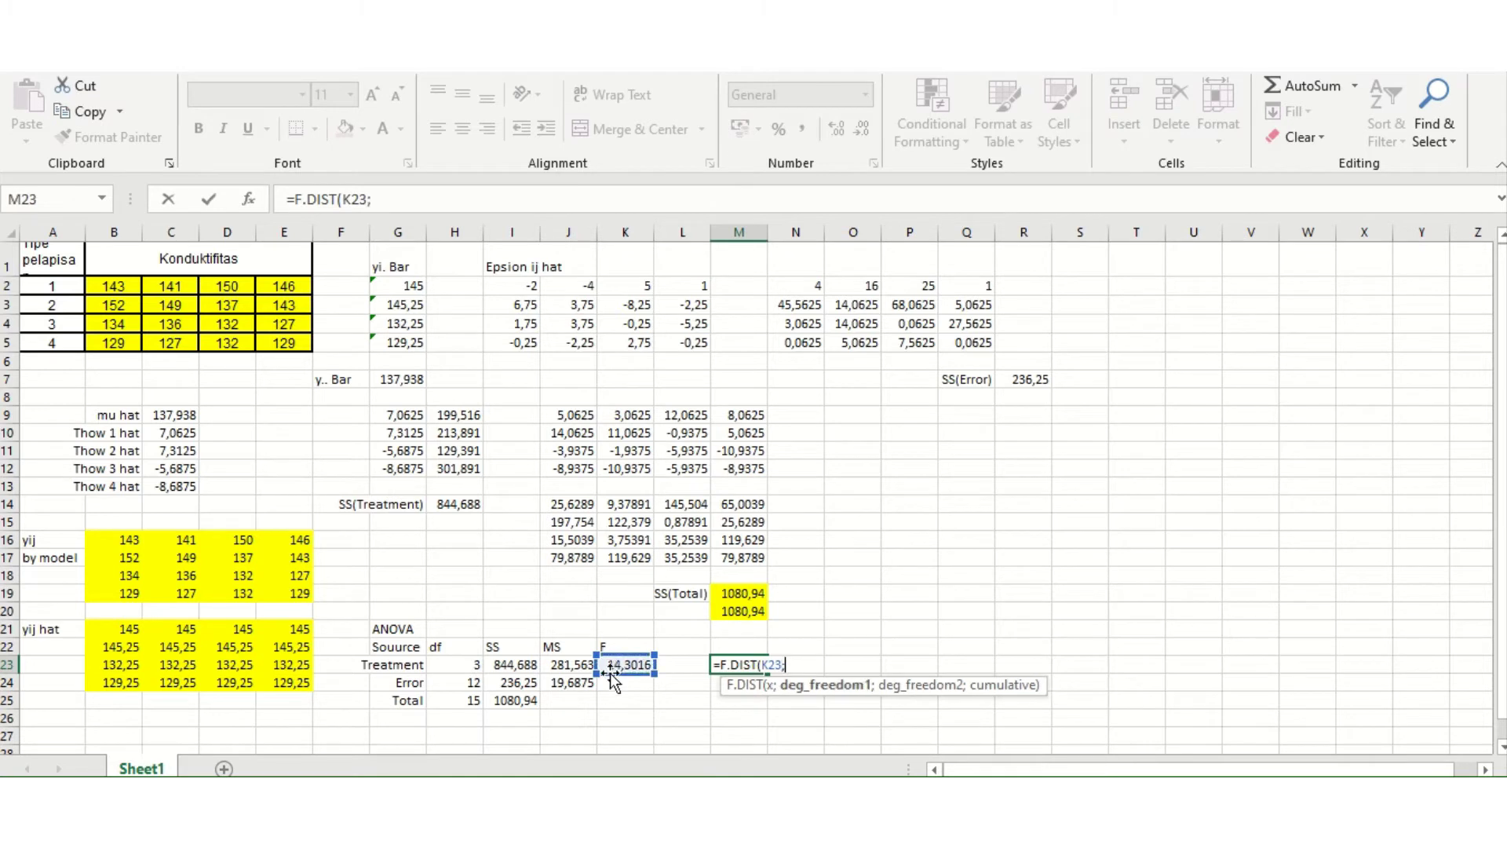
left_click(464, 667)
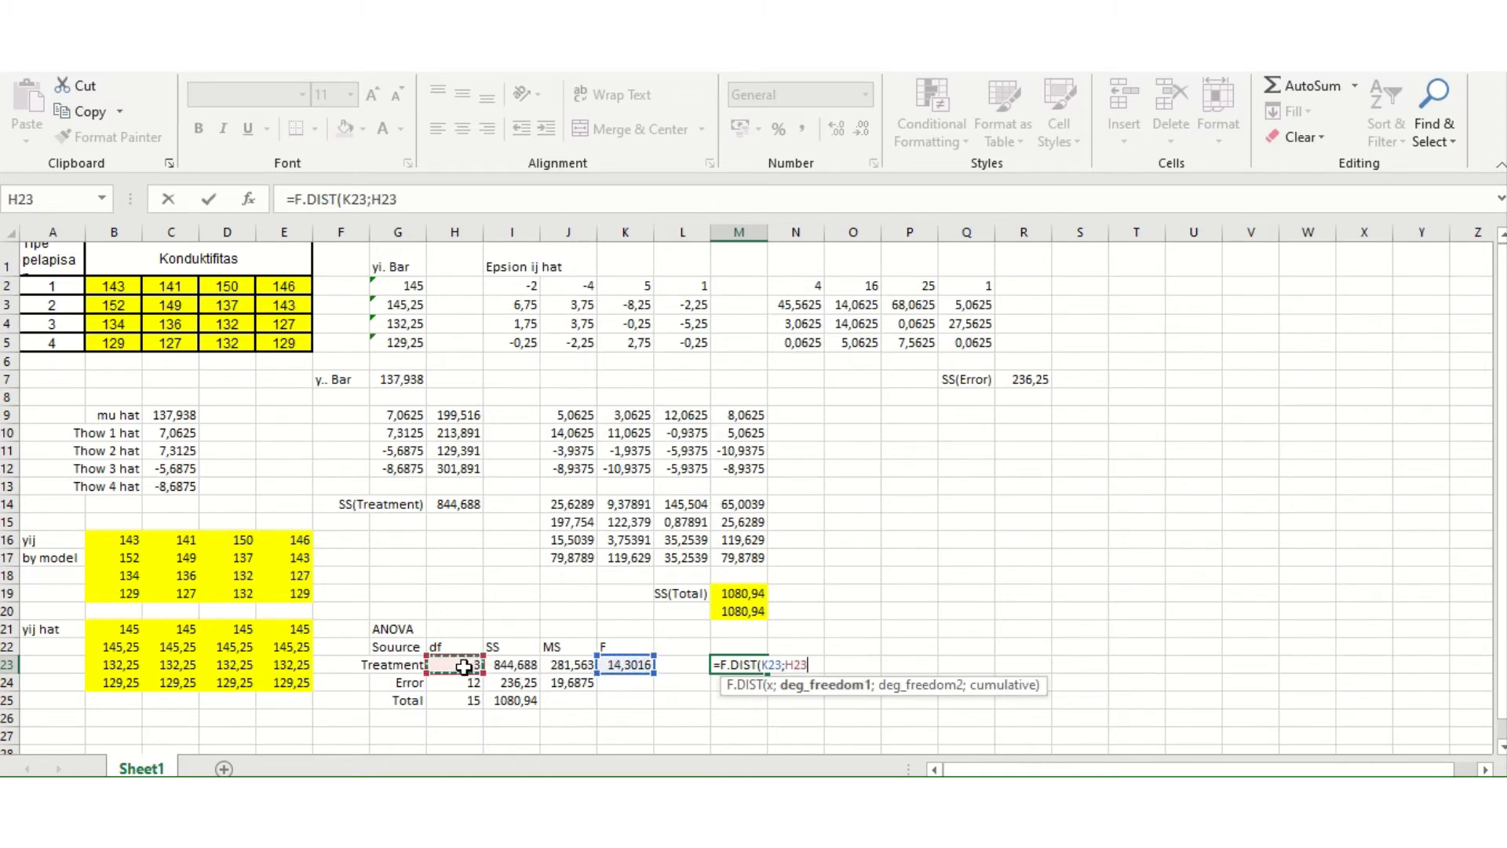
type(";")
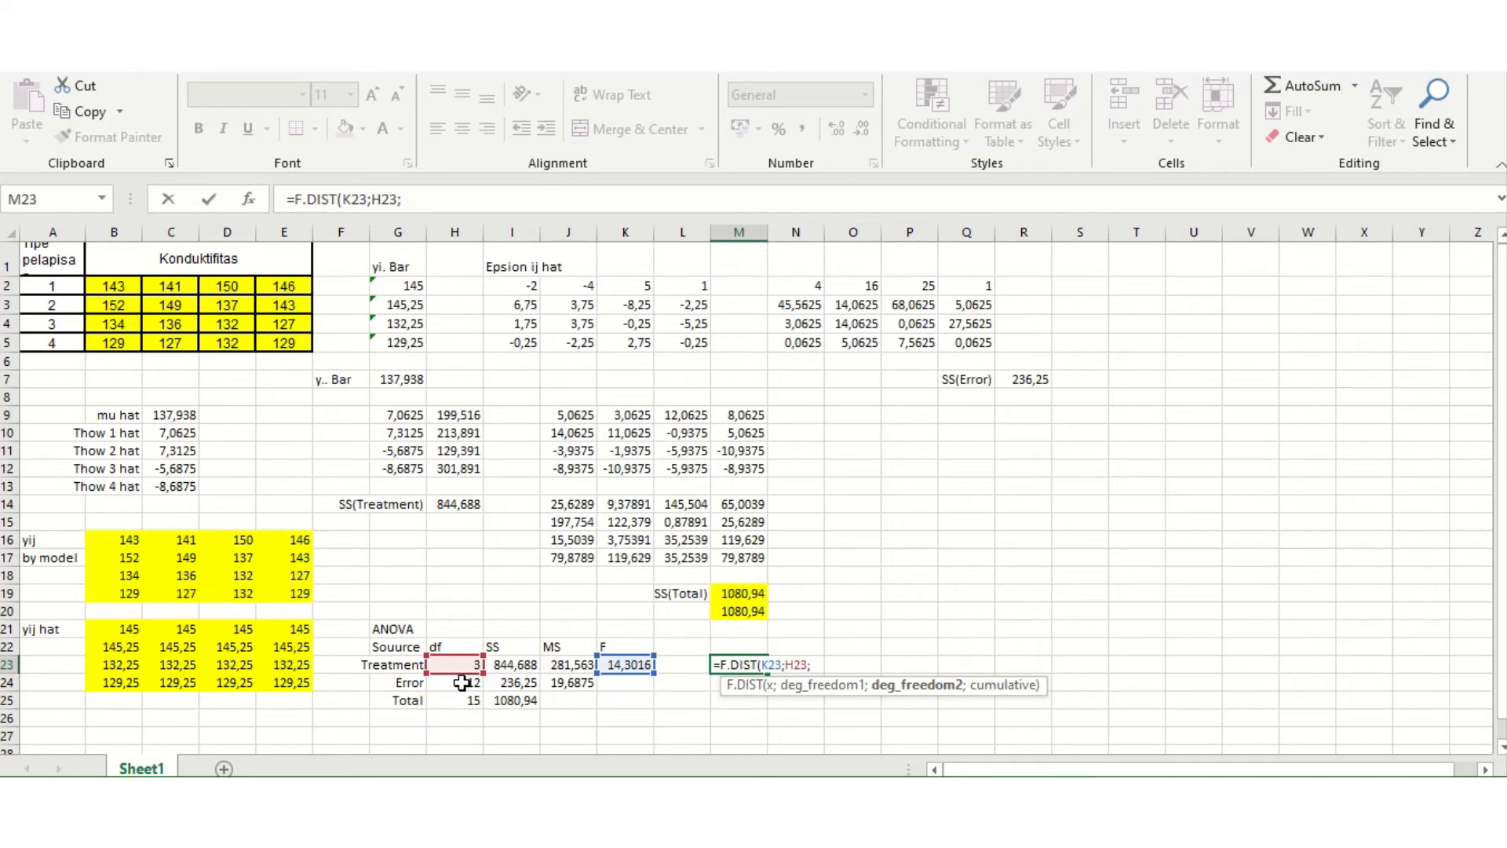
left_click(462, 683)
type(";")
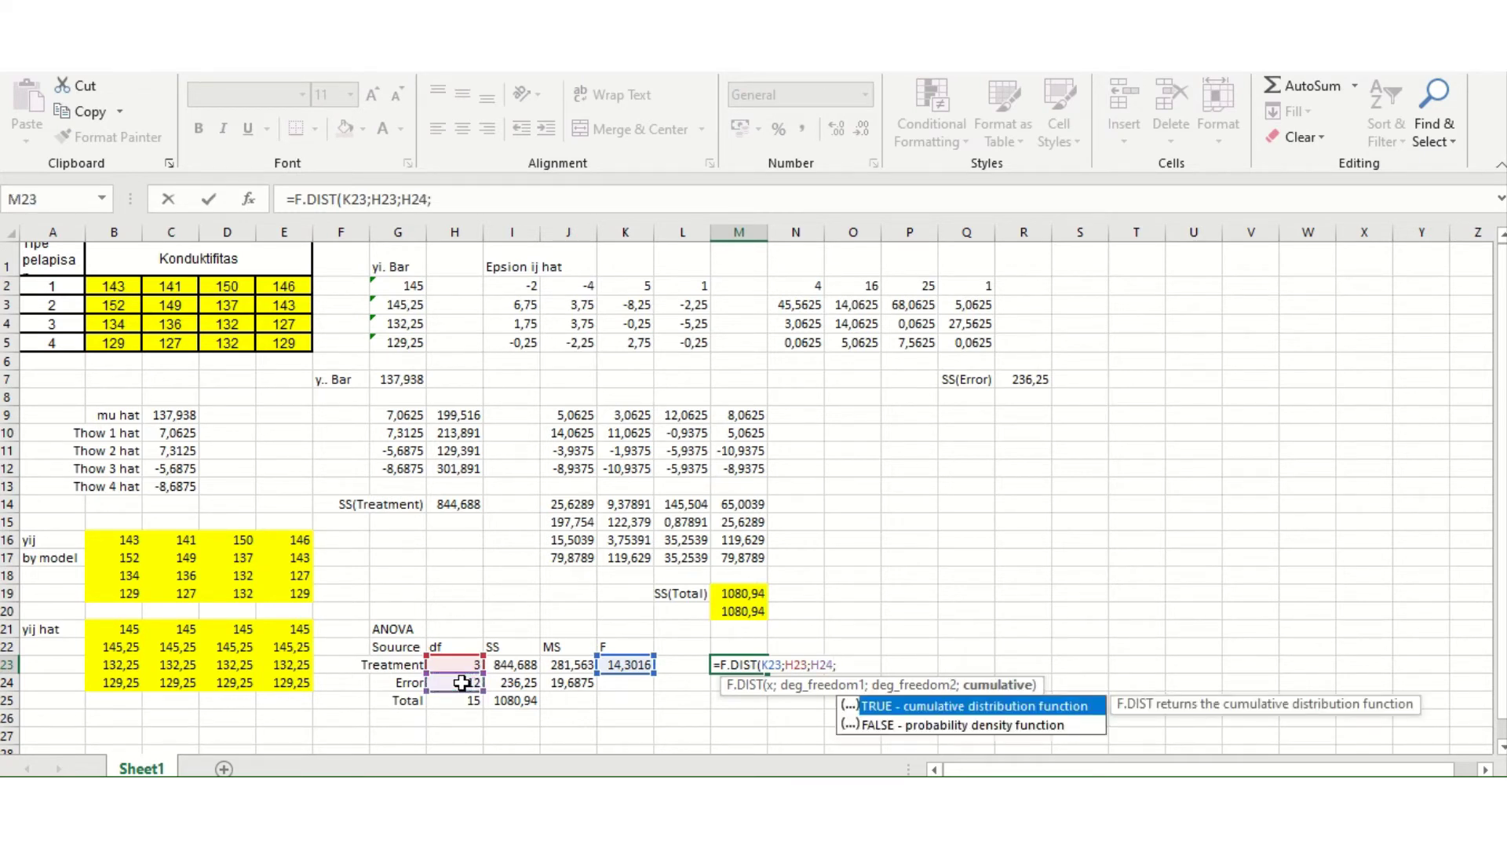
type("1)")
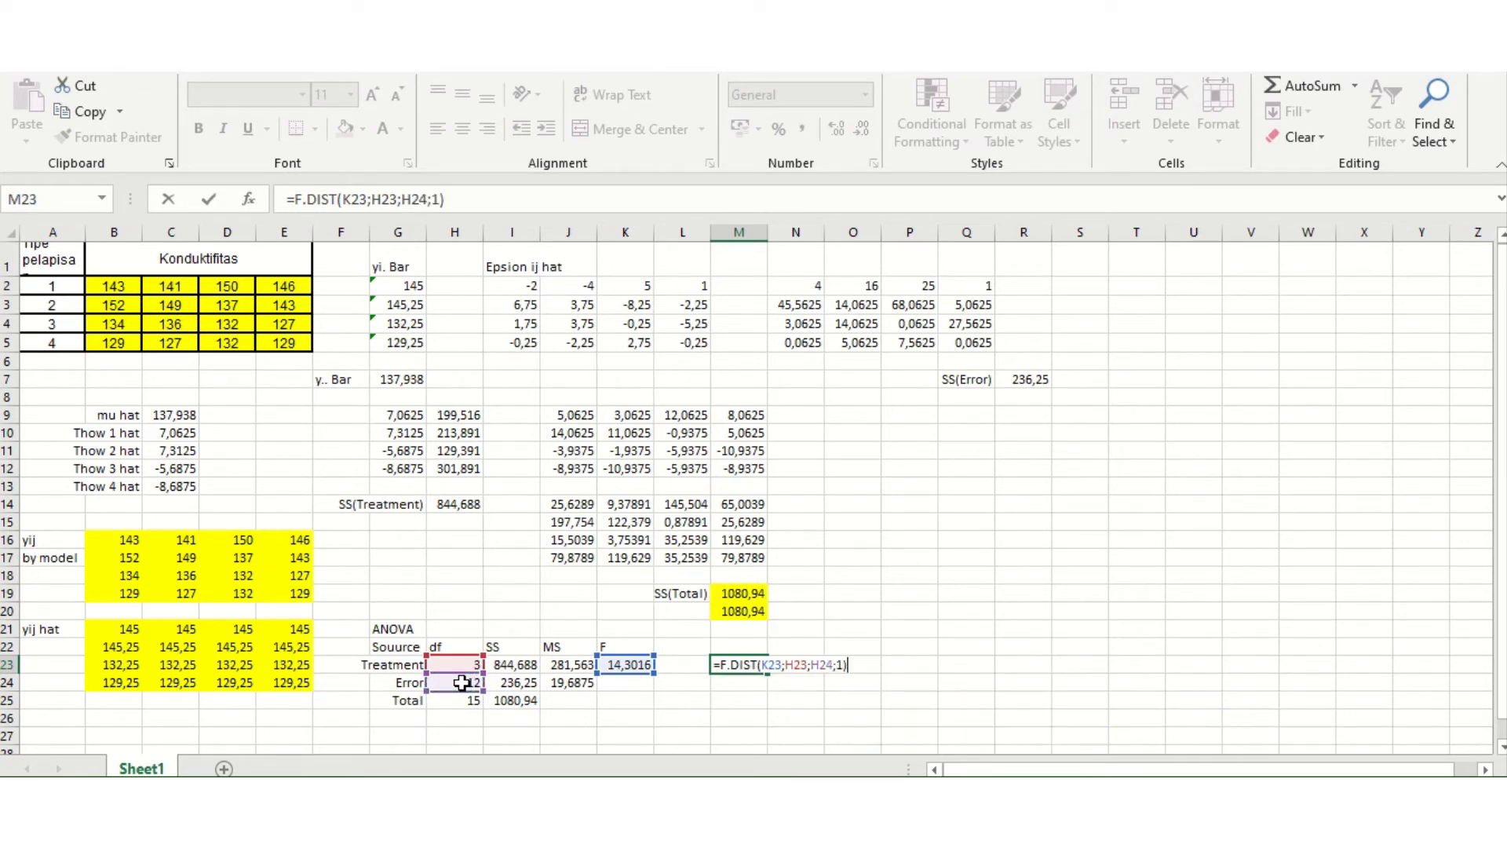
key("Return")
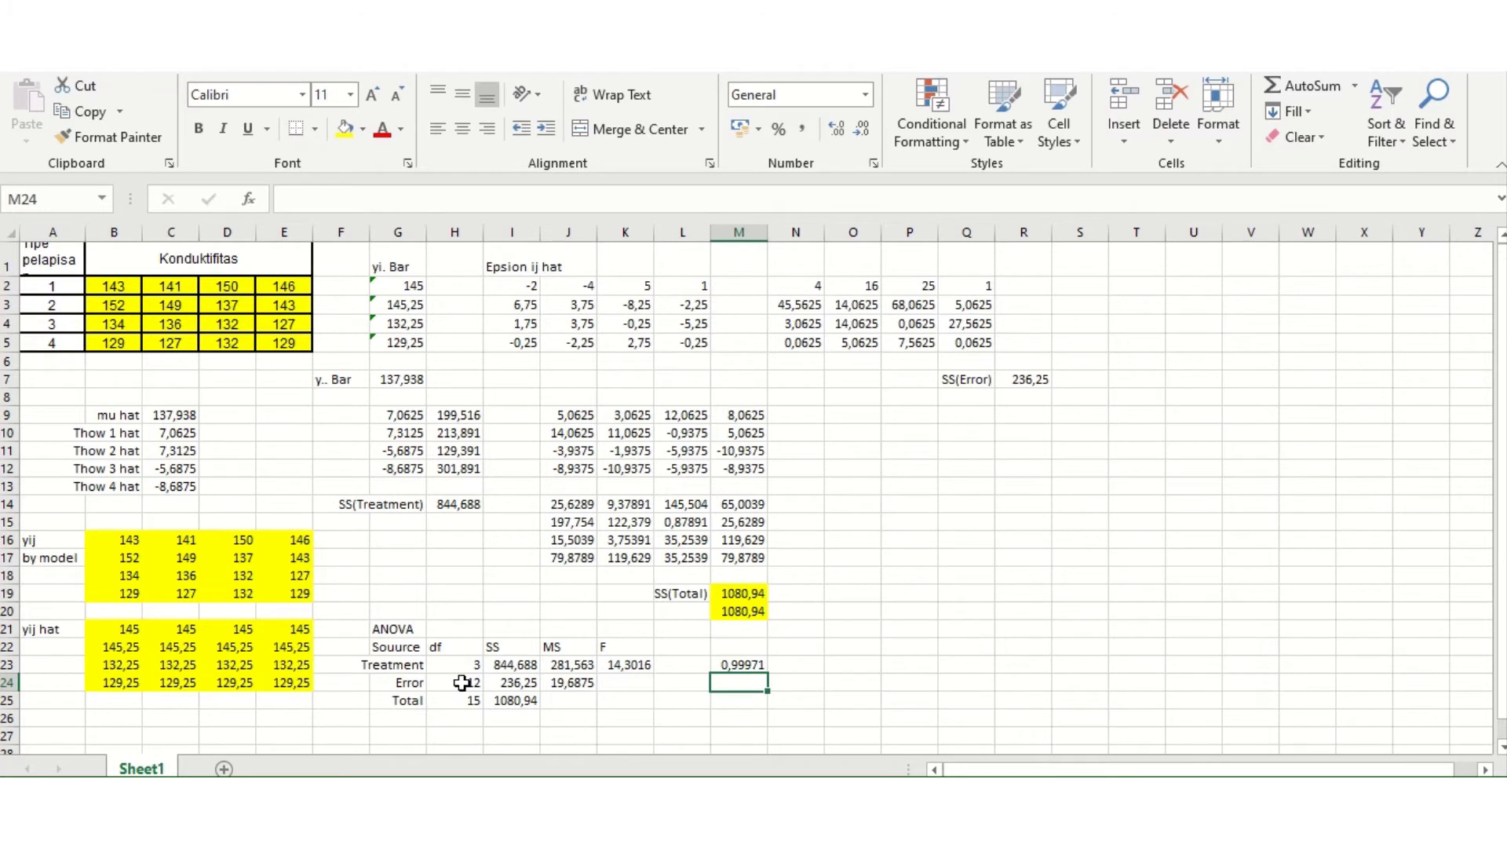
Move the F.DIST formula from M23 to O23.
key("Left")
key("Up")
key("Right")
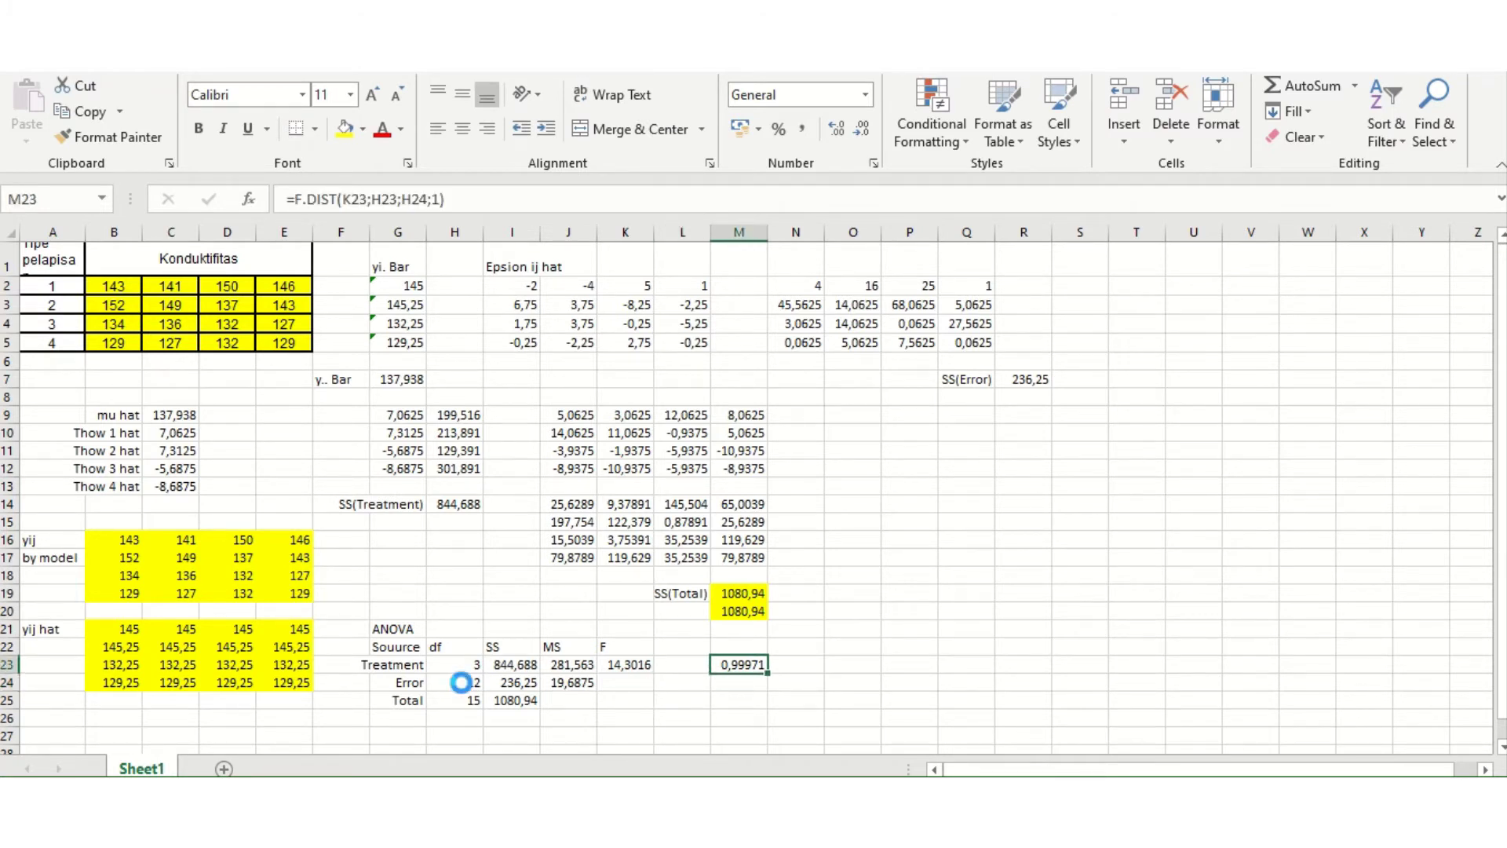
key("ctrl+x")
key("Right")
key("ctrl+v")
key("ctrl+x")
key("Right")
key("ctrl+v")
Add the header p in L22 and calculate the treatment p-value in L23 with the formula =1-O23.
key("Left")
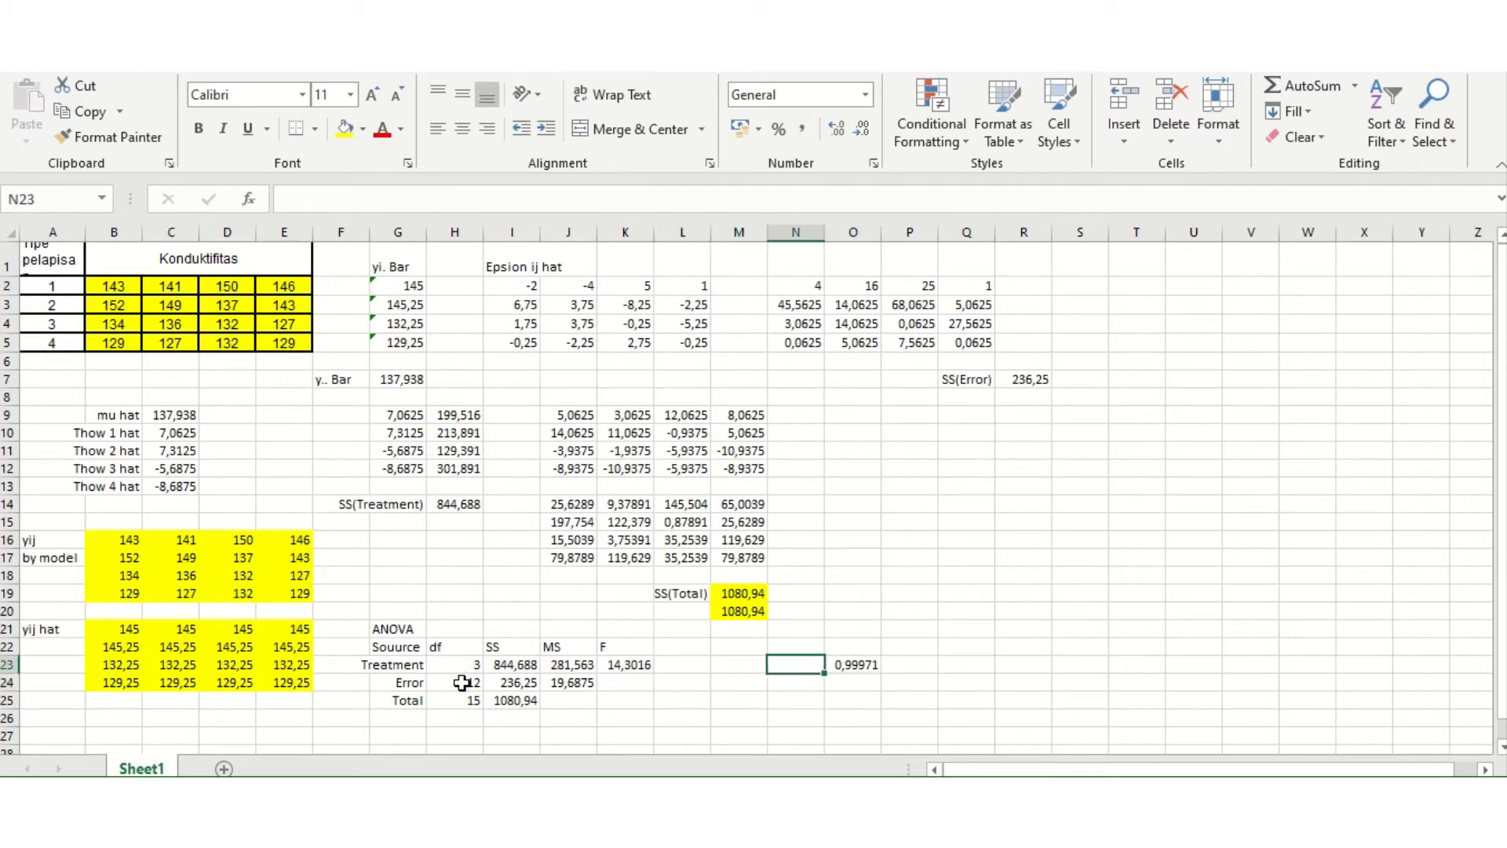
key("Left")
key("Left")
type("p")
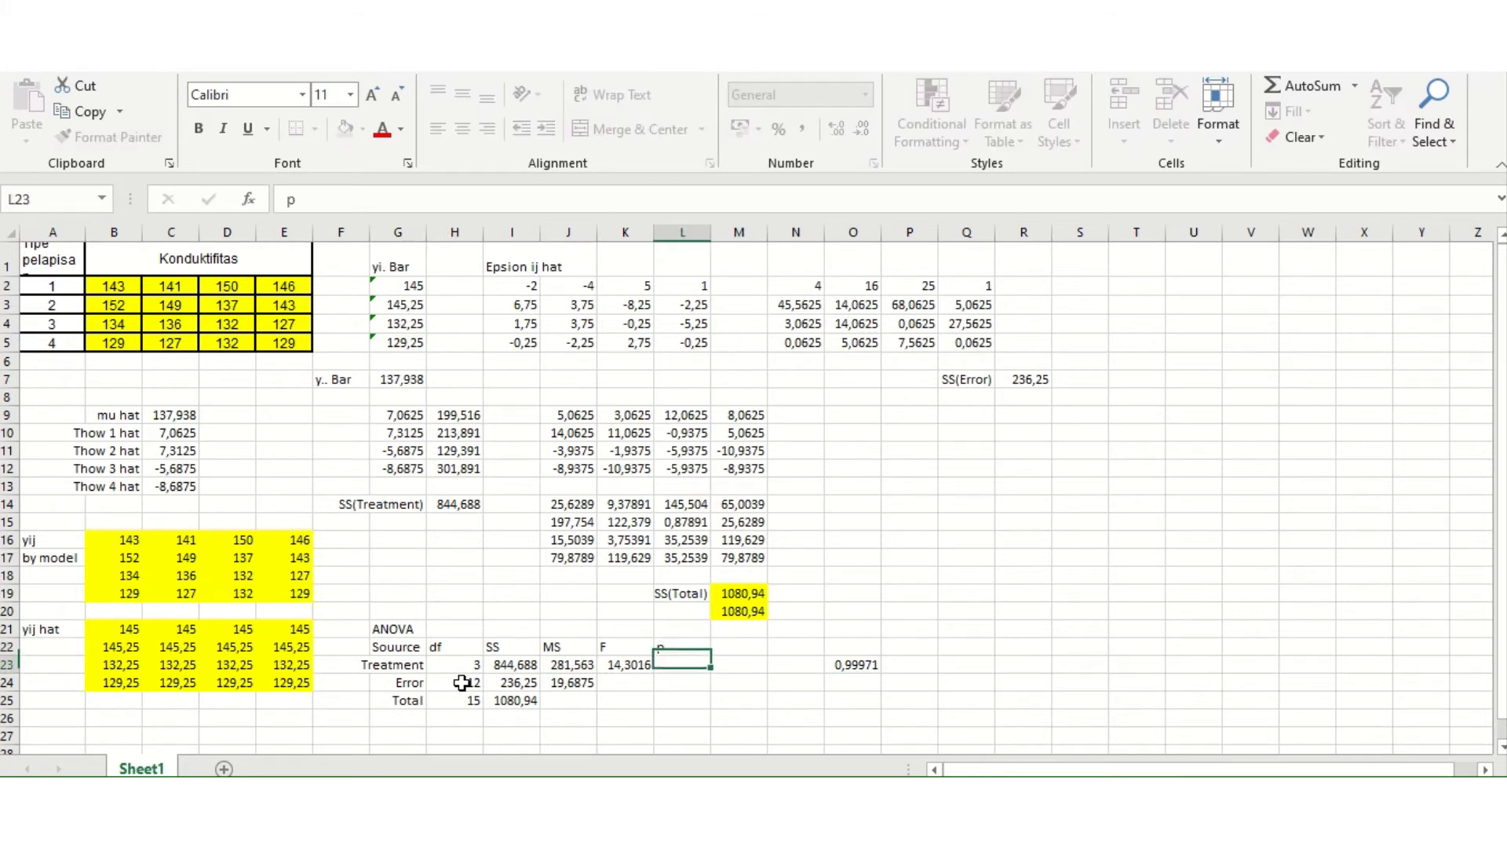
type("=1")
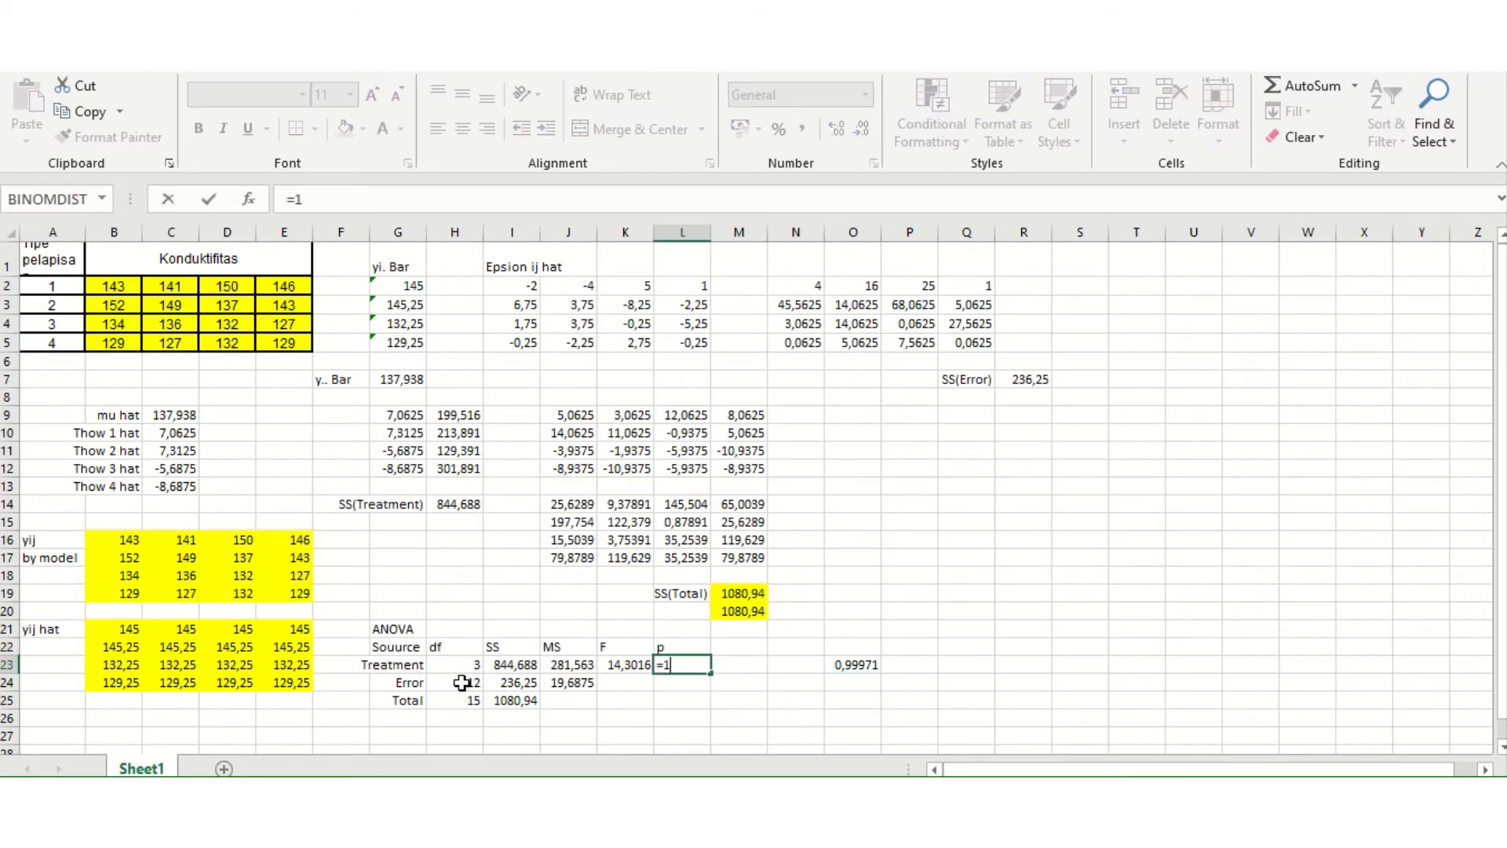
type("-")
left_click(863, 667)
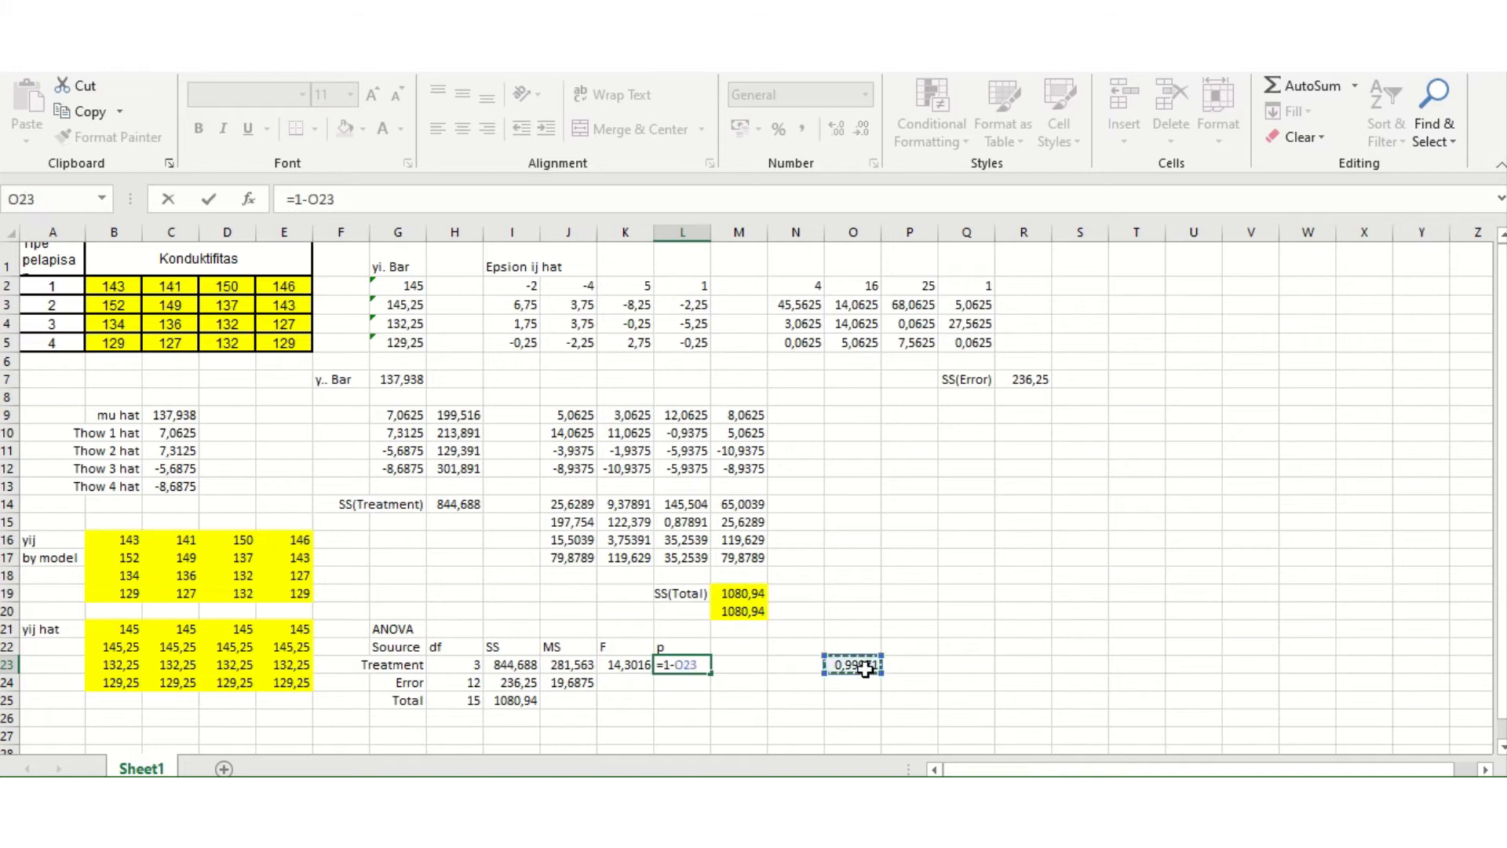
key("Return")
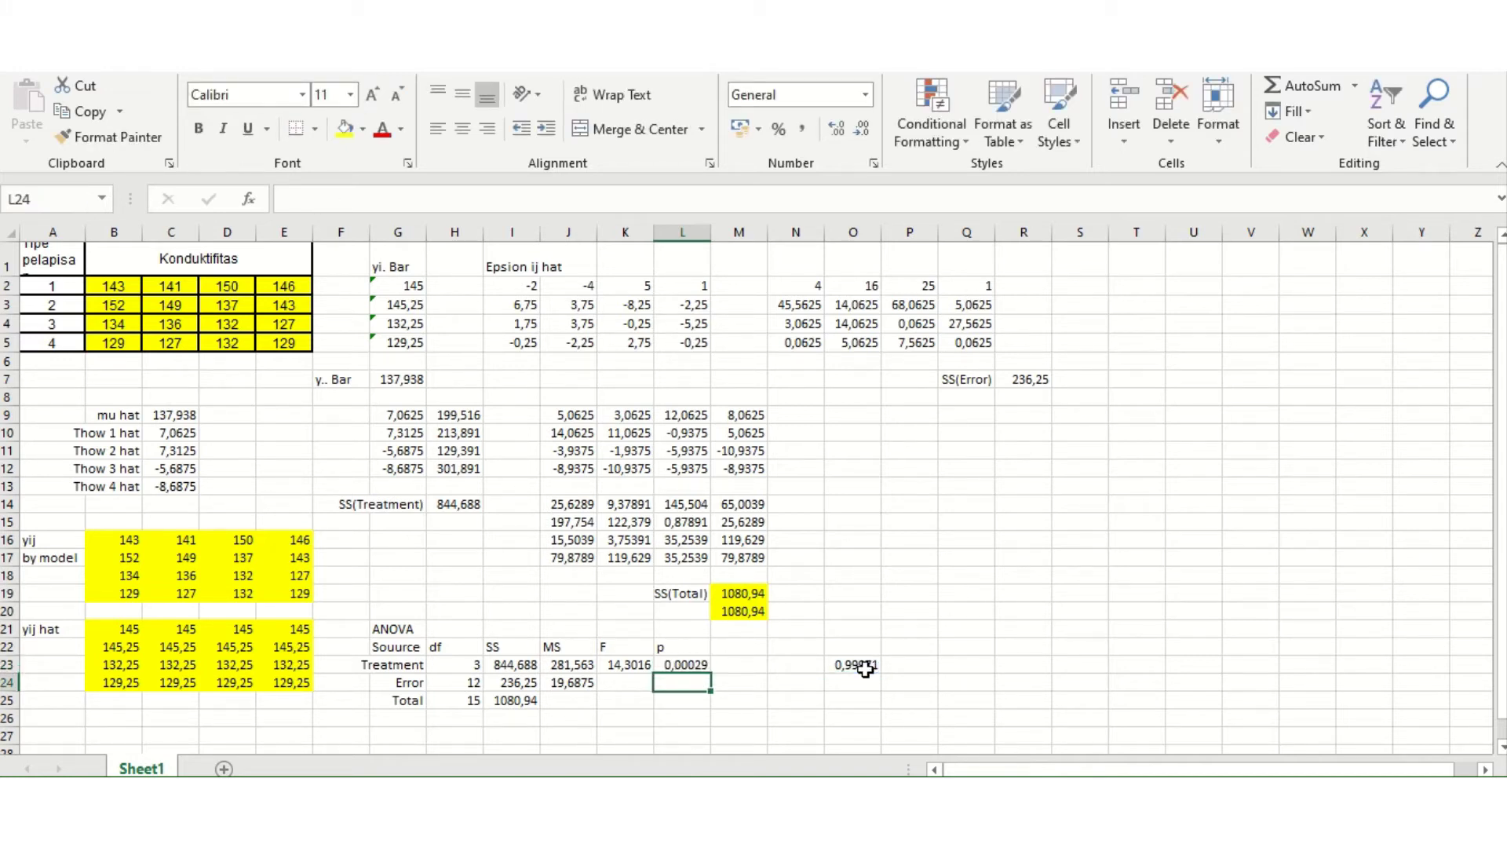
Enter the header Treatment in Q9, below the SS(Error) label.
mouse_move(612, 77)
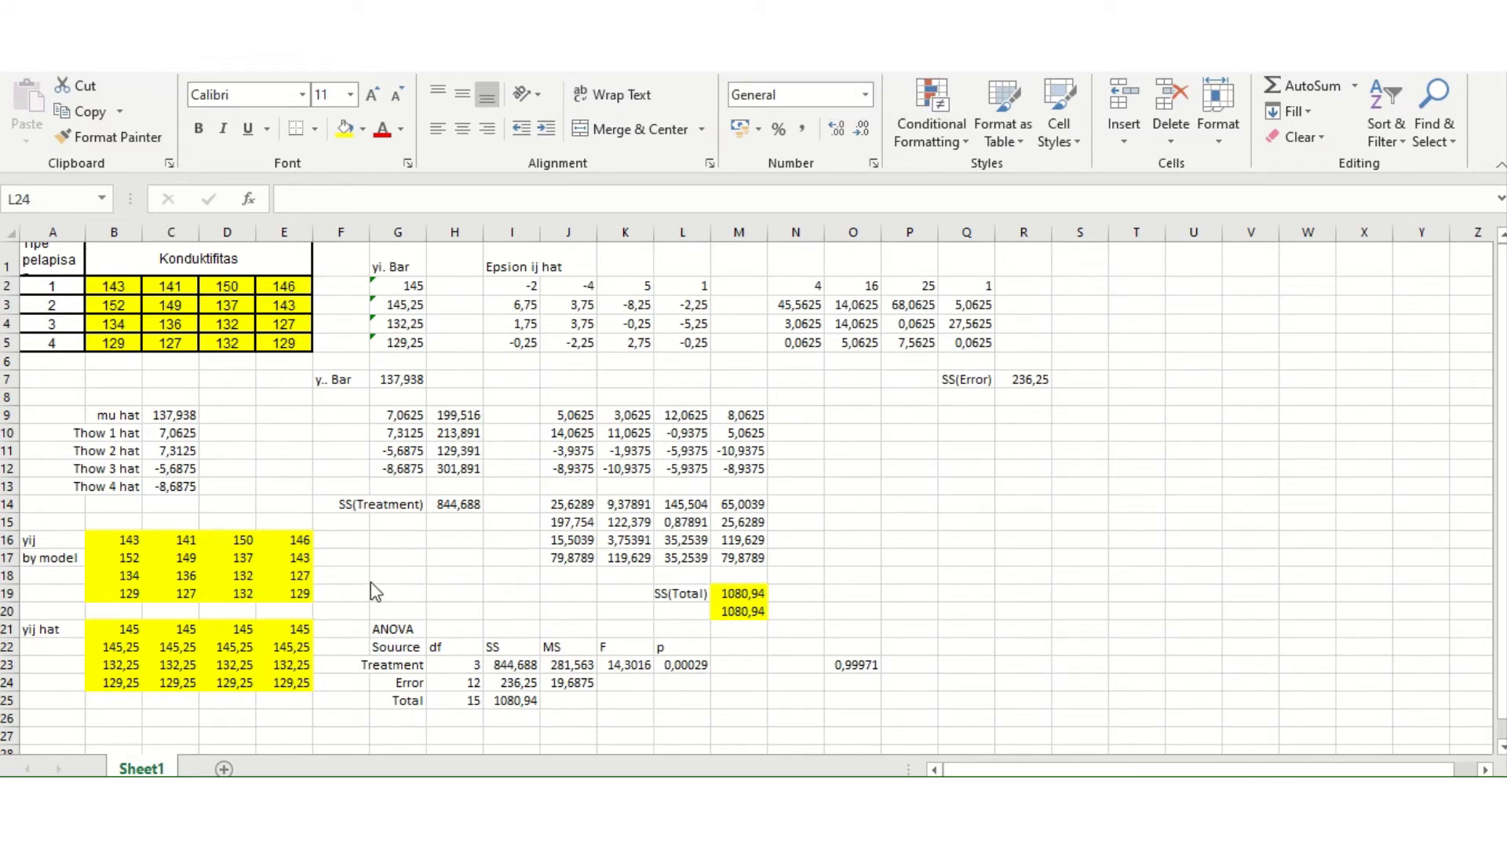
left_click(109, 629)
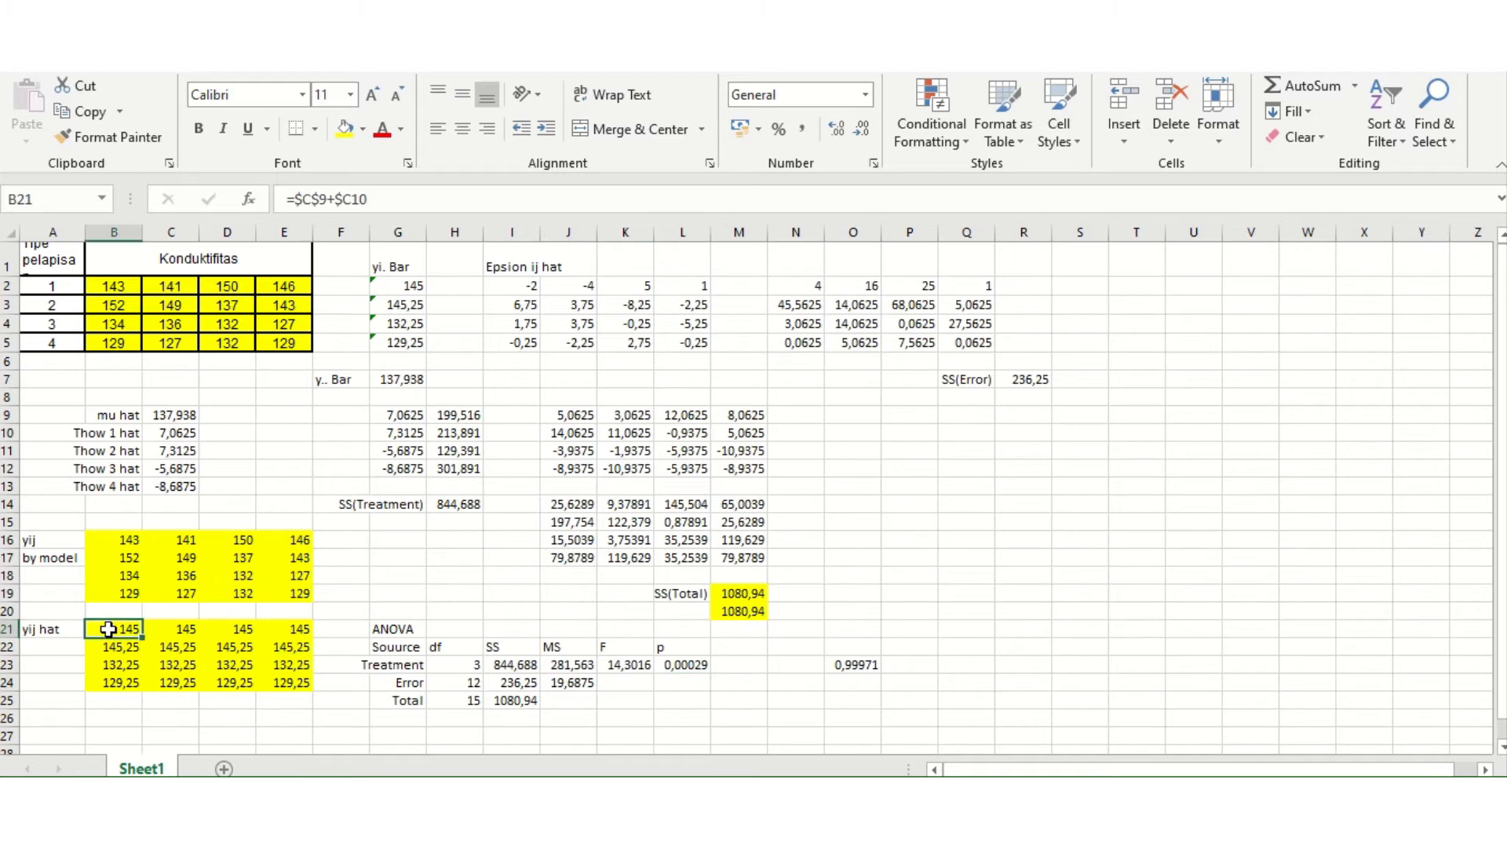
left_click(971, 412)
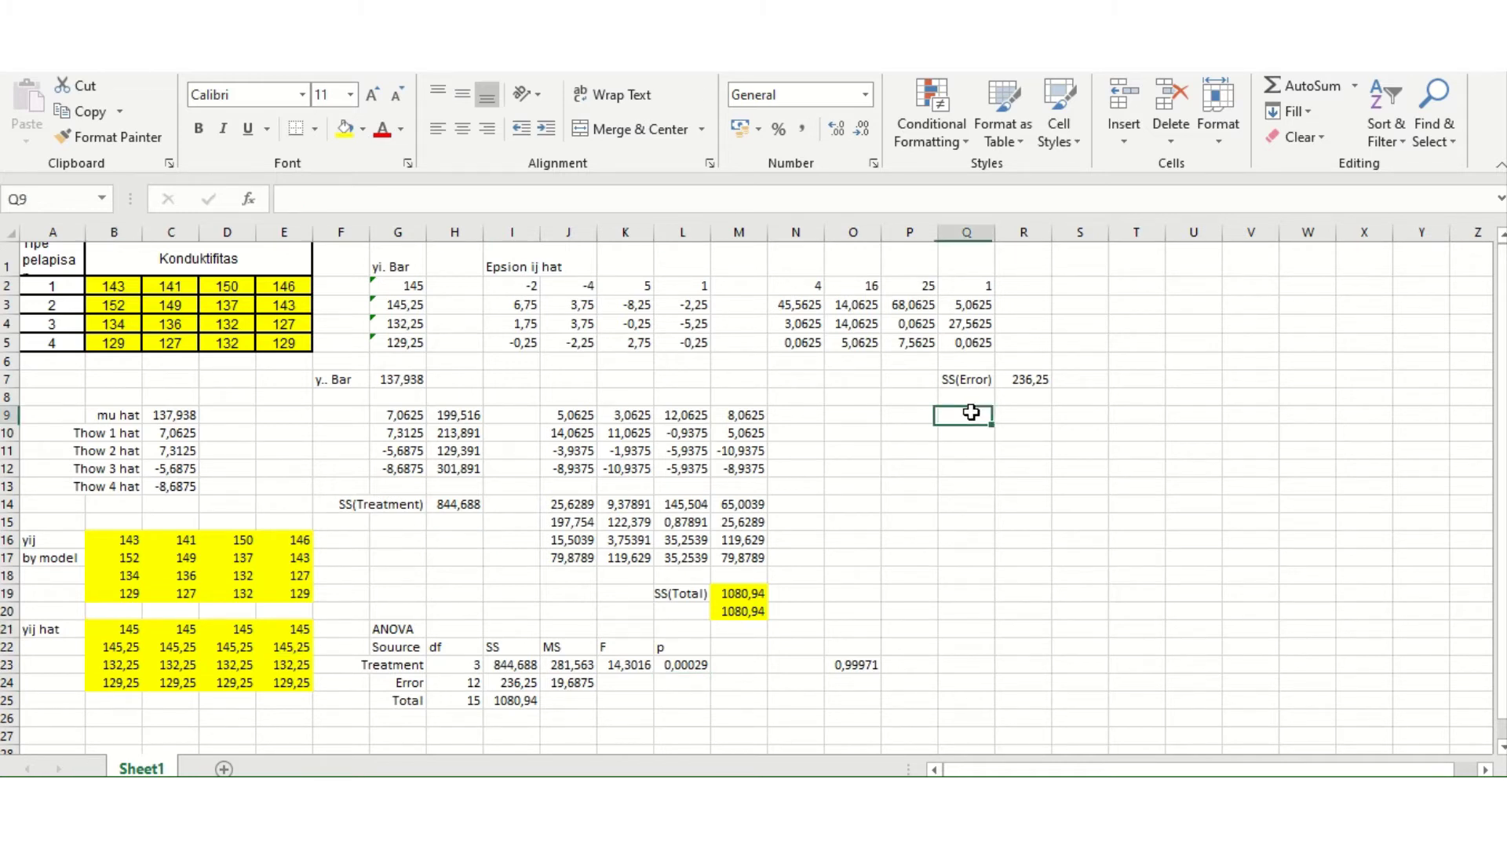
type("Treatment")
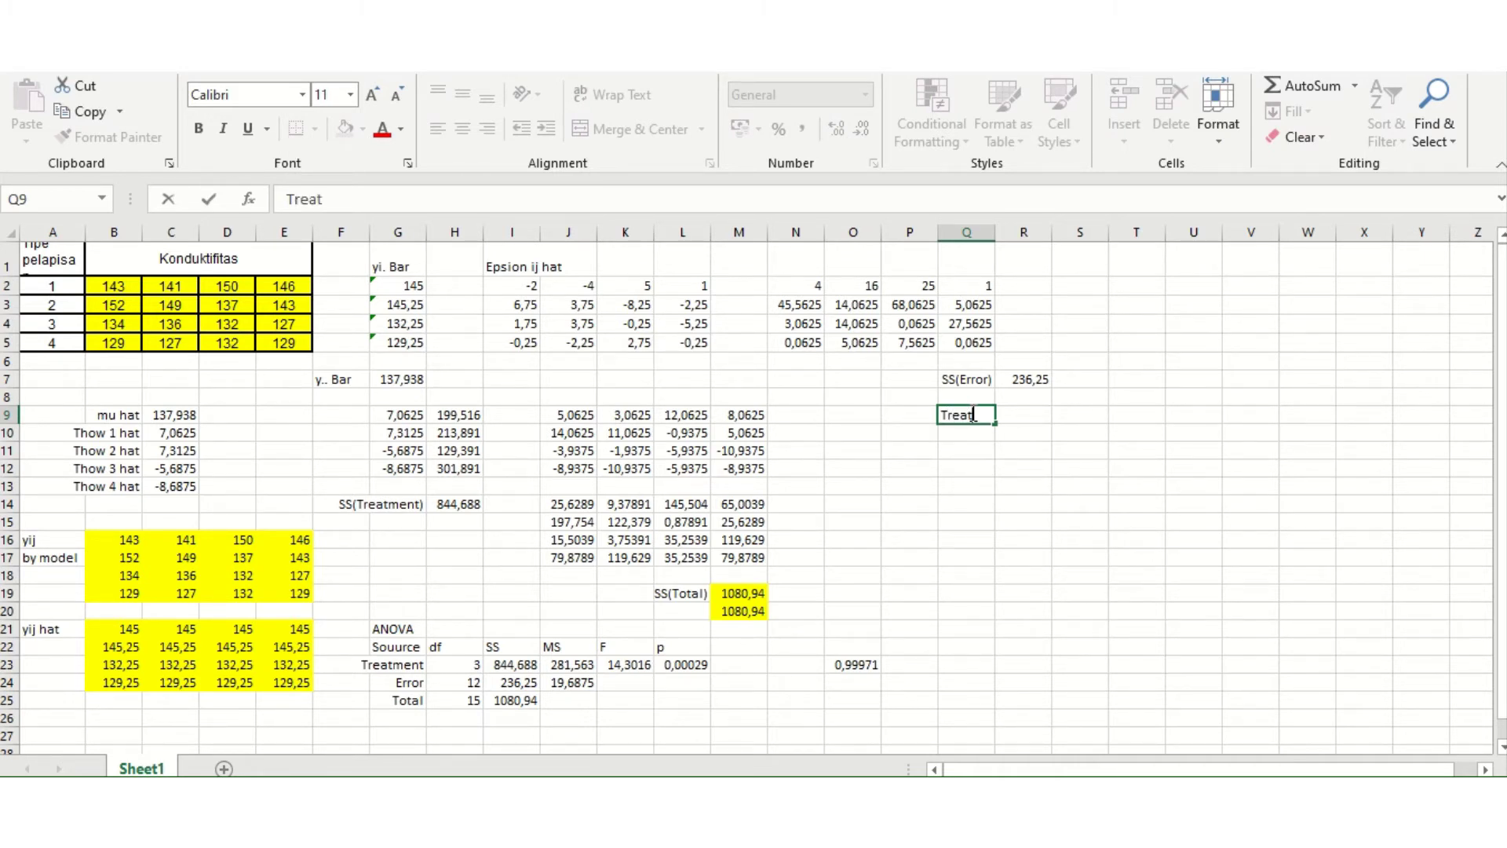
key("Return")
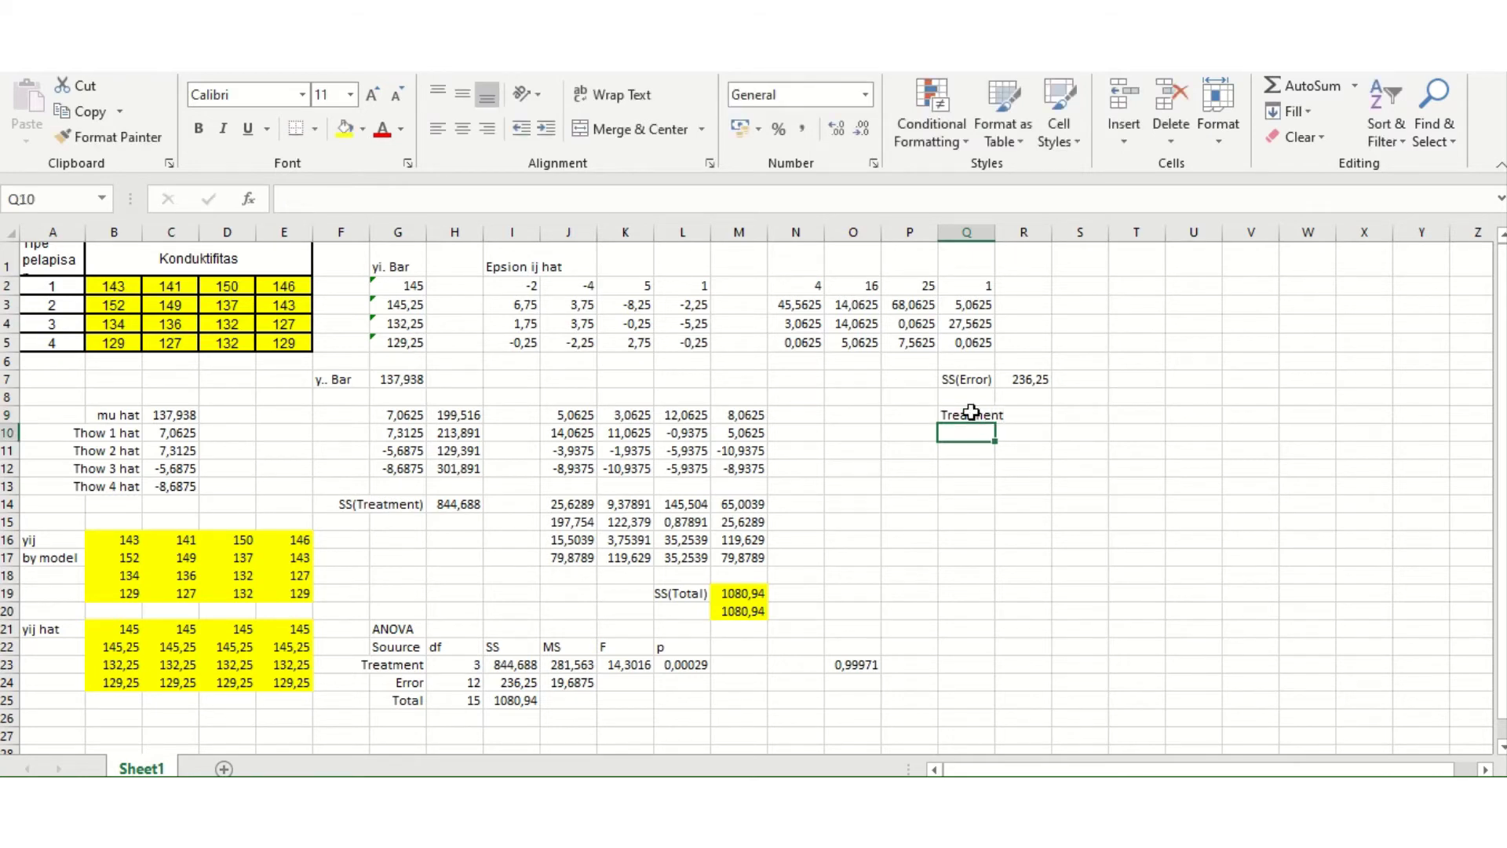
List the codes 11, 12, 13 and 14 under the Treatment header in Q10:Q13.
type("11")
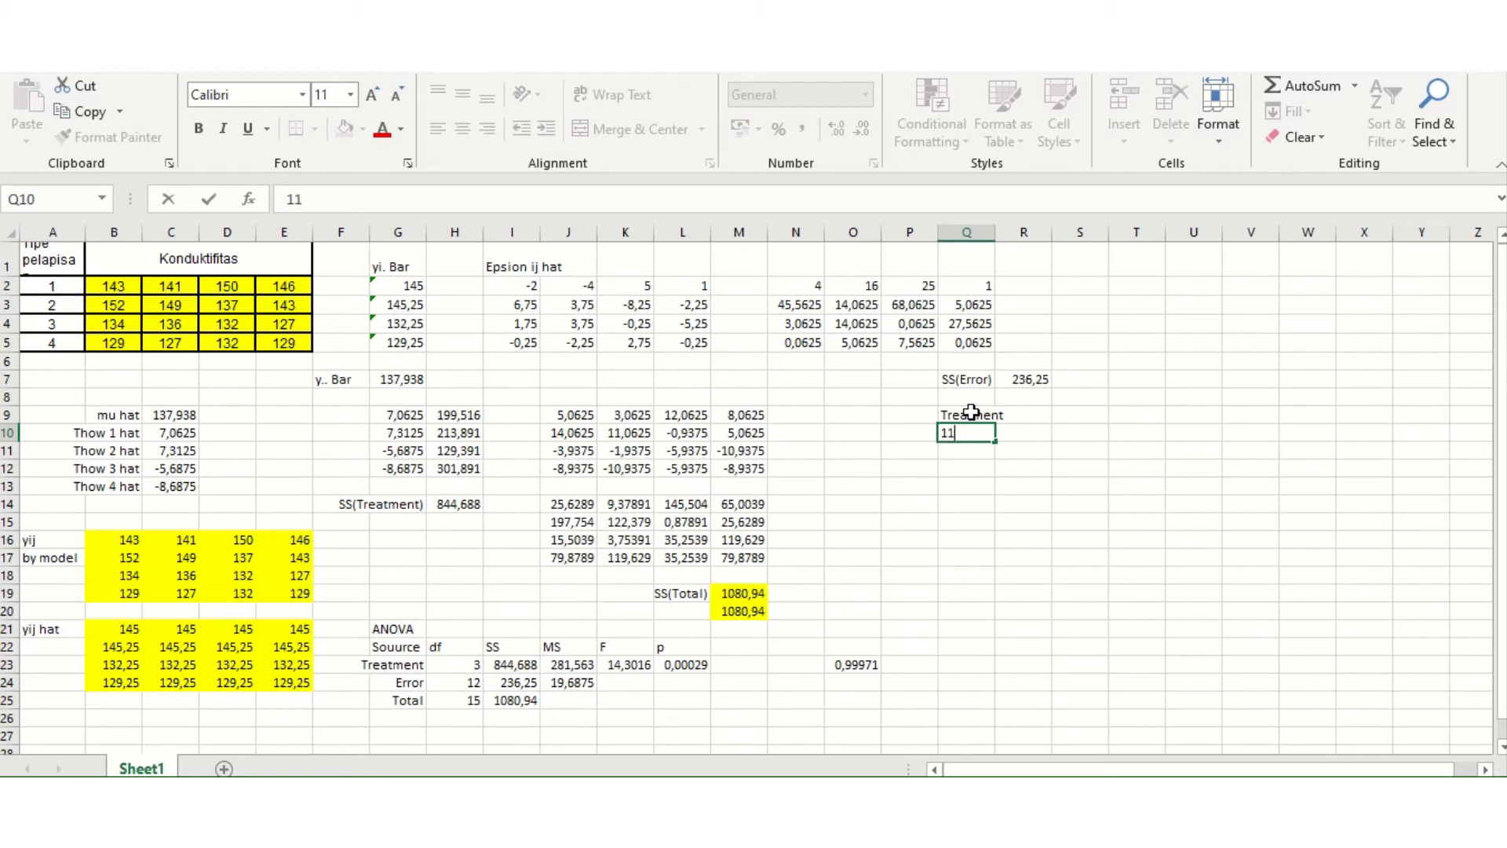
key("Return")
type("12")
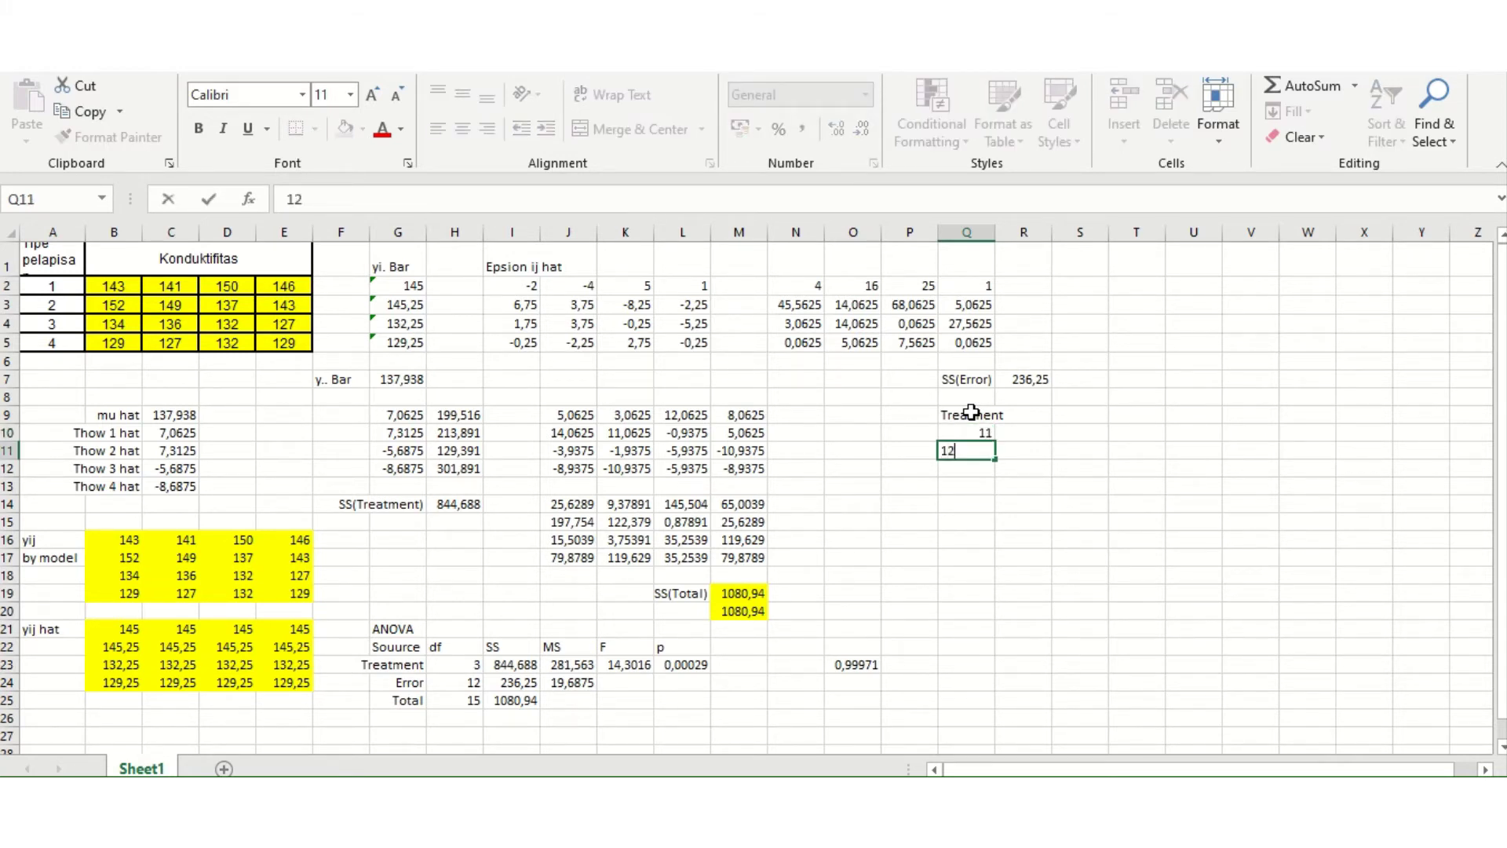
key("Return")
type("13")
key("Return")
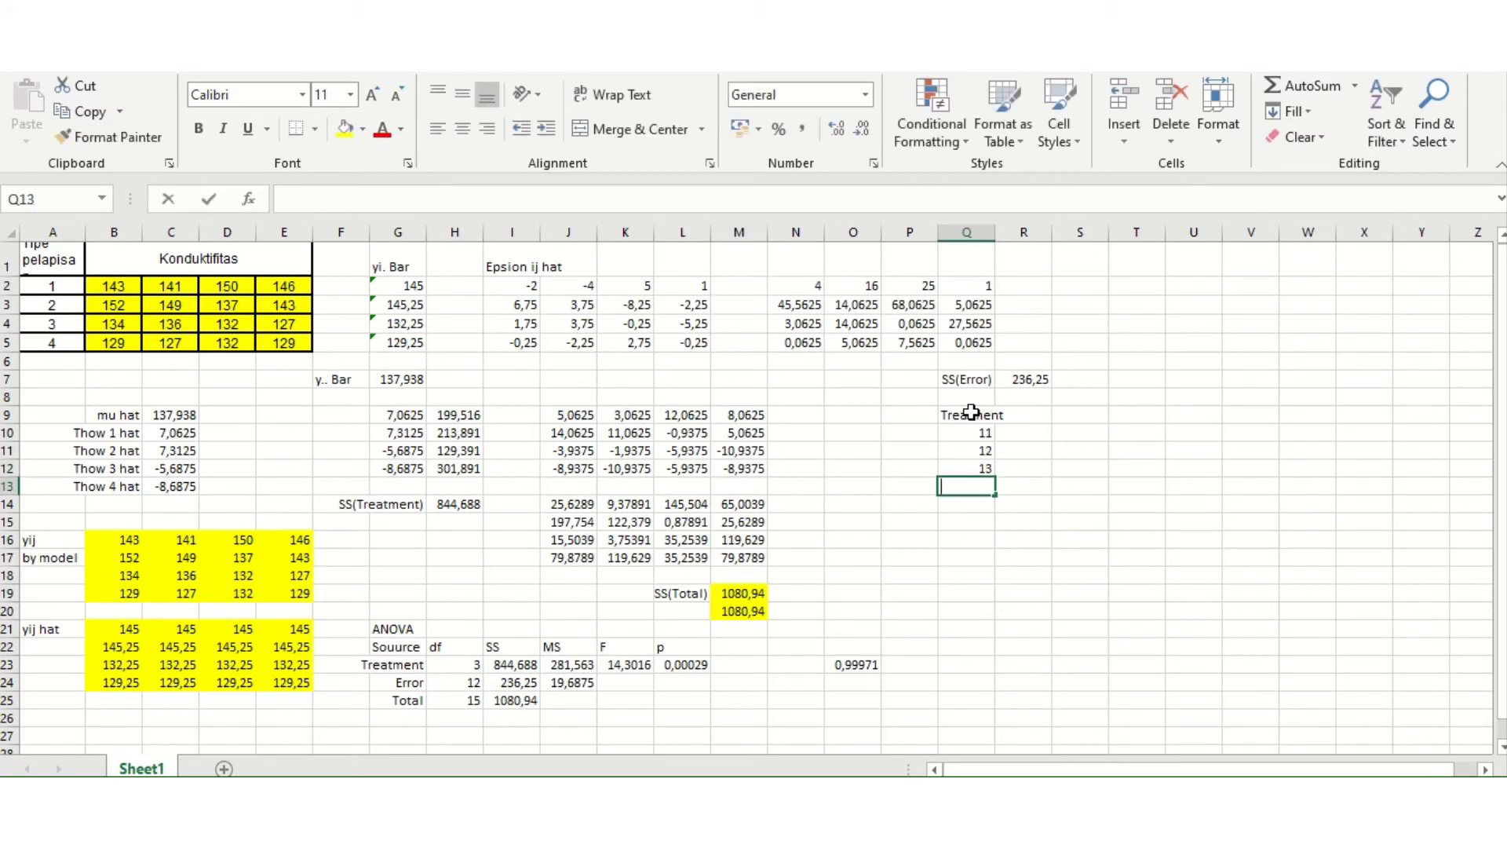
type("14")
key("Return")
Continue the Treatment list with the codes 21, 22, 23 and 24 in Q14:Q17.
type("2")
key("Return")
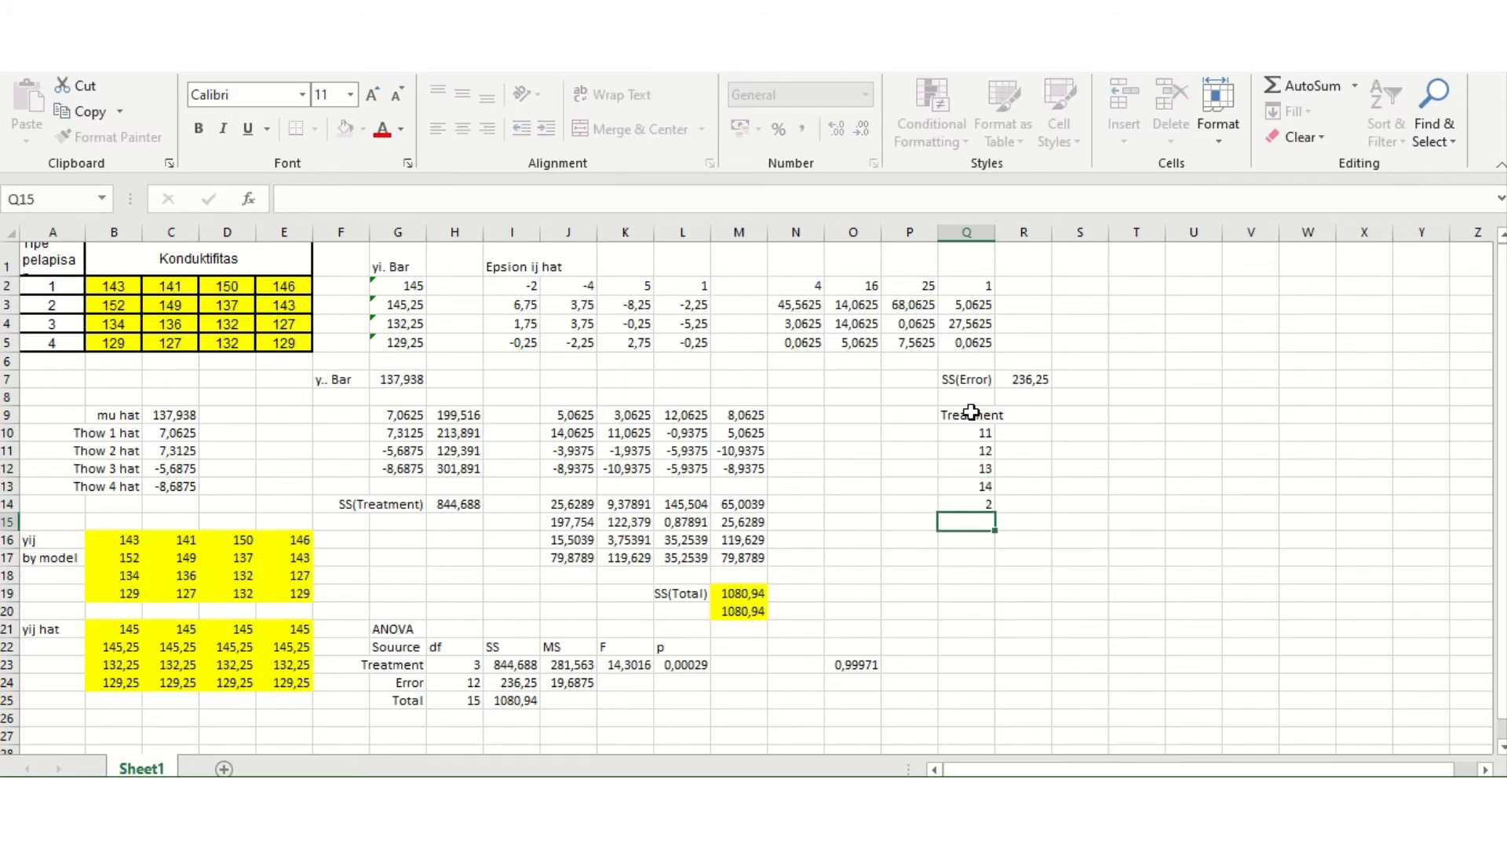
type("1")
key("Up")
type("21")
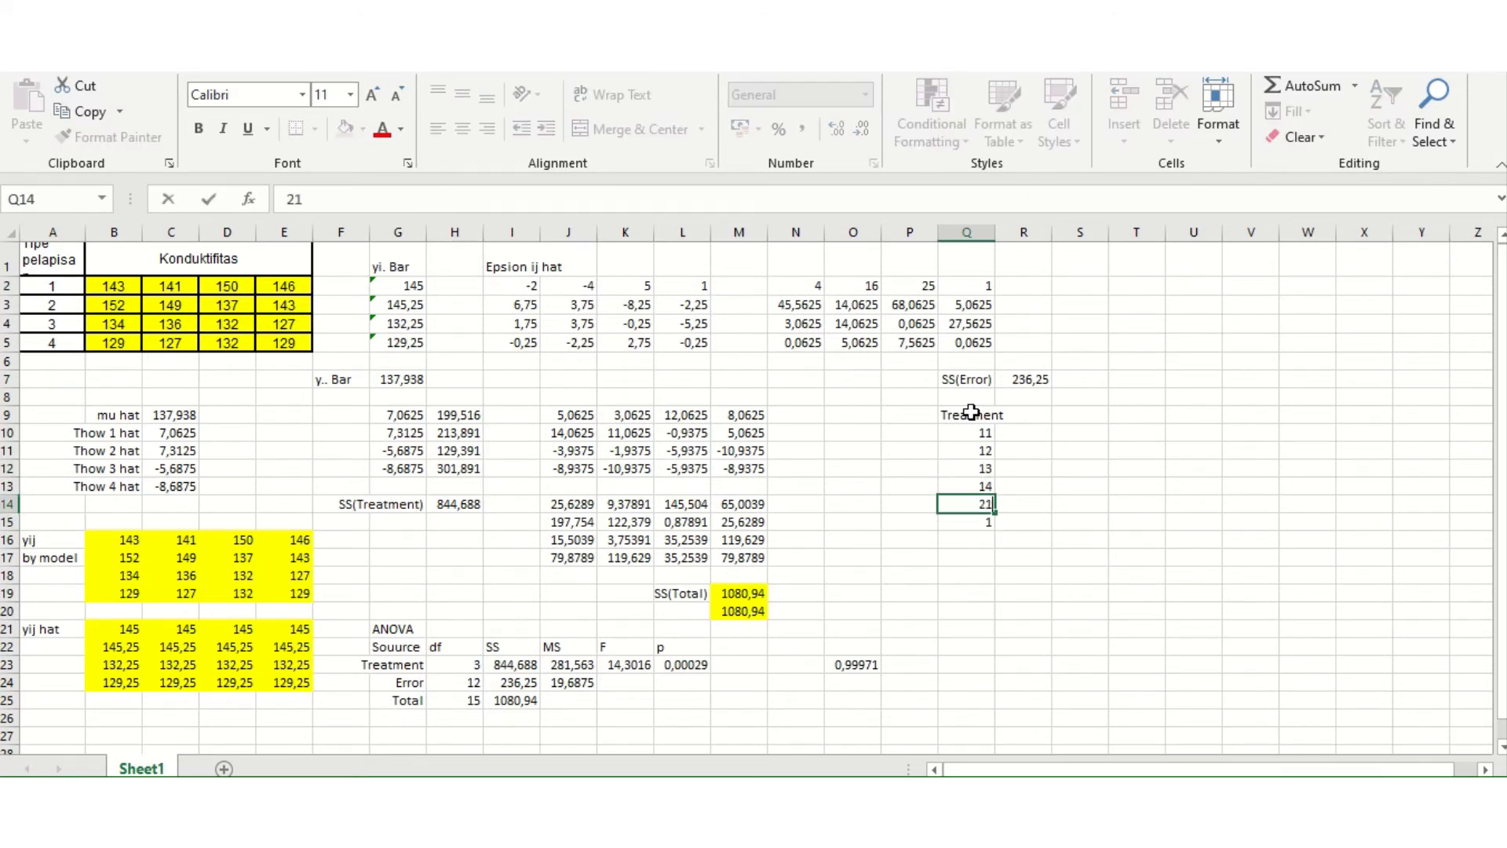
key("Return")
type("22")
key("Return")
type("23")
key("Return")
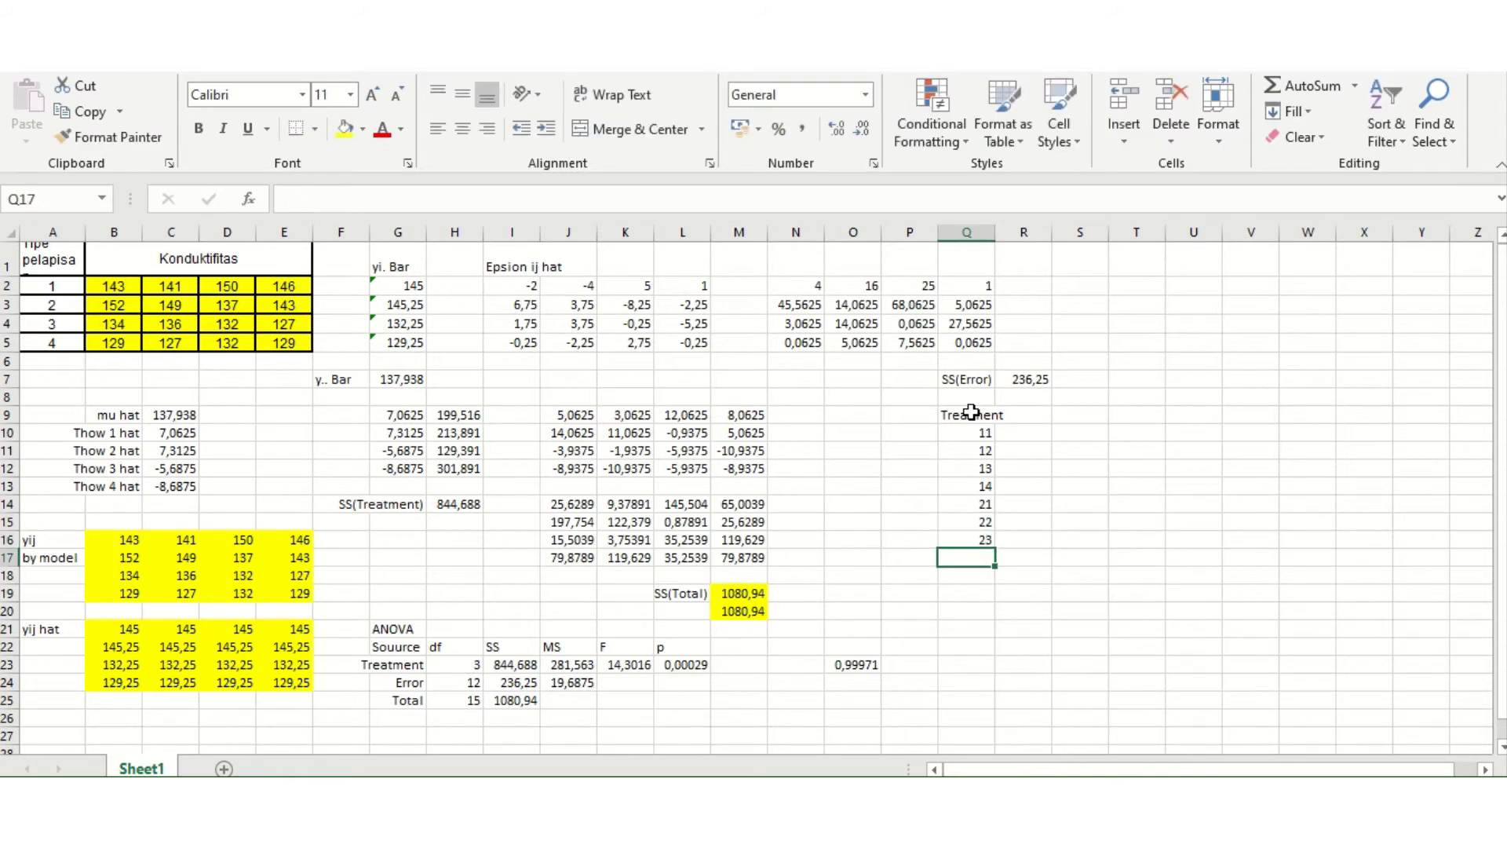
type("24")
key("Return")
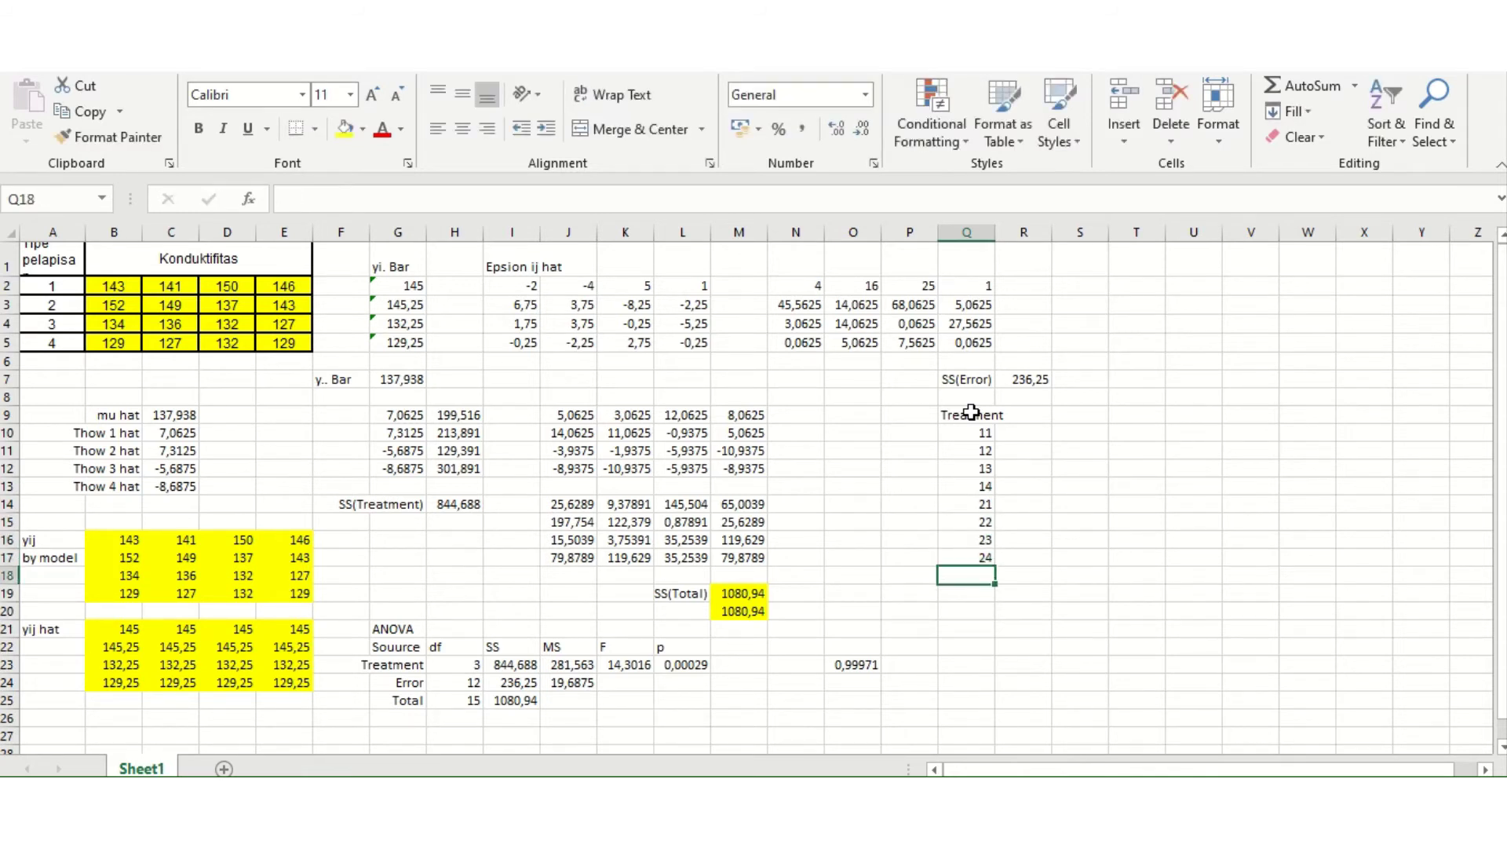
Enter the treatment labels 41, 42, 43 and 44 down cells Q18 to Q21.
type("41")
key("Return")
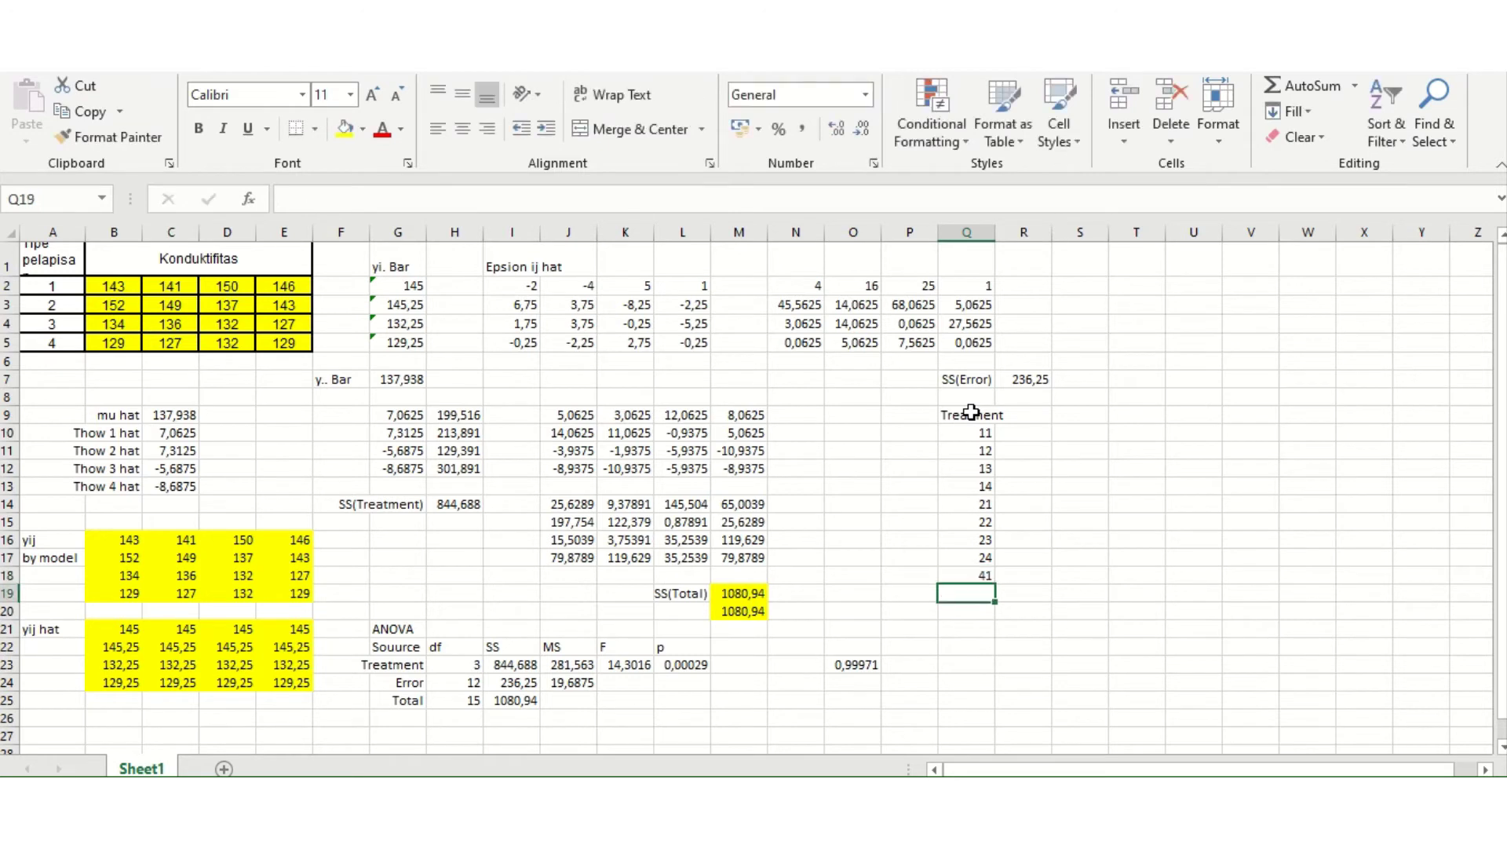
type("42")
key("Return")
type("43")
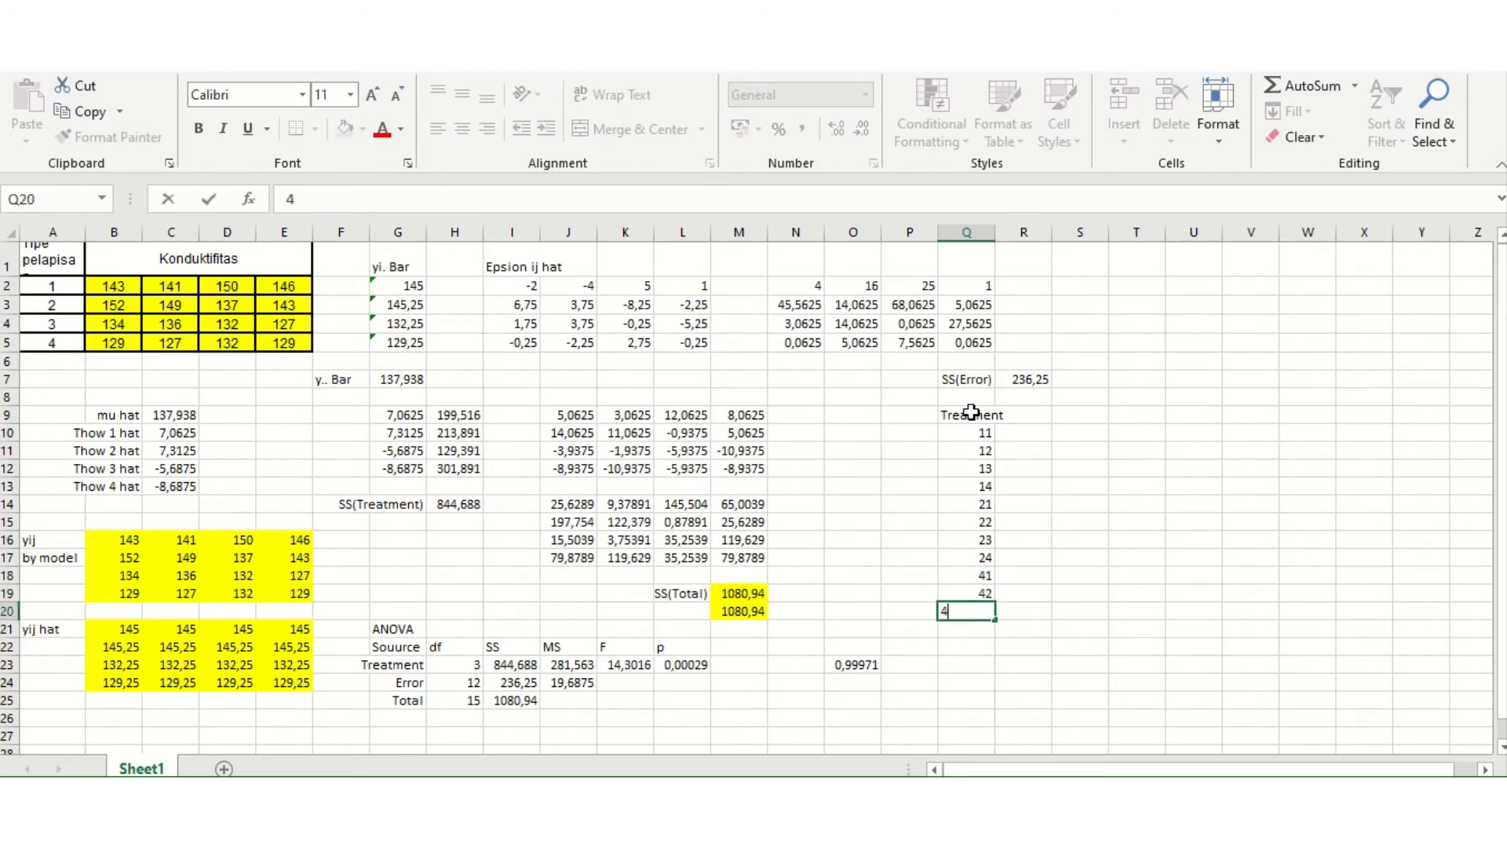
key("Return")
type("44")
key("Return")
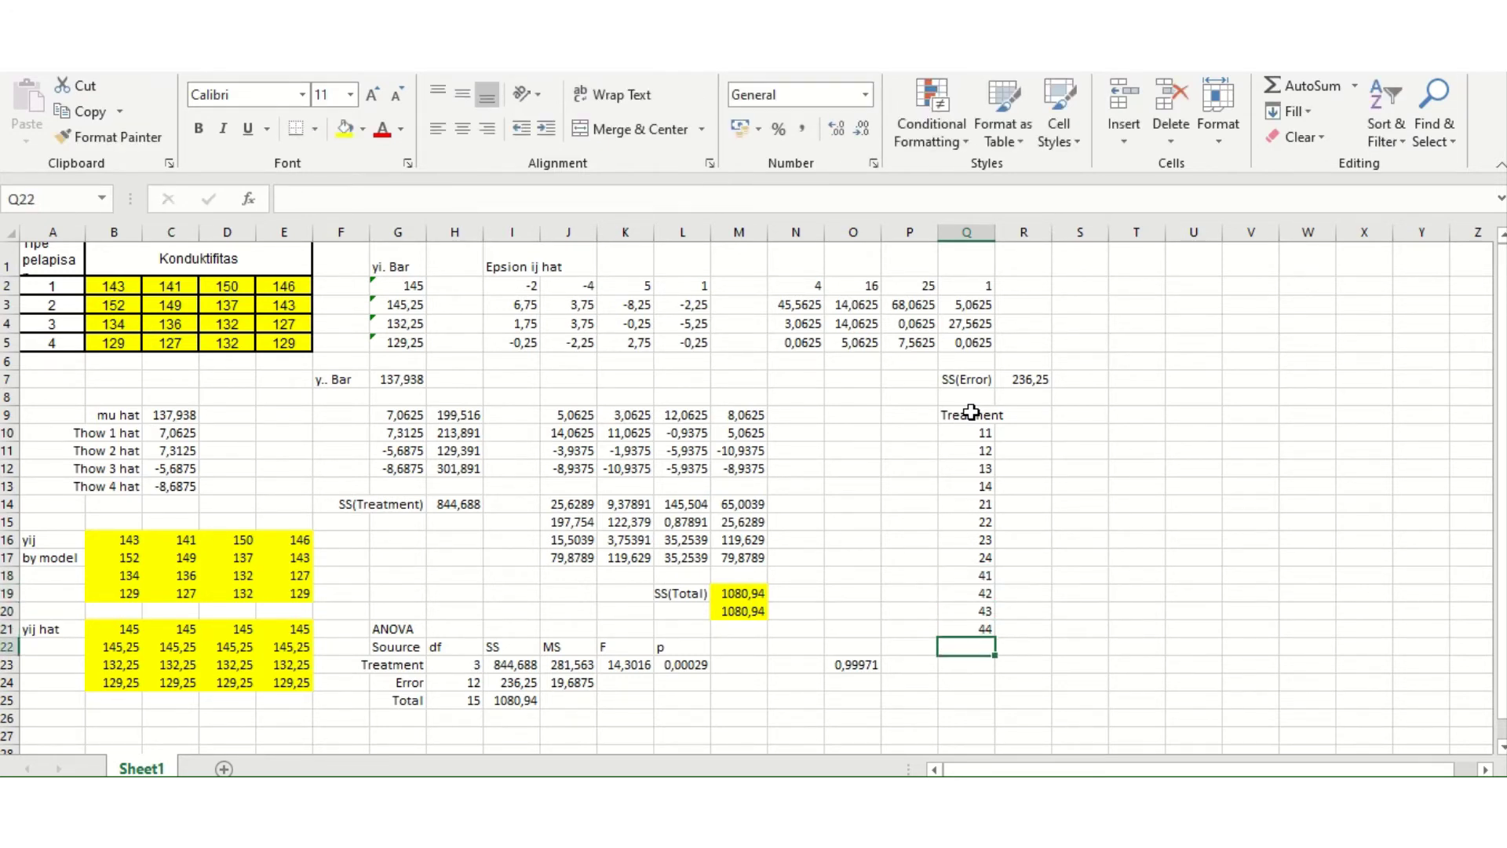
Move the treatment labels 41 to 44 from Q18:Q21 down to Q22:Q25.
key("Up")
key("Up")
key("Up")
key("Up")
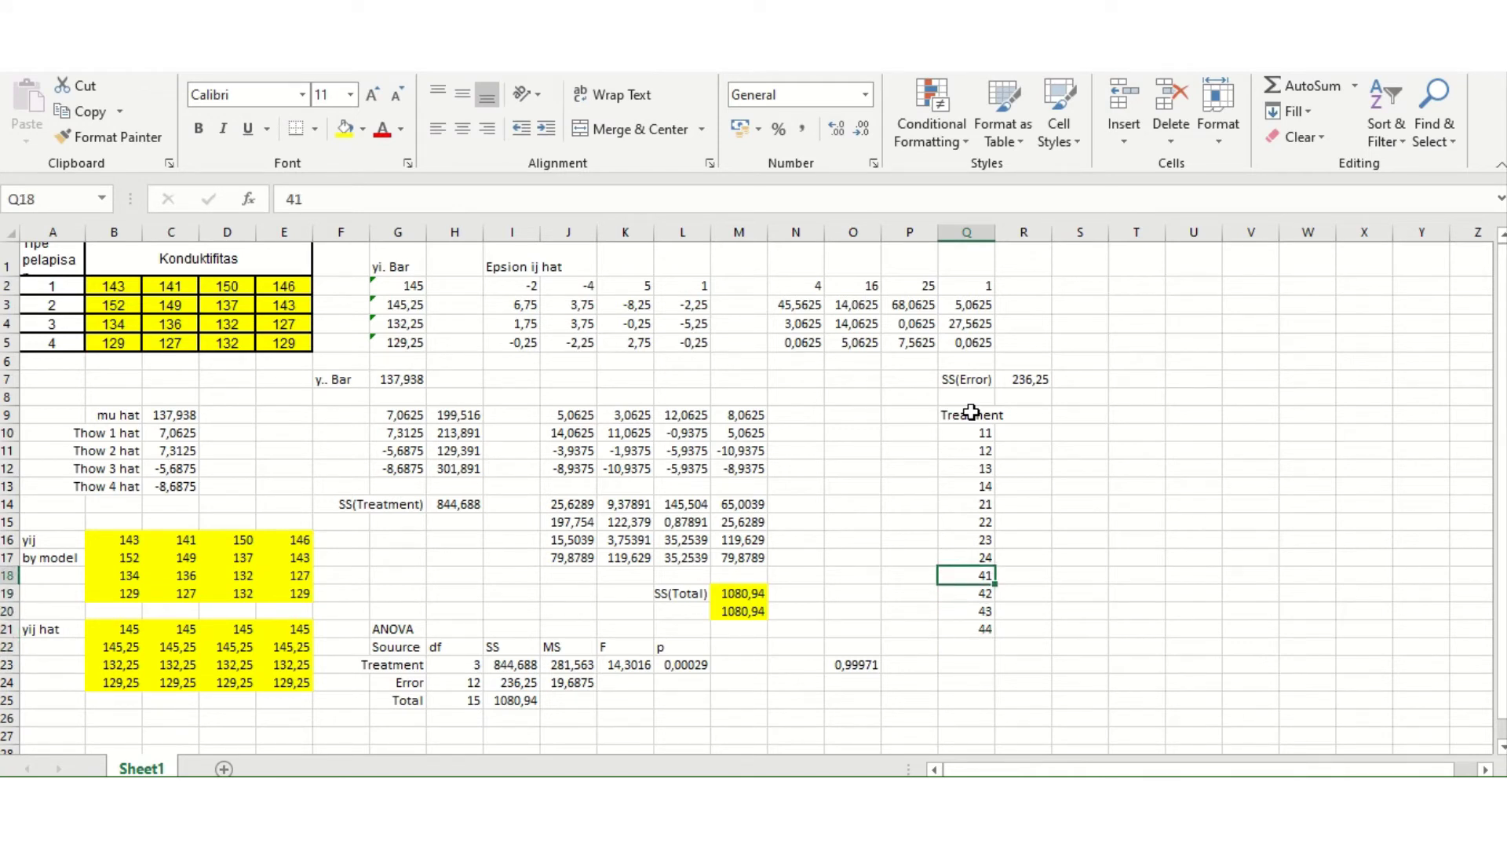
key("shift+Down")
key("shift+Down")
key("shift+Down")
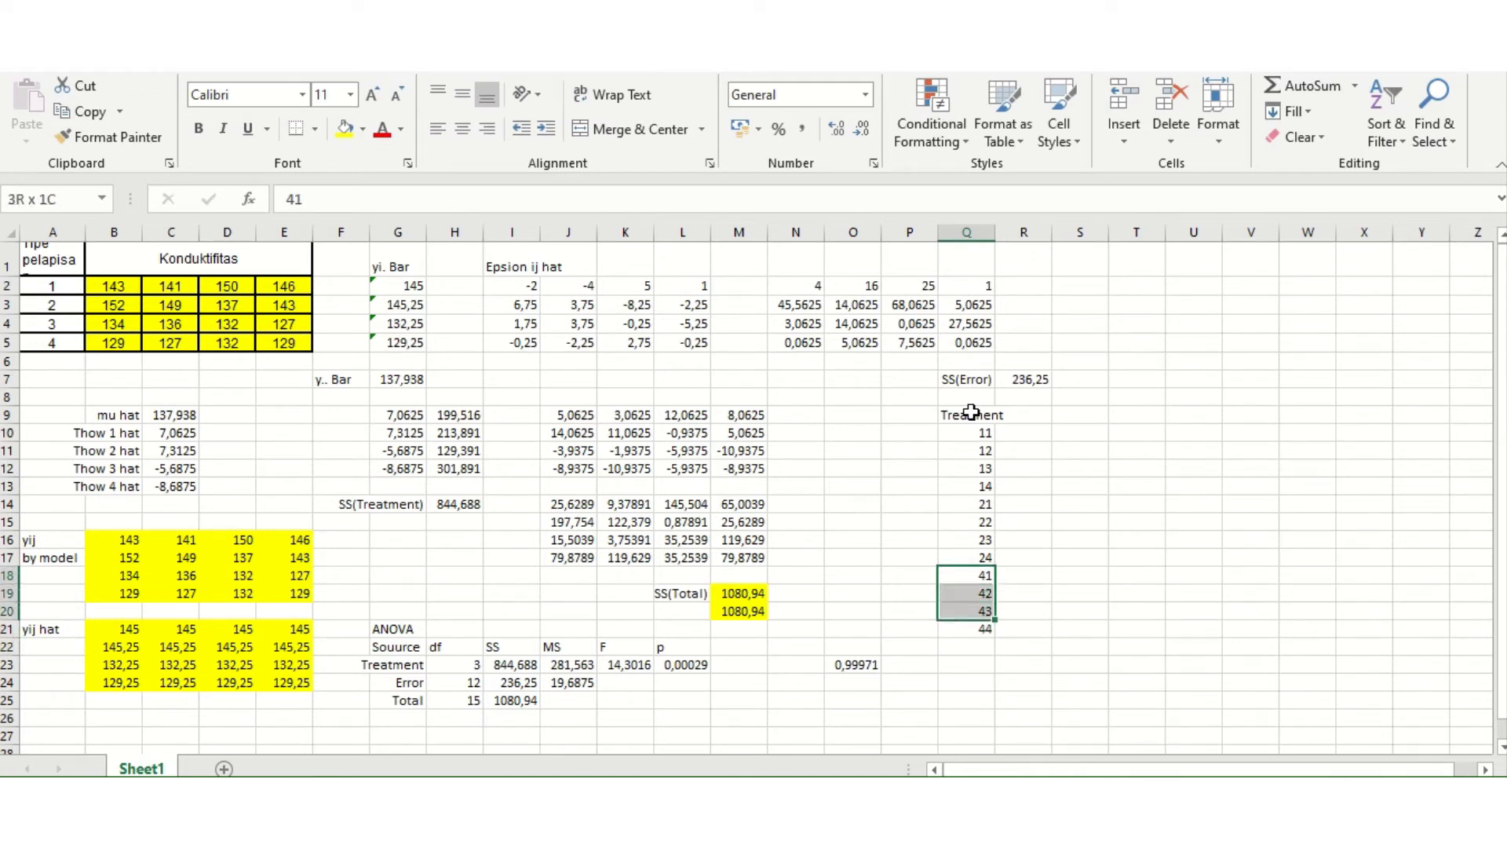
key("ctrl+x")
key("Down")
key("Down")
key("Down")
key("Down")
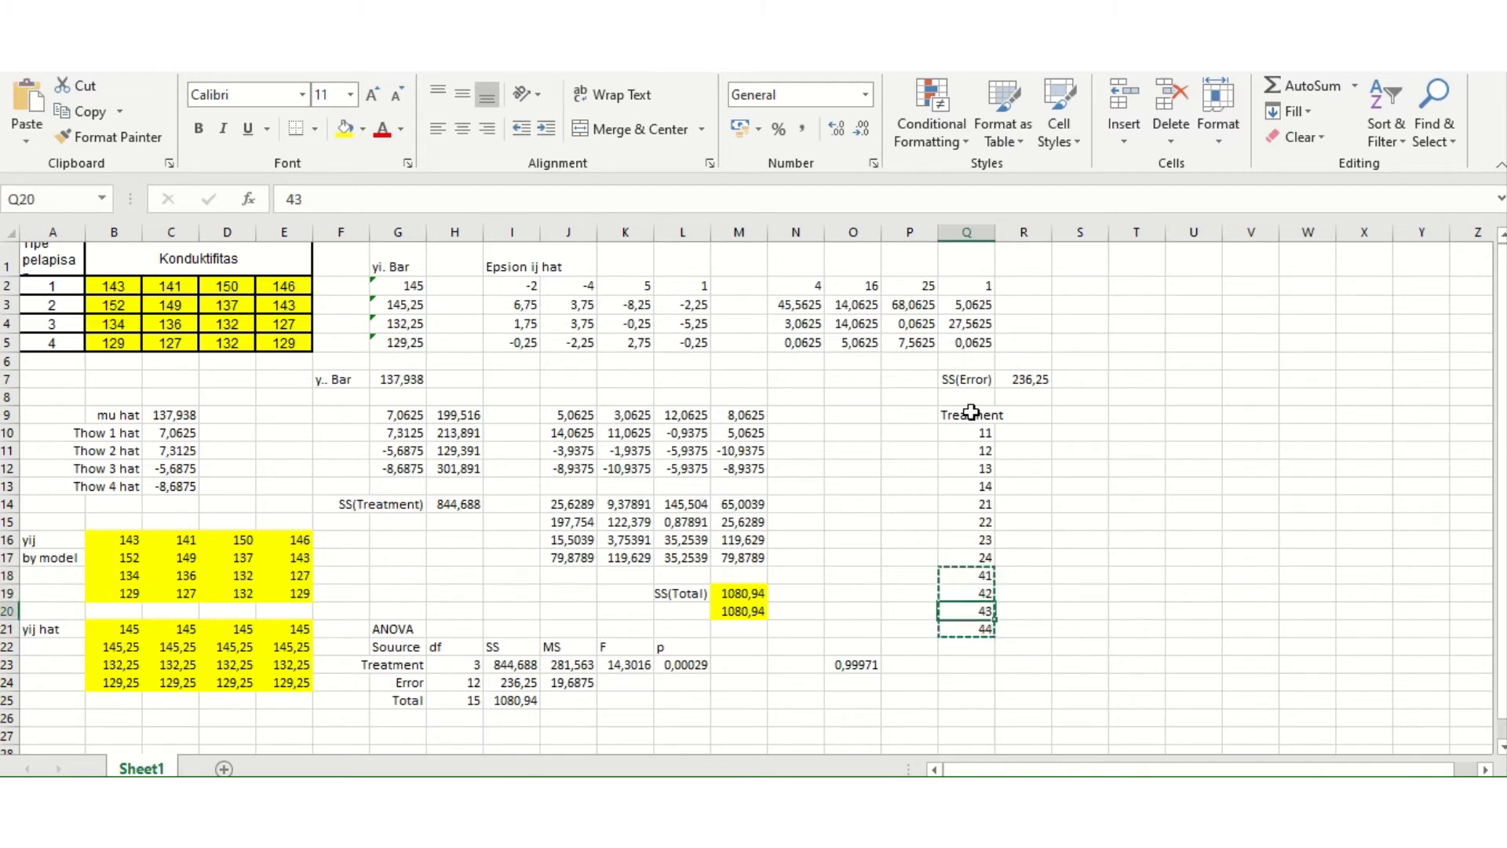
key("ctrl+v")
Enter the treatment labels 31, 32, 33 and 34 in the emptied cells Q18 to Q21.
key("Up")
key("Up")
key("Up")
key("Up")
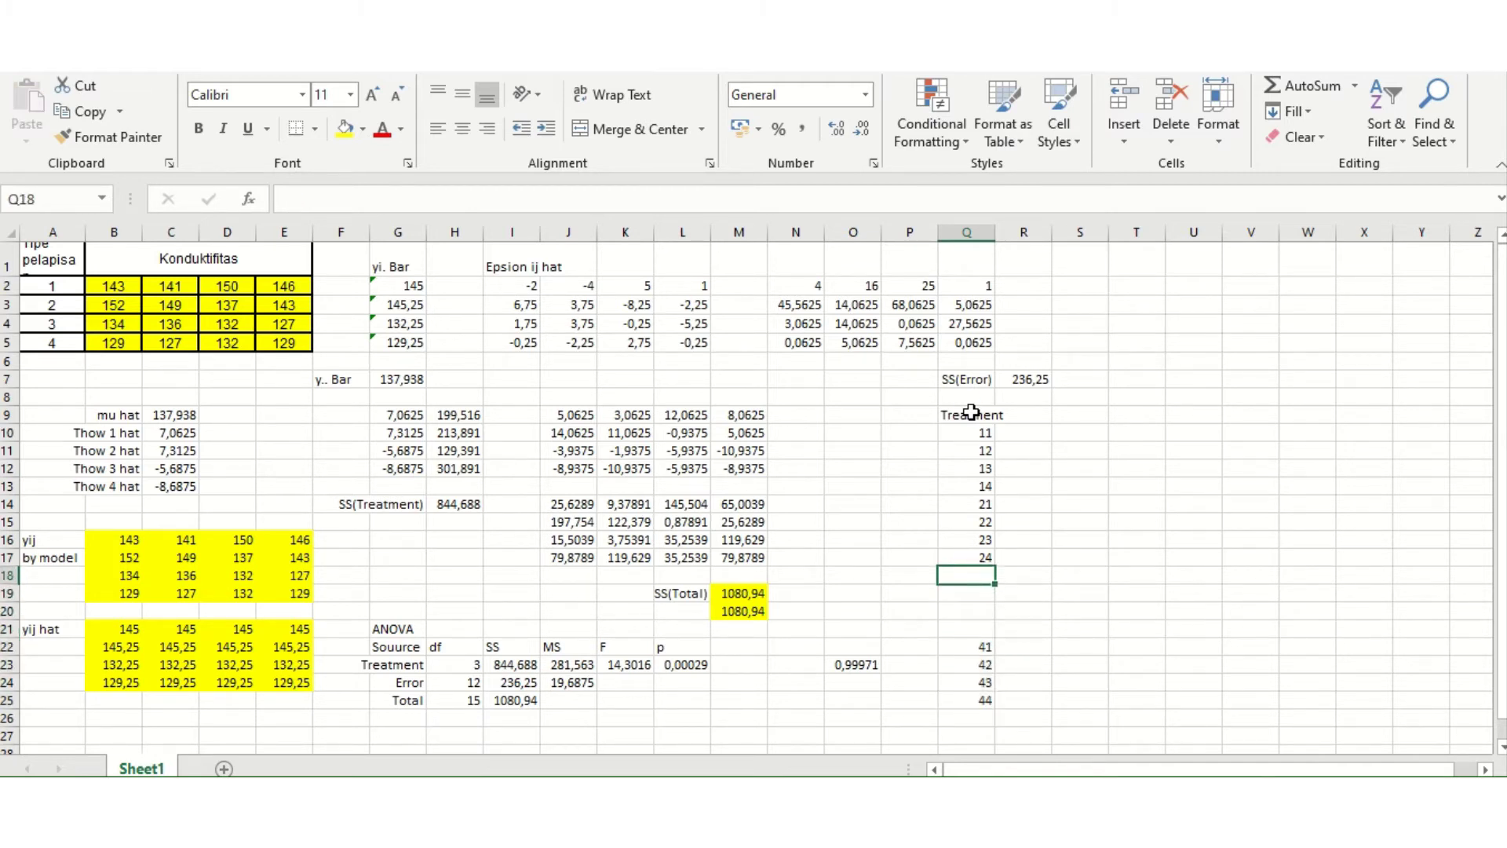
type("31")
key("Return")
type("32")
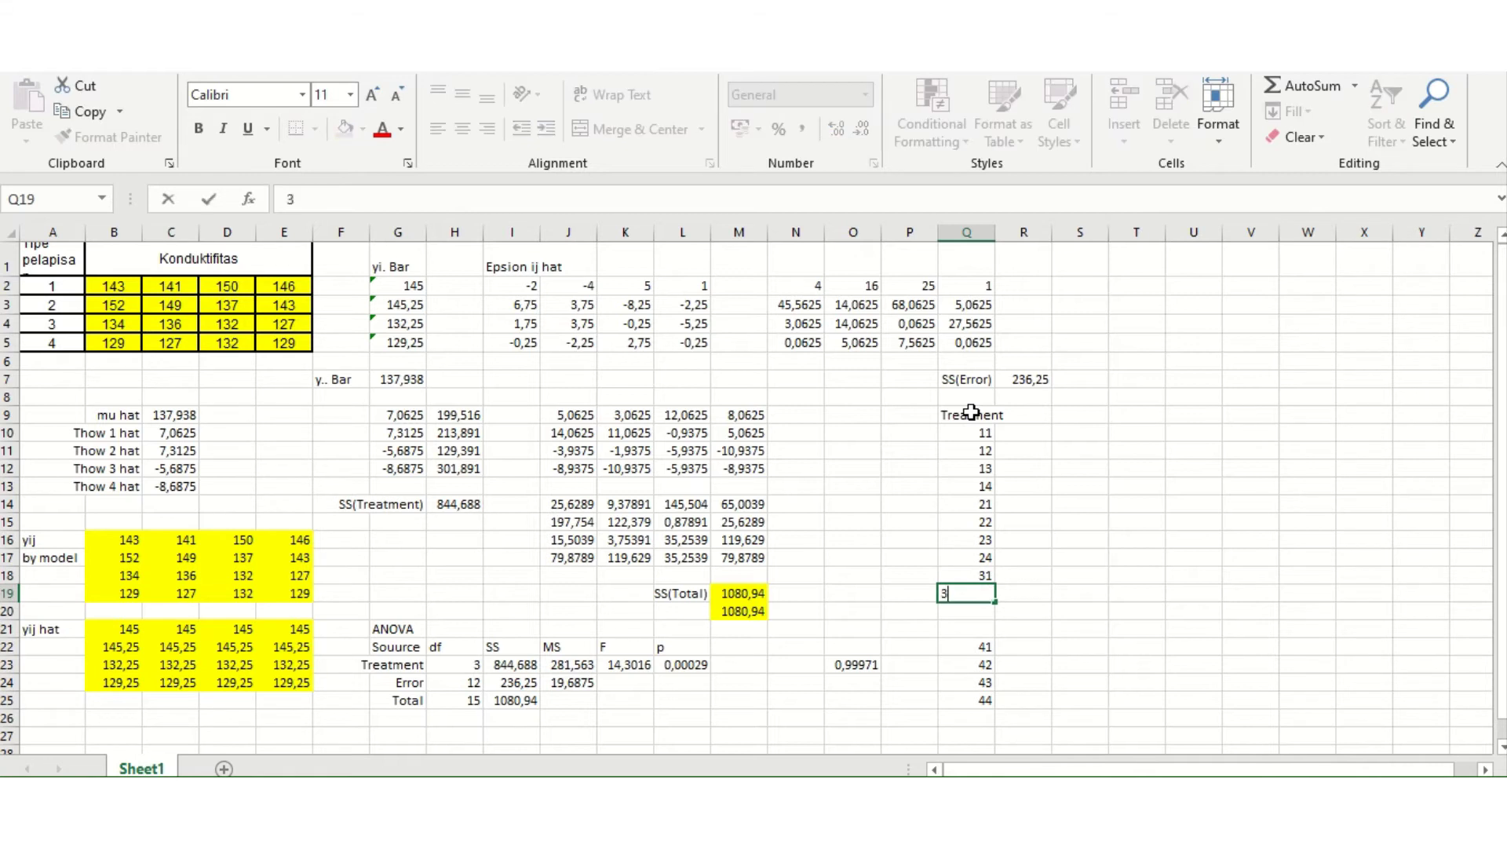
key("Return")
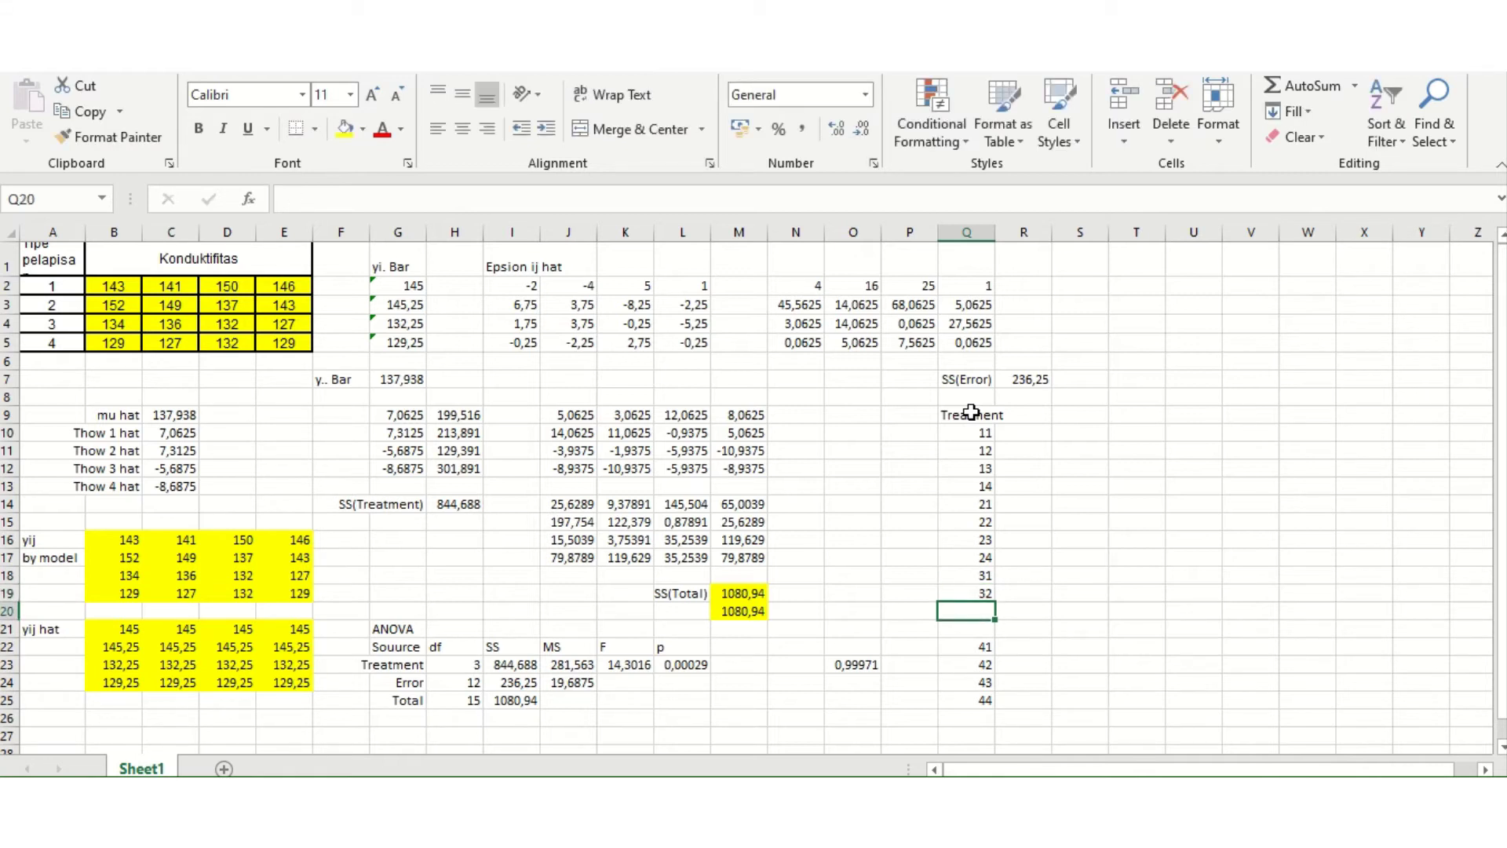
type("33")
key("Return")
type("34")
key("Return")
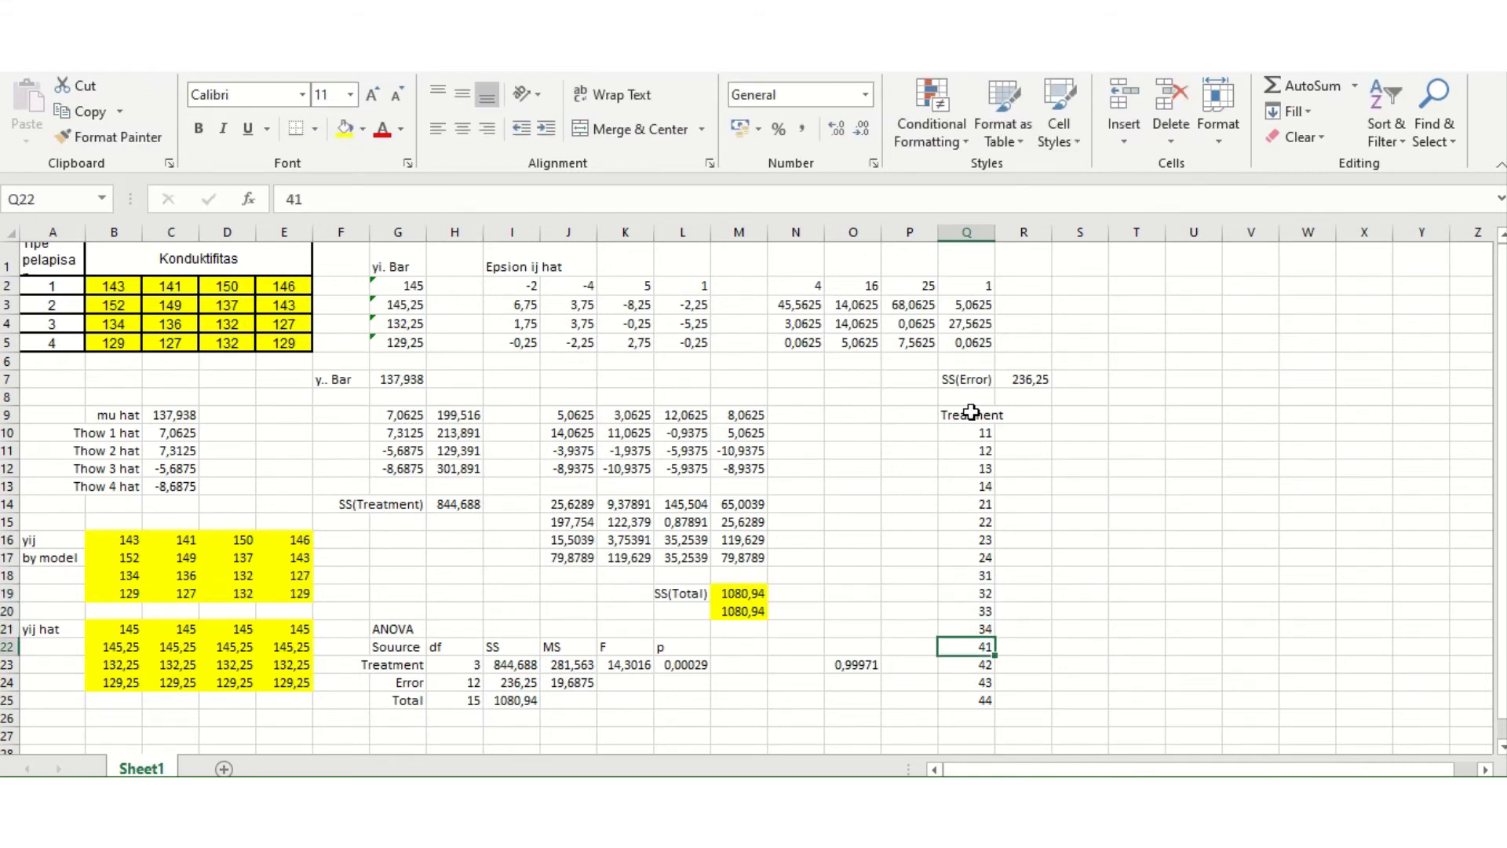
Add the column heading "y hat" in cell R9 beside the Treatment heading.
key("Up")
key("Up")
key("Up")
key("Up")
key("Up")
key("Up")
key("Up")
key("Up")
key("Up")
key("Up")
key("Up")
key("Up")
key("Up")
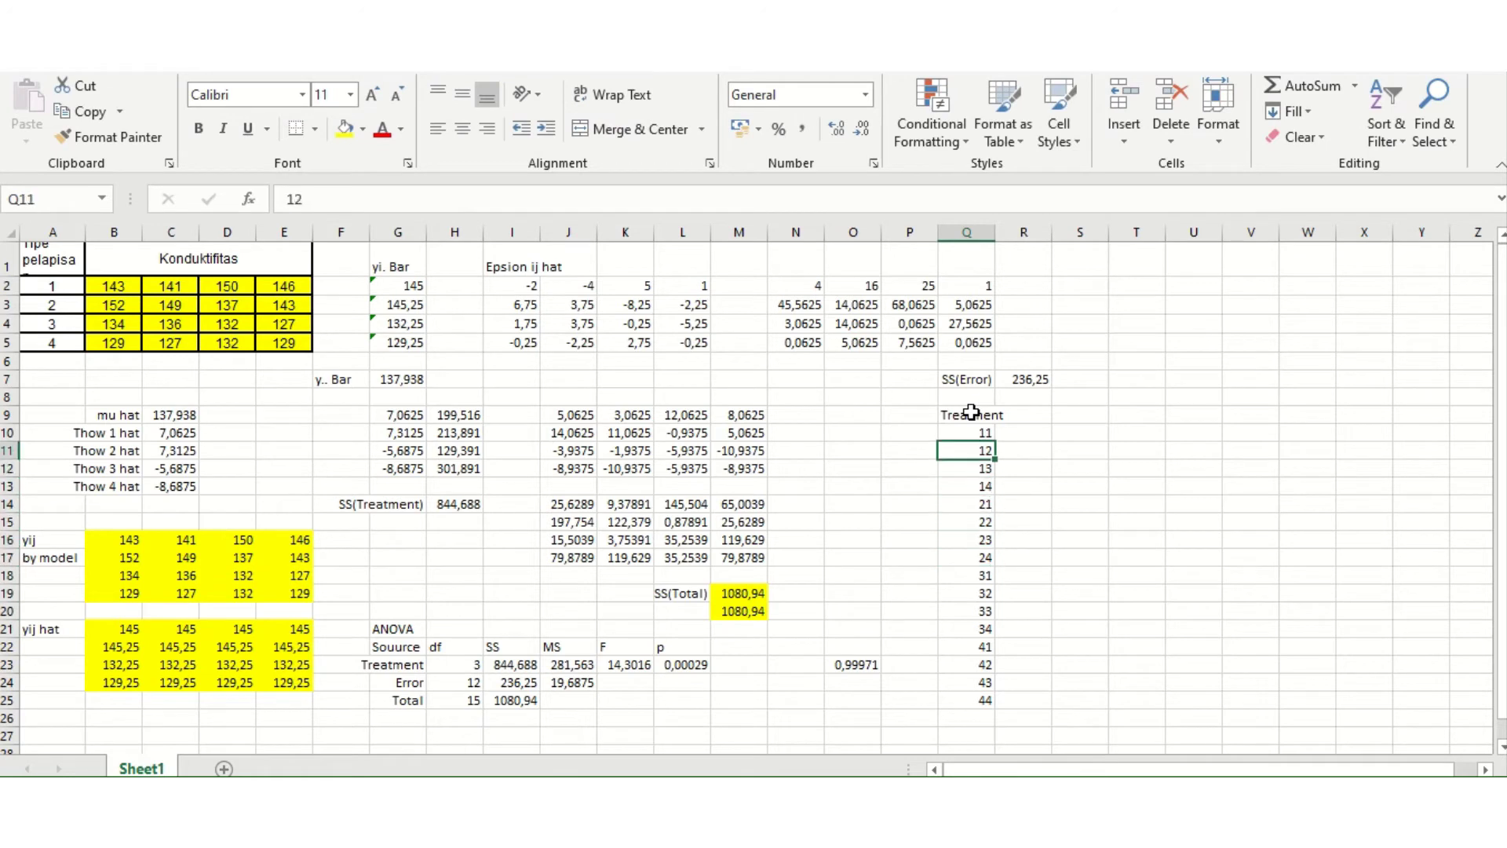
key("Right")
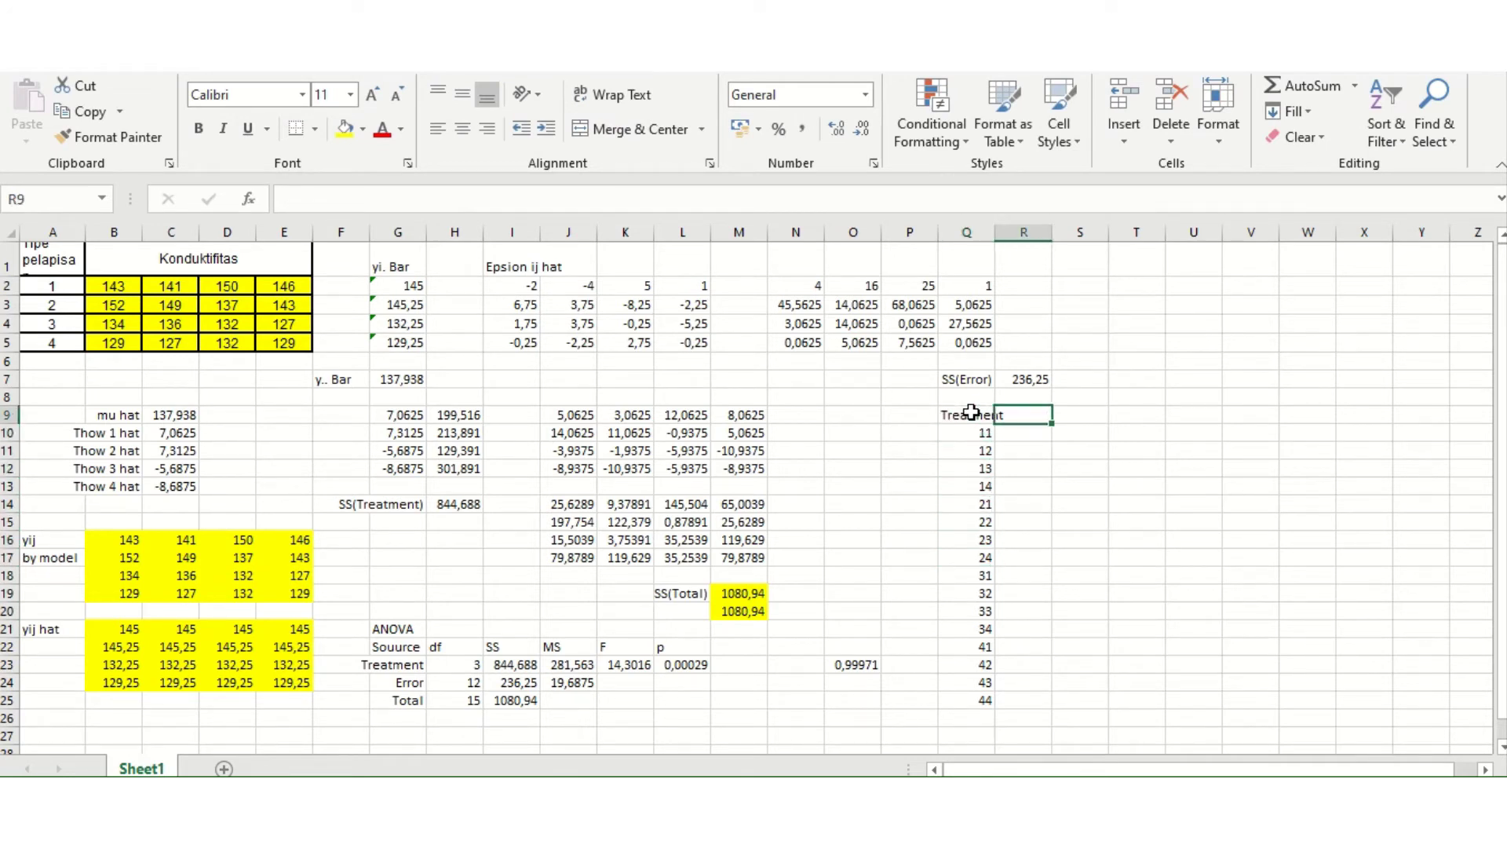
type("y hat")
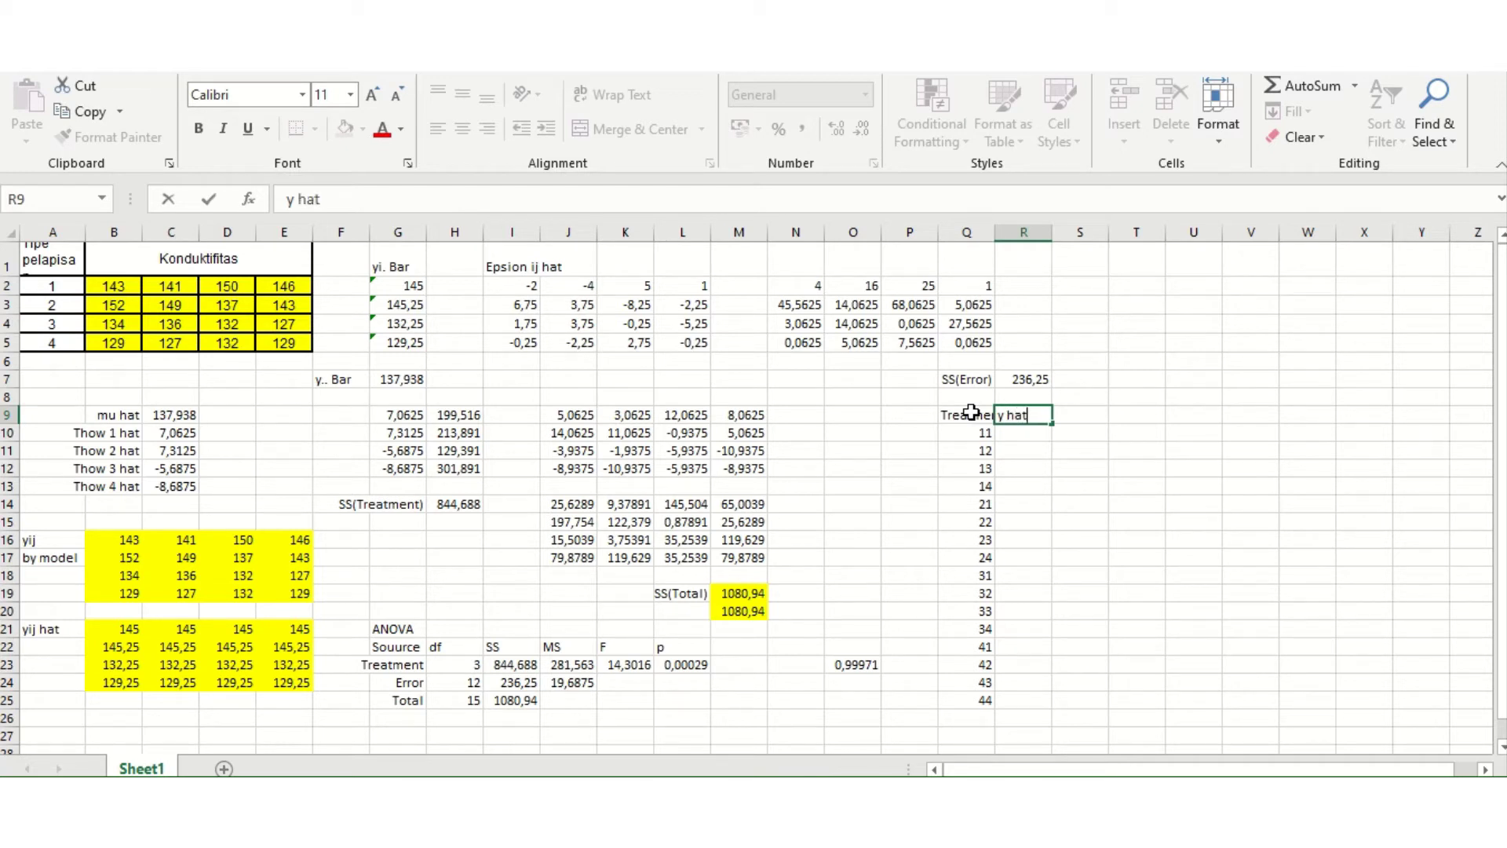
key("Return")
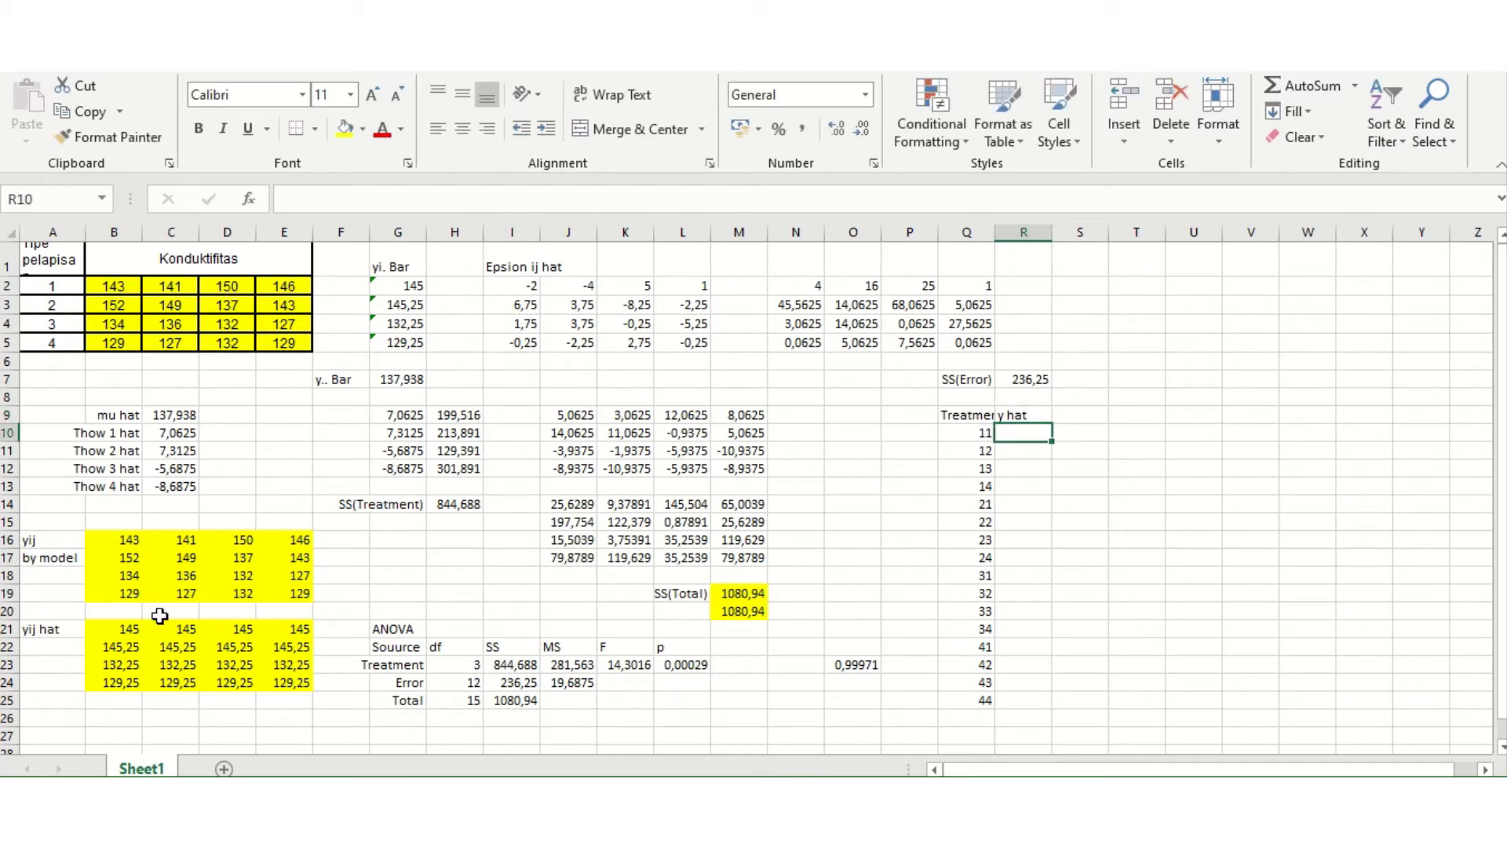
Copy the yij hat block in cells B21:E24.
left_click(119, 631)
key("shift+Down")
key("shift+Down")
key("shift+Down")
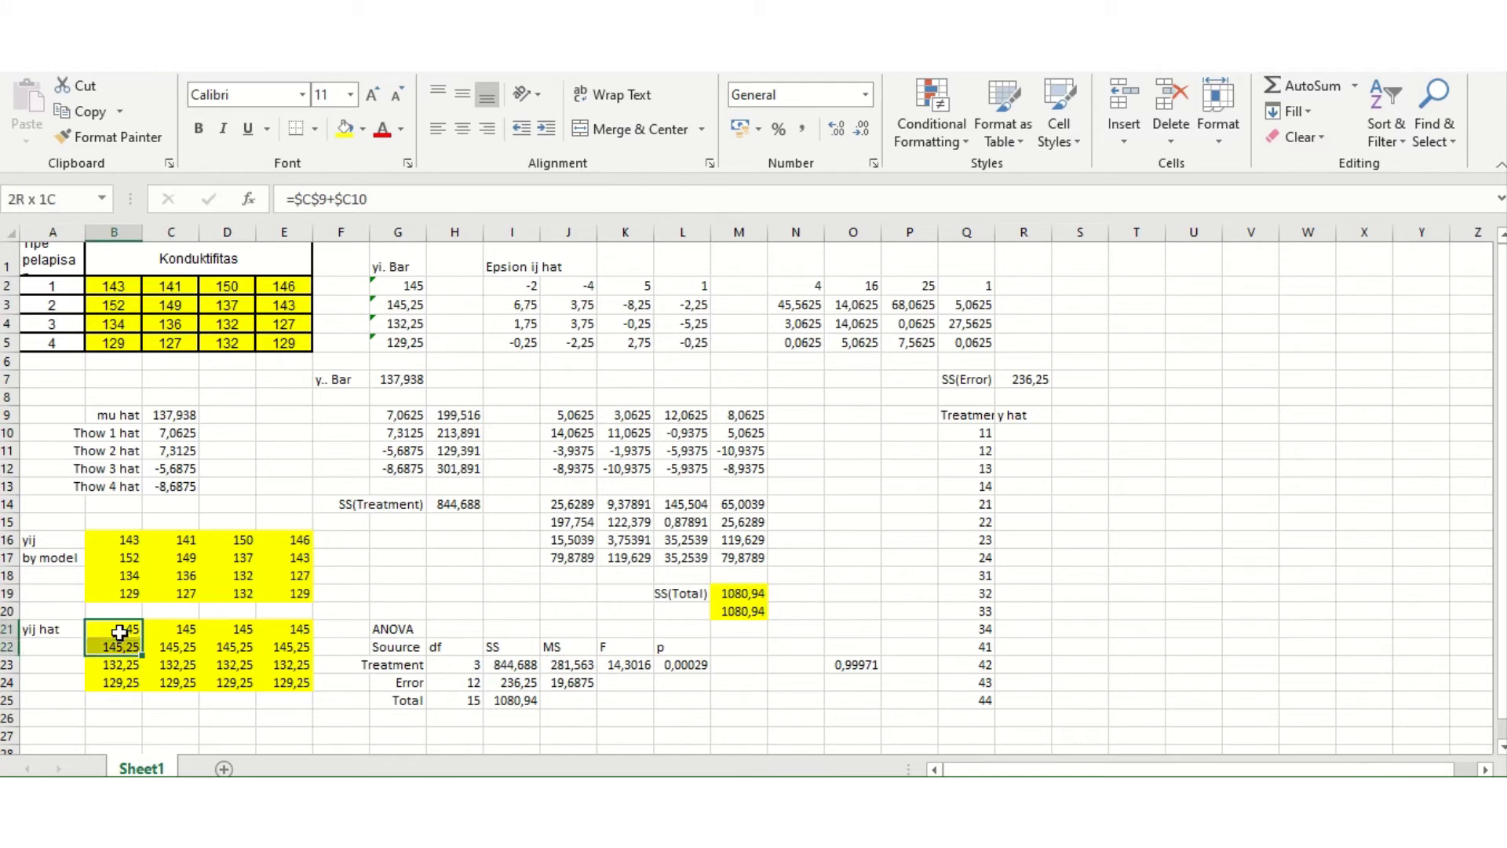
key("shift+Right")
key("shift+Right")
key("shift+Right")
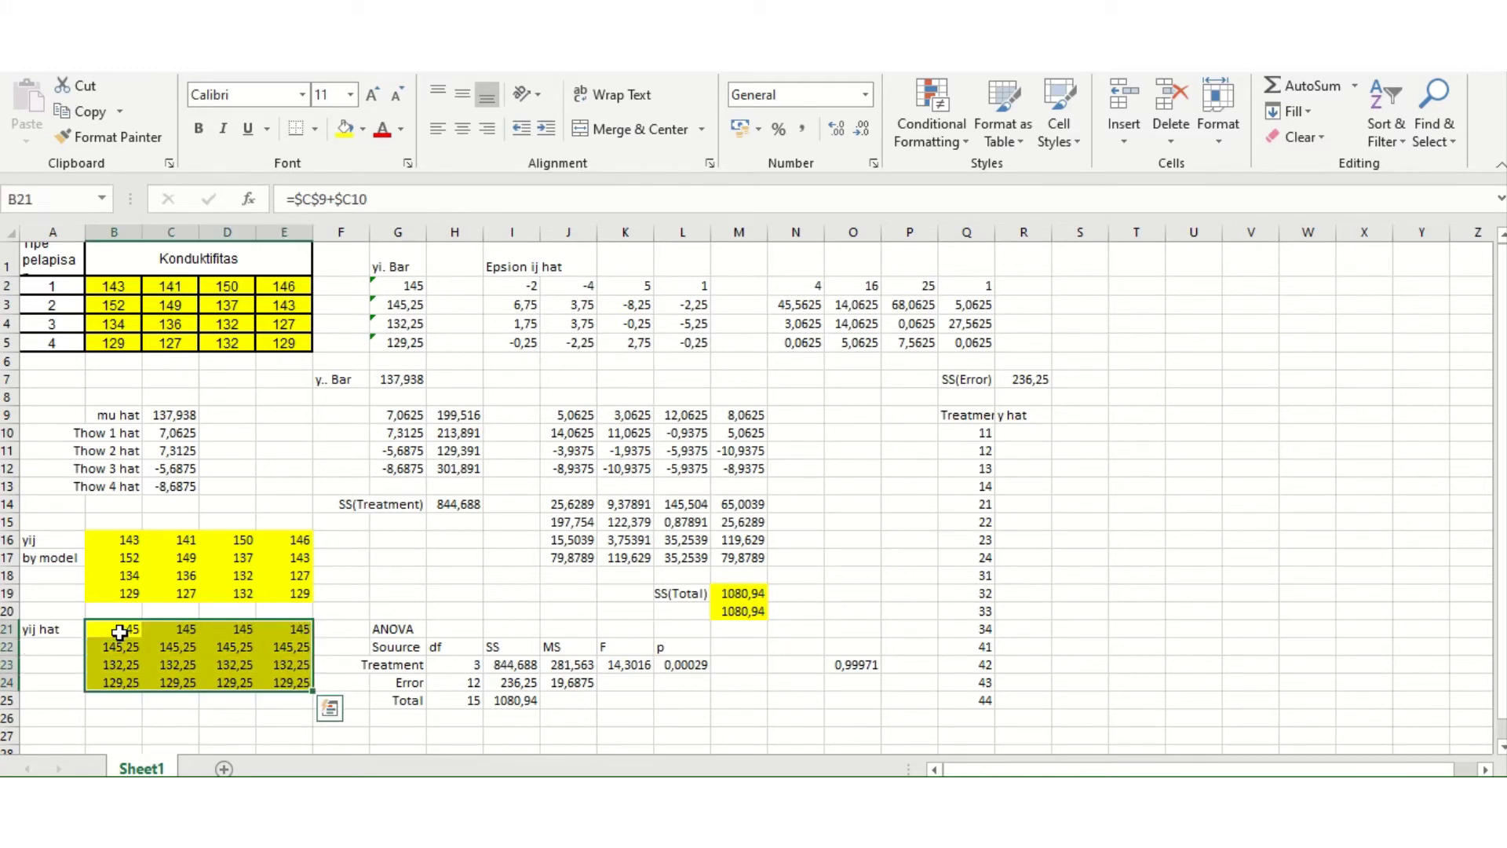
key("ctrl+c")
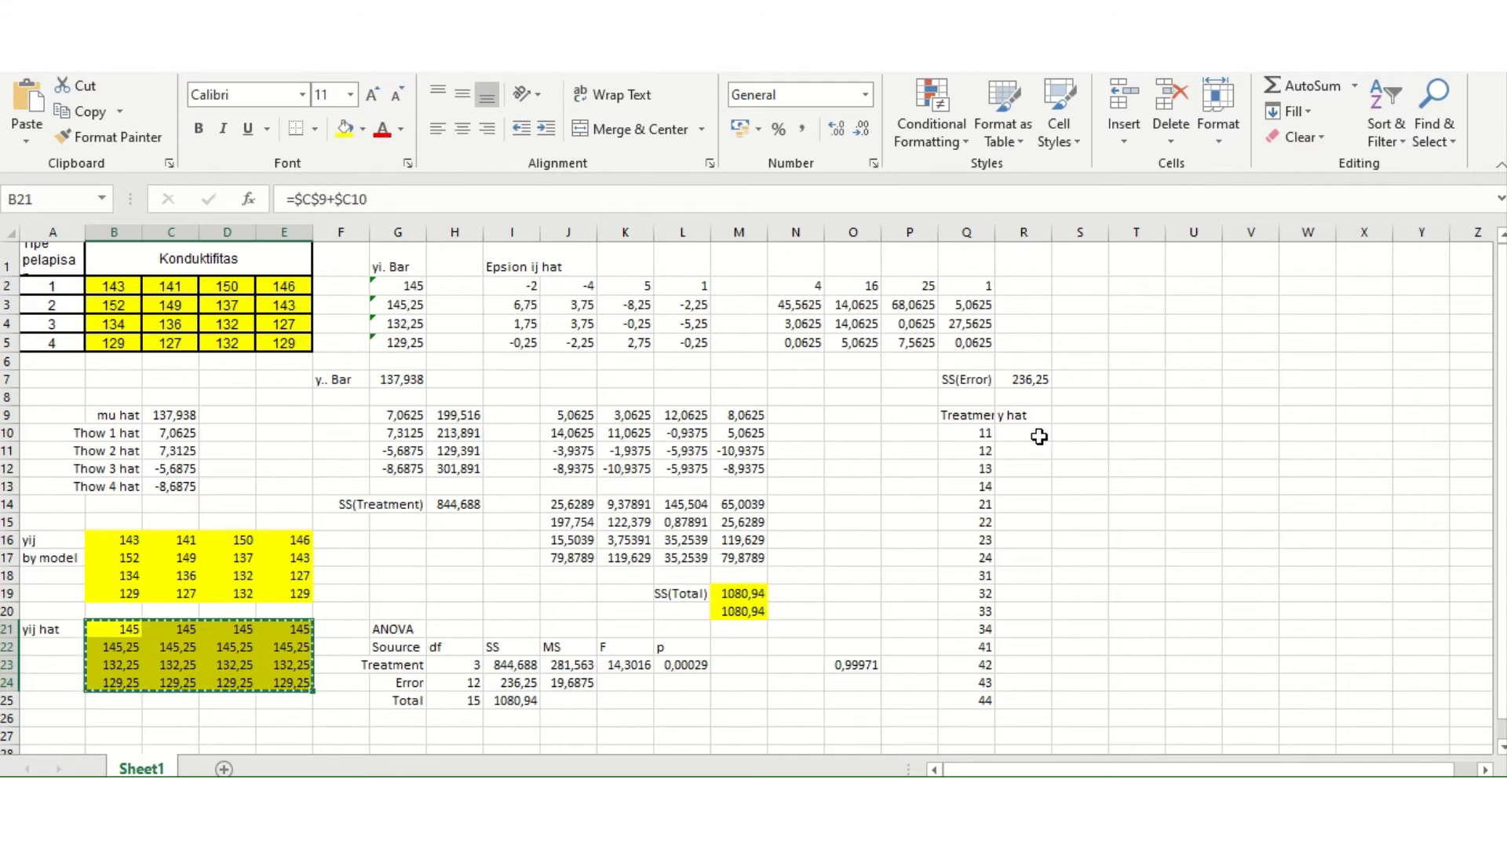
Paste the copied yij hat block at R10 with Paste Special, using Values and Transpose.
left_click(1040, 436)
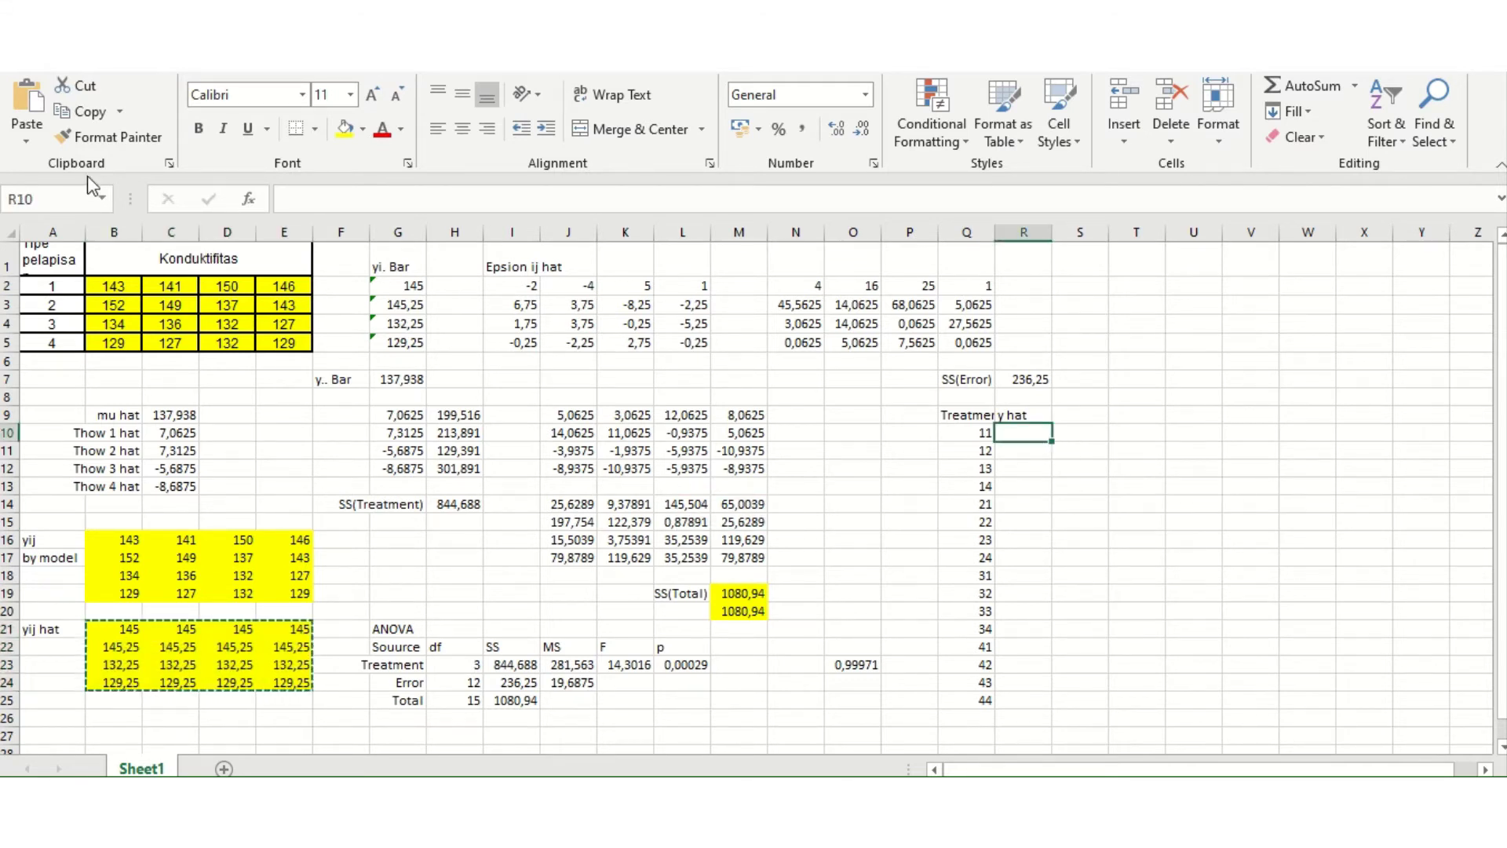
left_click(27, 135)
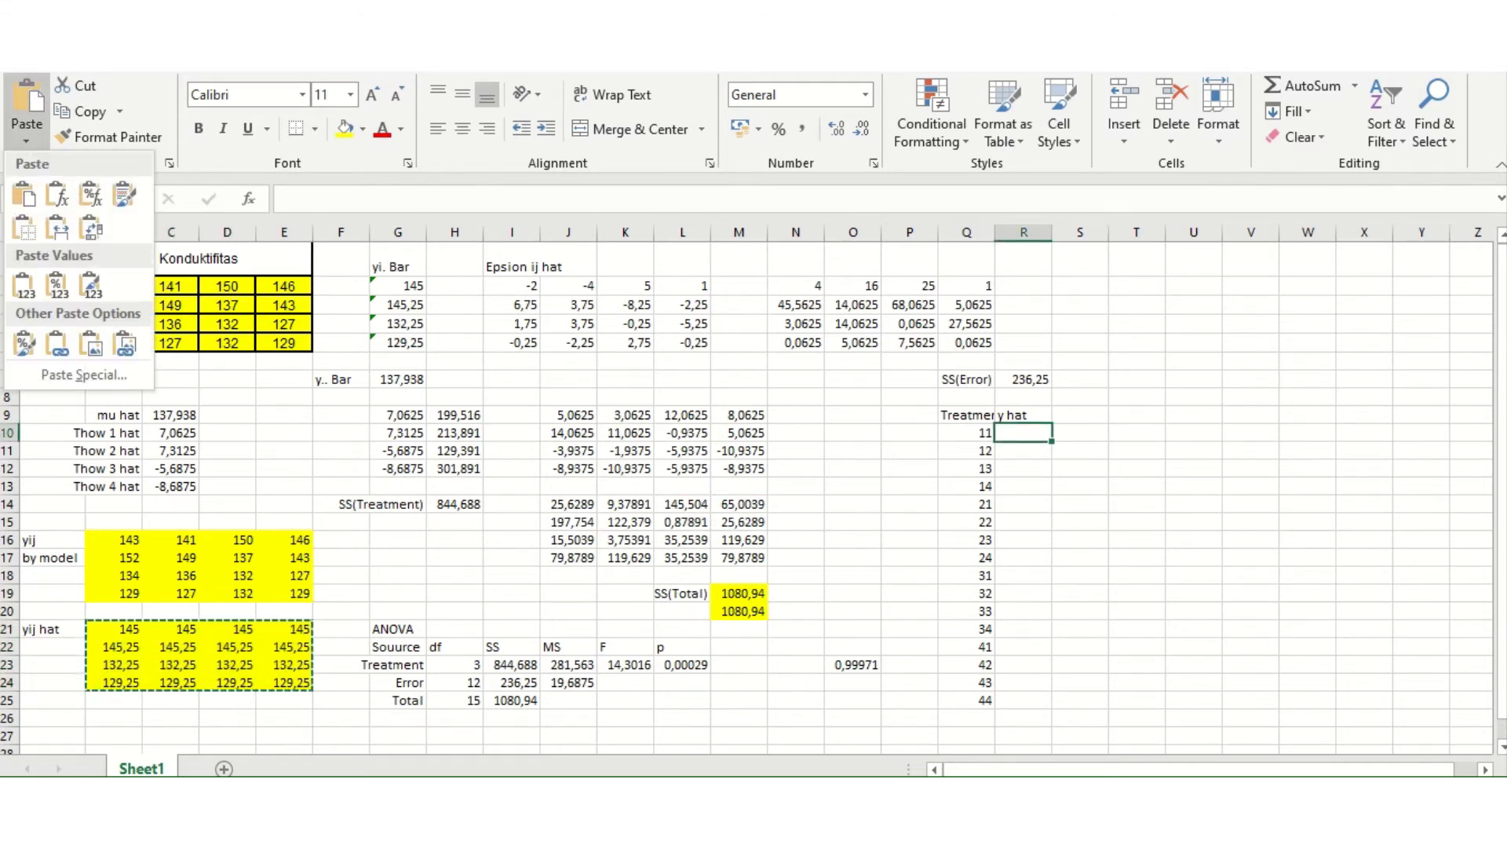
left_click(45, 143)
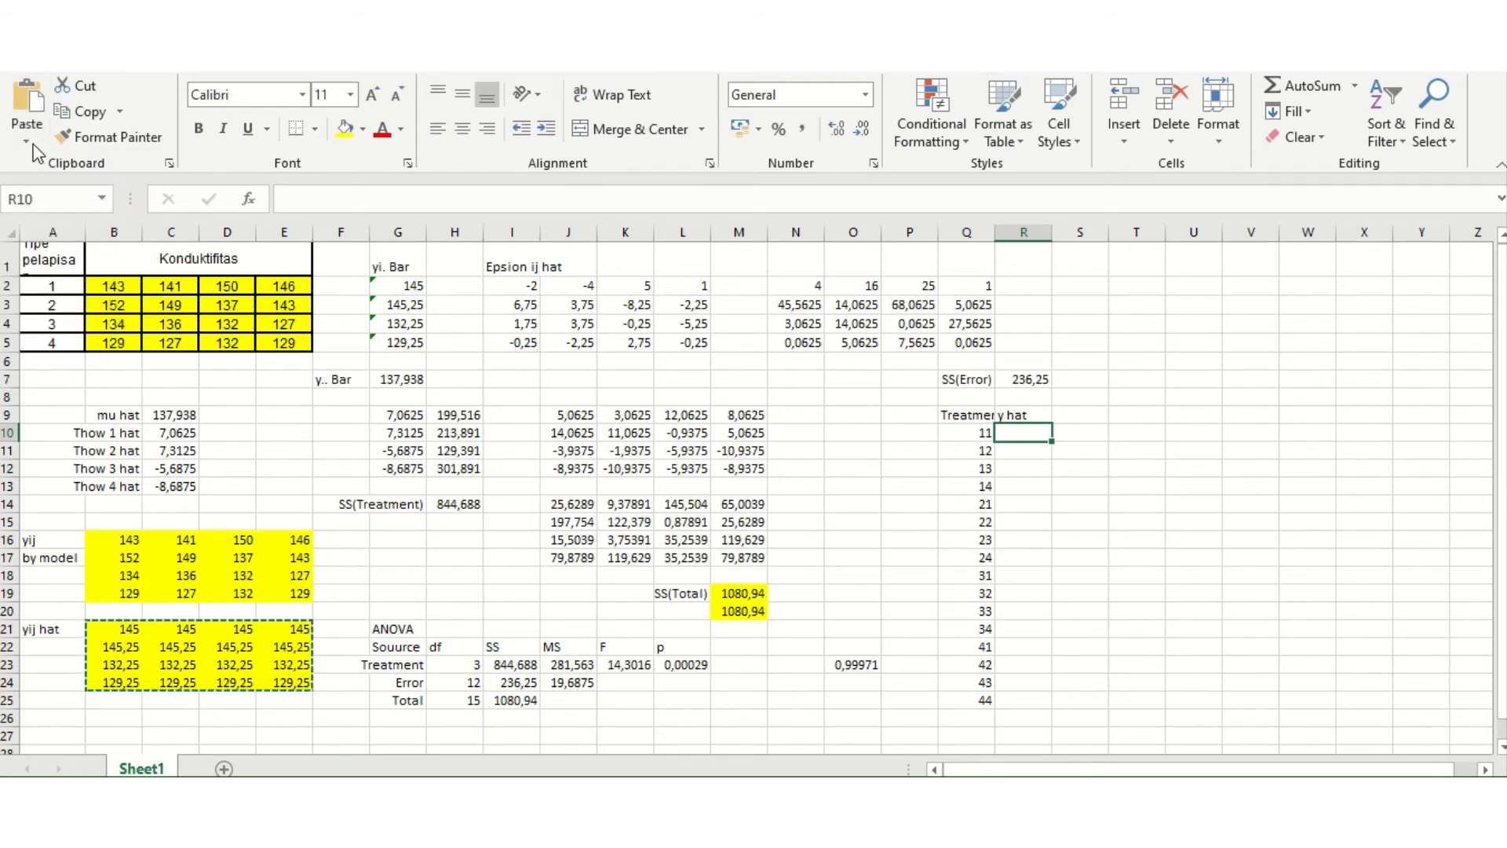
left_click(26, 144)
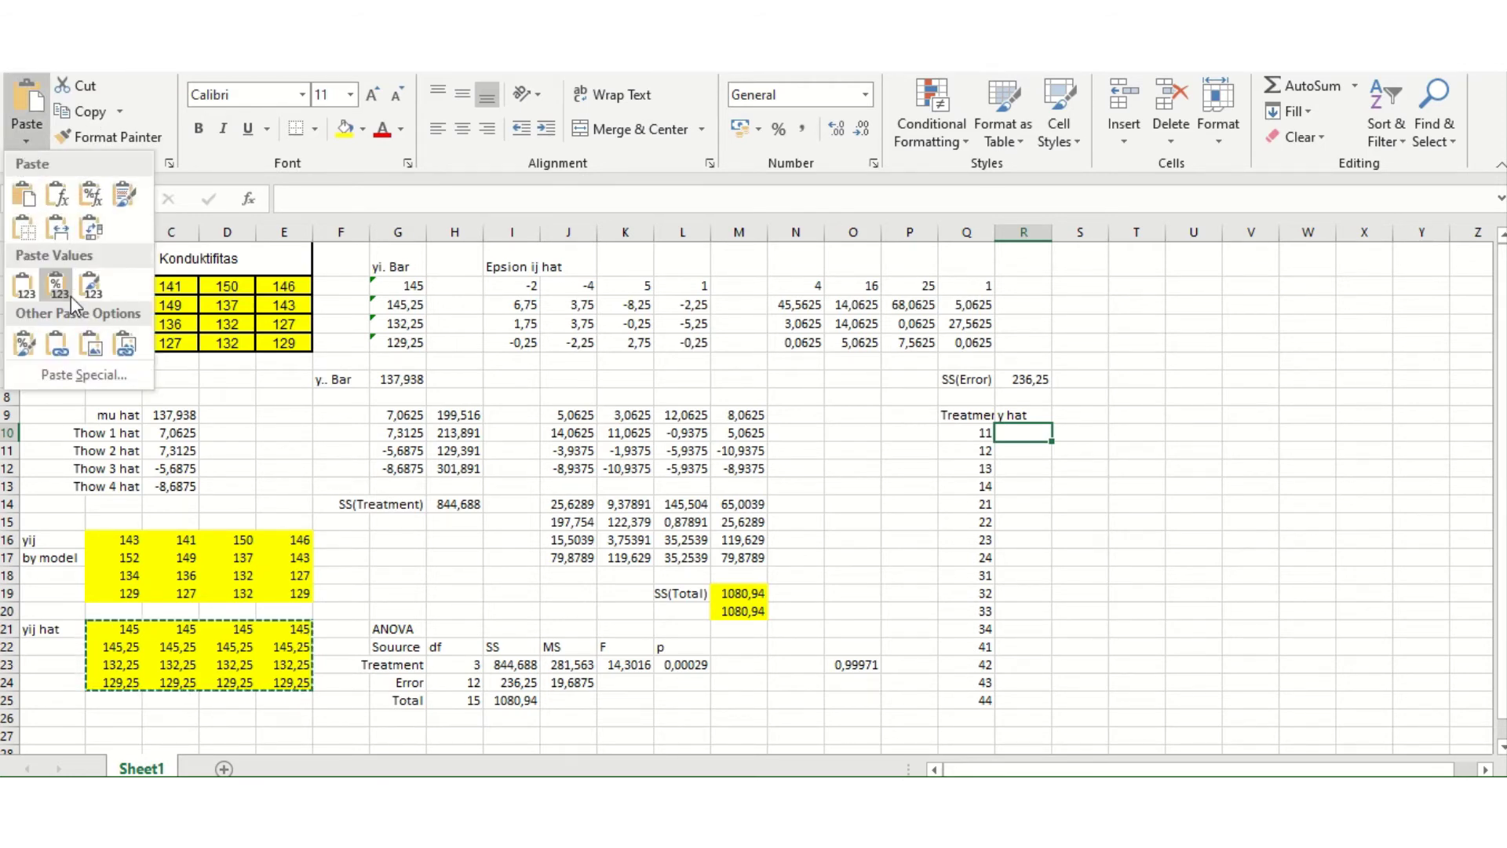
left_click(69, 374)
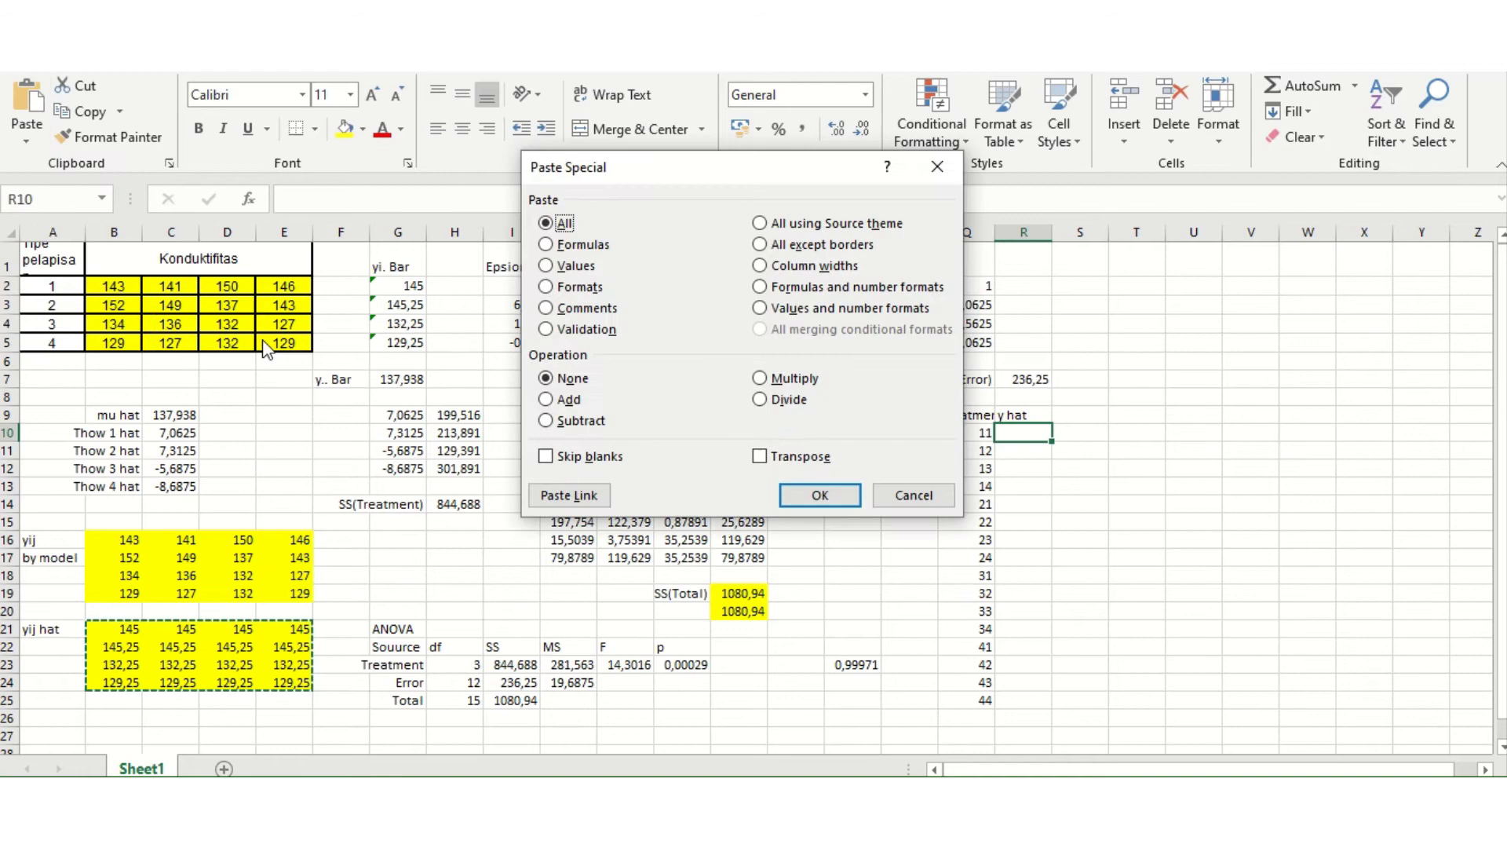
left_click(580, 268)
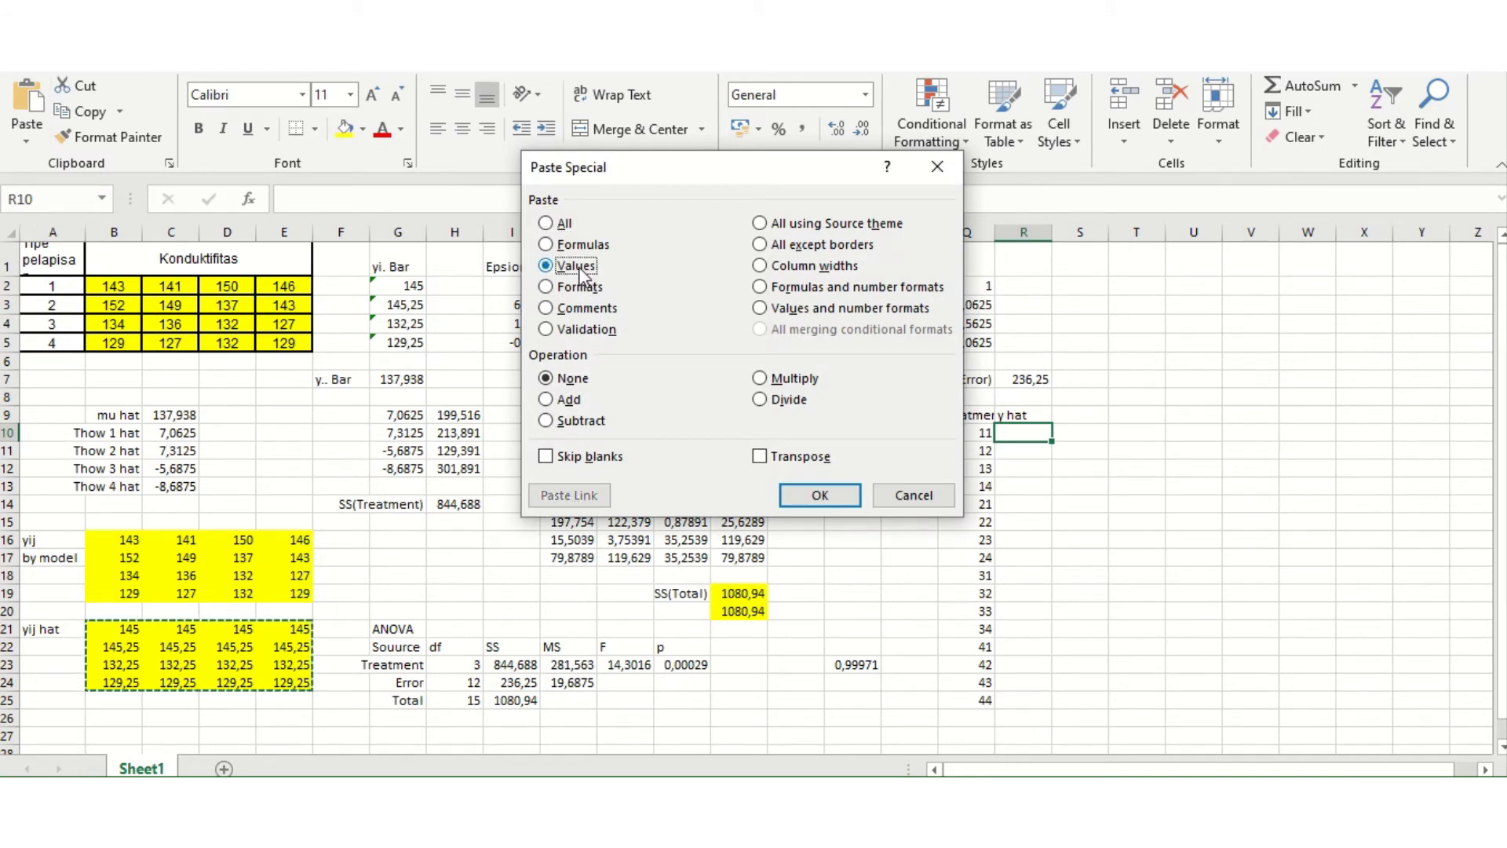
left_click(813, 462)
left_click(817, 494)
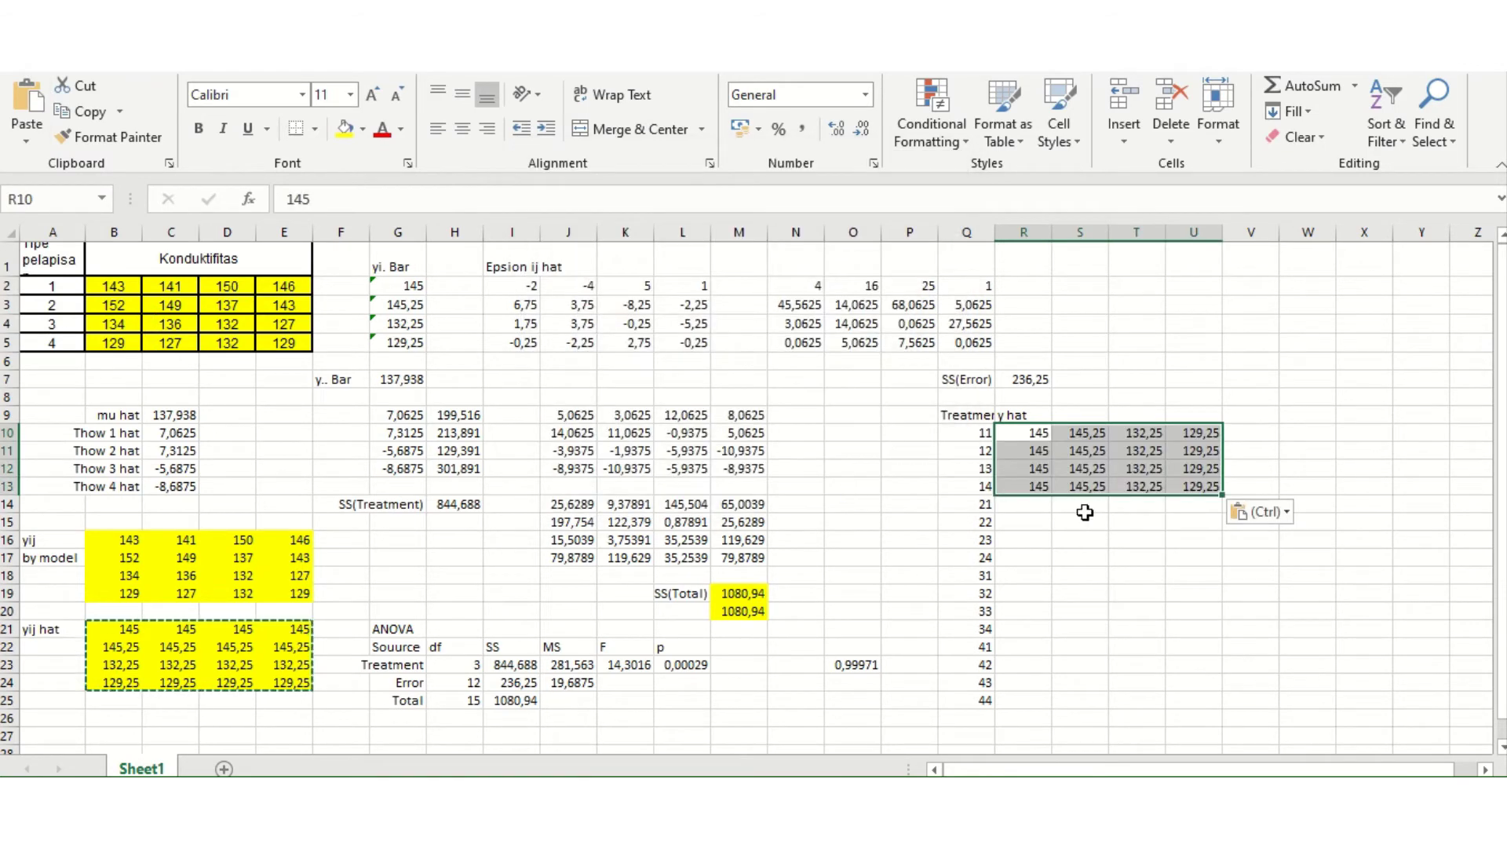
left_click(1046, 448)
key("Down")
key("Up")
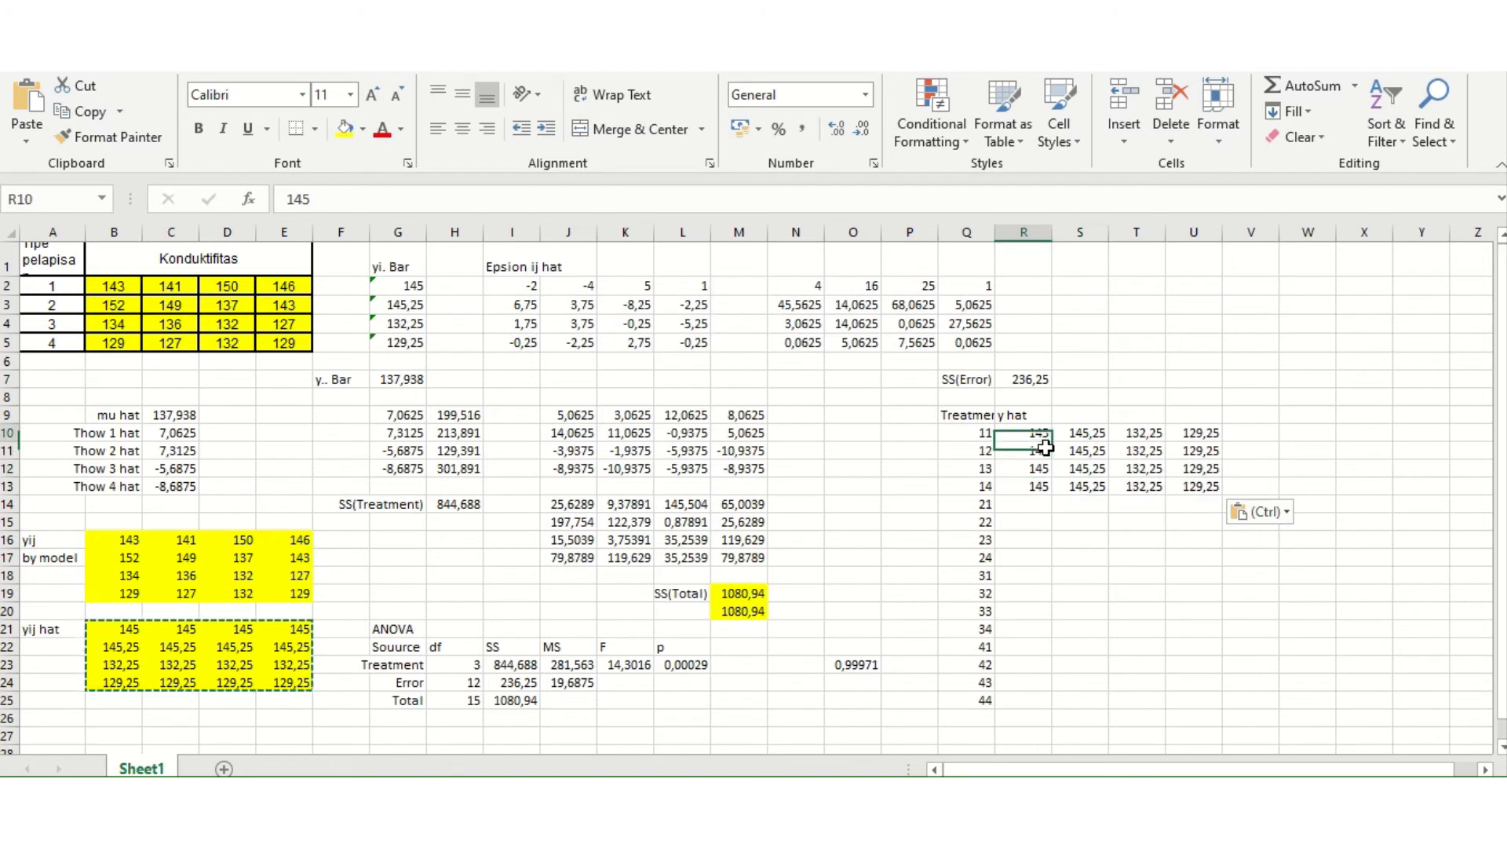
key("Up")
key("Up")
key("Down")
key("Down")
key("Down")
key("Down")
key("Right")
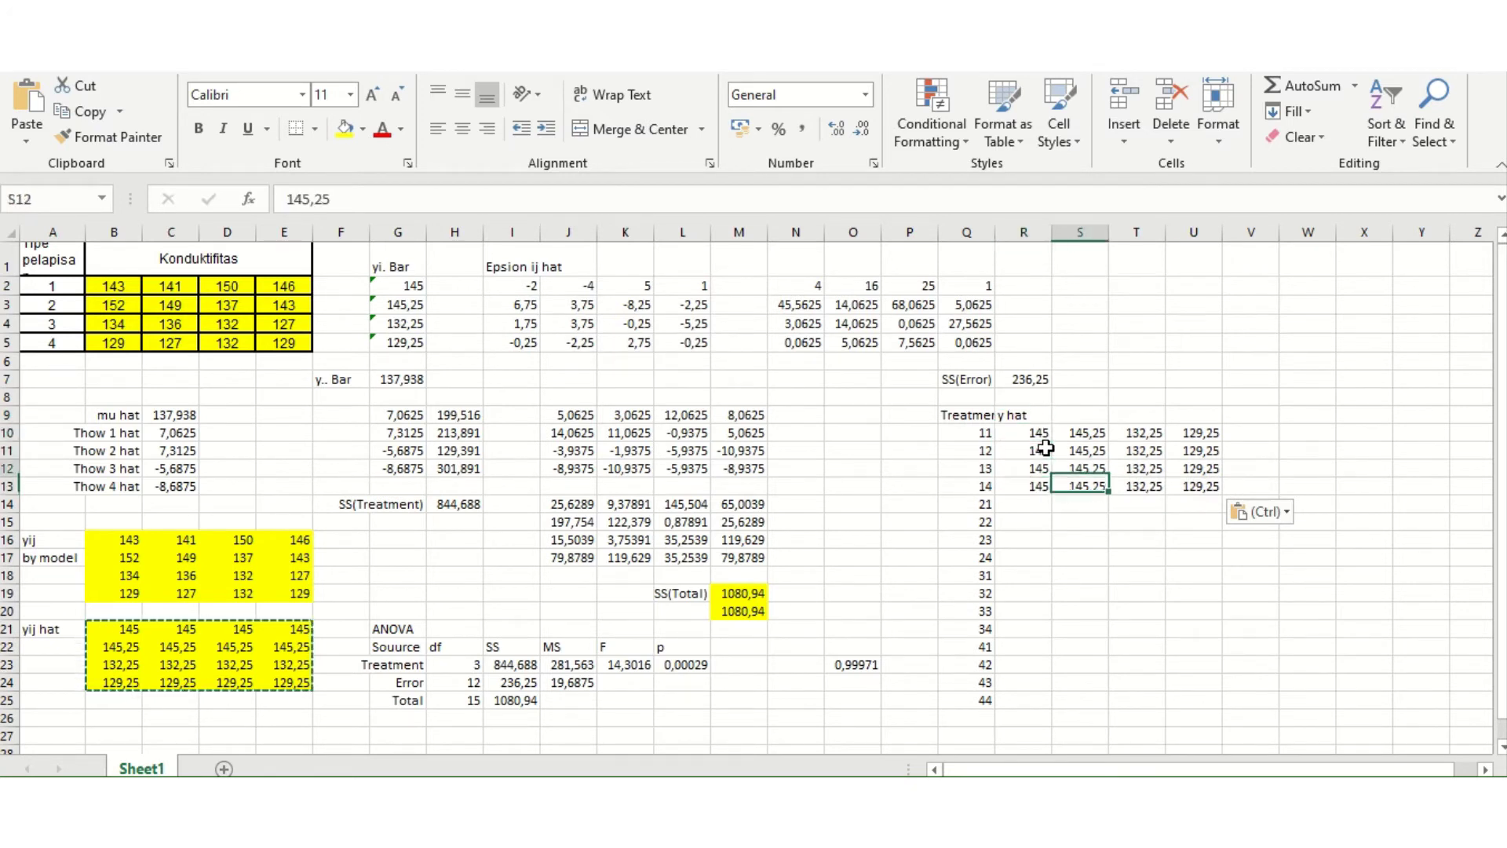
key("Up")
key("Up")
key("Up")
key("shift+Down")
key("shift+Down")
key("shift+Down")
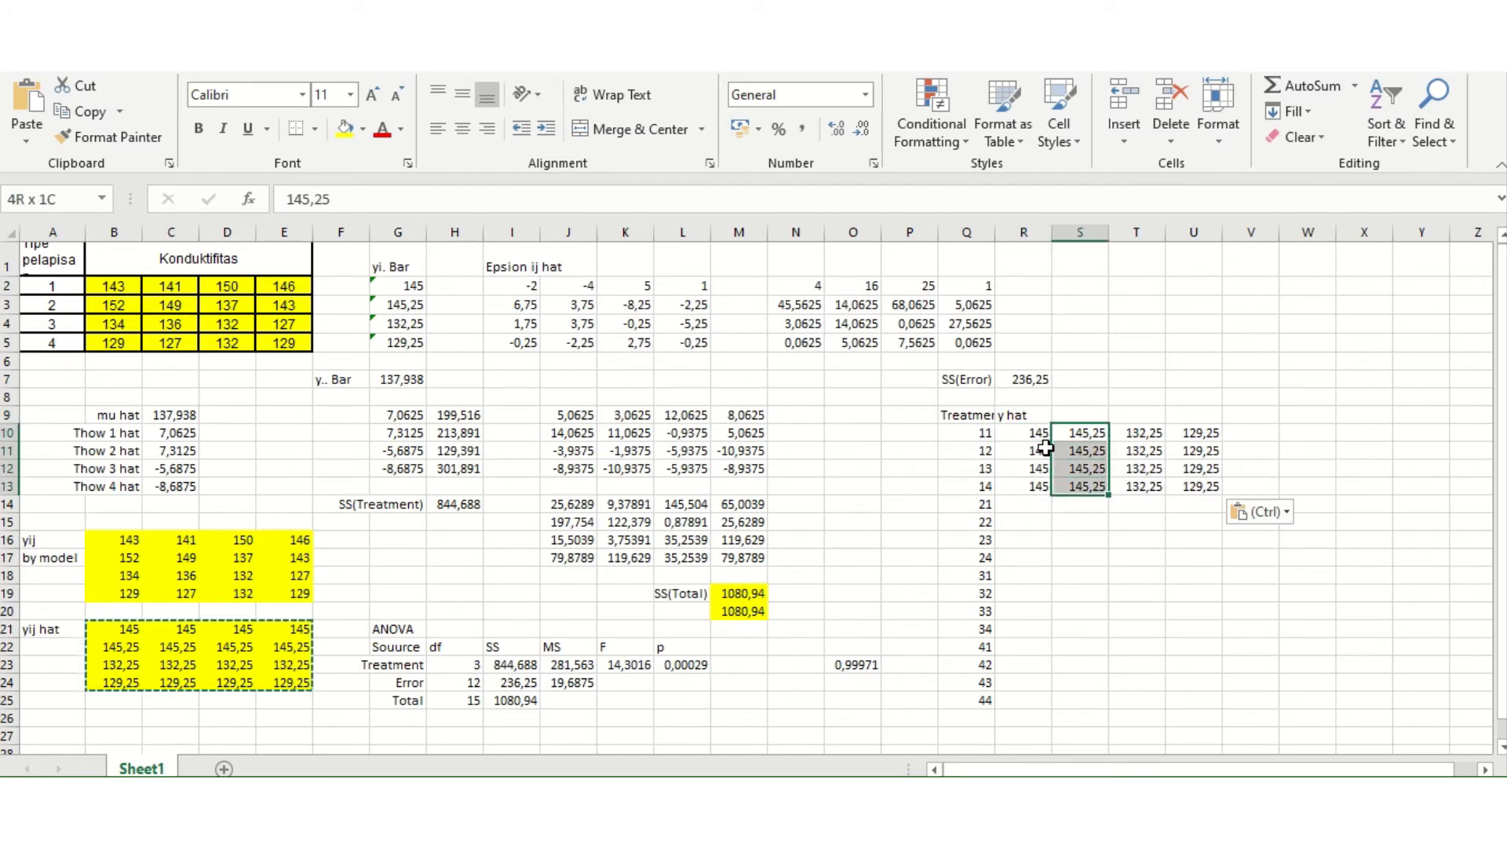
key("shift+Right")
key("shift+Right")
key("ctrl+c")
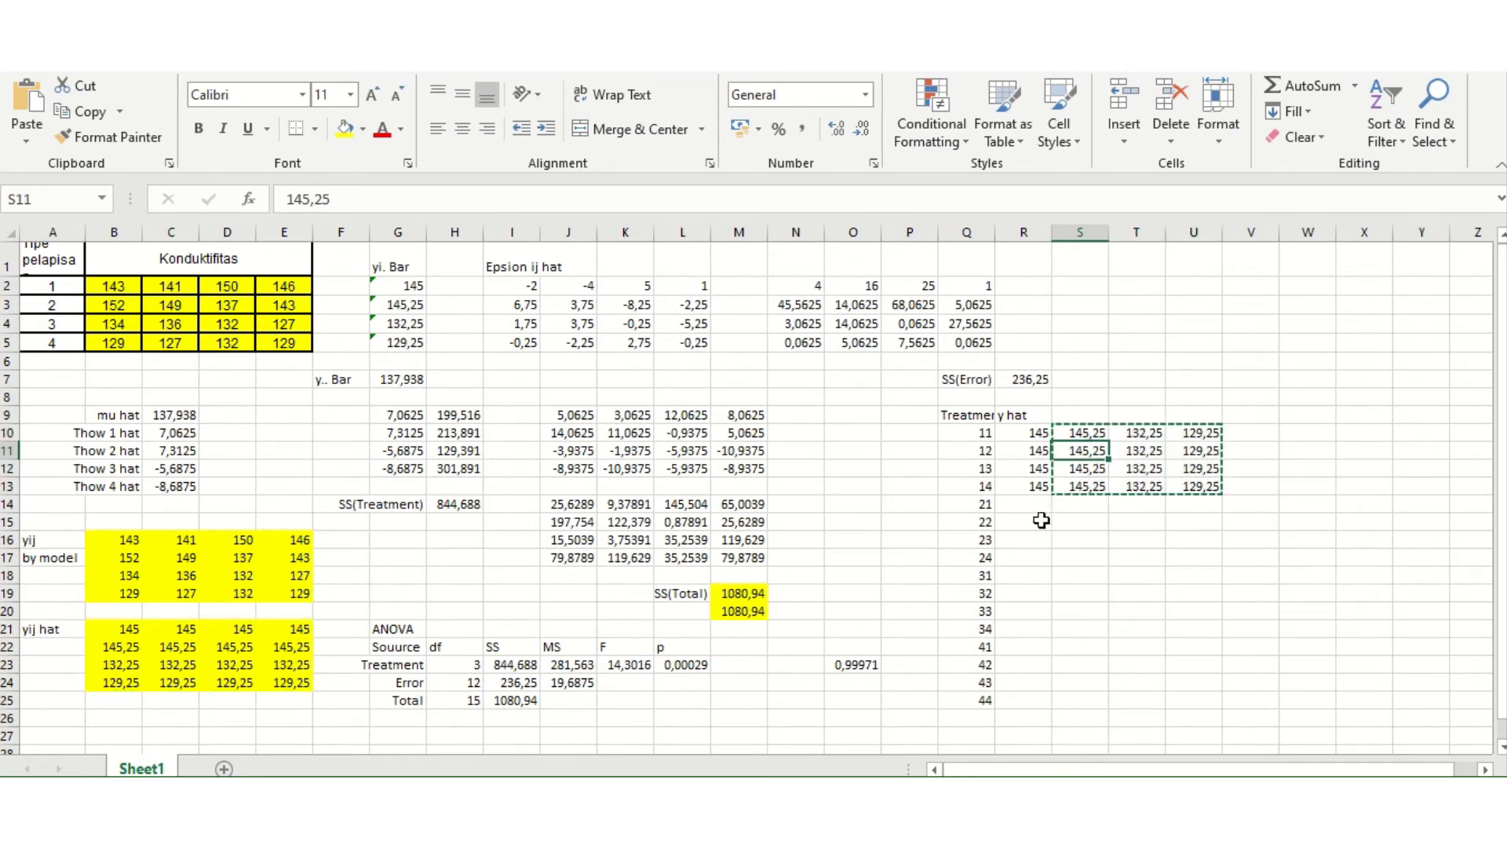
left_click(1040, 505)
type("\\")
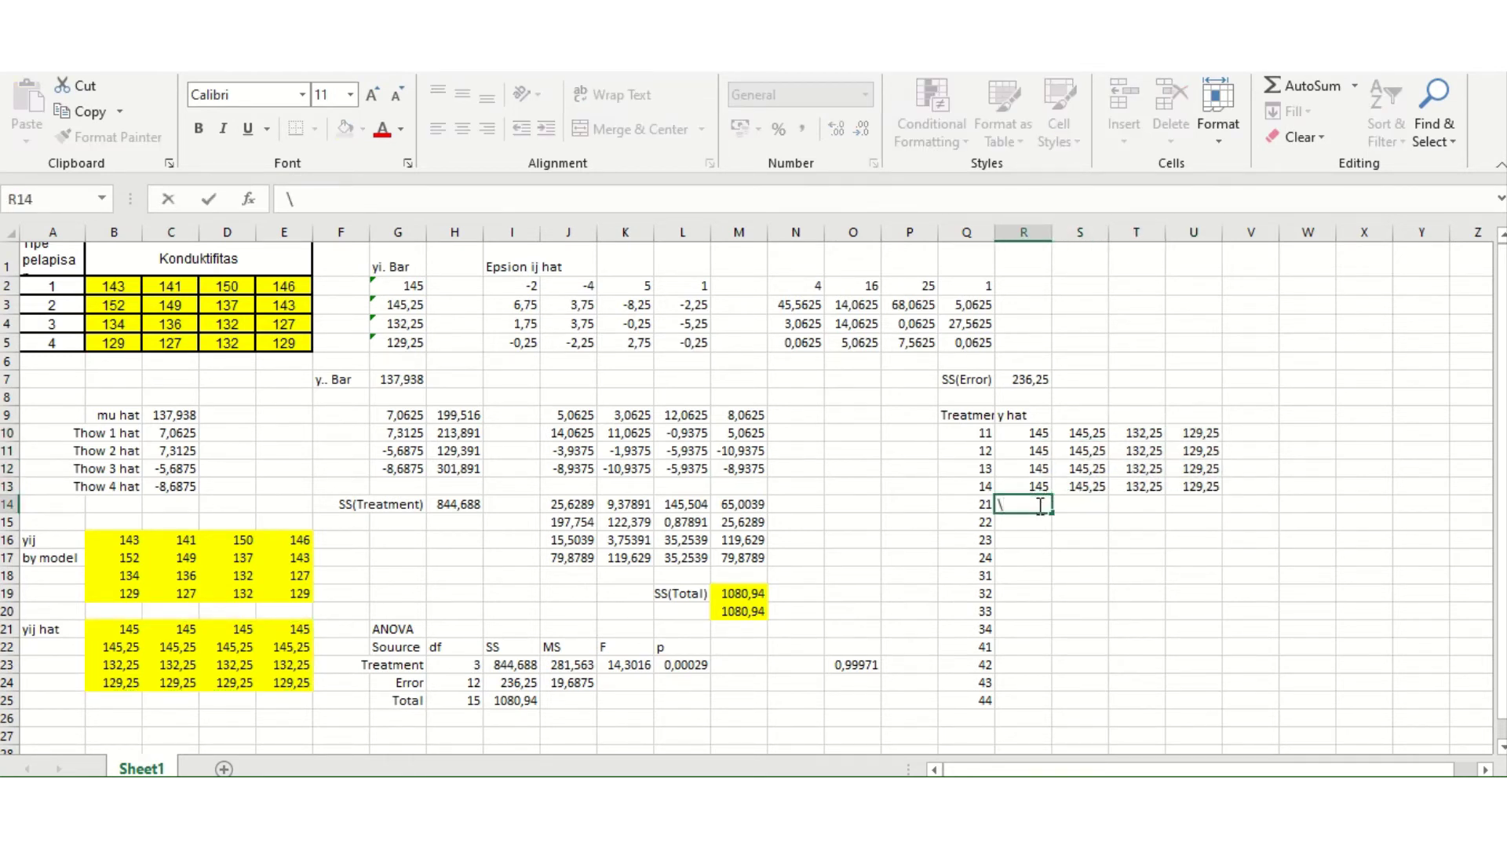
key("Return")
key("Return")
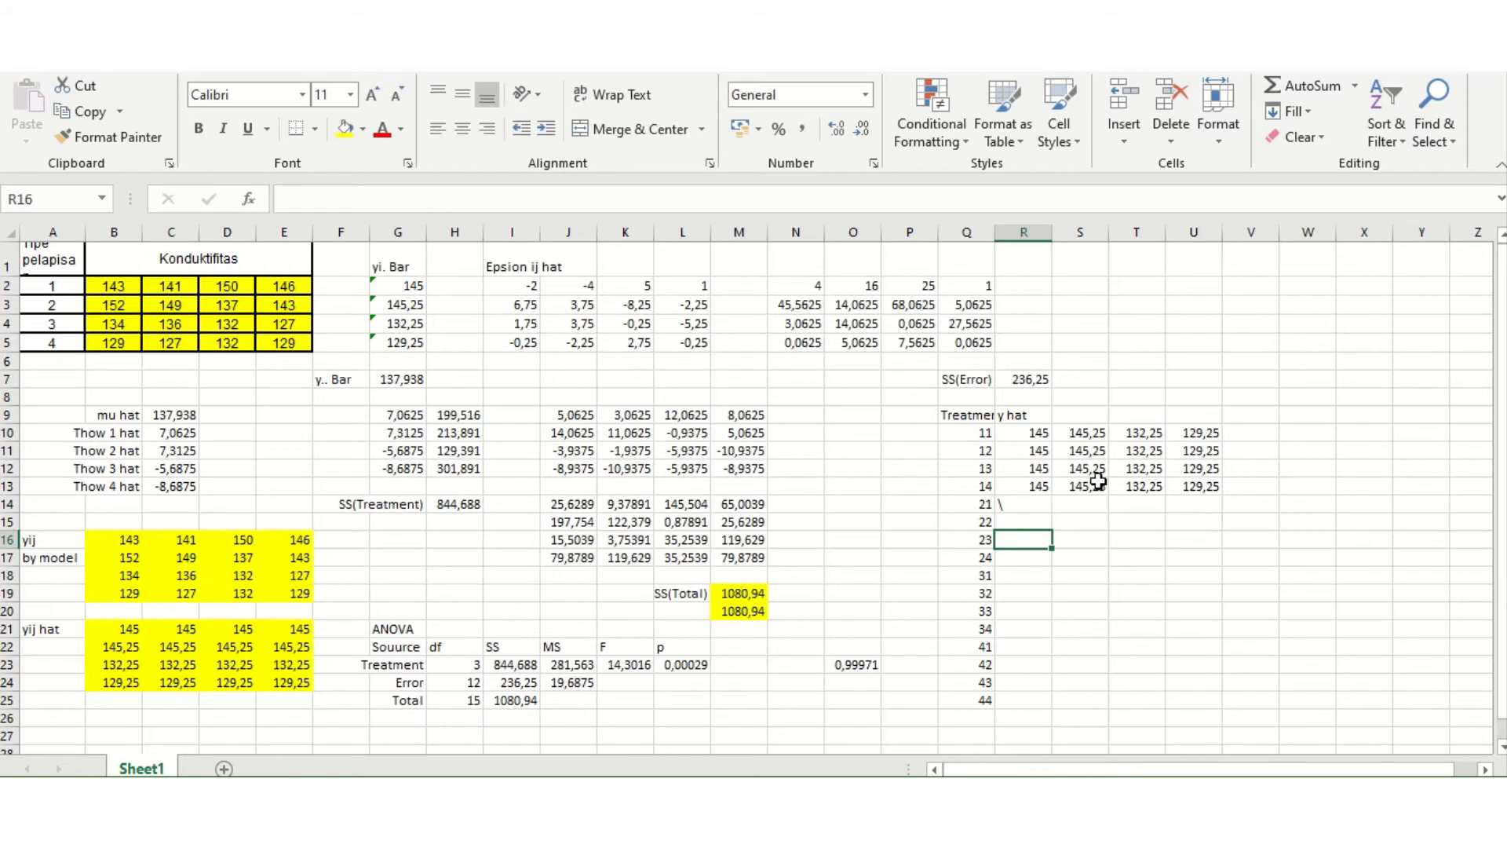
Move the transposed y hat columns in S10:U13 to the block starting at R14, beside treatment label 21.
left_click_drag(1084, 432, 1084, 451)
key("shift+Down")
key("shift+Down")
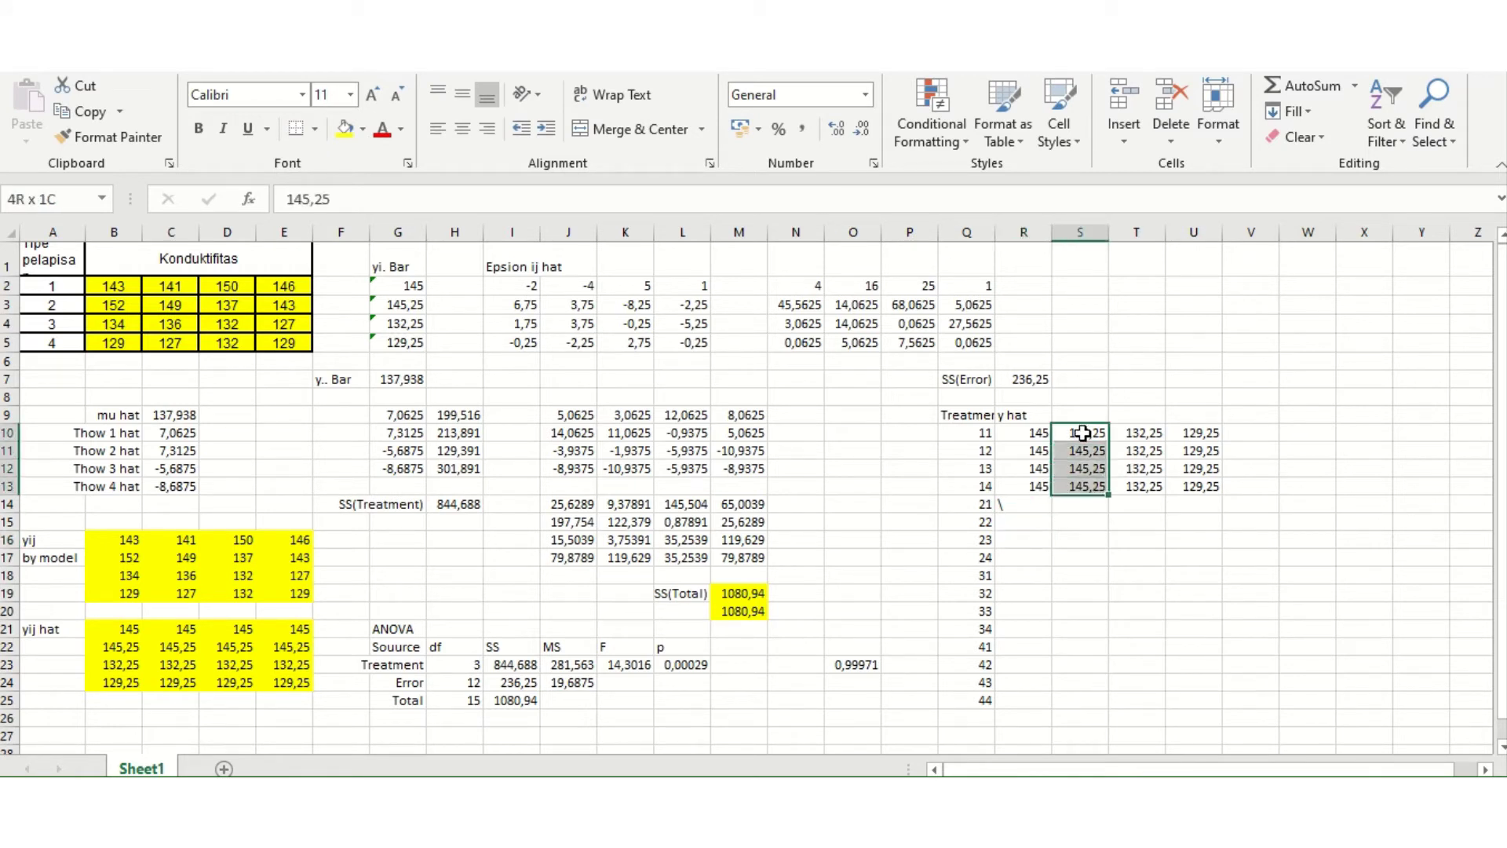
key("shift+Right")
key("shift+Right")
key("ctrl+c")
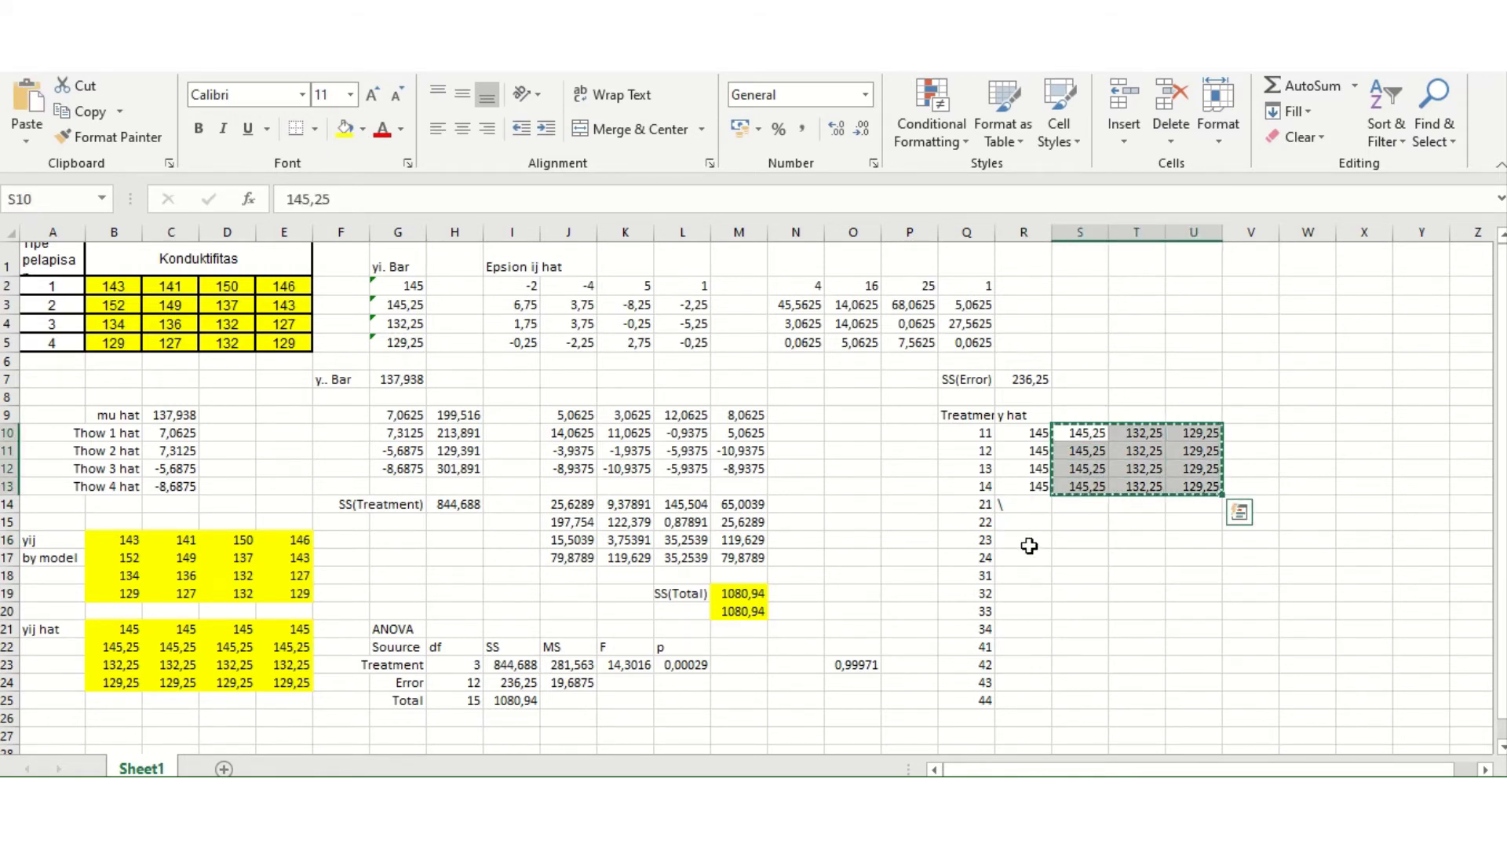
left_click(1036, 504)
key("ctrl+v")
Move the two y hat columns in S14:T17 to the block starting at R18, beside treatment label 31.
key("Right")
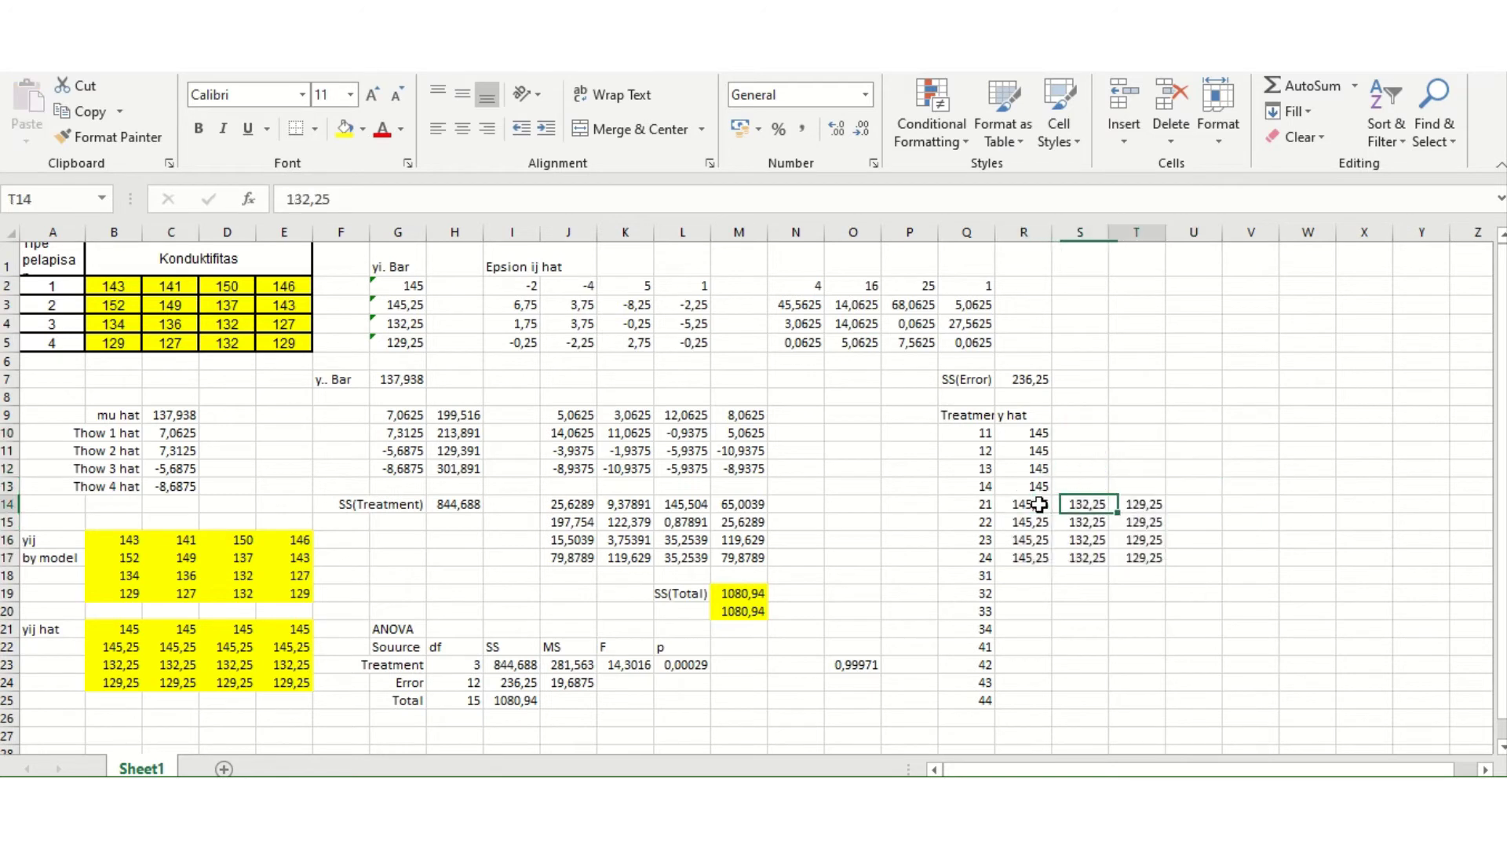
key("shift+Down")
key("shift+Down")
key("shift+Down")
key("shift+Right")
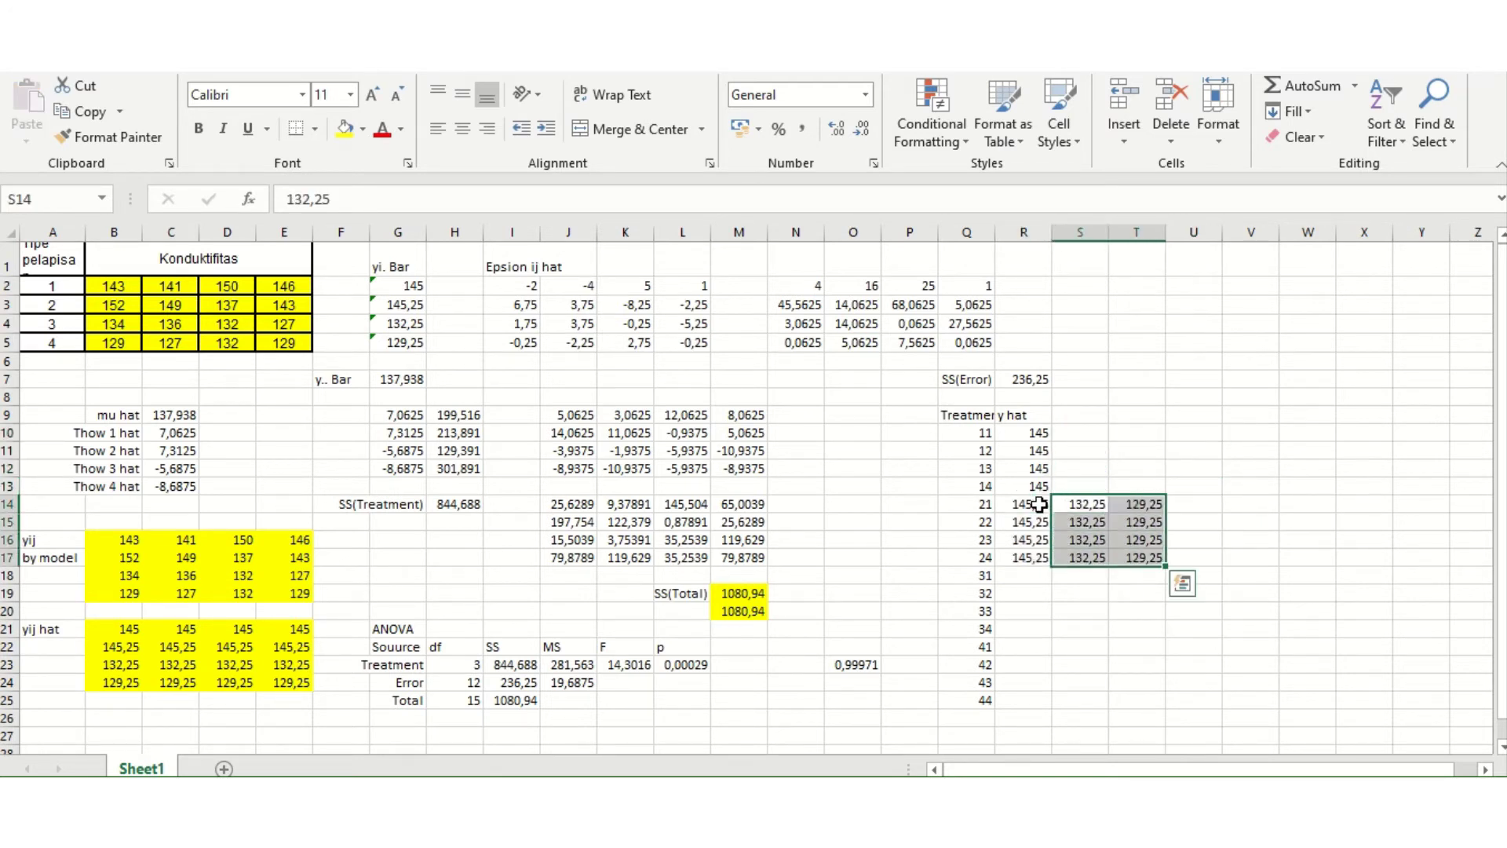
key("ctrl+c")
left_click(1025, 576)
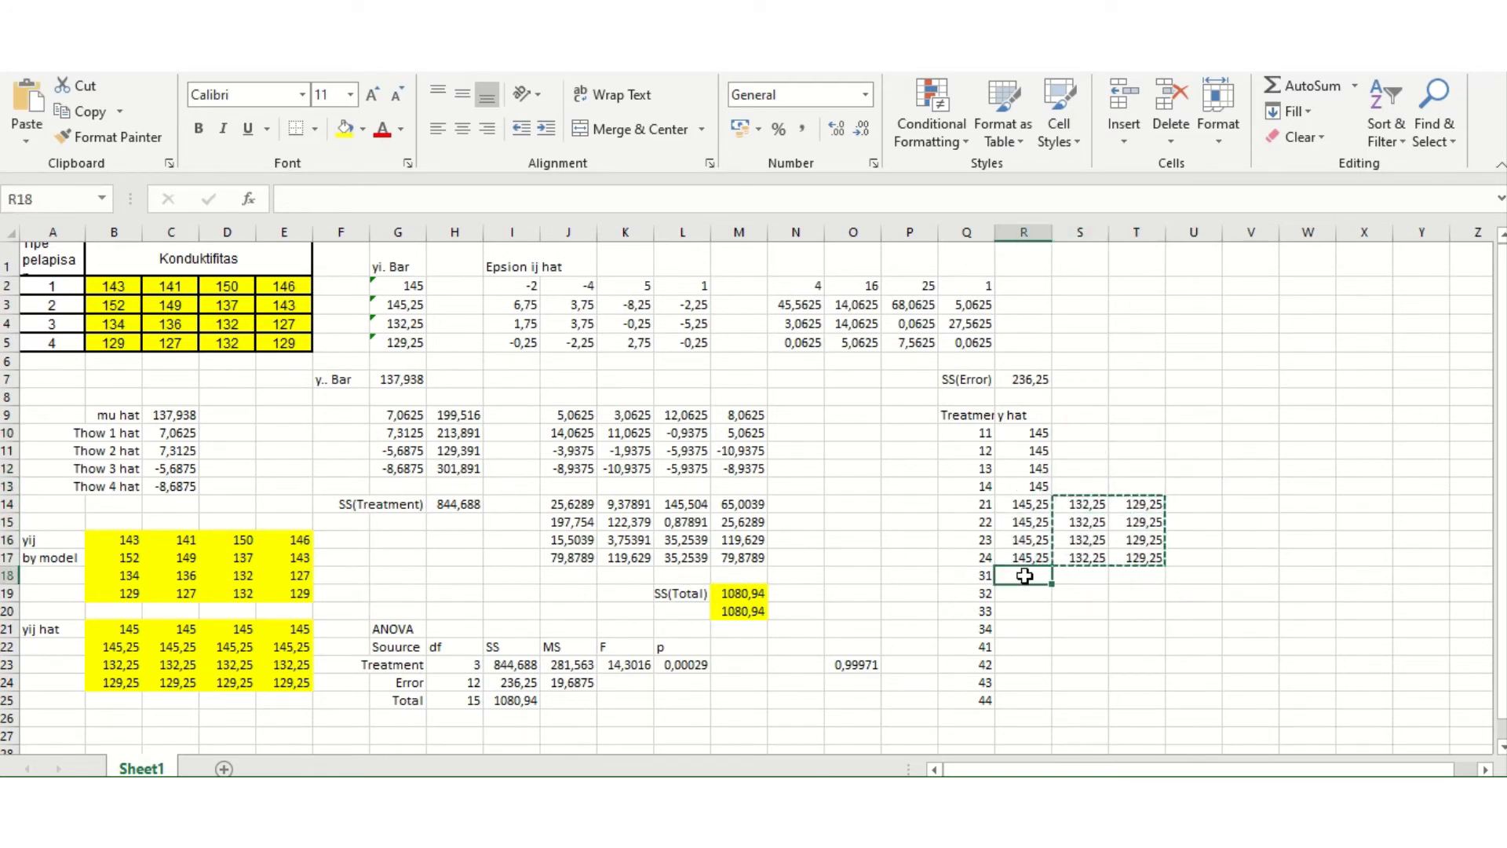
key("ctrl+v")
Move the last y hat column in S18:S21 to R22:R25, beside treatment labels 41 to 44.
key("Right")
key("shift+Down")
key("shift+Down")
key("shift+Down")
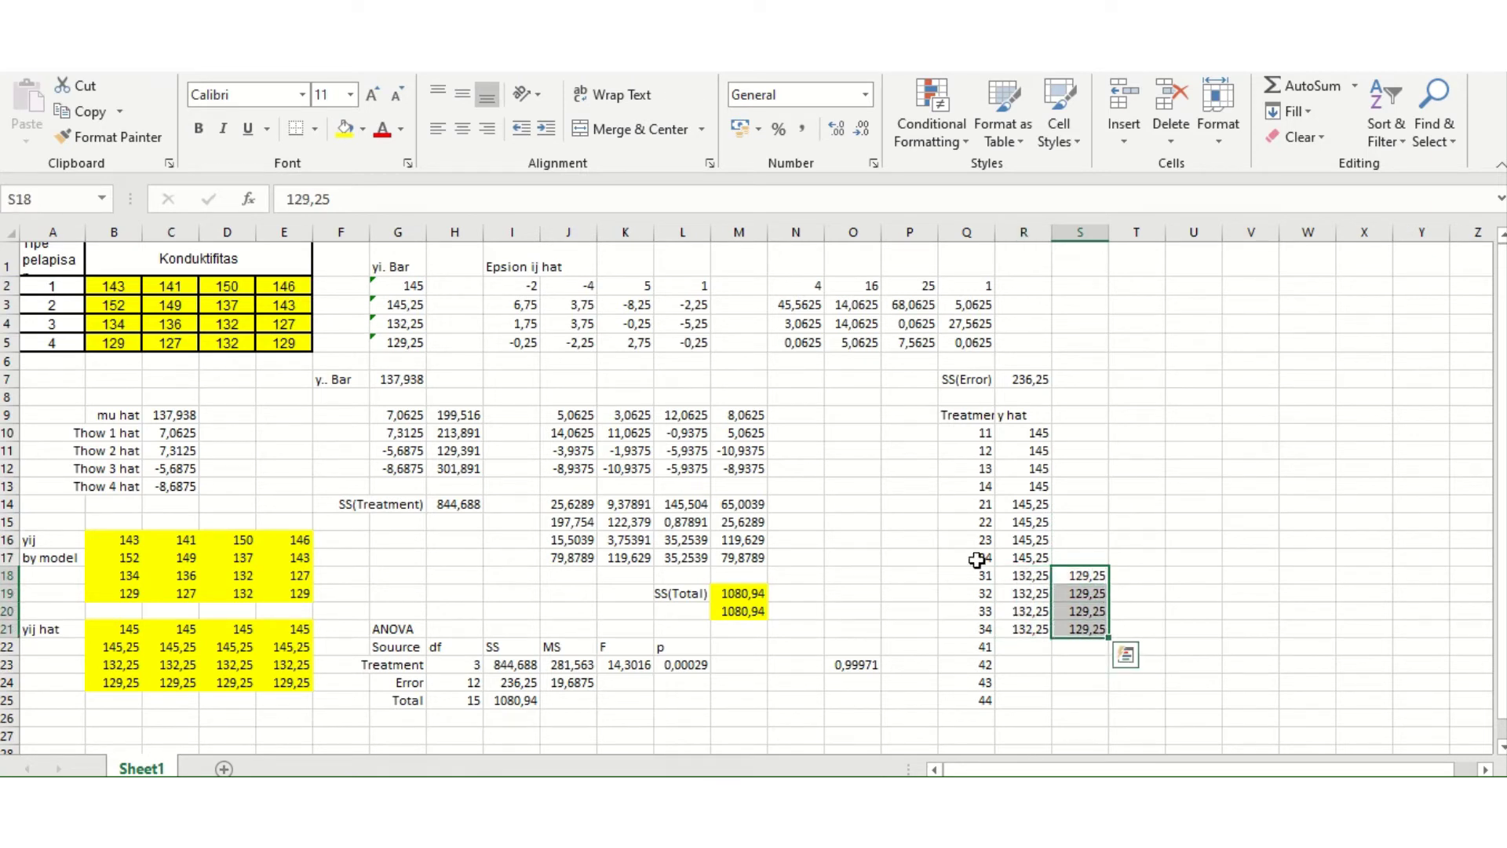
key("ctrl+x")
left_click(1026, 647)
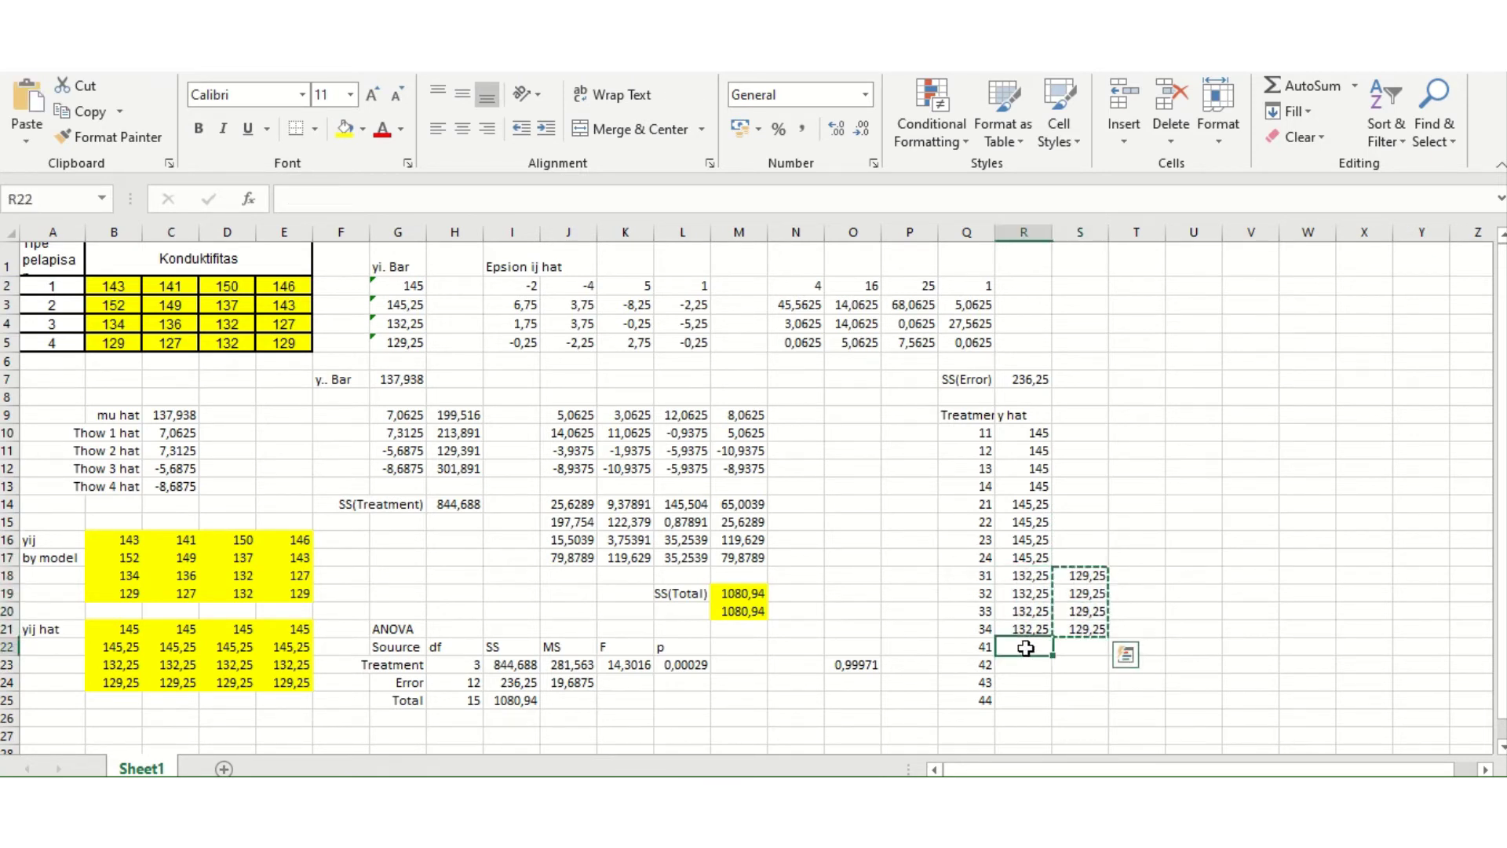
key("ctrl+v")
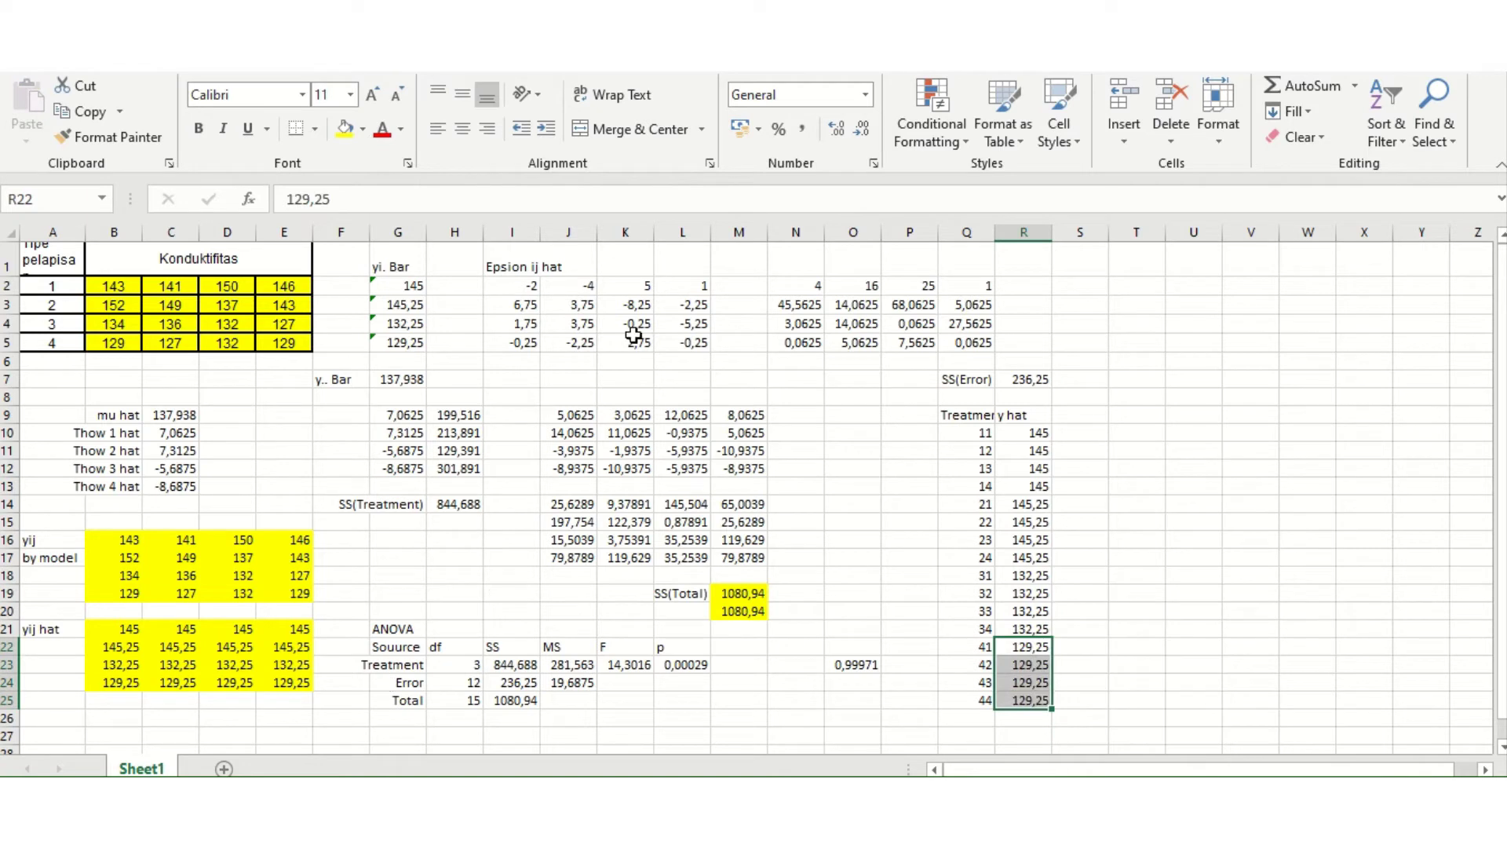
Copy the epsilon ij hat block in cells I2:L5.
left_click_drag(617, 265, 683, 263)
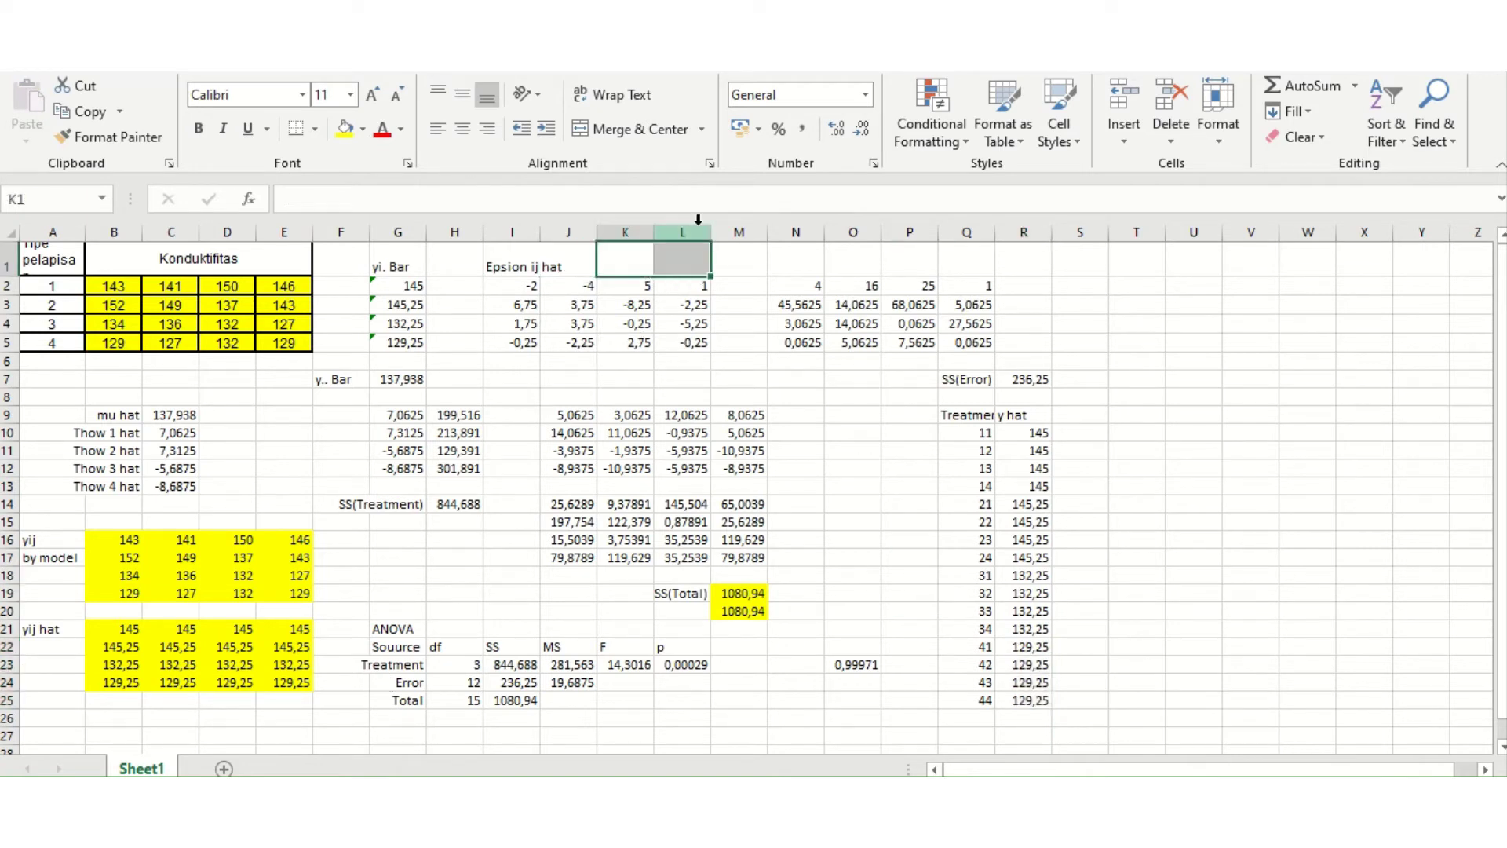
left_click(528, 284)
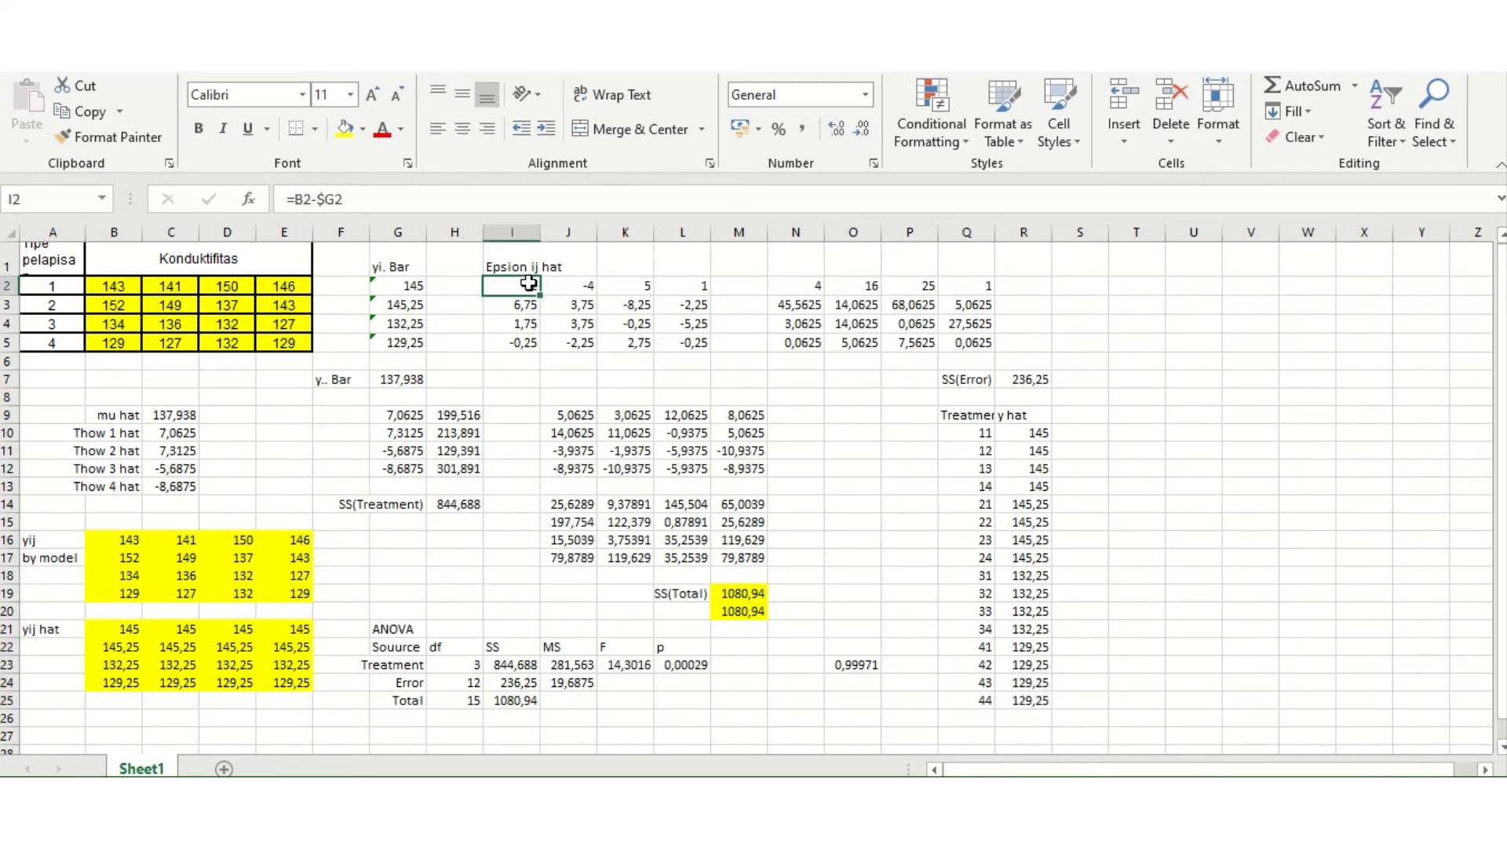
key("shift+Down")
key("shift+Down")
key("shift+Down")
key("shift+Right")
key("shift+Right")
key("shift+Right")
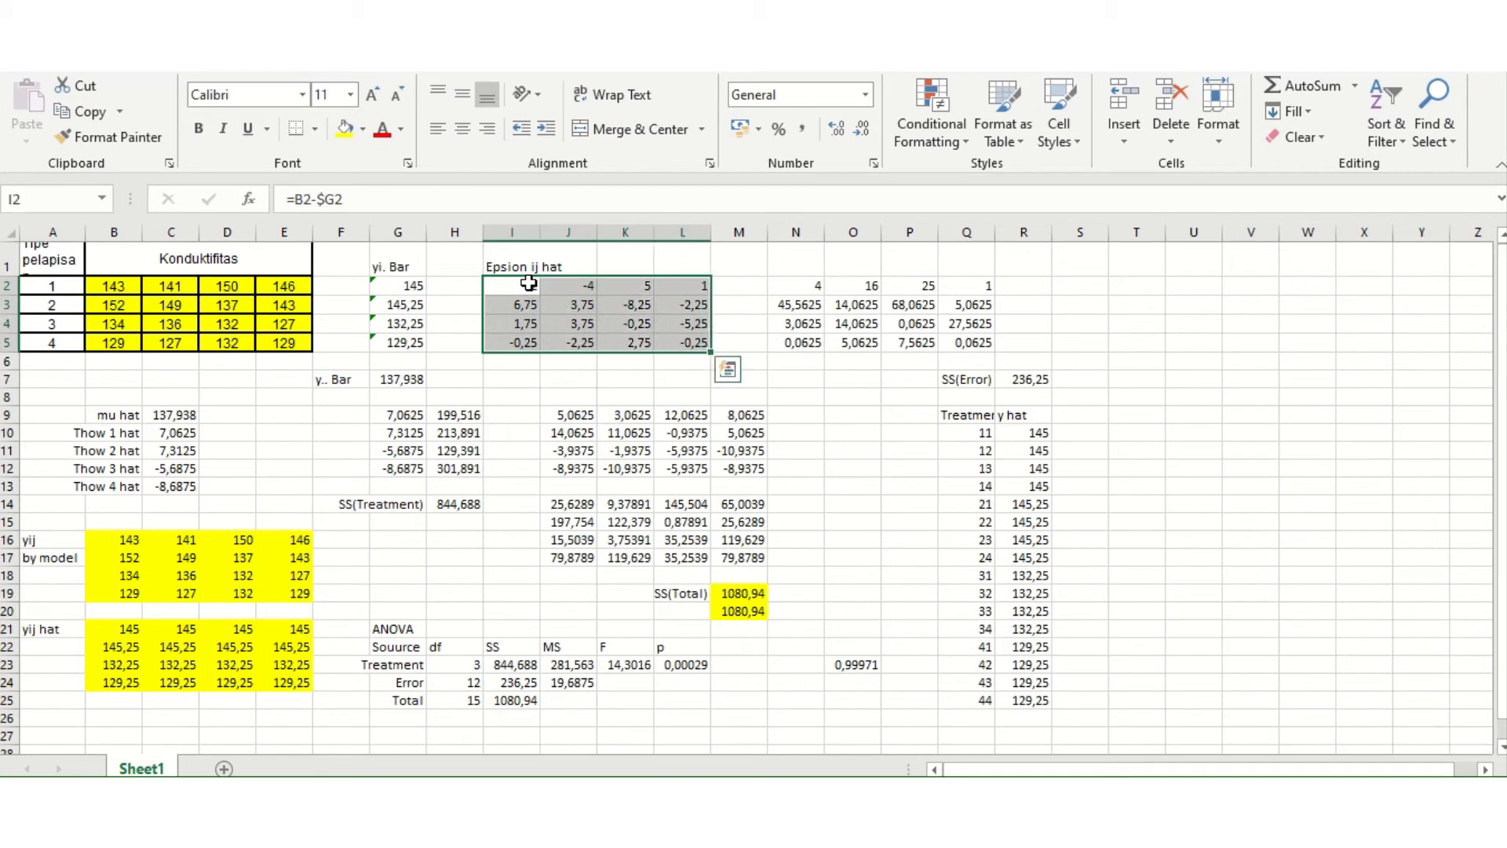
key("ctrl+c")
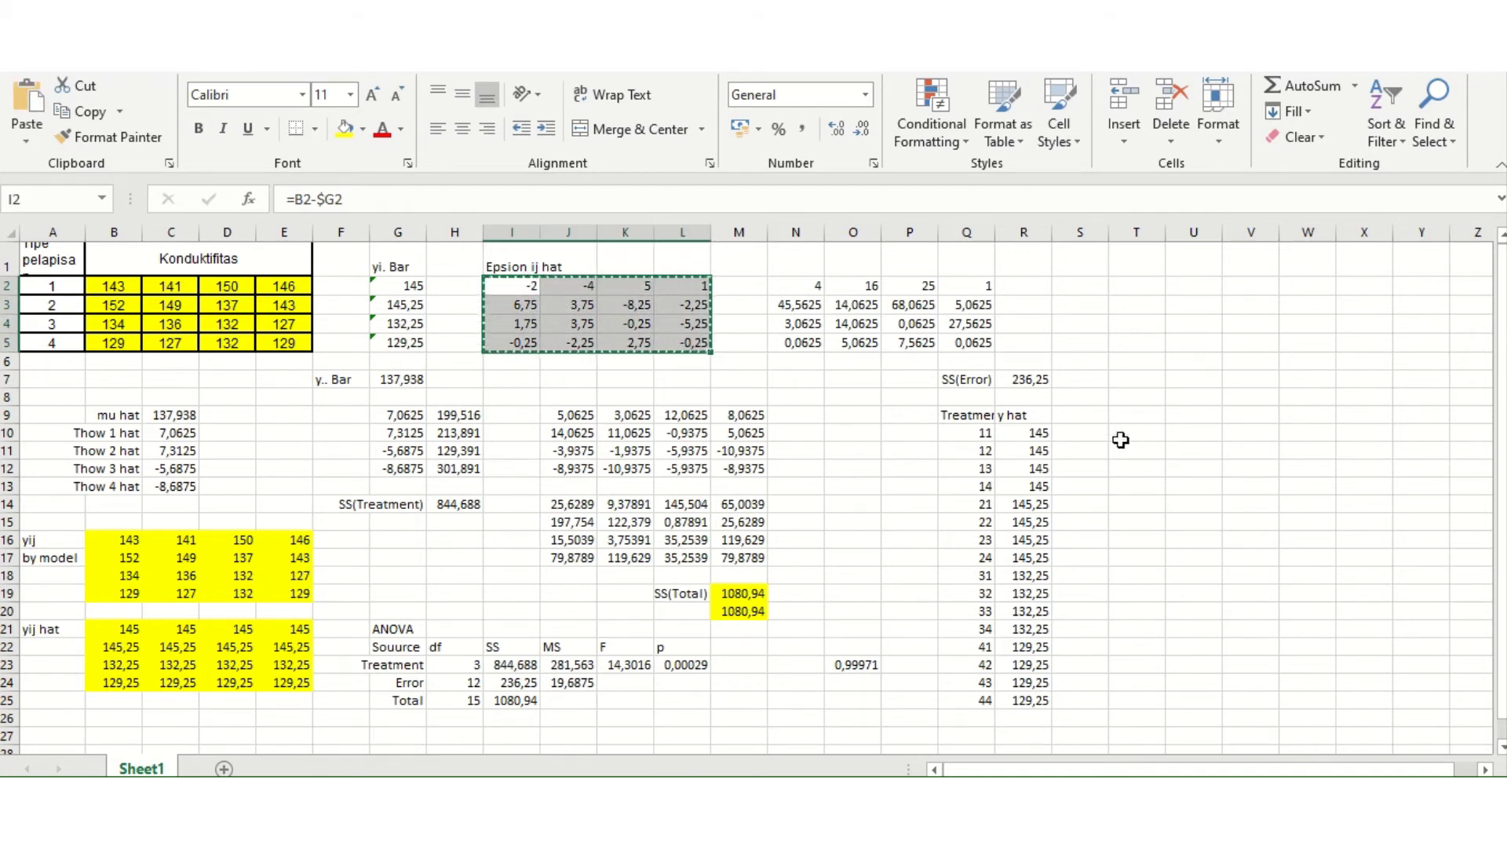
Paste the copied epsilon ij hat block at S10 with Paste Special, using Values and Transpose.
left_click(341, 343)
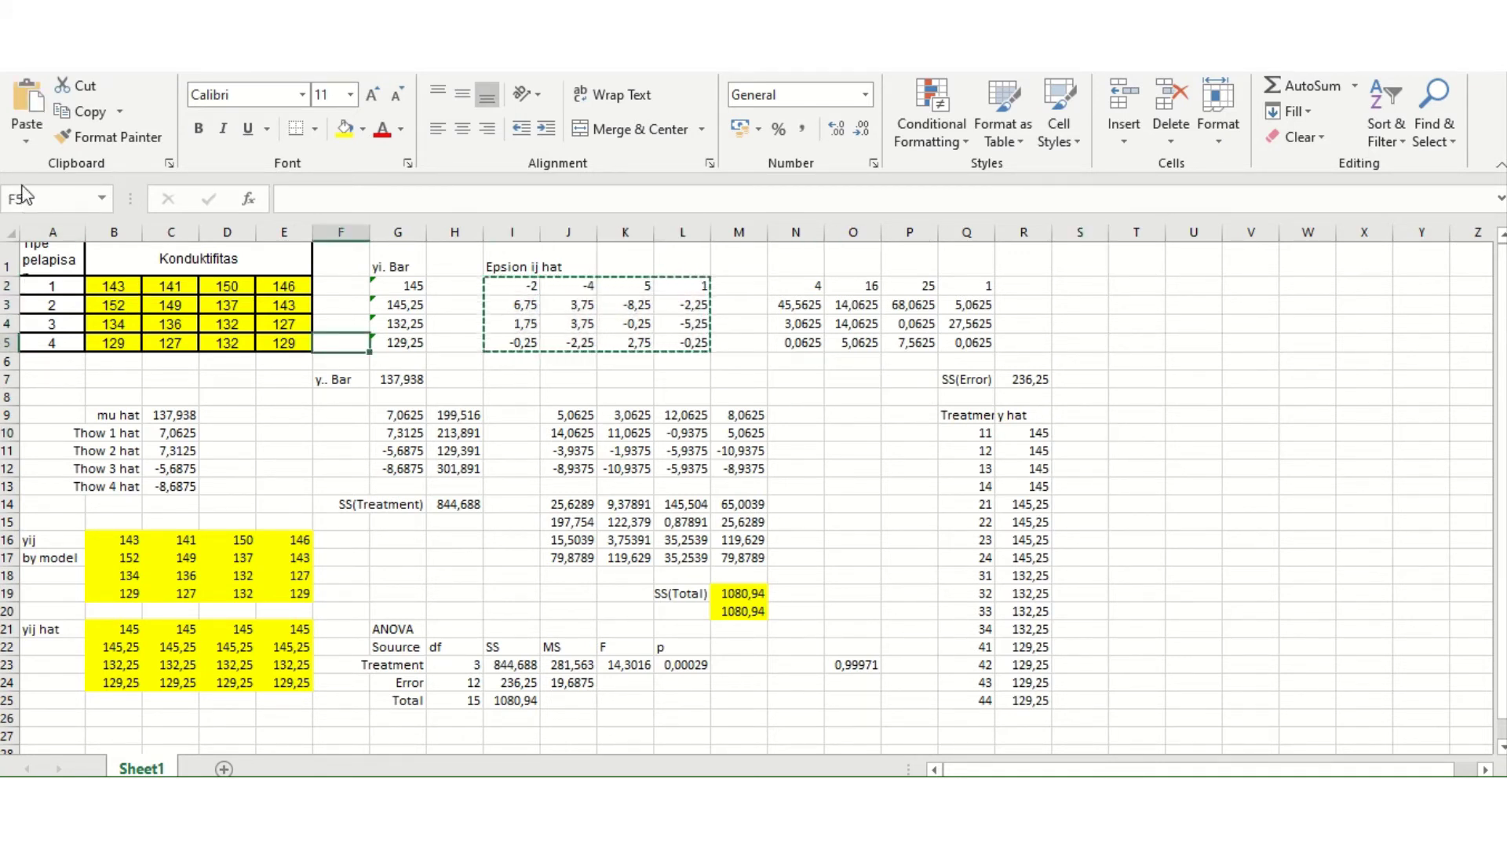
left_click(26, 143)
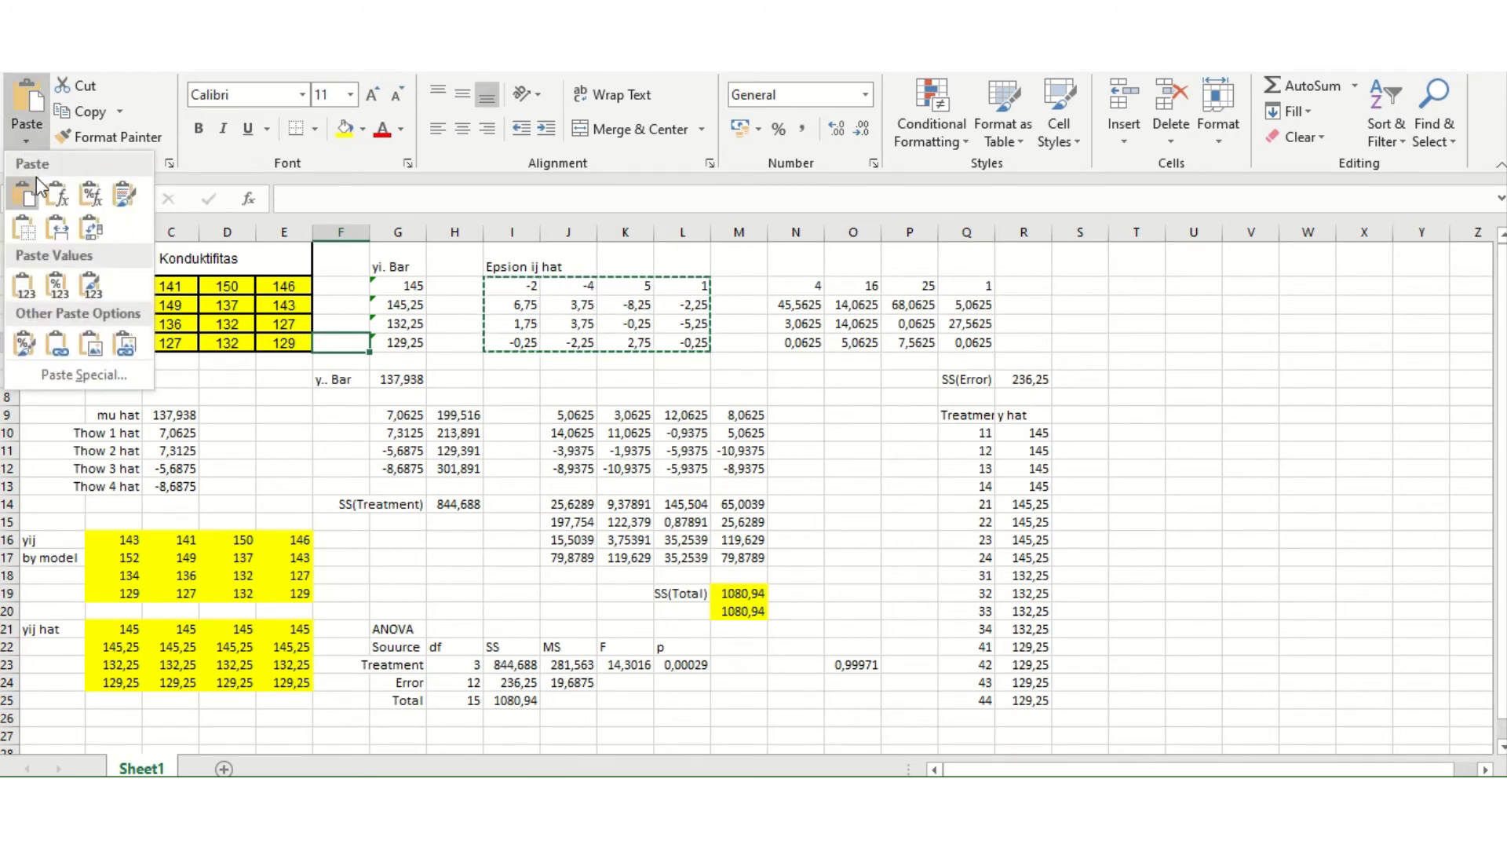
left_click(1068, 429)
left_click(1068, 428)
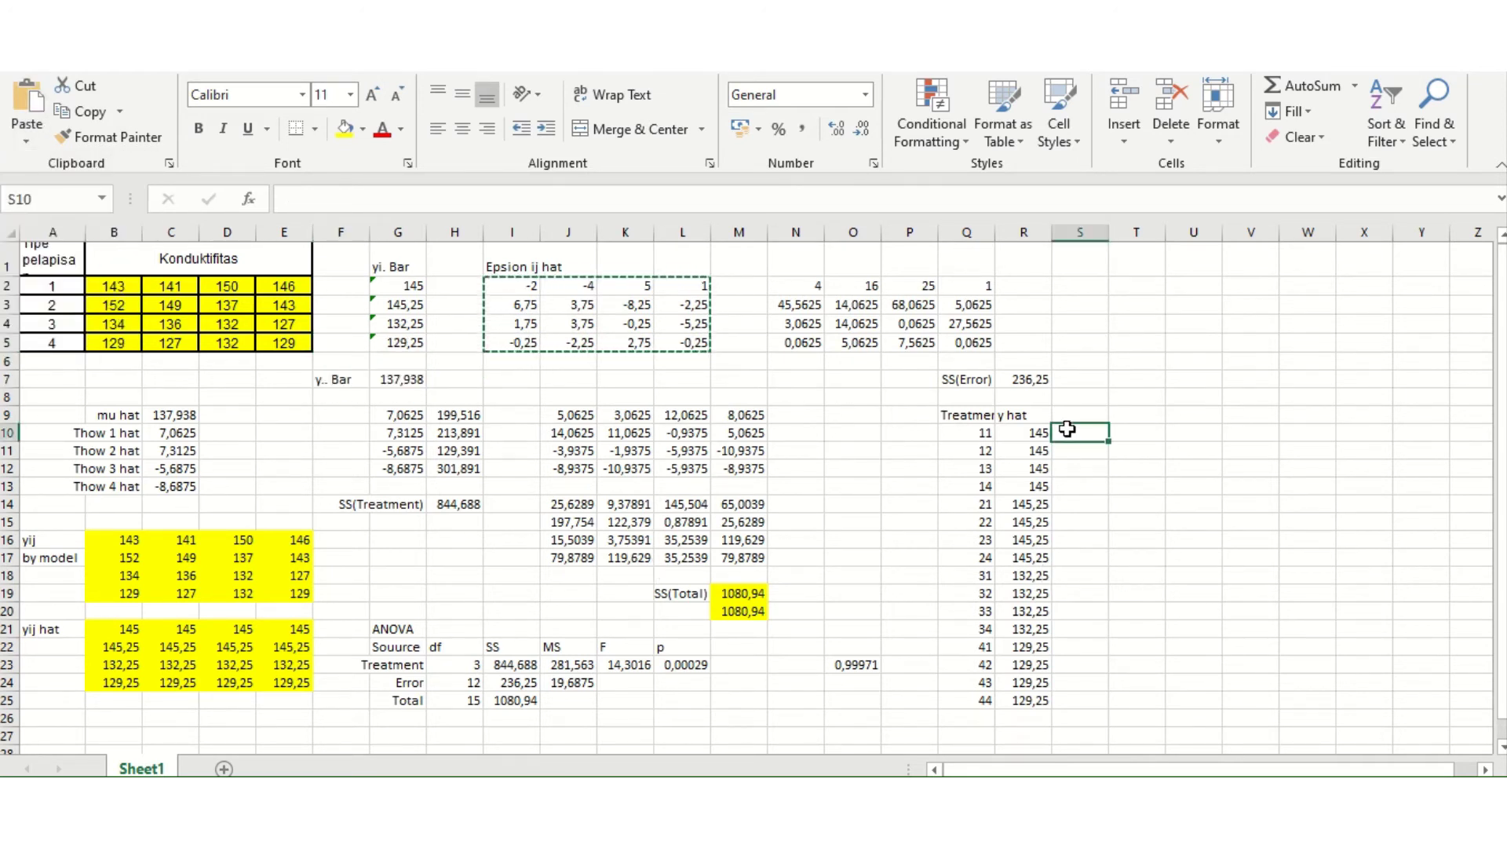
left_click(25, 142)
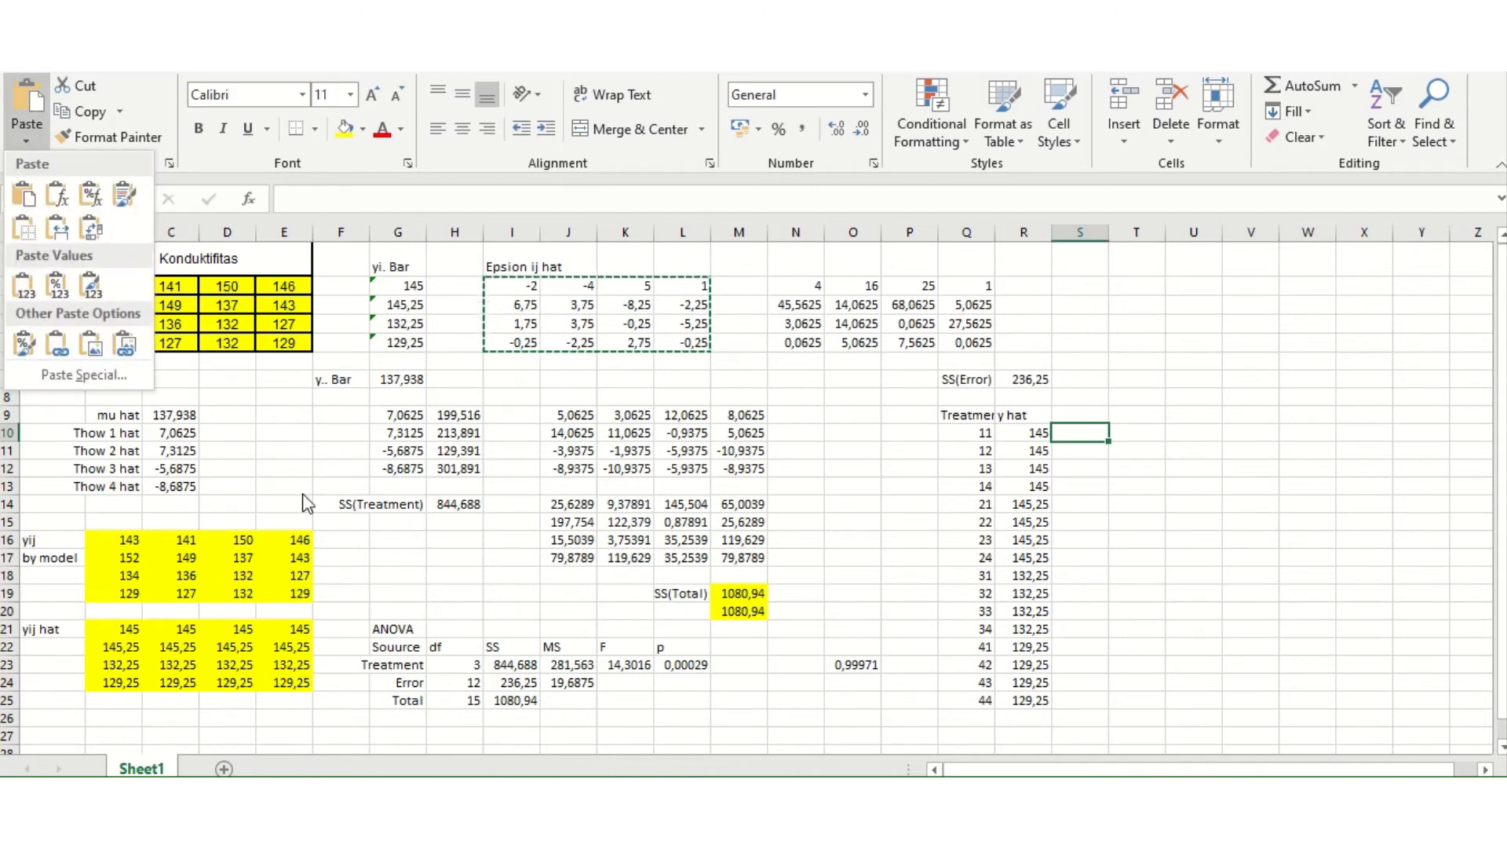
left_click(69, 377)
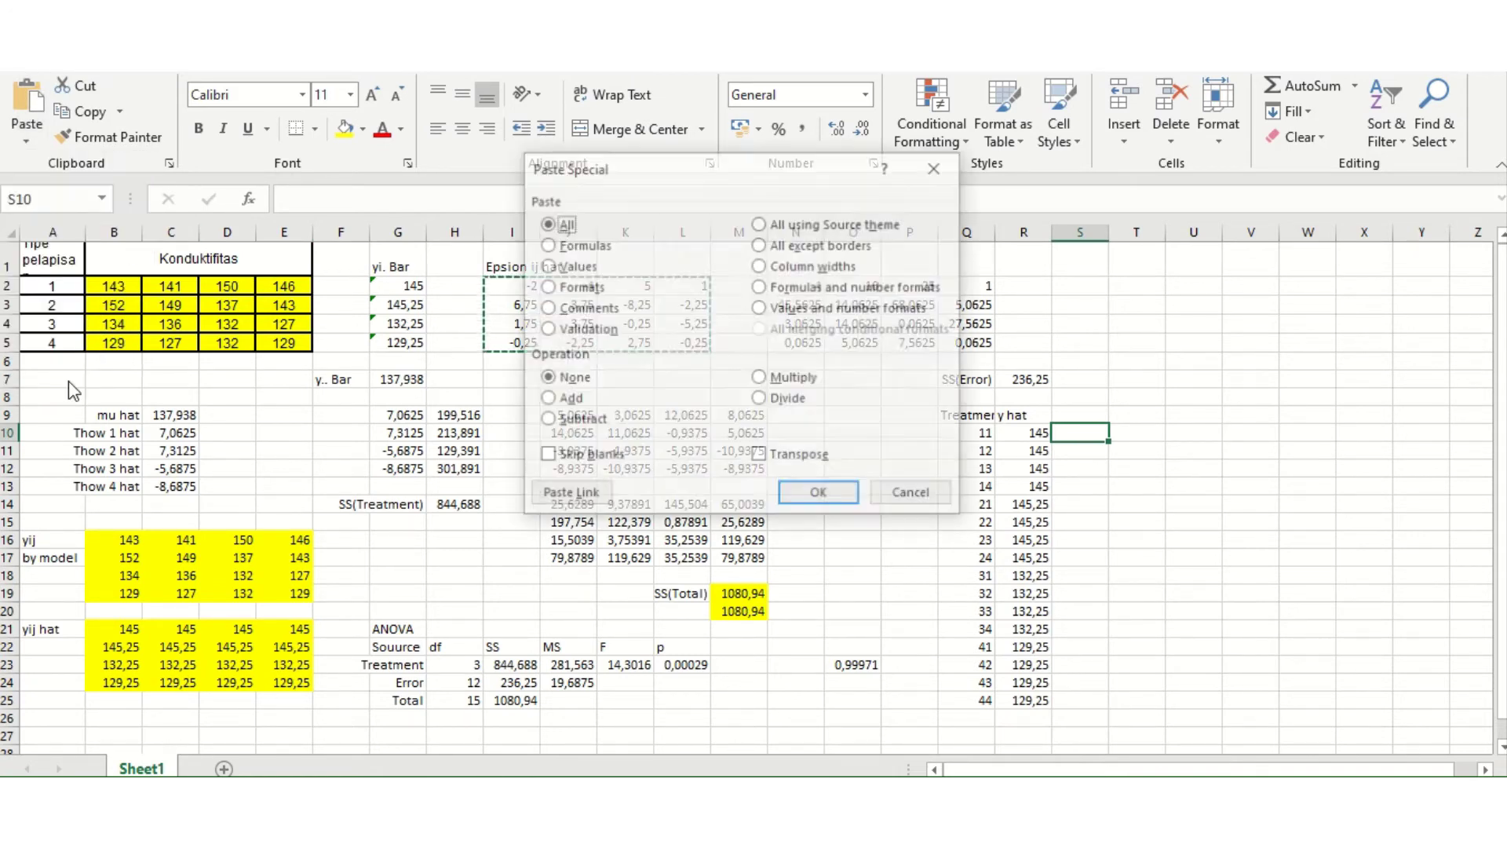
left_click(548, 267)
left_click(804, 458)
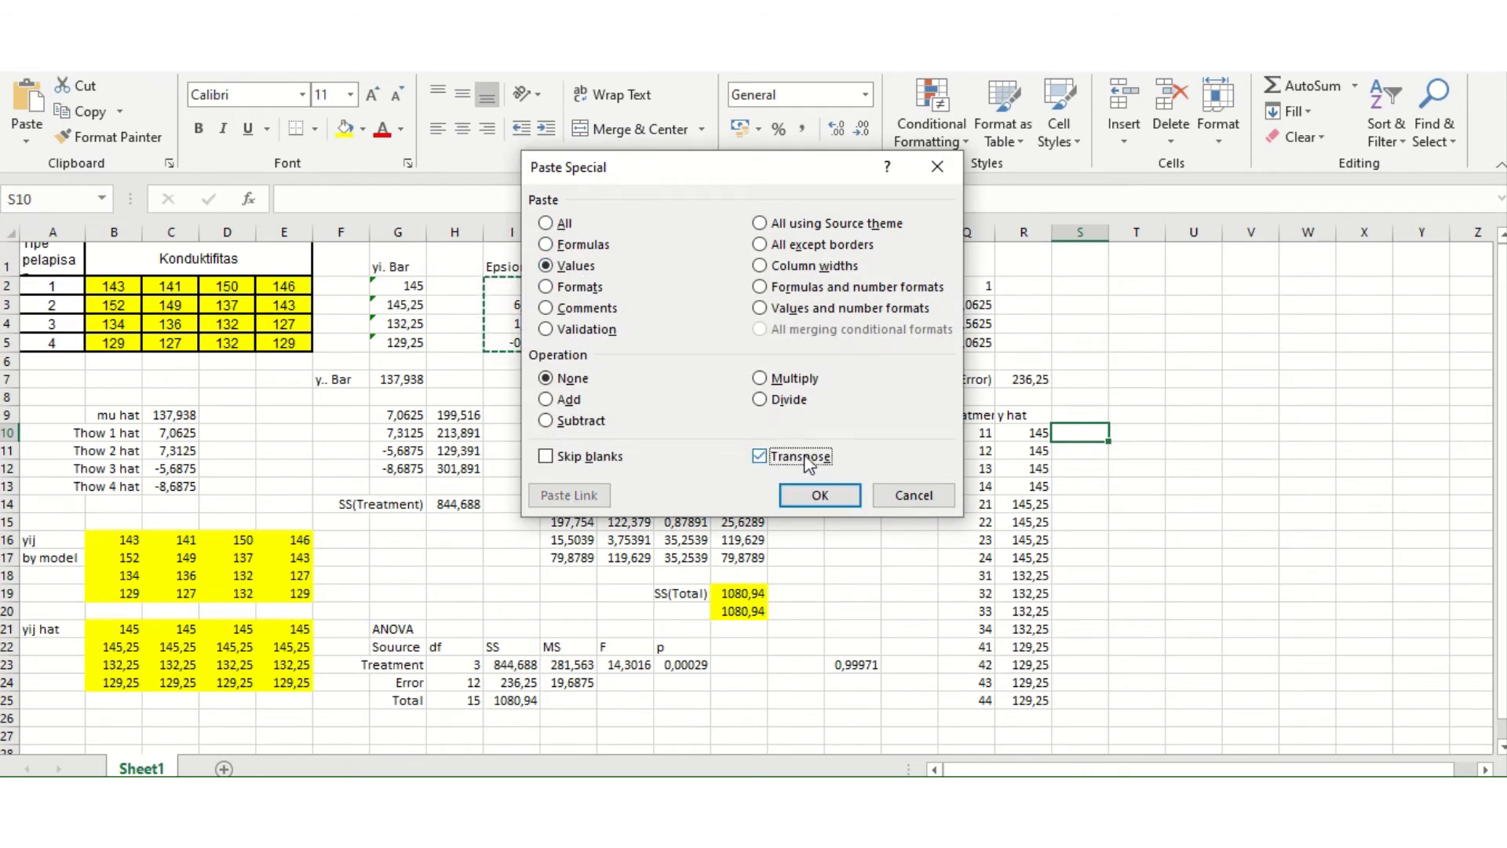
left_click(822, 495)
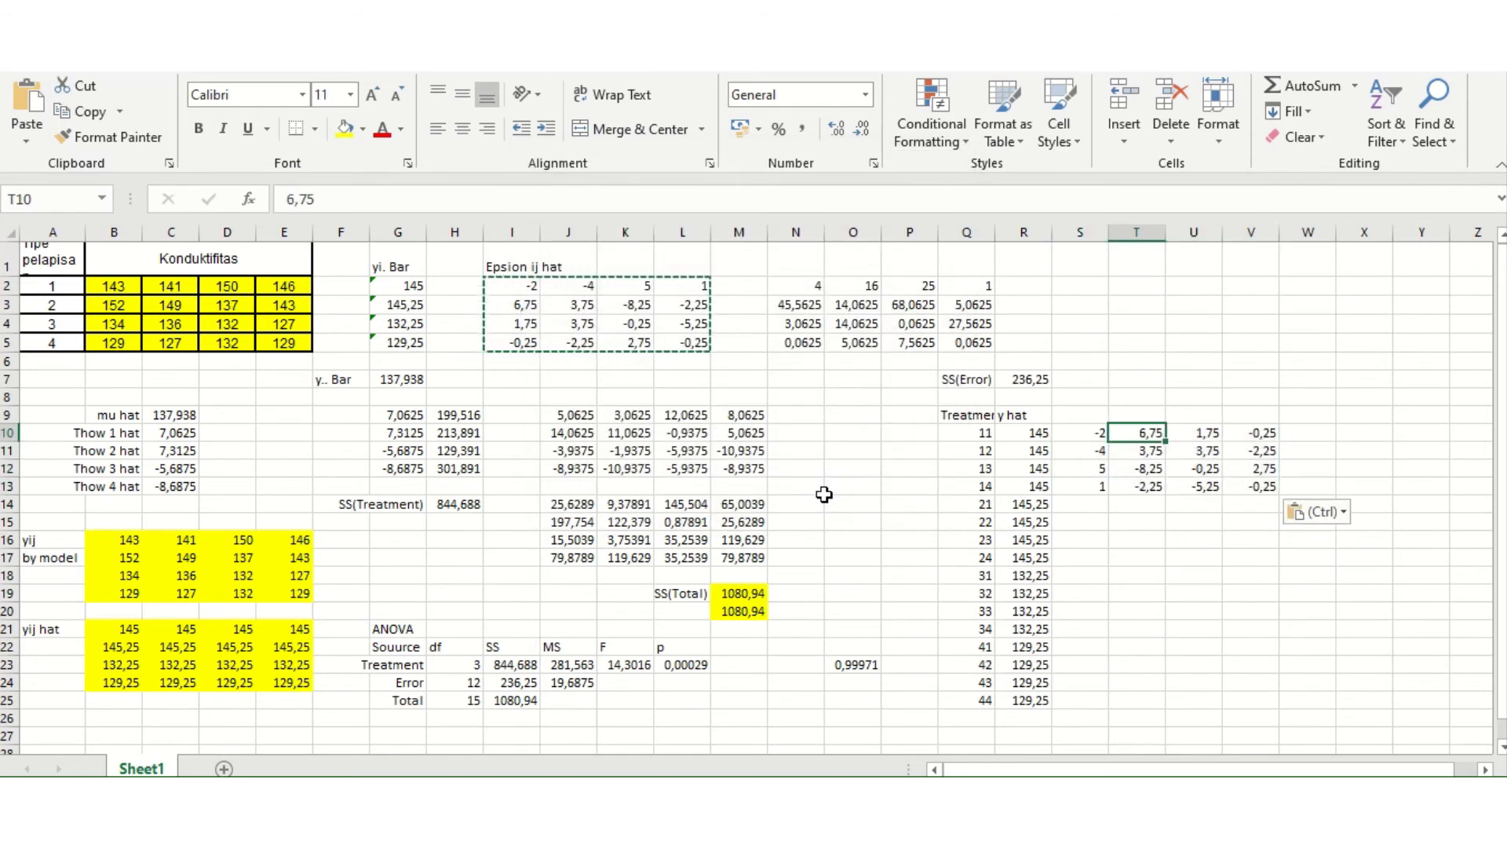
Move the transposed residual columns in T10:V13 to the block starting at S14, beside treatment label 21.
key("shift+Down")
key("shift+Down")
key("shift+Down")
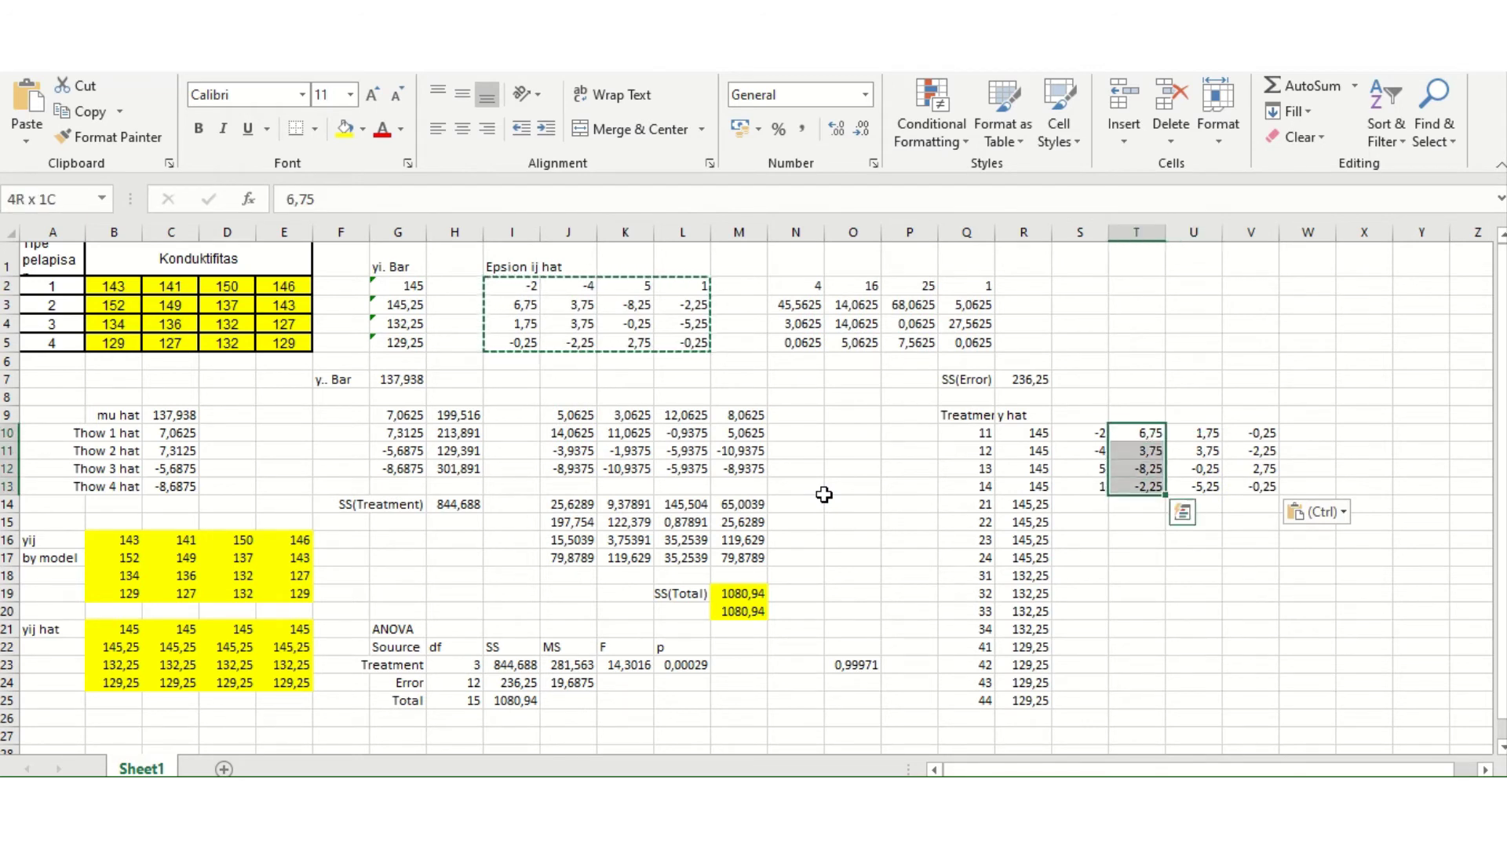
key("shift+Right")
key("shift+Right")
key("shift+Right")
key("shift+Left")
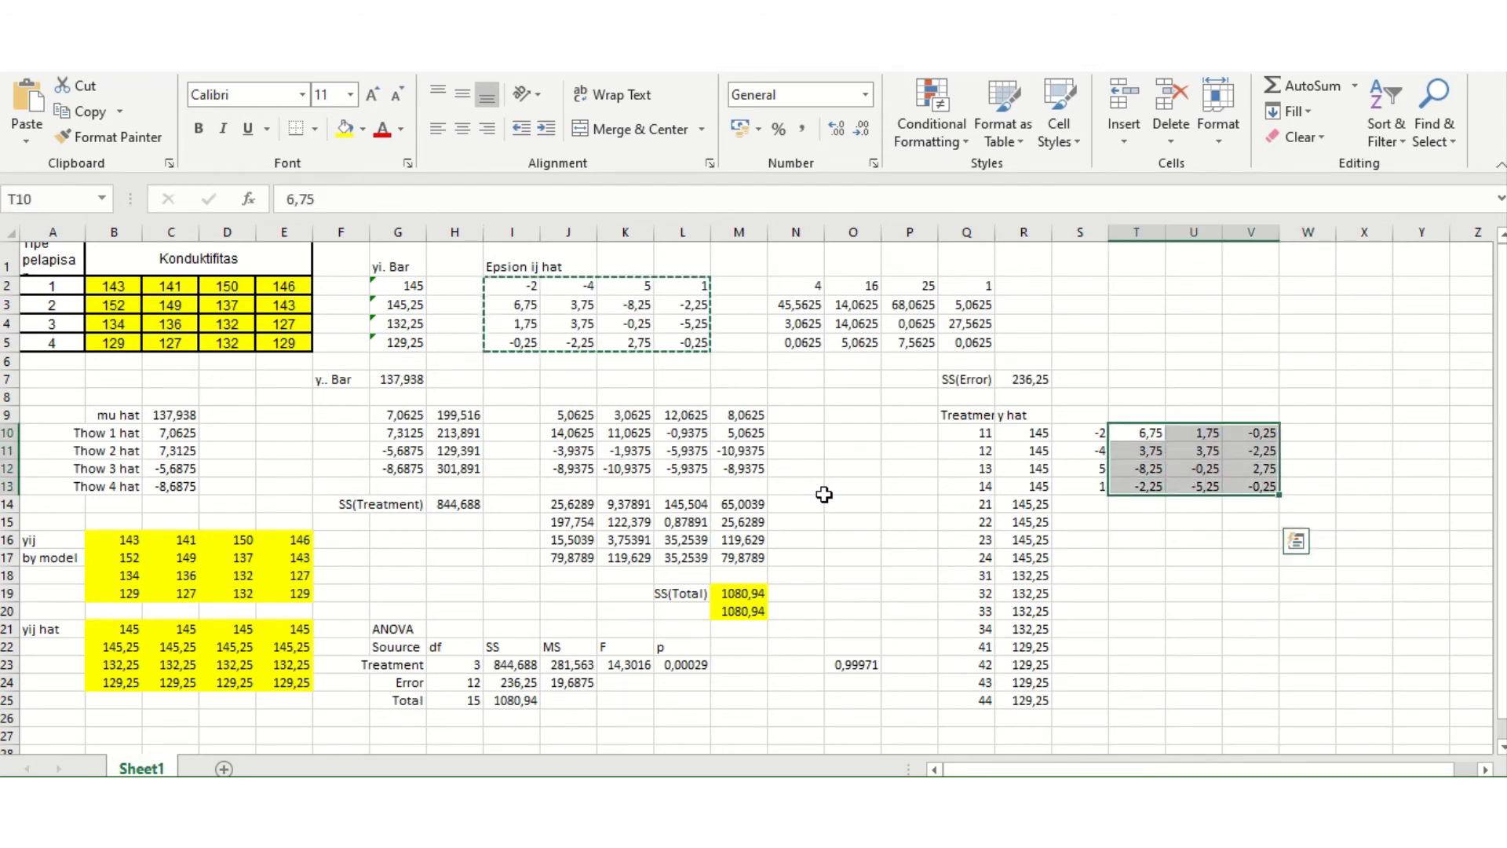
key("ctrl+x")
left_click(1065, 504)
key("ctrl+v")
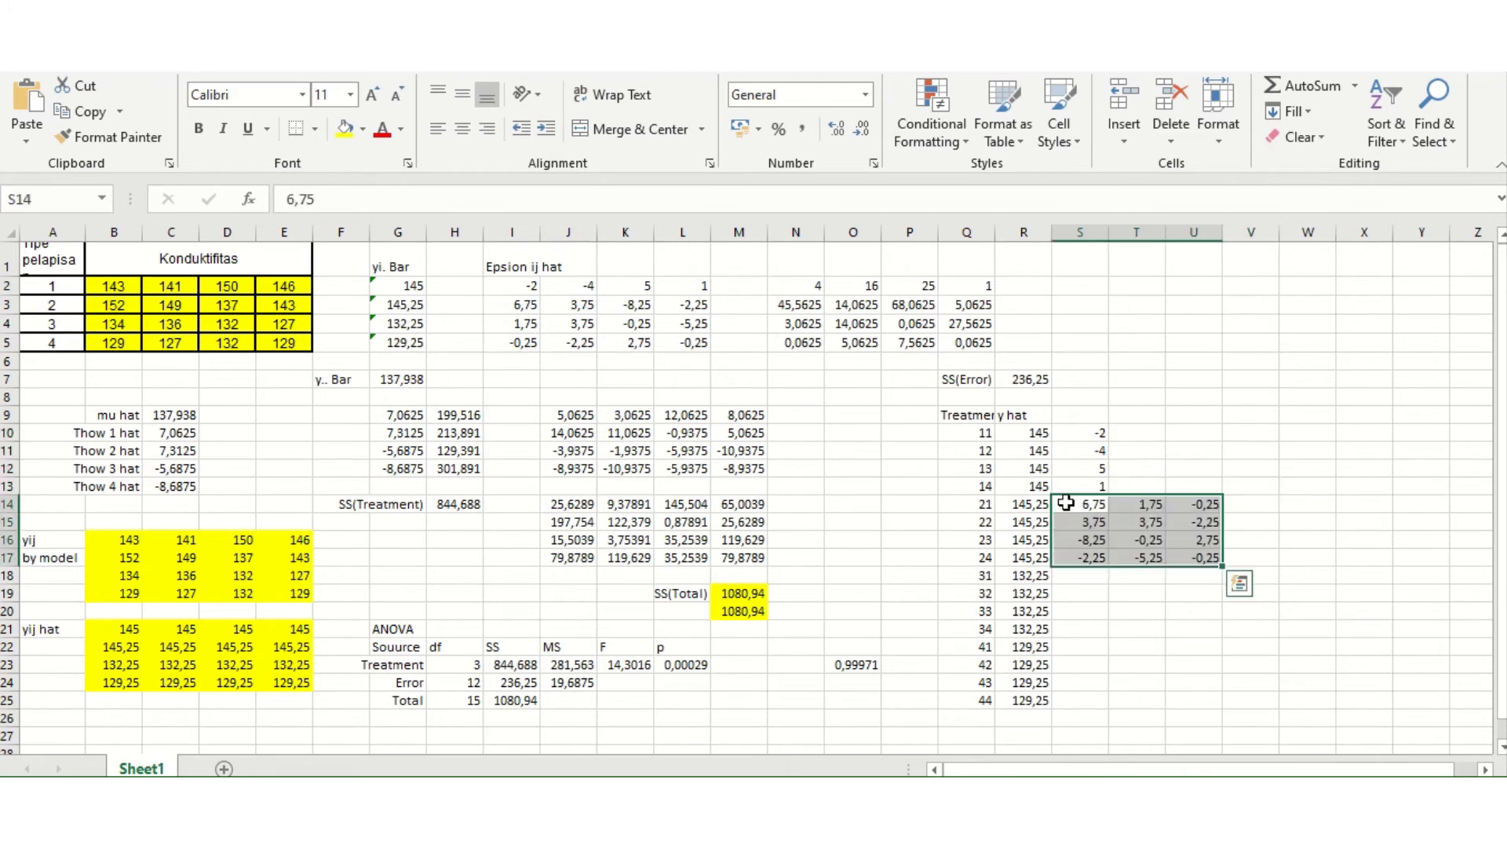
Move the residual columns in T14:U17 to the block starting at S18, beside treatment label 31.
key("Right")
key("shift+Down")
key("shift+Down")
key("shift+Down")
key("shift+Right")
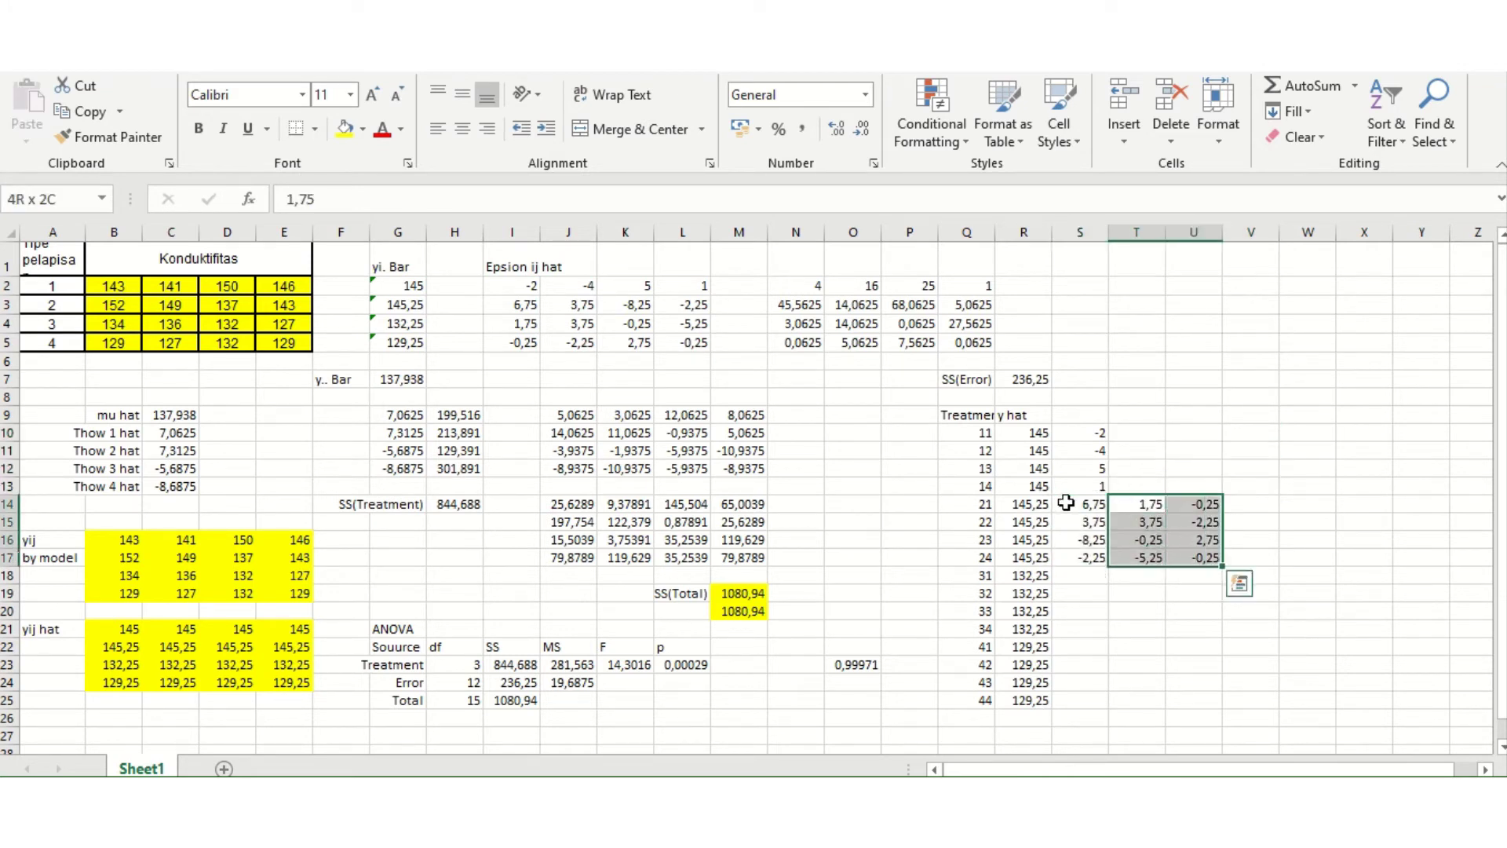
key("ctrl+x")
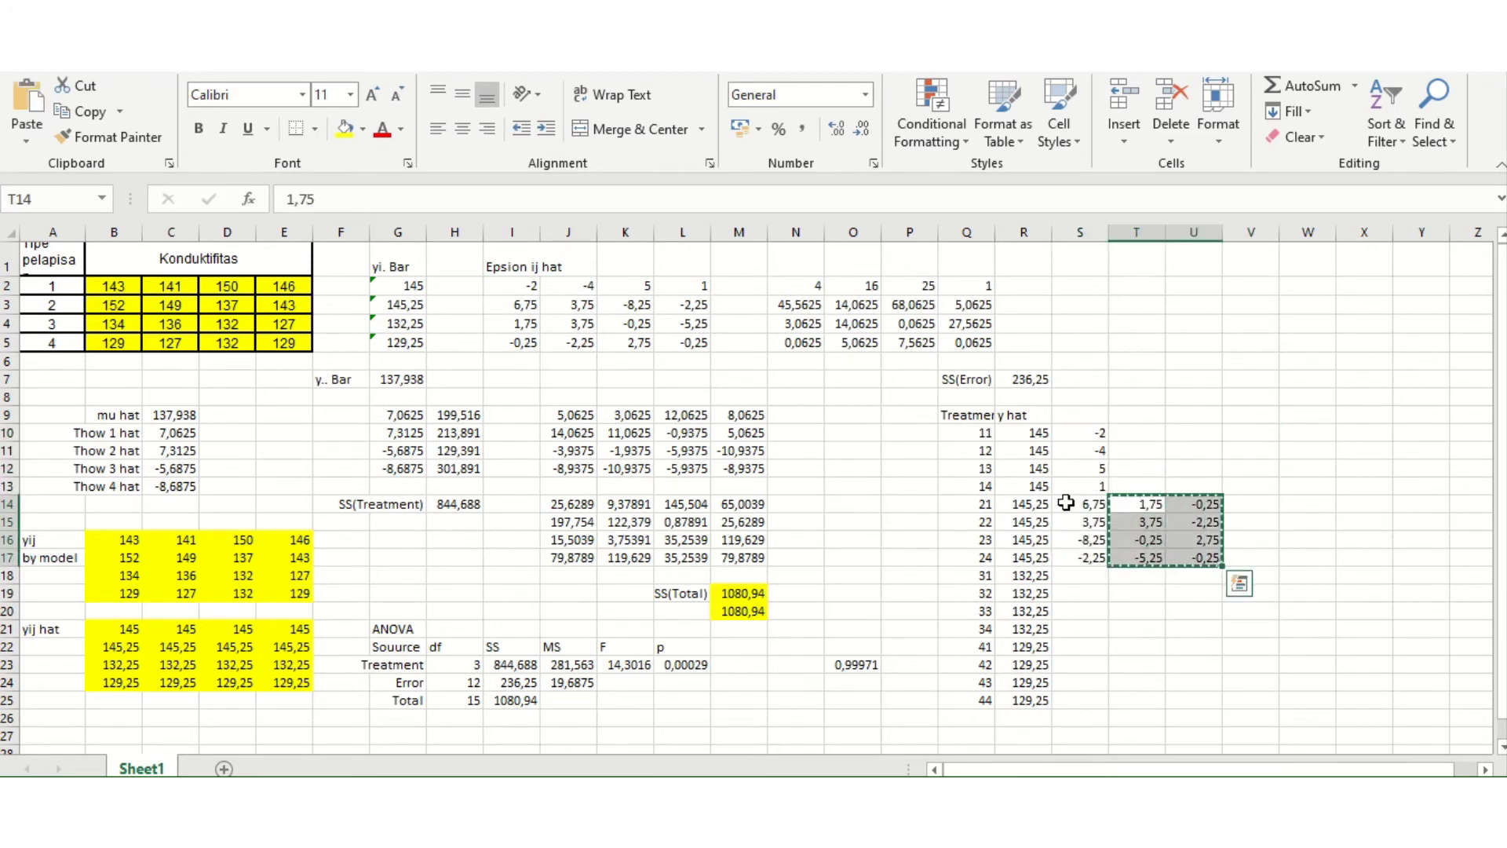
left_click(1082, 576)
key("ctrl+v")
Move the last residual column in T18:T21 to S22:S25, beside treatment labels 41 to 44.
key("Right")
key("shift+Down")
key("shift+Down")
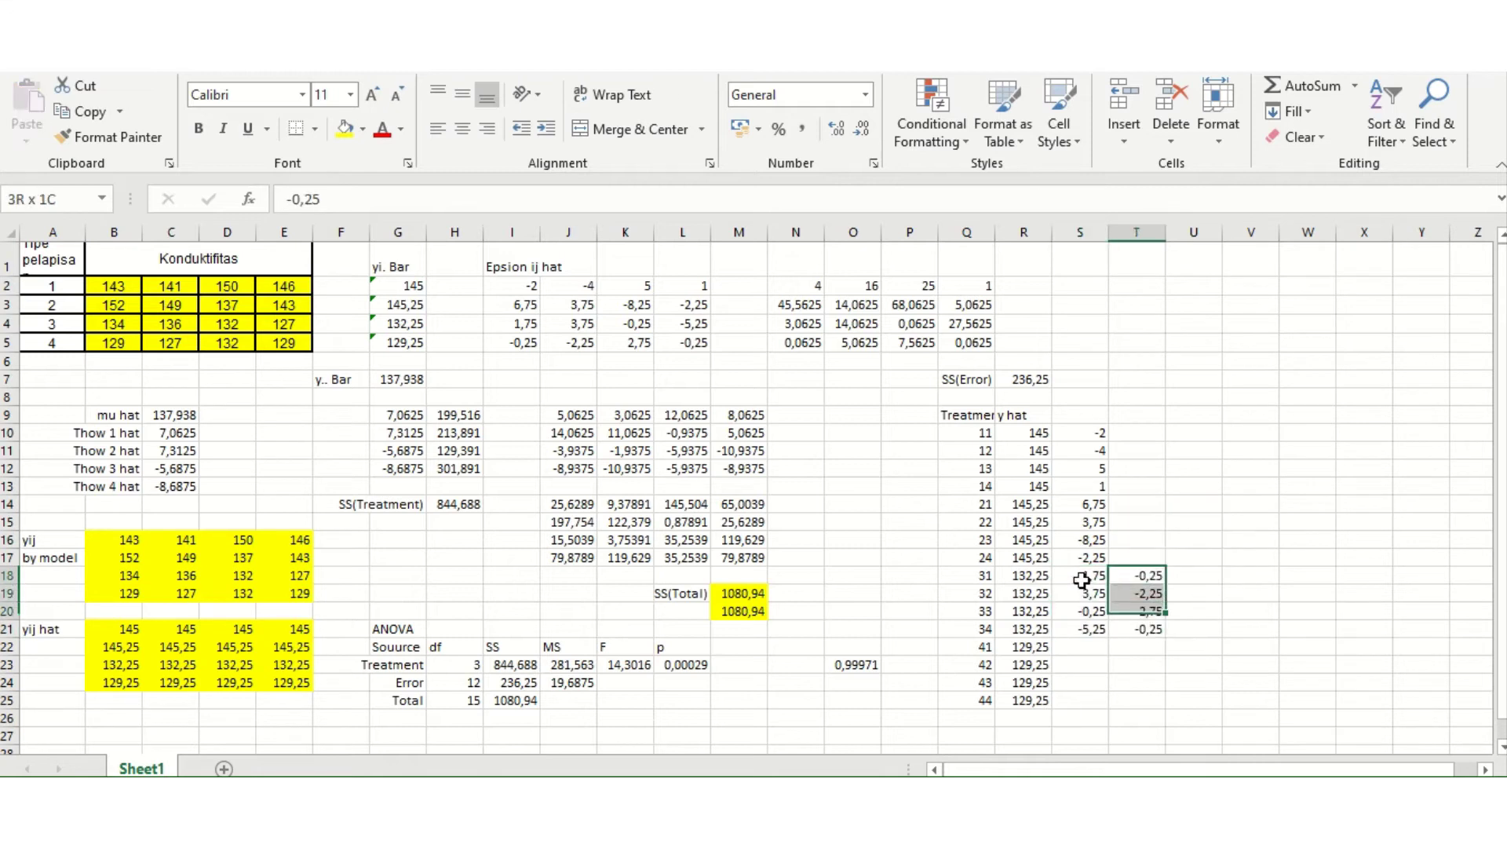
key("shift+Down")
key("ctrl+x")
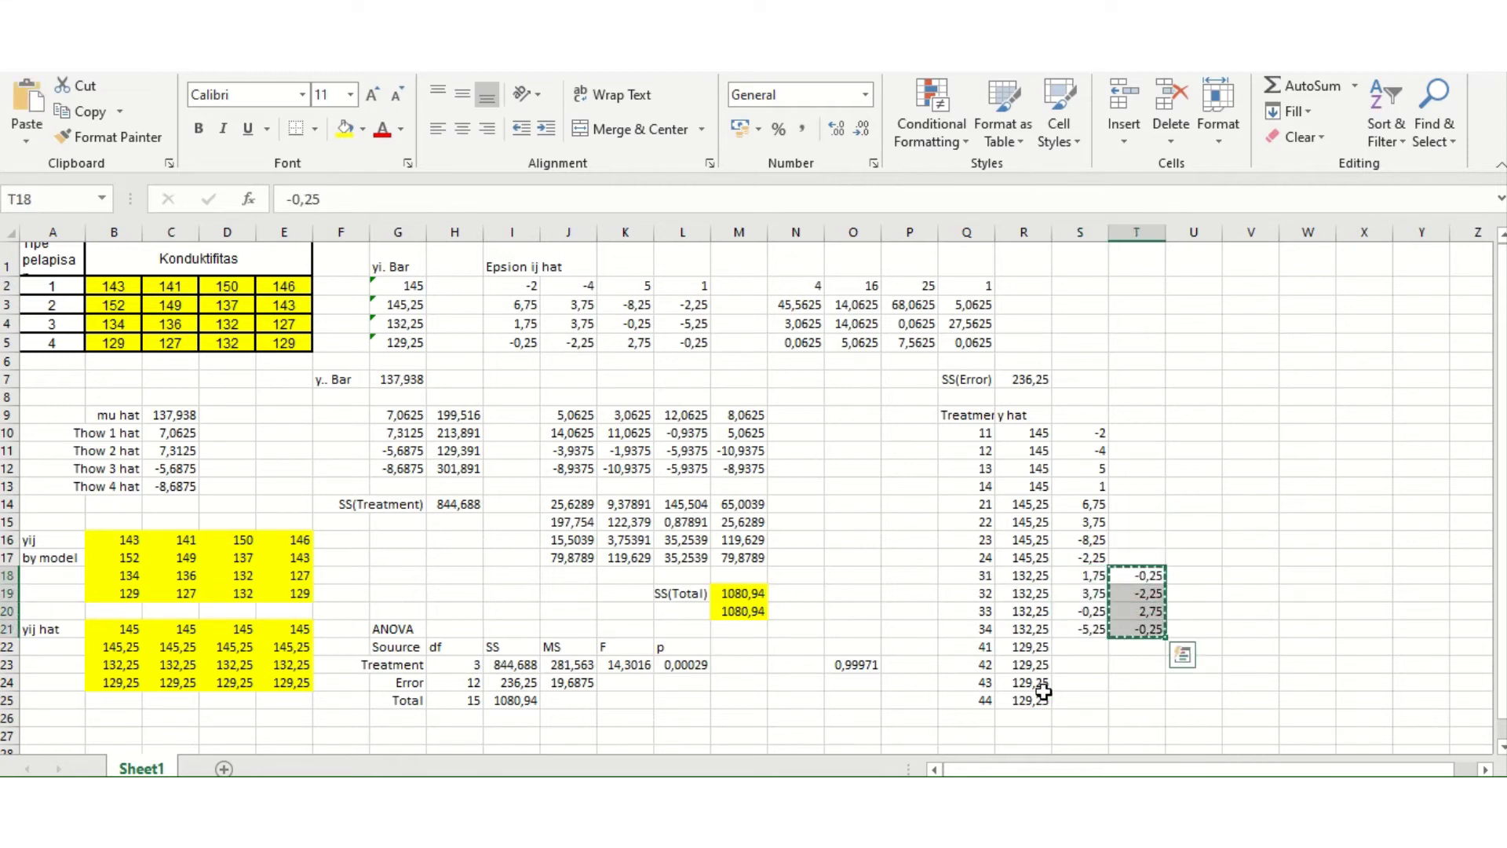
left_click(1096, 646)
key("ctrl+v")
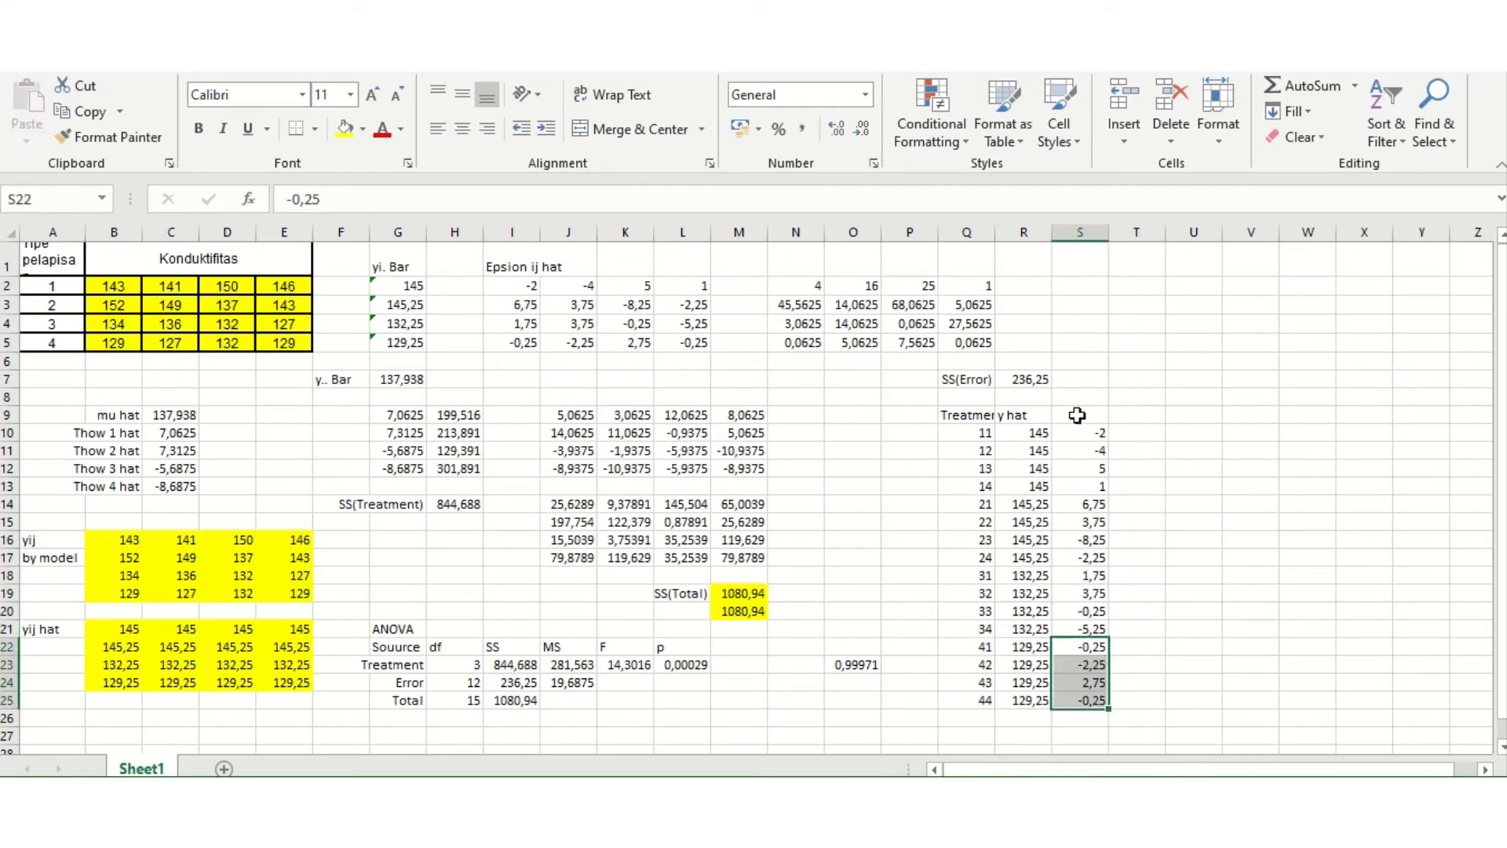
Add the column heading "res" in cell S9 beside the y hat heading.
left_click(1079, 416)
type("es")
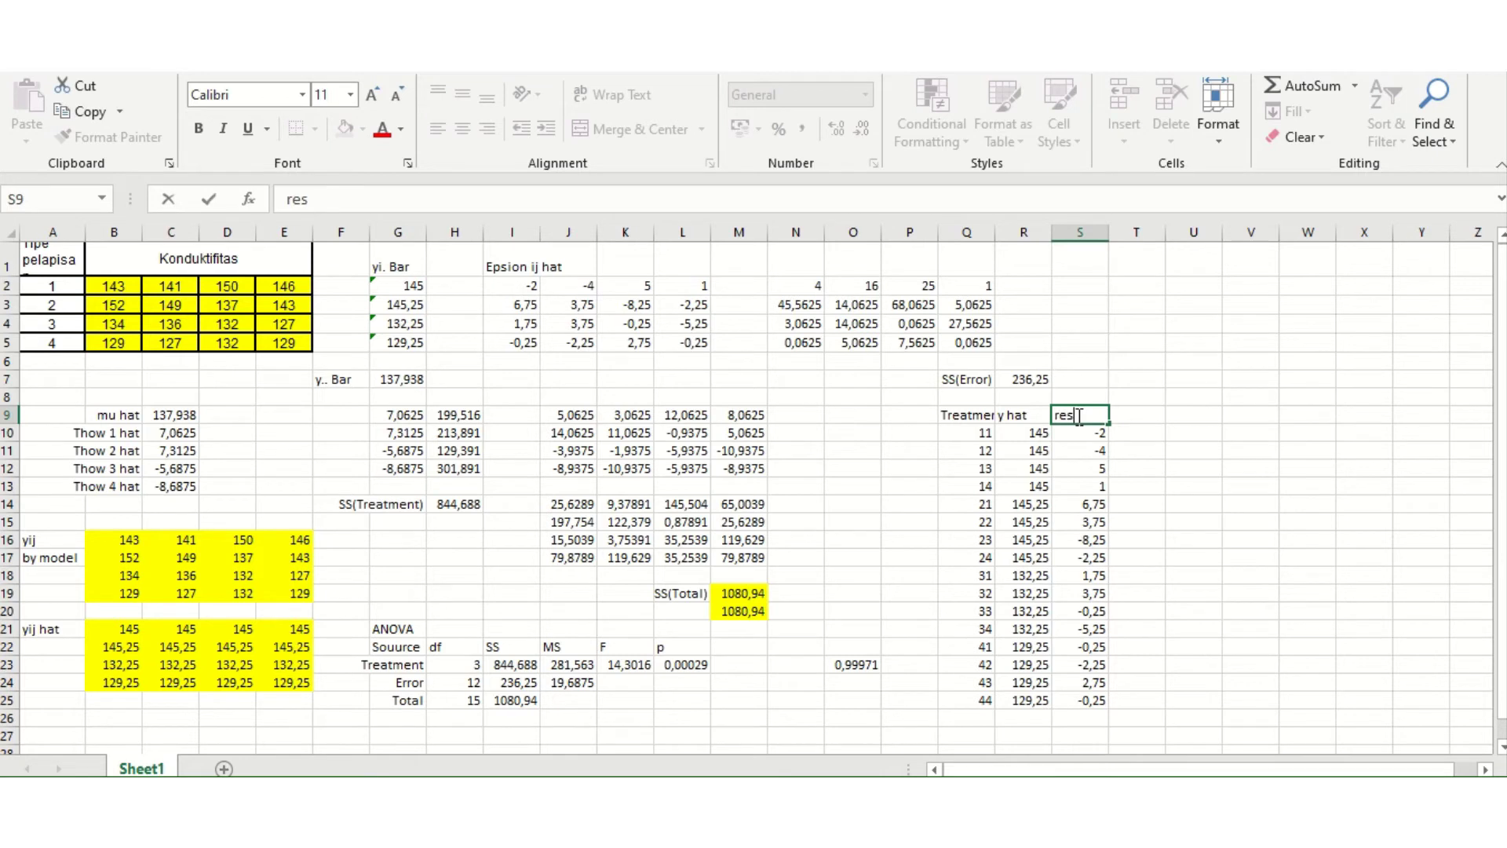
key("Return")
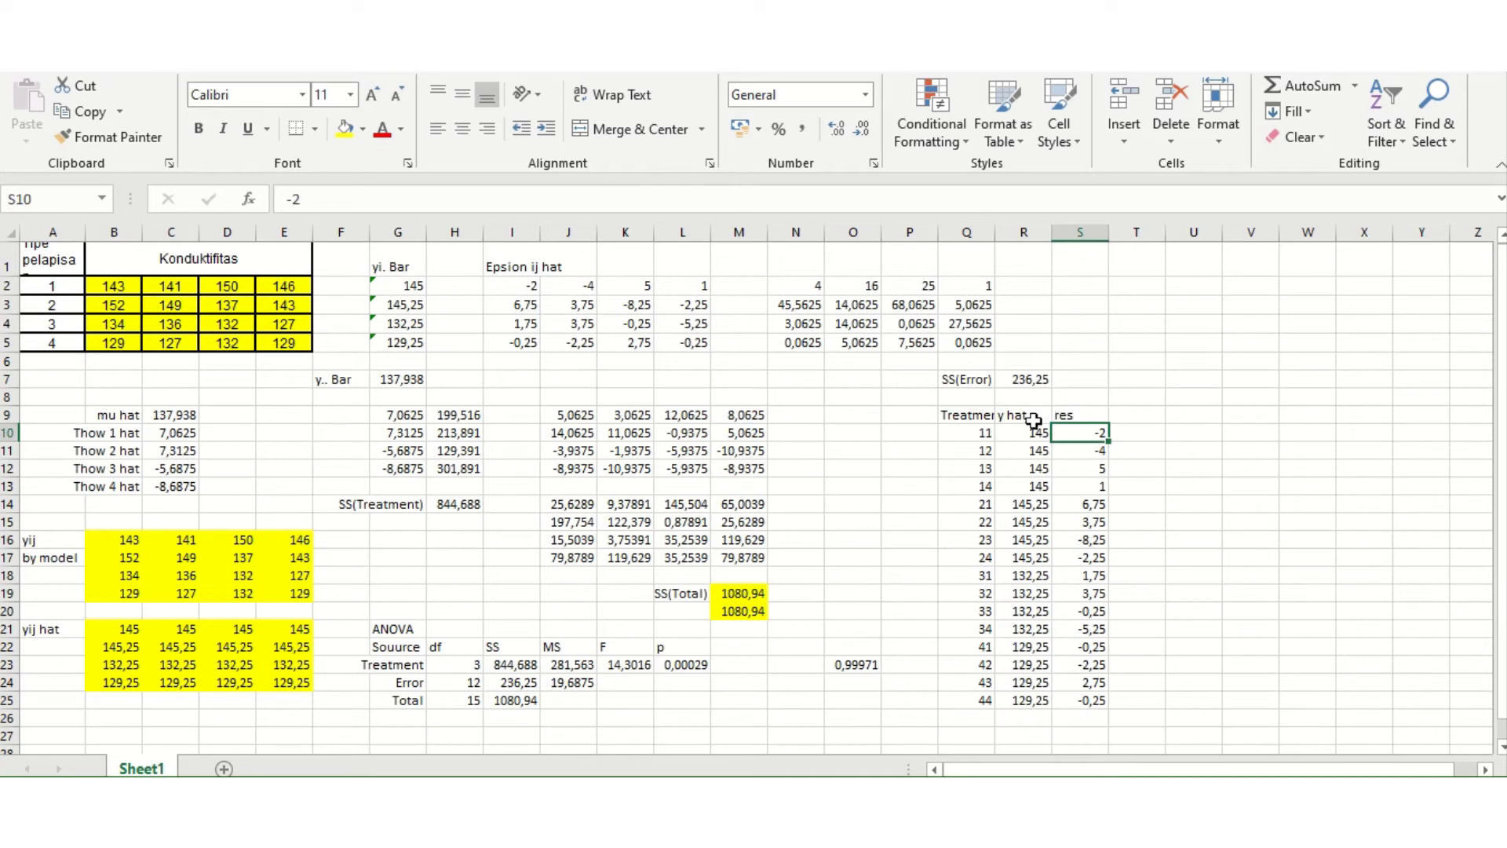
Insert a scatter chart of the y hat and res values in R10:S25 and move it off the ANOVA calculations.
left_click_drag(1032, 433, 1095, 702)
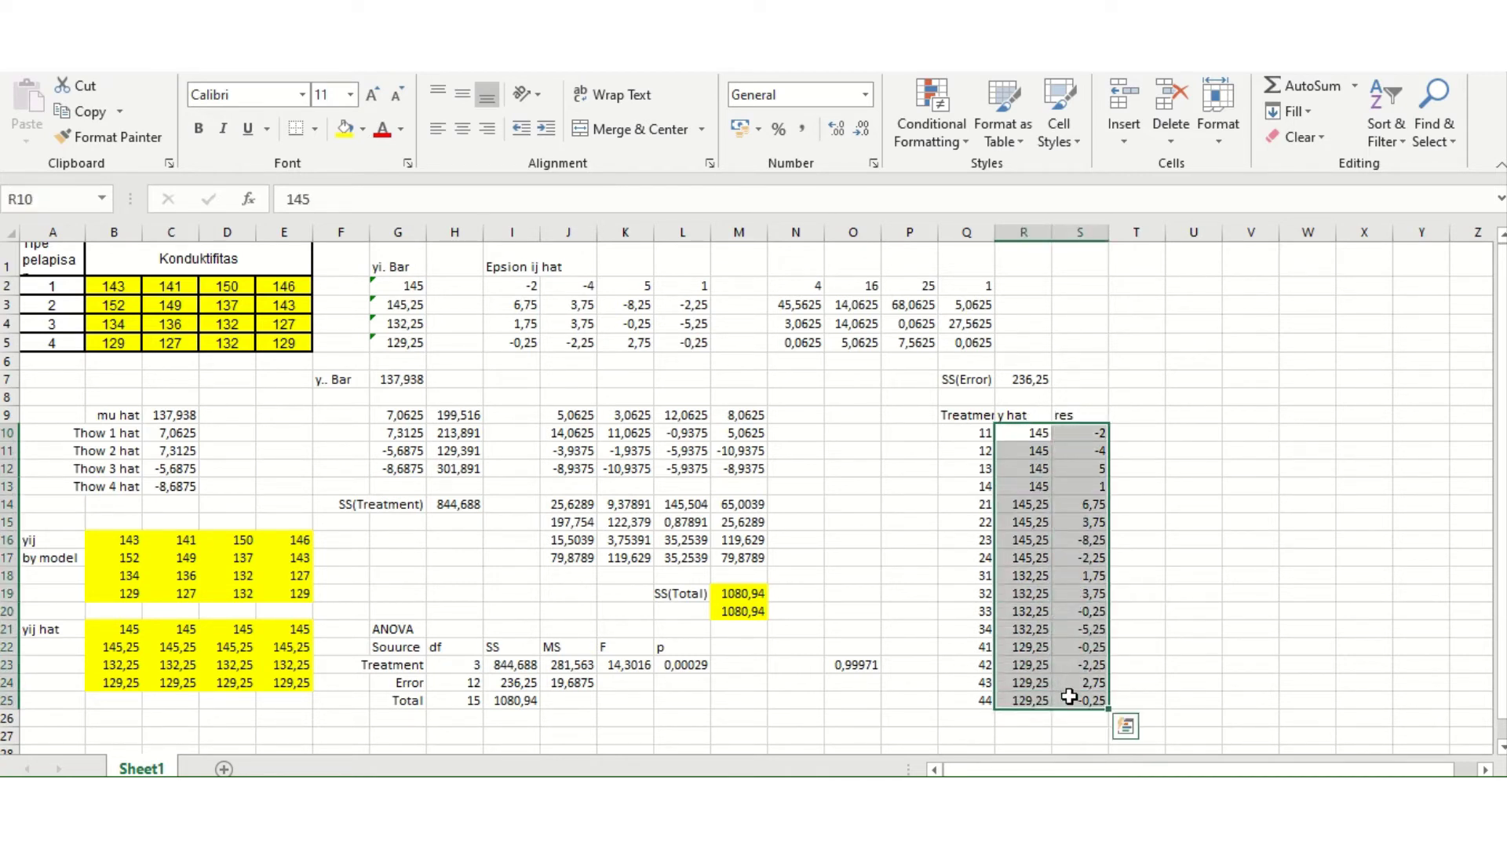
left_click(177, 71)
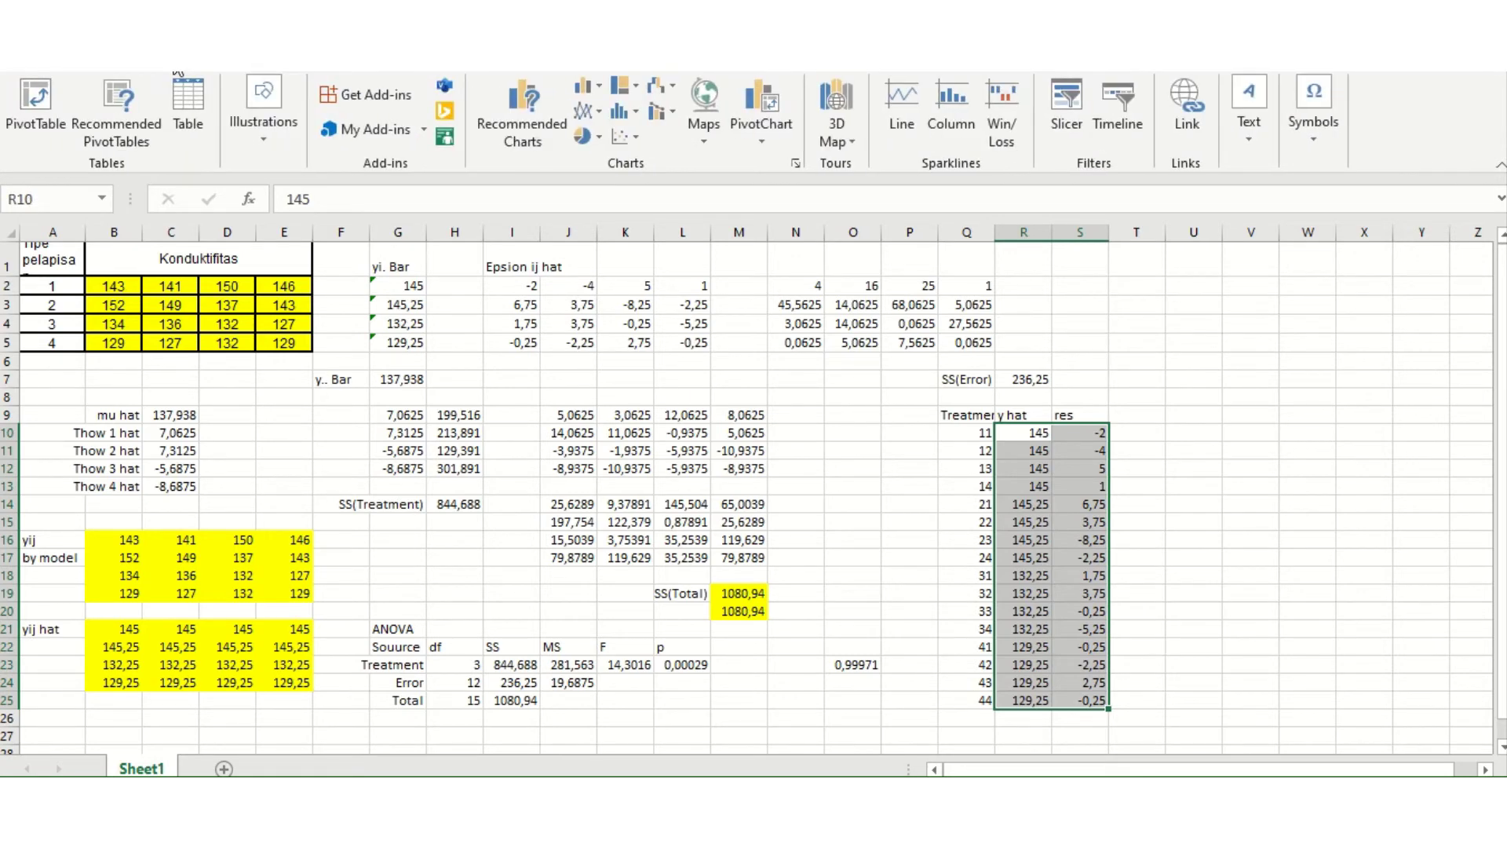
left_click(622, 137)
left_click(642, 206)
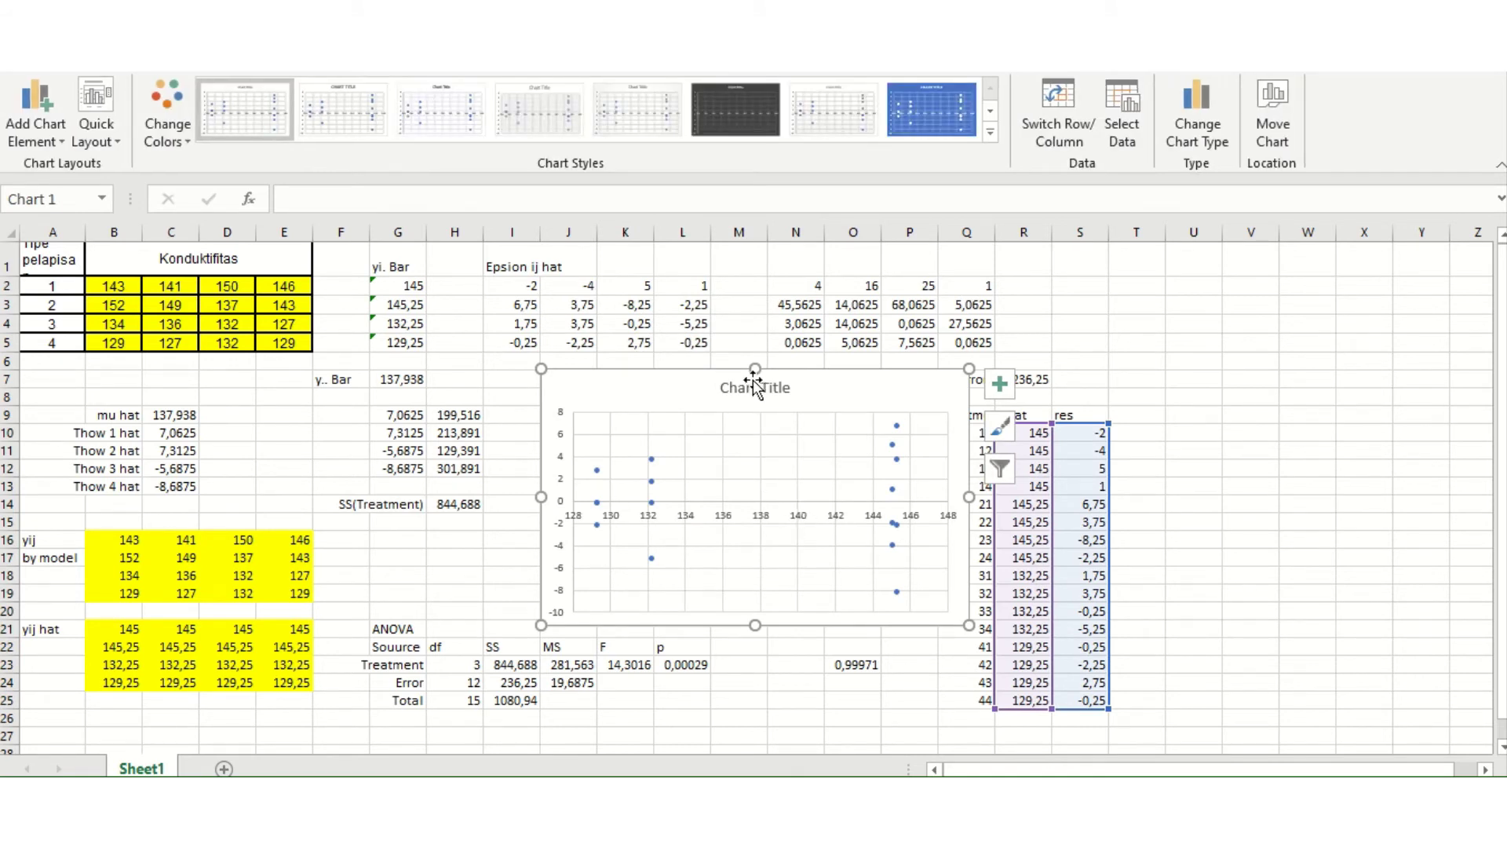
left_click_drag(785, 375, 1269, 279)
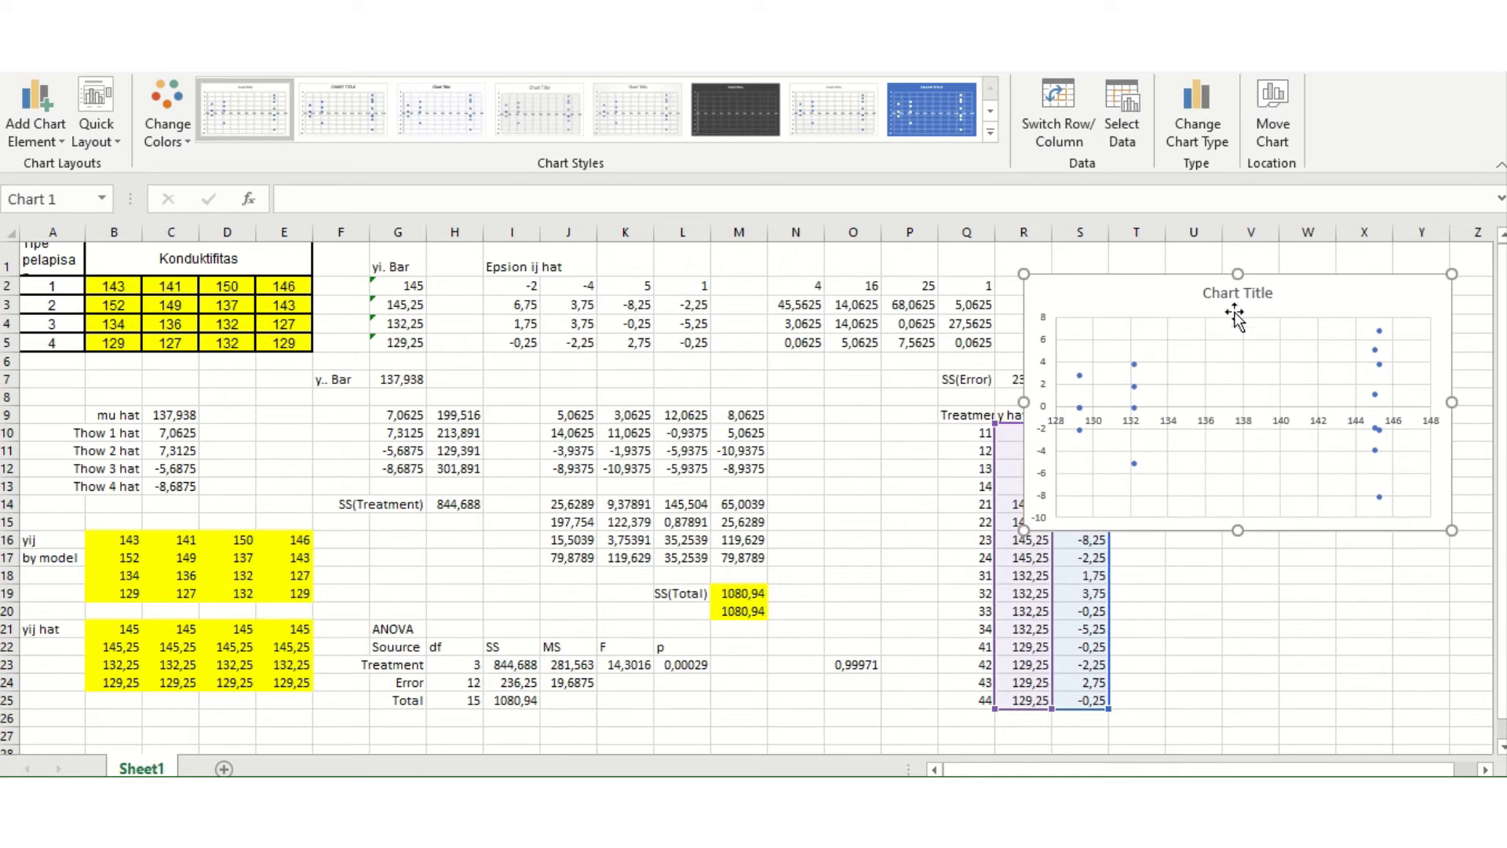
Delete the scatter chart's title and reposition the chart over columns S to Z, from about row 2 to row 16.
left_click(1236, 298)
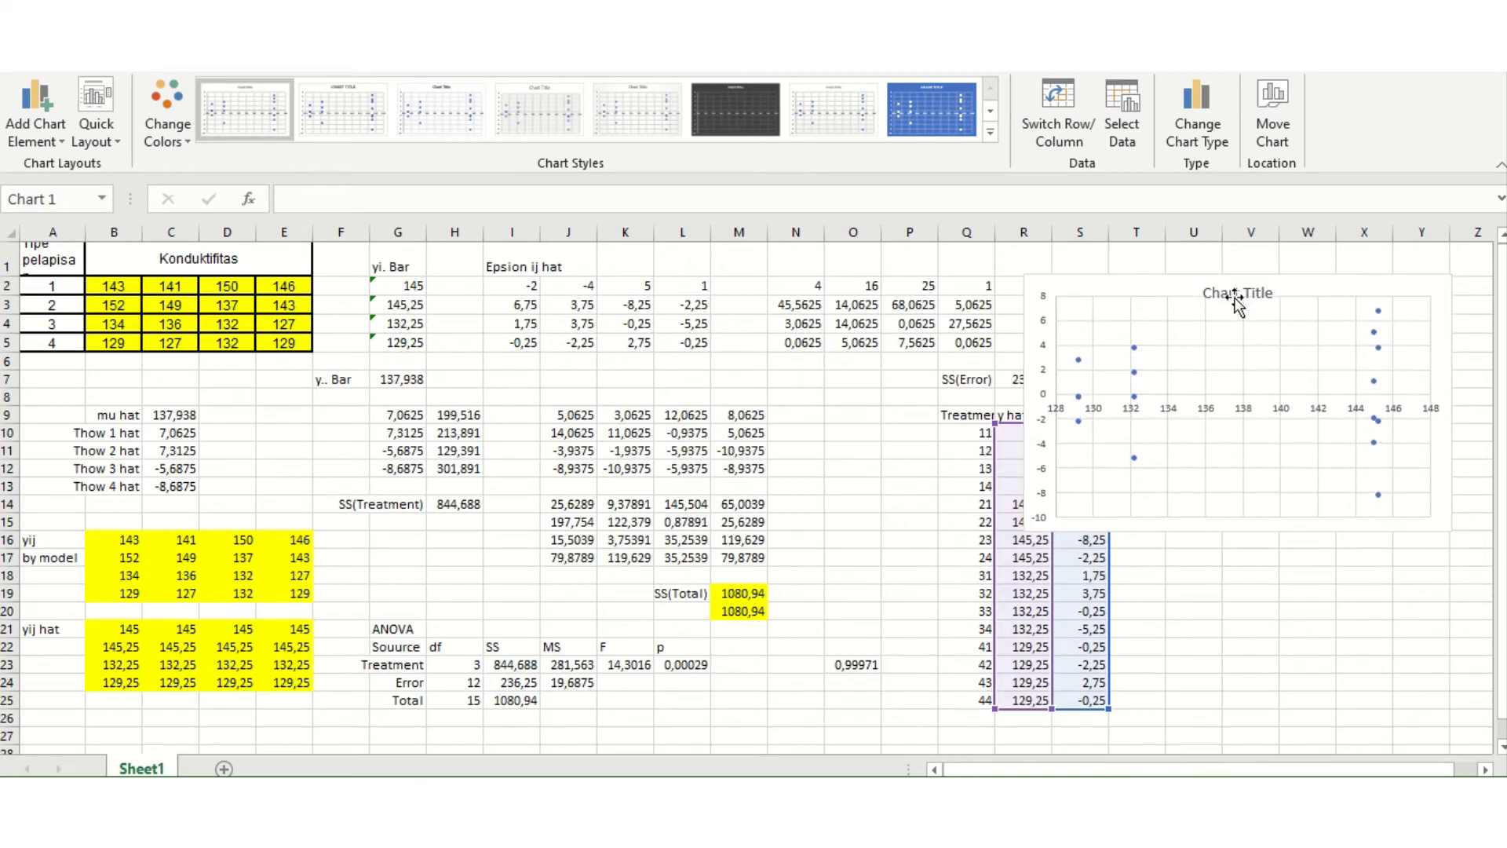
key("Delete")
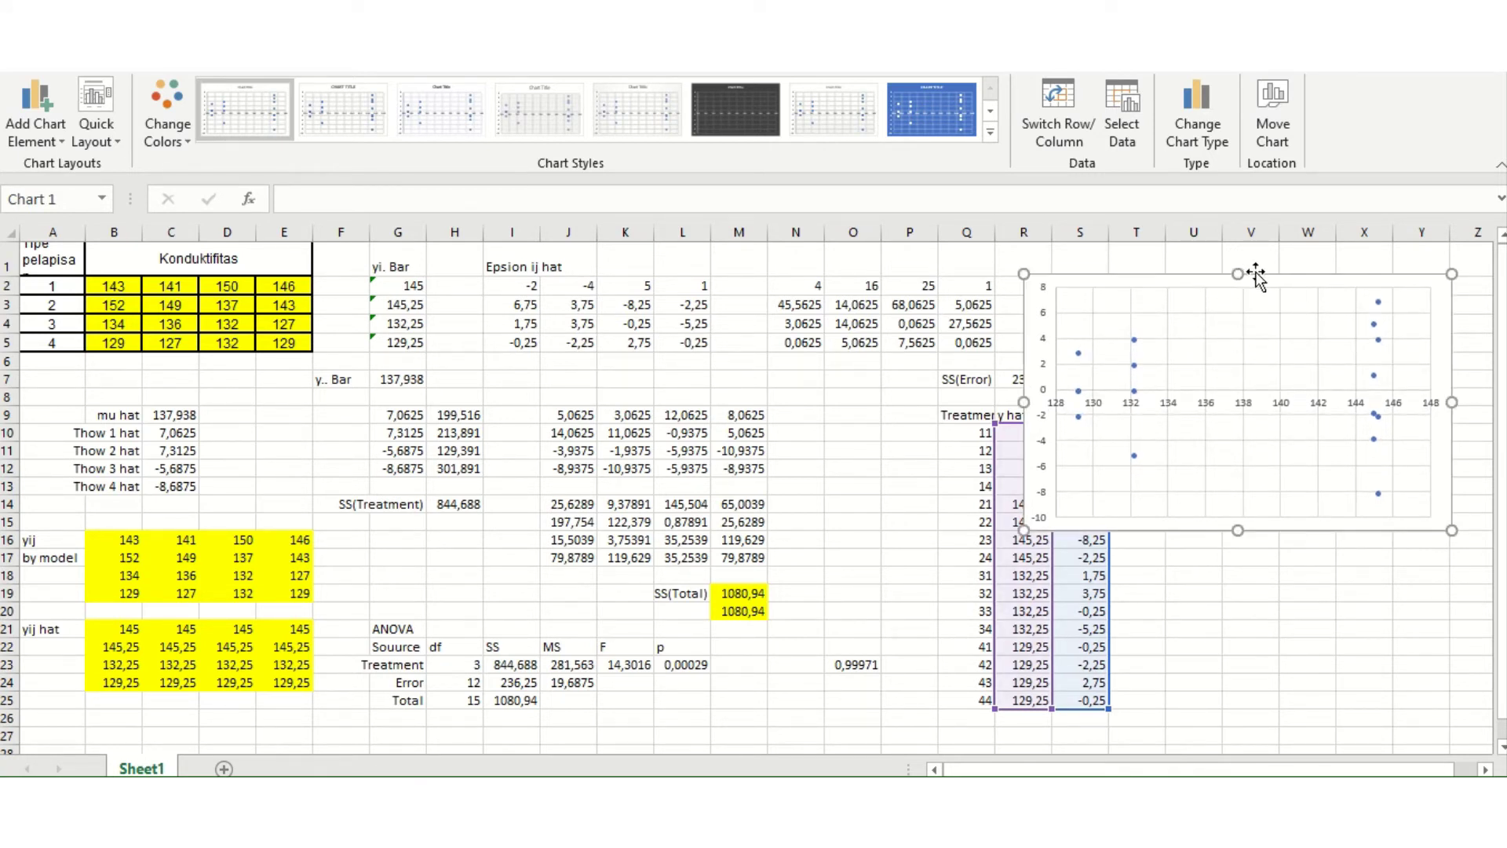
left_click_drag(1250, 271, 1315, 276)
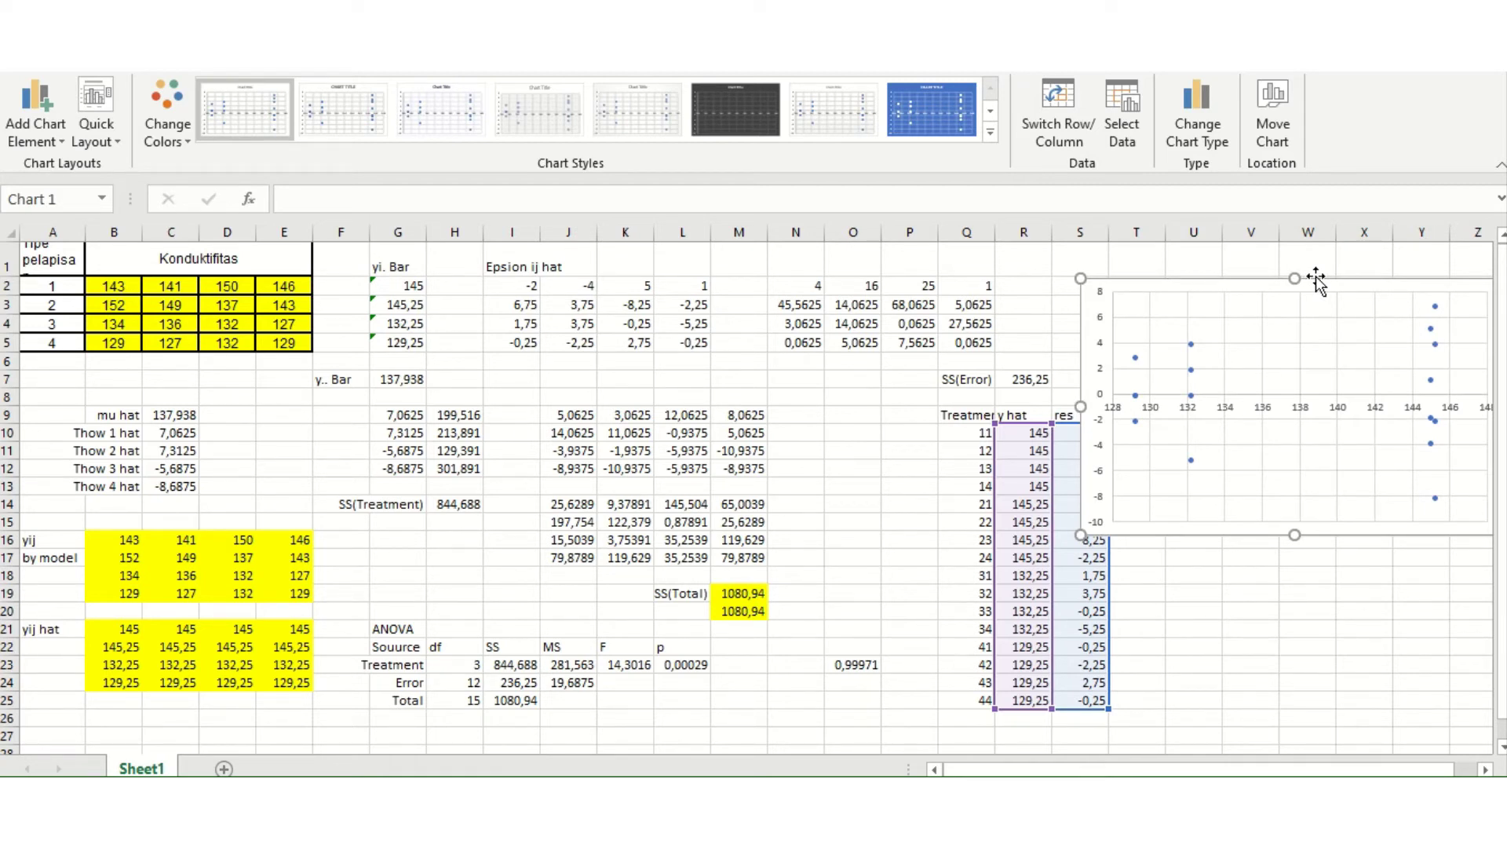
left_click_drag(1307, 276, 1285, 283)
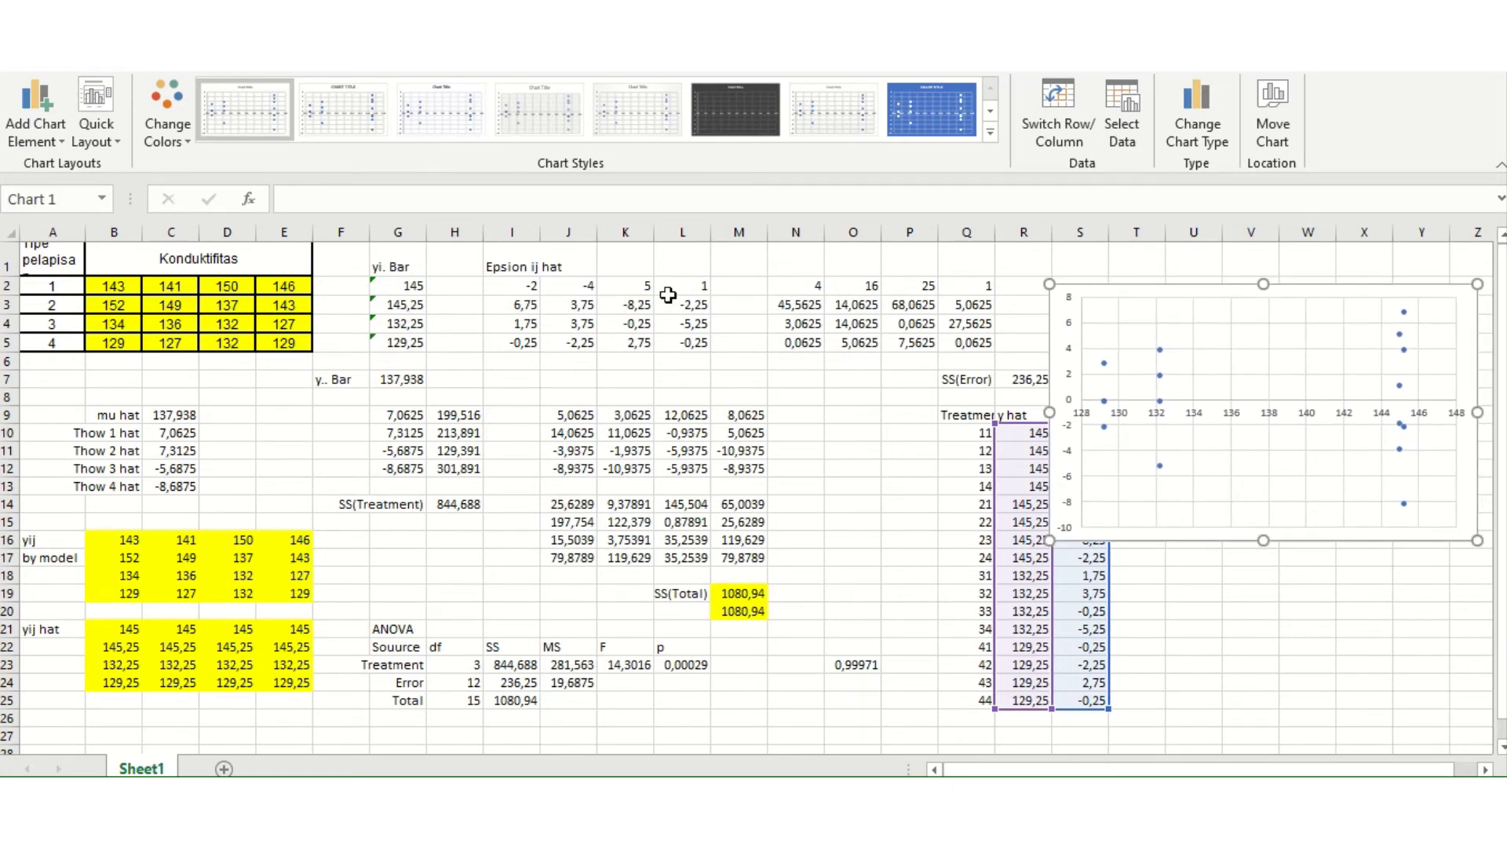
Copy the yi. Bar heading and means in G1:G5 into cell A1 of a new sheet, pasting values only.
left_click_drag(398, 267, 398, 342)
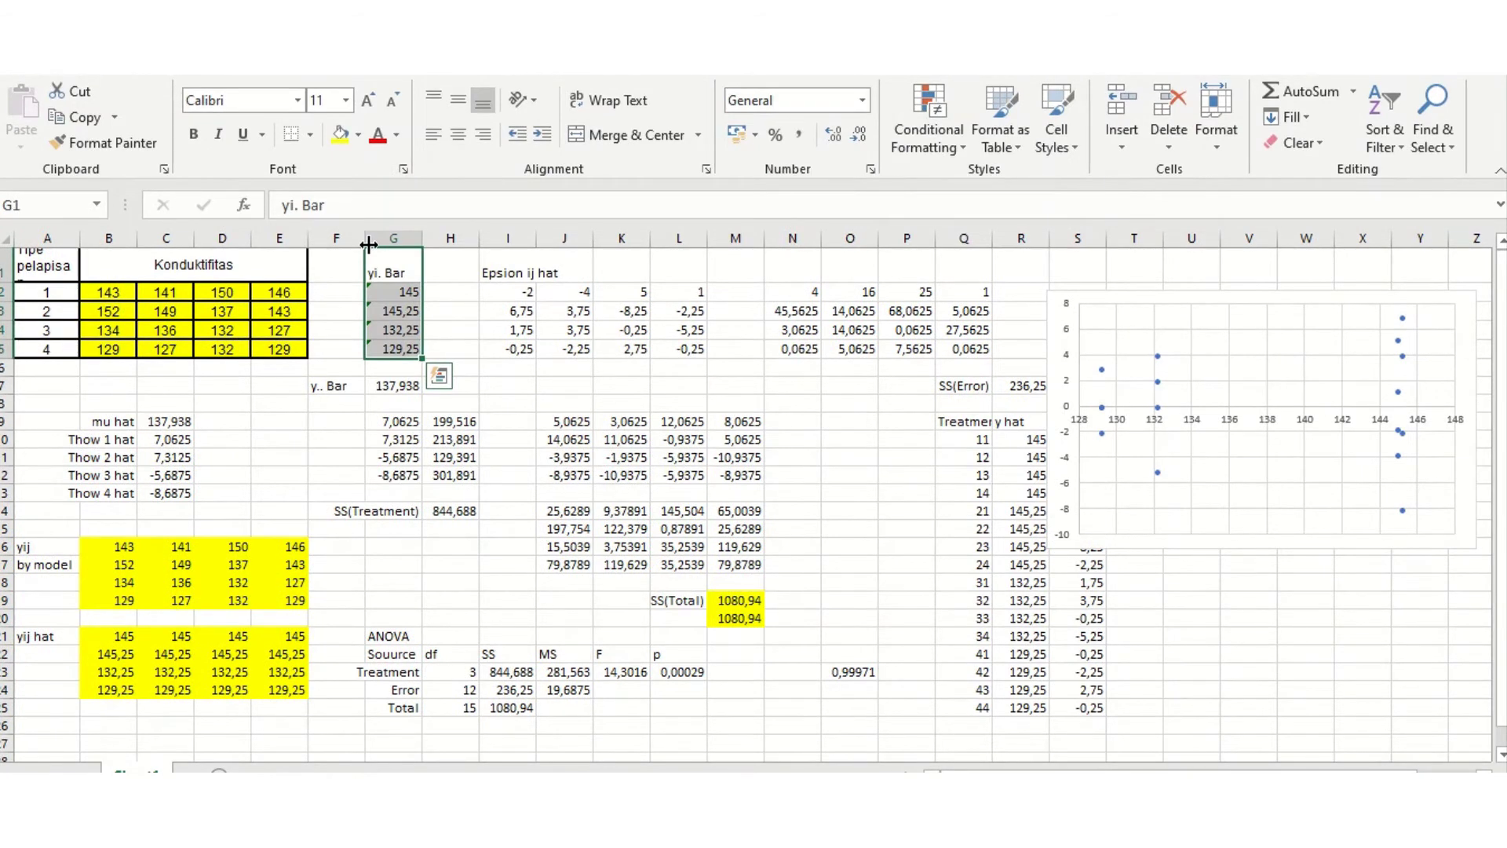
left_click(345, 421)
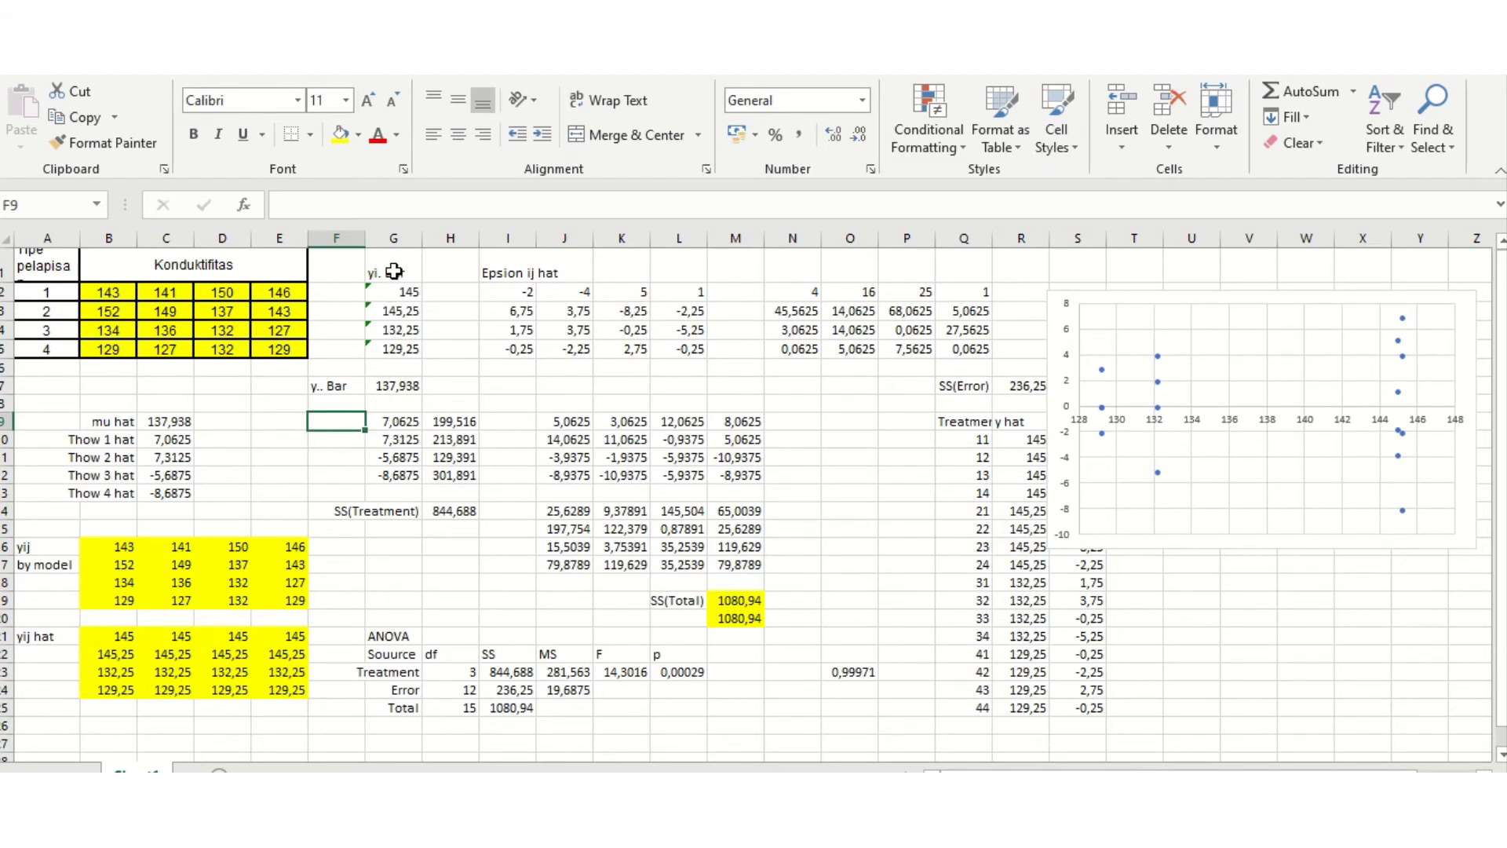
left_click_drag(394, 273, 394, 348)
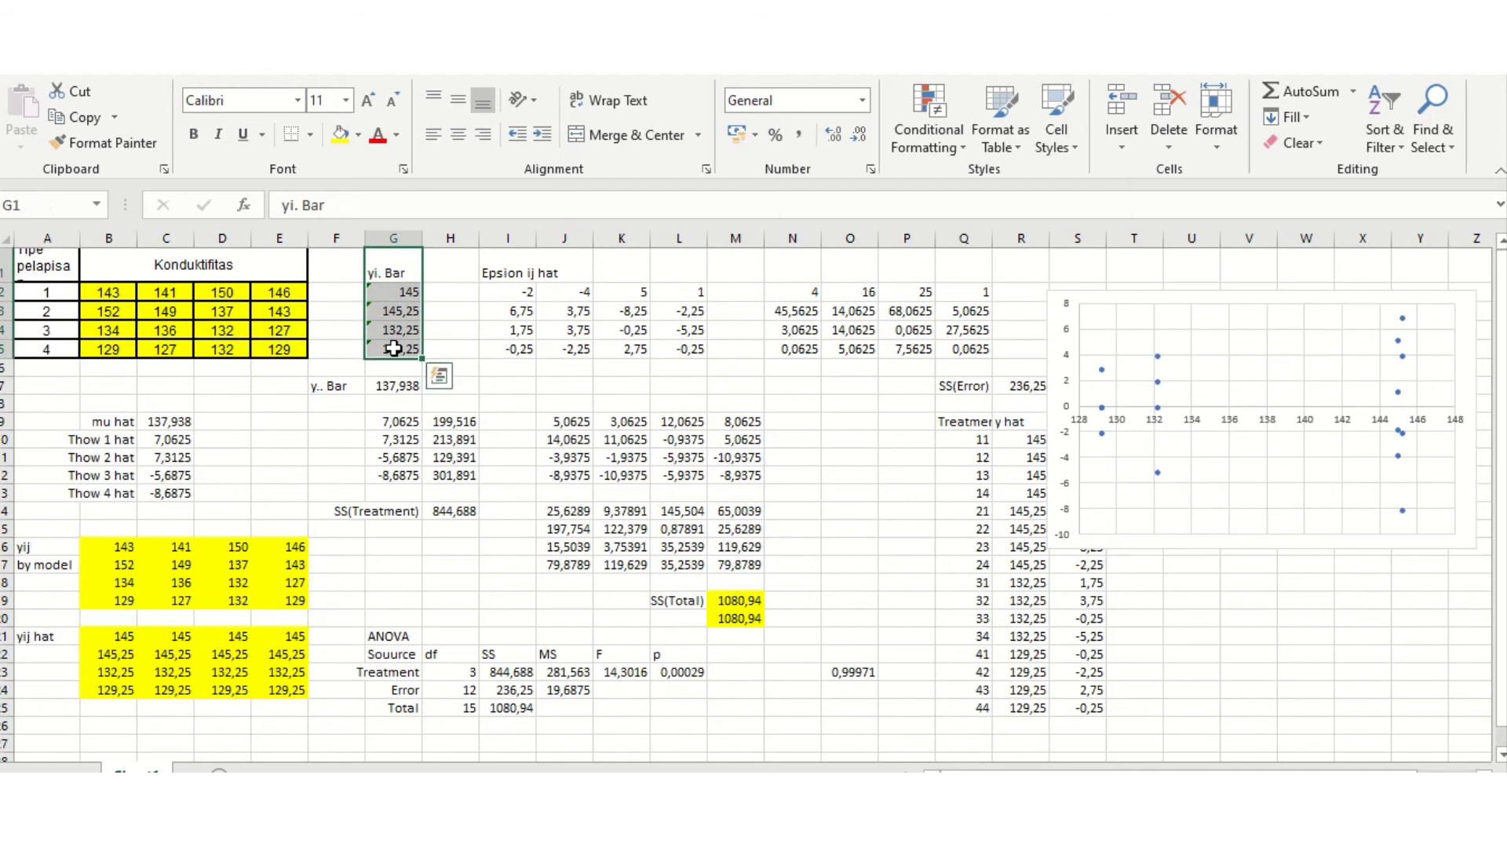
key("ctrl+c")
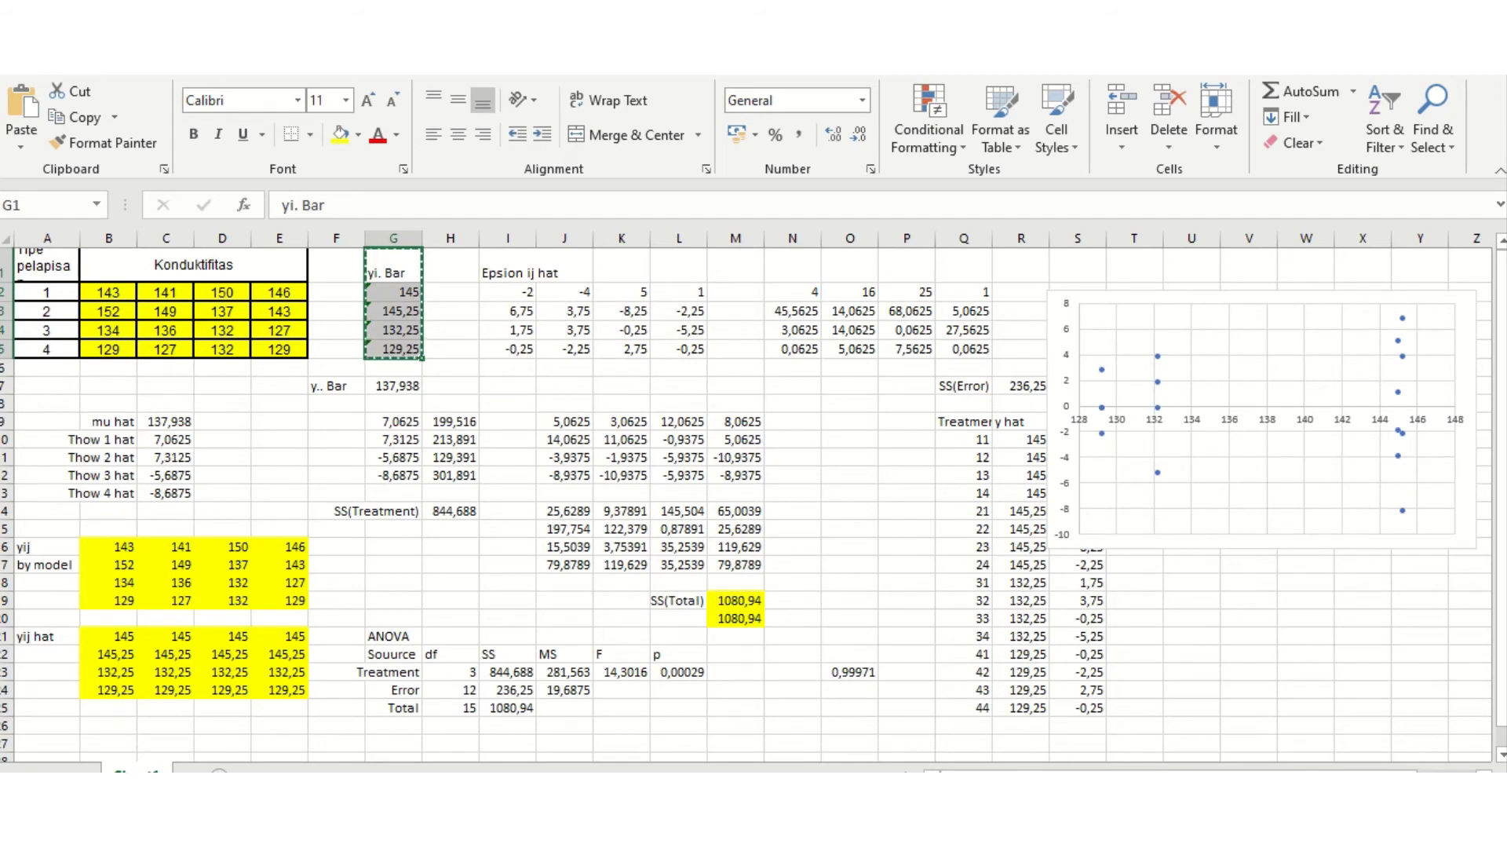
left_click(219, 773)
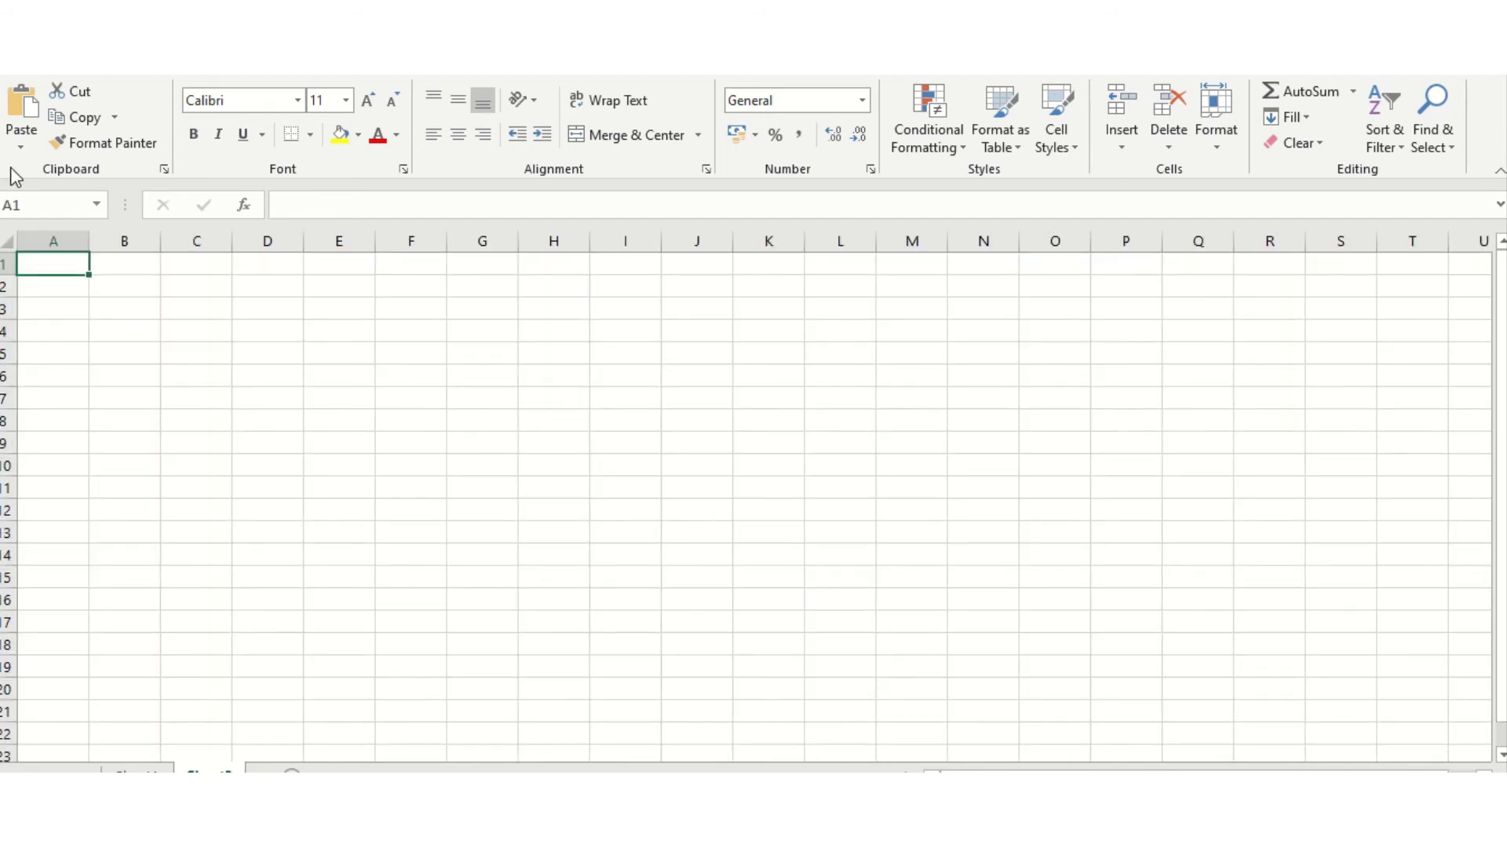
left_click(21, 140)
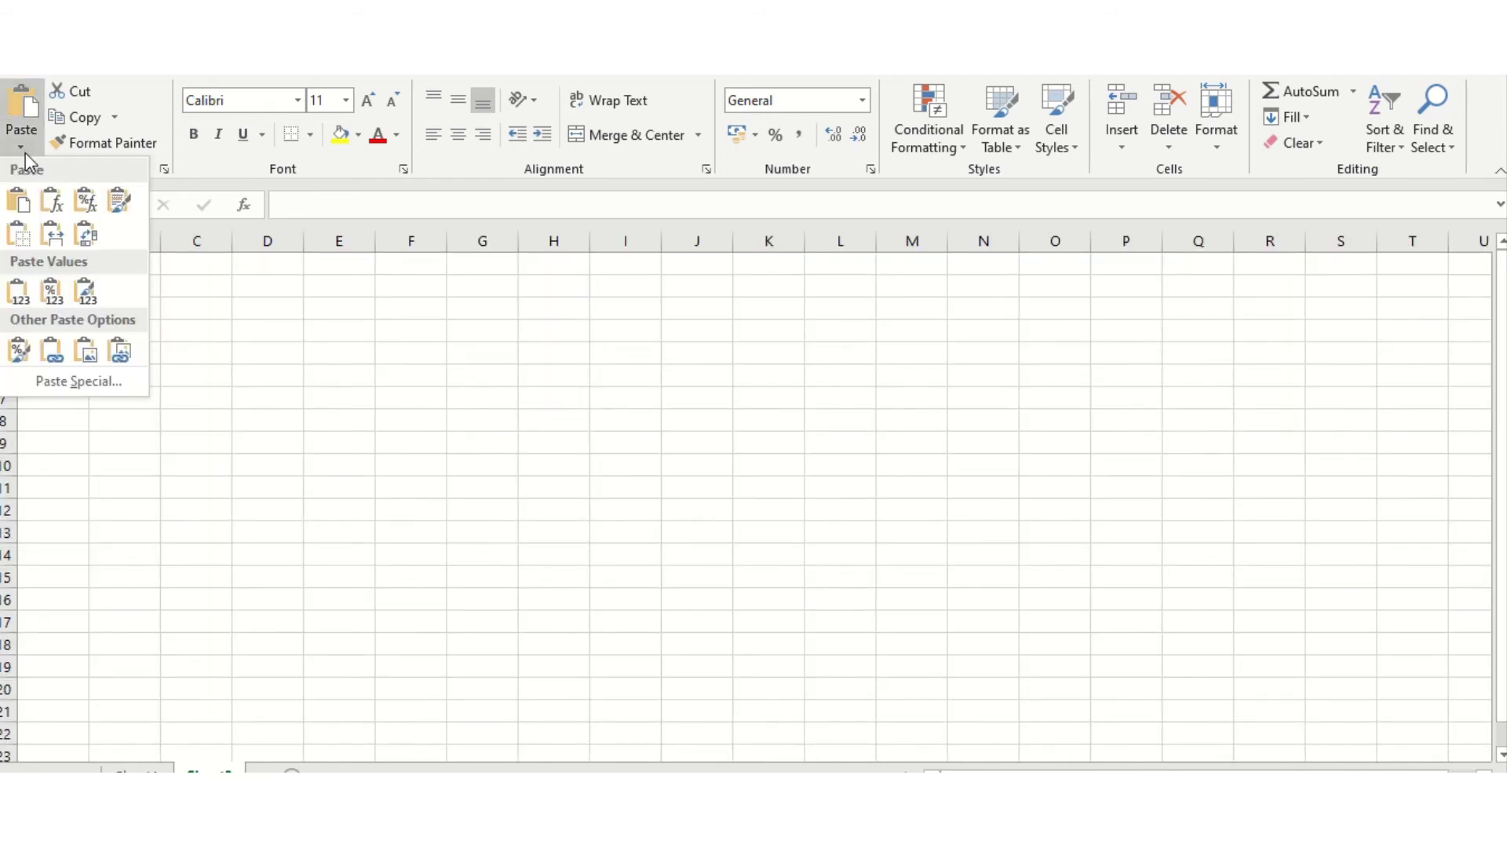
left_click(83, 382)
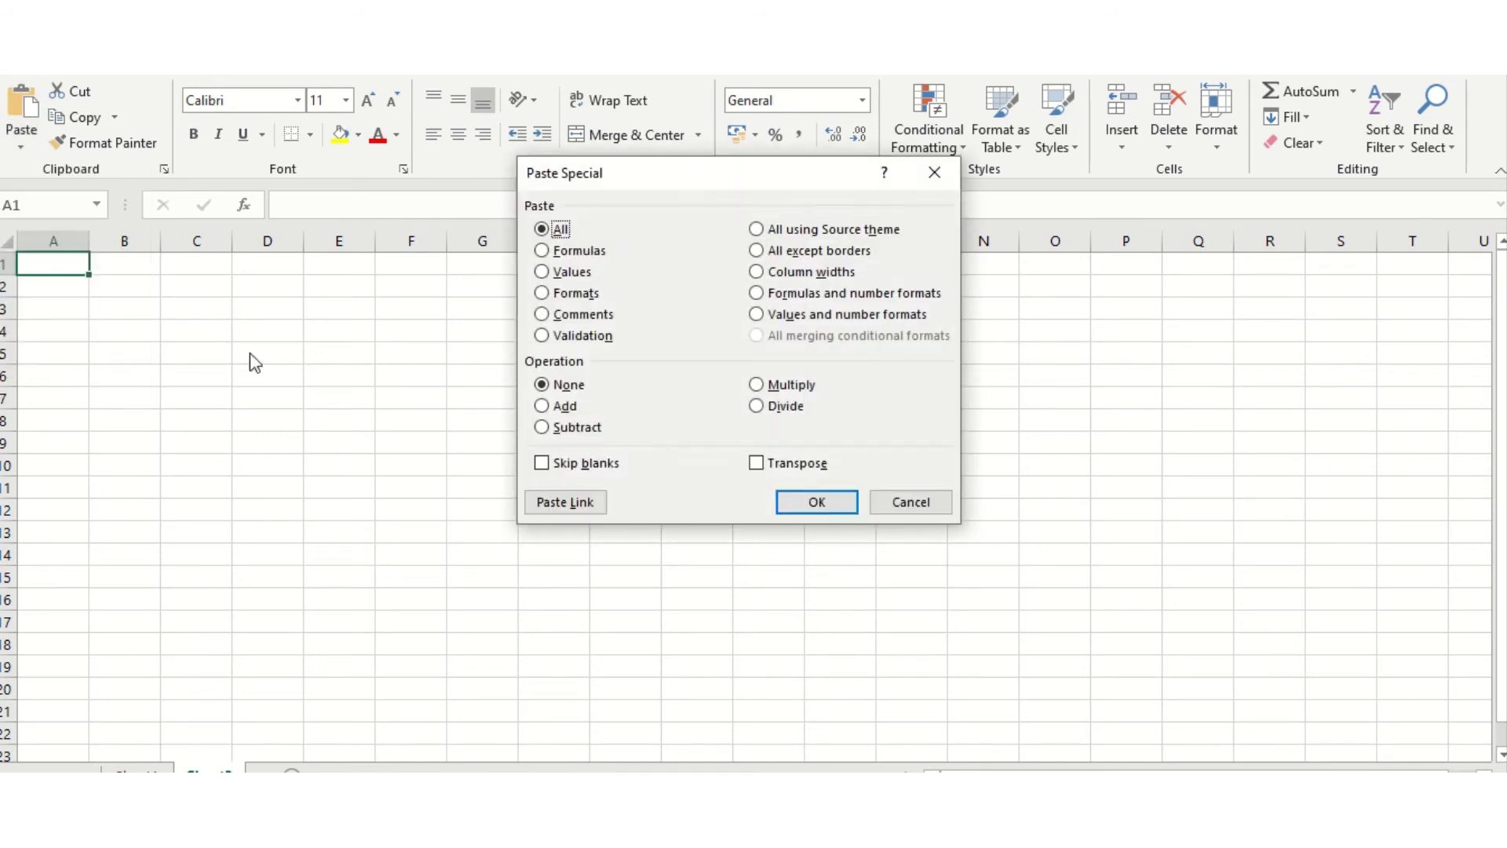
left_click(602, 275)
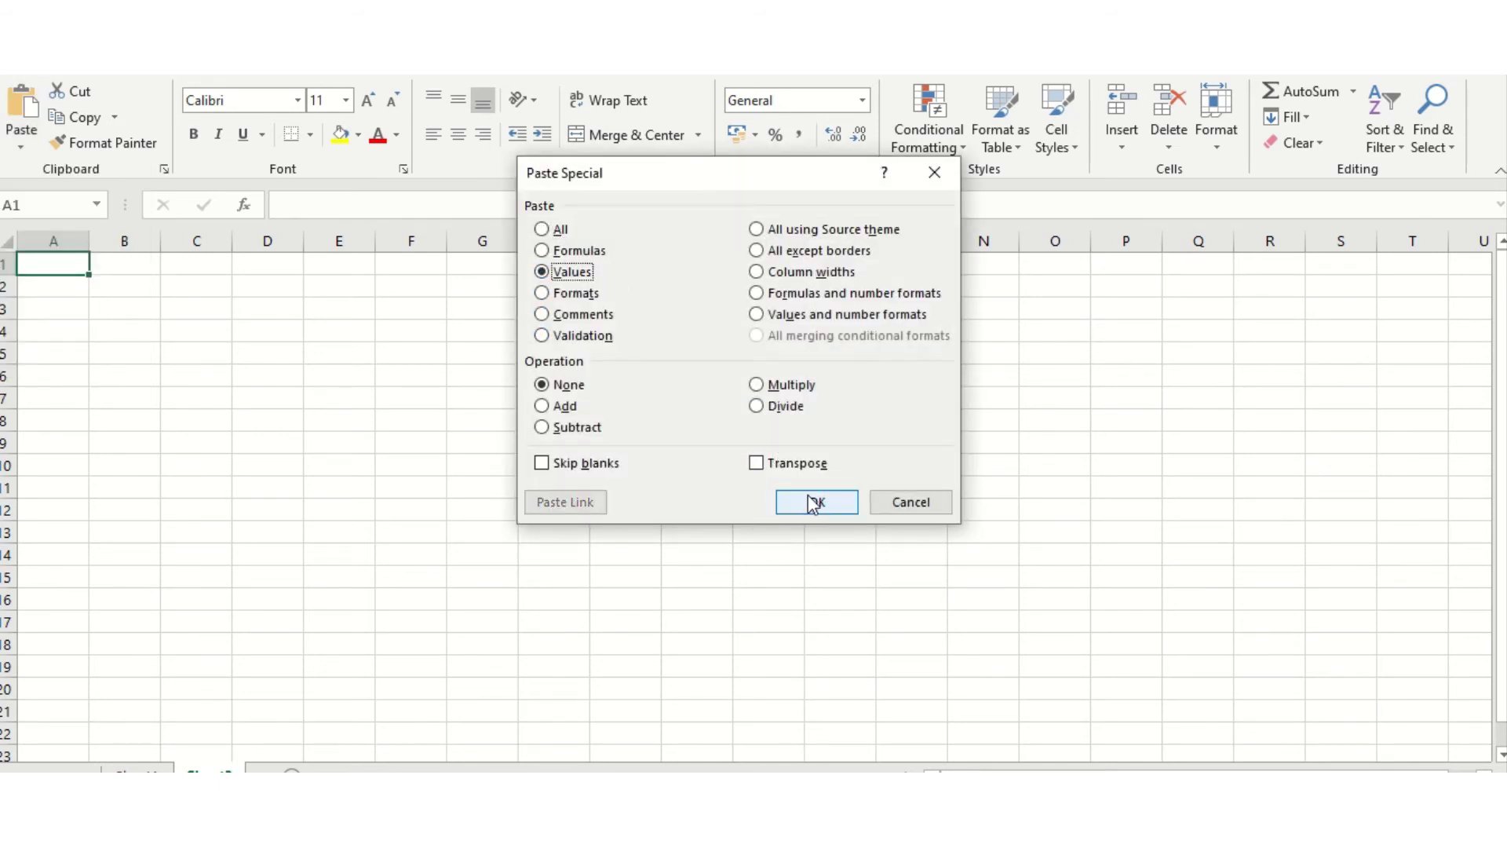
left_click(814, 503)
Enter the heading "95% CI of Mu i" in cell A7, below the pasted means.
left_click(174, 392)
key("Left")
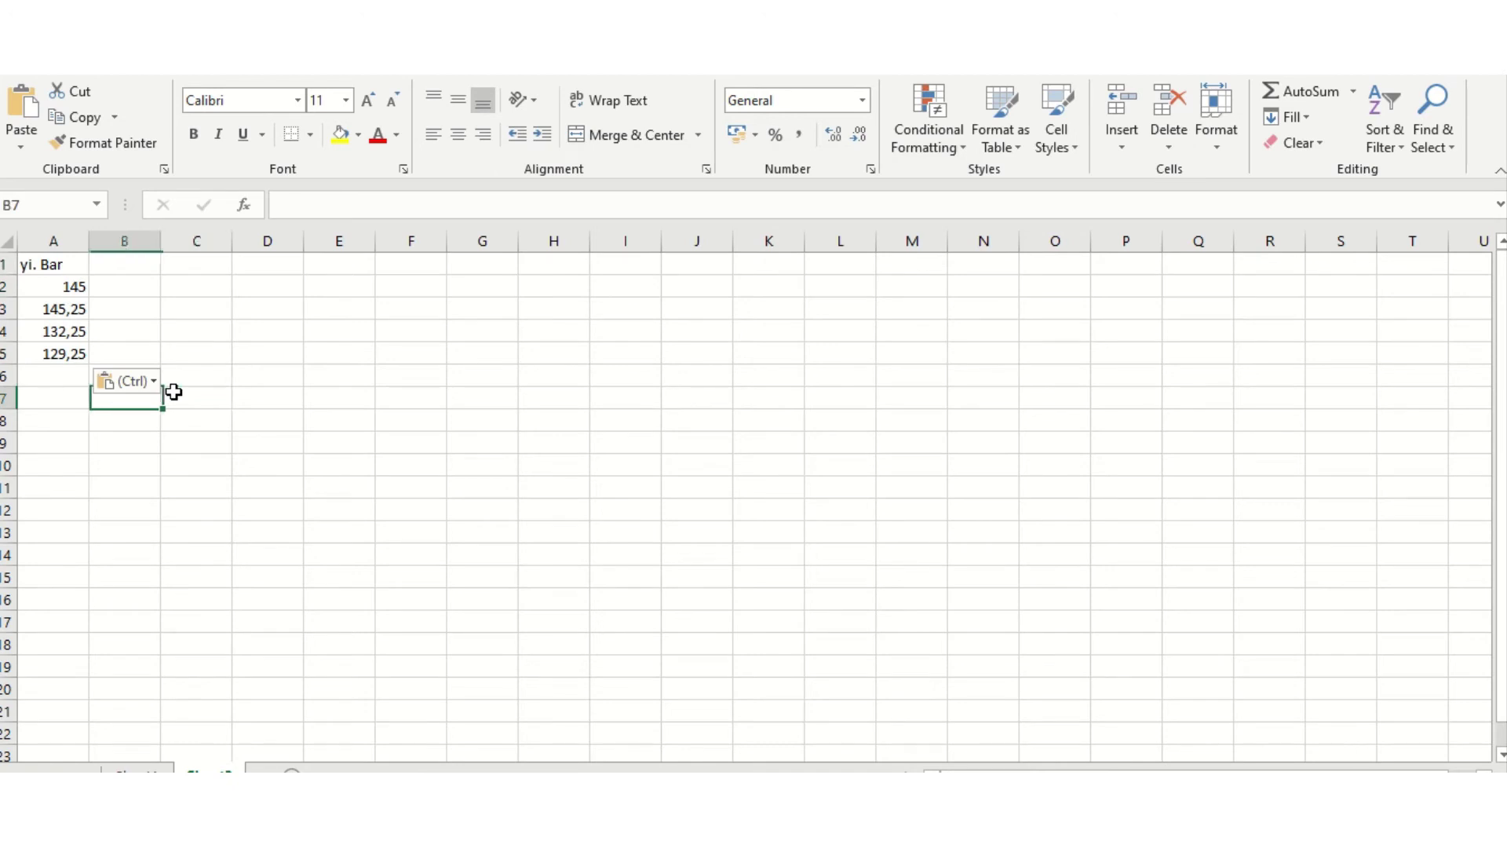
key("Left")
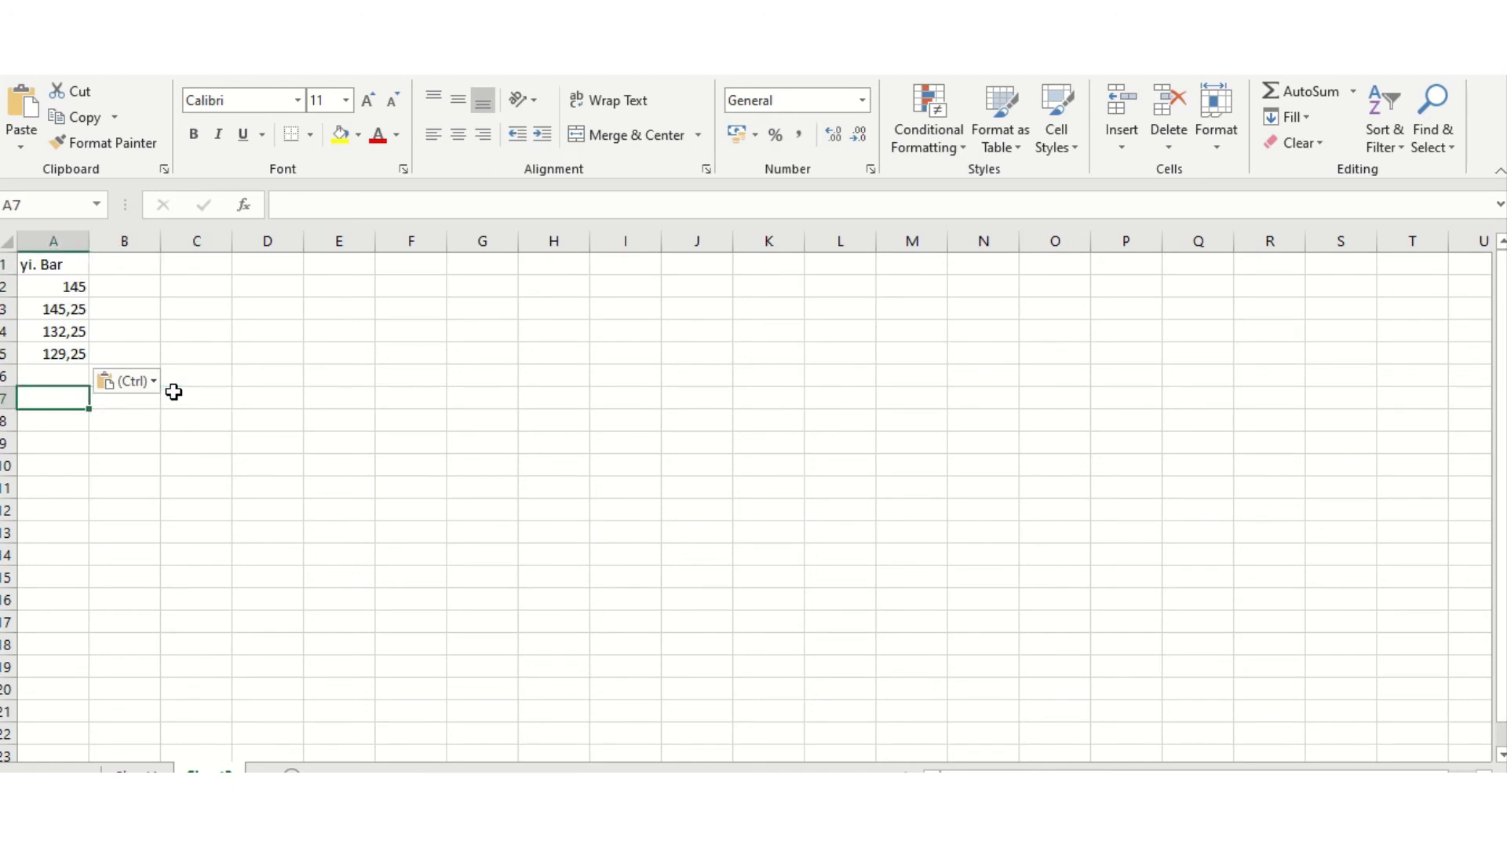
type("95")
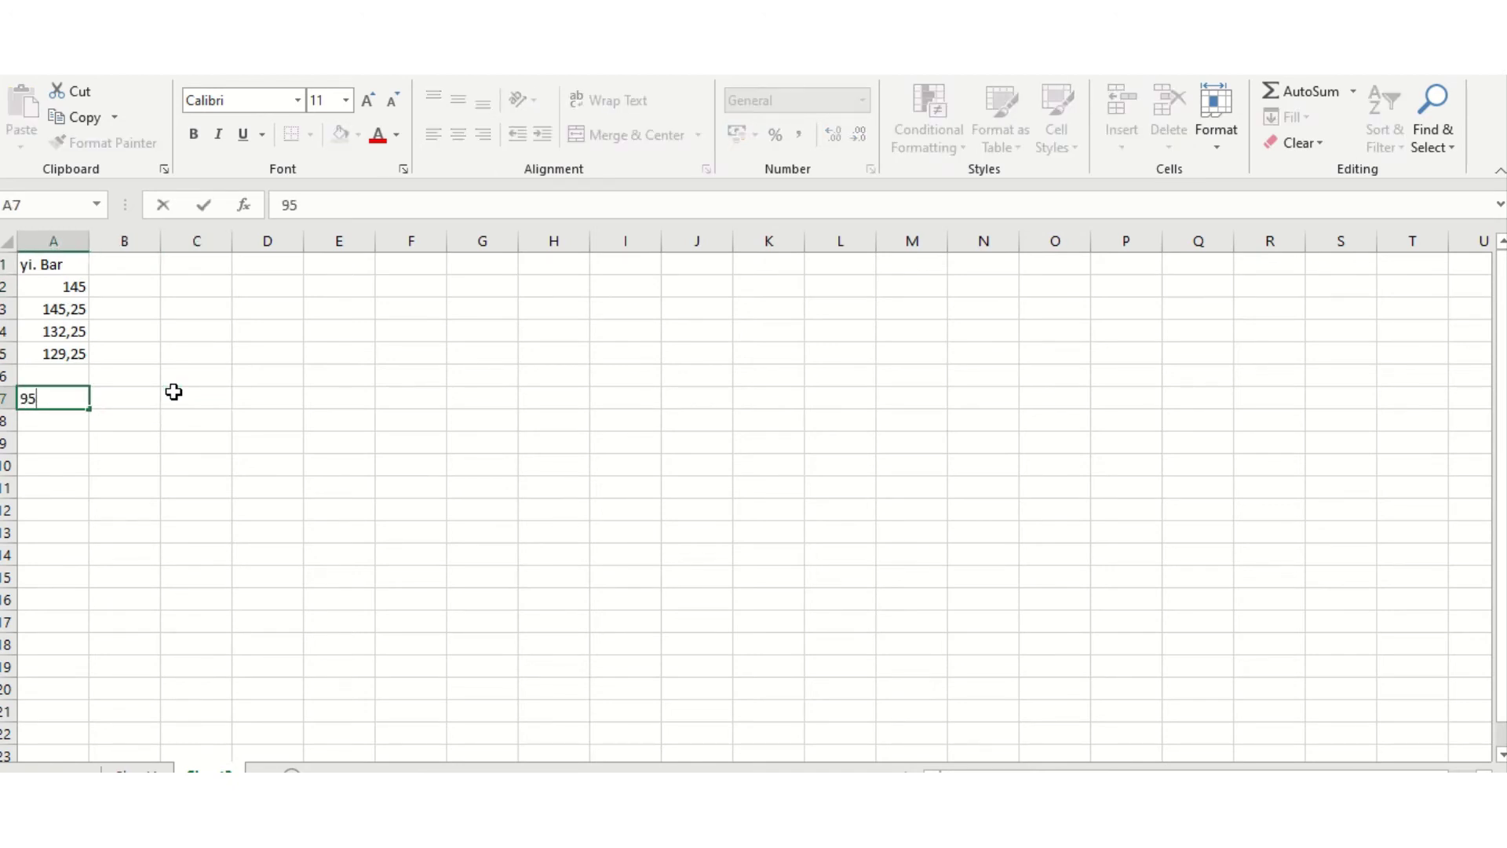
type("% CI o")
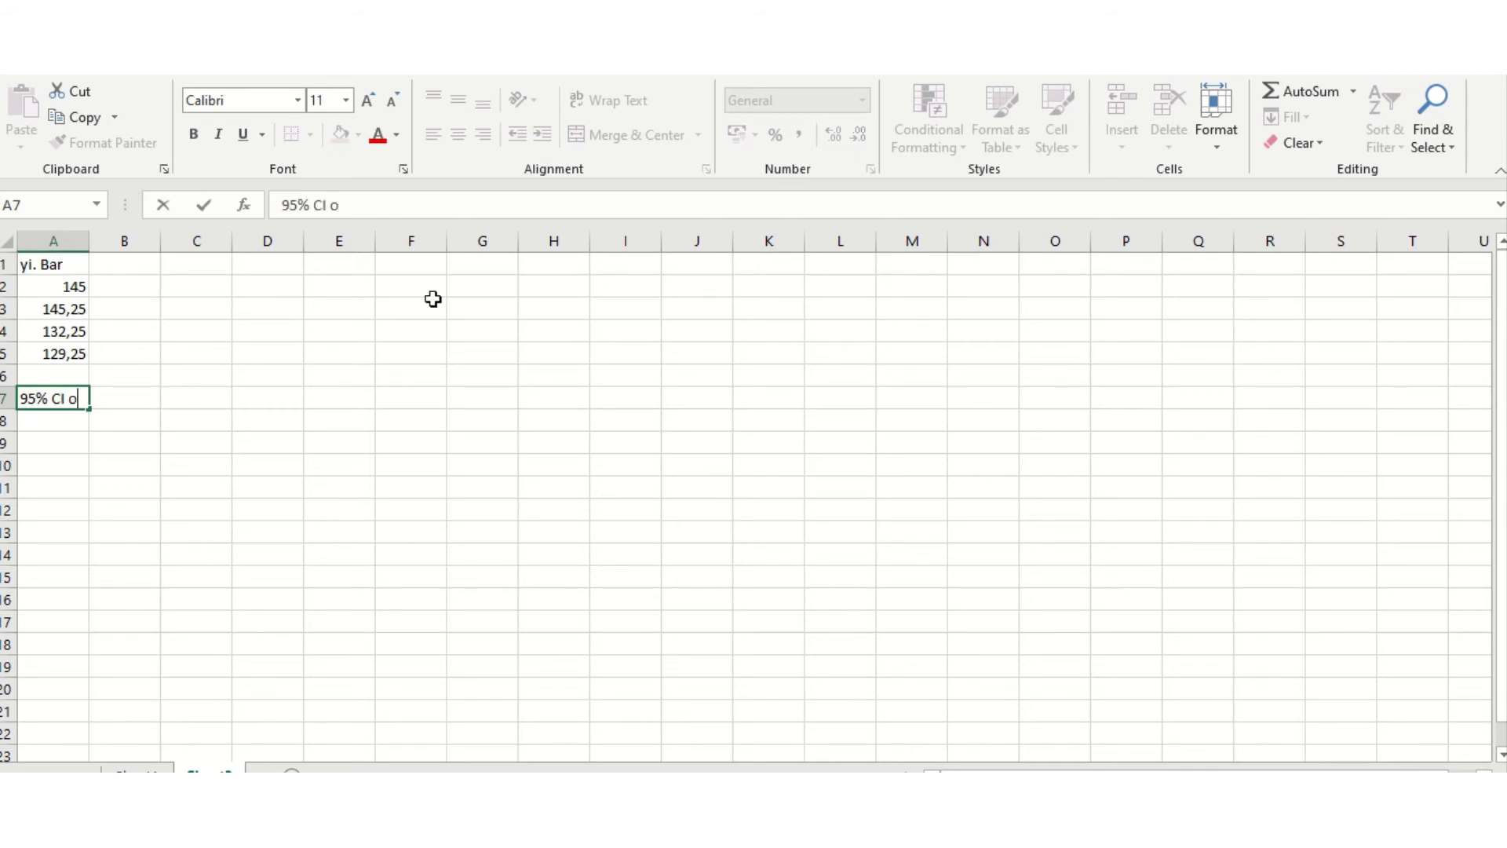
type("f Mu i")
key("Return")
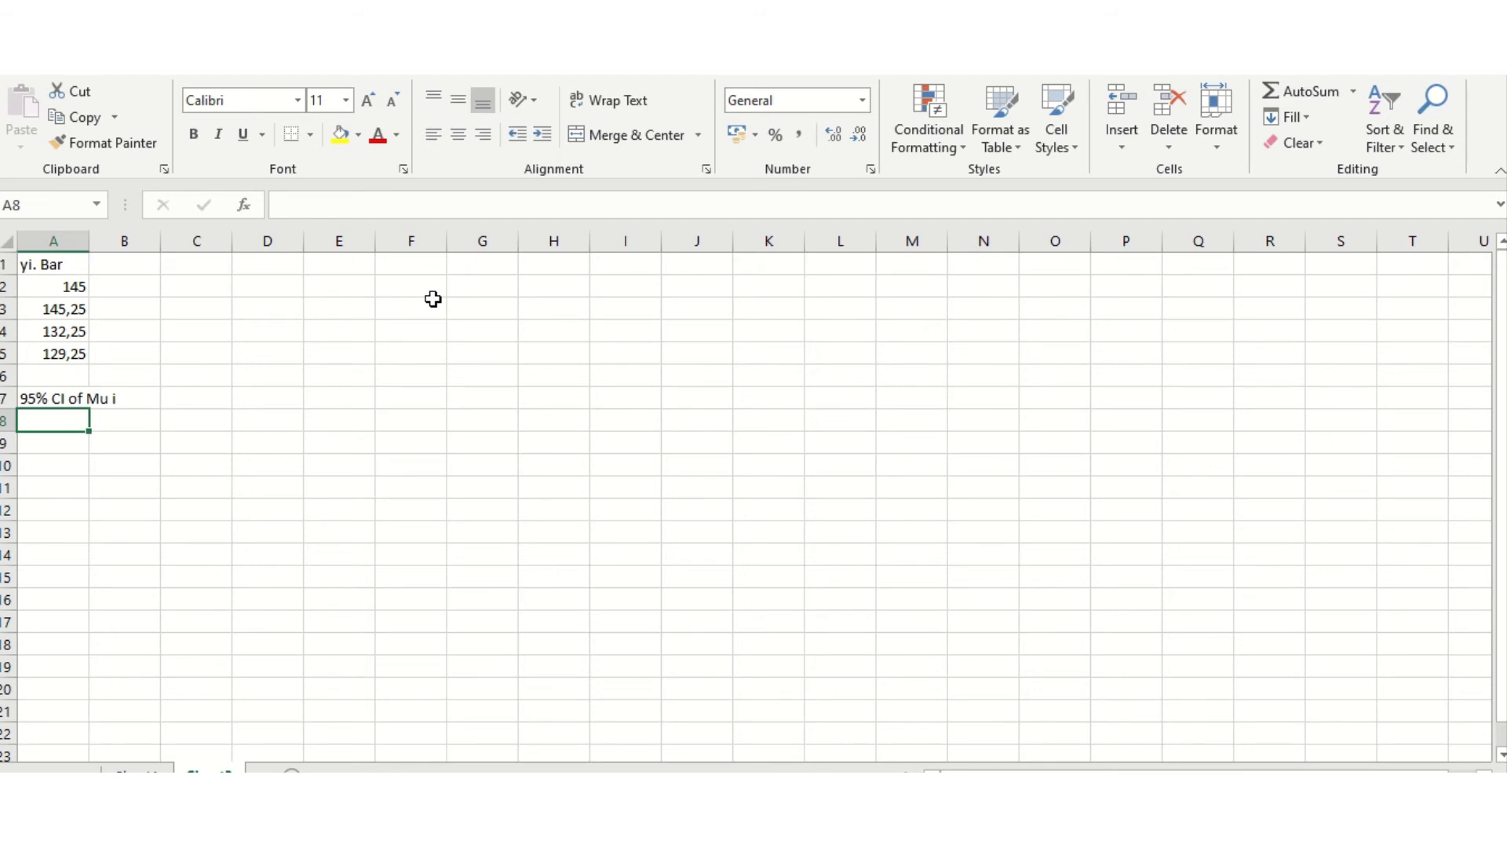
Label cell A8 "alpha" and enter the value 0,05 beside it in B8.
type("alpha")
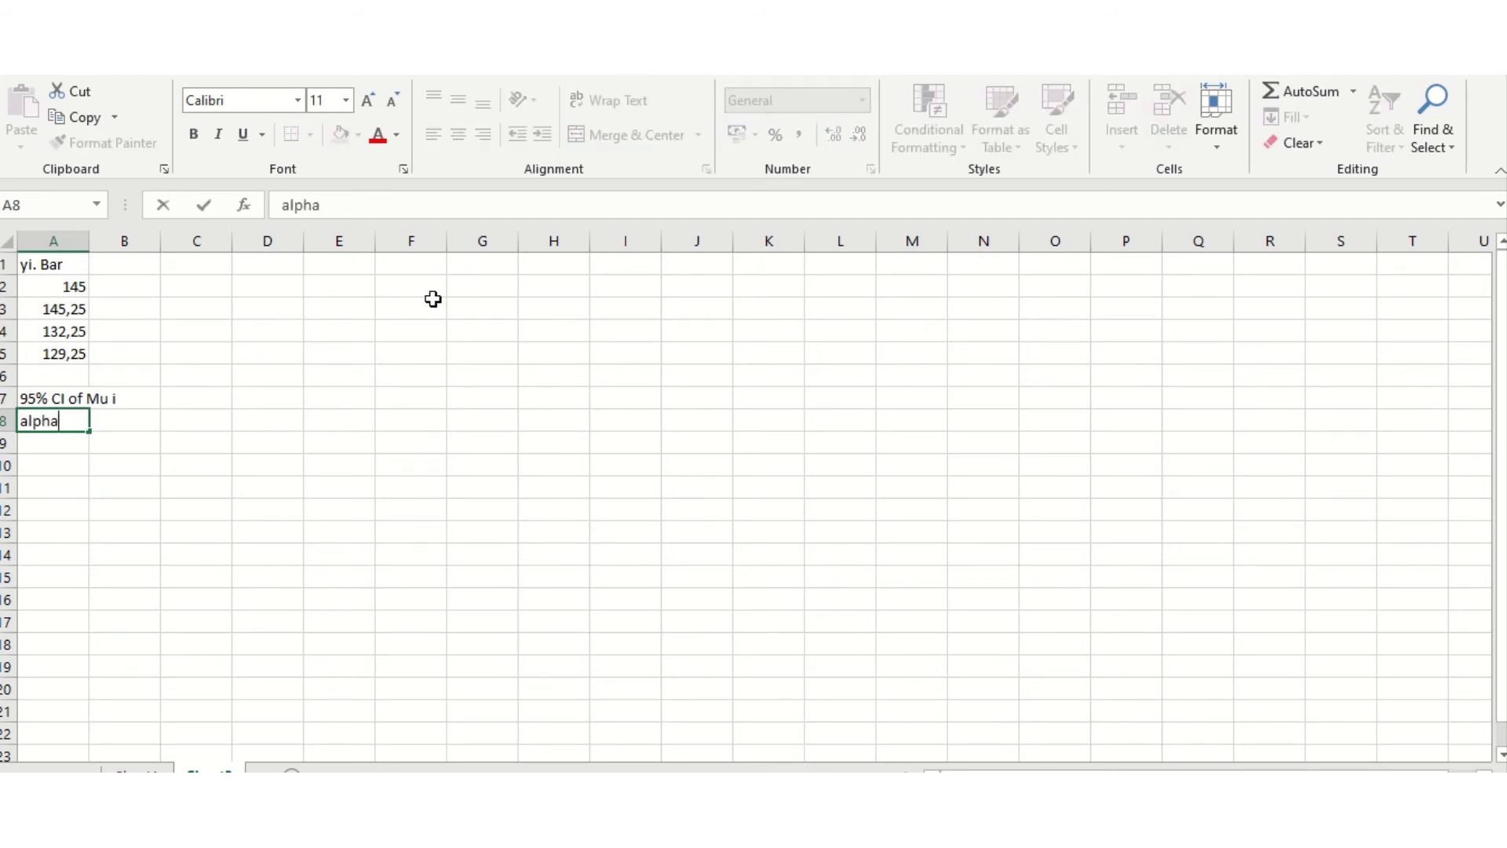
key("Tab")
type("0")
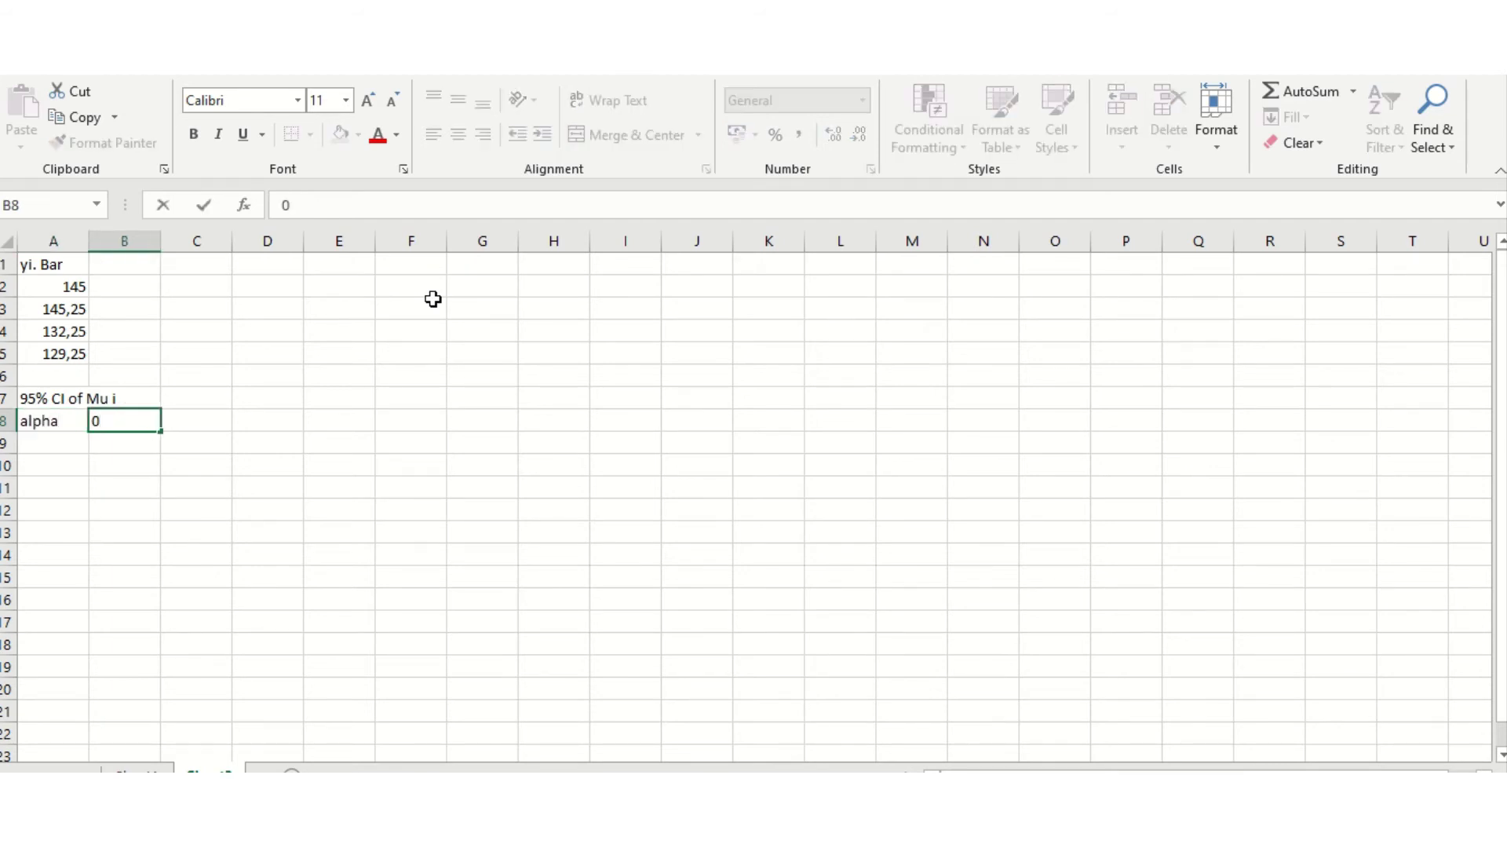
type(",05")
key("Return")
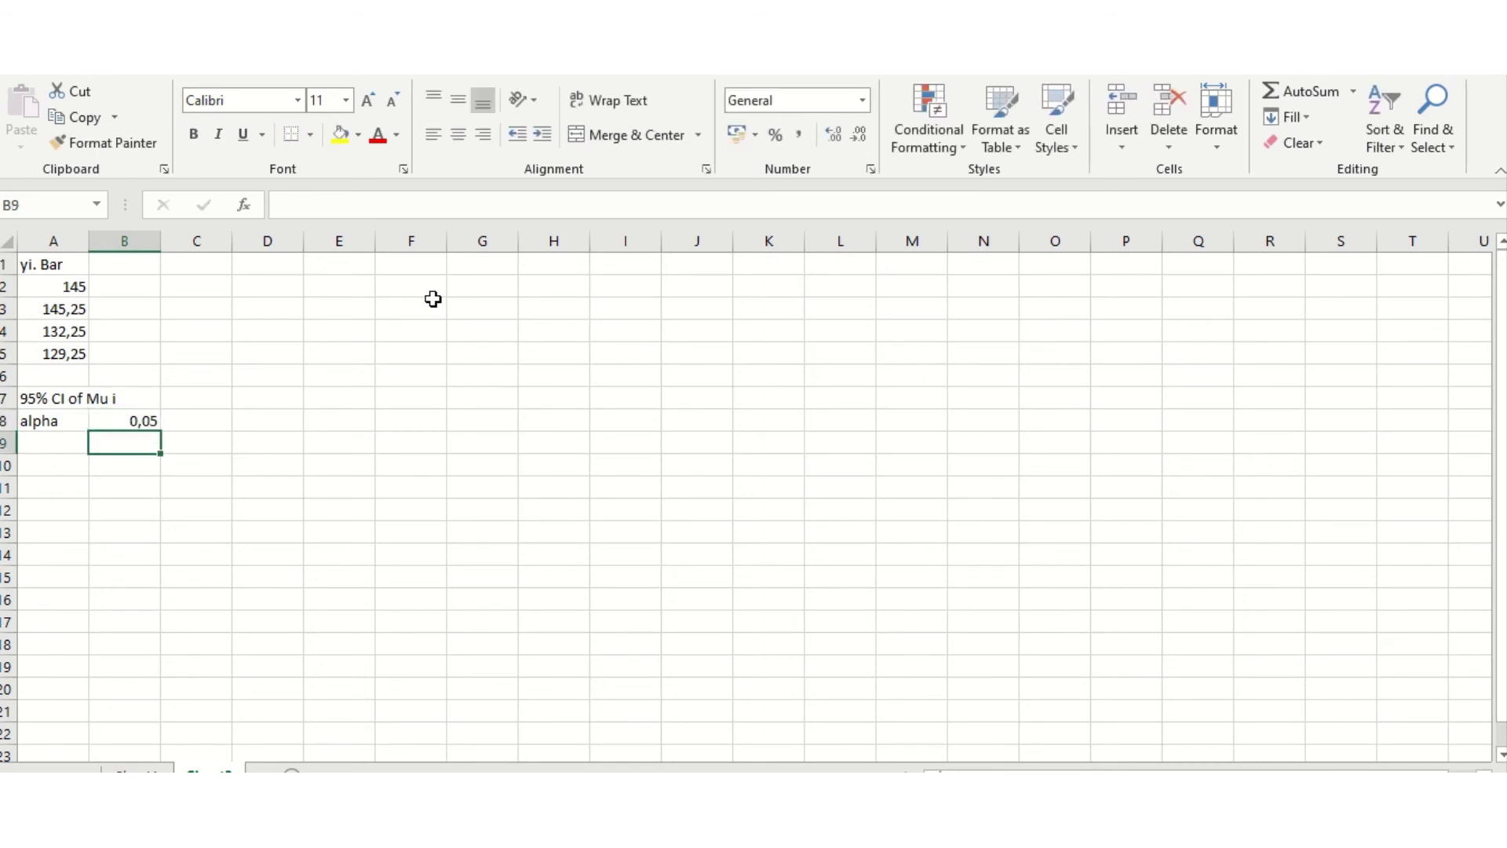
Label cell A9 "t(0,025;12)" and begin a formula beside it in B9.
key("Left")
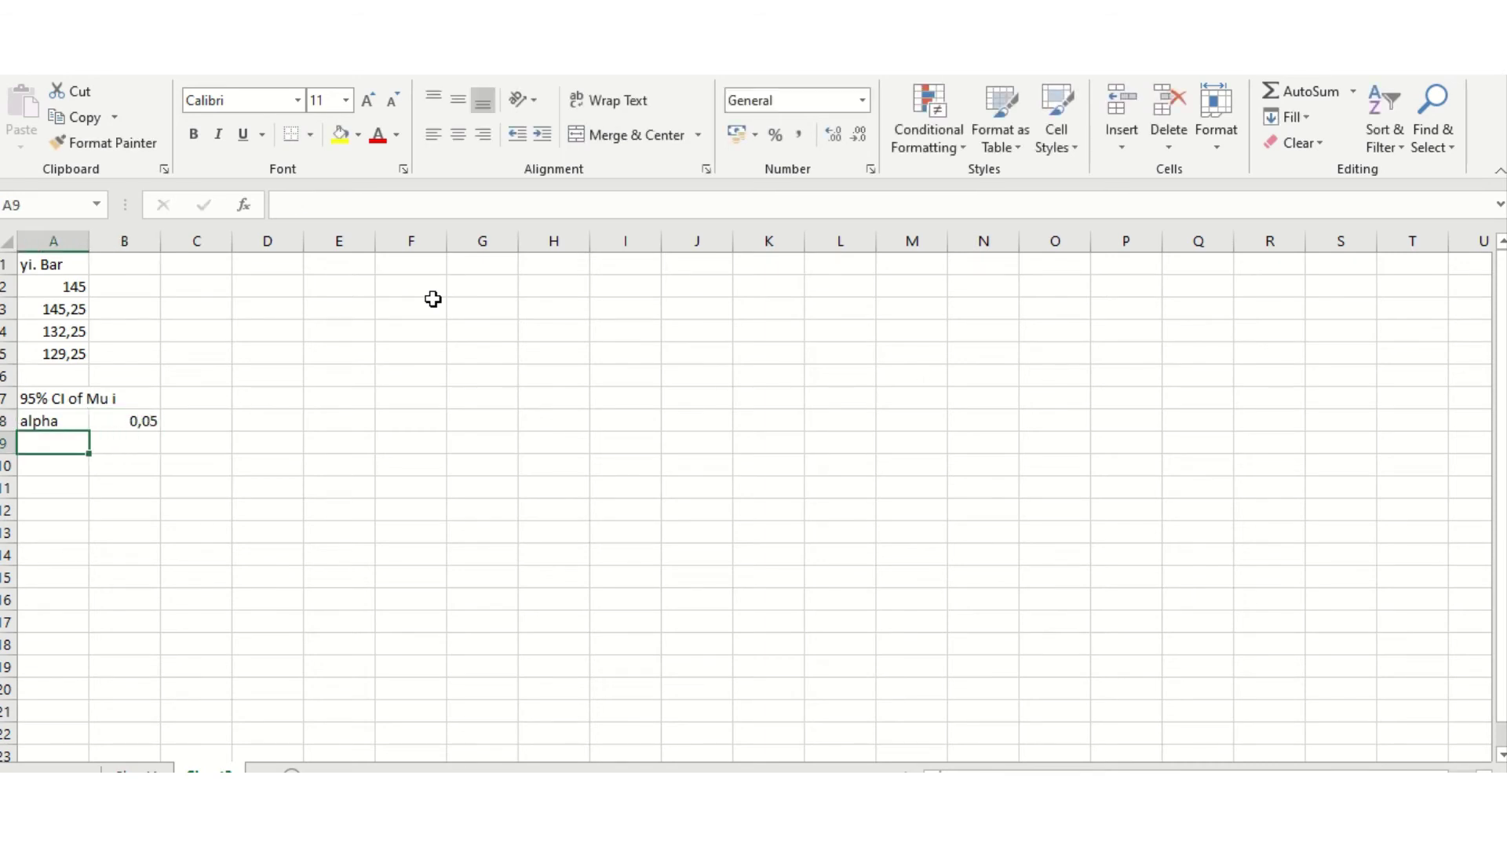
type("t")
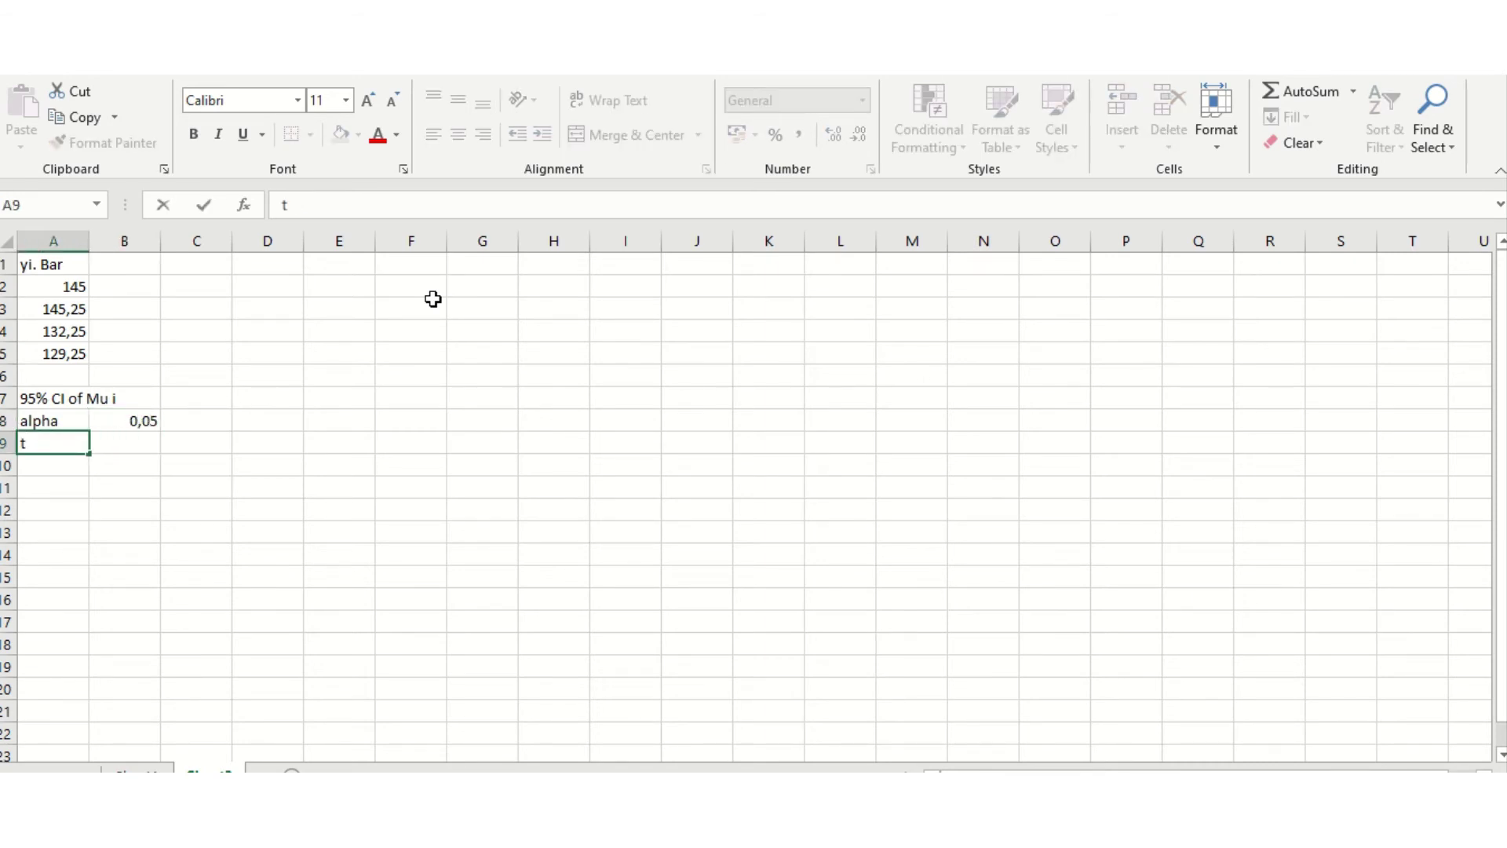
type("(0,025;12")
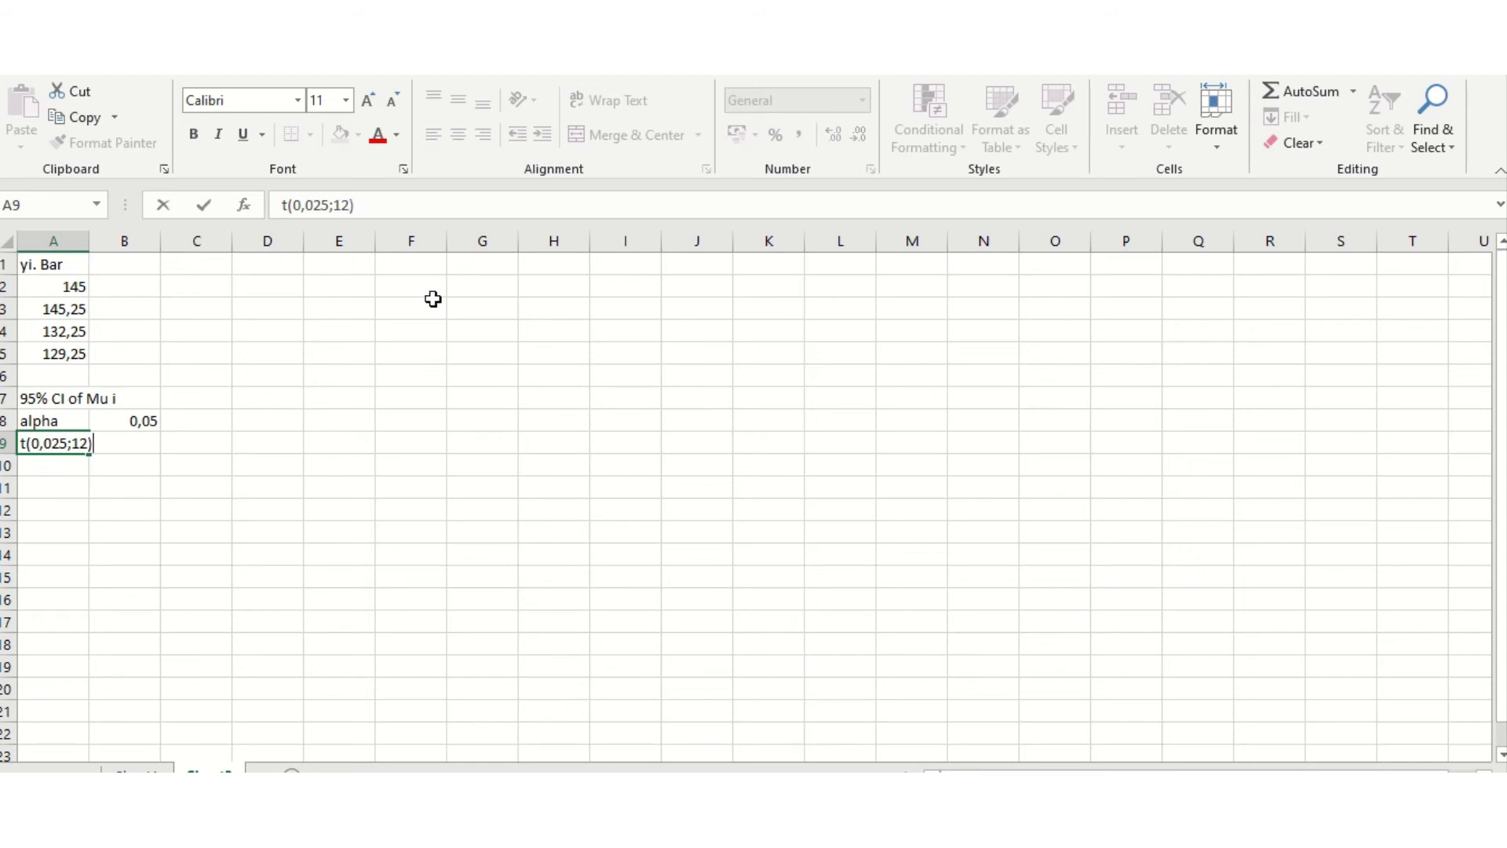
key("Tab")
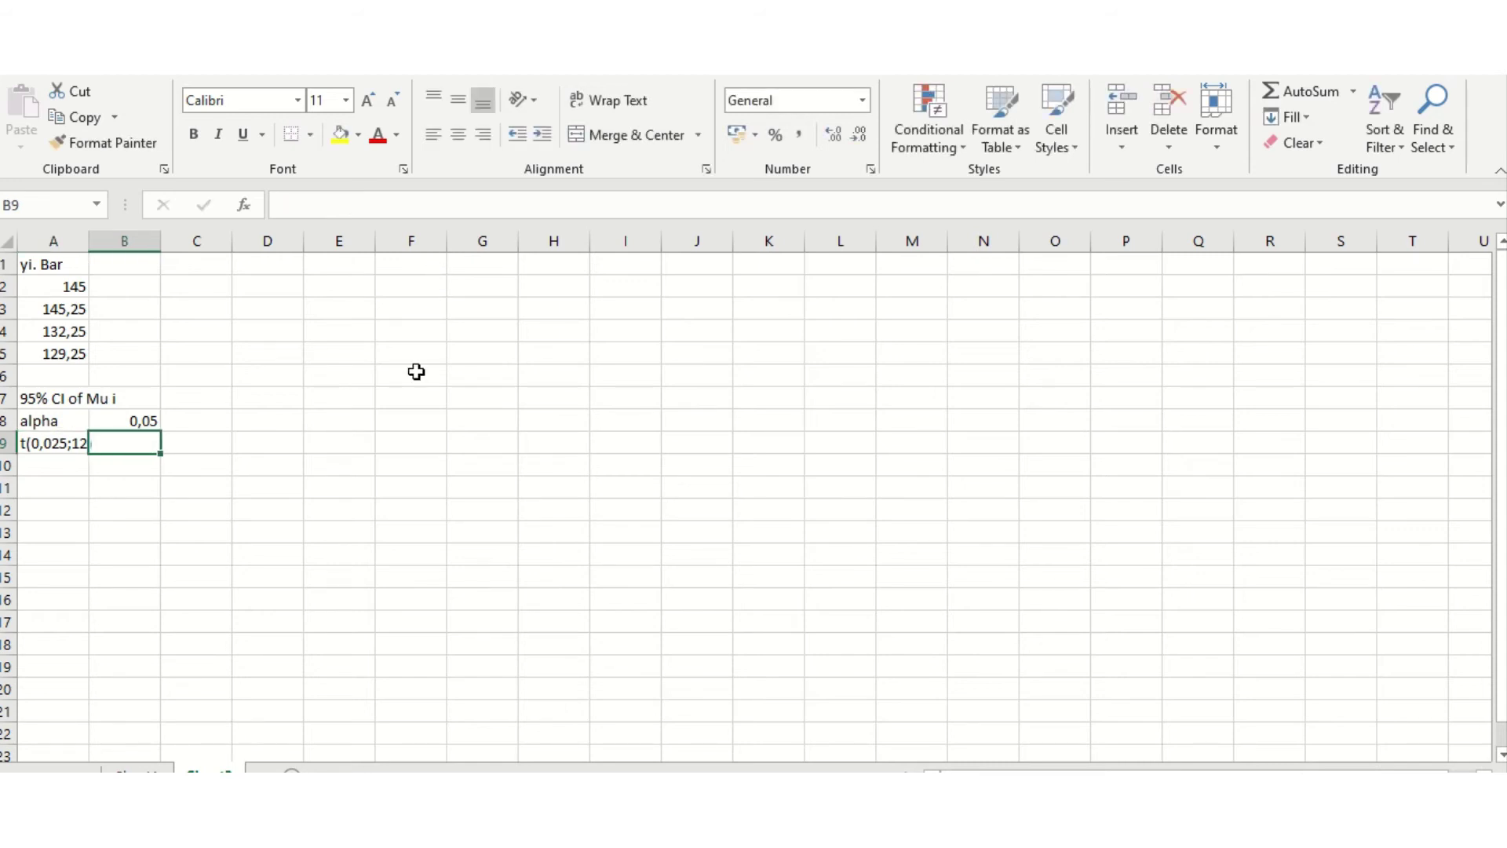
type("=")
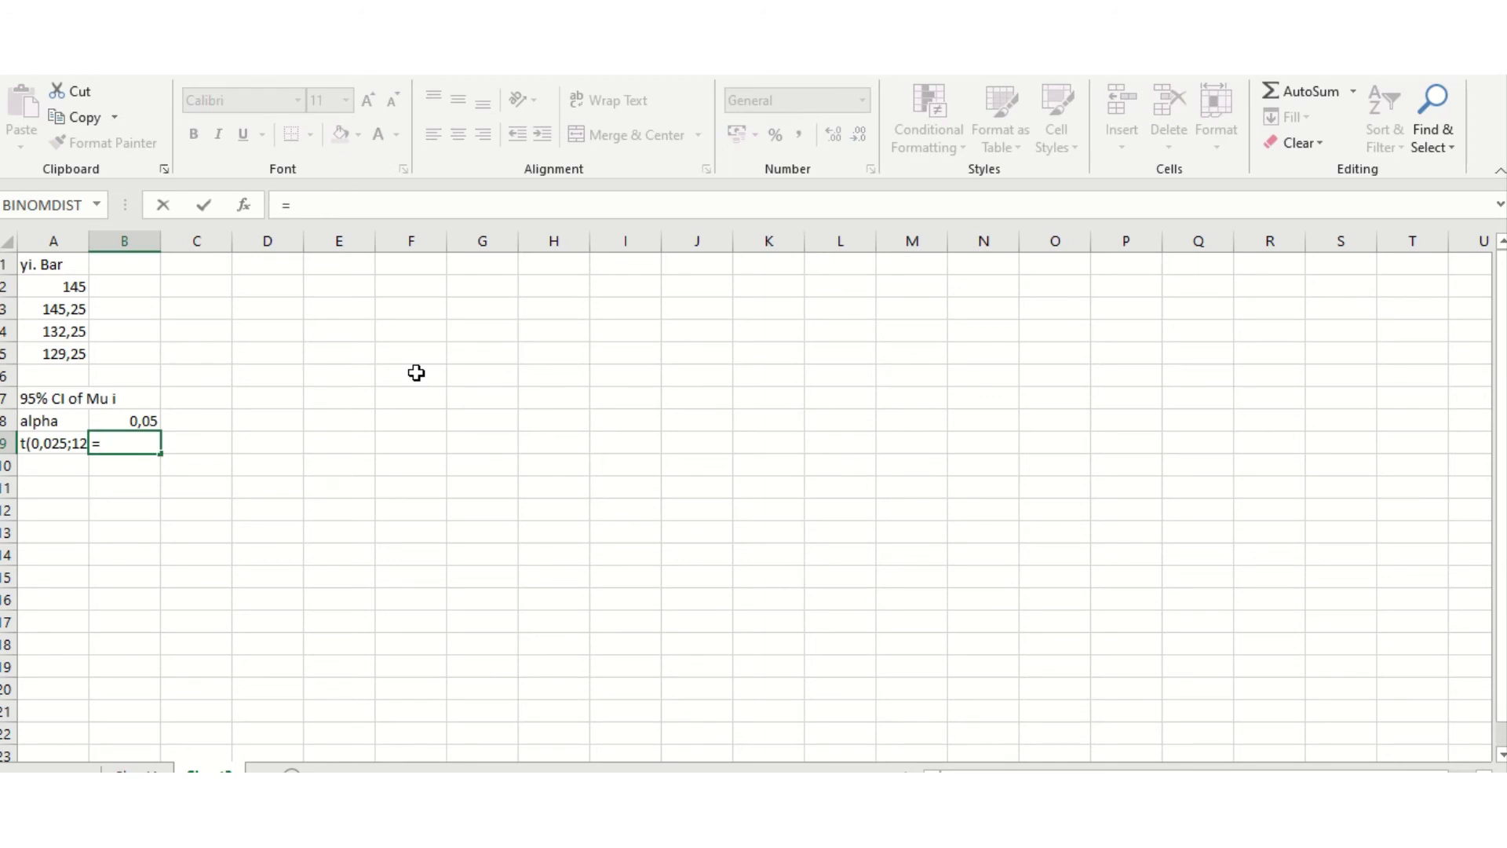
type("t")
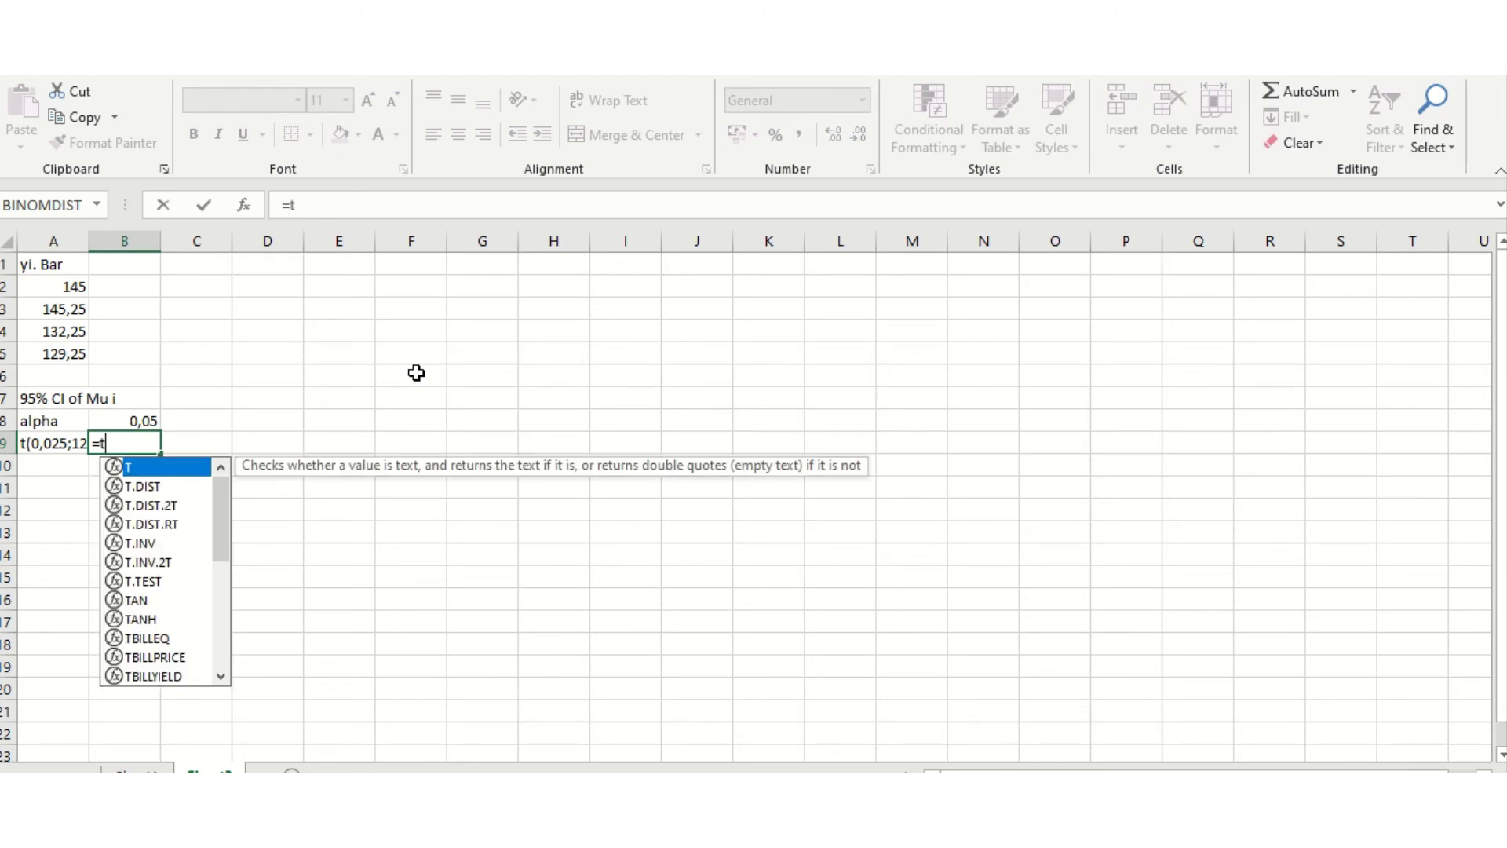
type("in")
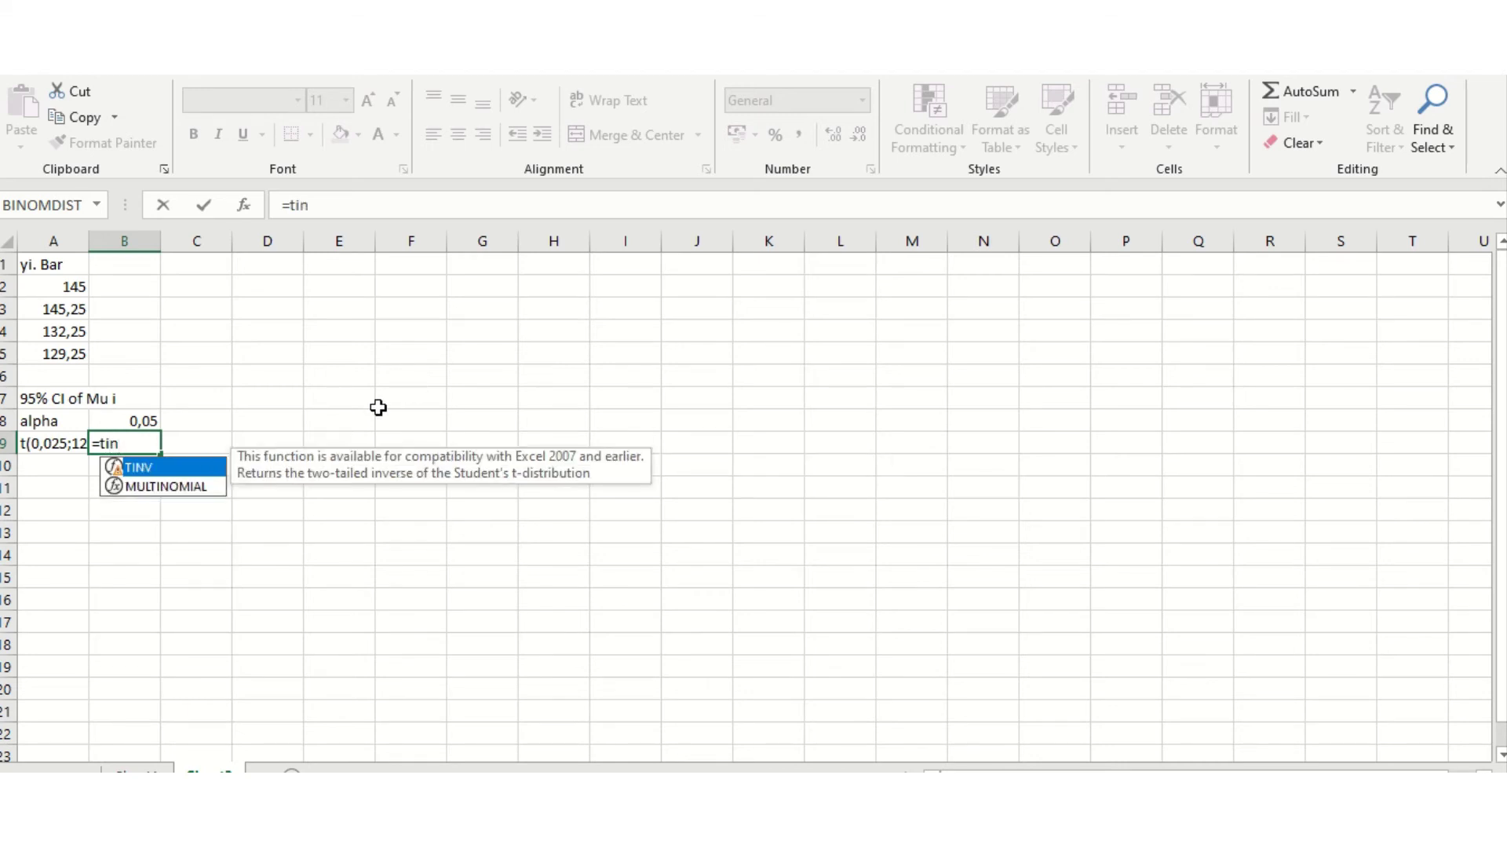
key("BackSpace")
key("BackSpace")
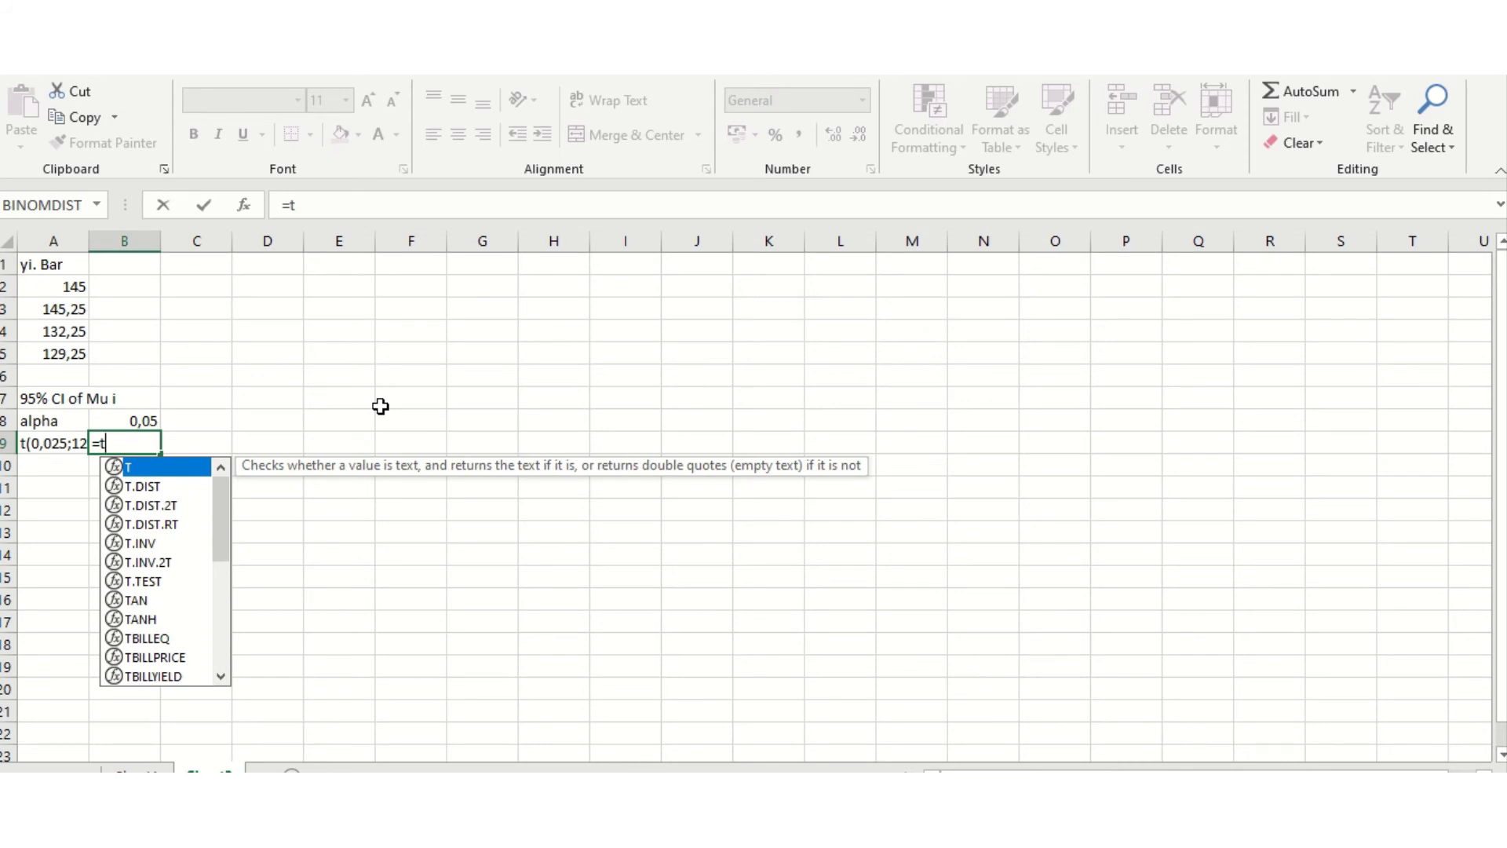
left_click(155, 510)
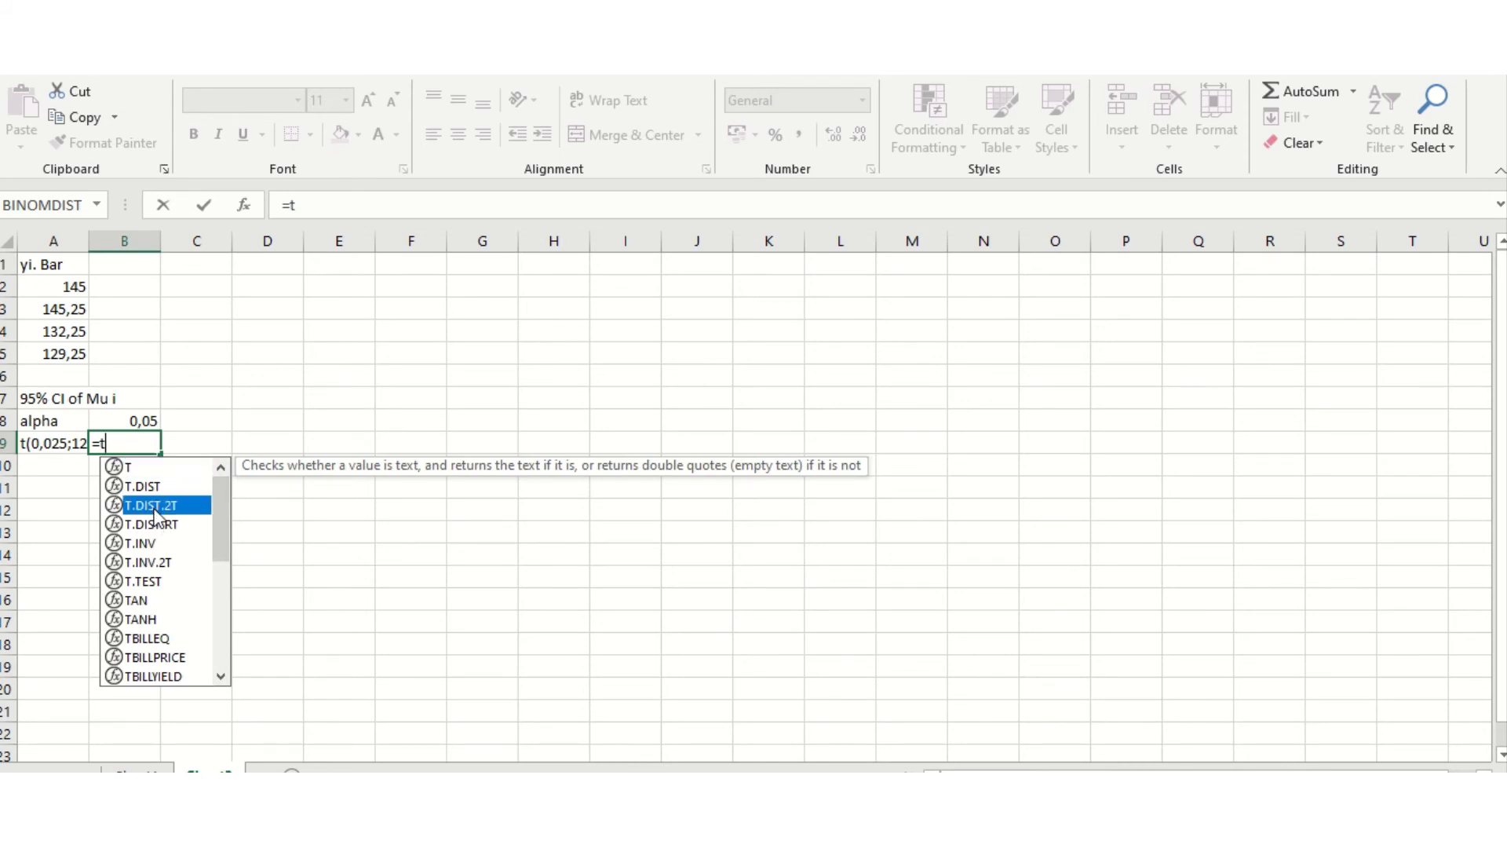
double_click(155, 508)
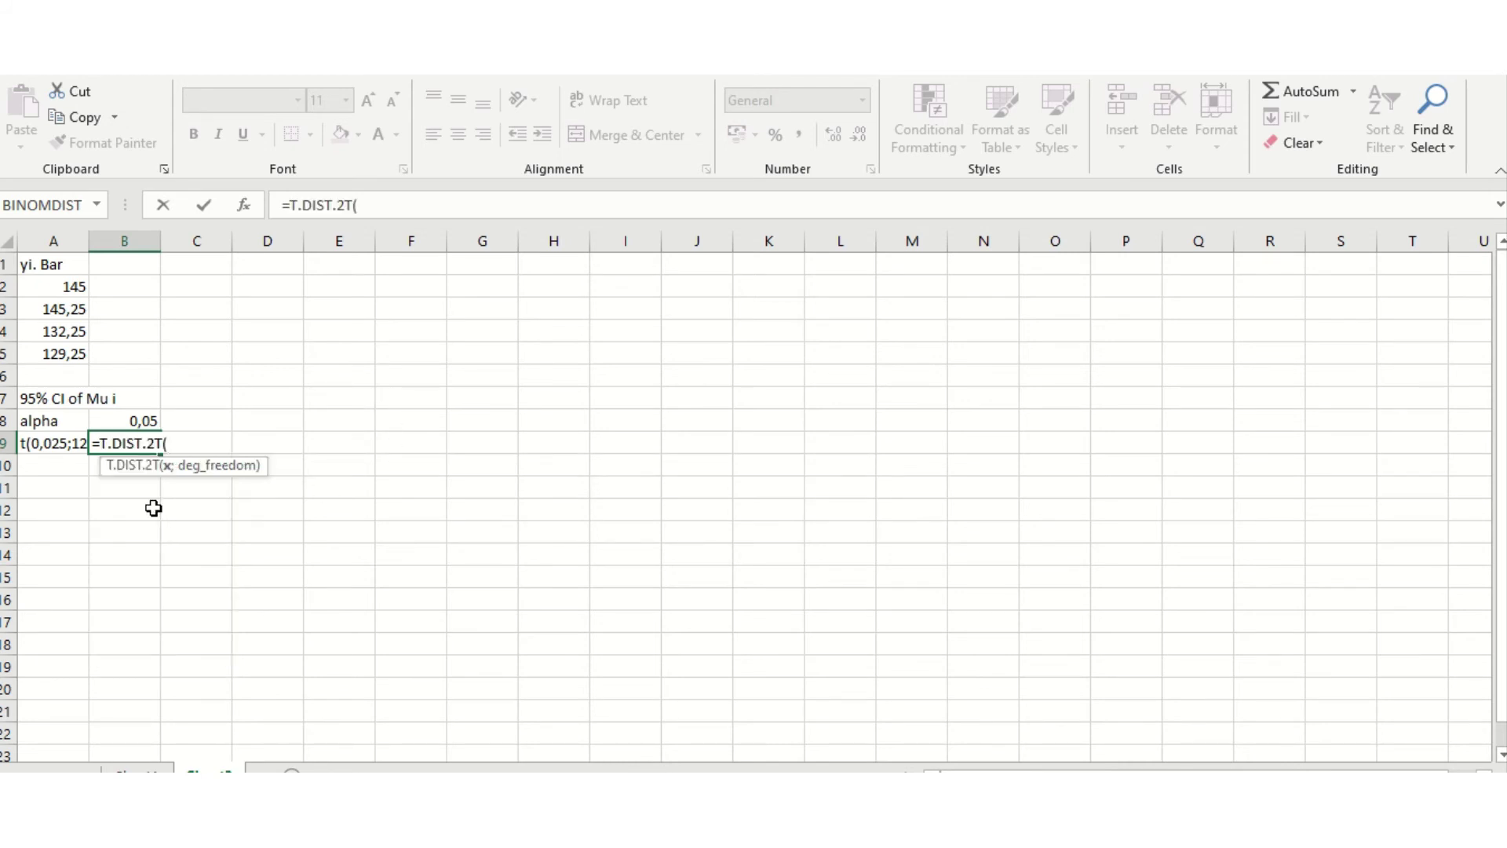
key("BackSpace")
key("BackSpace")
key("BackSpace")
key("BackSpace")
key("BackSpace")
key("BackSpace")
key("BackSpace")
key("BackSpace")
key("BackSpace")
key("BackSpace")
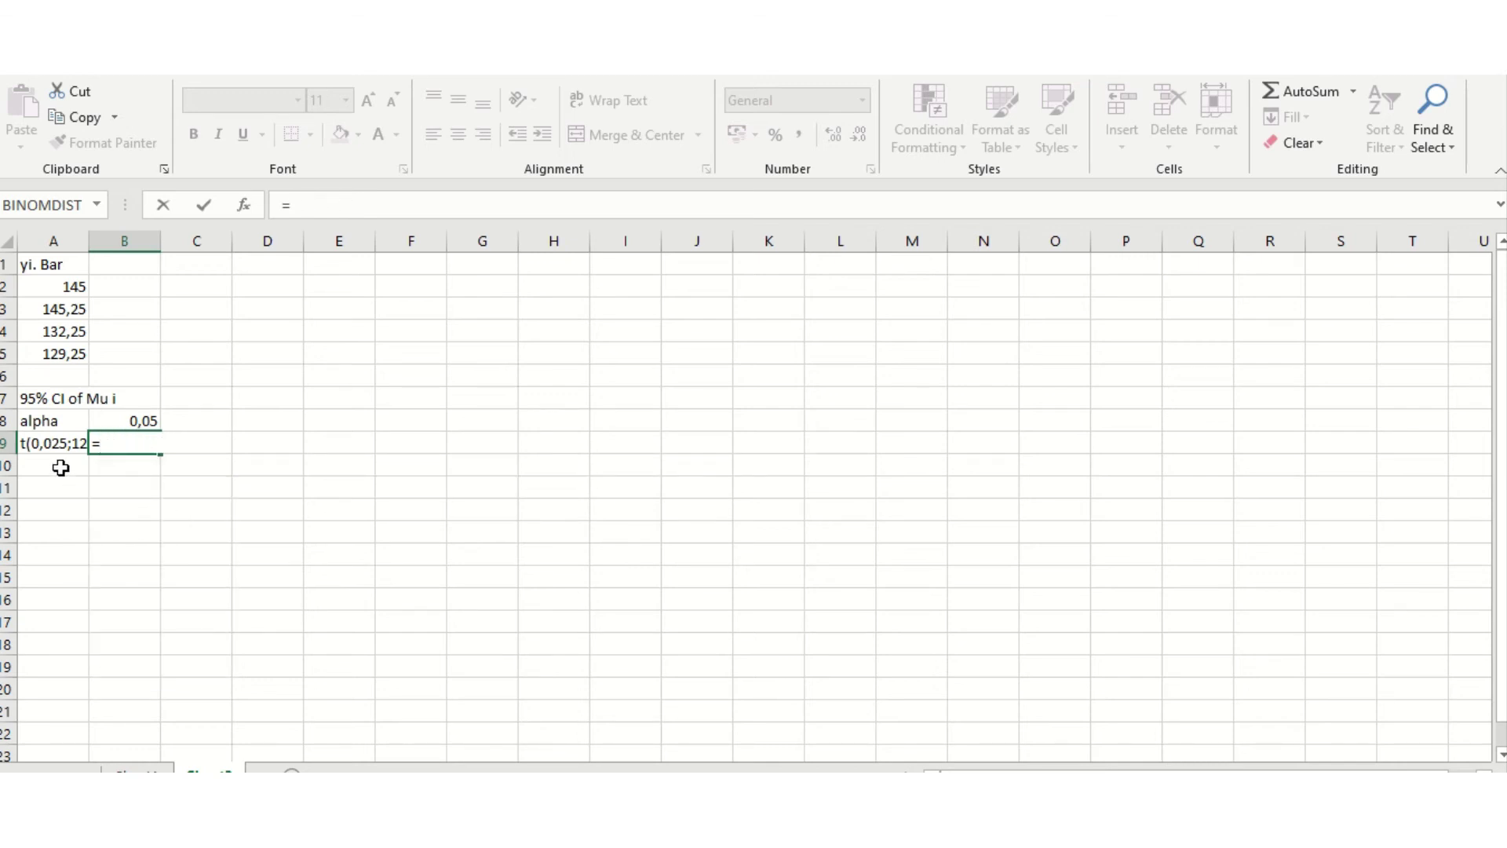
Complete the critical t value formula in B9 as =TINV(B8;12), using alpha and 12 degrees of freedom.
type("t")
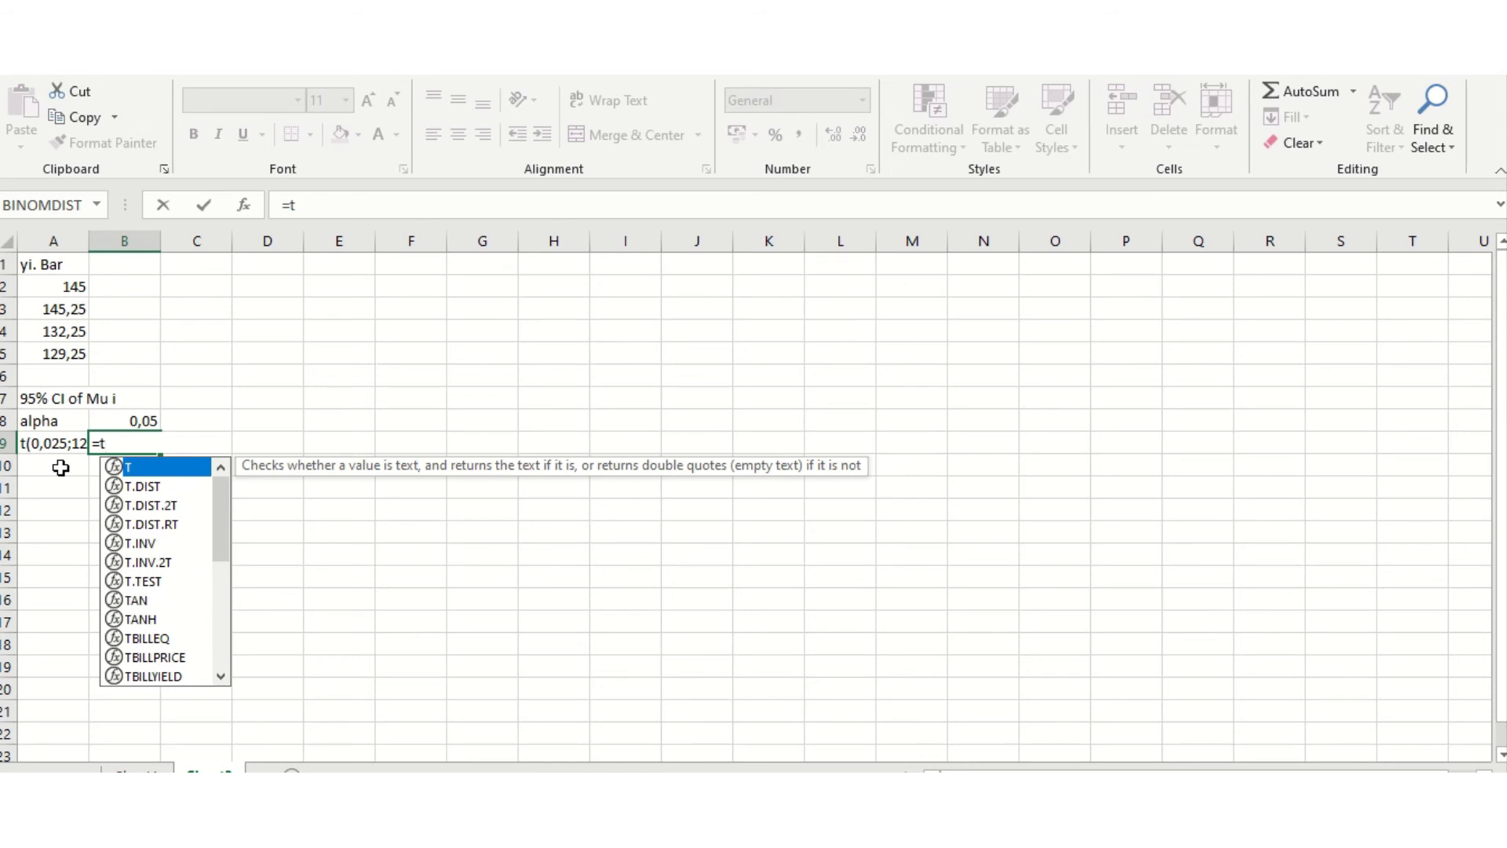
type("in")
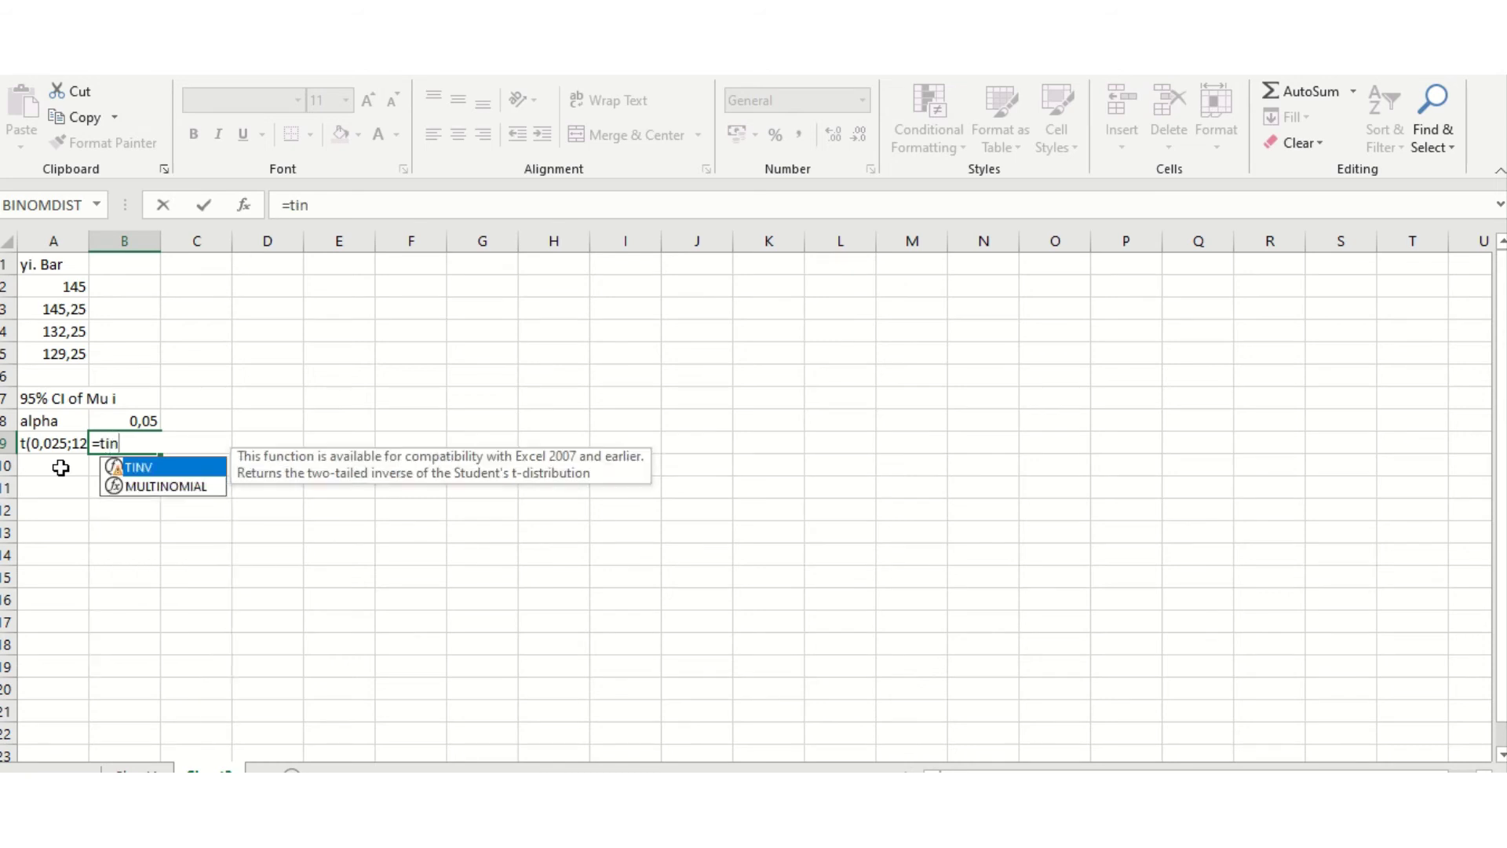
double_click(149, 468)
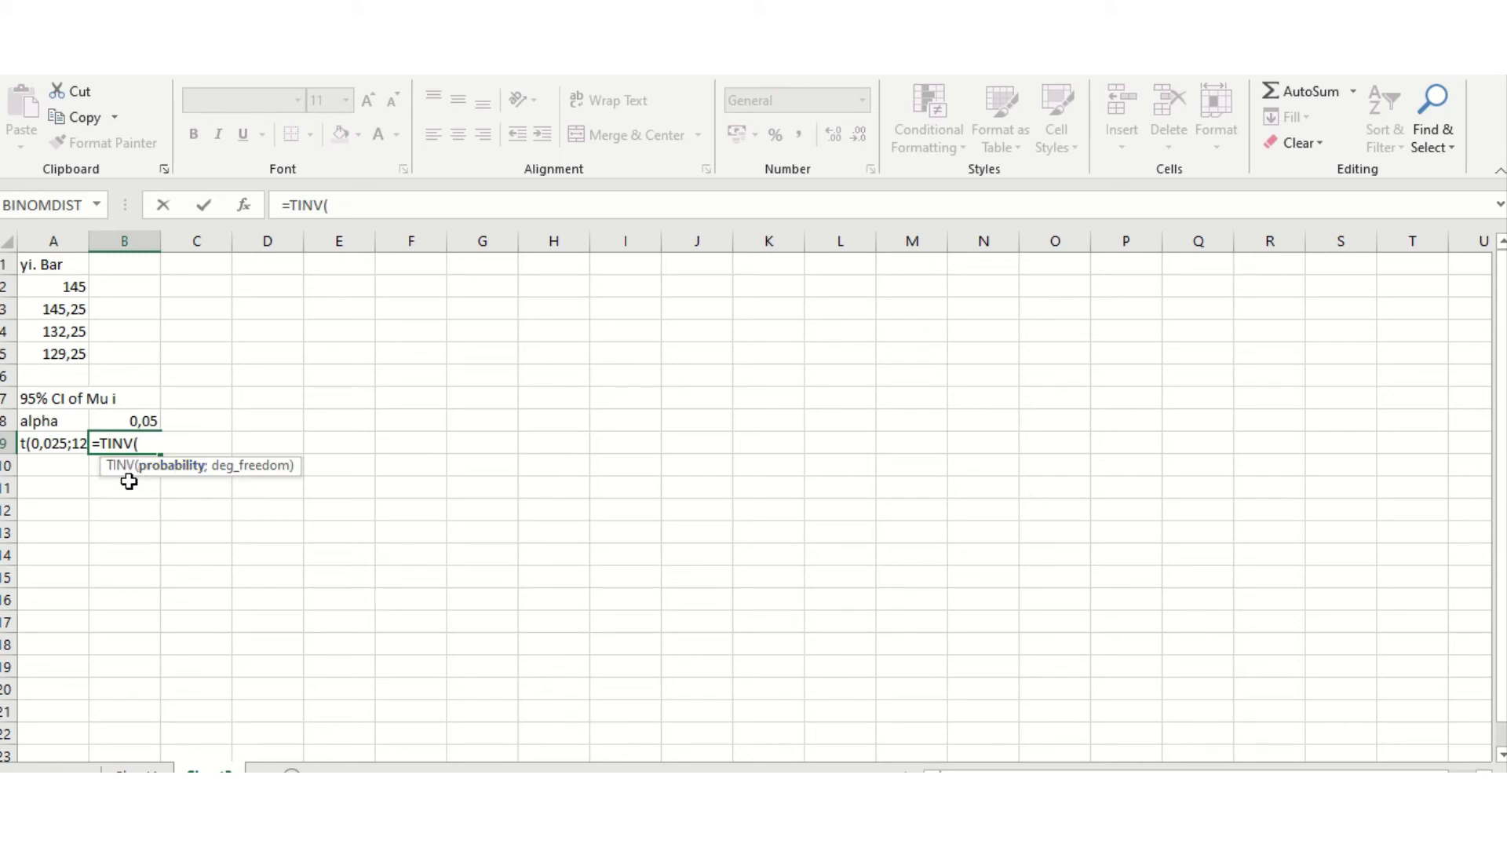
left_click(128, 422)
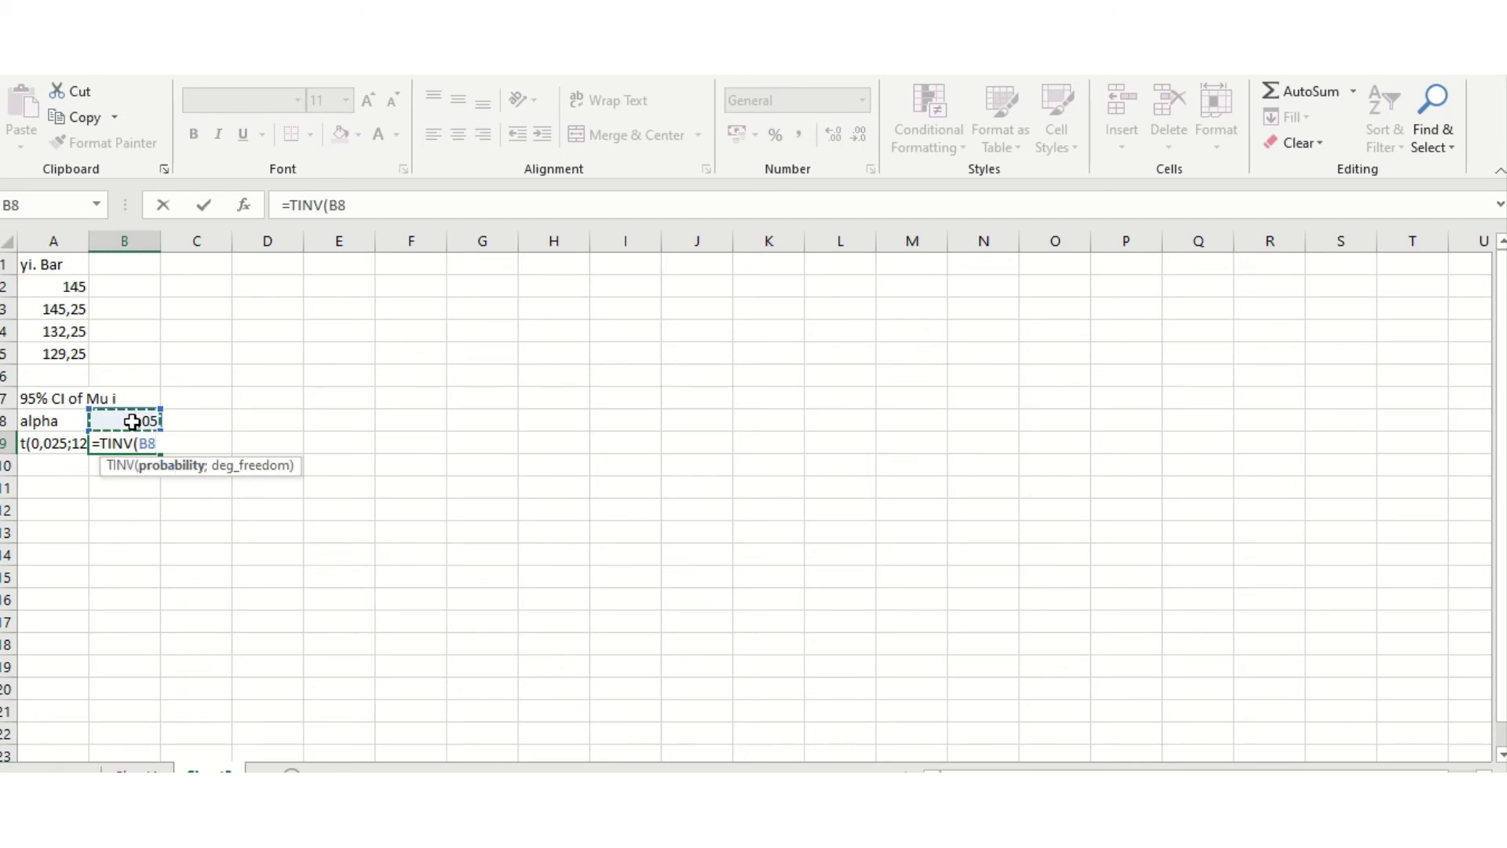
type(";")
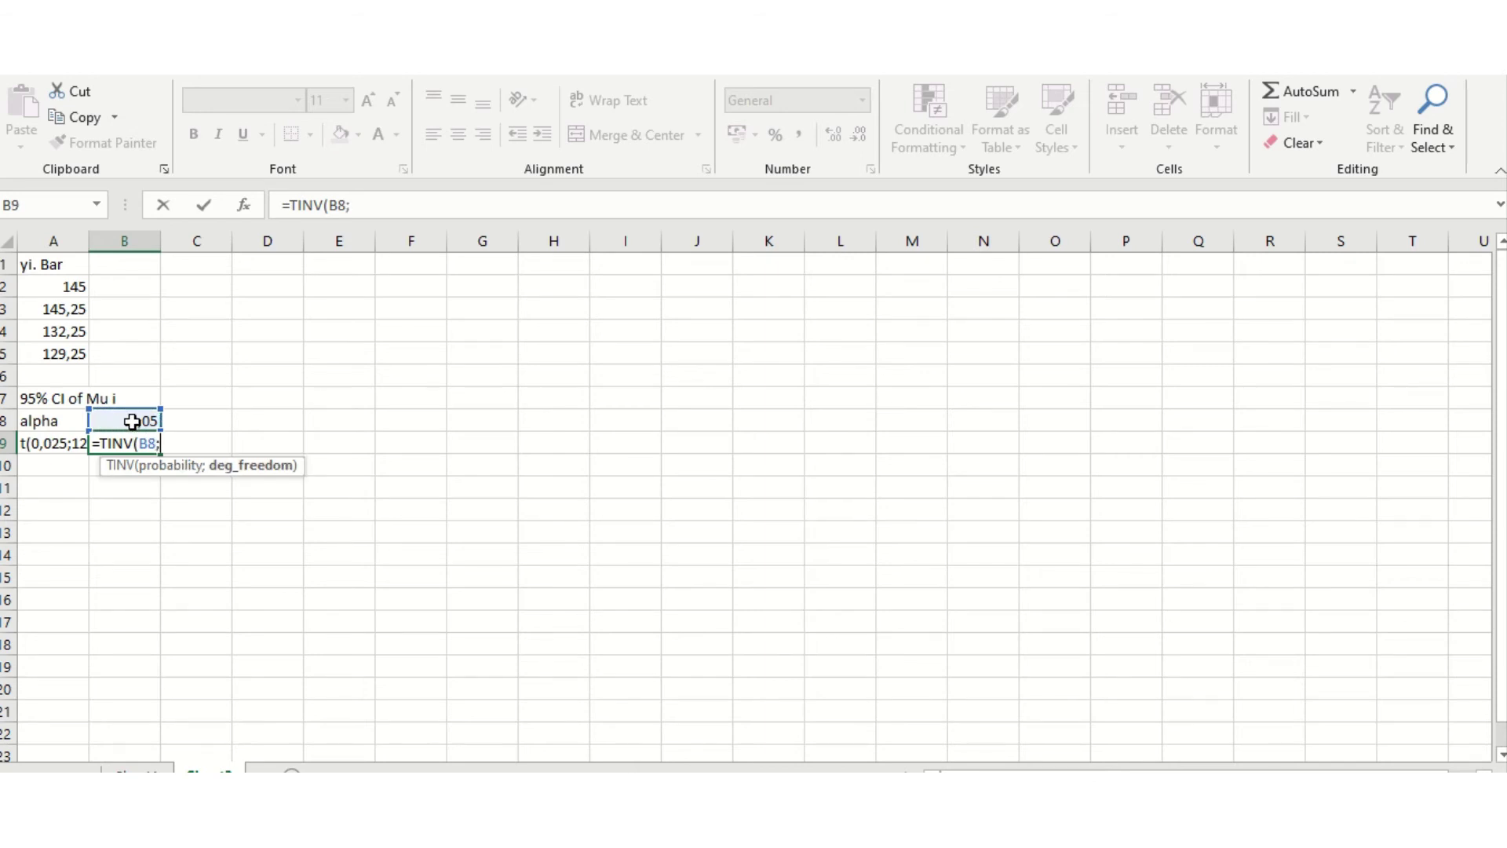
type("12)")
key("Return")
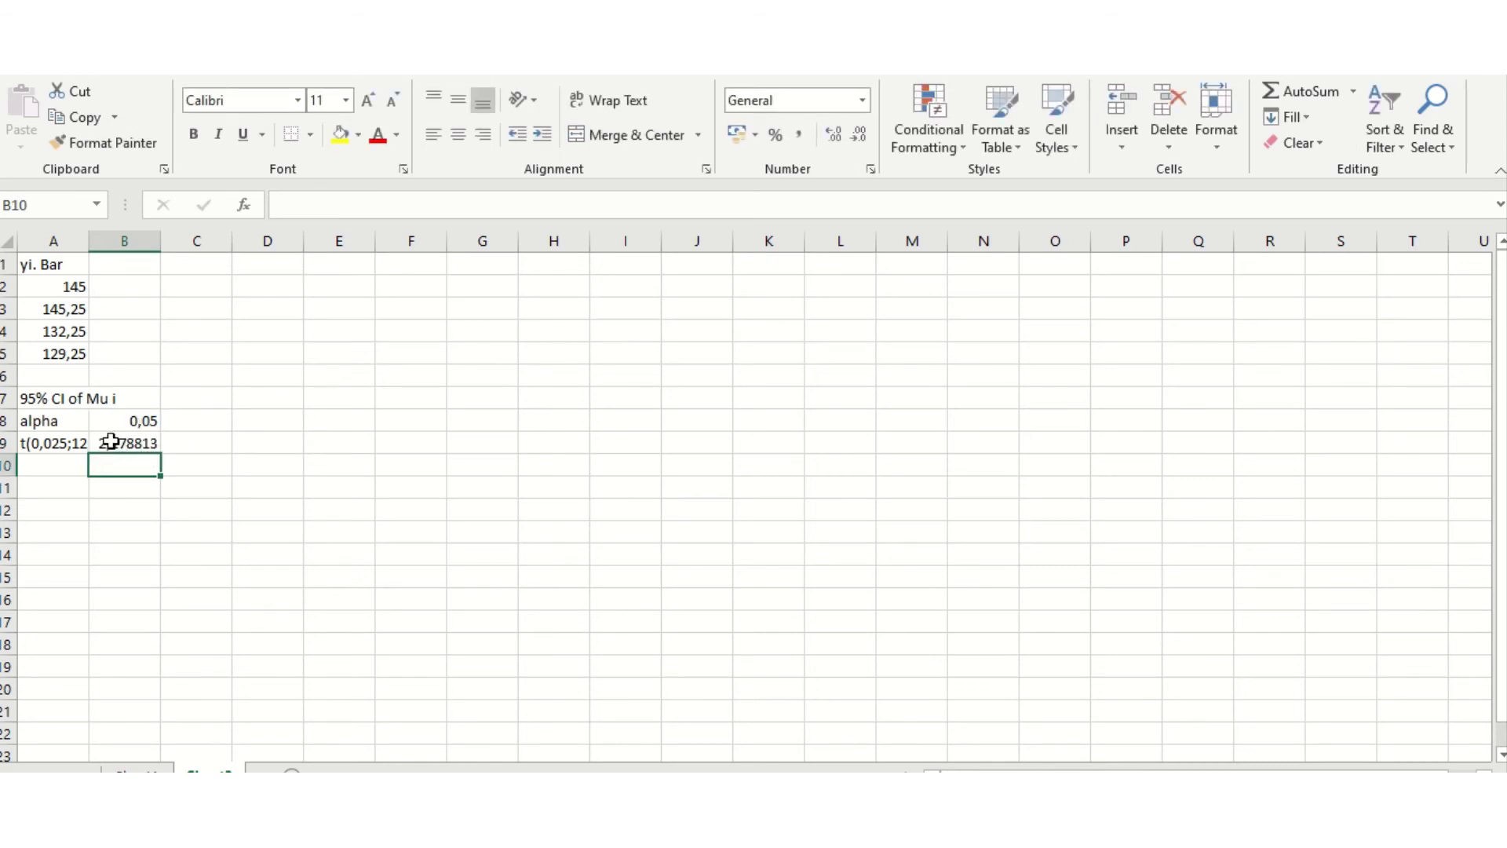
left_click(110, 442)
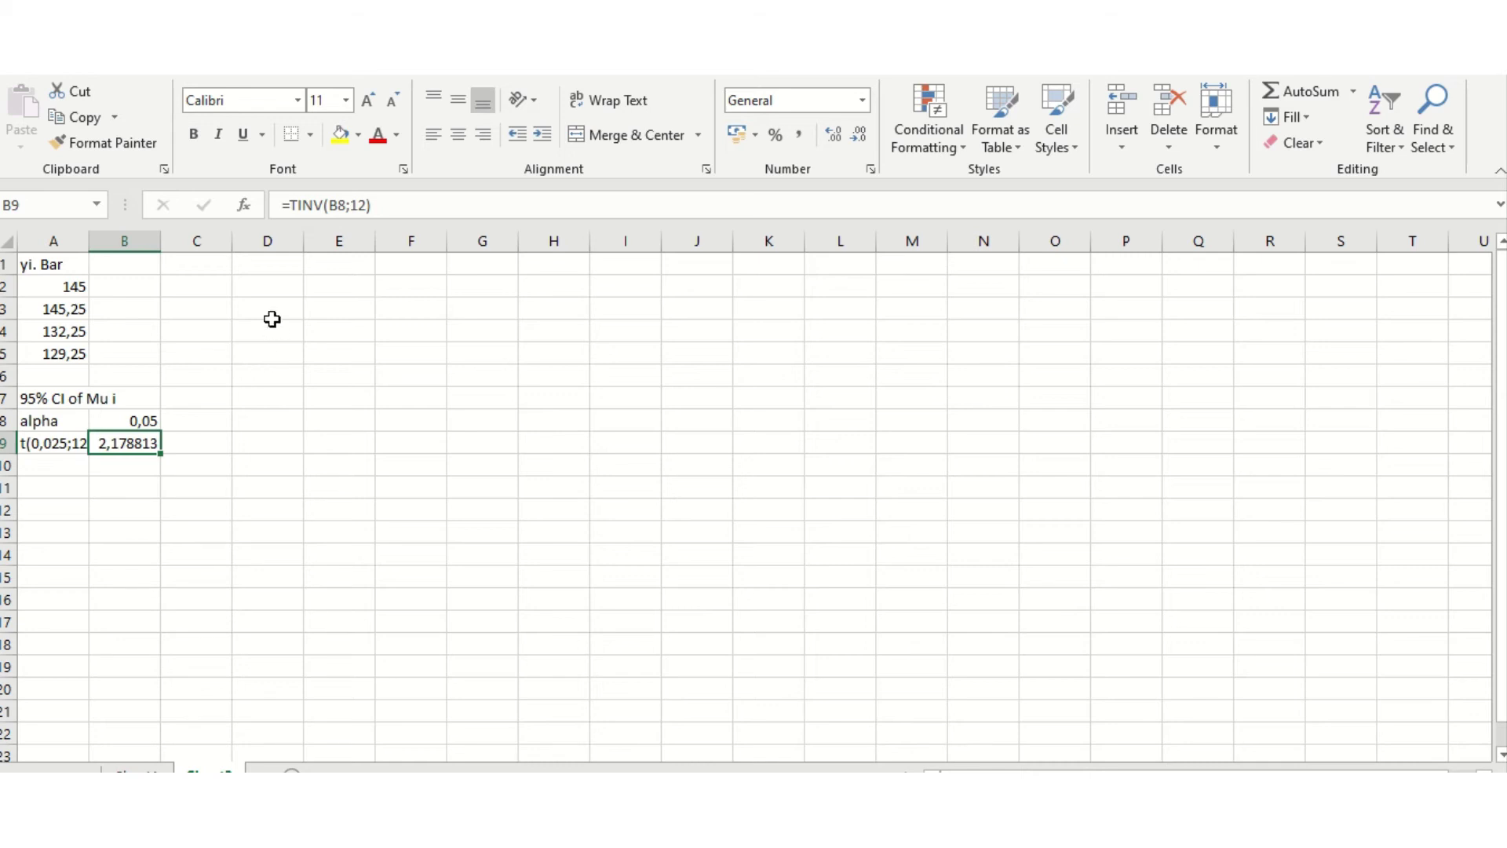
left_click(263, 286)
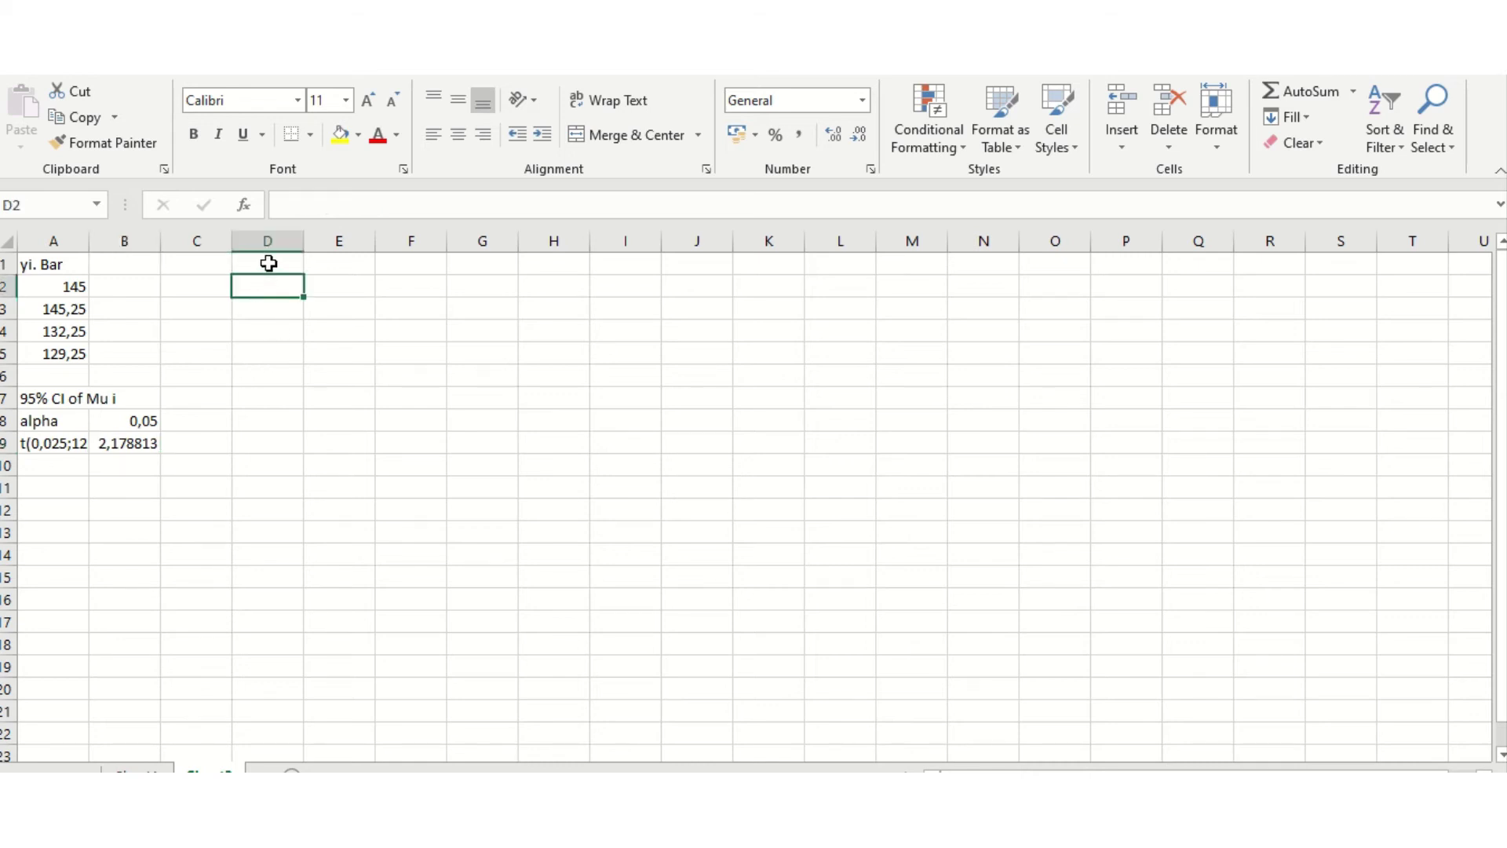
Enter the headings "Lower Bound" in D1 and "Upper Bound" in E1, and fit both column widths to the text.
left_click(269, 264)
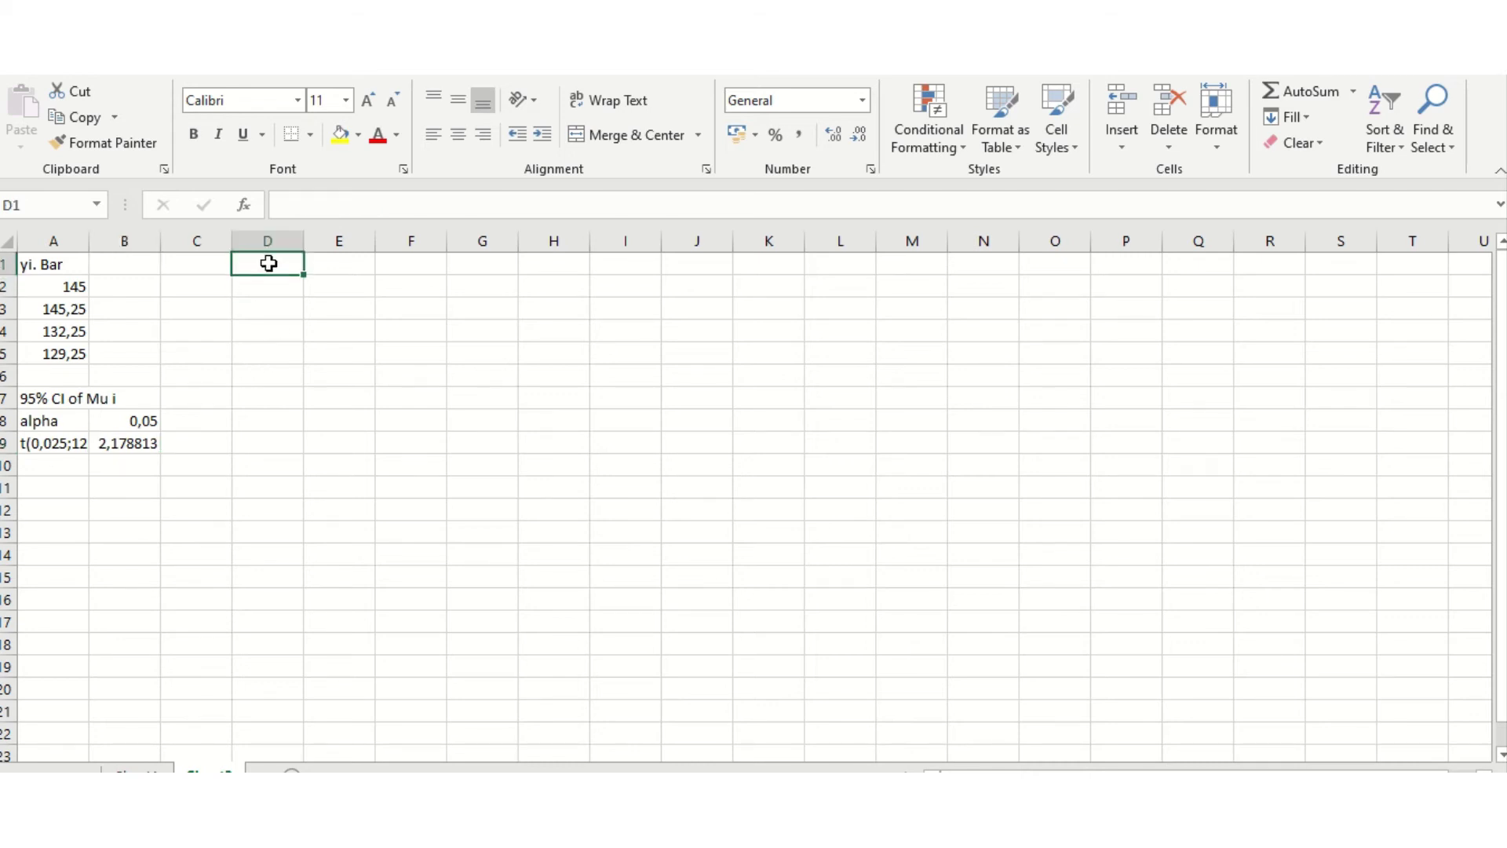
type("Lo")
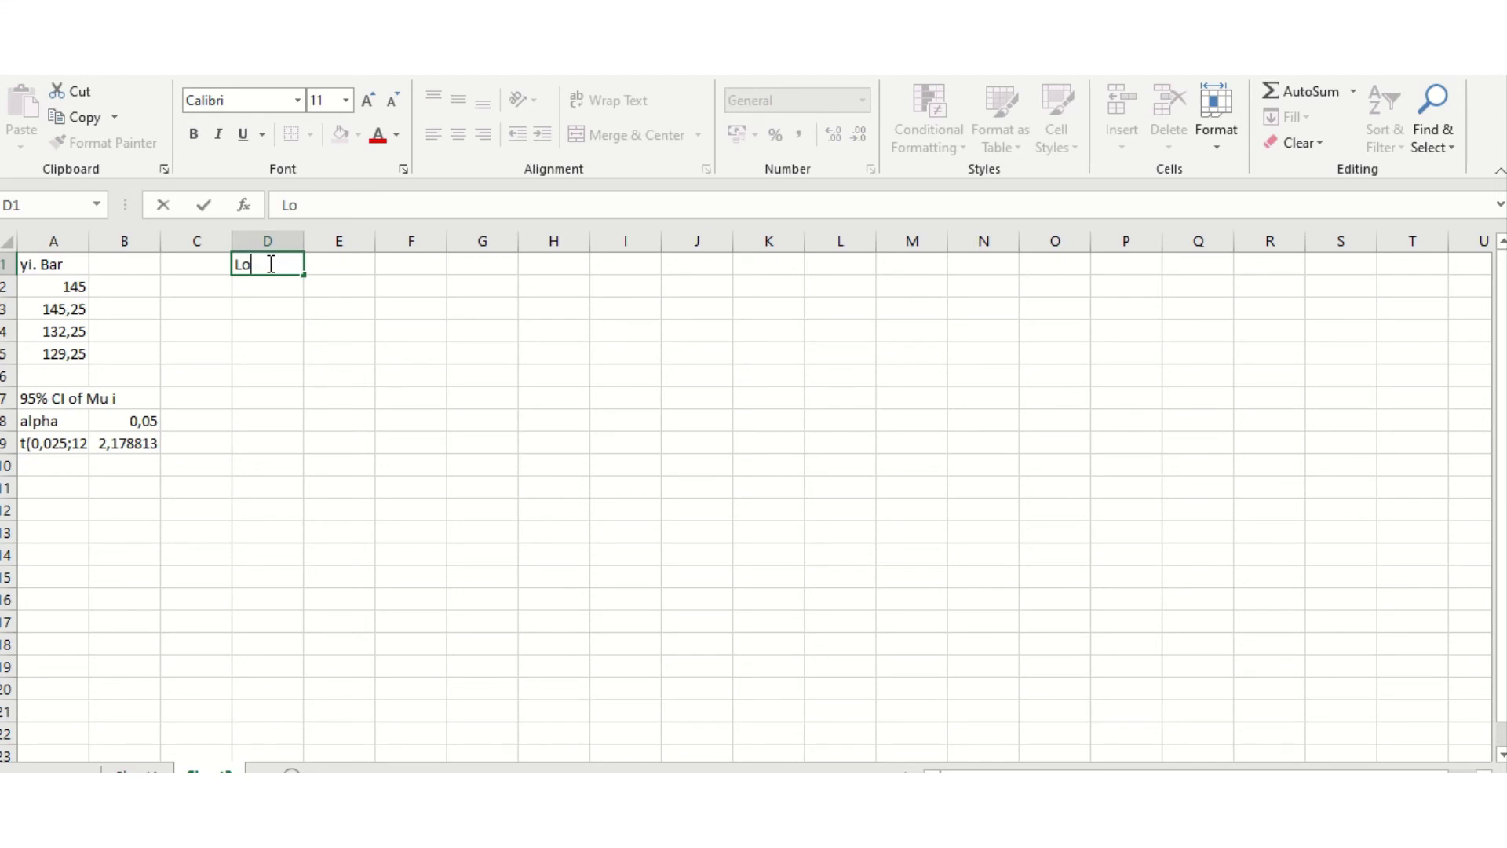
type("wer Bound")
key("Tab")
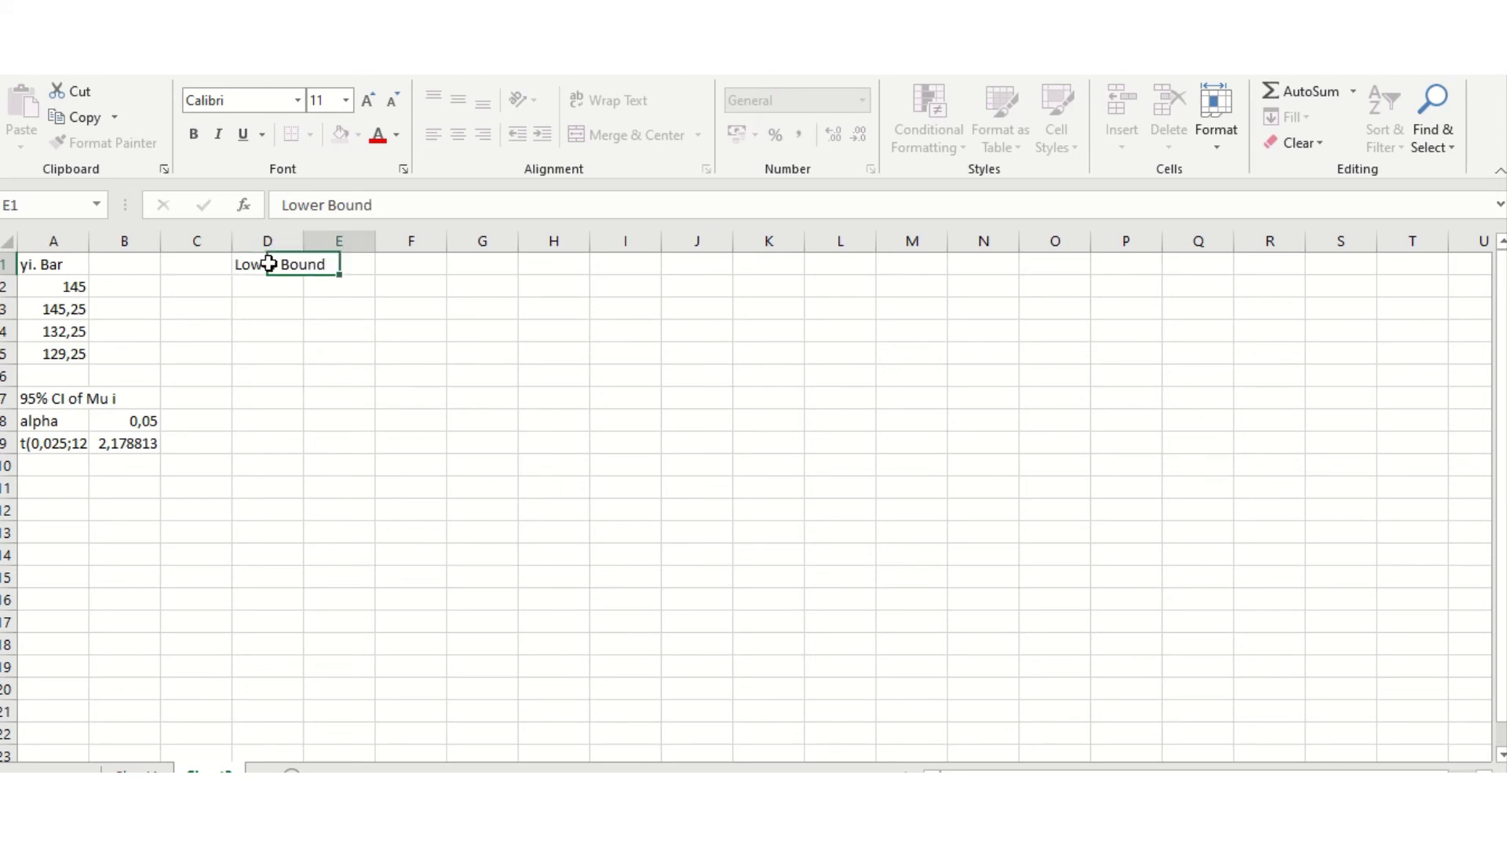
type("Upper")
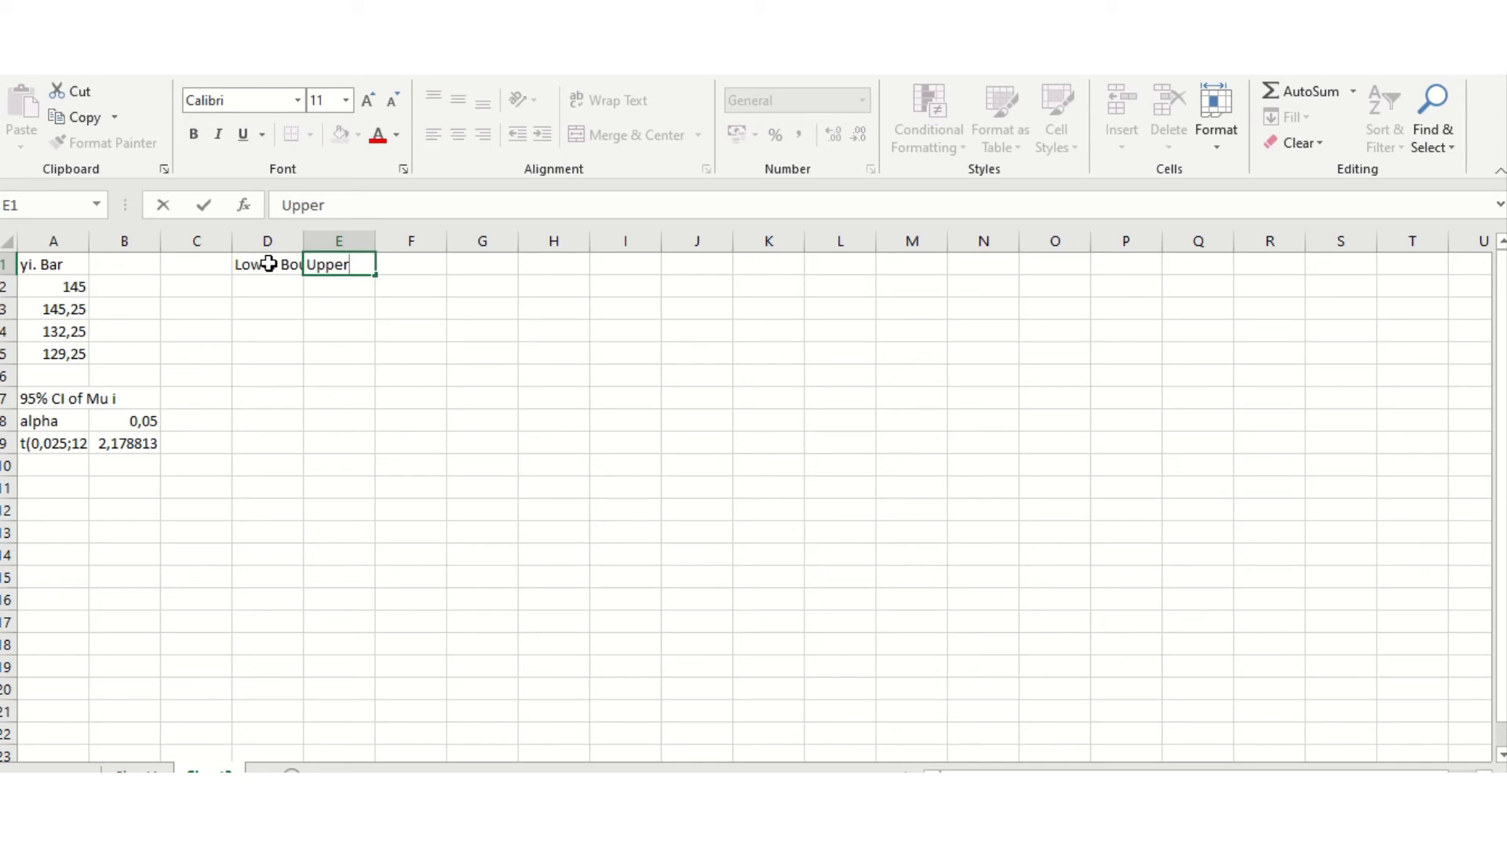
type(" Bound")
key("Return")
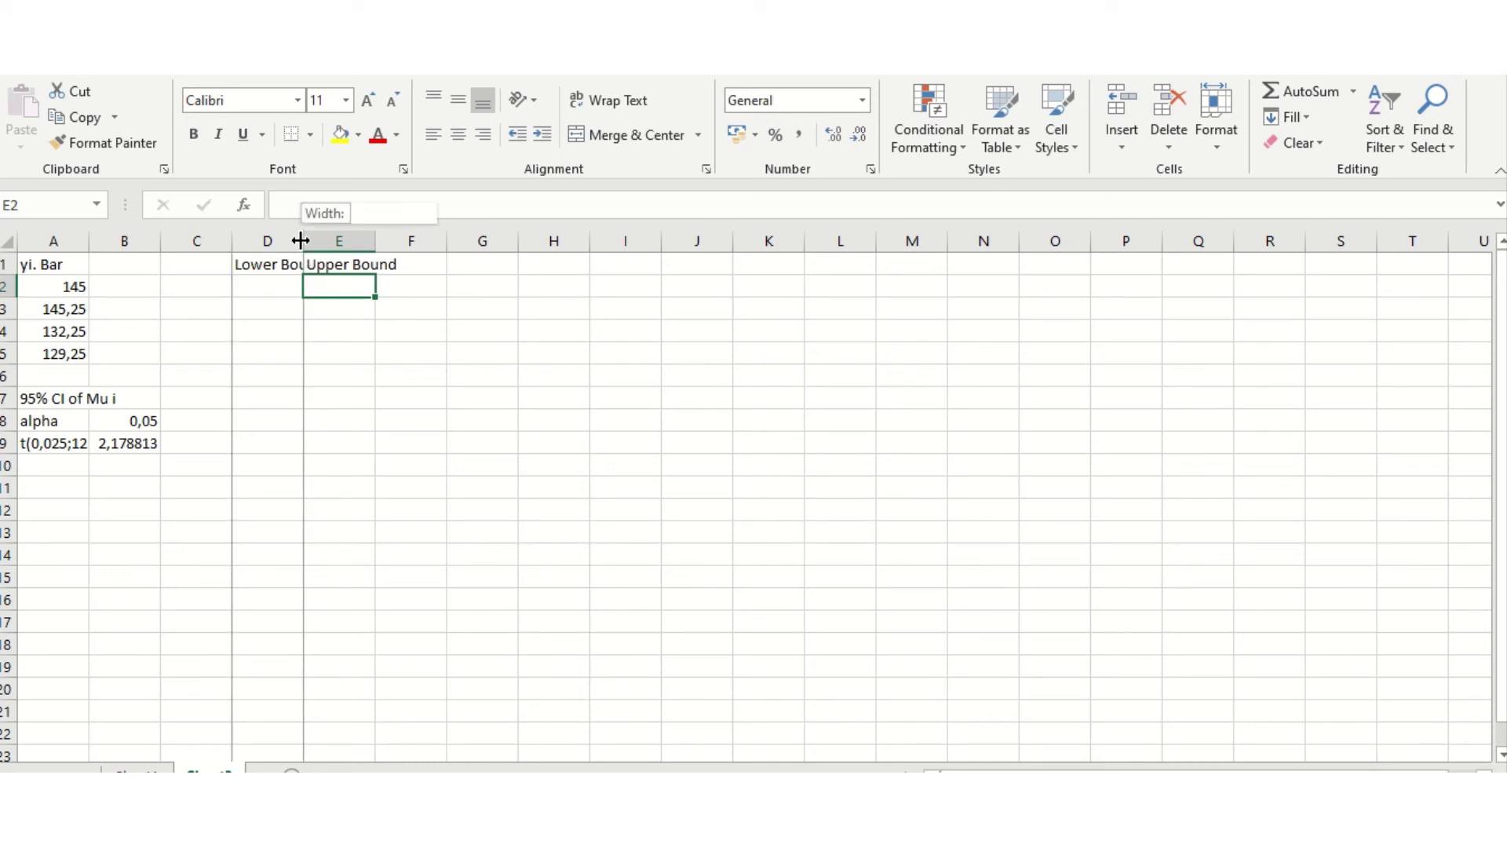
double_click(303, 241)
double_click(404, 241)
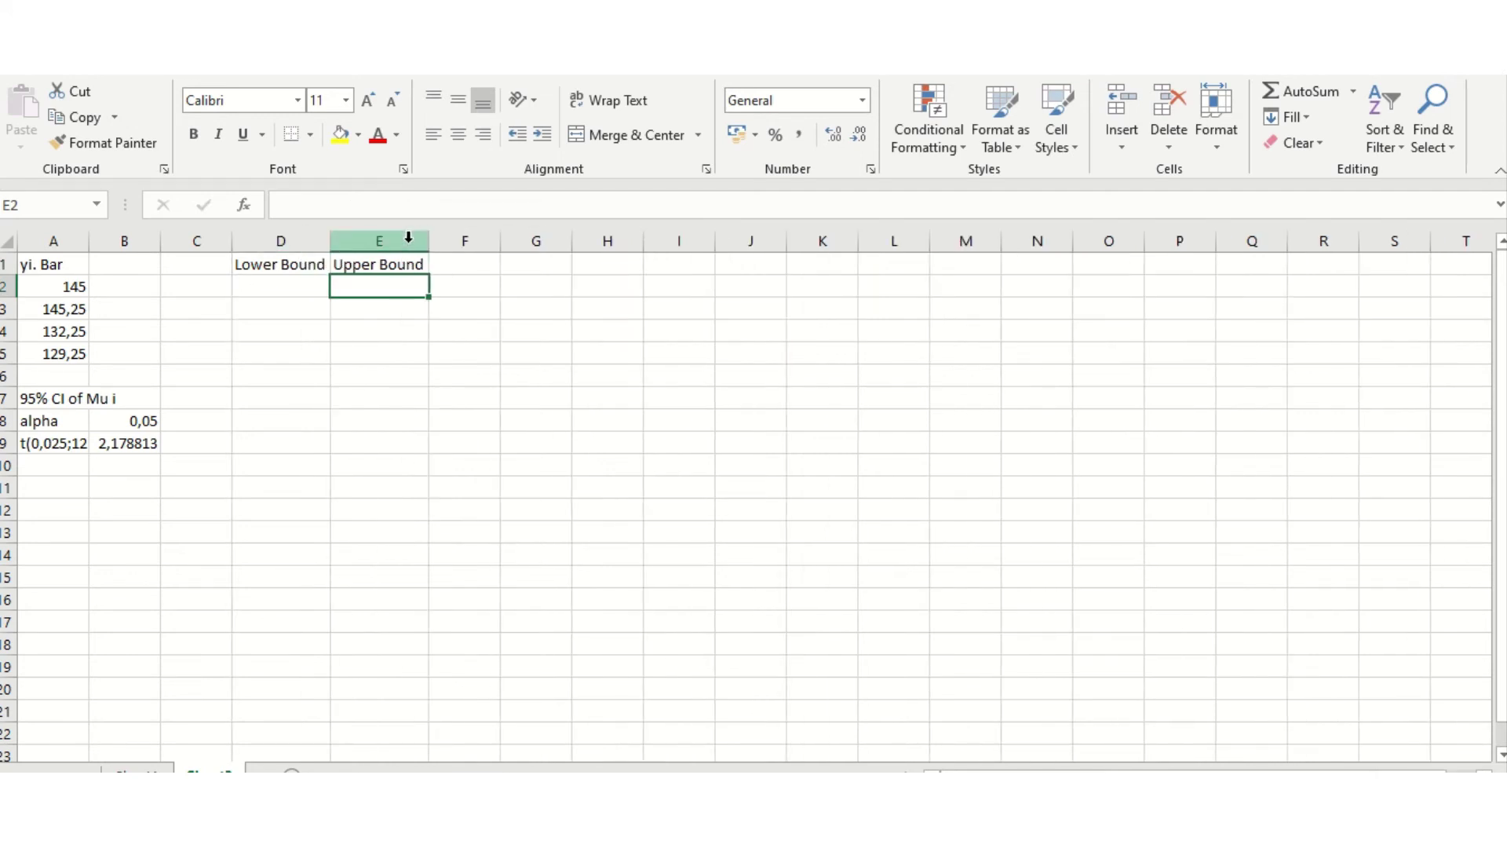
left_click(299, 289)
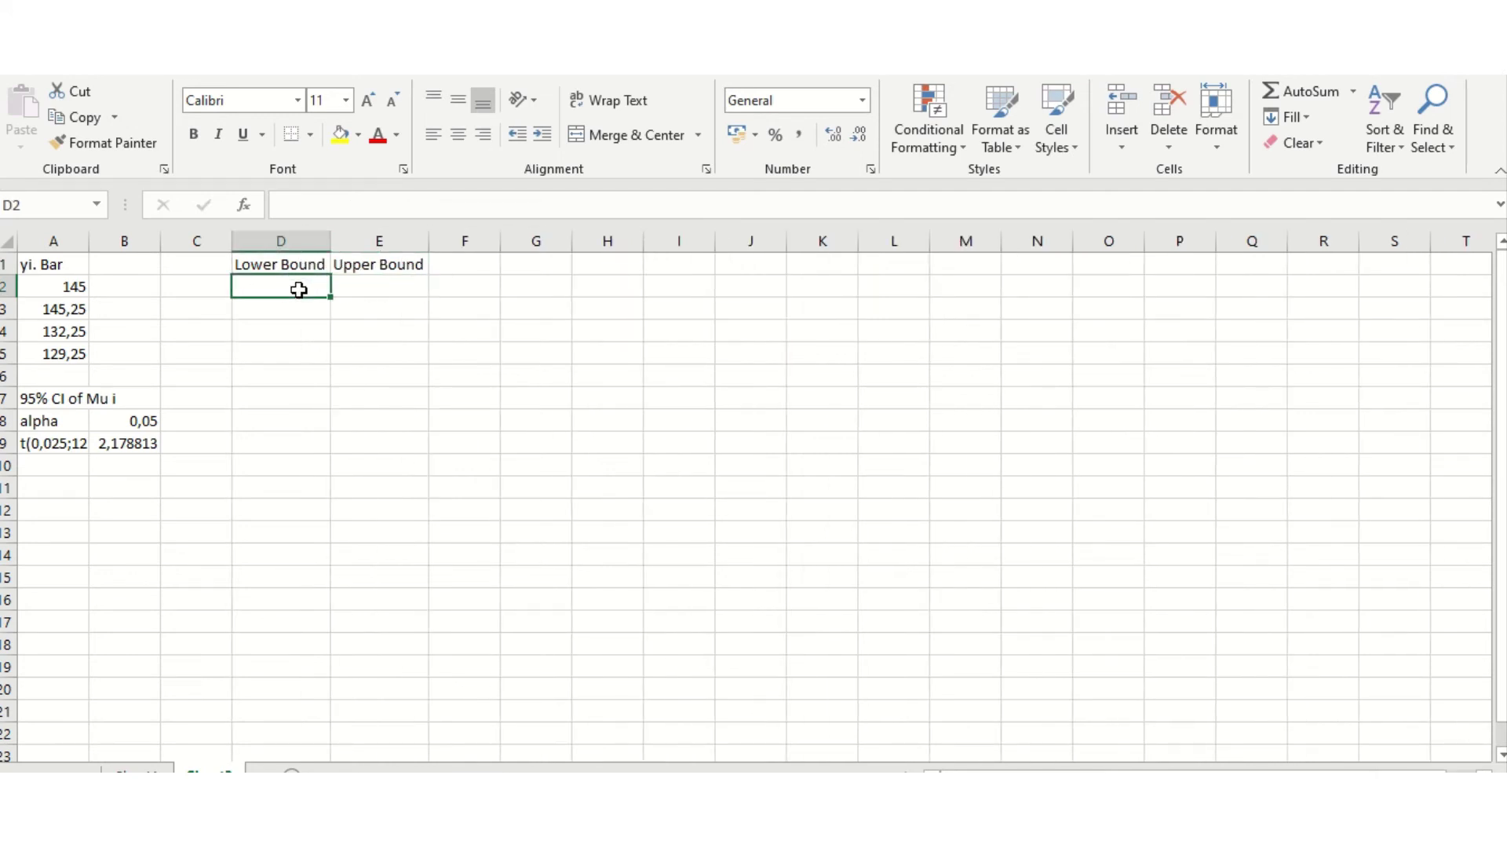
type("=")
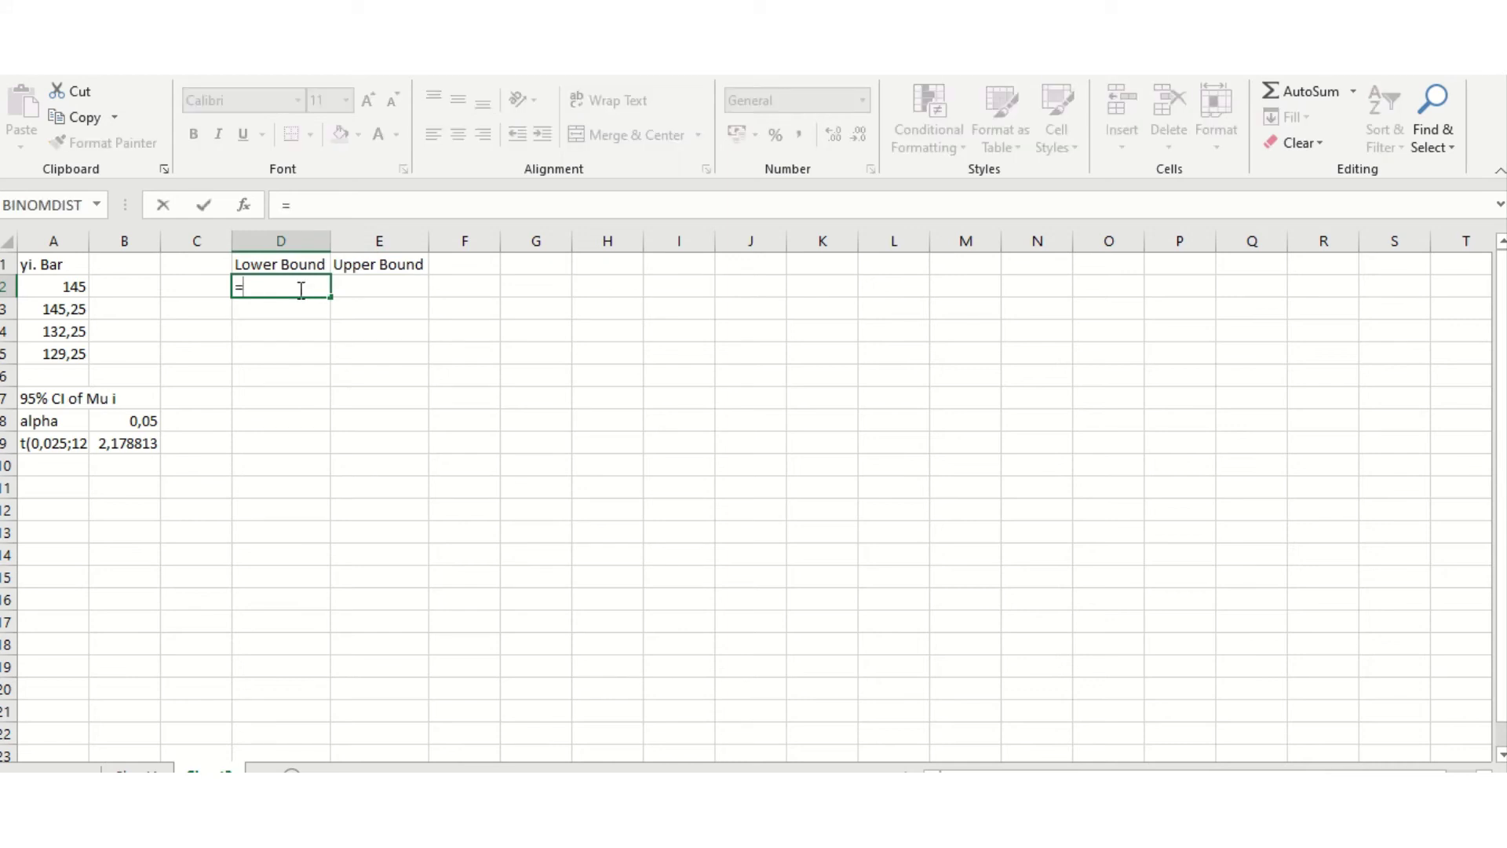
left_click(40, 288)
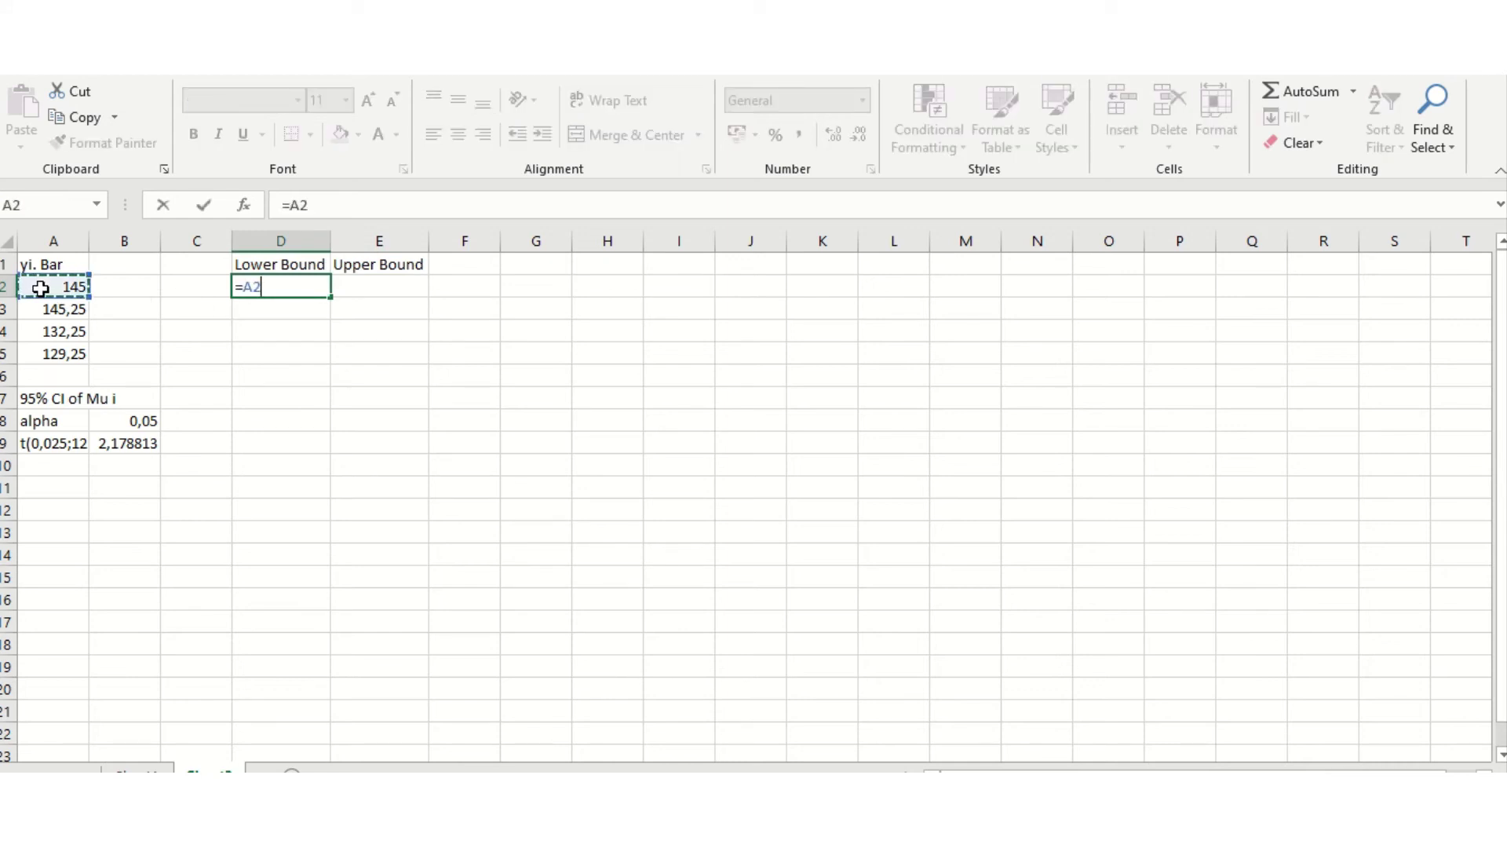
type("-")
key("BackSpace")
key("BackSpace")
key("BackSpace")
key("BackSpace")
type("\\")
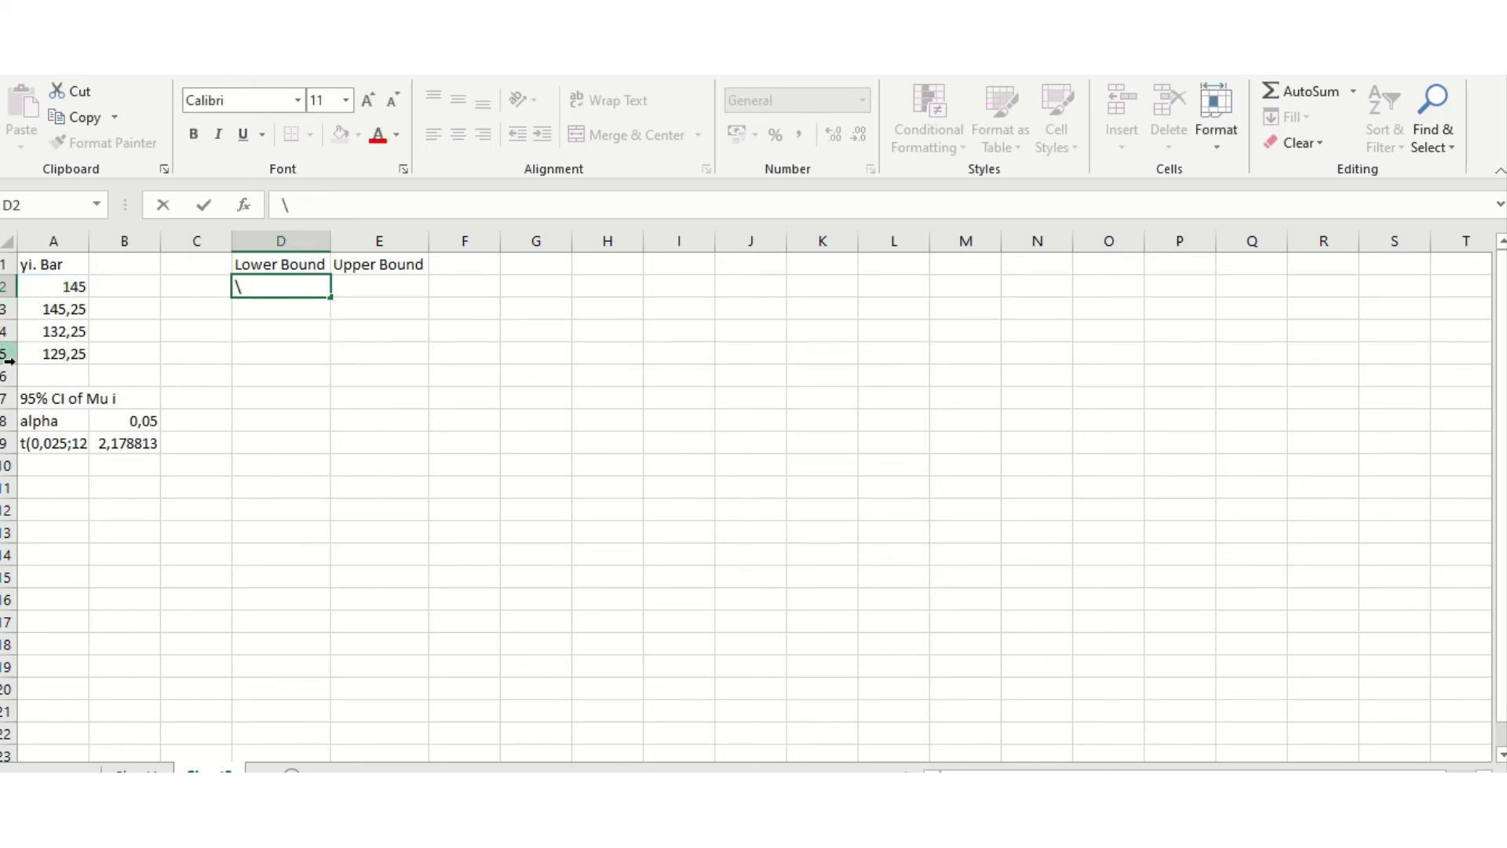
key("BackSpace")
key("Return")
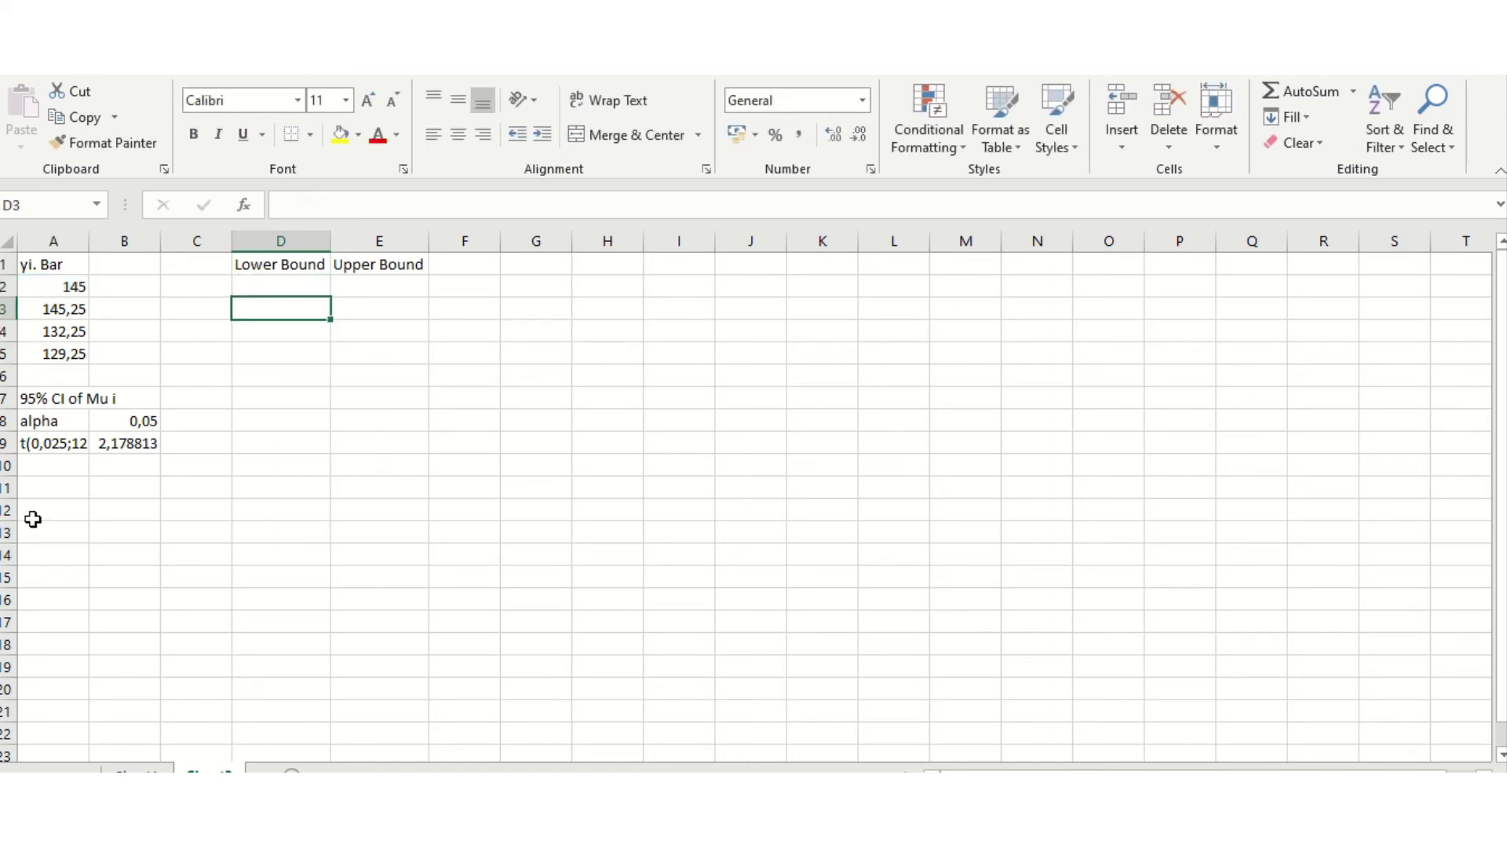
Label cell A10 "s", below the critical t value label.
left_click(39, 463)
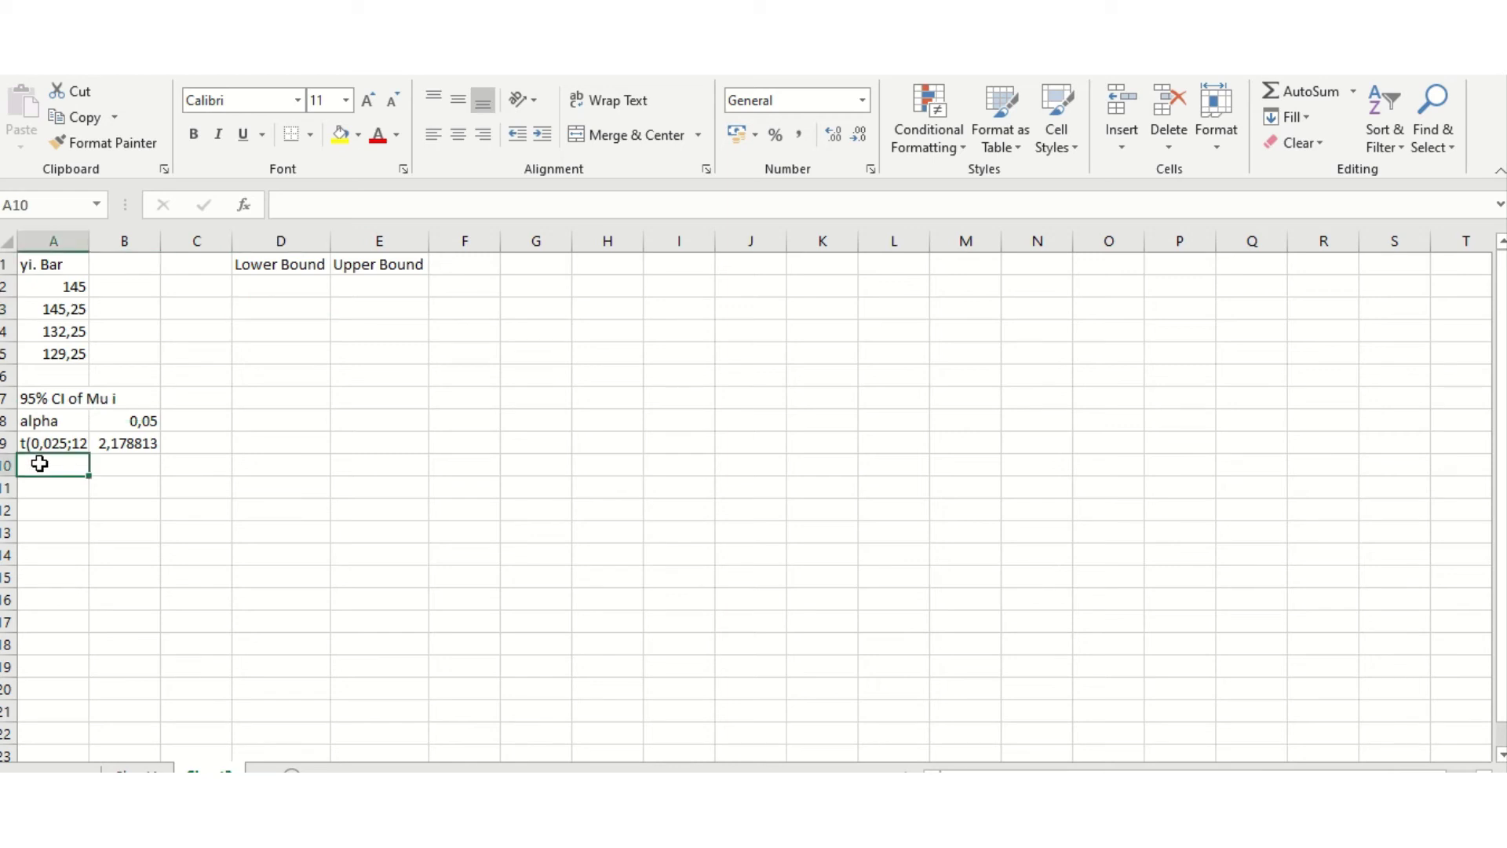
type("s")
key("Return")
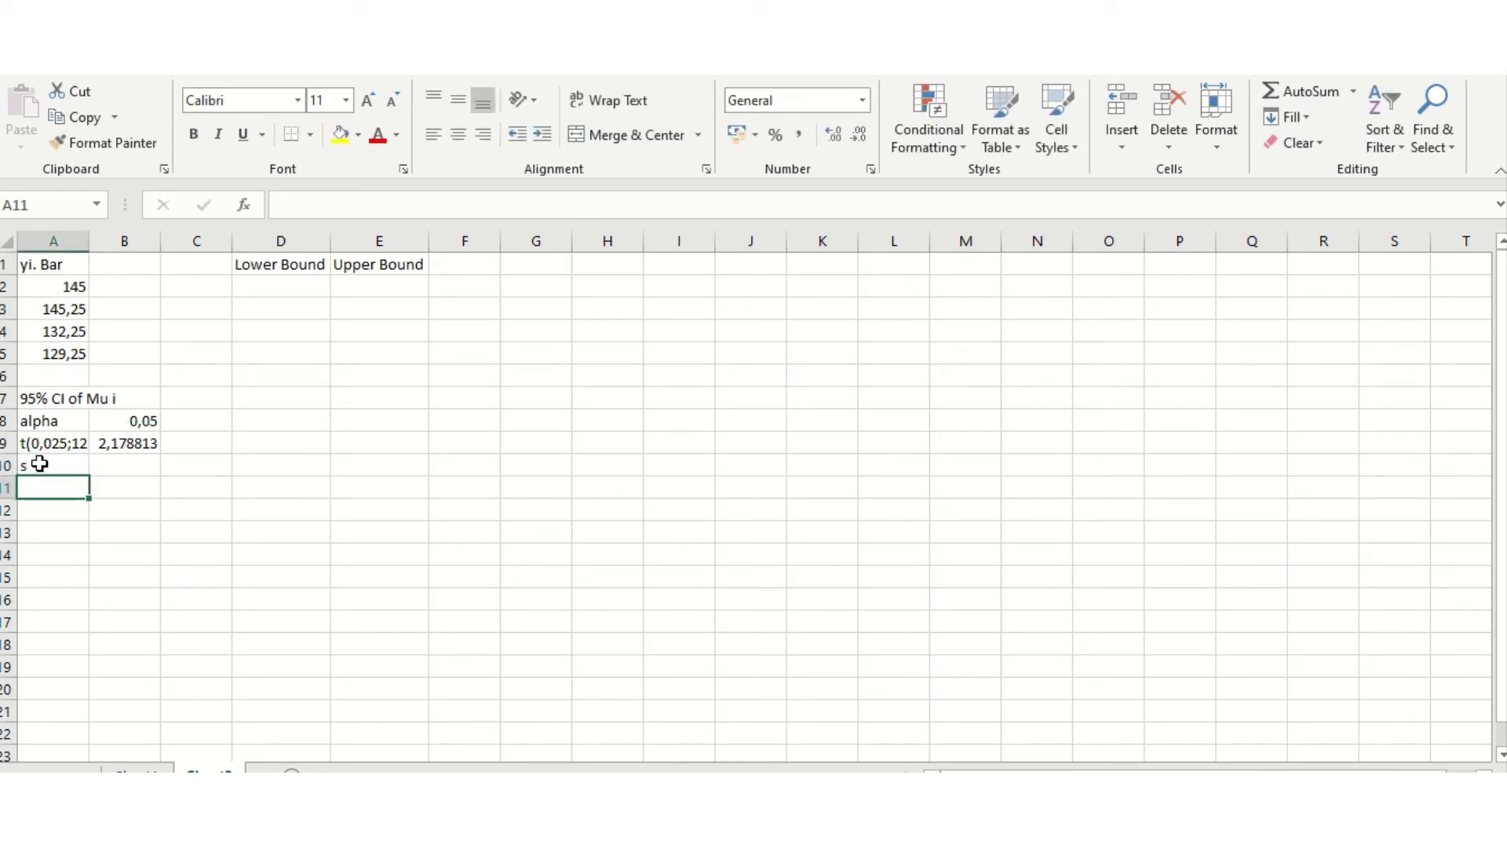
Calculate s in B10 as the square root of the error mean square, using =SQRT(Sheet1!J24).
key("Up")
key("Right")
type("sqr")
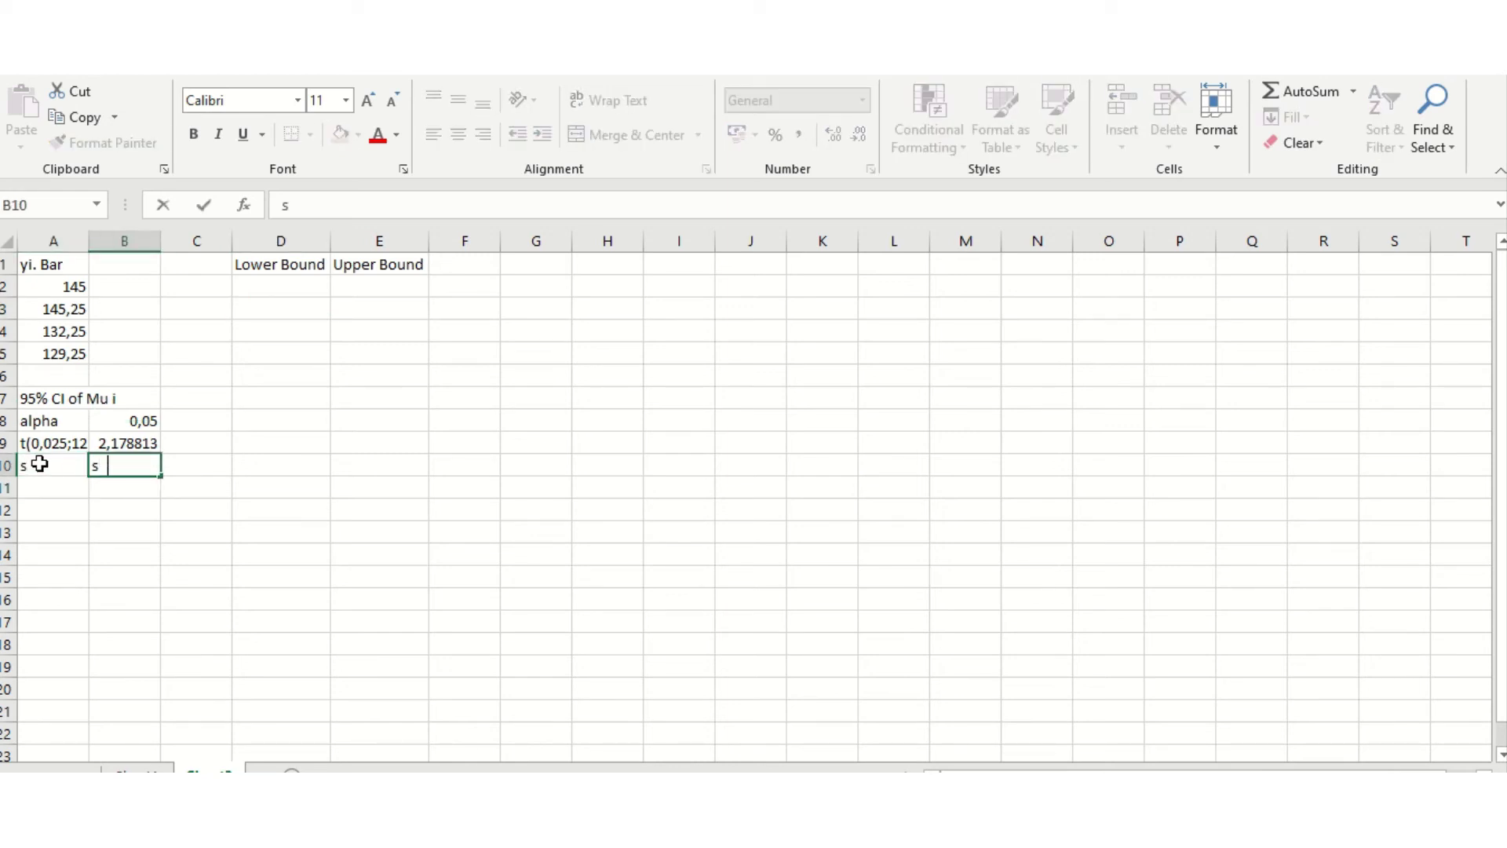
key("BackSpace")
key("BackSpace")
key("BackSpace")
type("=sq")
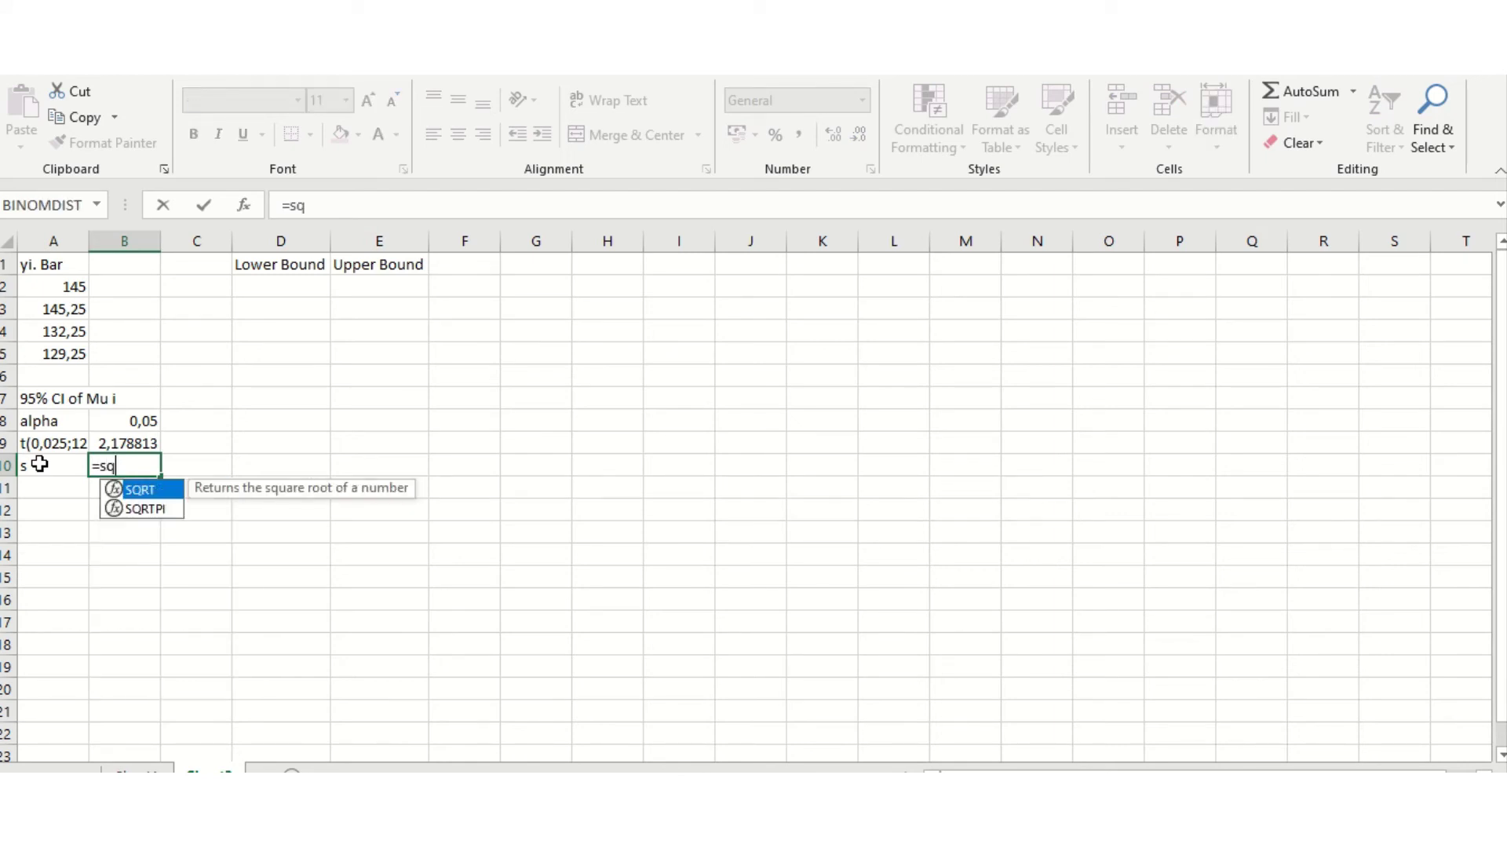
type("rt(")
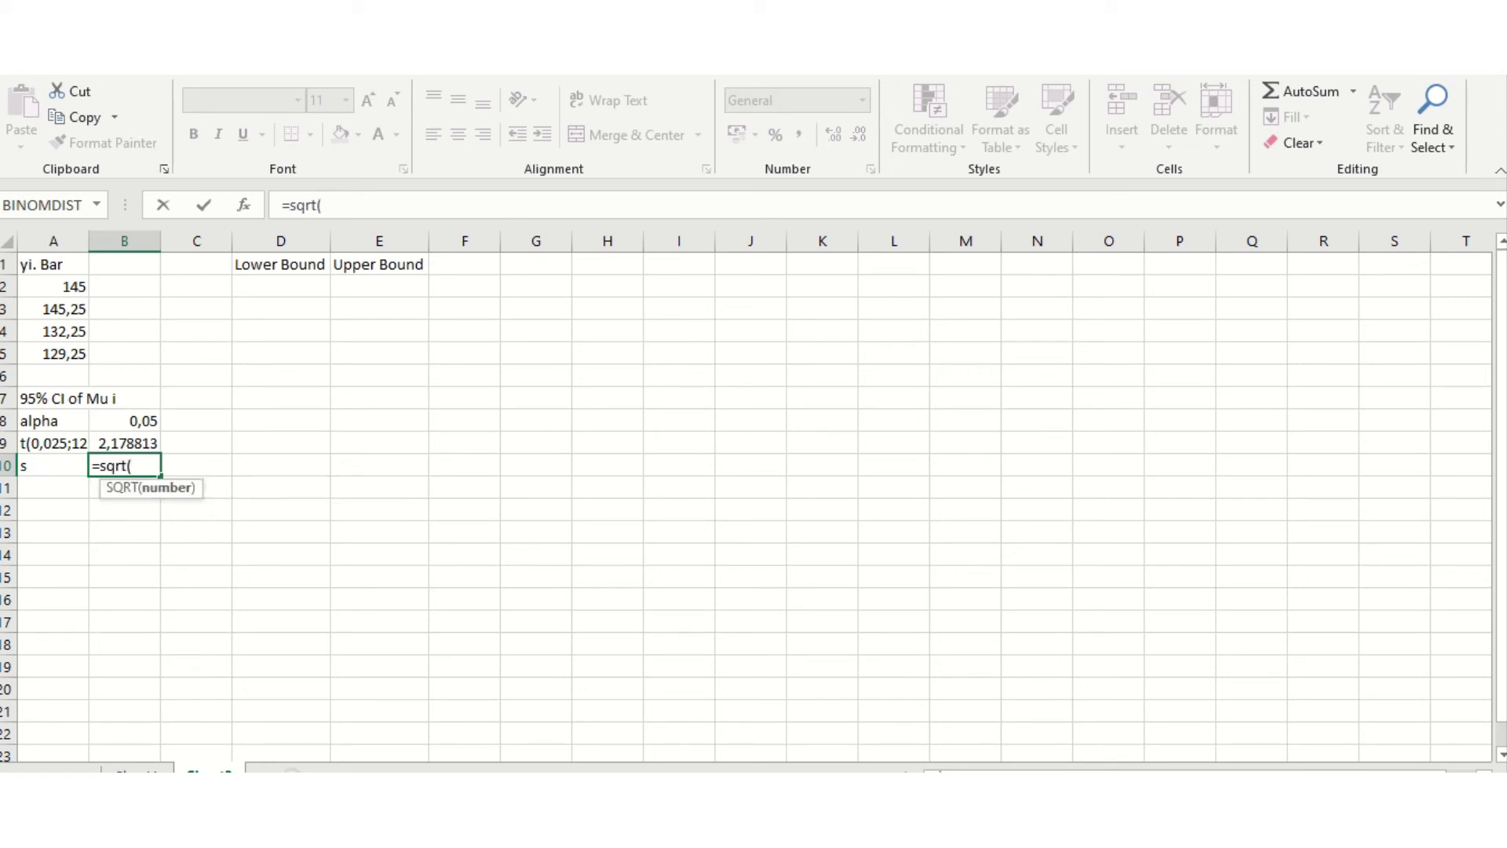
left_click(135, 772)
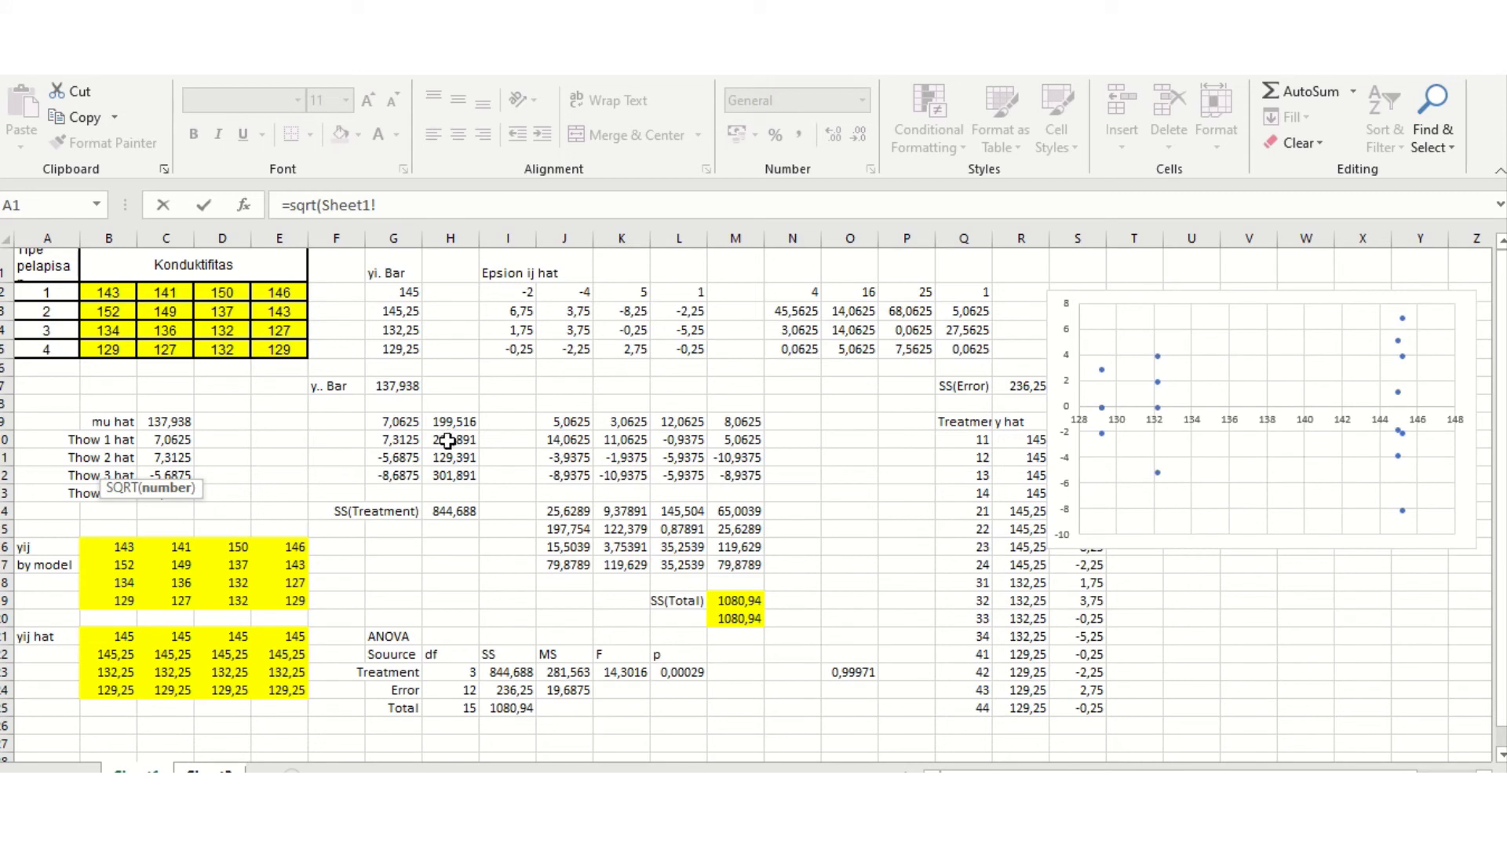
left_click(567, 690)
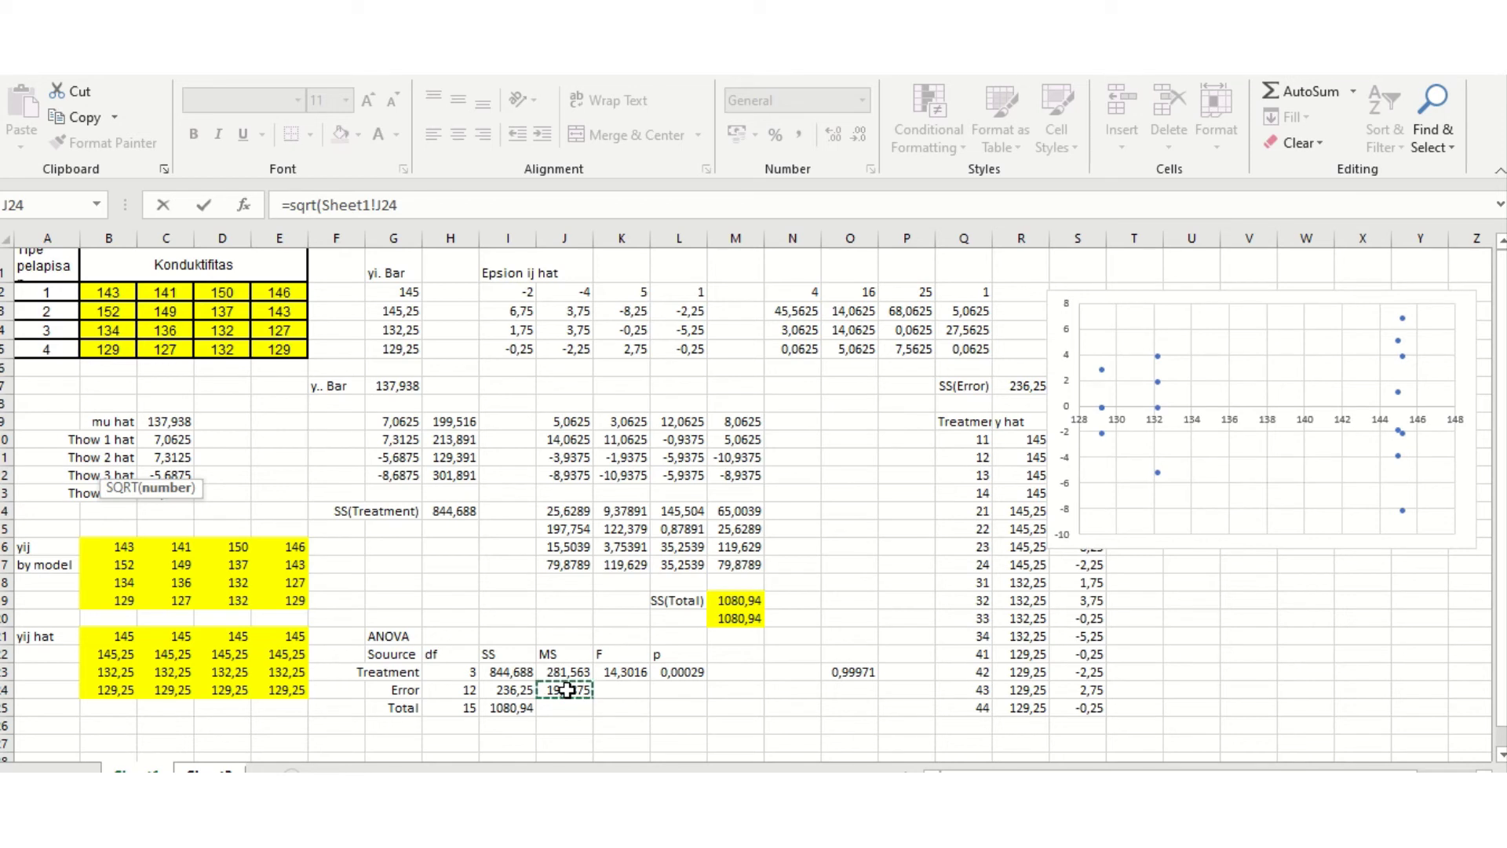
key("Return")
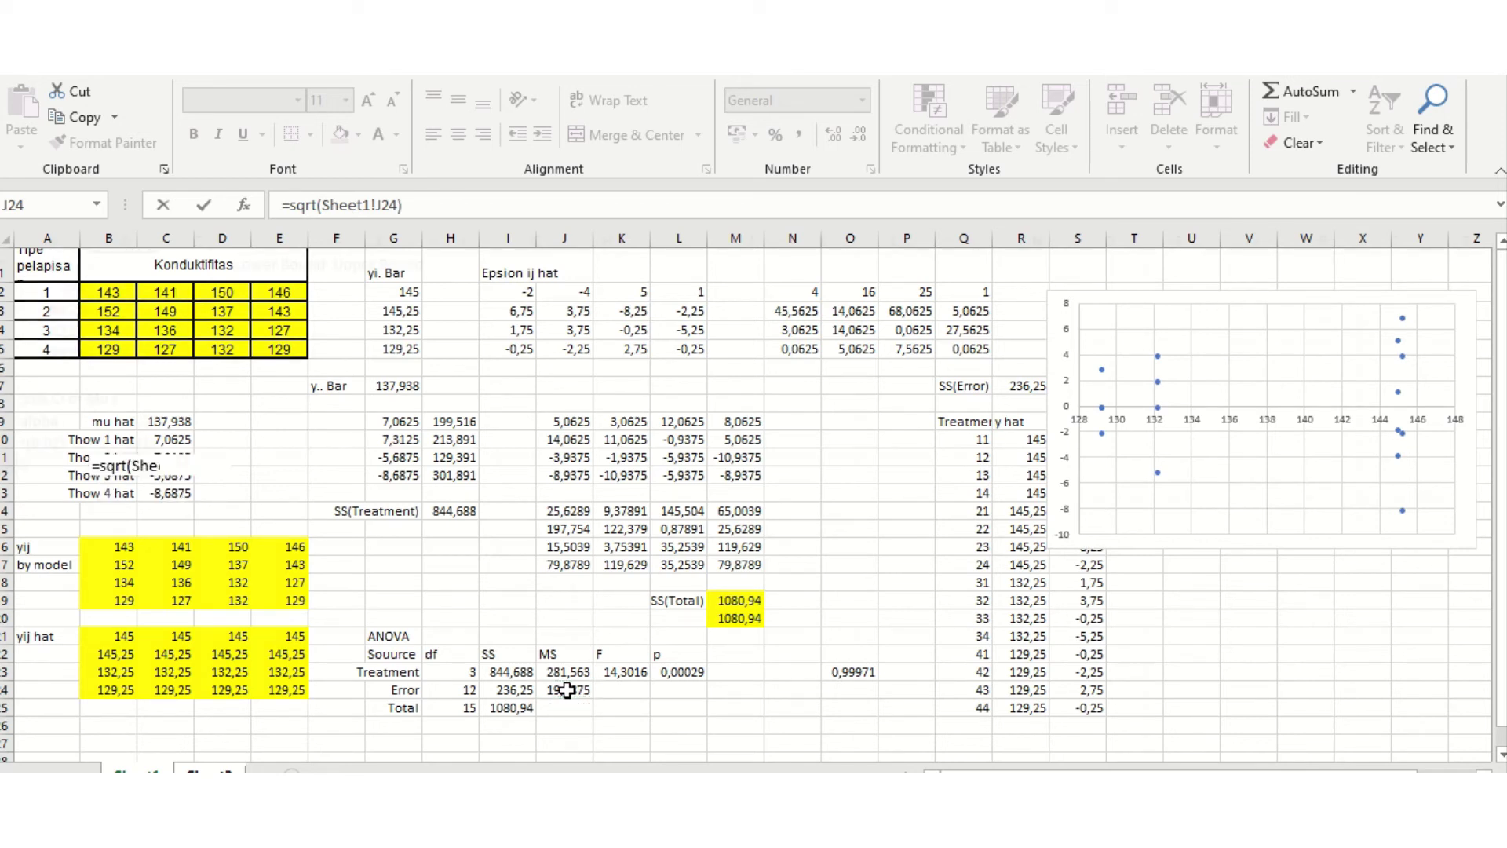
key("Up")
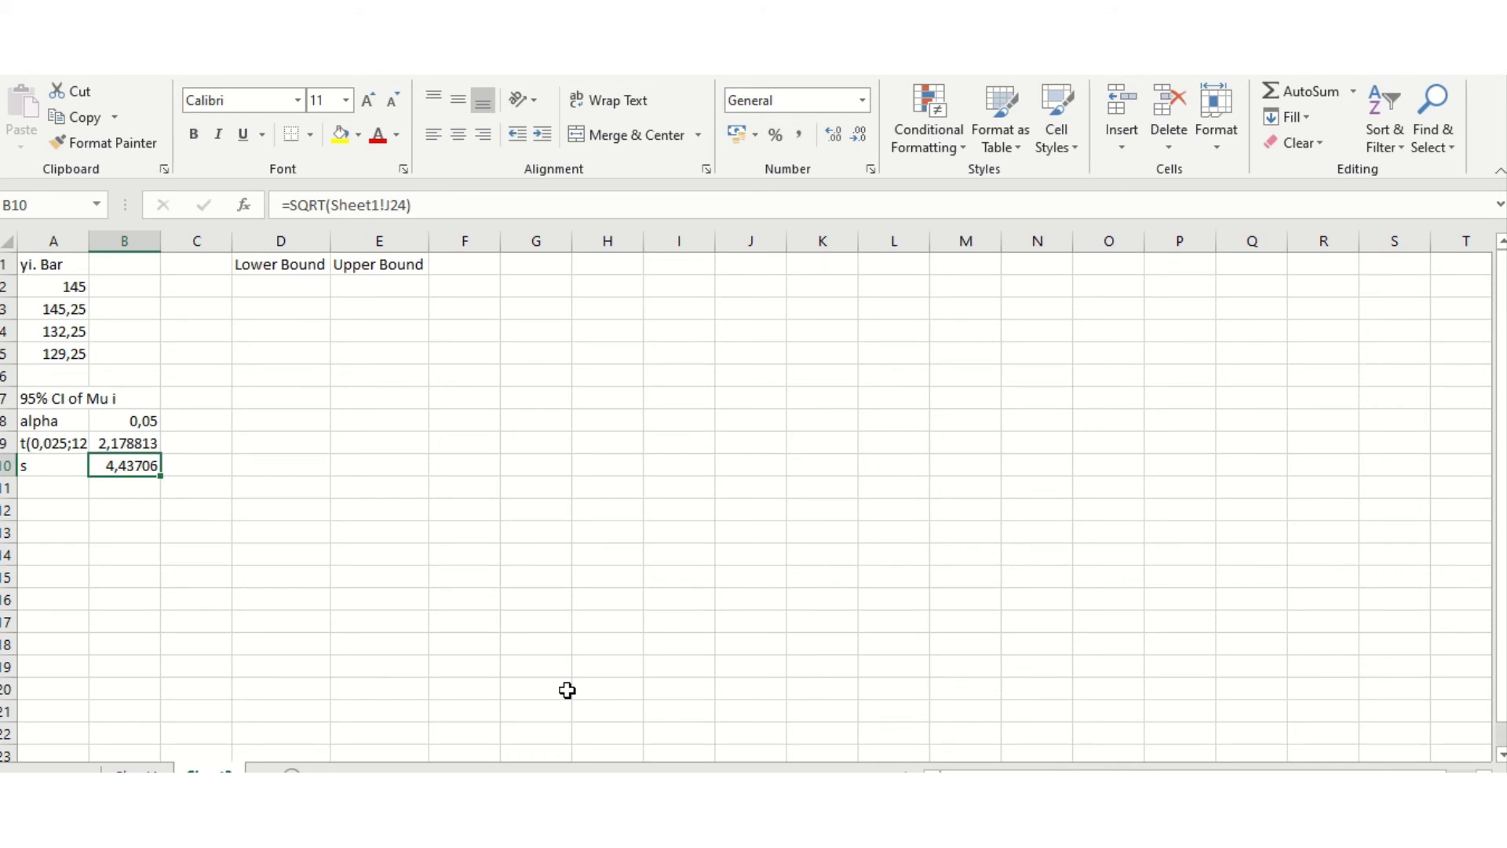
Calculate the first treatment's lower bound in D2 with the formula =A2-B9*B10/SQRT(4).
left_click(290, 285)
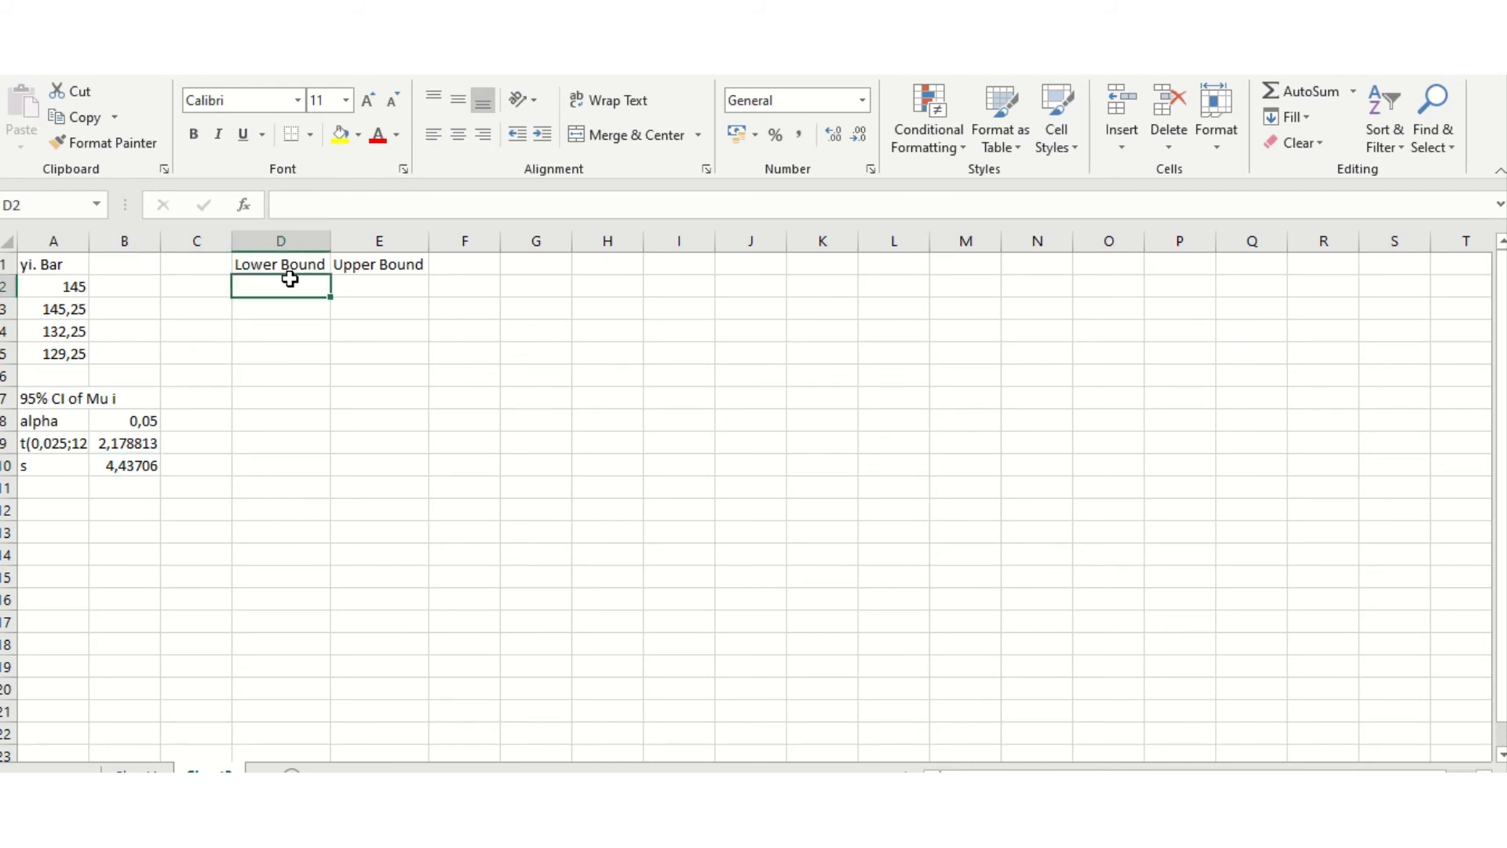
type("=")
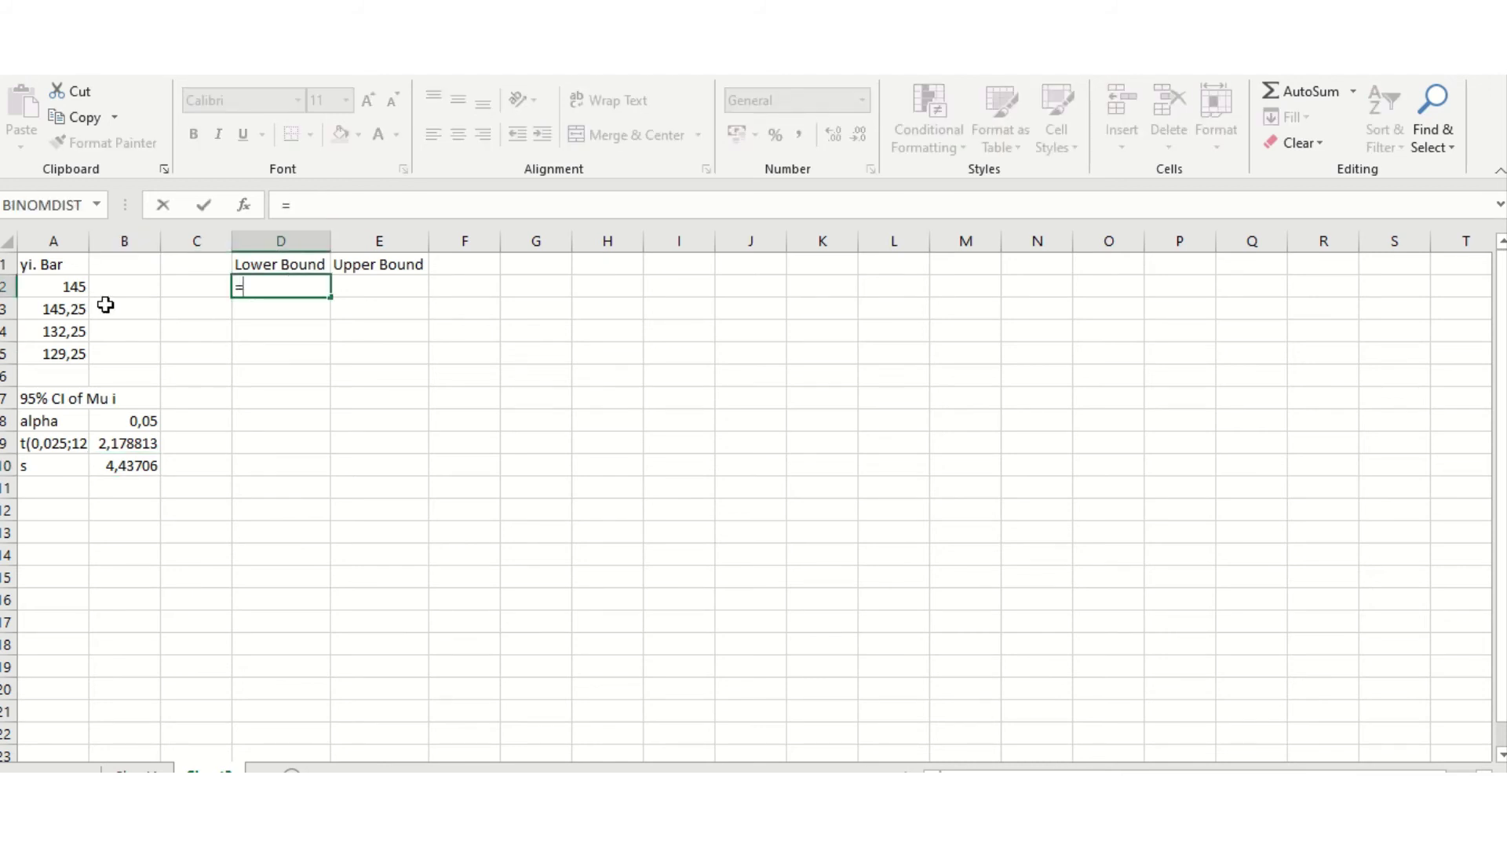
left_click(64, 289)
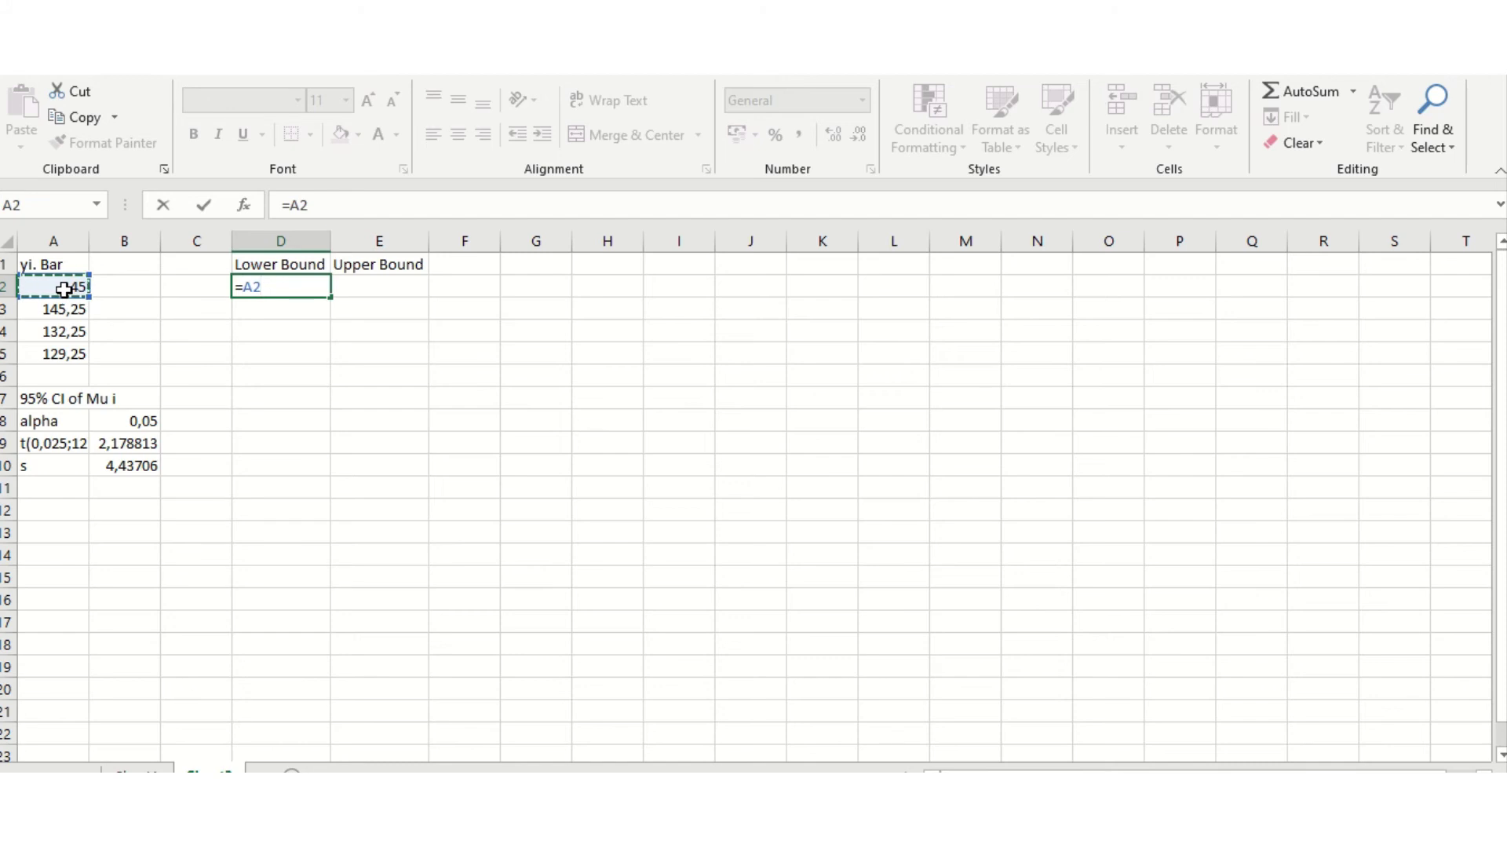
type("-")
left_click(128, 443)
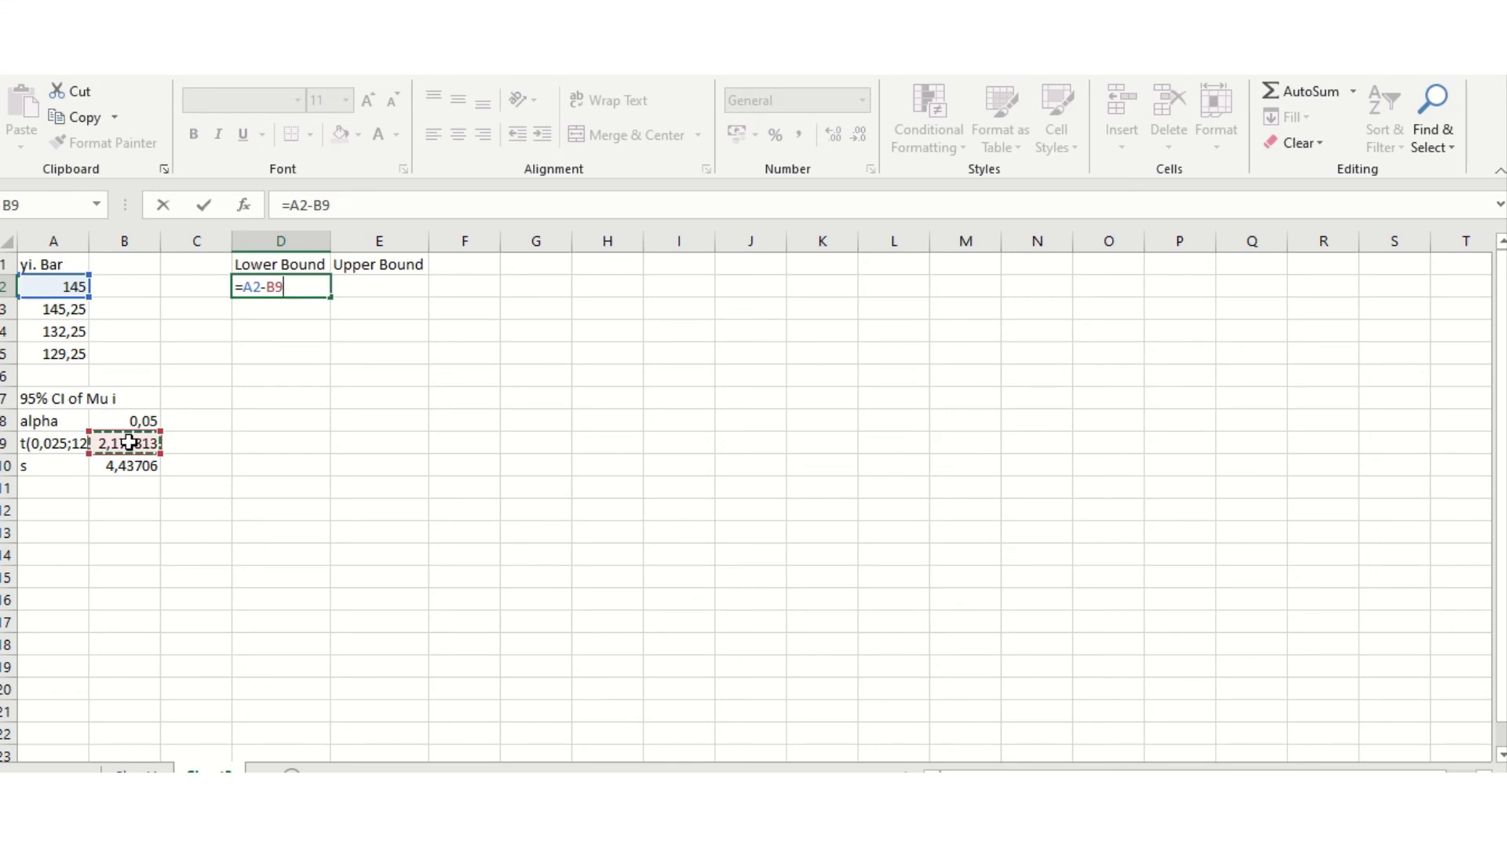
type("*")
left_click(127, 467)
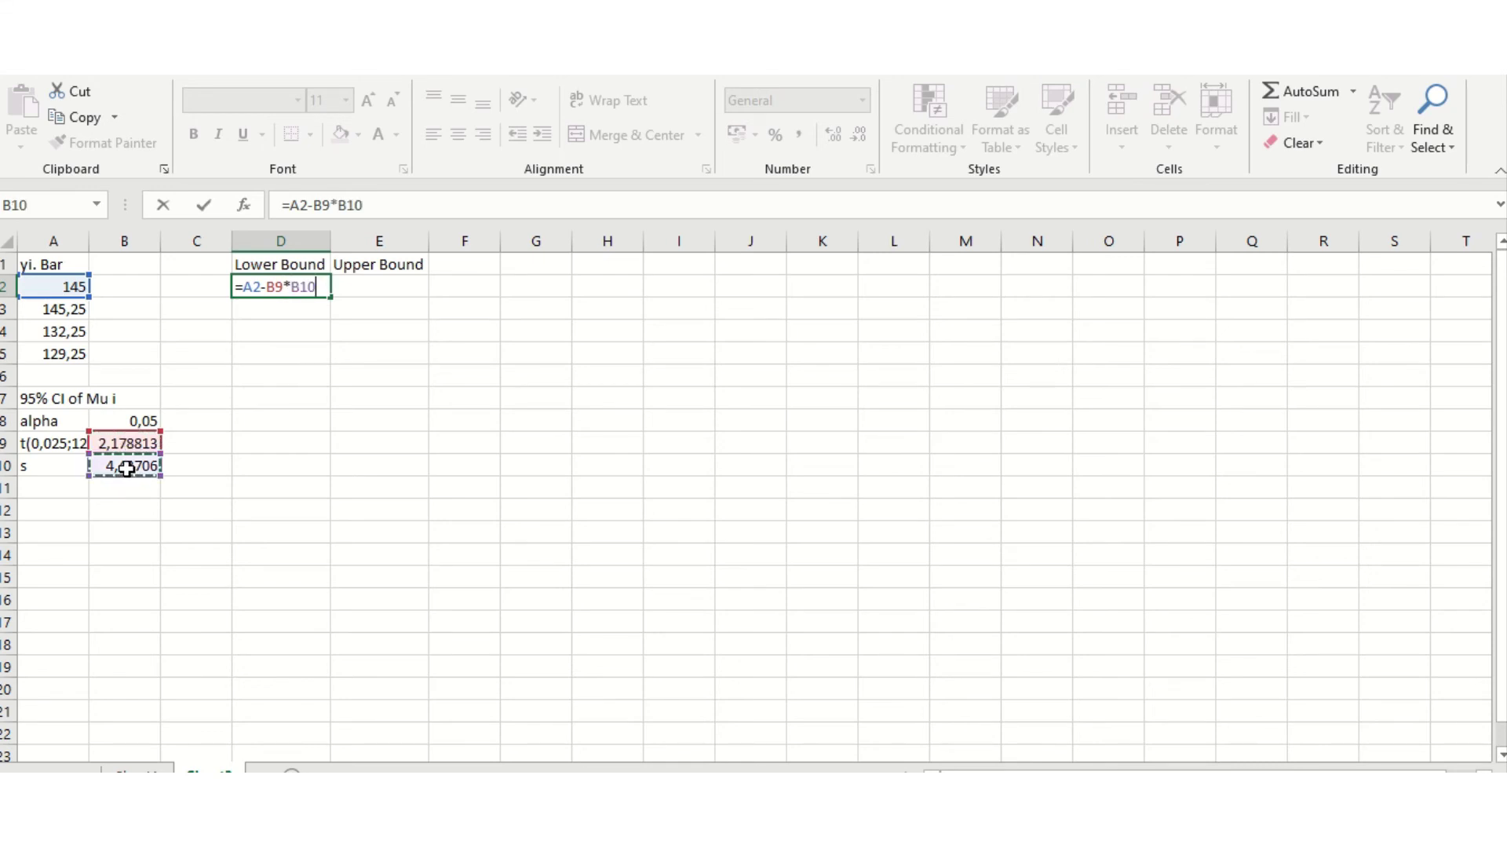
type("/sqrt")
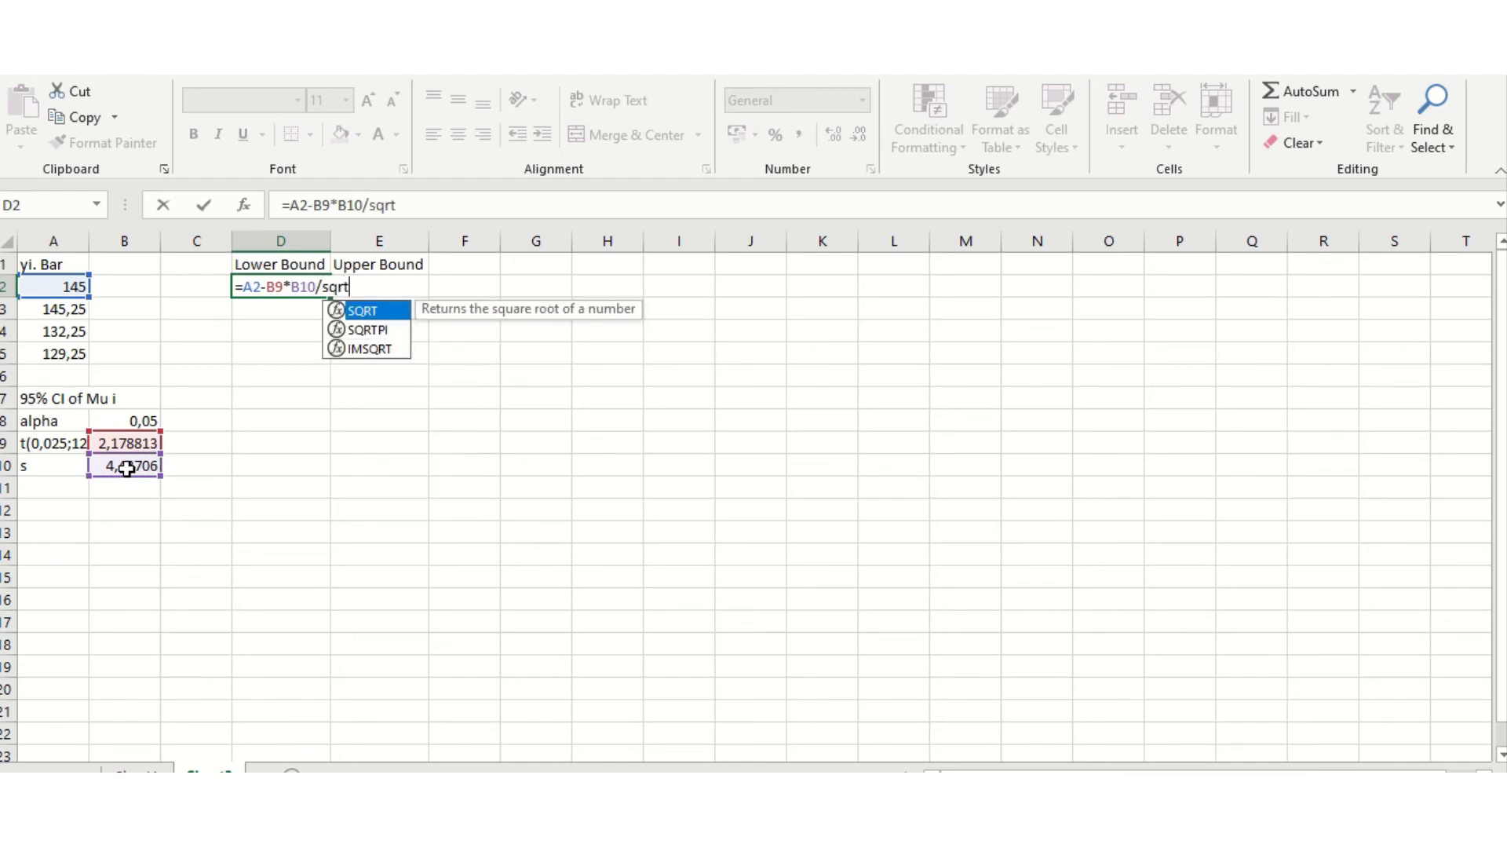
type("(")
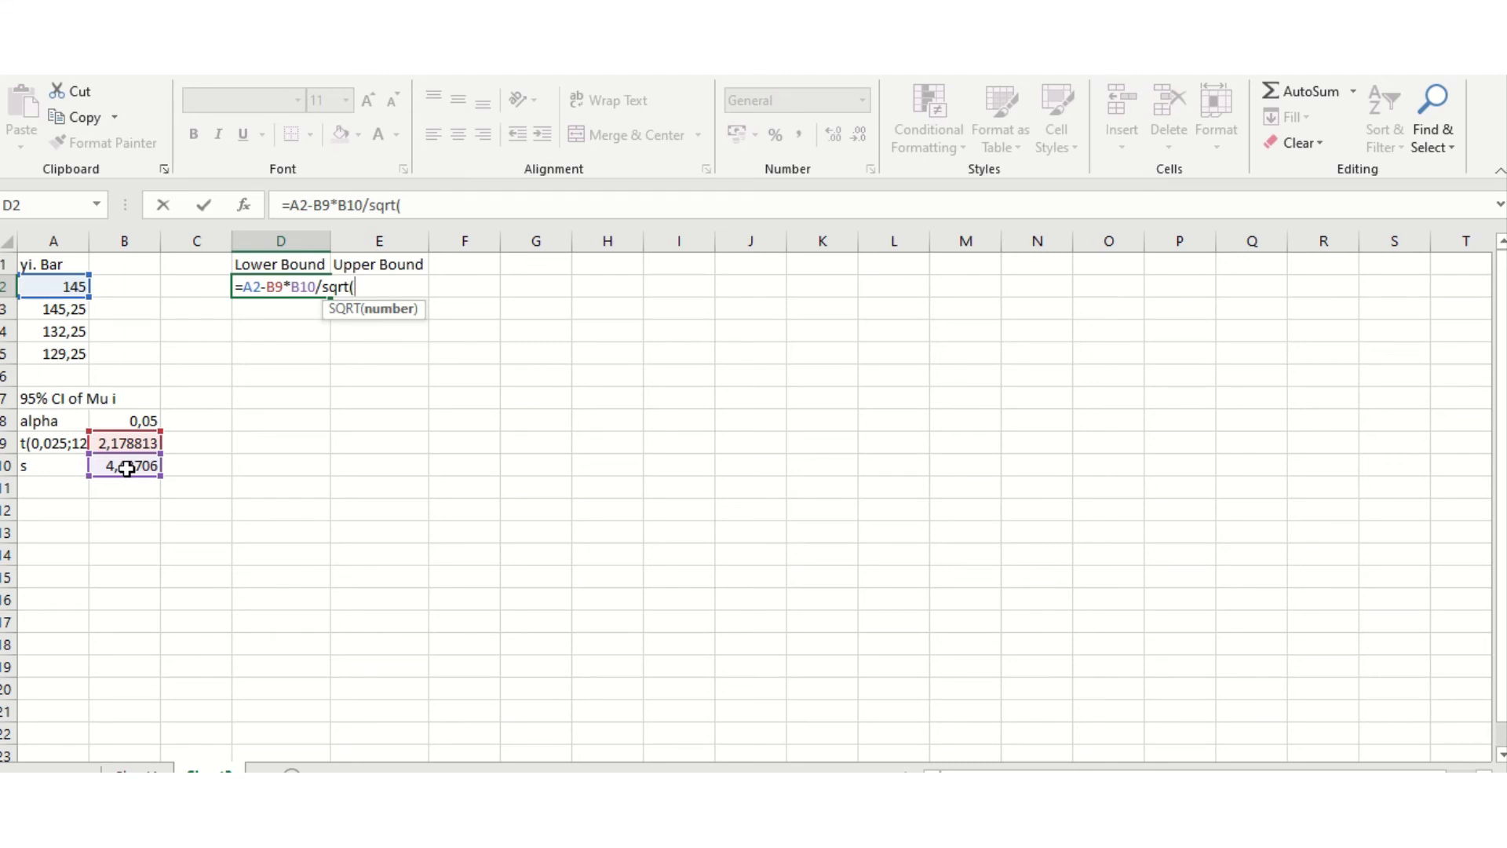
type("4)")
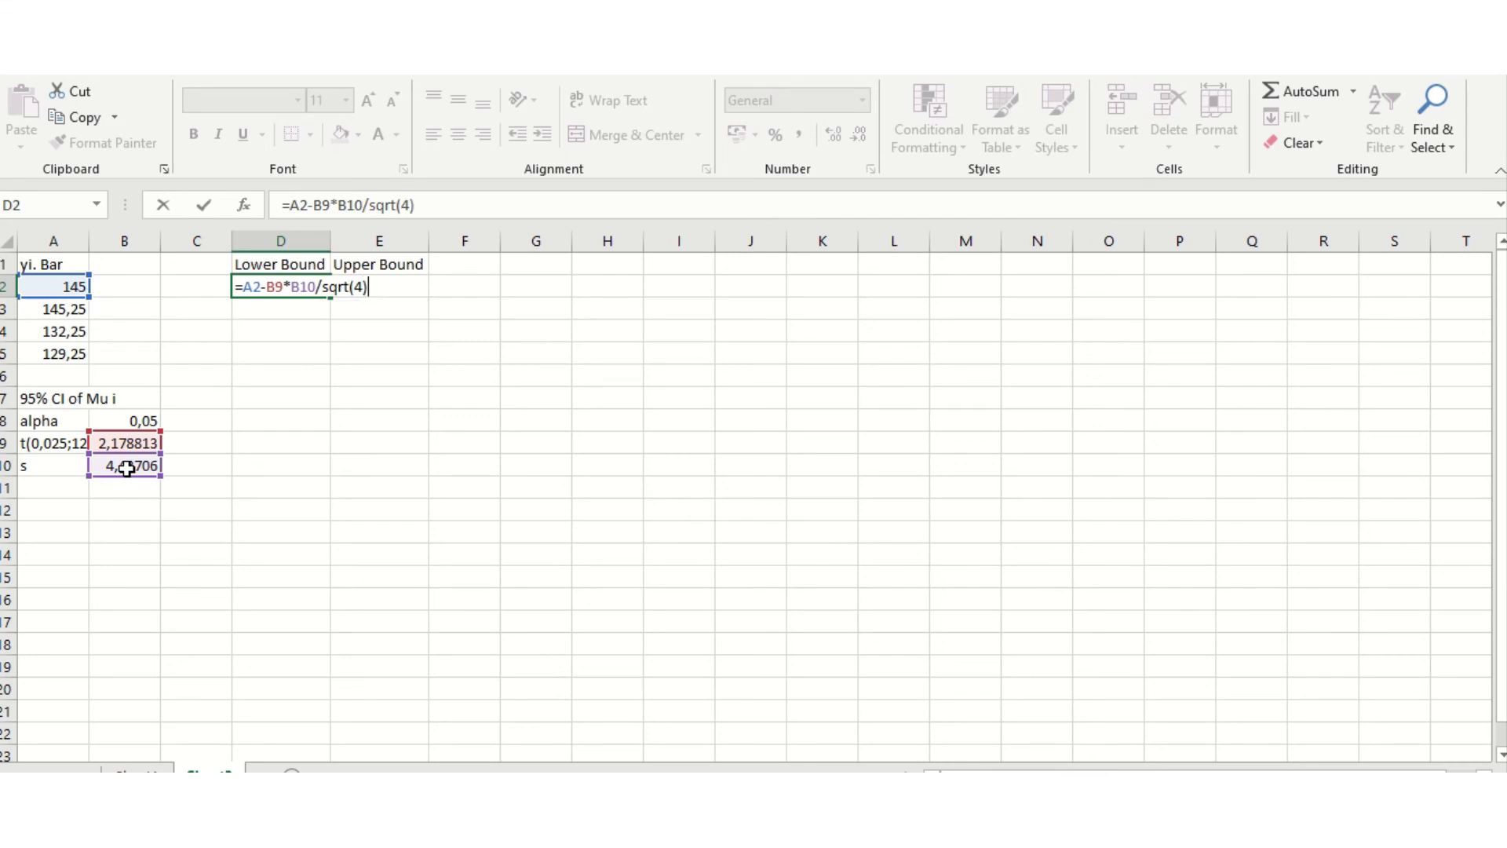
key("Return")
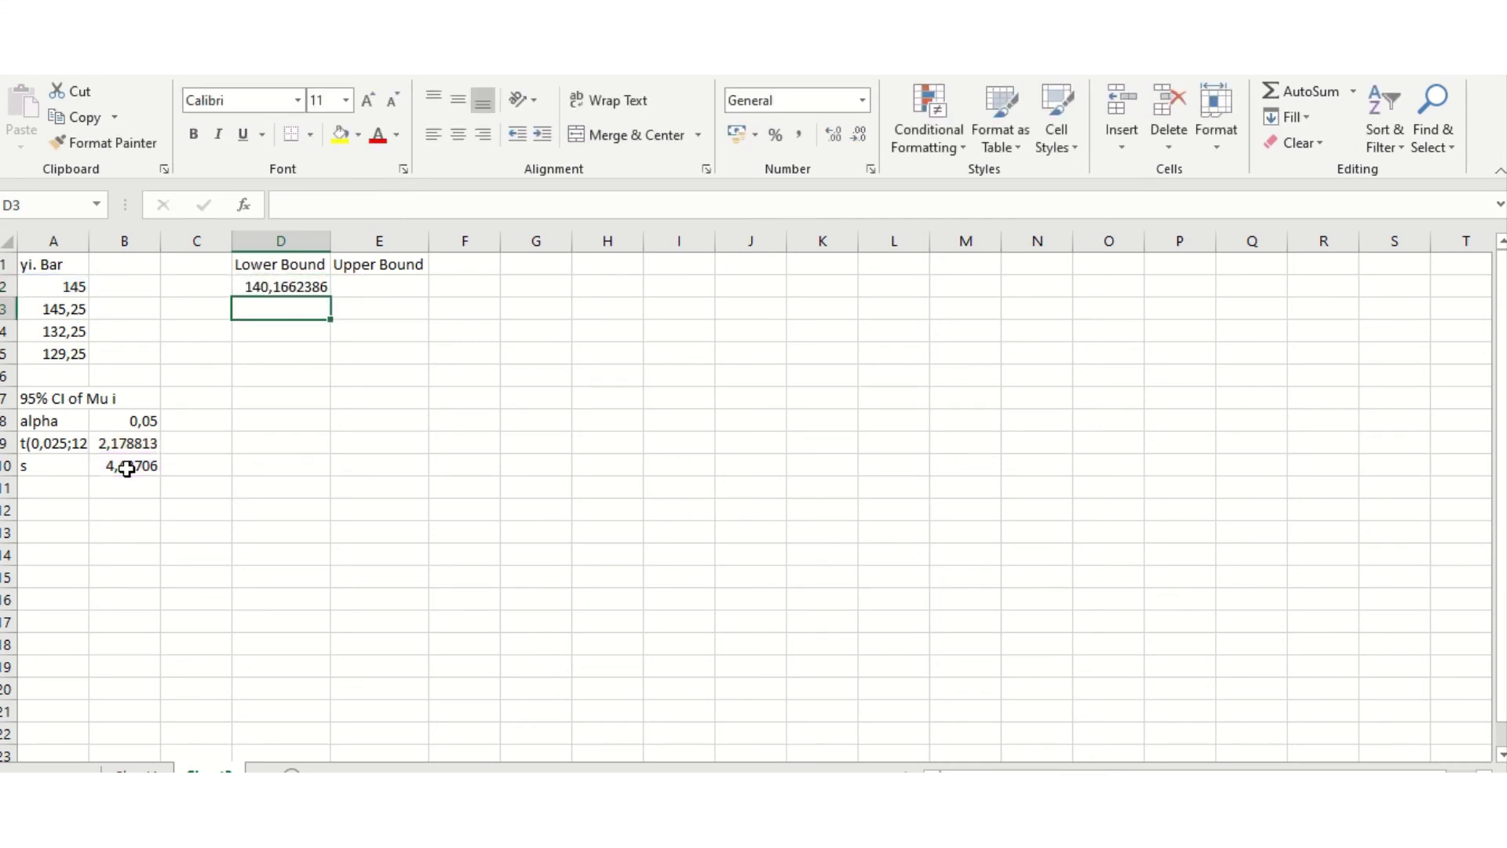
Make the B9 and B10 references in D2's lower bound formula absolute ($B$9, $B$10) and copy the cell.
key("Up")
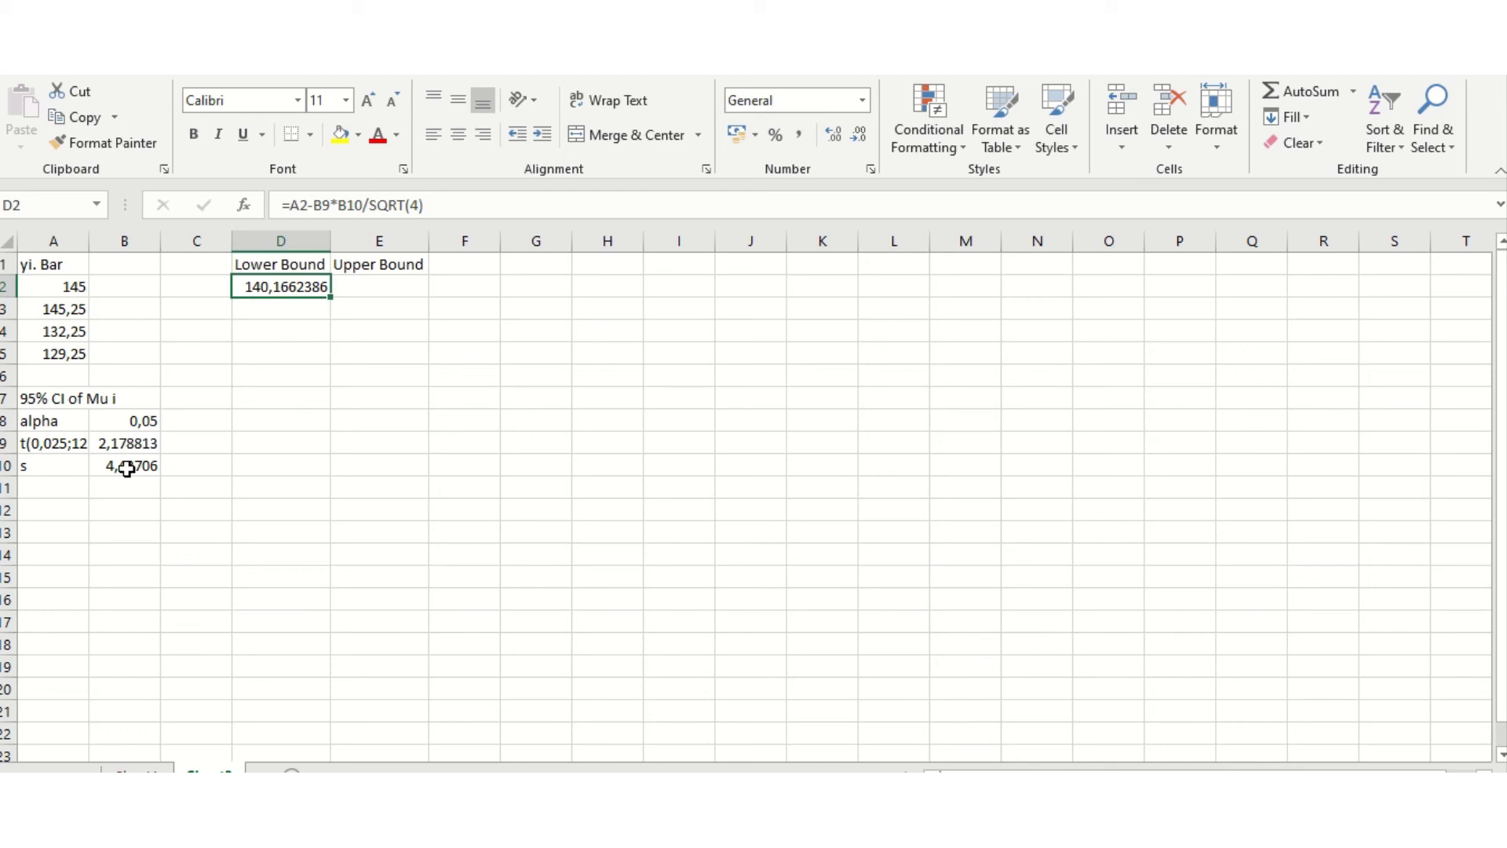
left_click(318, 205)
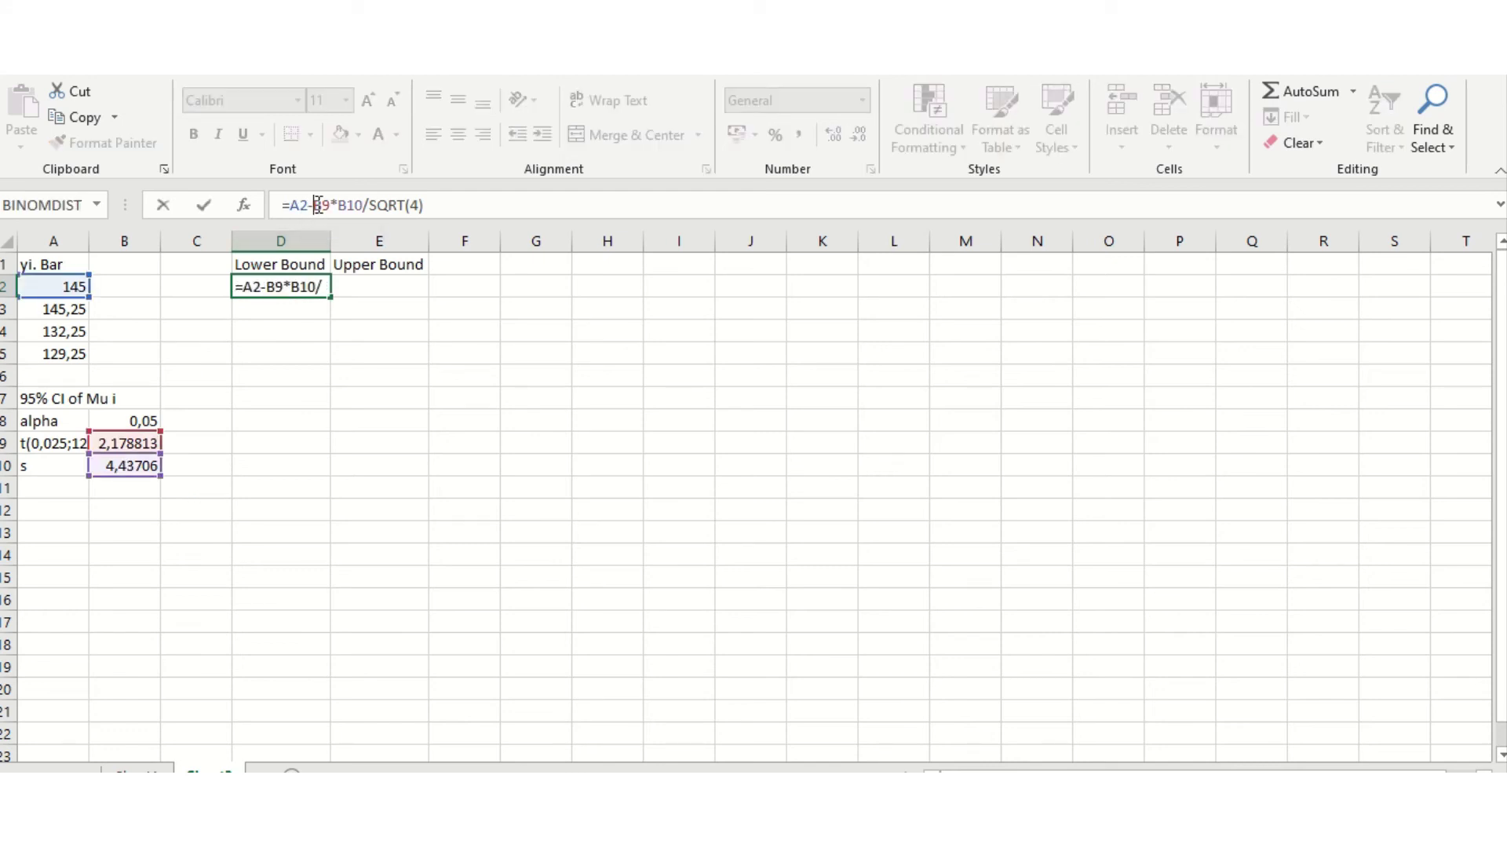
double_click(319, 205)
key("F4")
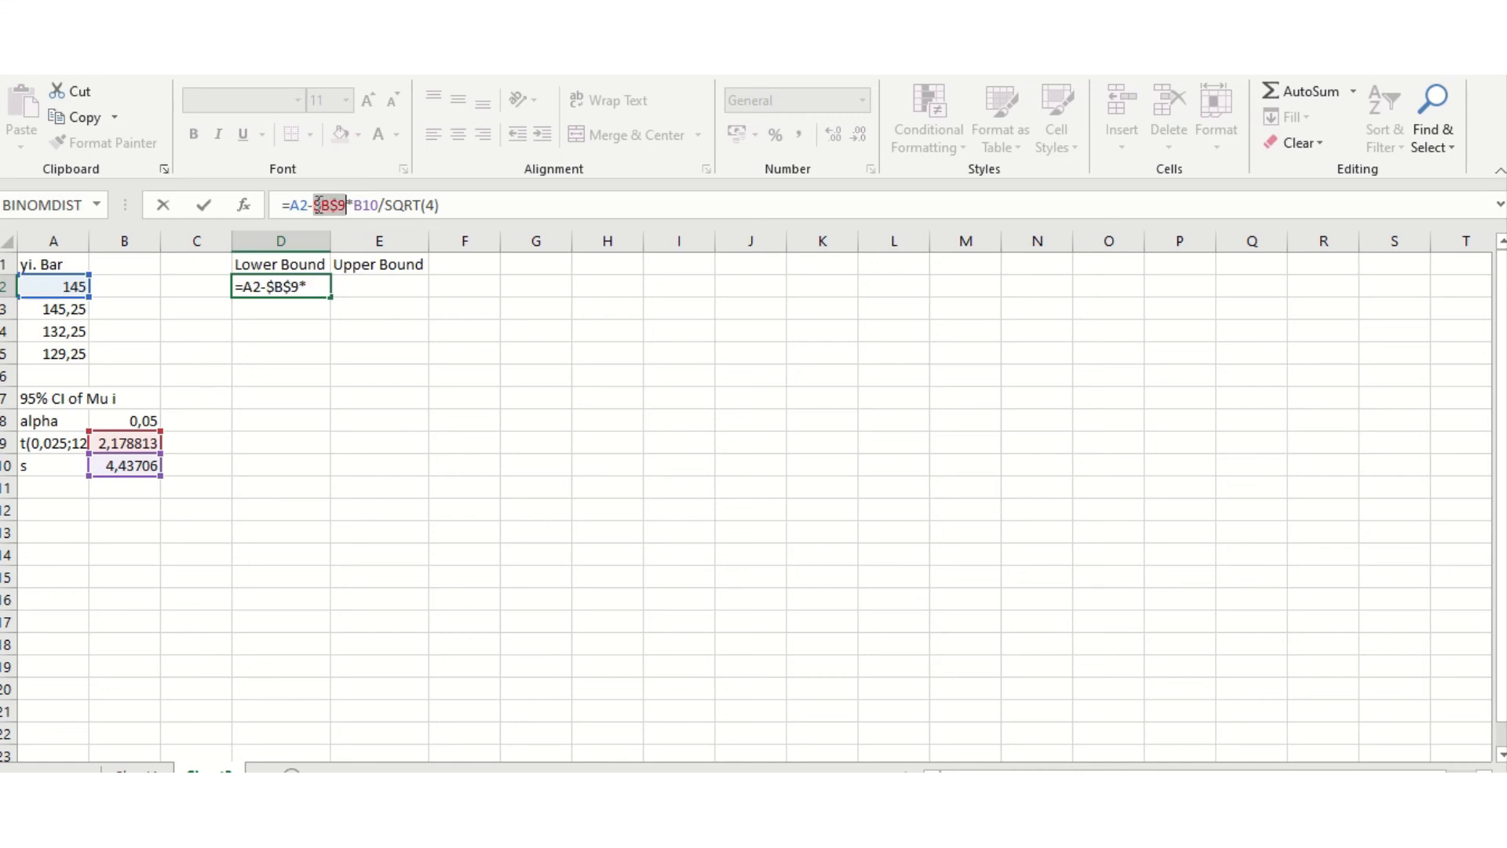
left_click(371, 203)
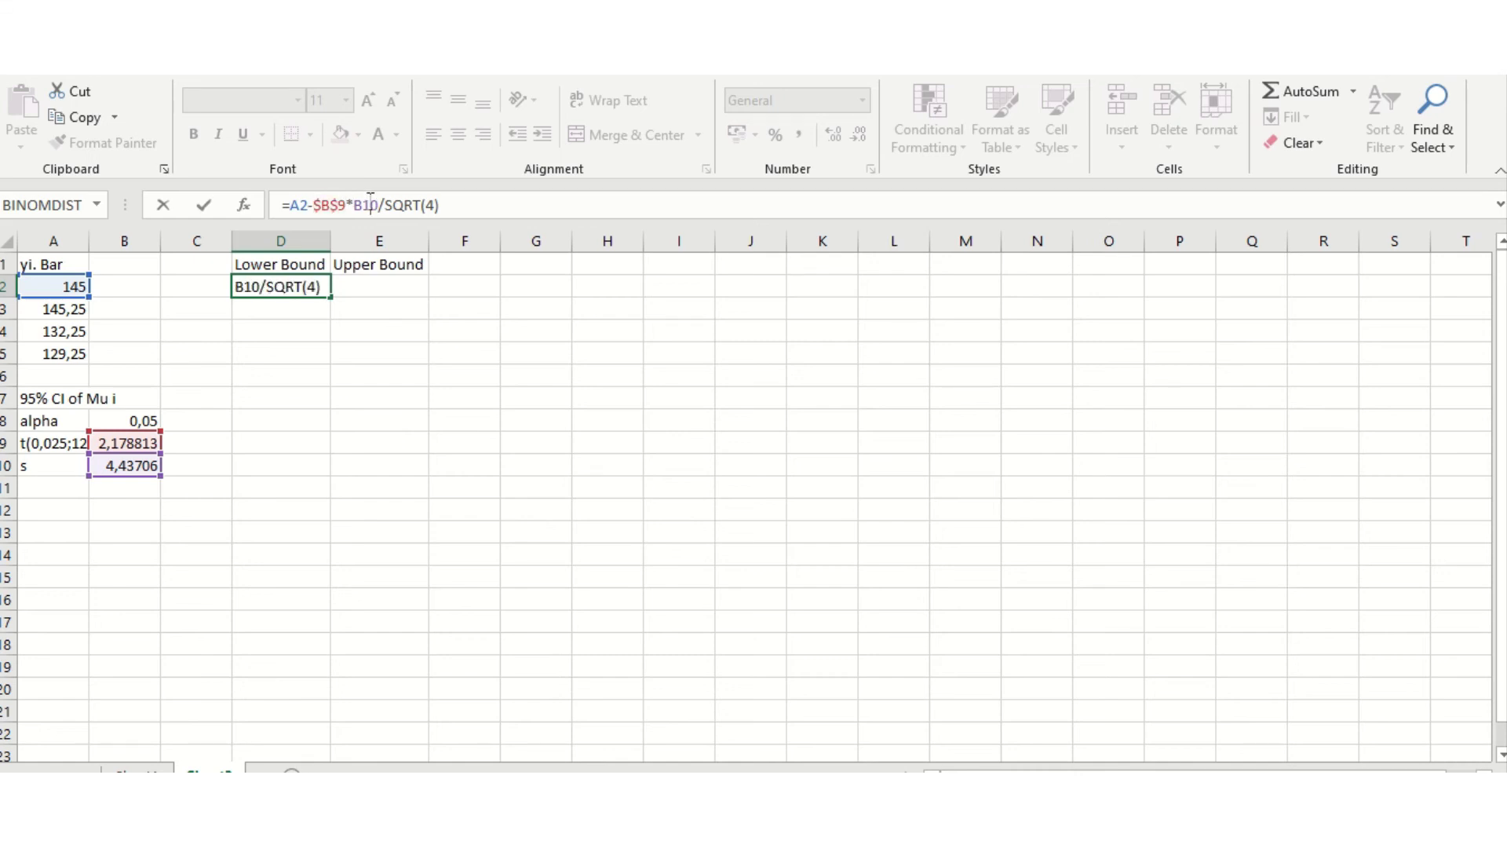
key("F4")
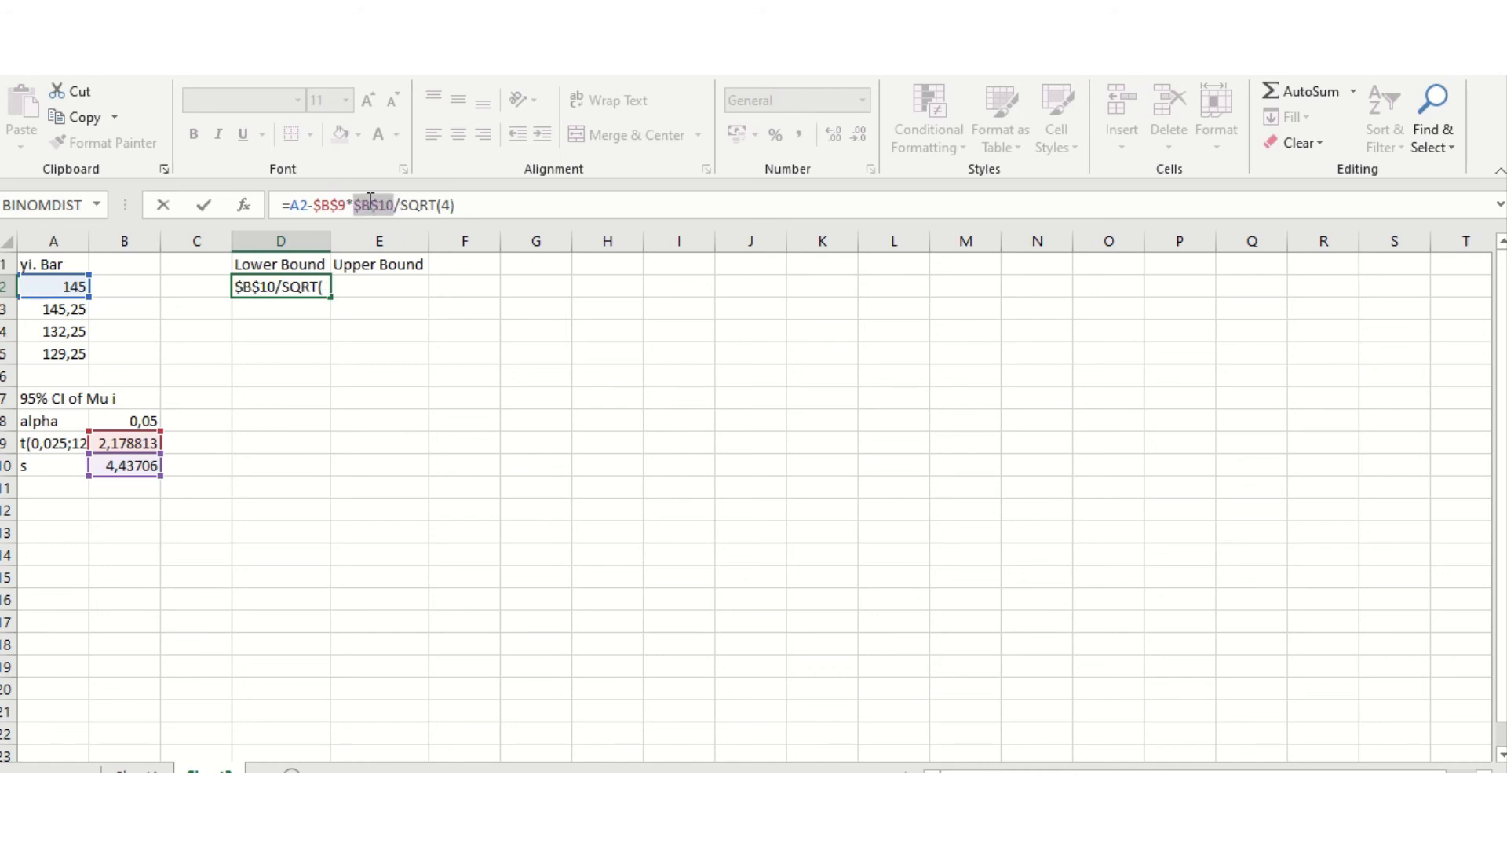
key("Return")
key("Up")
key("ctrl+c")
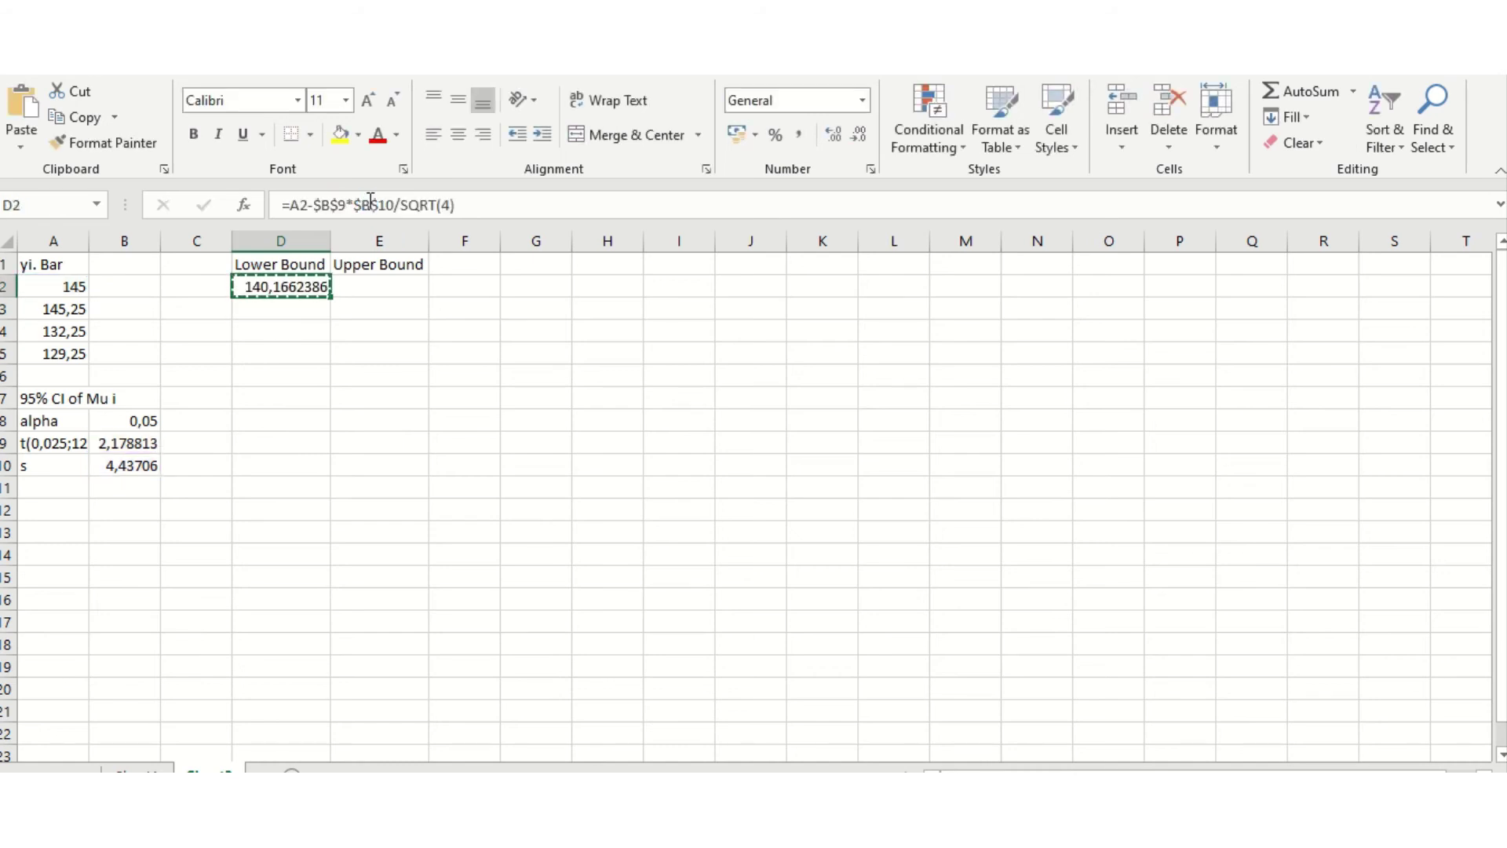
Fill the copied lower bound formula from D2 down through D5 for the remaining treatments.
key("shift+Down")
key("shift+Down")
key("shift+Down")
key("Return")
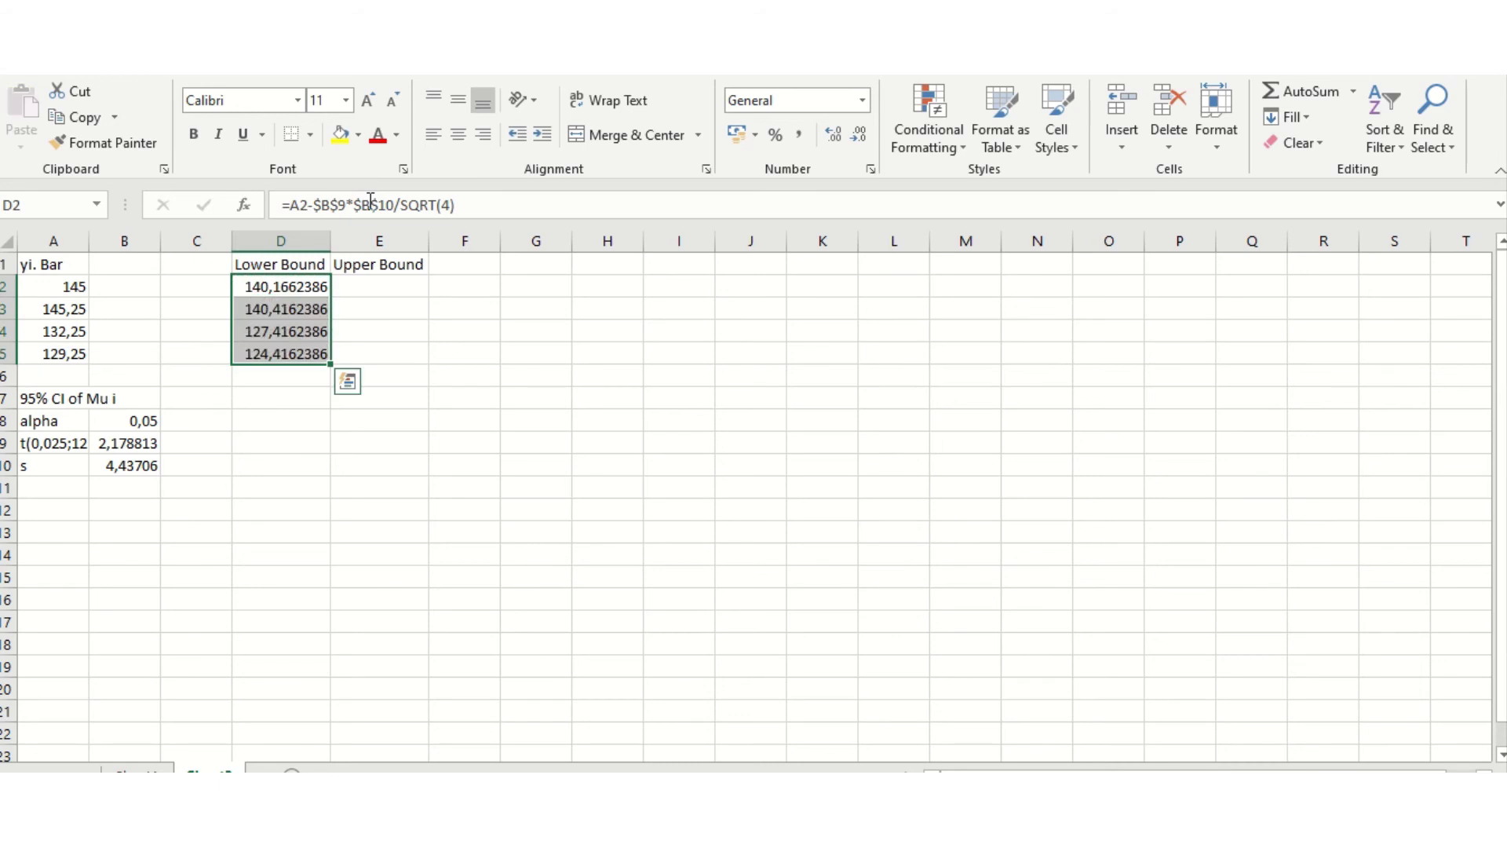
Calculate the first treatment's upper bound in E2 with the formula =A2+B9*B10/SQRT(4).
key("Right")
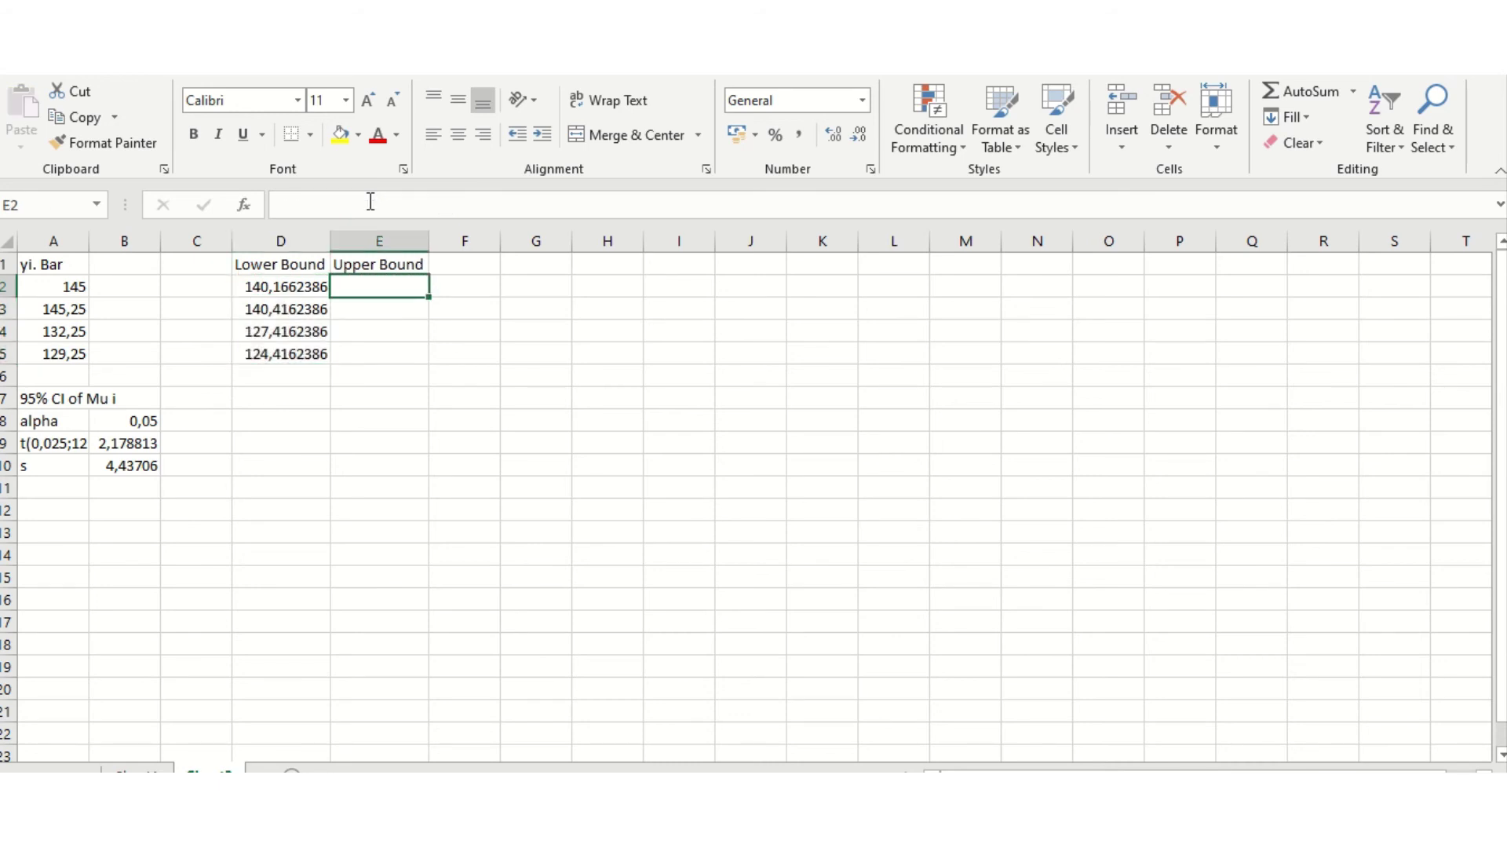
type("=")
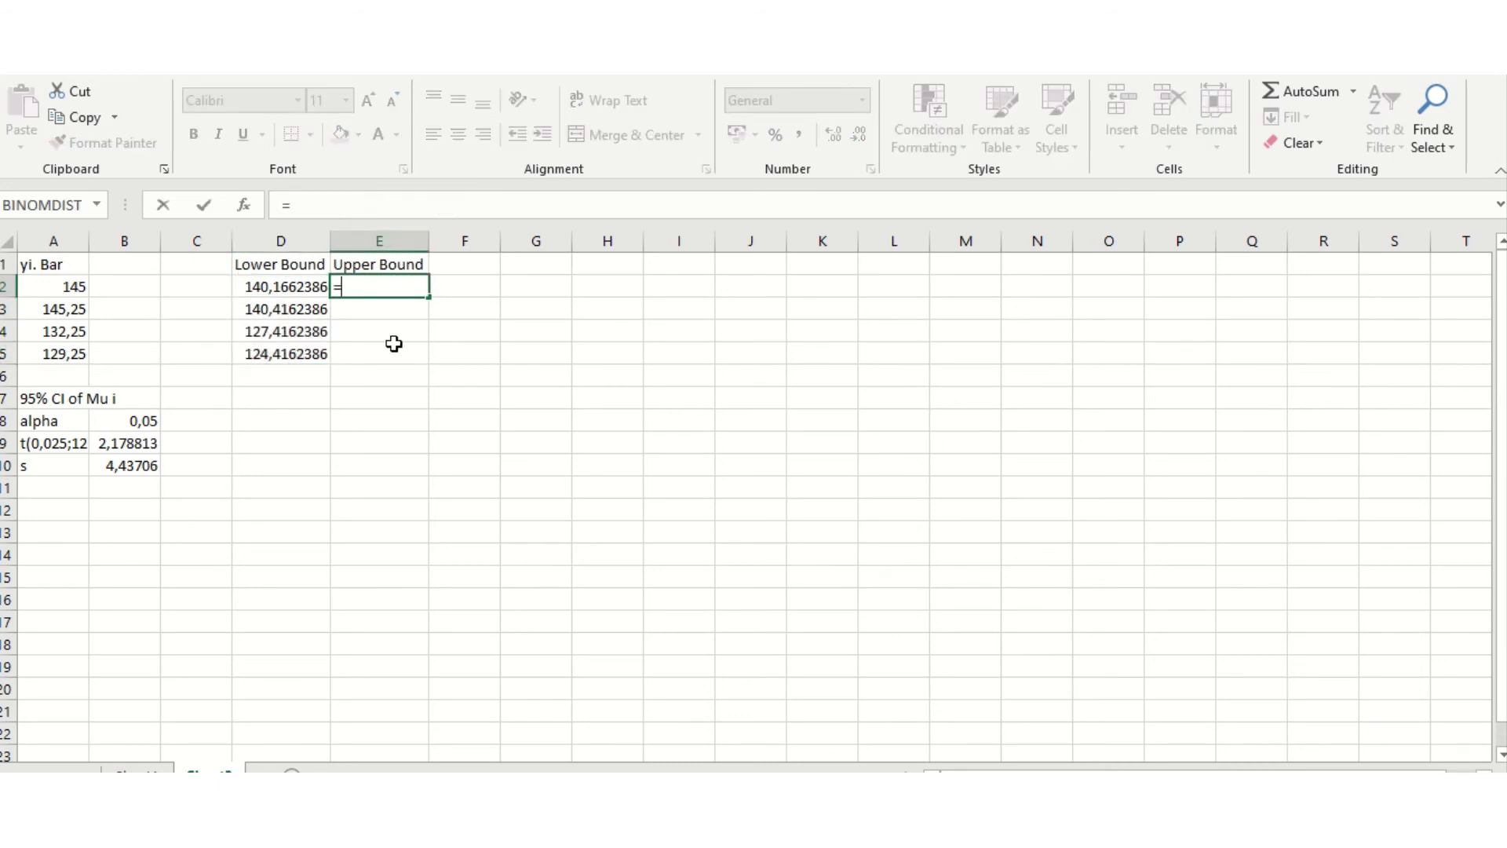
left_click(68, 289)
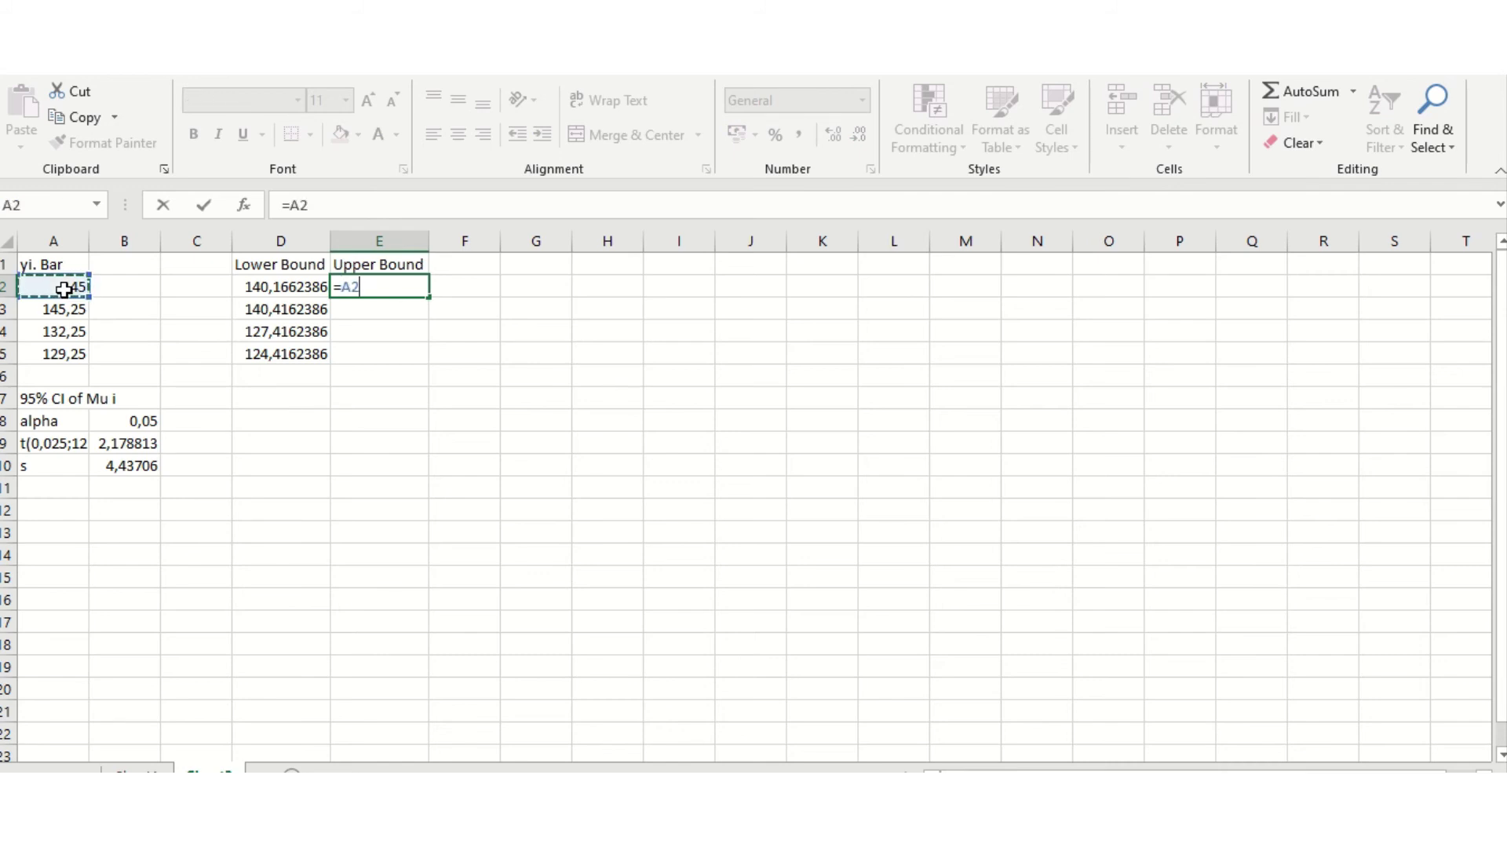
type("+")
left_click(116, 444)
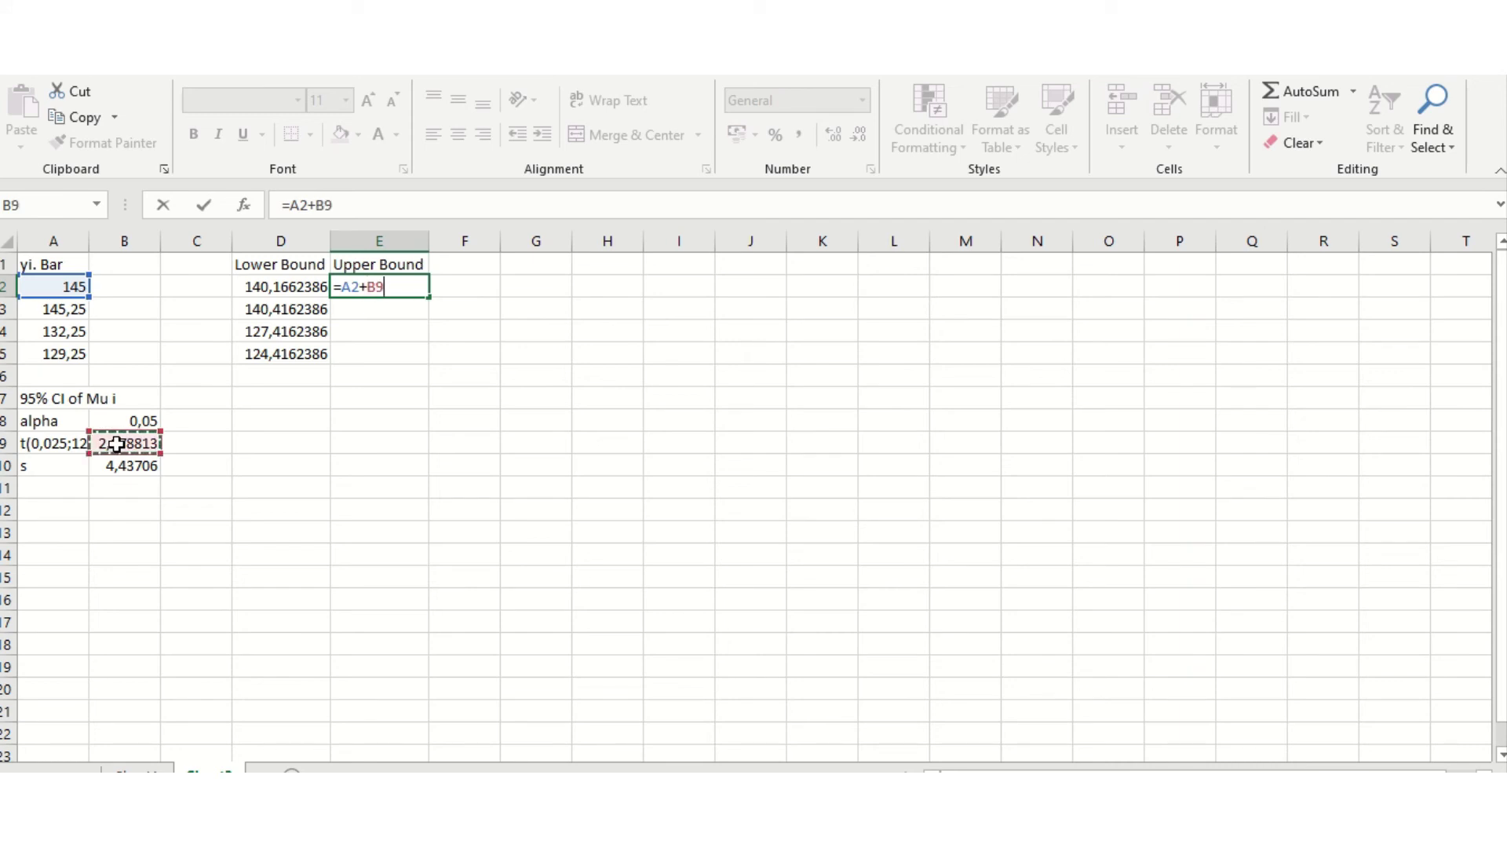
type("*")
left_click(112, 469)
type("/")
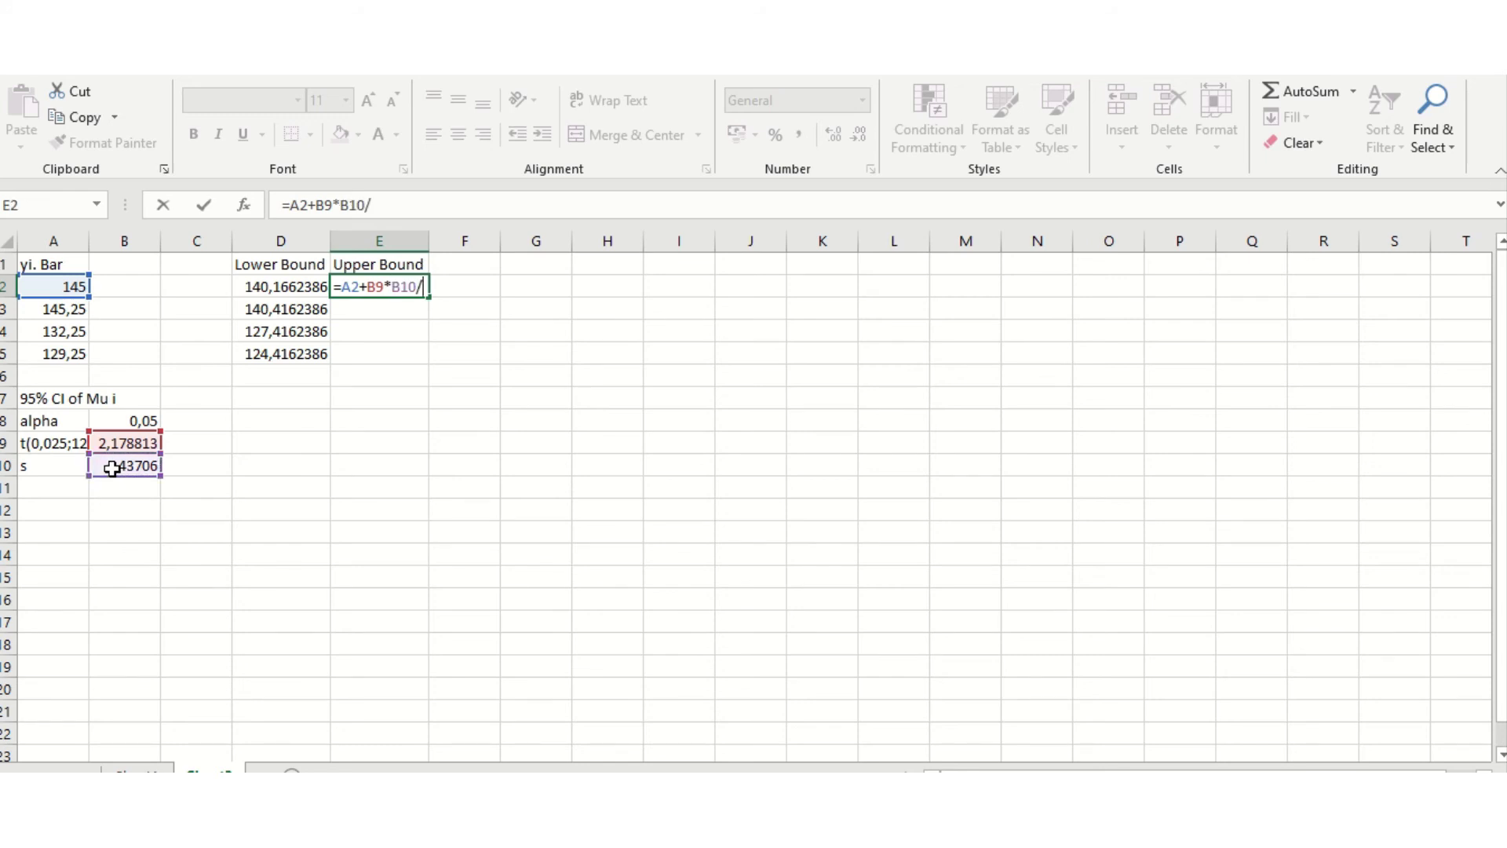
type("sqrt")
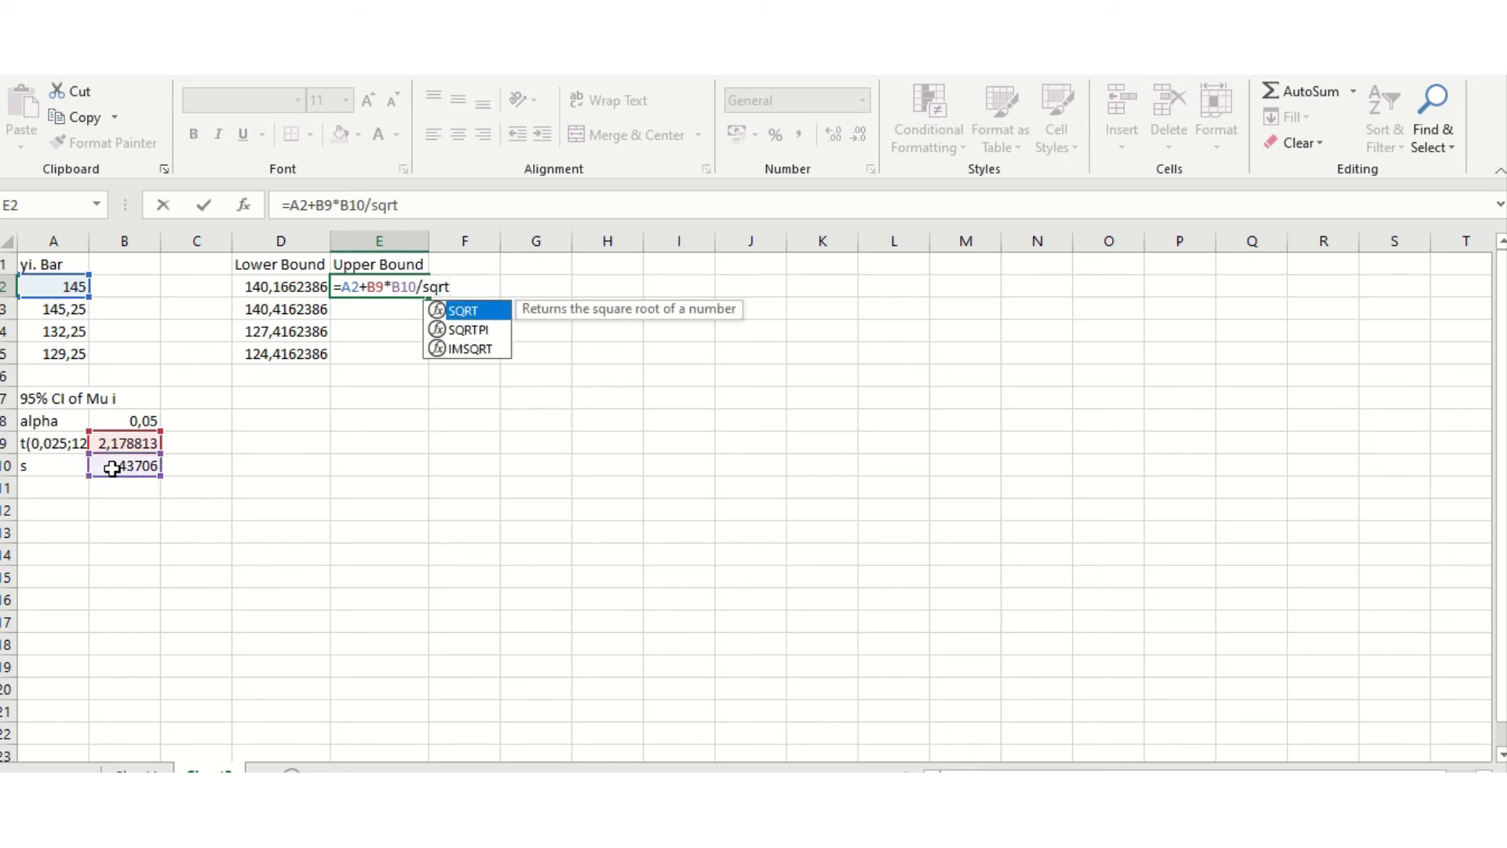
type("(4)")
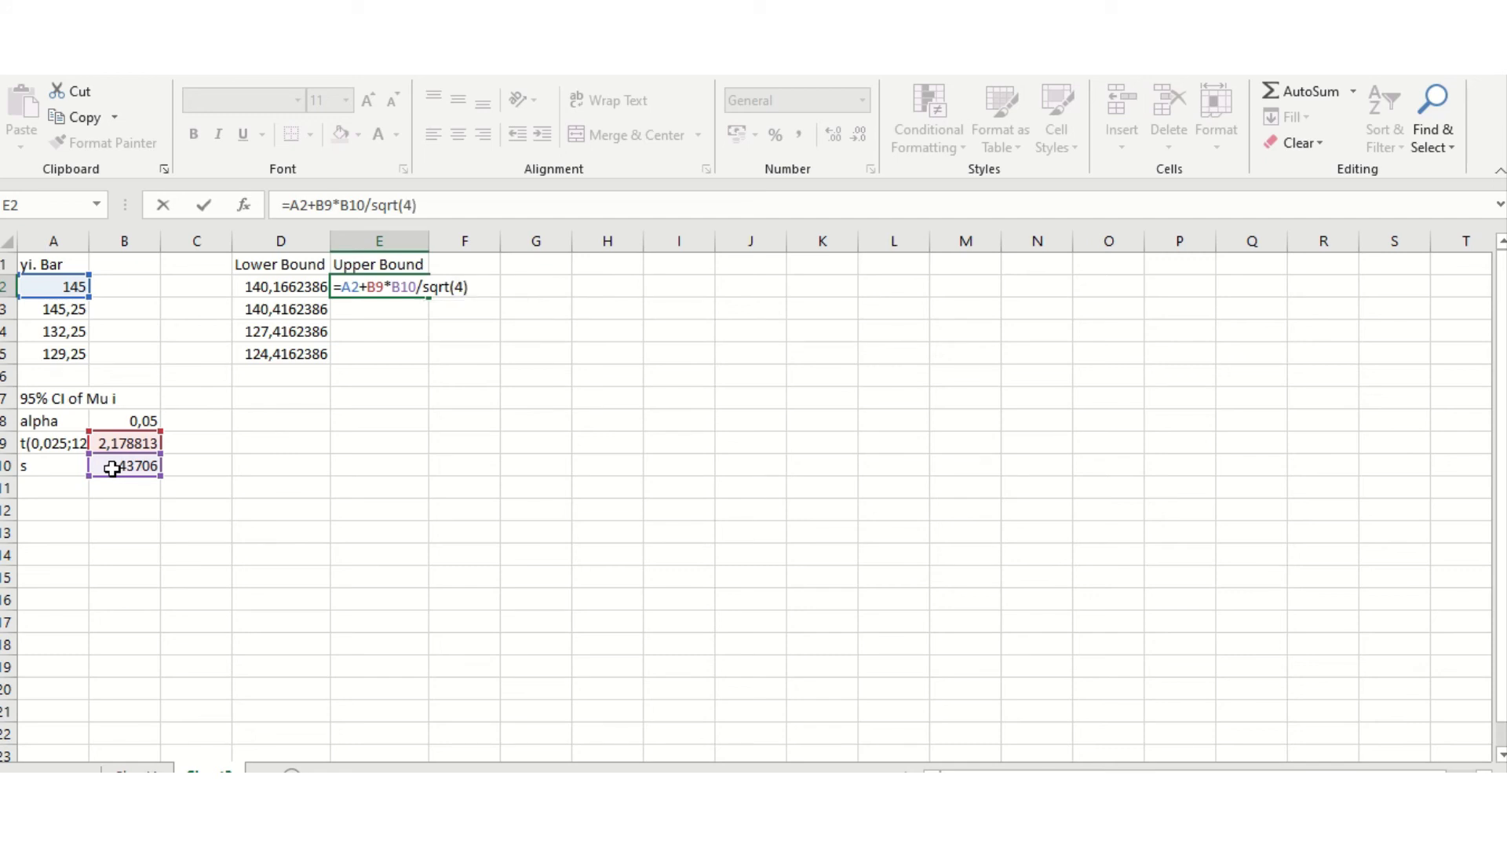
key("Return")
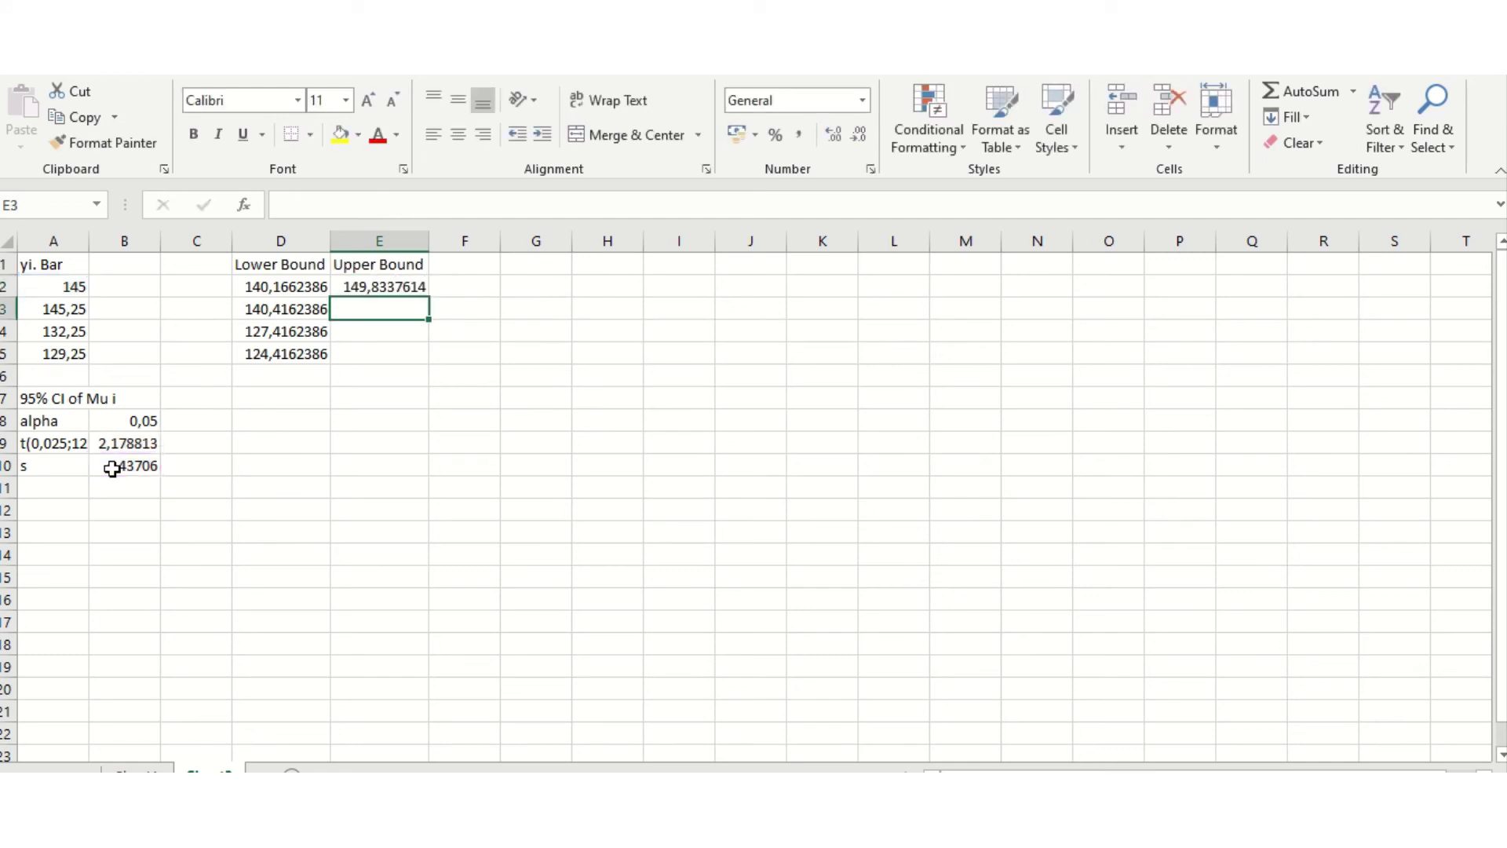
Make the B9 and B10 references in E2's upper bound formula absolute ($B$9, $B$10).
key("Up")
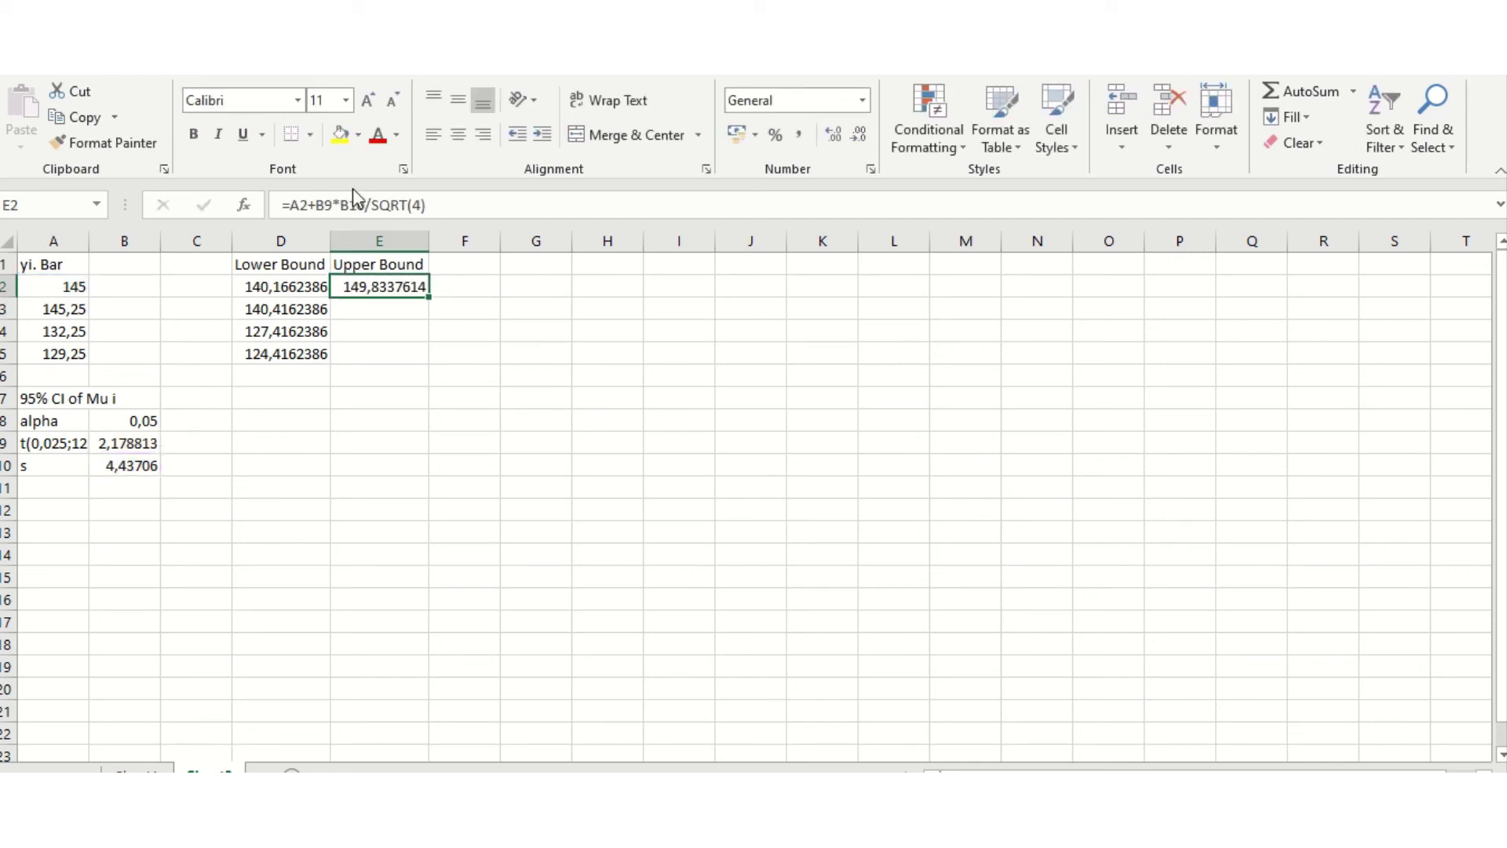
left_click(327, 205)
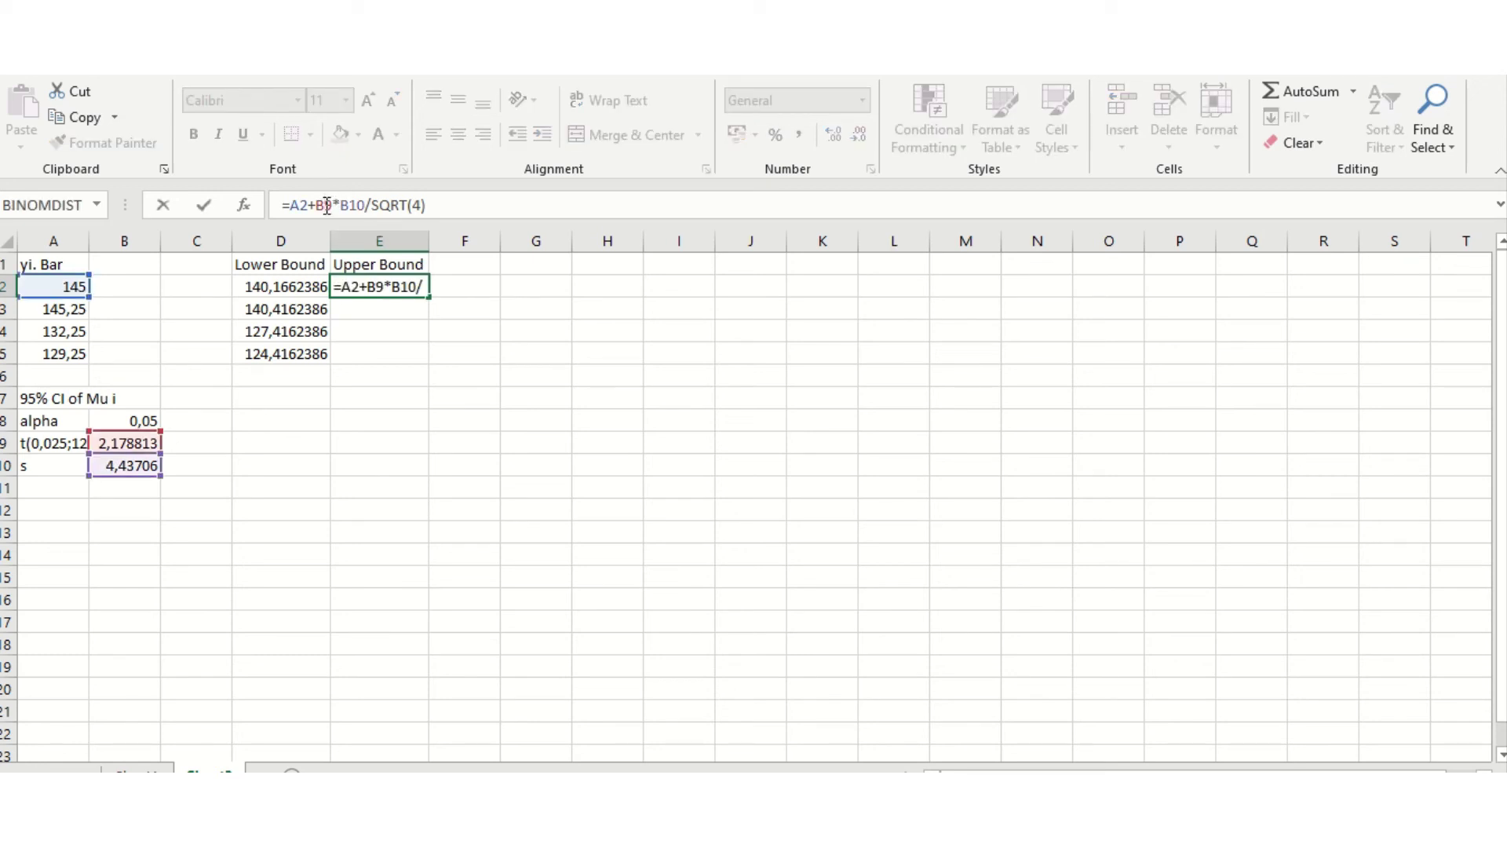
key("F4")
left_click(372, 205)
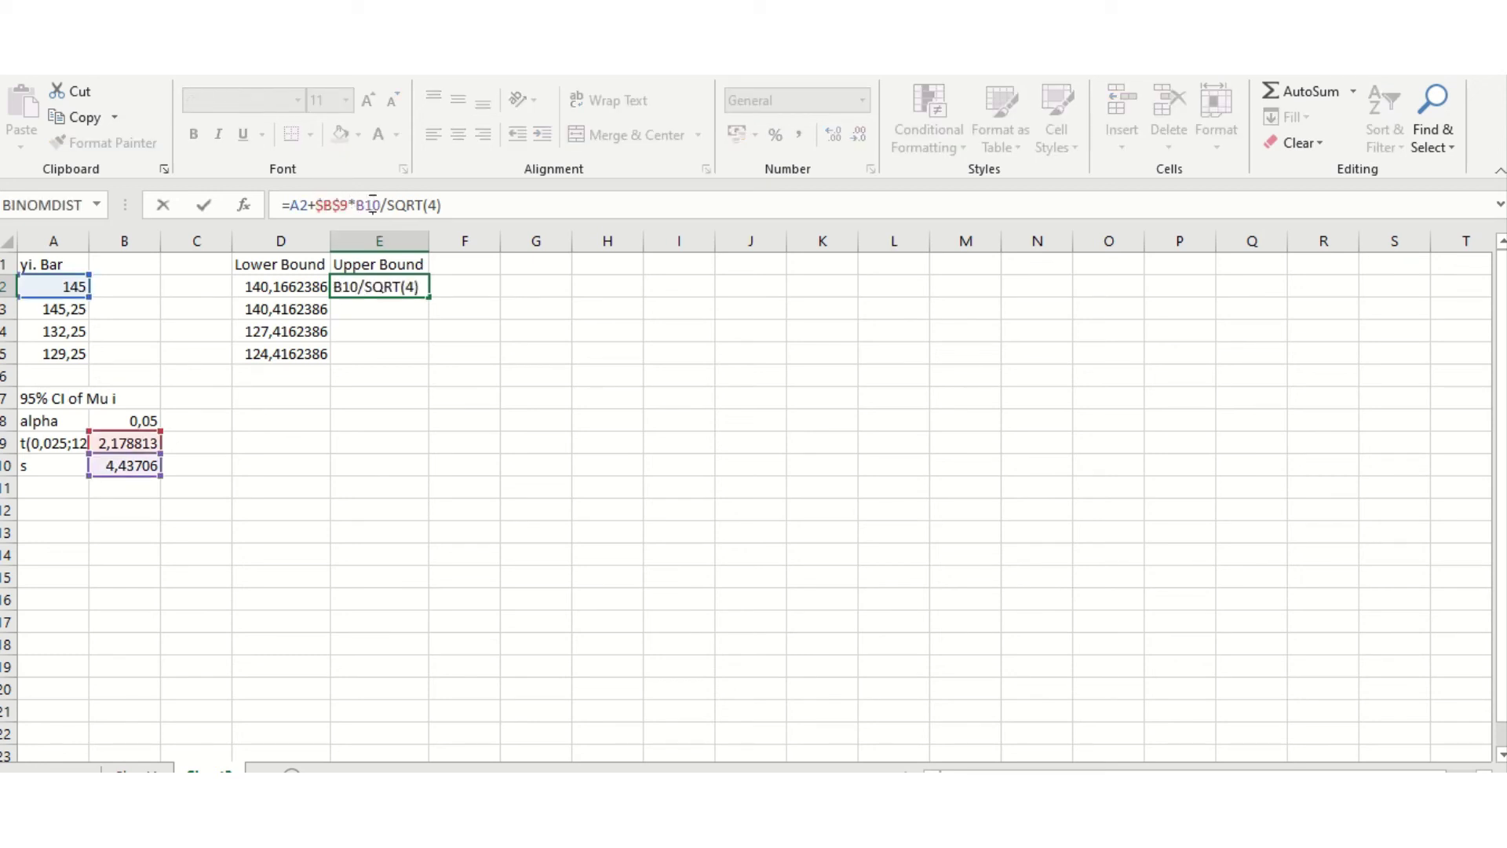
key("F4")
key("Return")
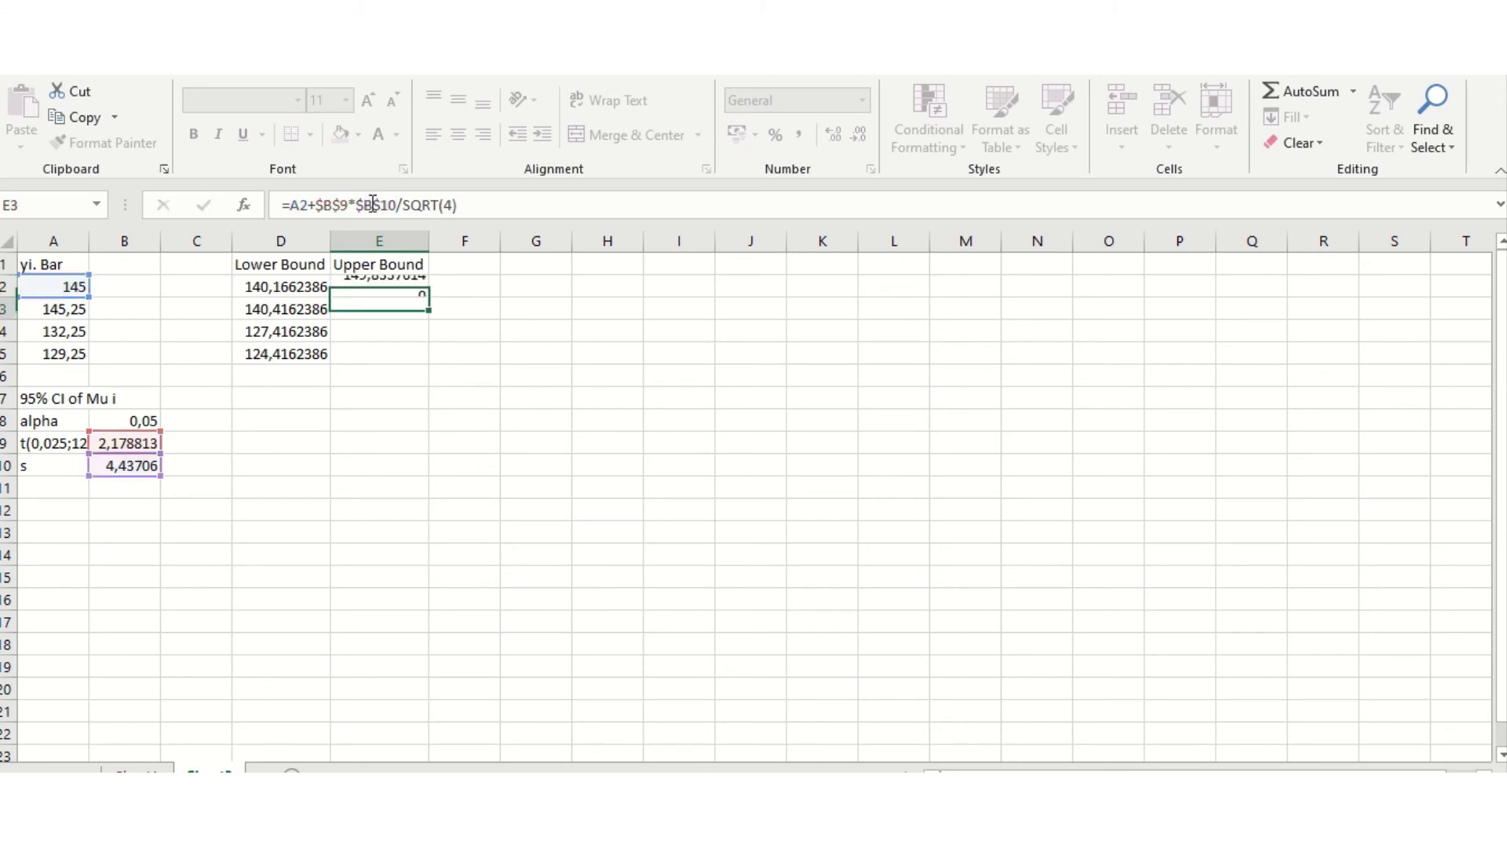
Copy the upper bound formula from E2 down through E5 for the remaining treatments.
key("Up")
key("ctrl+c")
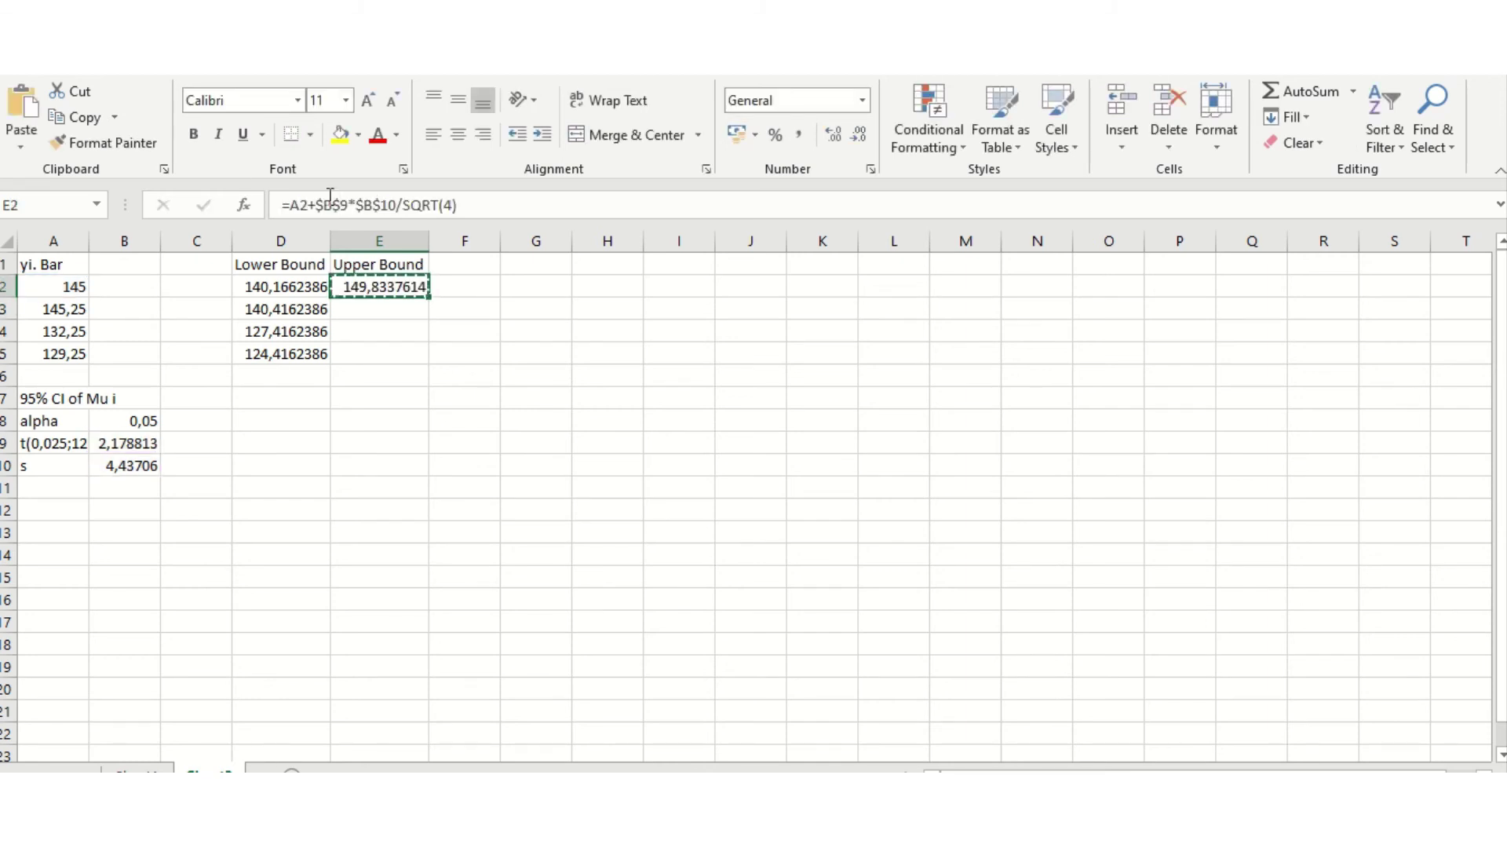
key("shift+Down")
key("shift+Down")
key("shift+Down")
key("Return")
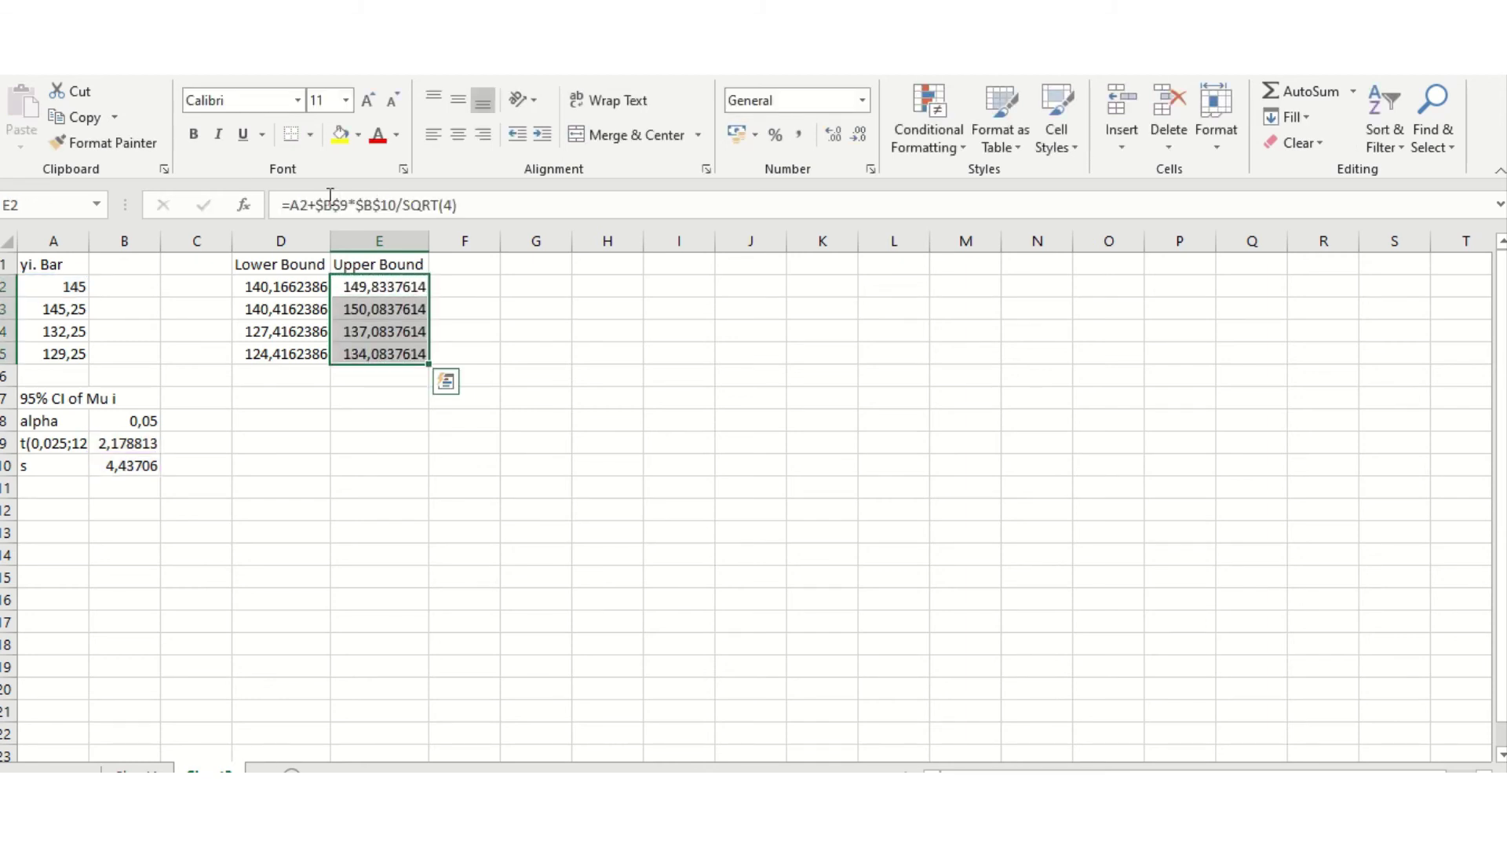
left_click(377, 419)
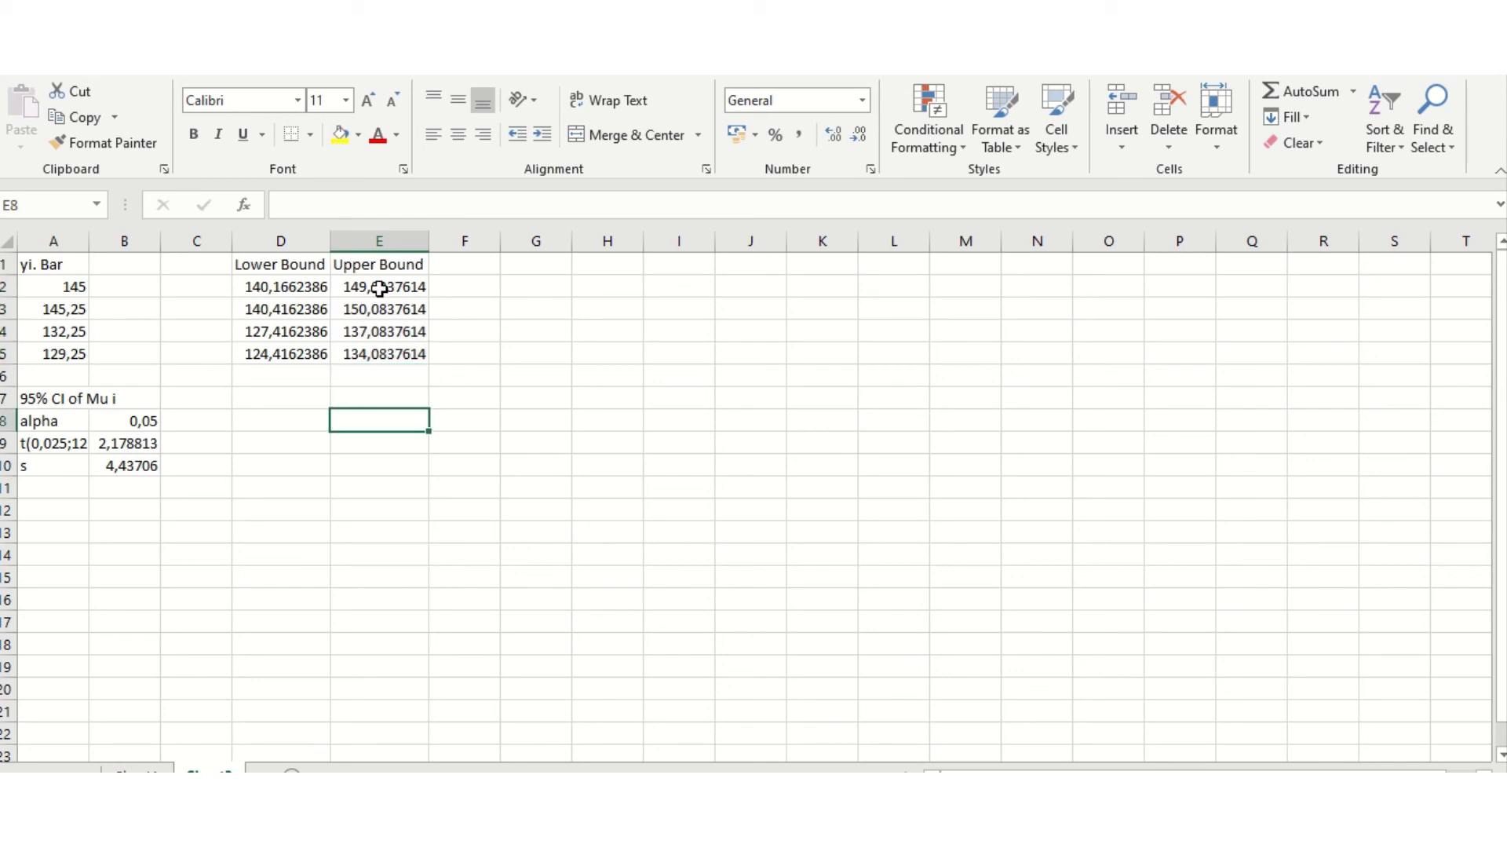
Format the bounds in D2:E5 with comma style and two decimal places.
left_click(300, 287)
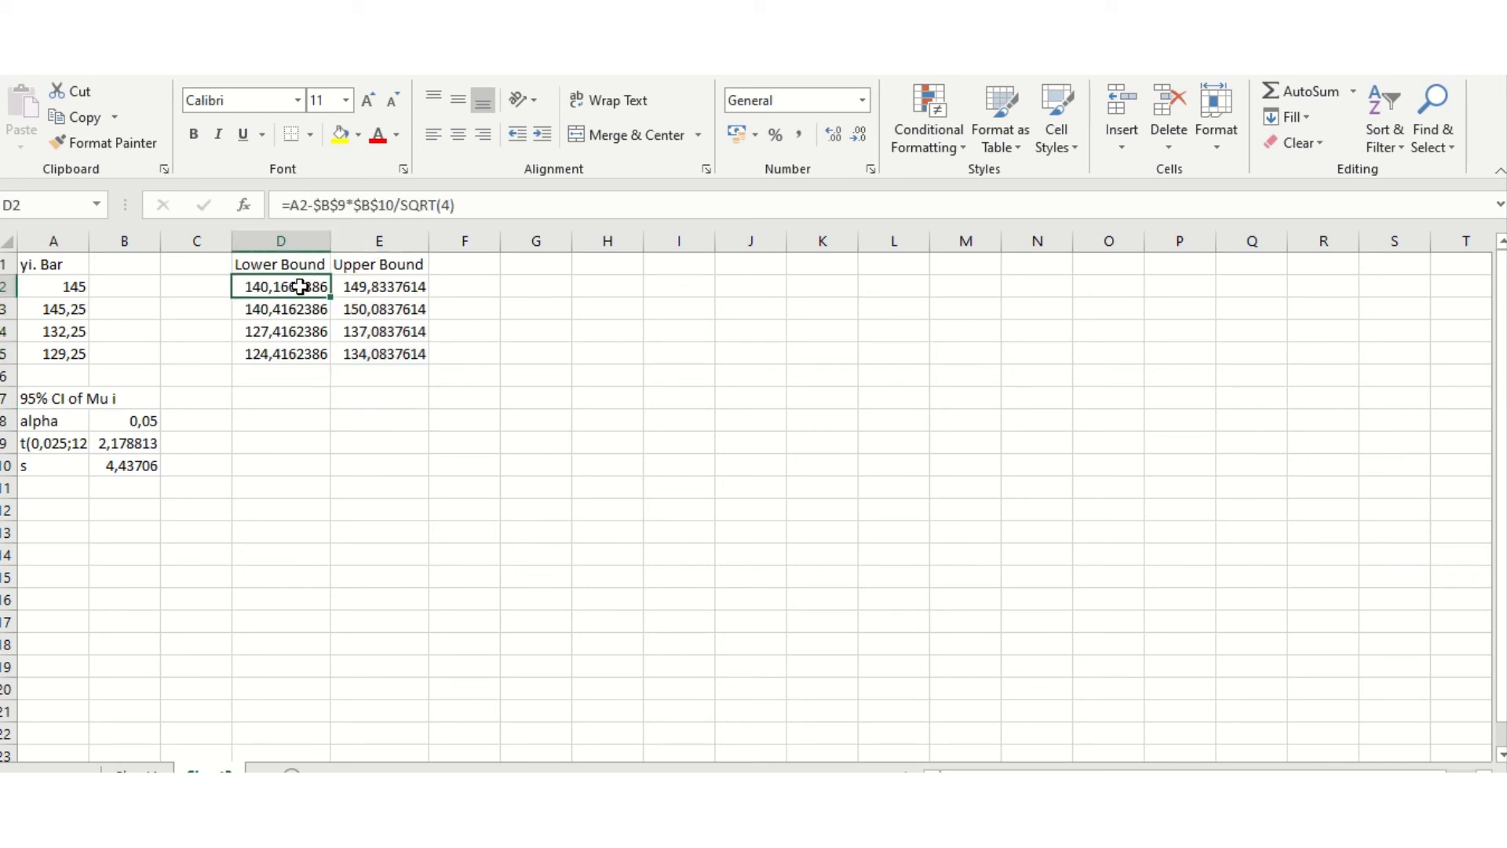
key("shift+Down")
key("shift+Down")
key("shift+Down")
key("shift+Right")
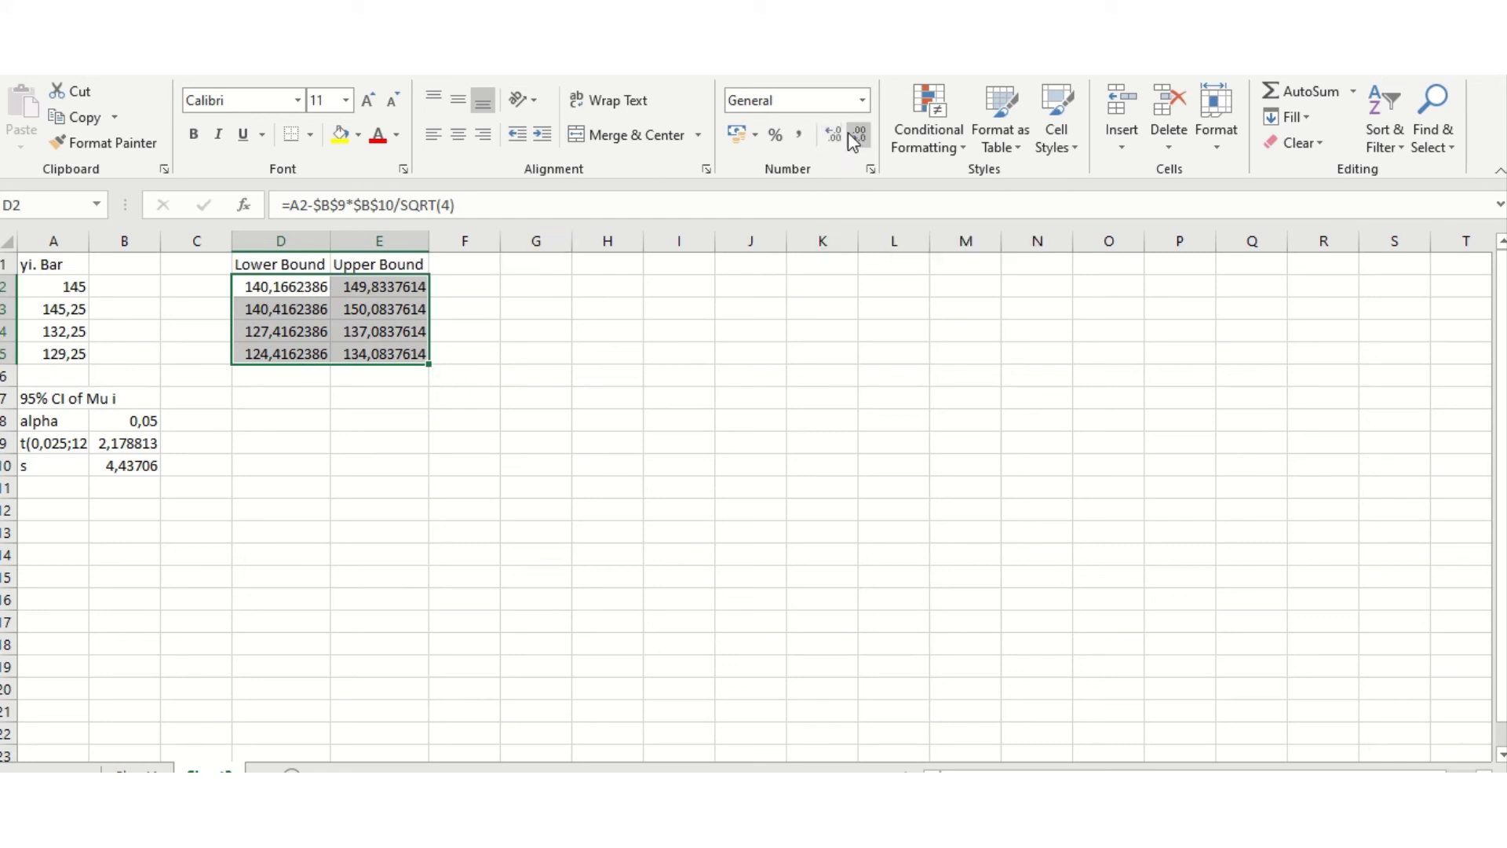
left_click(802, 137)
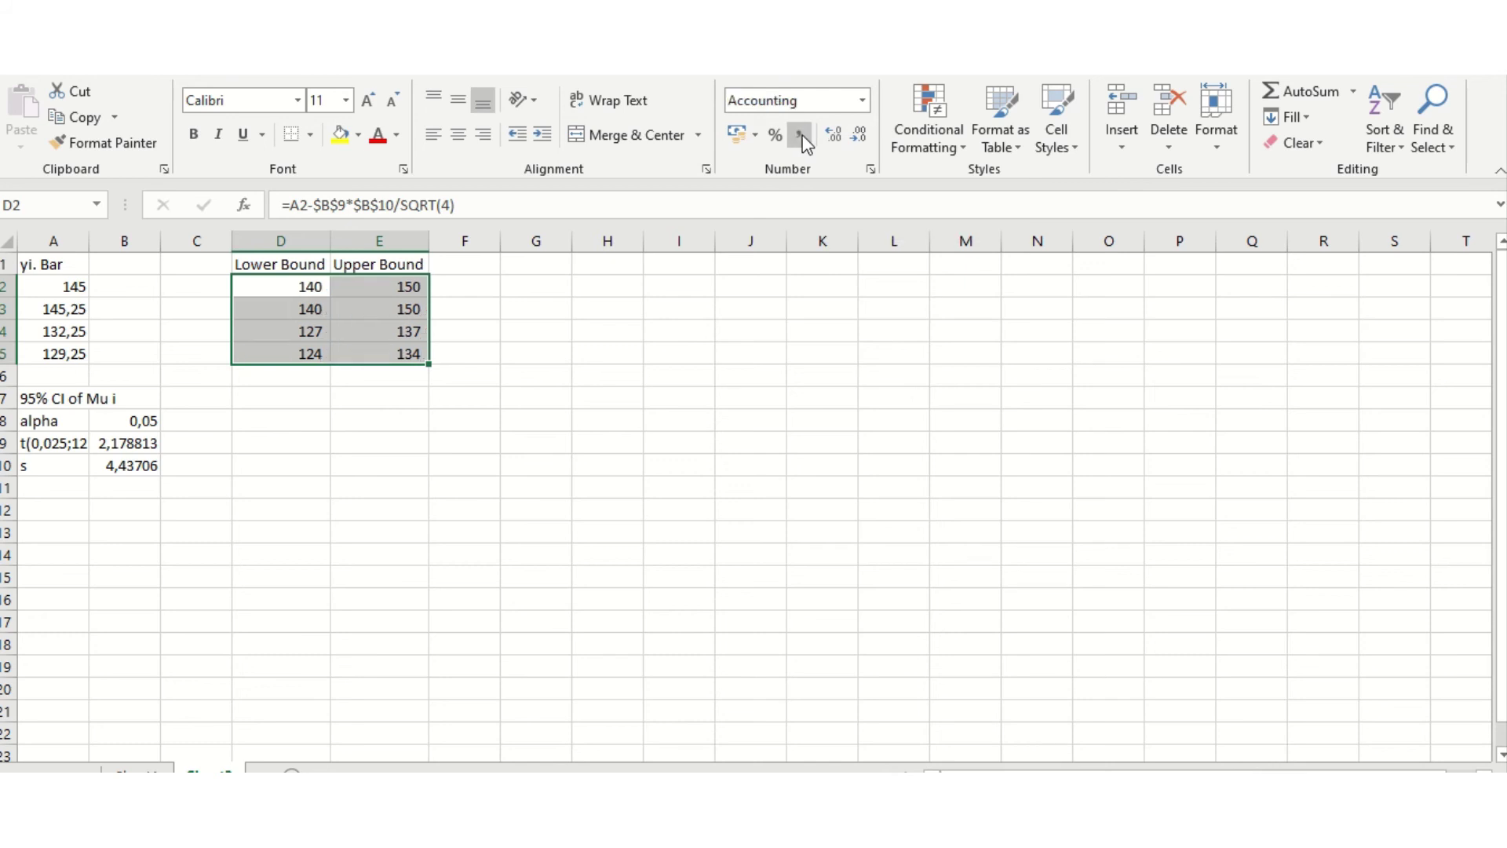
left_click(831, 138)
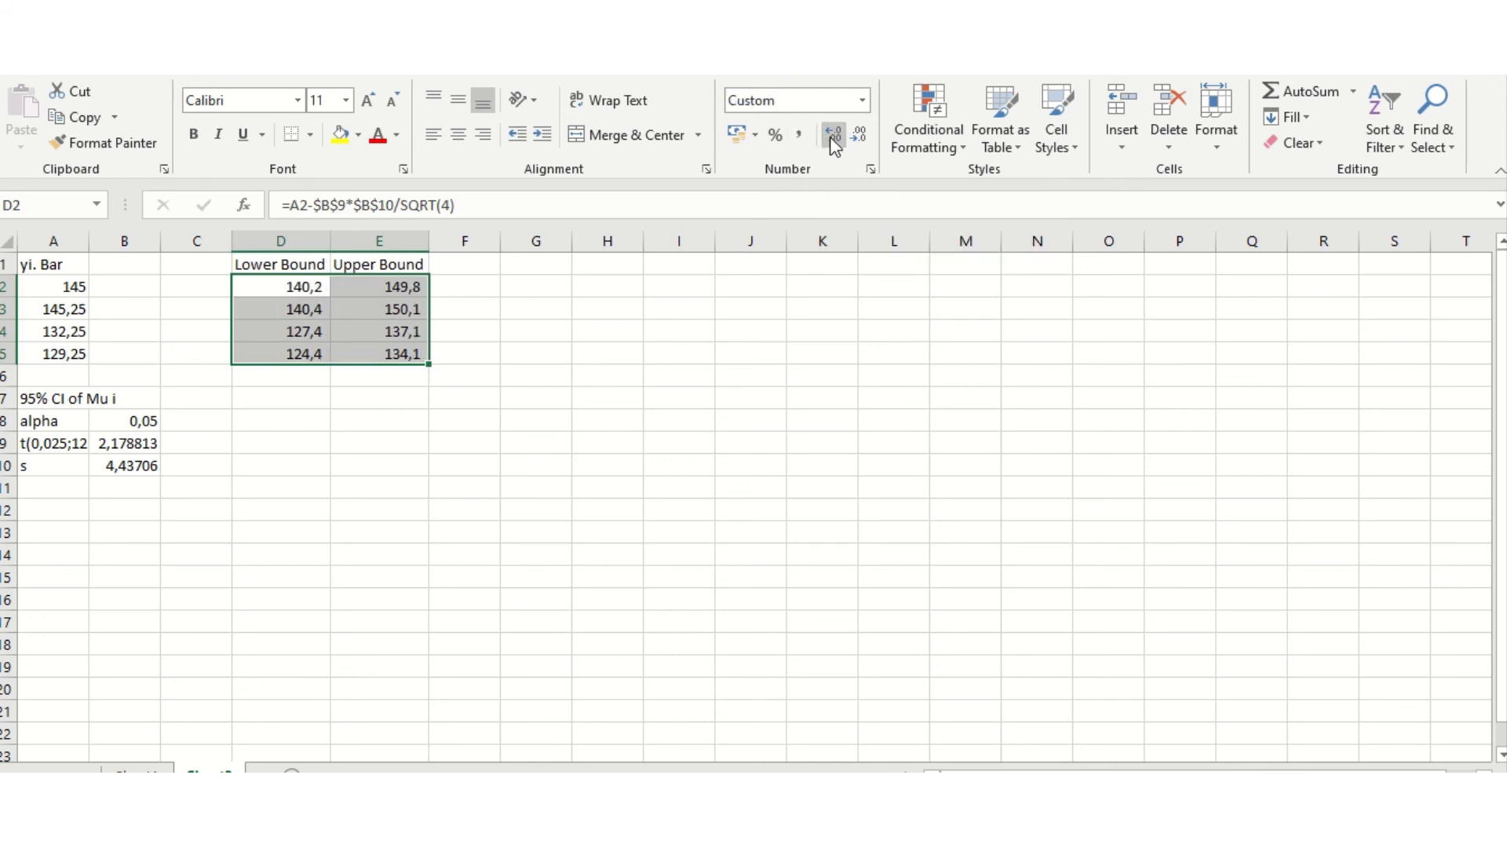
left_click(833, 138)
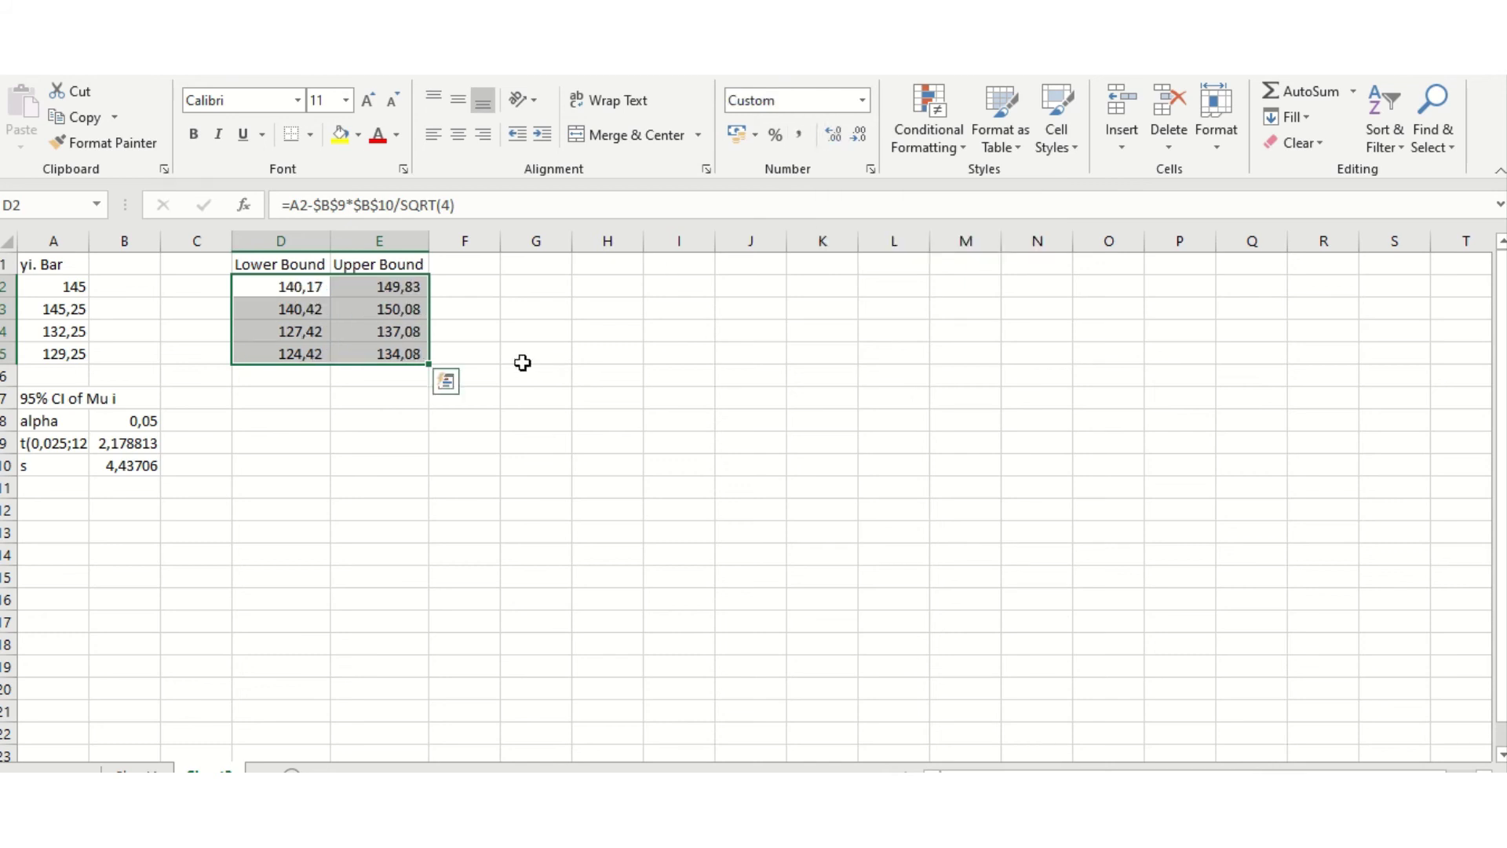
Enter a closing parenthesis ")" in F2 and copy it down through F5 beside the upper bounds.
left_click(467, 291)
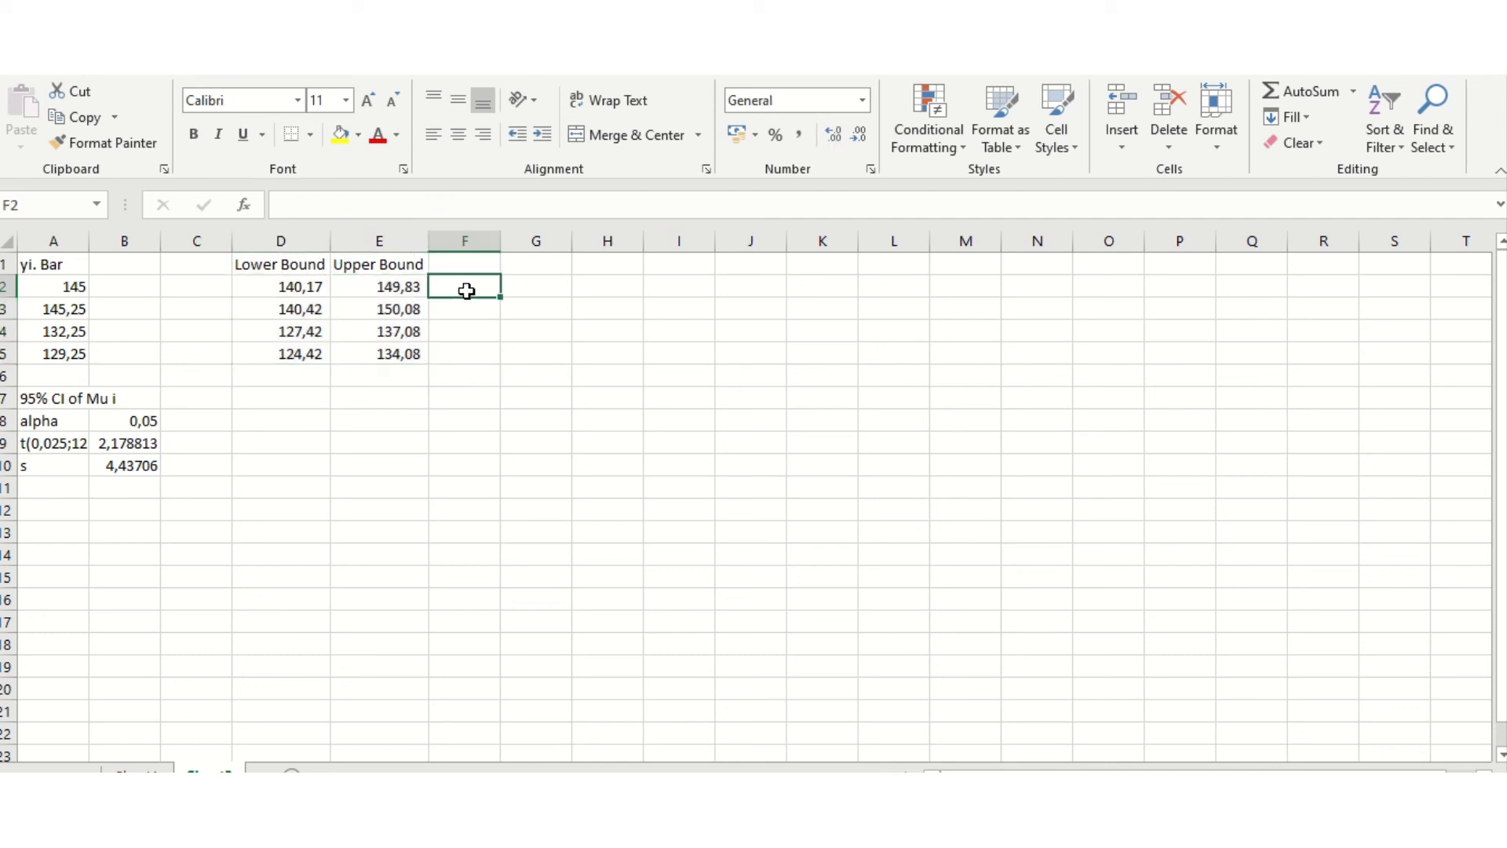
type(")")
key("Return")
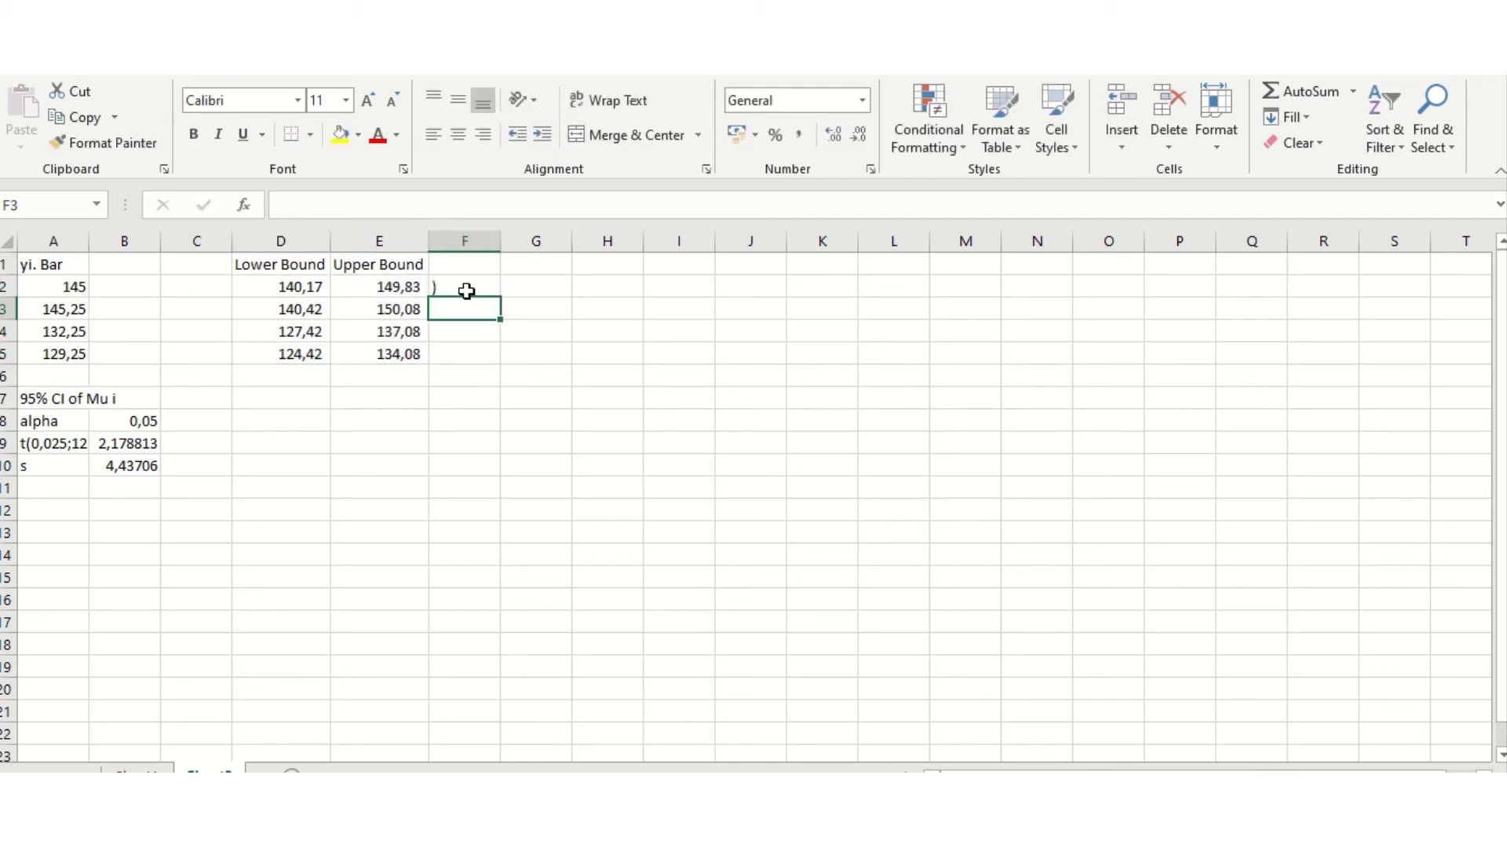
left_click(467, 291)
key("ctrl+c")
key("shift+Down")
key("shift+Down")
key("shift+Down")
key("shift+Down")
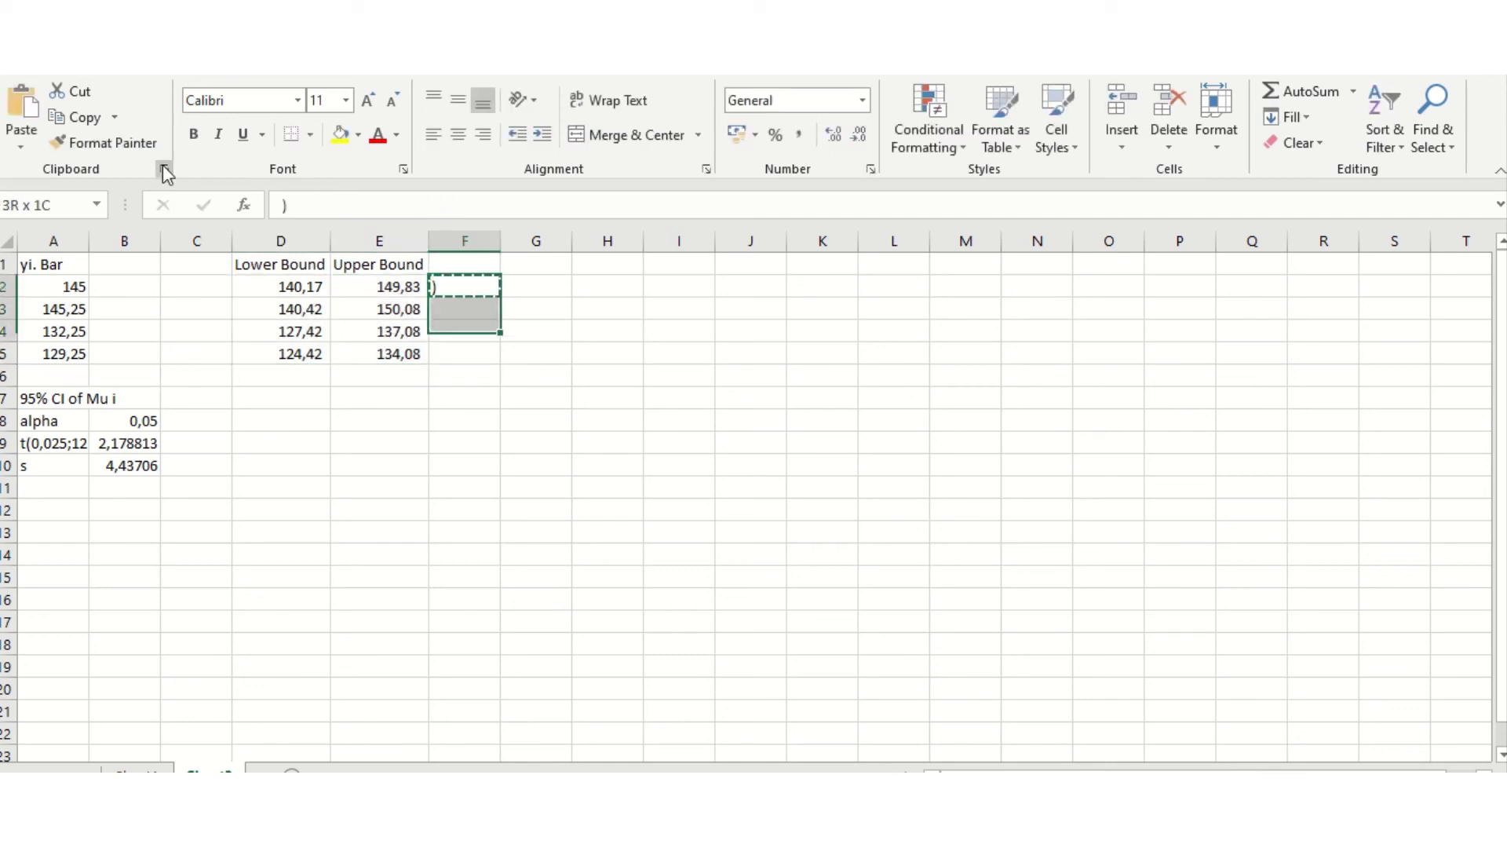
key("shift+Up")
key("Return")
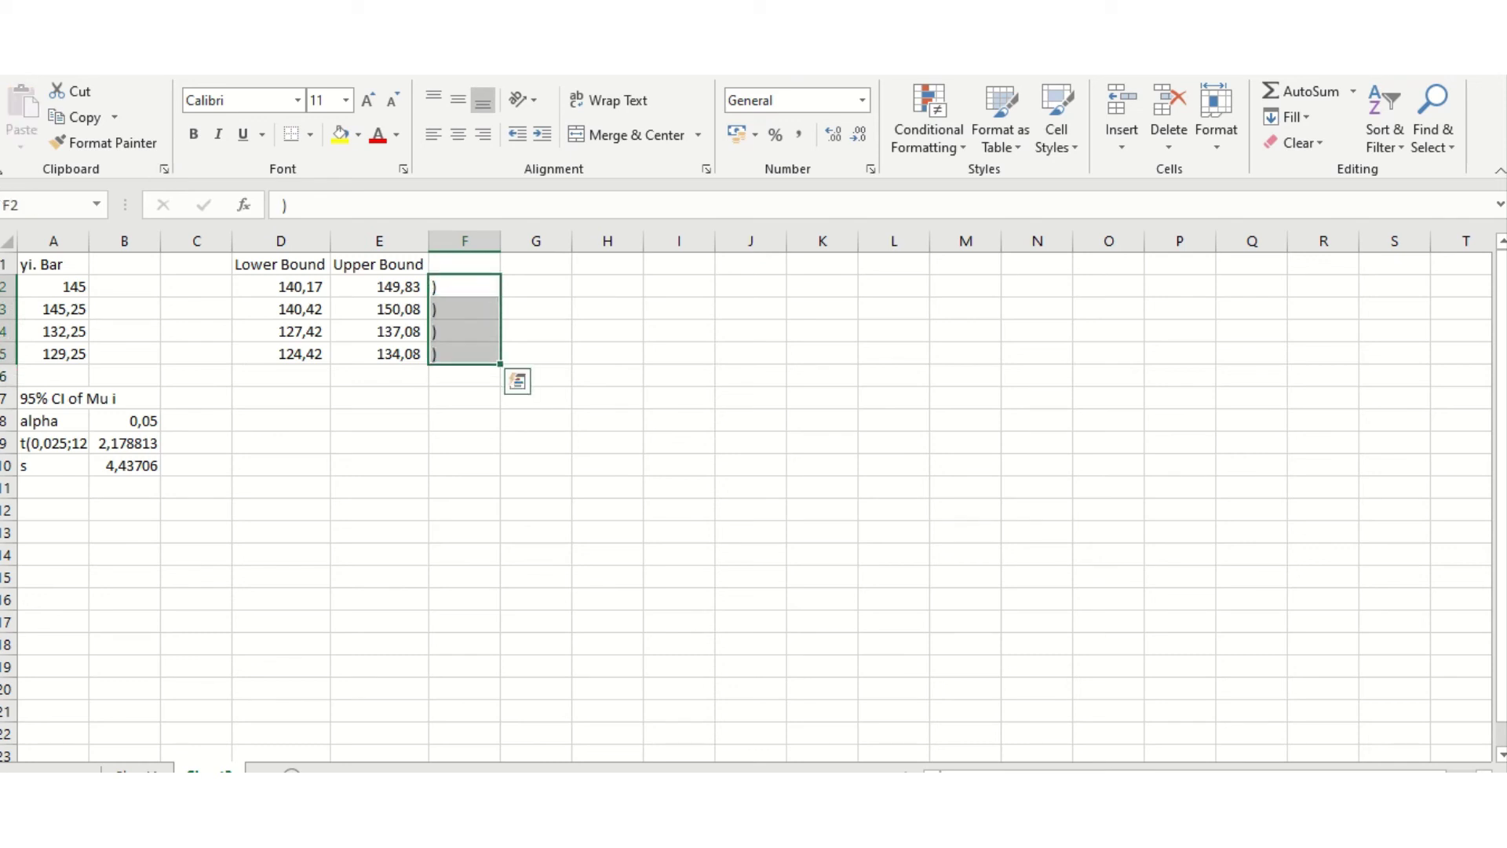
Enter an opening parenthesis "(" in C2, copy it down through C5, and right-align these cells.
left_click(219, 286)
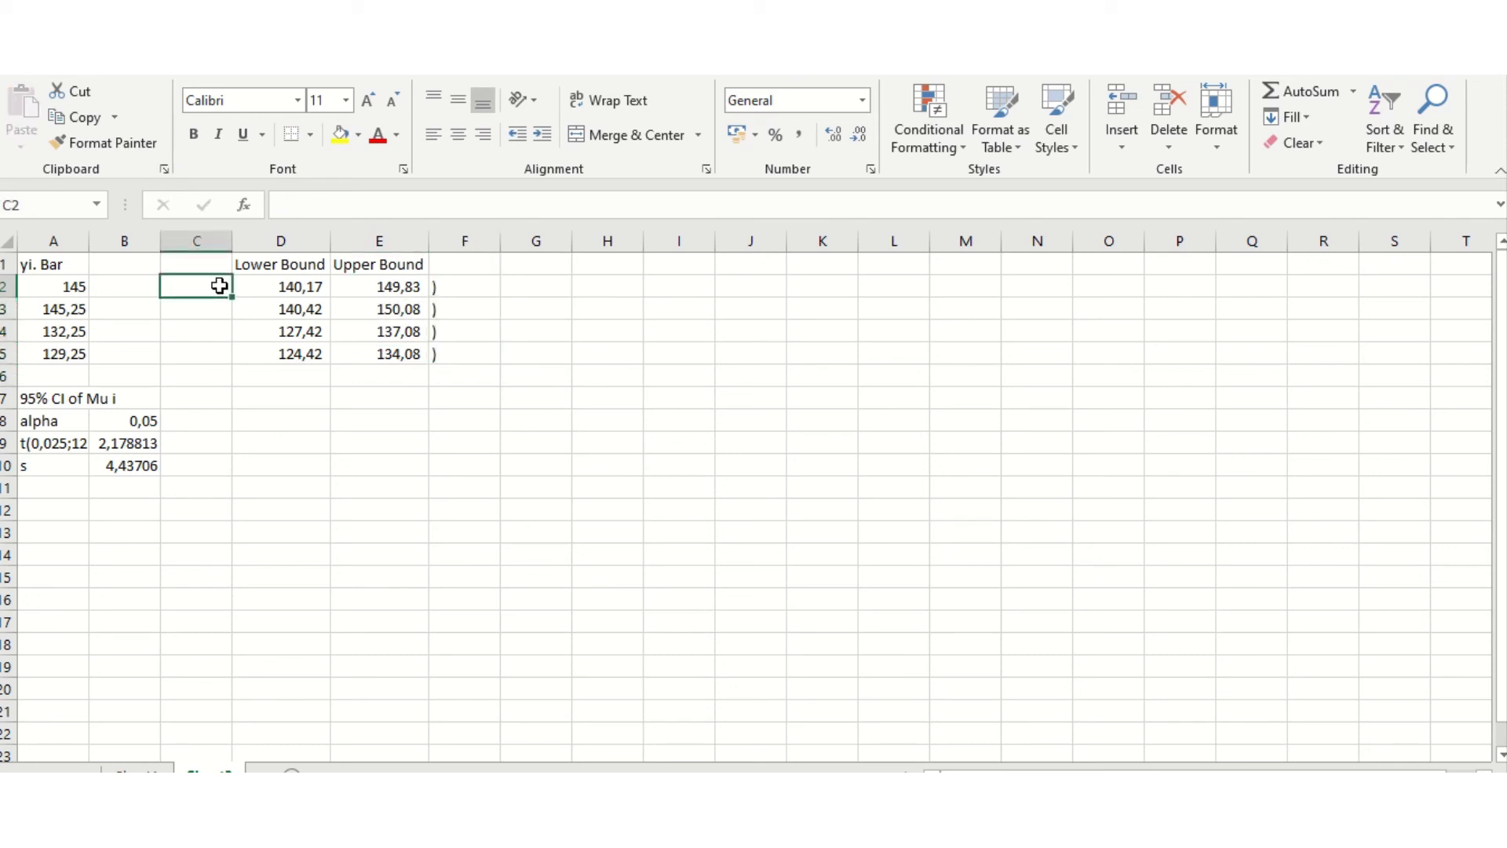
type("(")
key("Return")
left_click(219, 285)
key("ctrl+c")
left_click(65, 275)
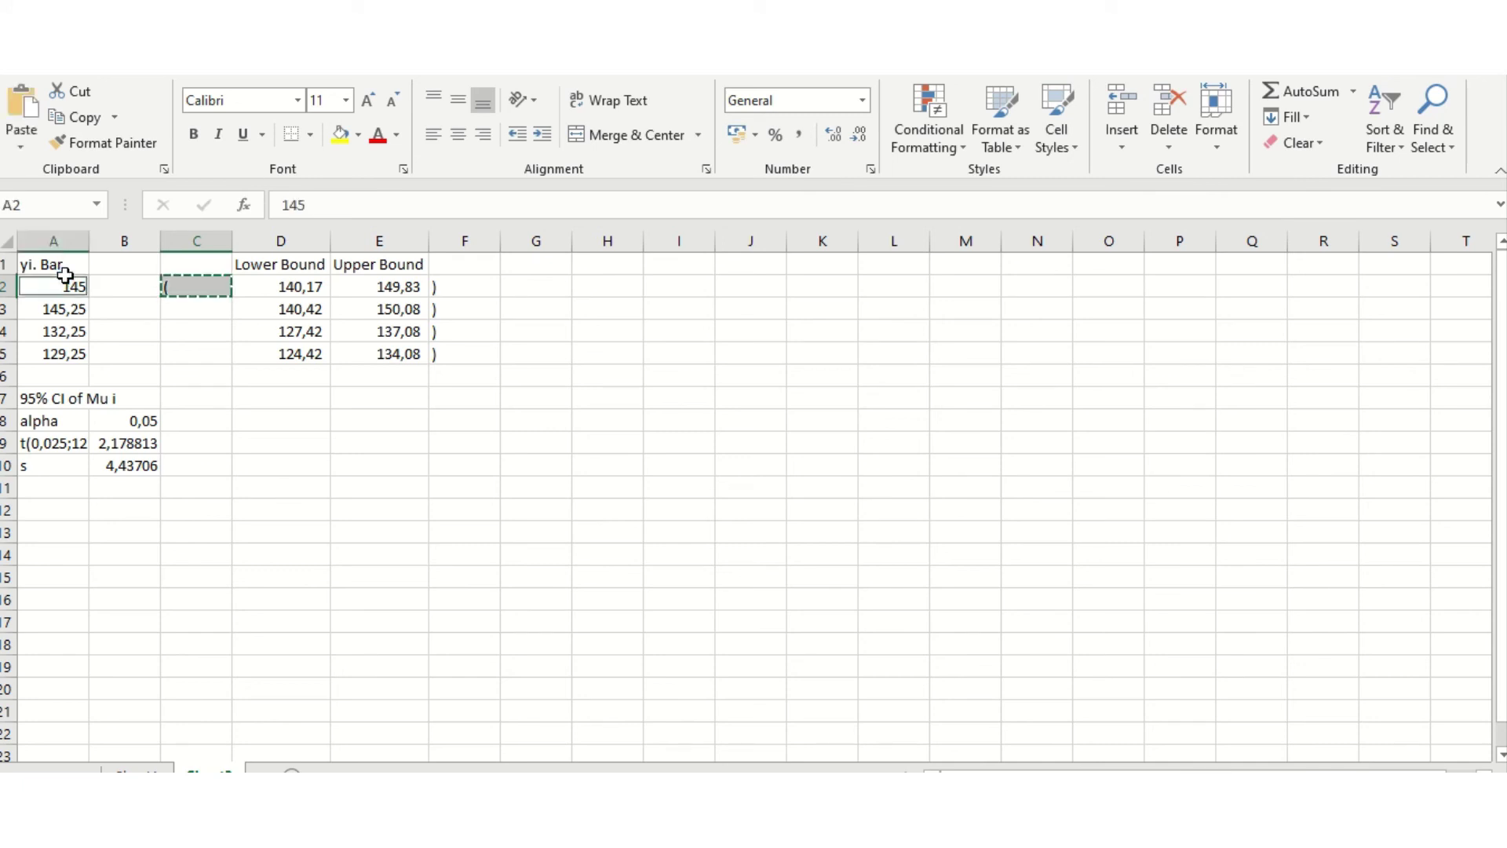
key("shift+Down")
key("shift+Down")
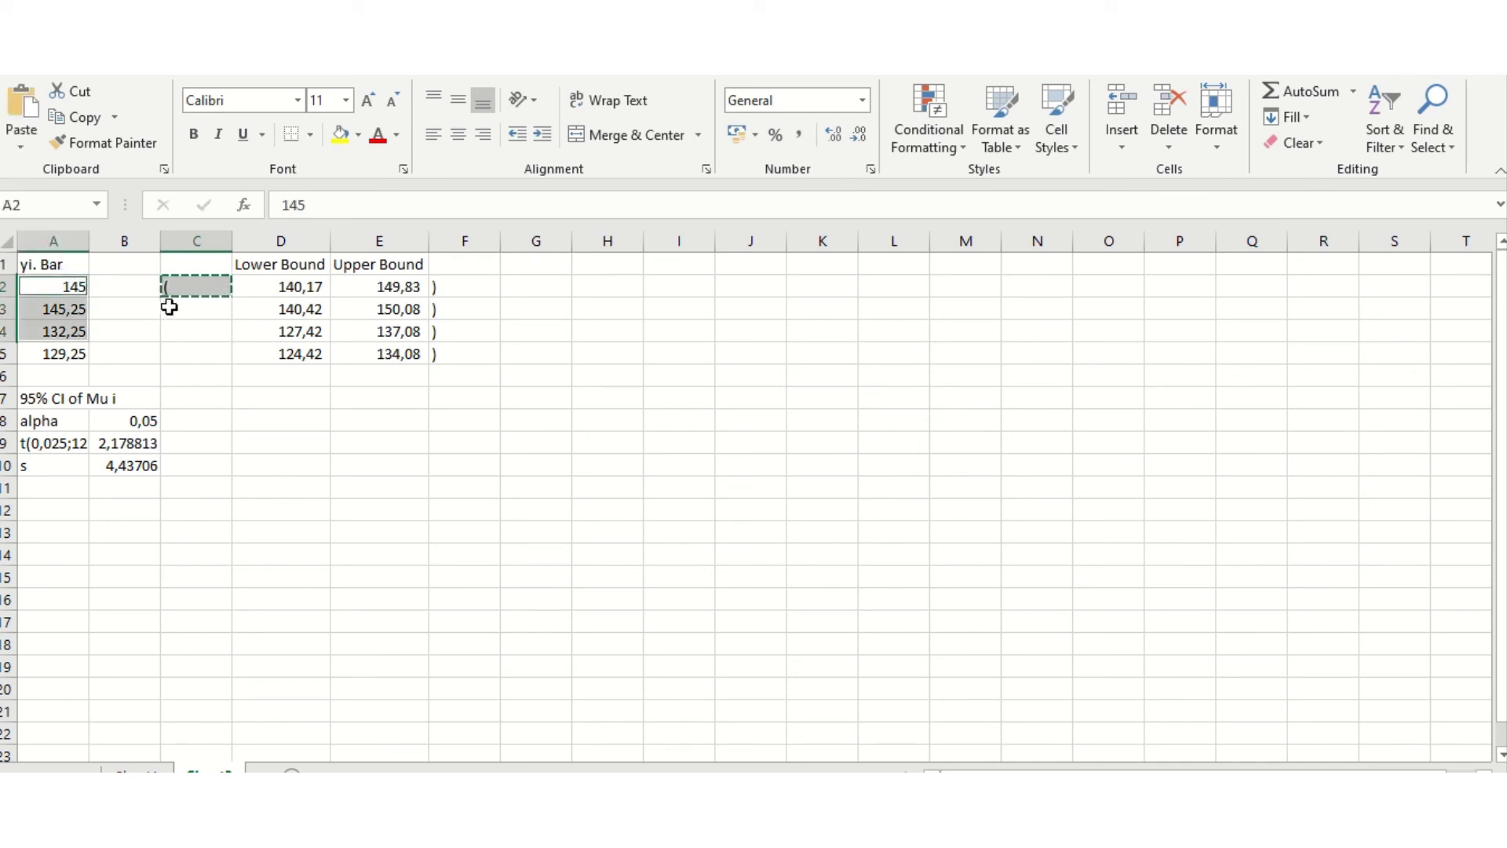
left_click_drag(175, 286, 179, 353)
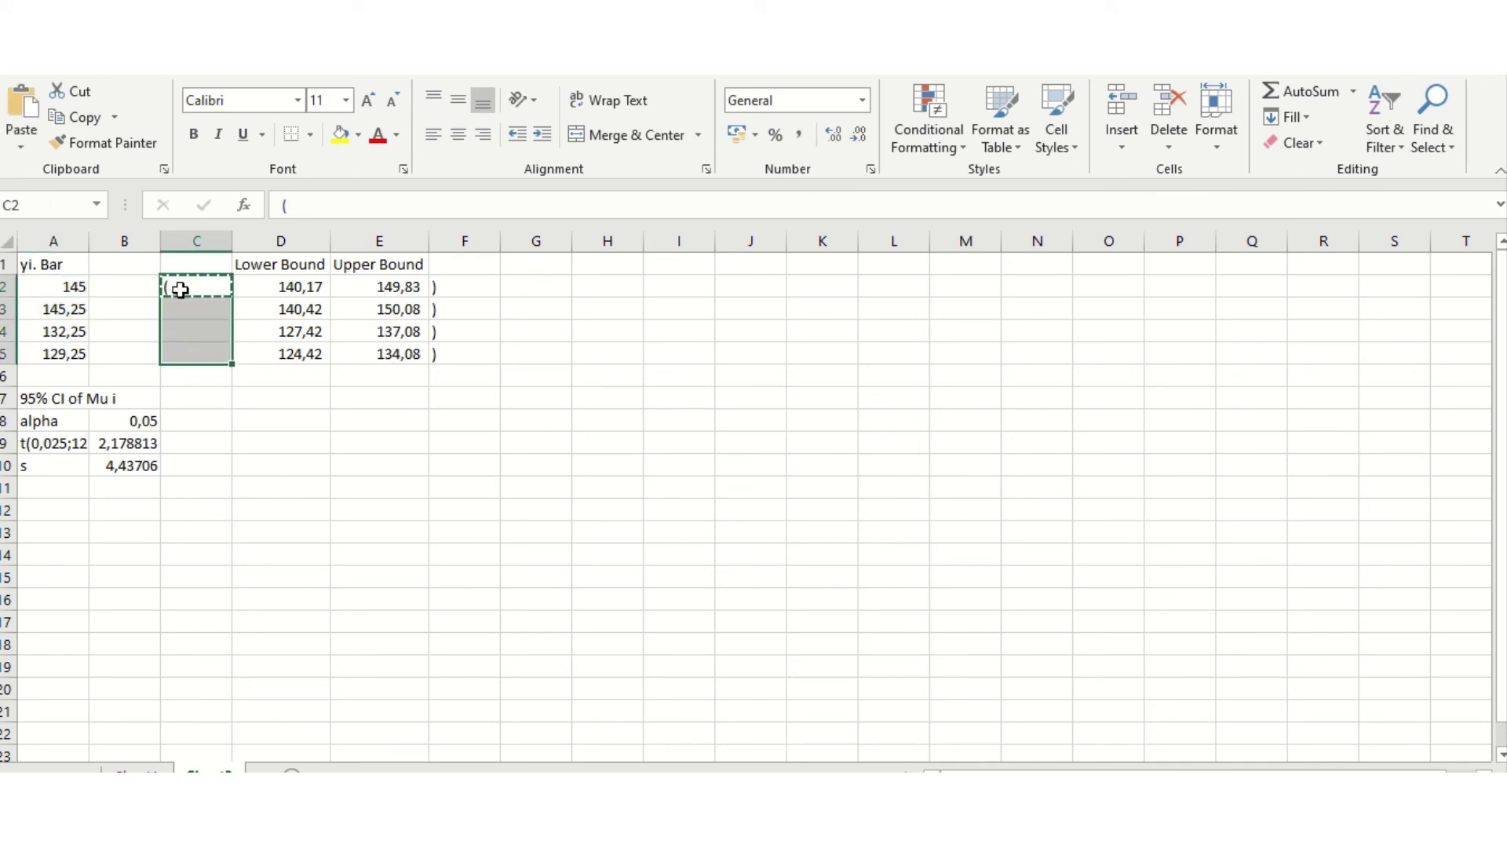
key("Return")
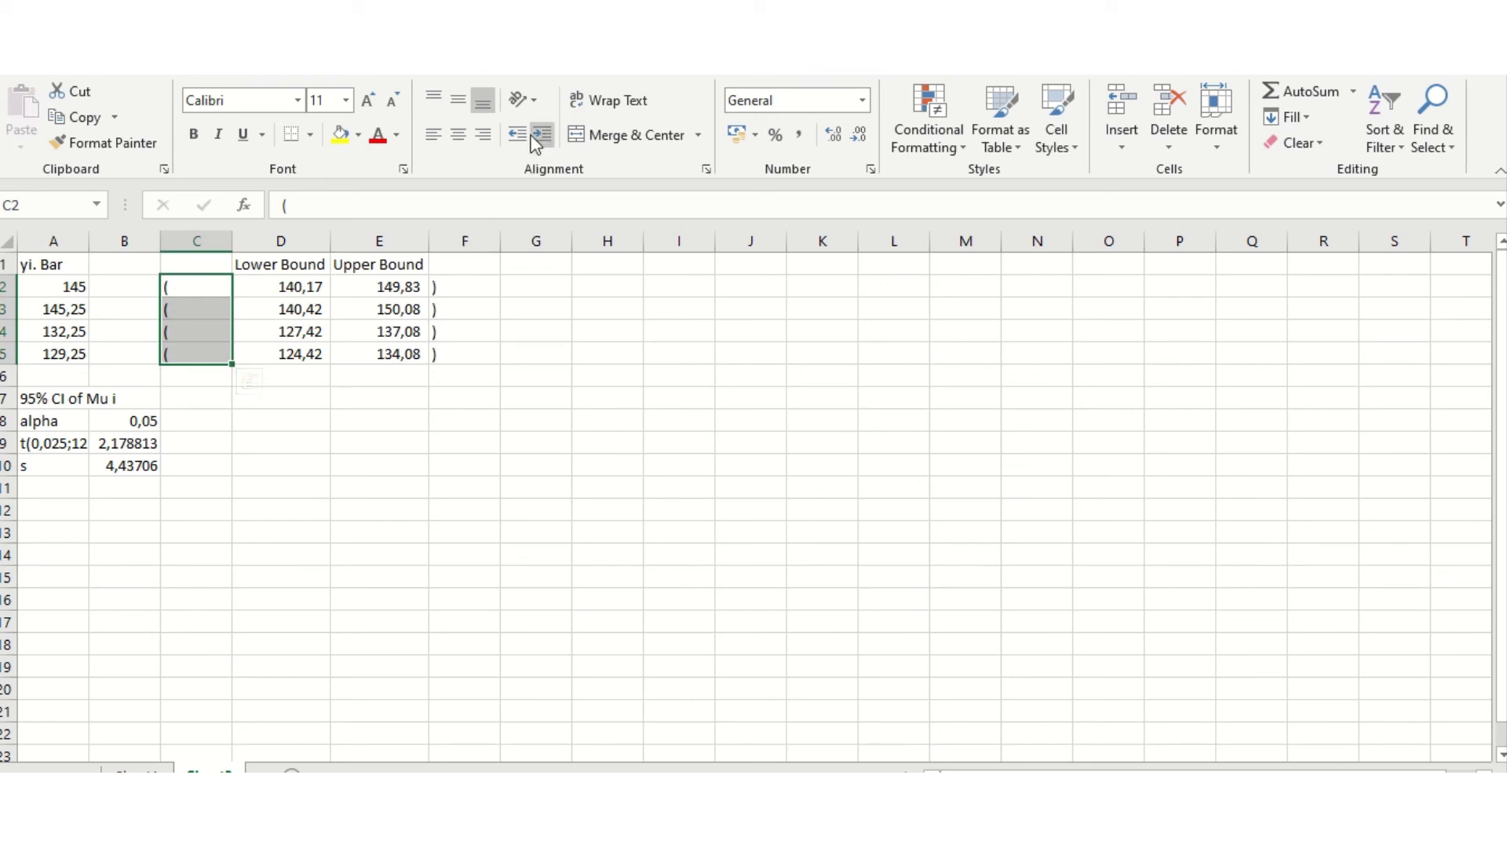
left_click(483, 135)
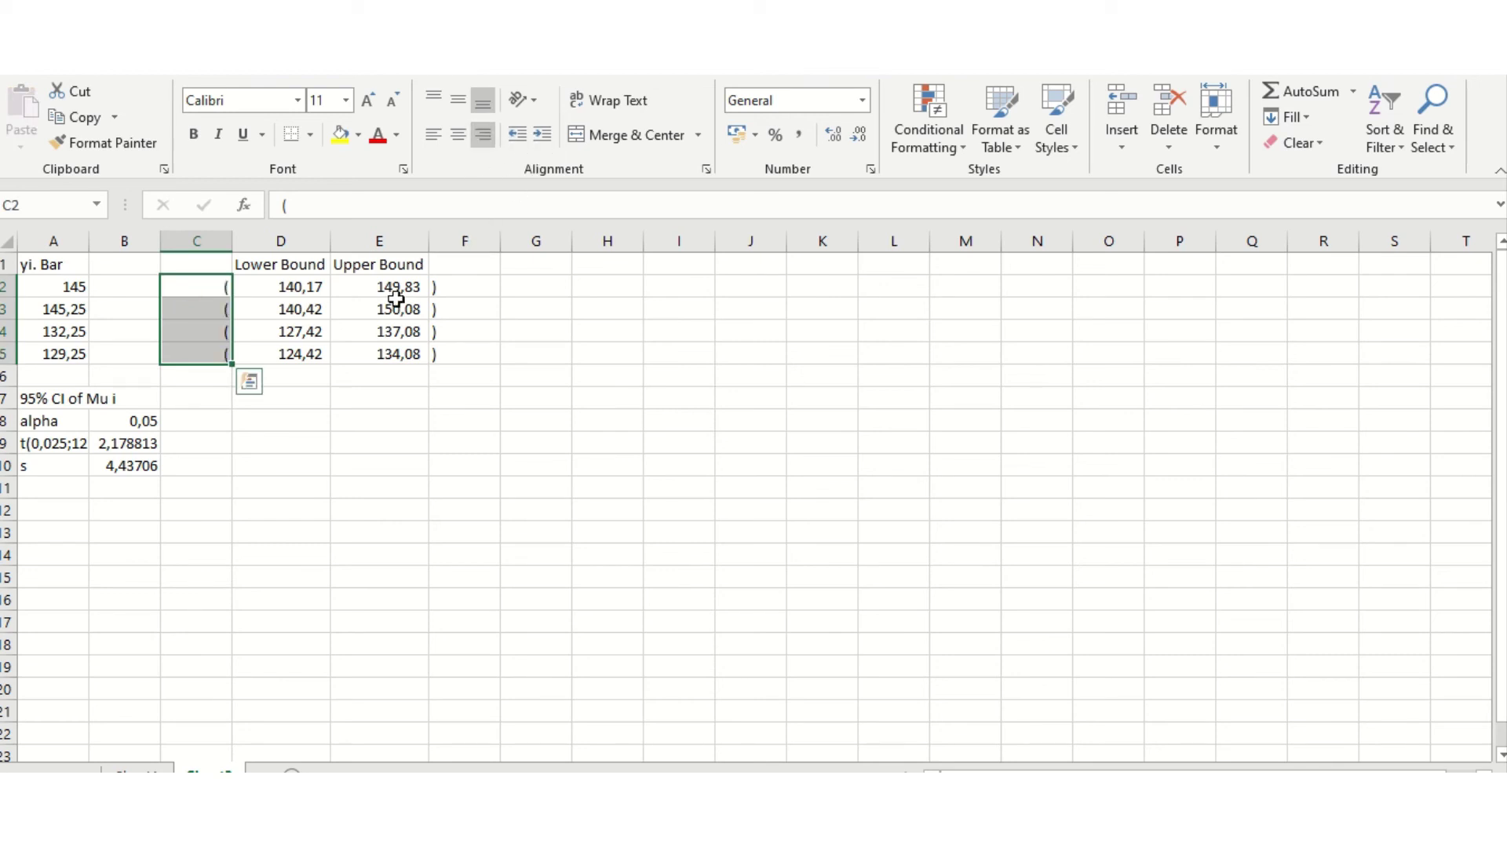
Insert a blank column between Lower Bound and Upper Bound and enter the separator ";" in E2.
right_click(360, 238)
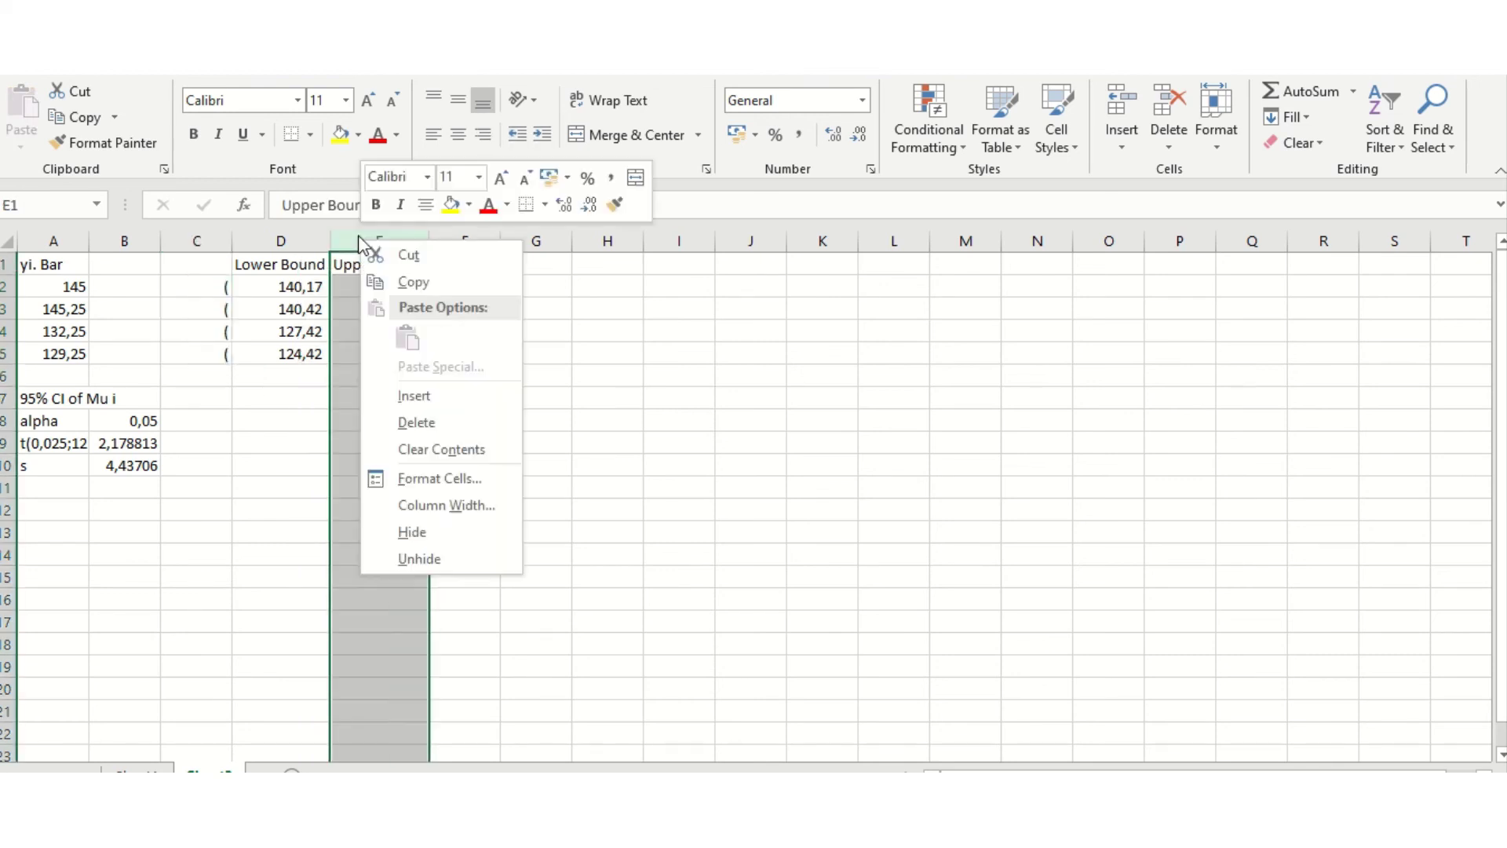
left_click(423, 397)
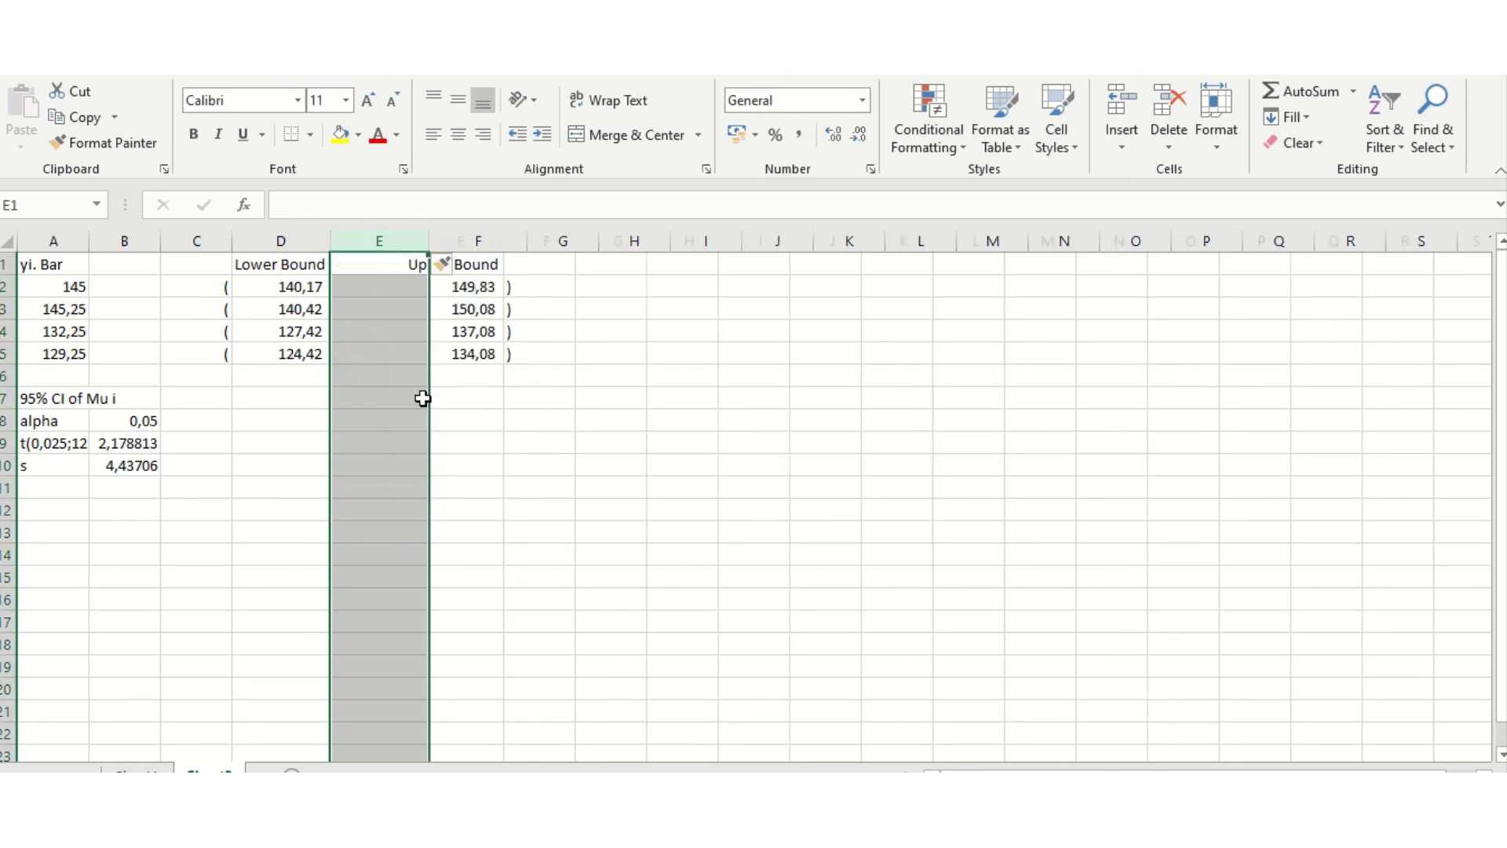
left_click(385, 289)
type(";")
key("Return")
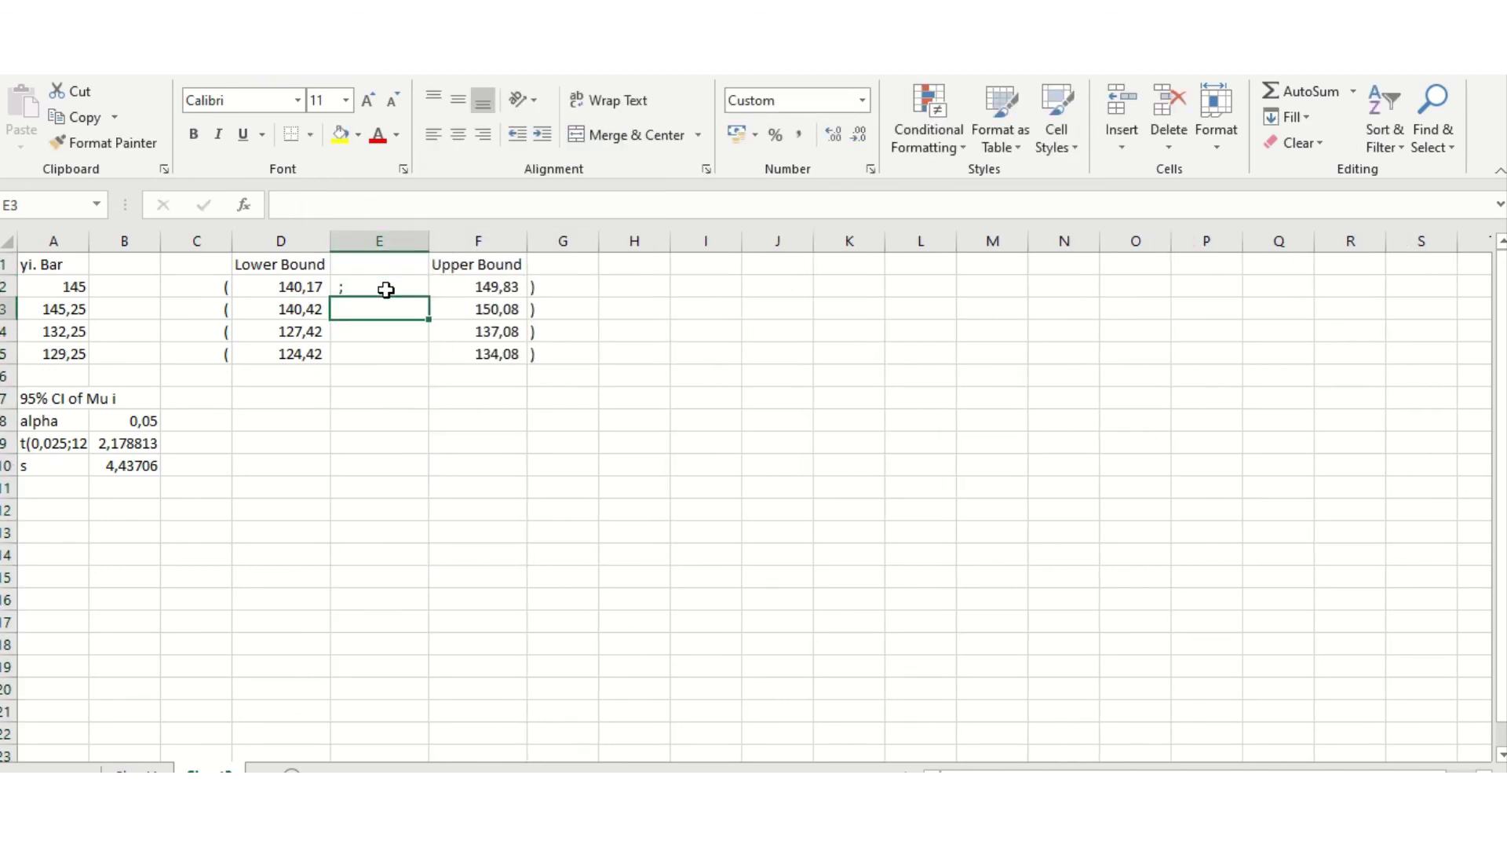
Copy the ";" separator from E2 down through E5 between the lower and upper bounds.
left_click(386, 288)
key("ctrl+c")
key("shift+Down")
key("shift+Down")
key("shift+Down")
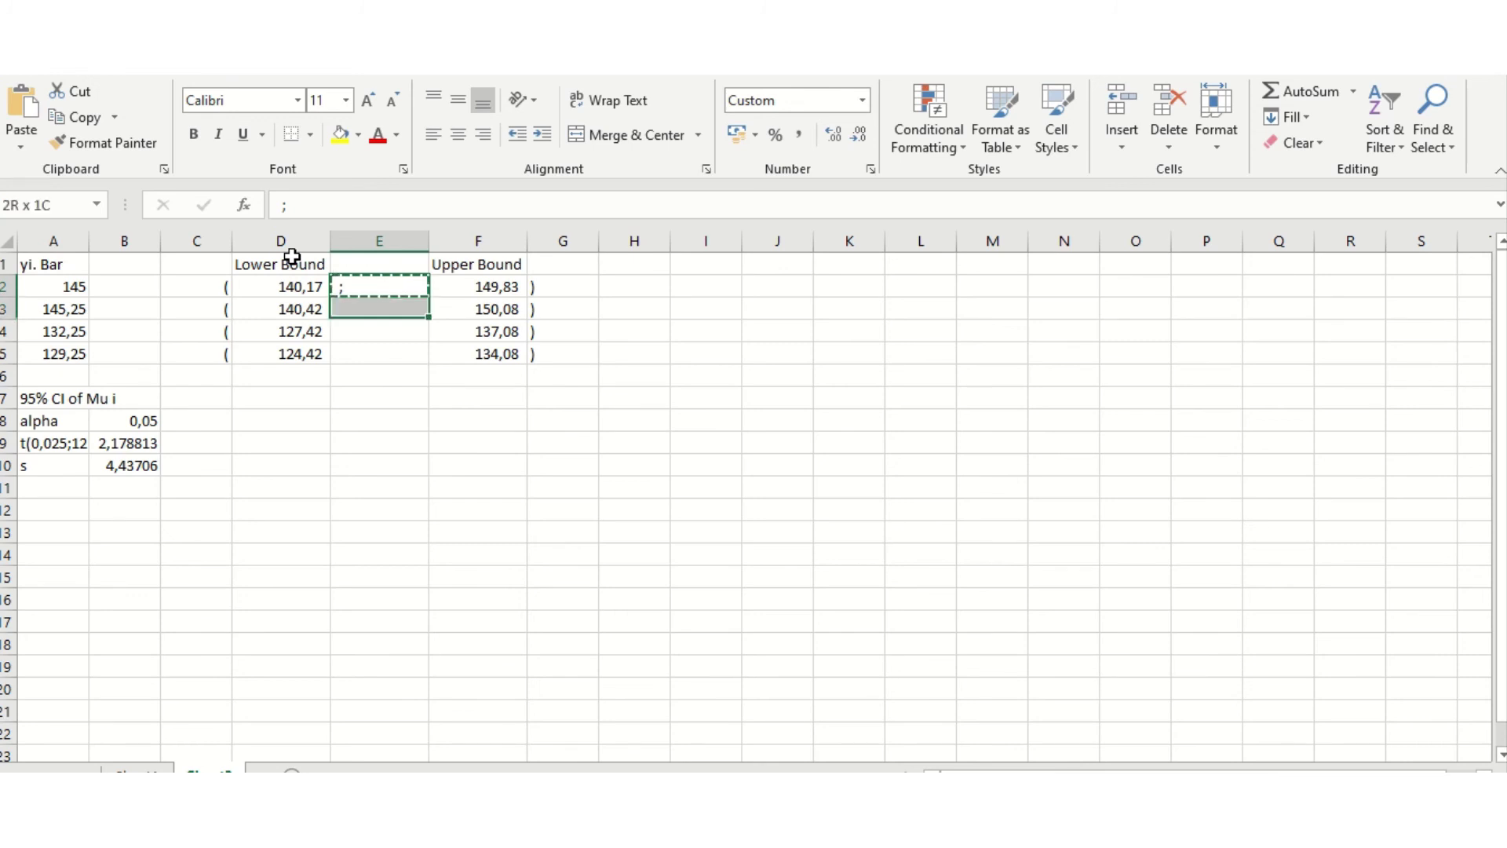
key("ctrl+v")
key("Escape")
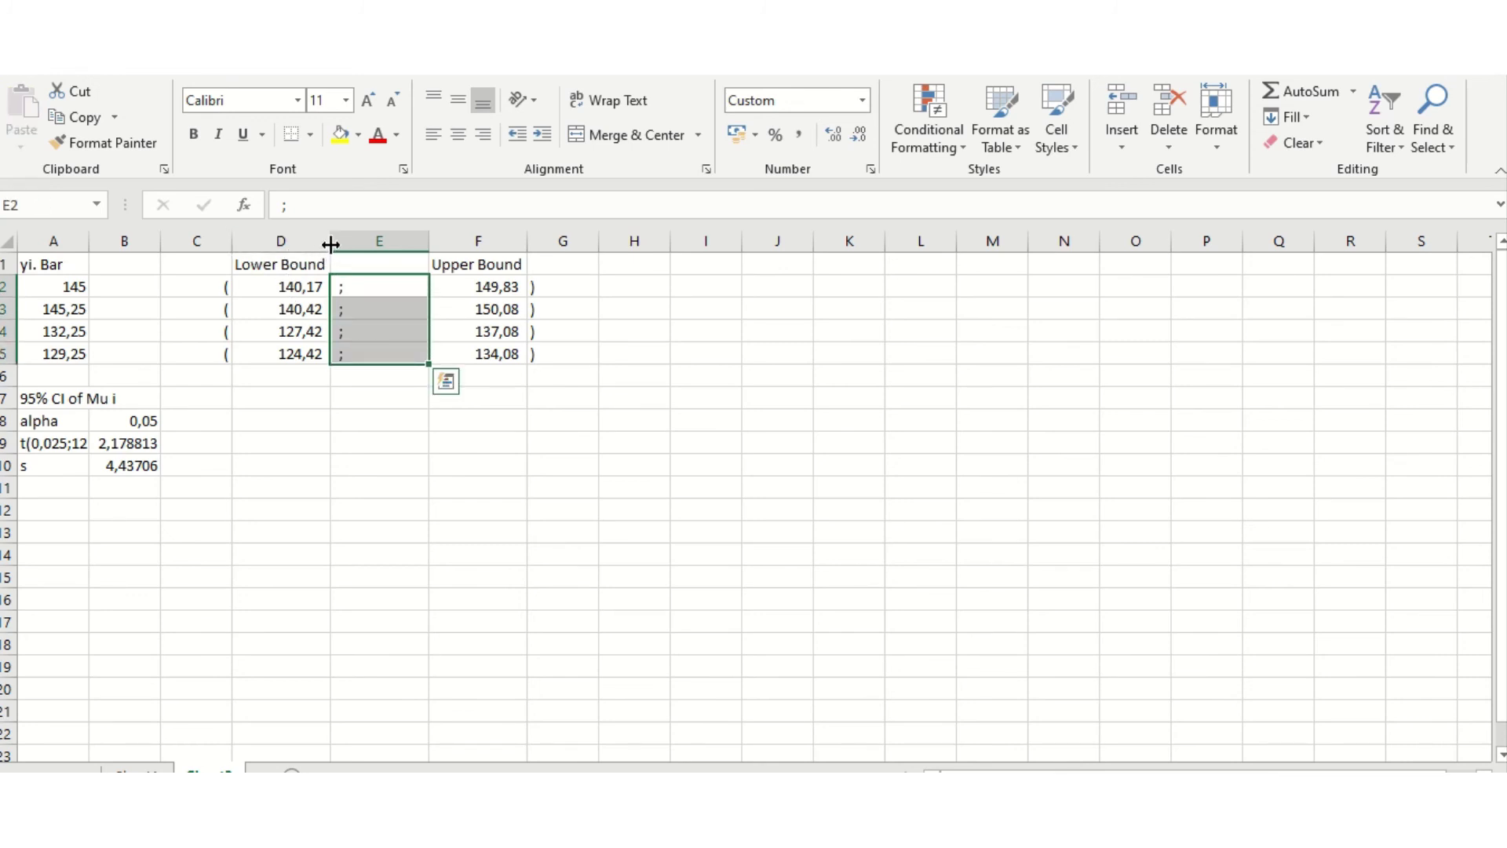
Narrow column D and clear the Lower Bound and Upper Bound headings from C1:F1.
left_click_drag(329, 242, 275, 256)
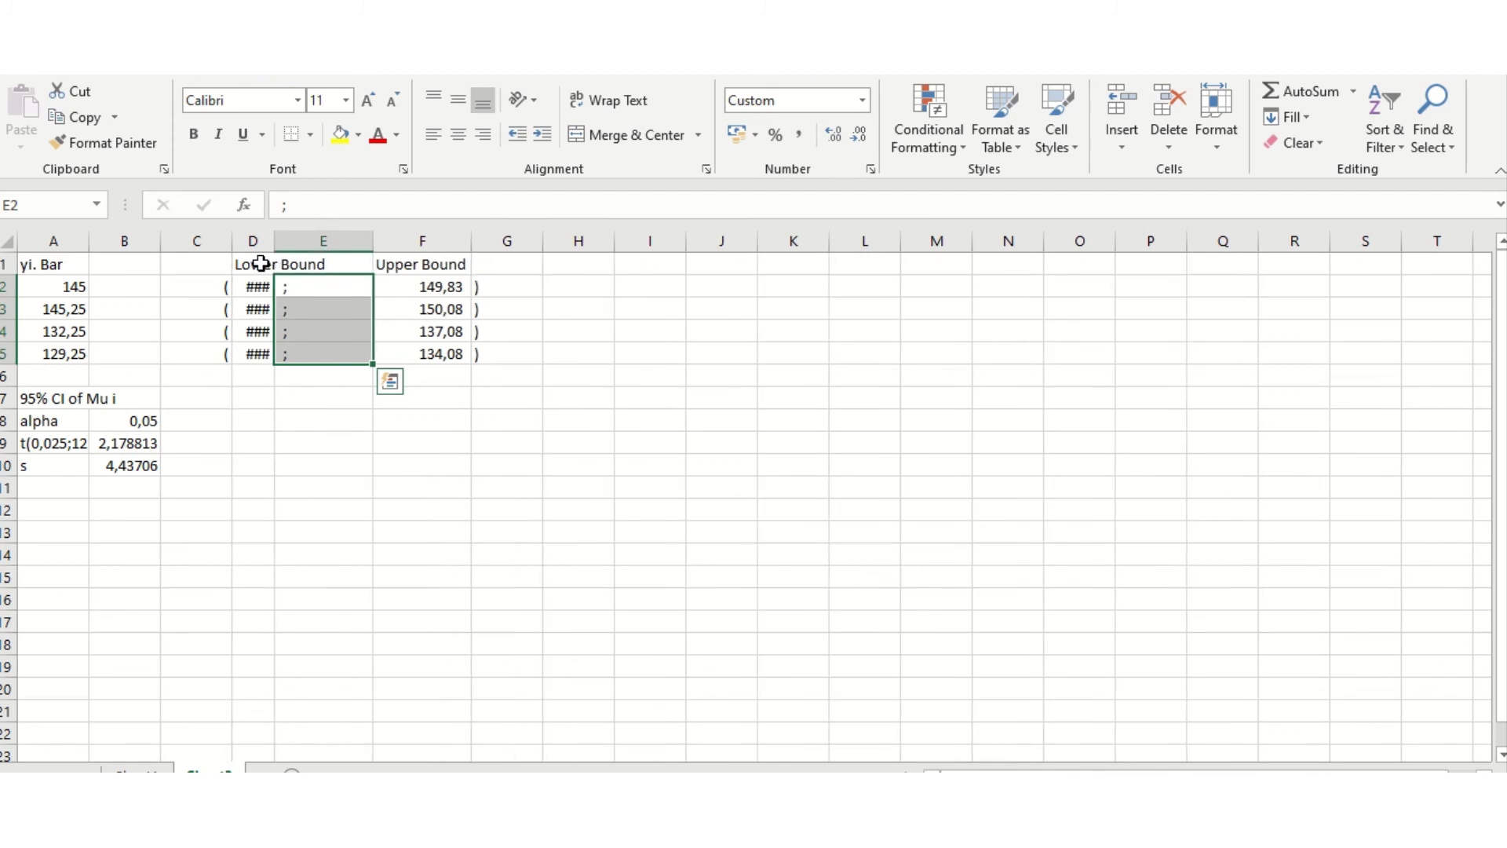
left_click(242, 269)
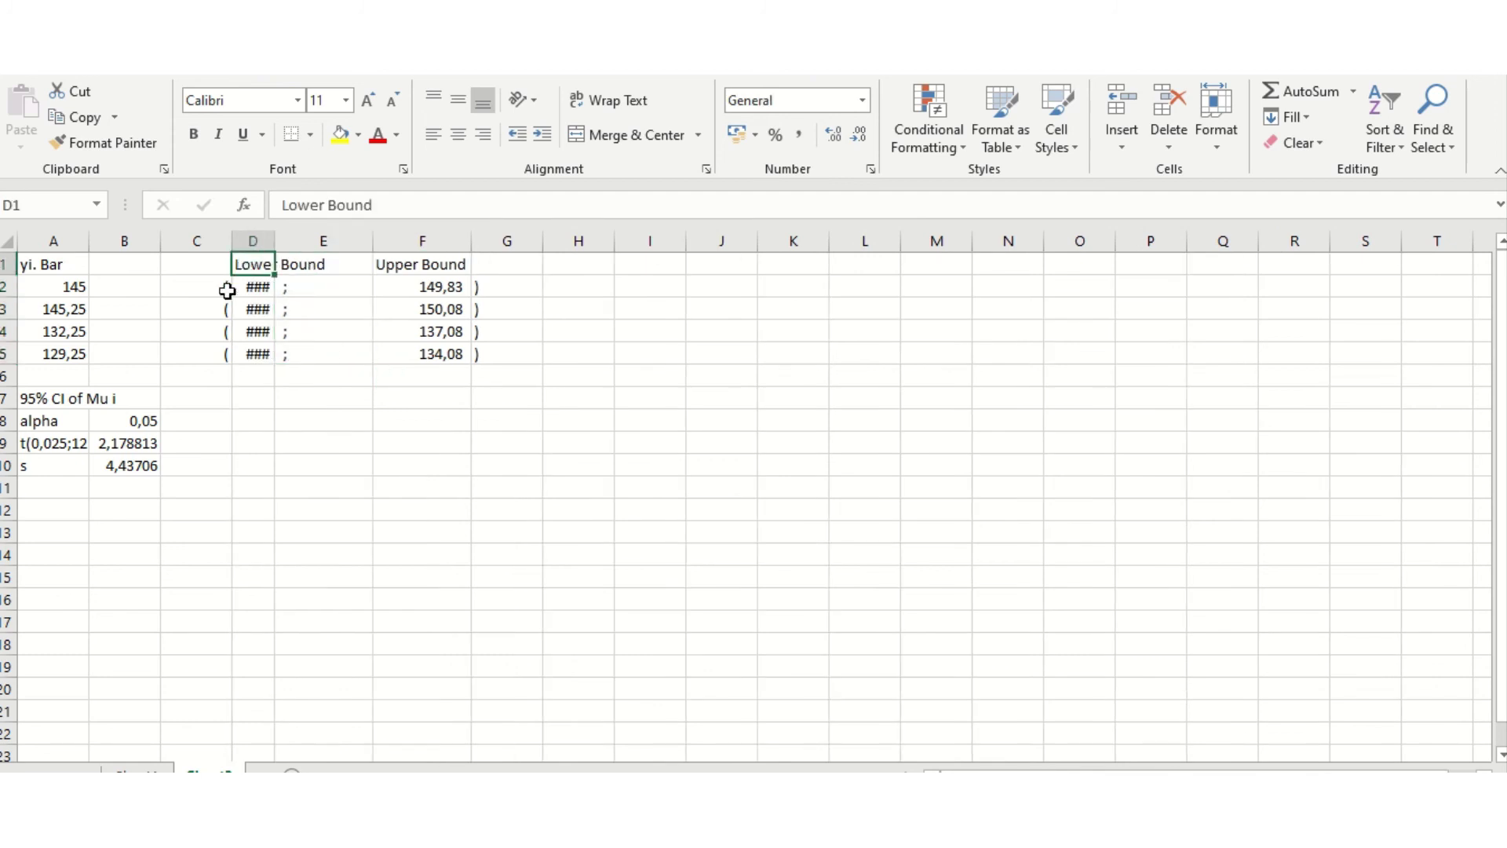
left_click_drag(222, 289, 218, 355)
key("shift+Right")
key("shift+Right")
key("shift+Right")
key("shift+Right")
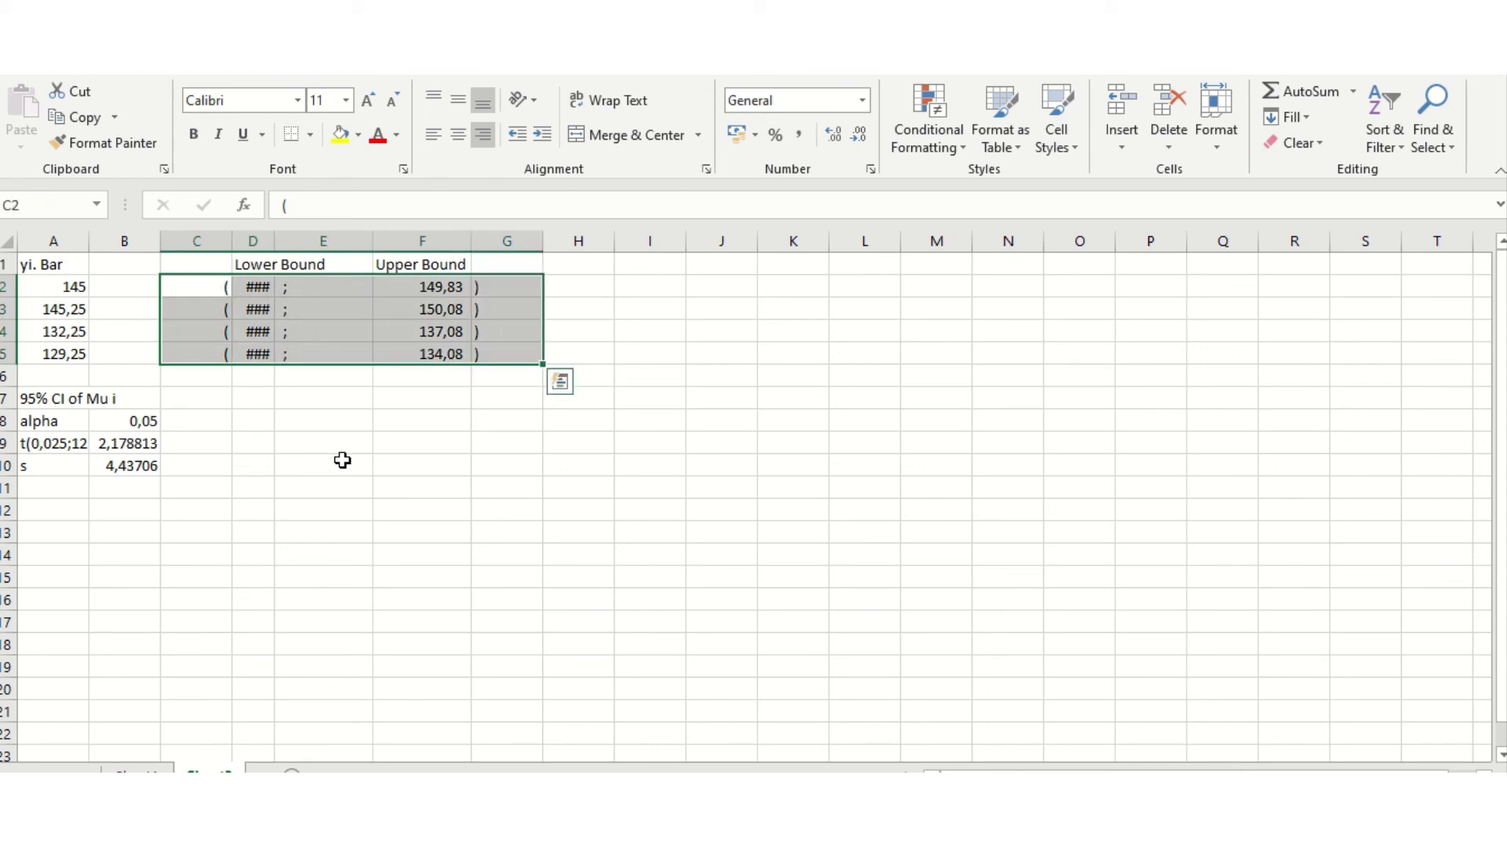
left_click_drag(198, 259, 197, 260)
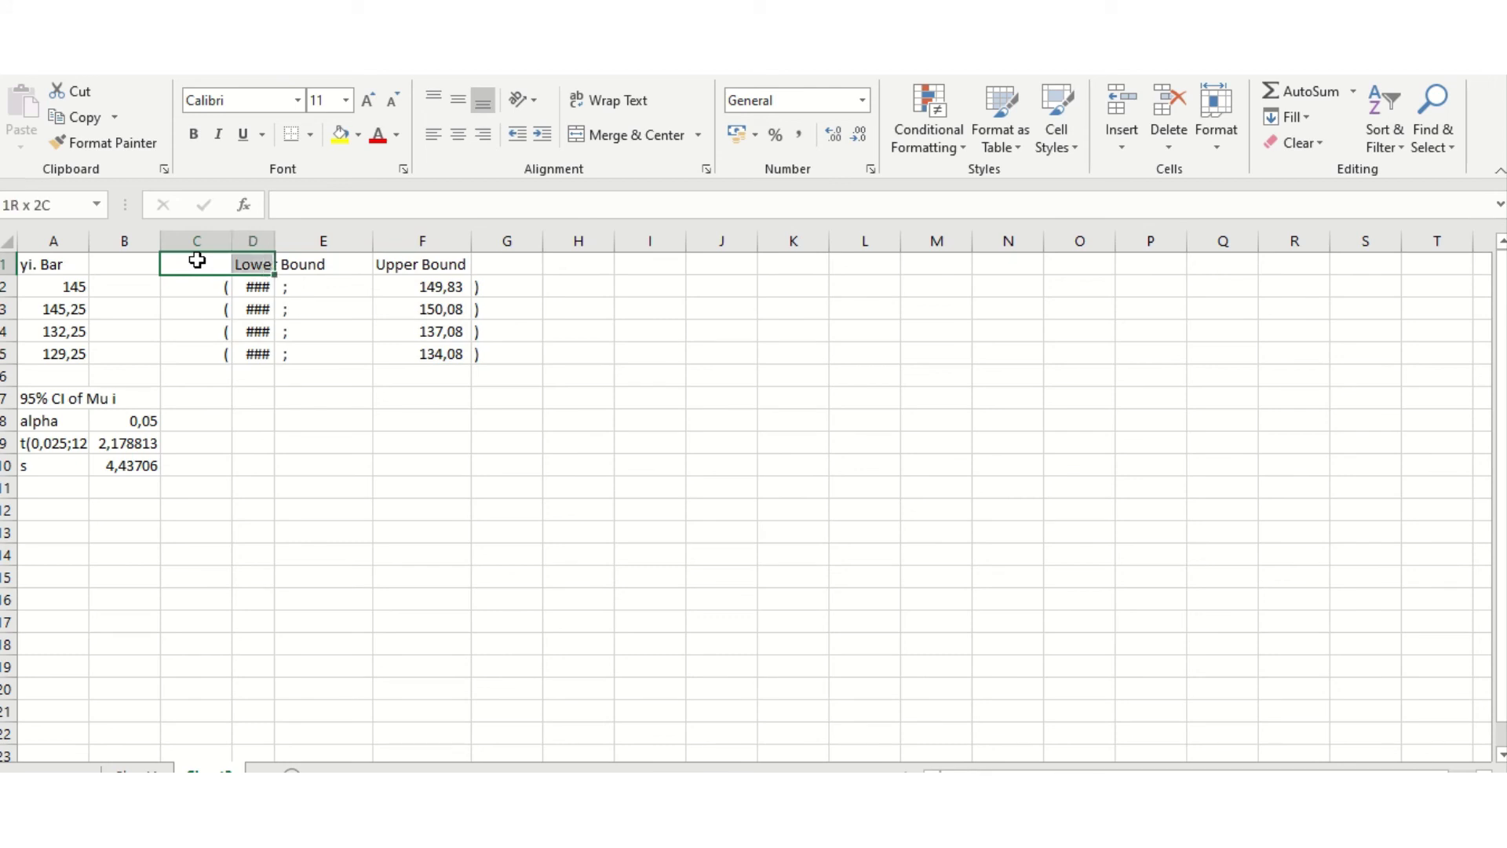
key("shift+Right")
key("shift+Right")
key("Delete")
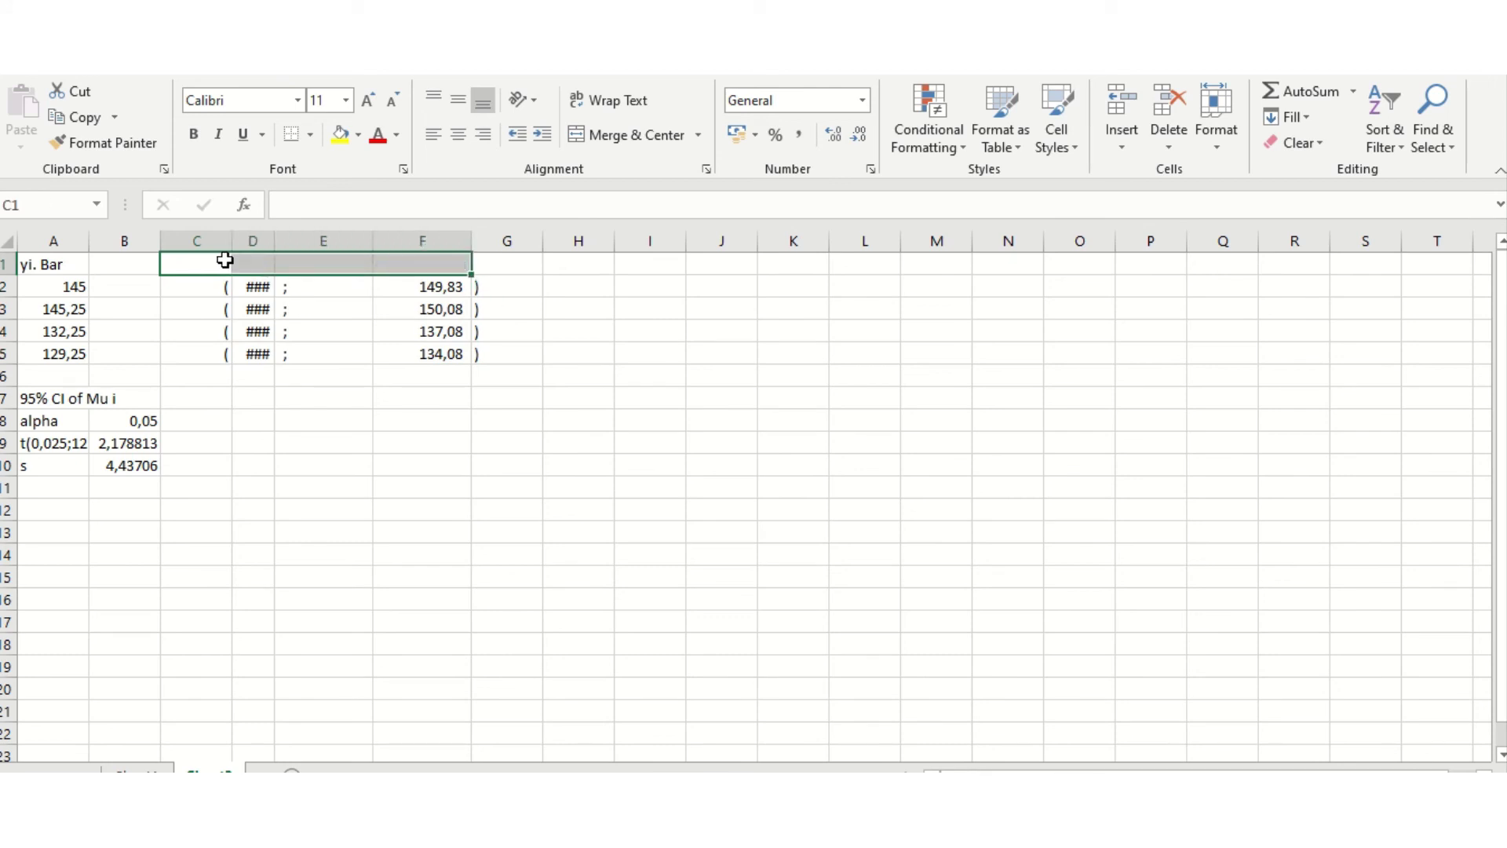
Auto-fit the widths of columns D, E and F to their contents so the intervals sit close together.
double_click(274, 238)
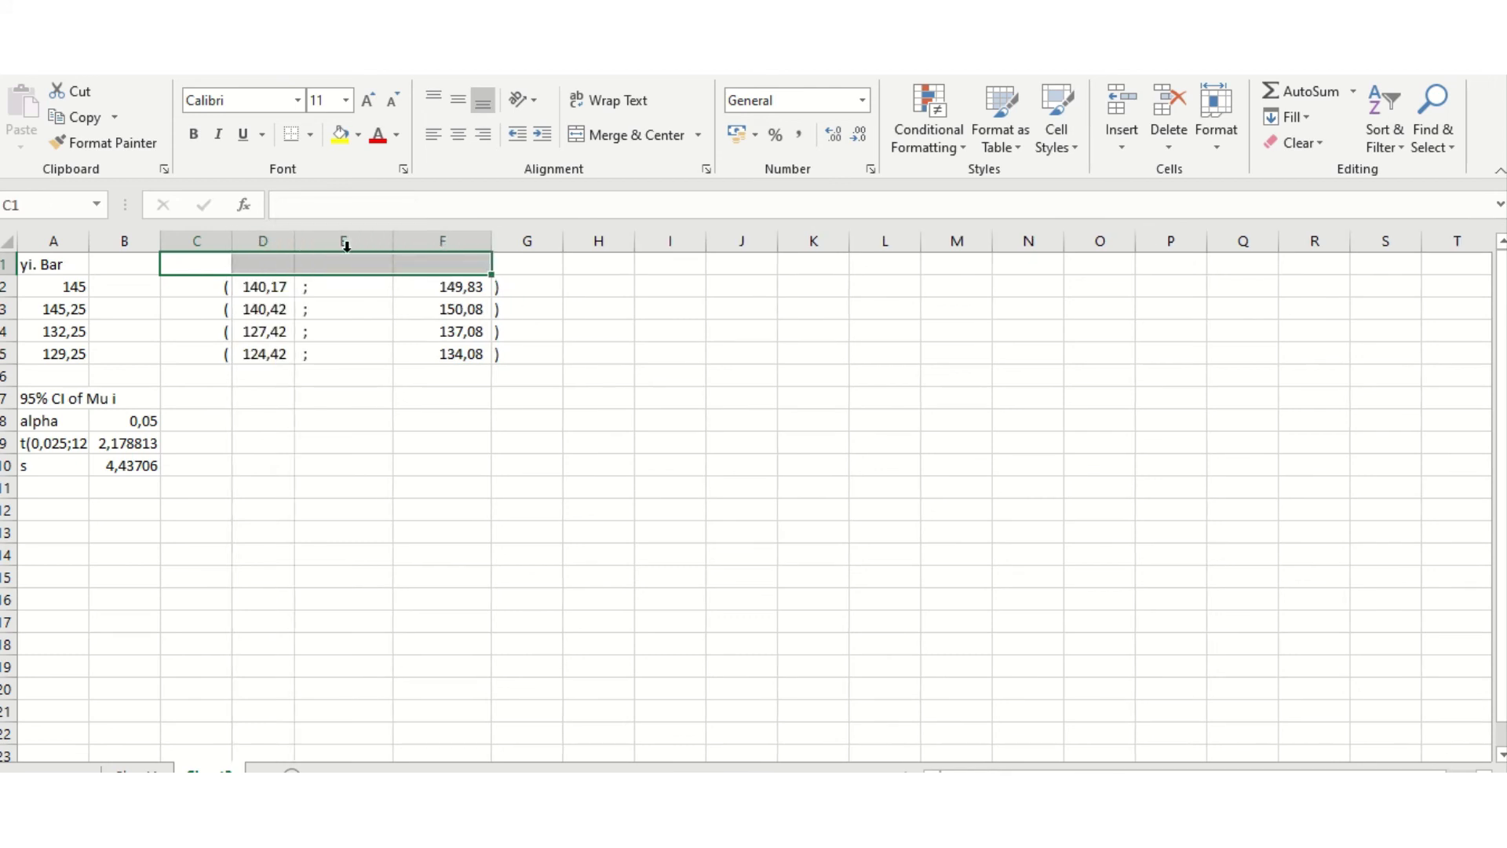
double_click(391, 238)
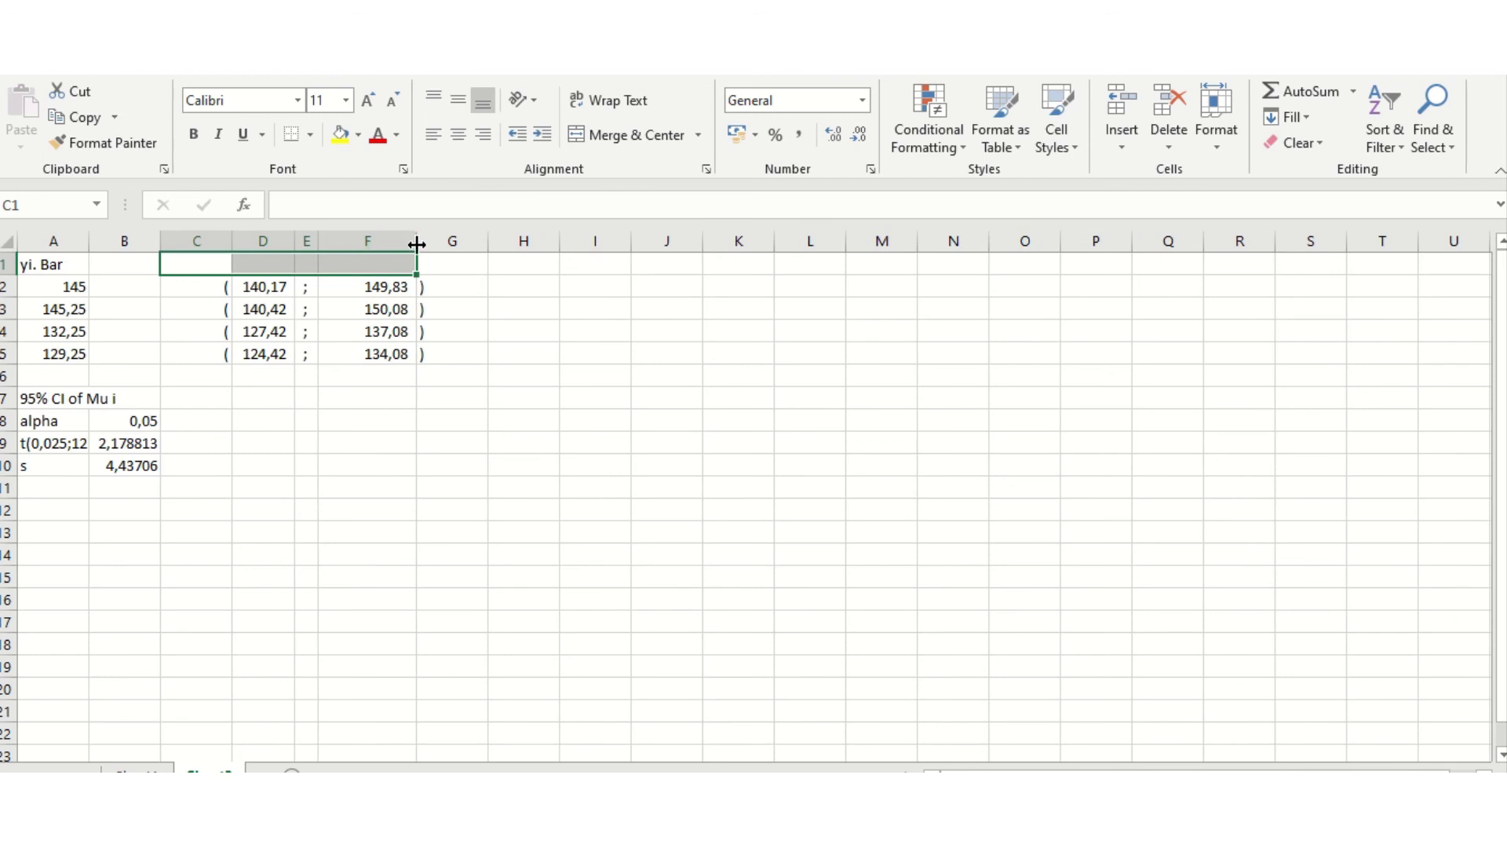
double_click(417, 244)
left_click(440, 404)
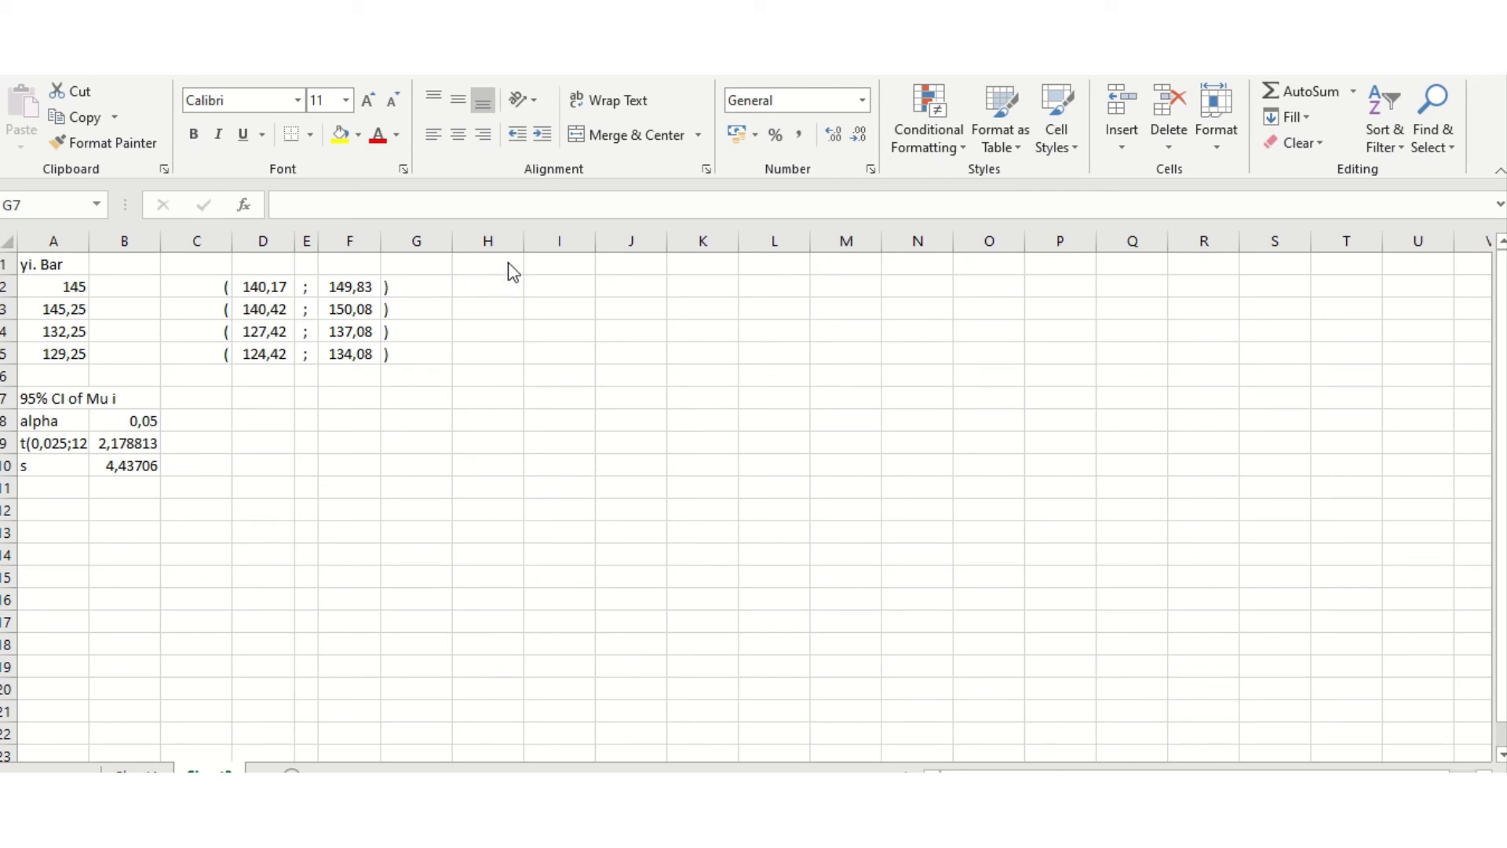
Enter the heading "t" in H1 for the test statistics.
left_click(508, 263)
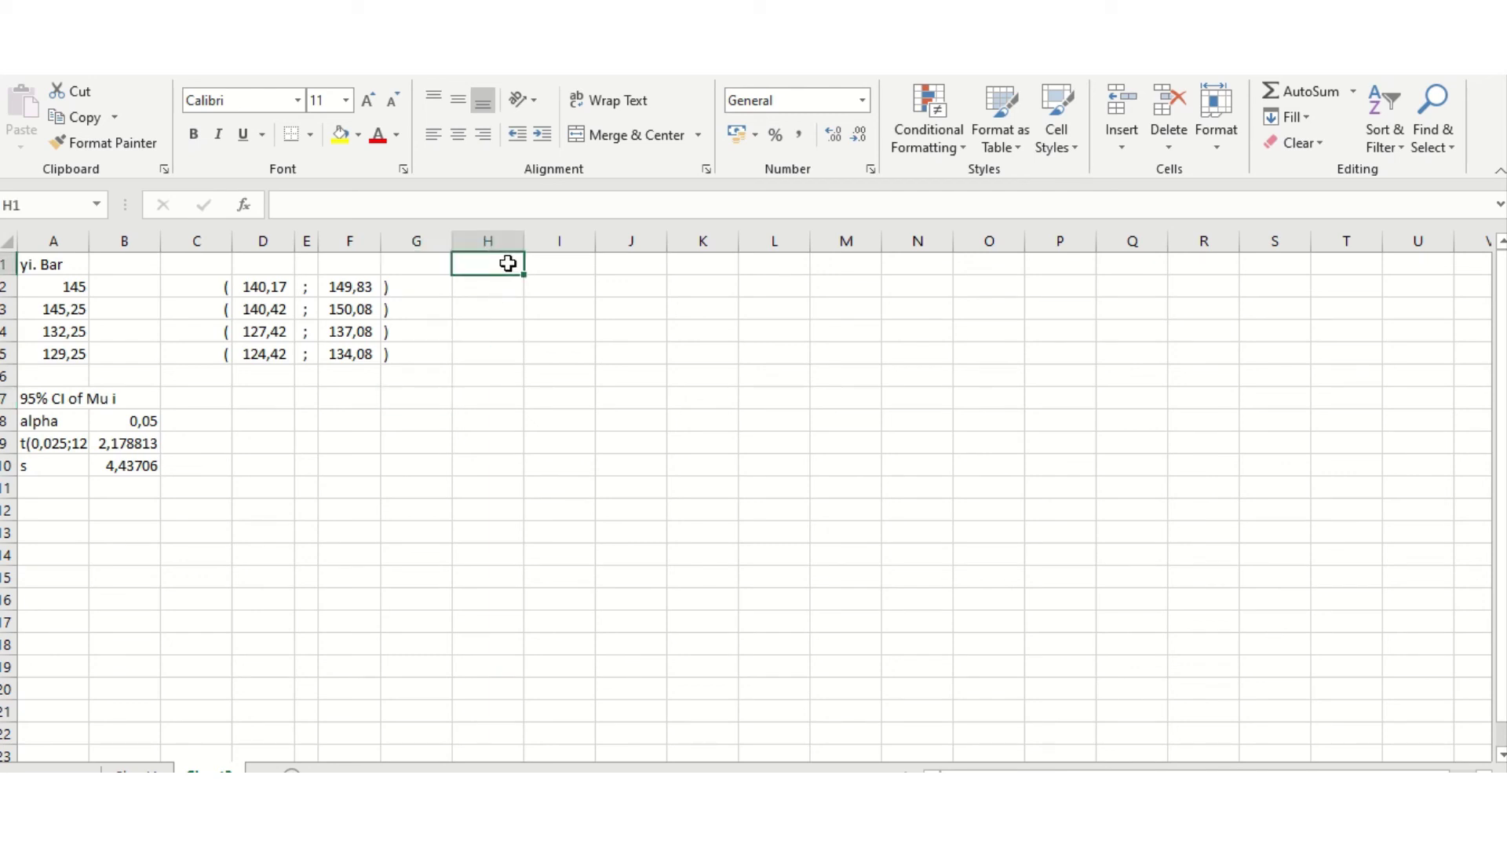
type("t")
key("Return")
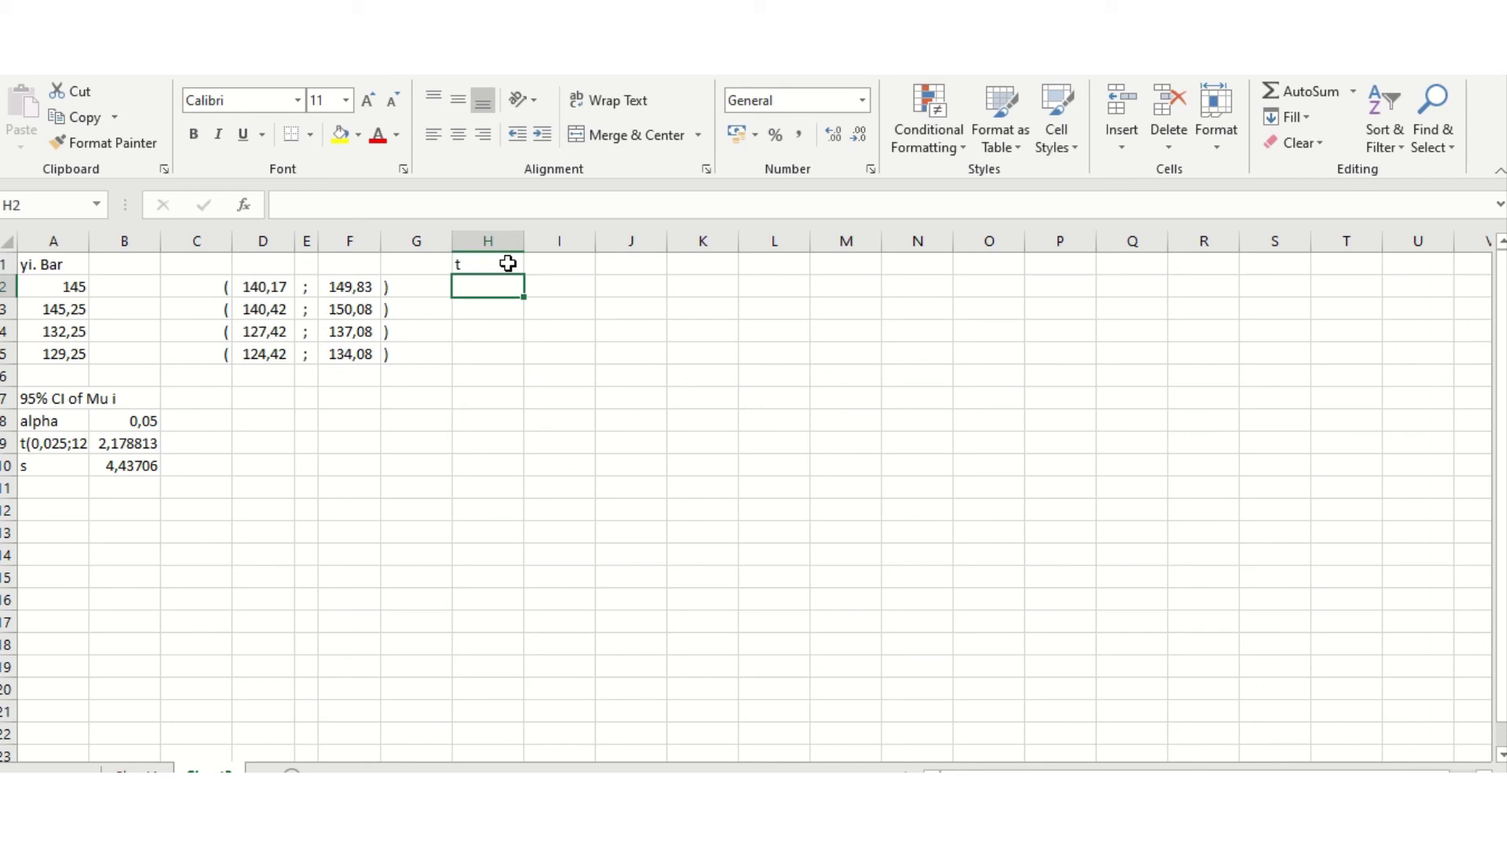
In H2, enter a formula that subtracts mu hat in Sheet1!C9 from the treatment mean in A2.
left_click(64, 289)
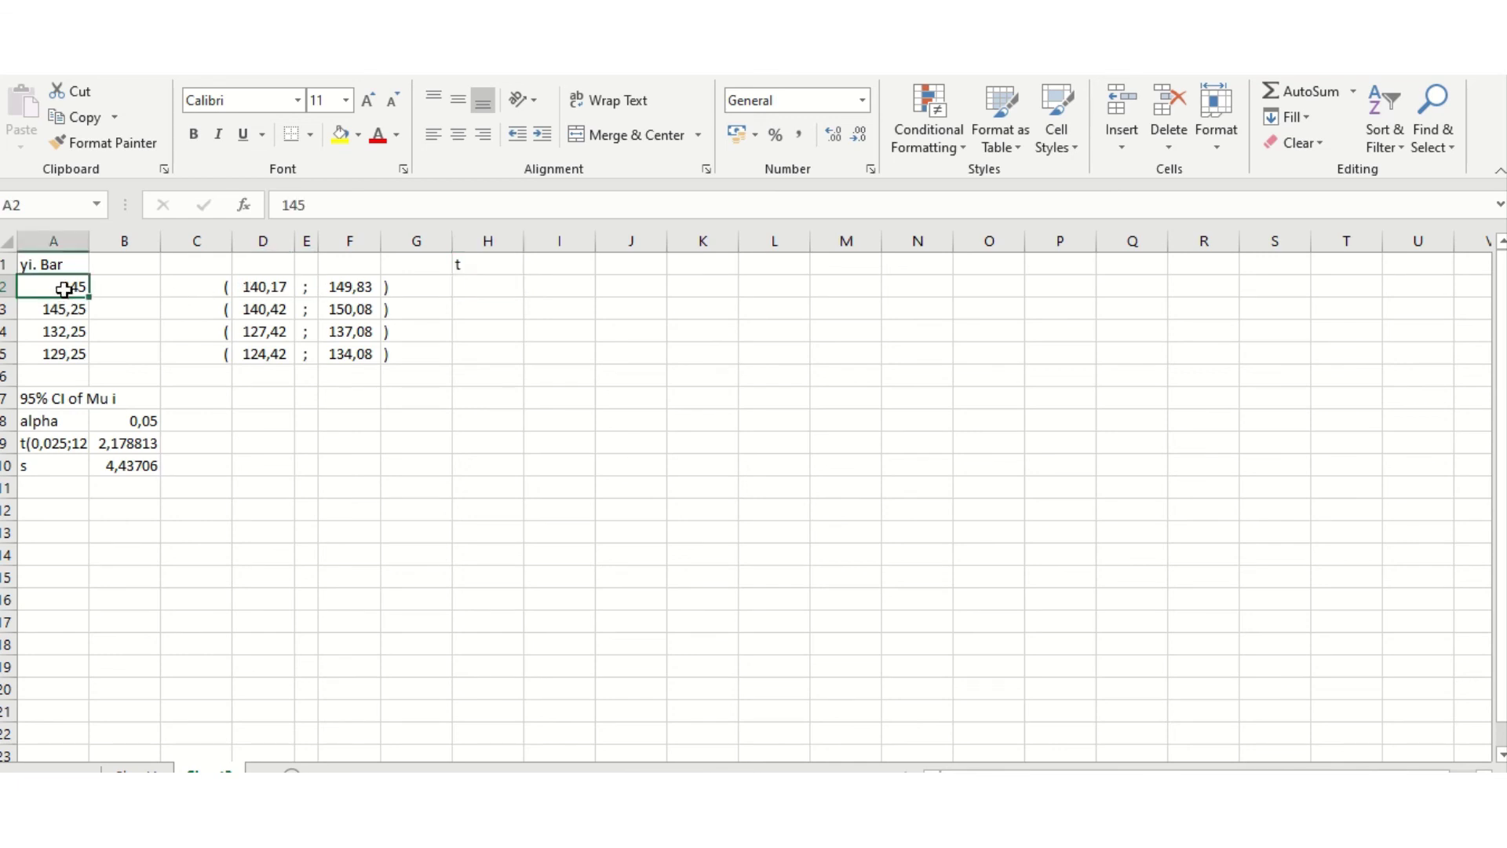
left_click(114, 288)
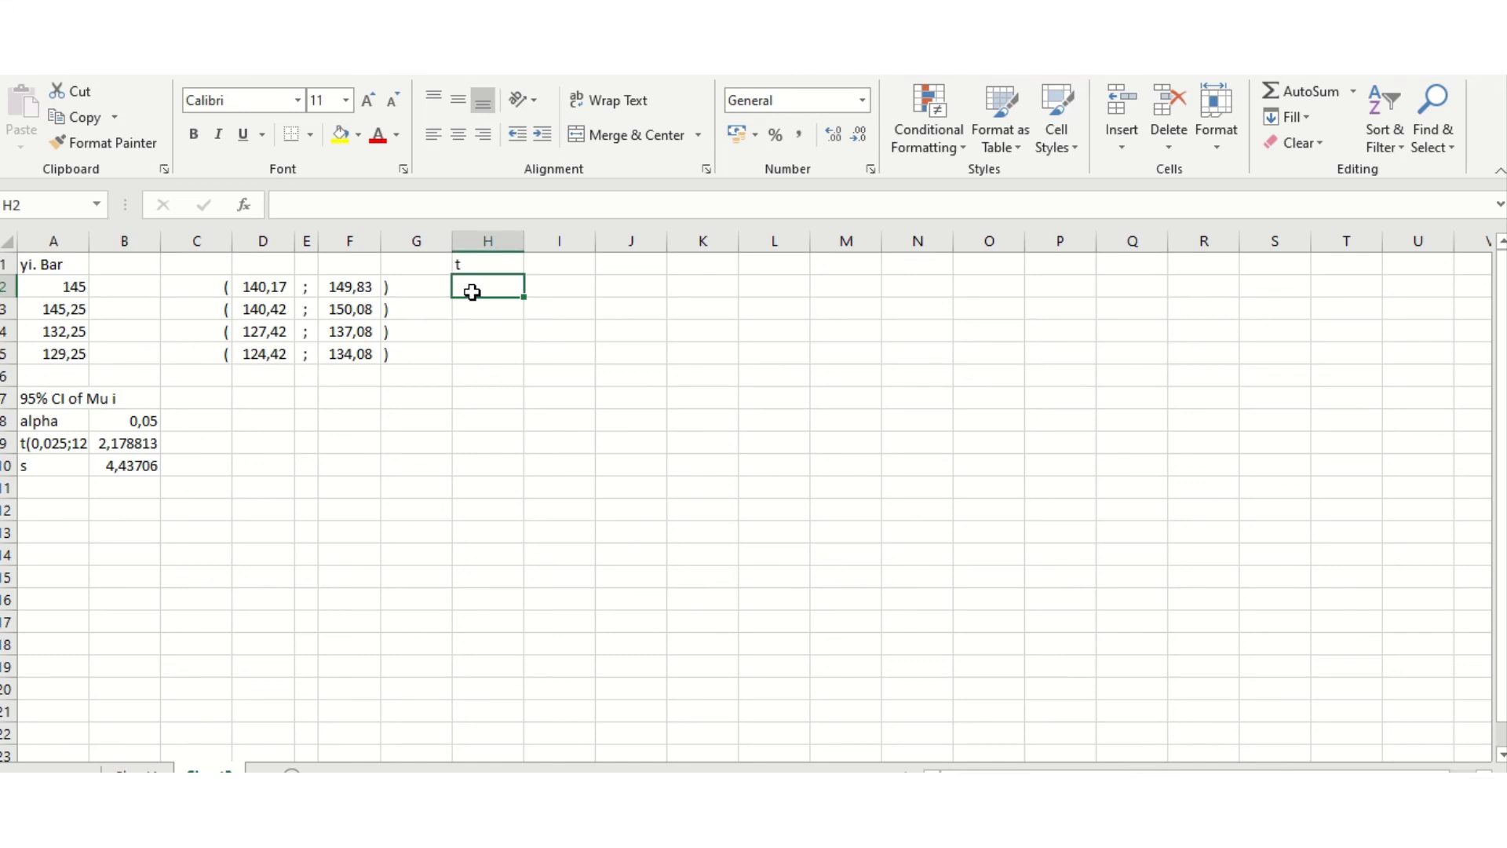
type("=")
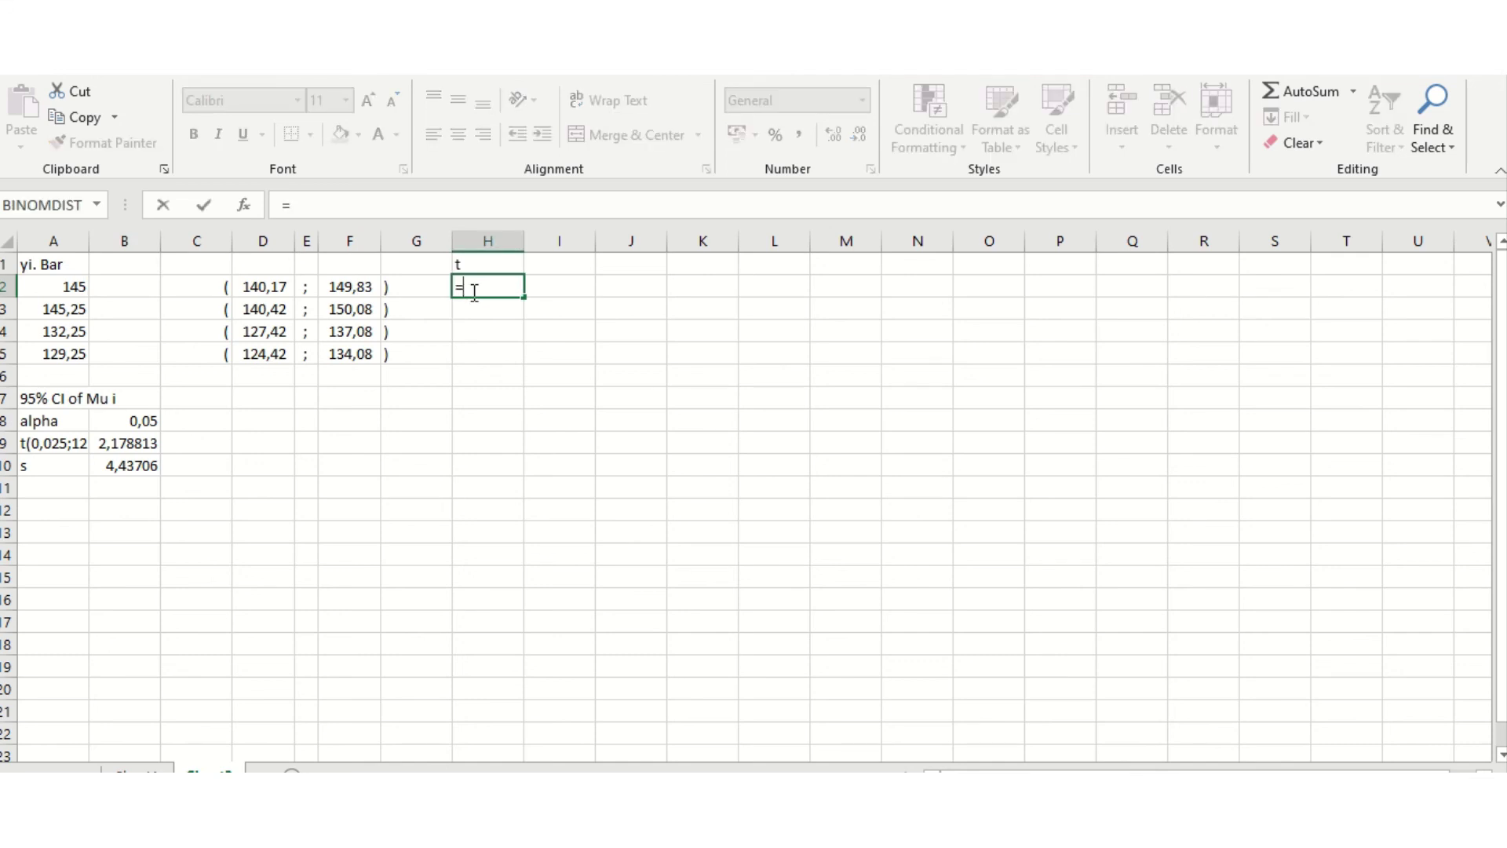
left_click(63, 288)
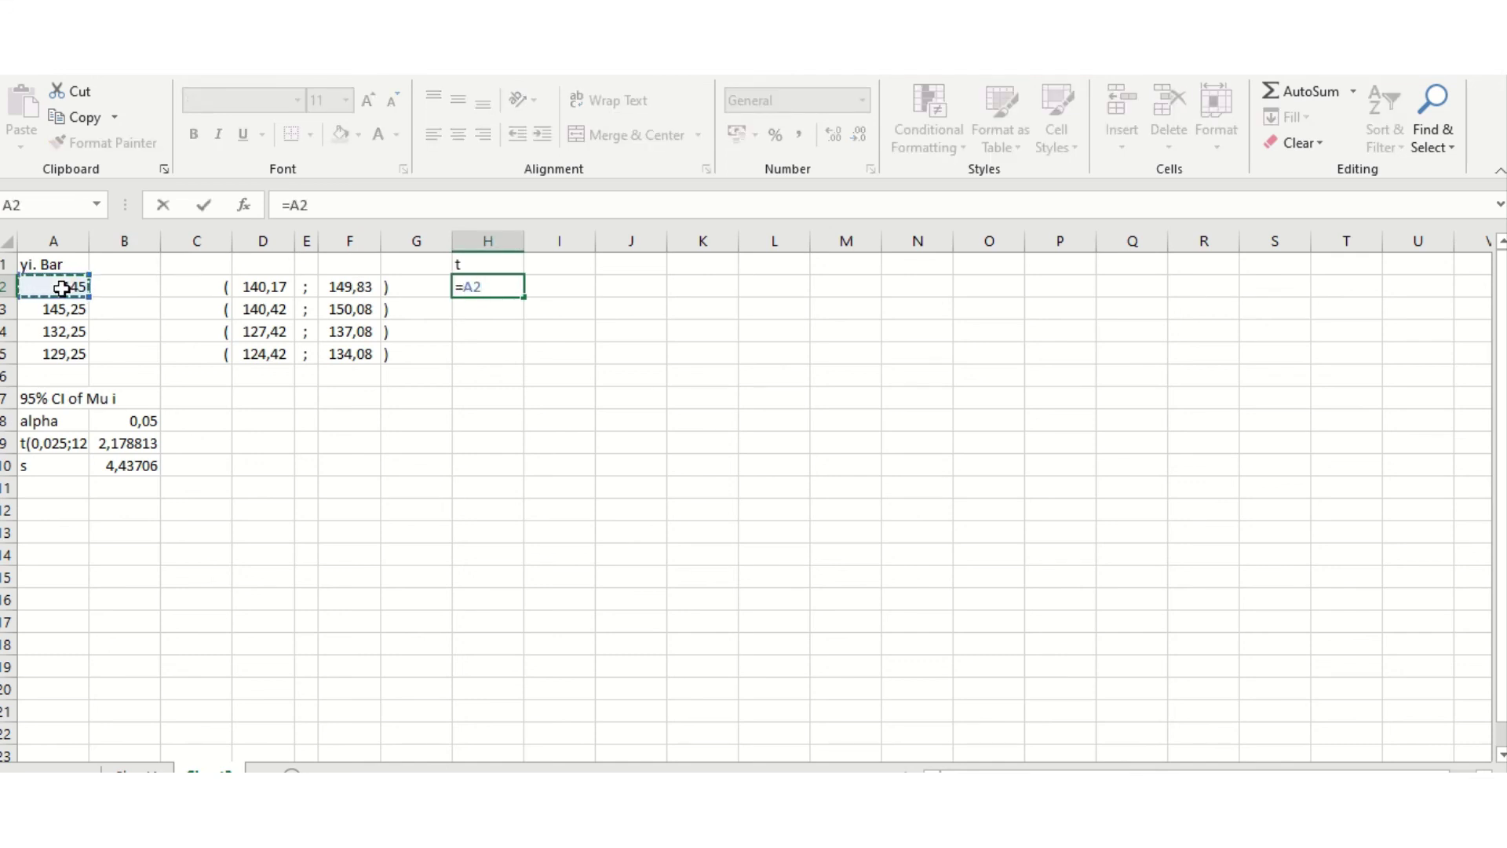
type("-")
left_click(132, 772)
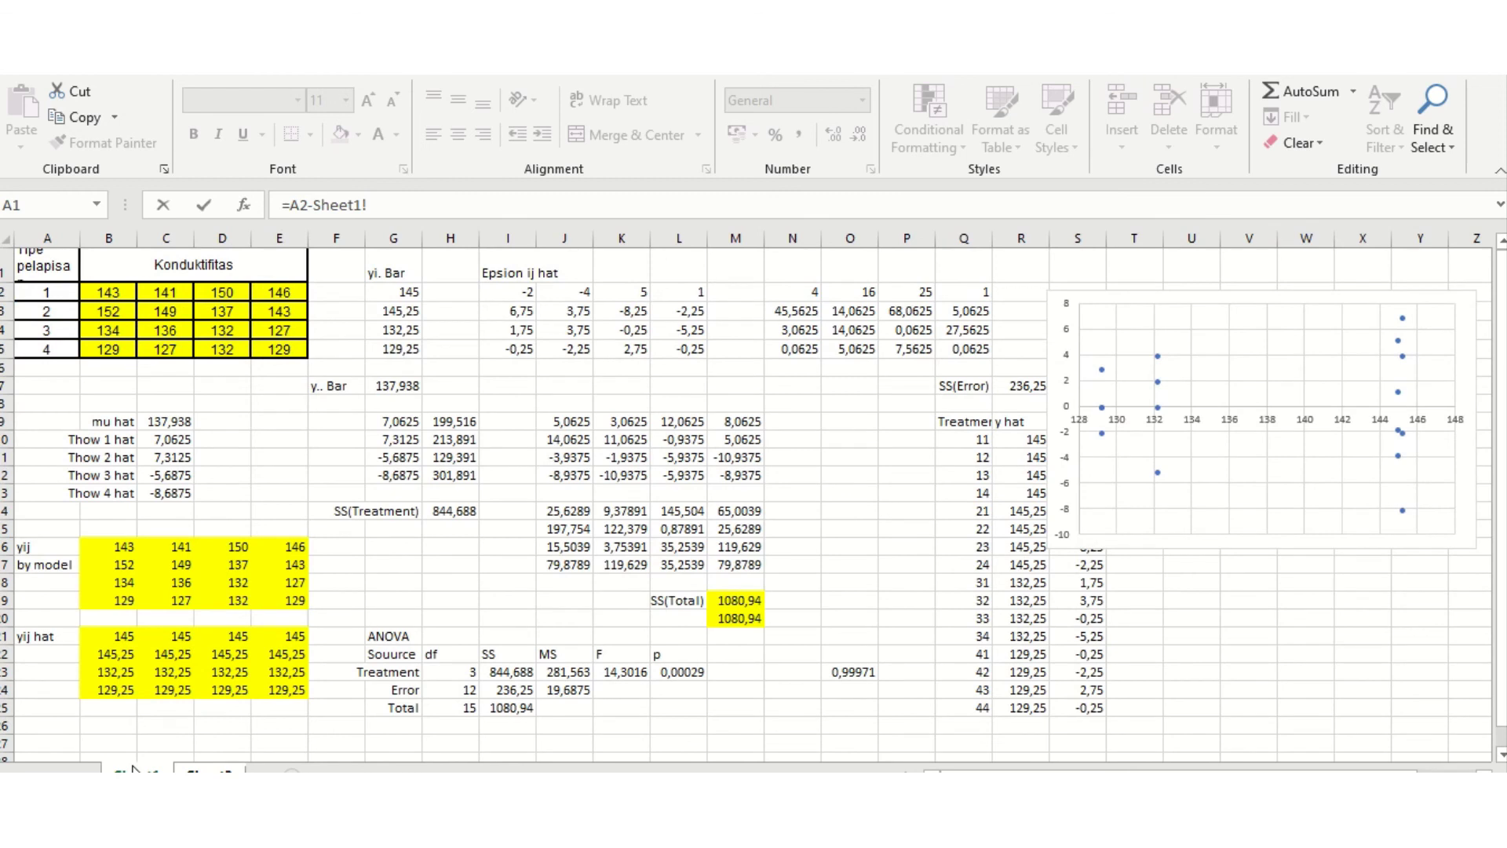
left_click(174, 424)
key("Return")
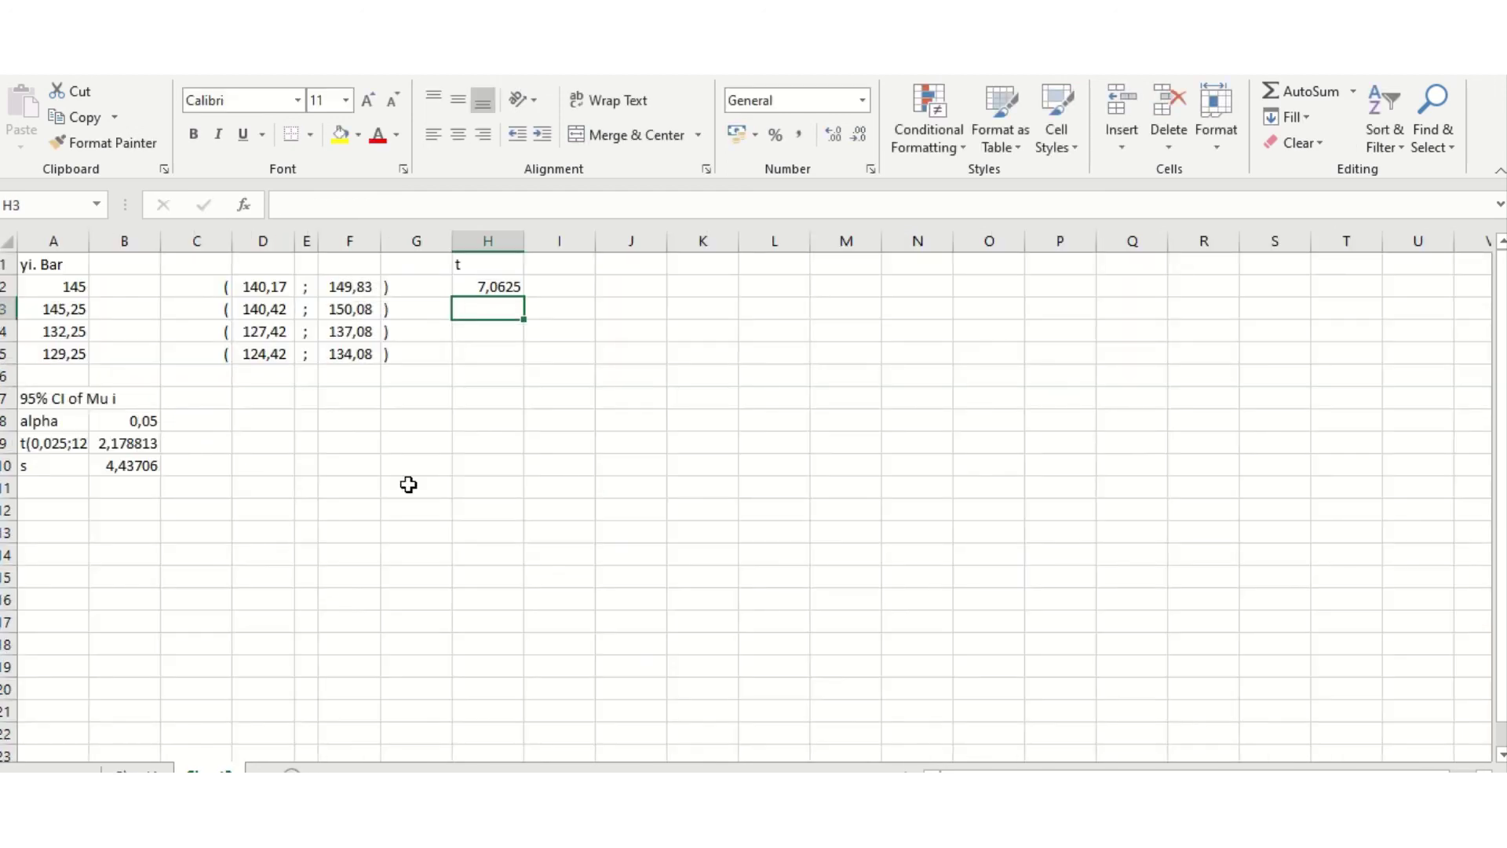
Extend the H2 formula to the t statistic =(A2-Sheet1!C9)/(B10/SQRT(4)).
left_click(493, 289)
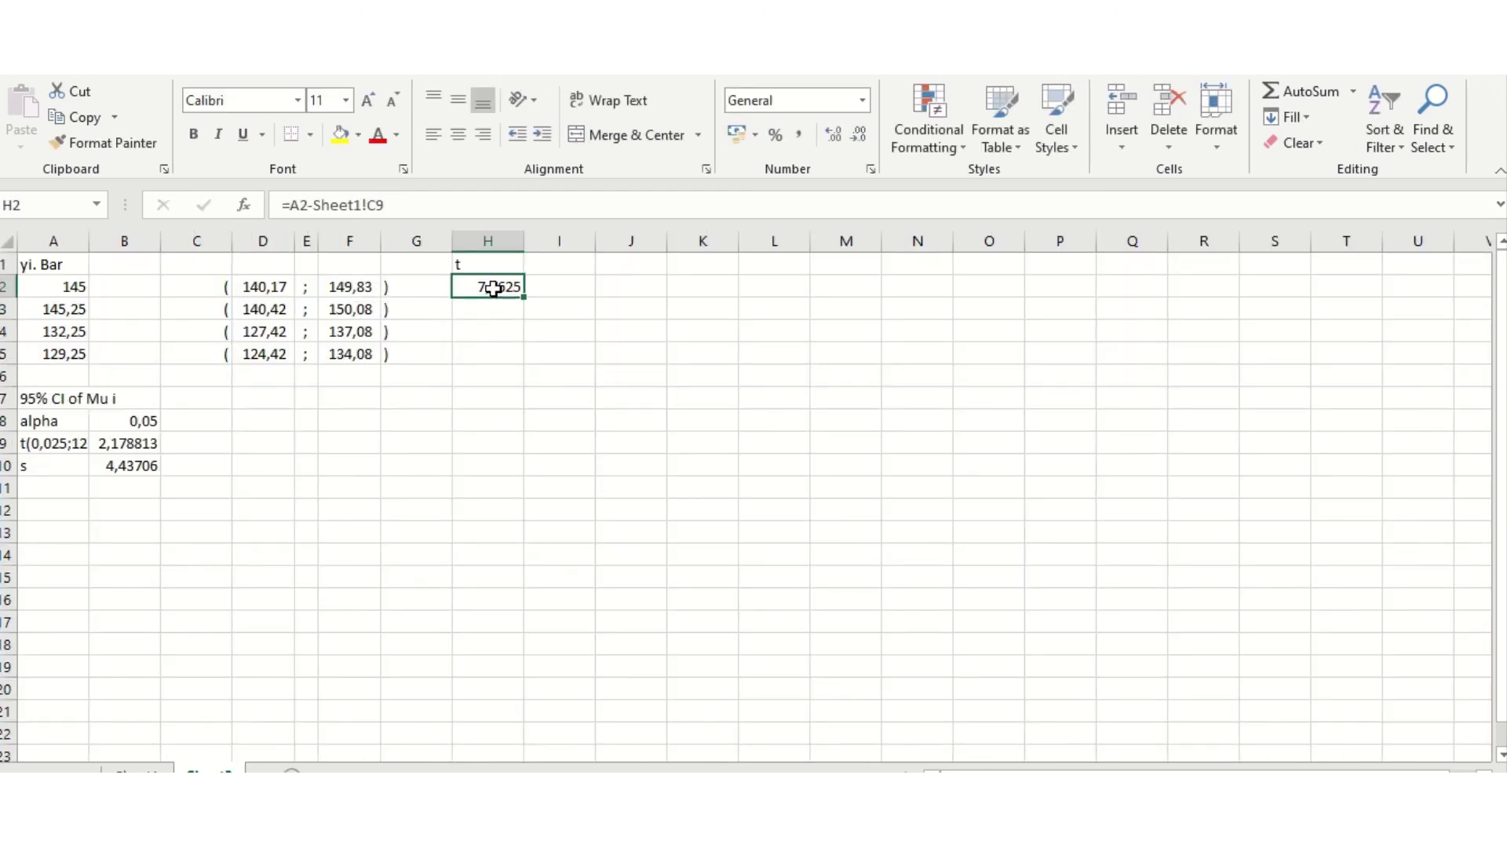
left_click(292, 201)
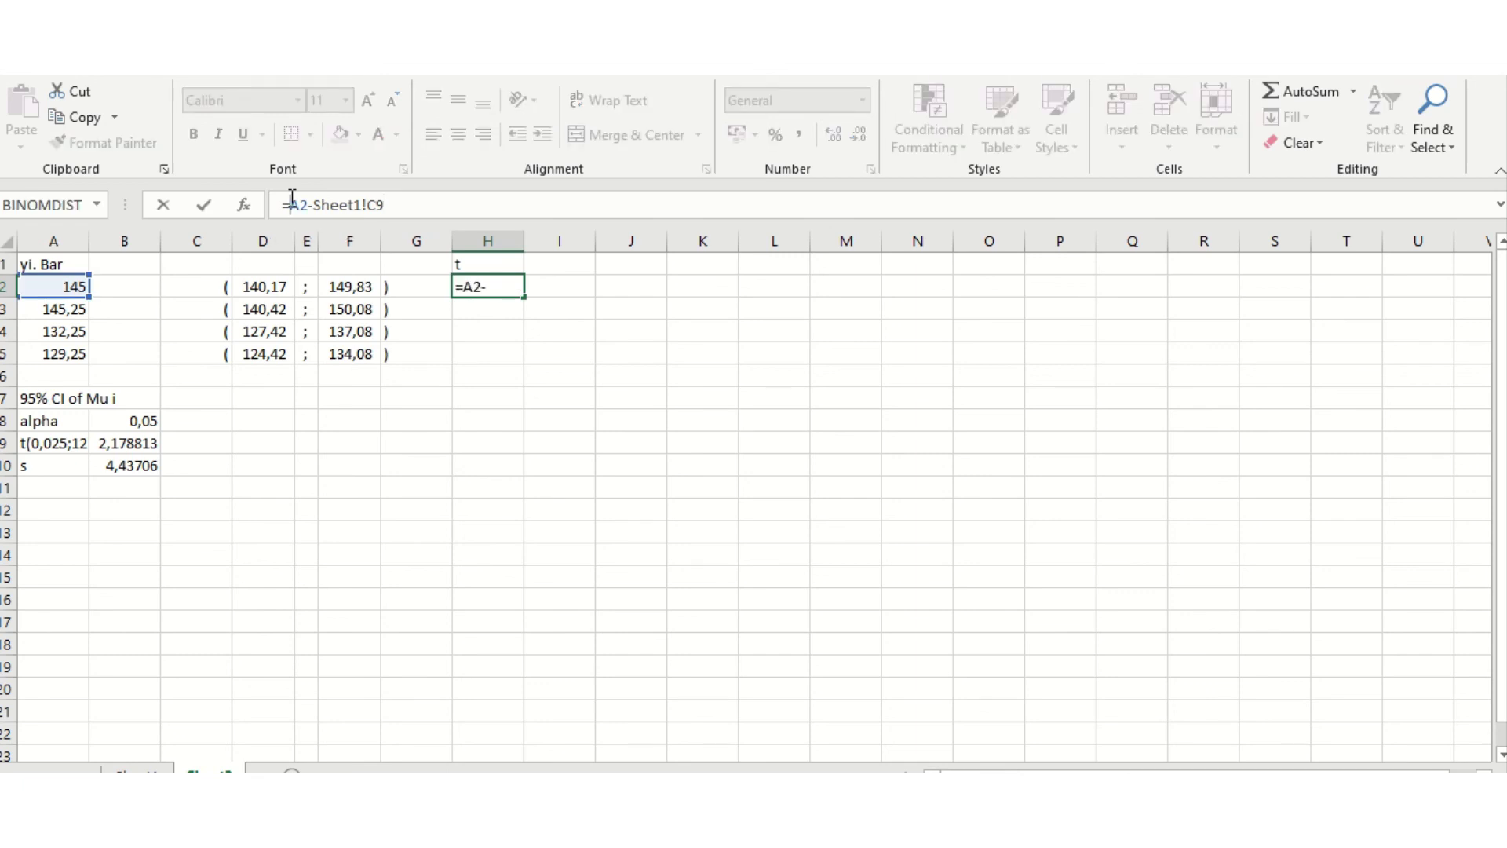
type("(")
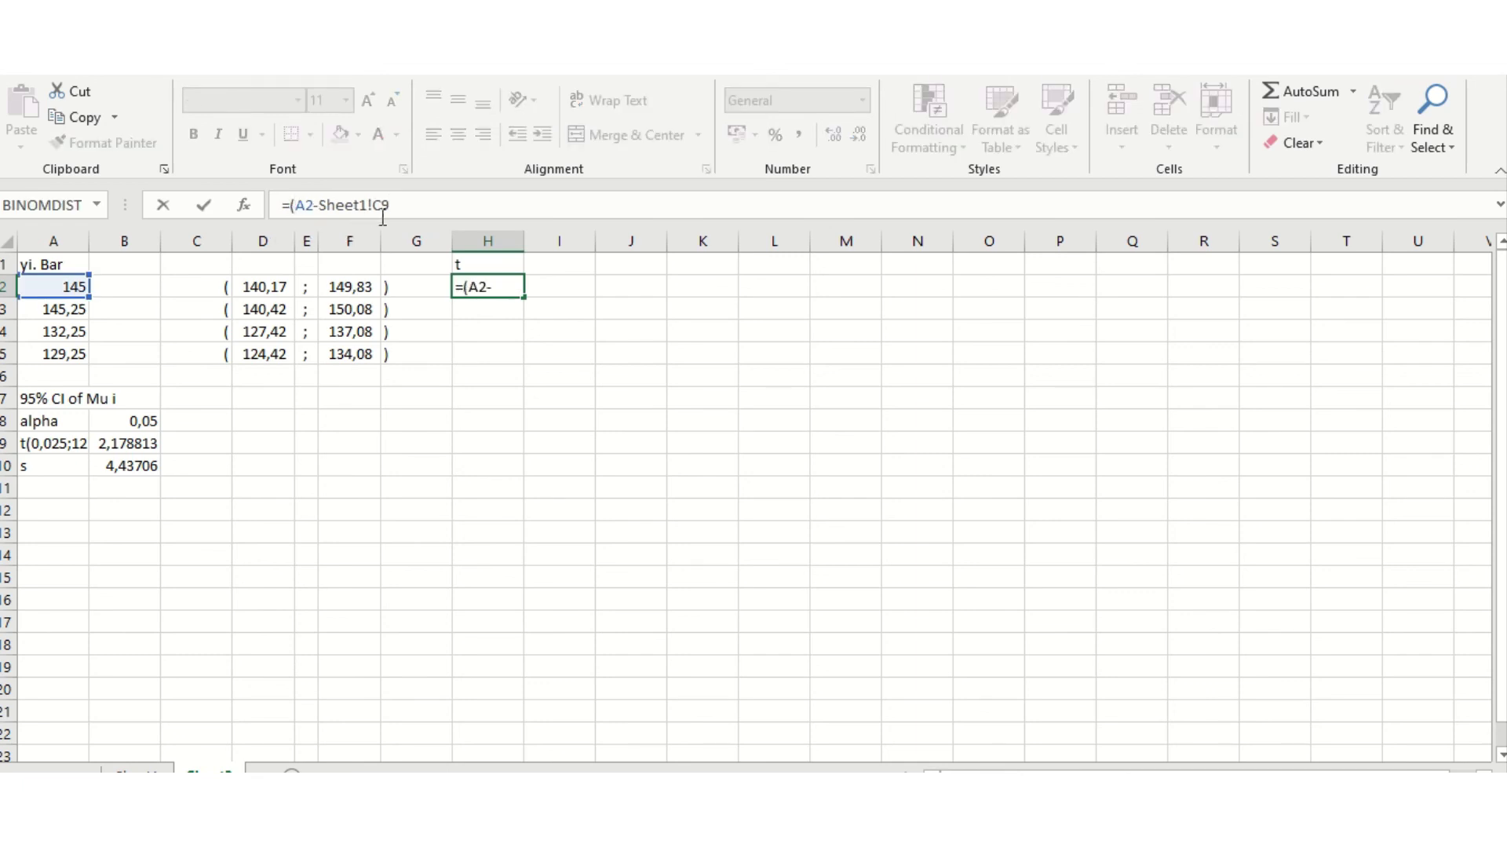
left_click(405, 202)
type(")/")
type("(")
left_click(130, 467)
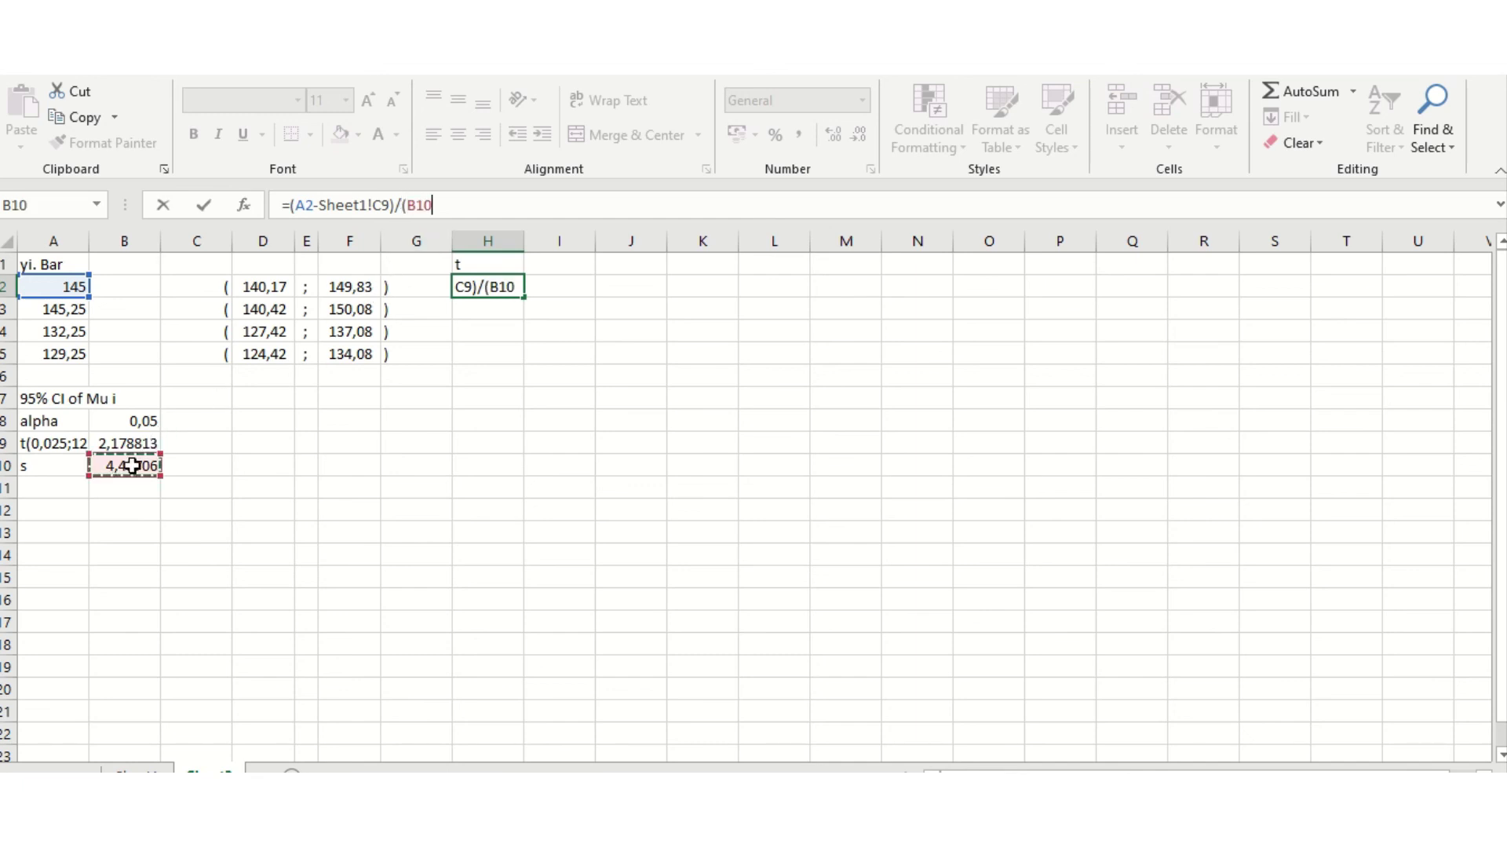
type("/")
type("sq")
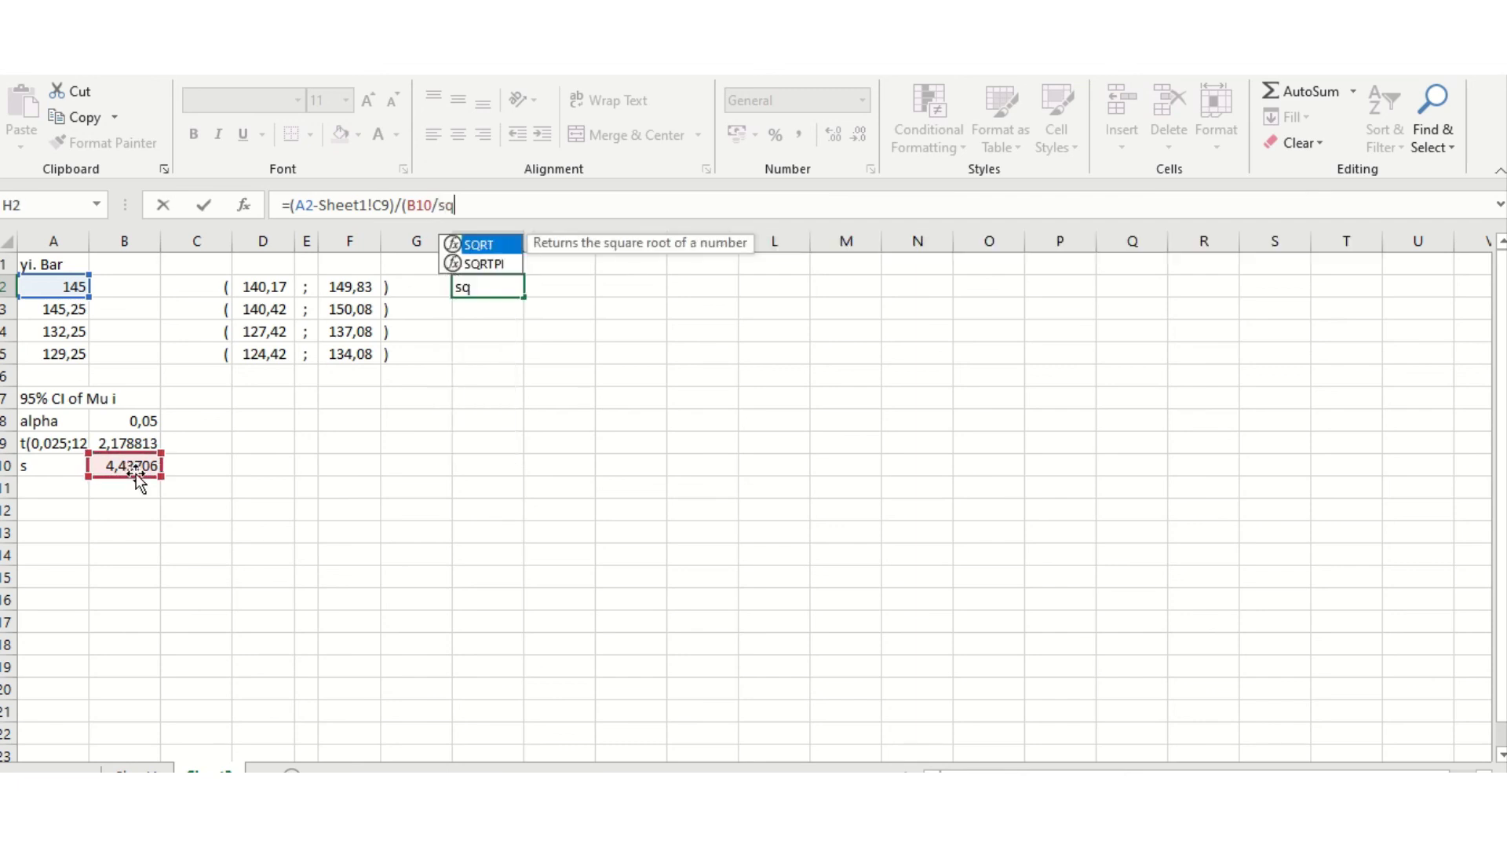
type("rt(")
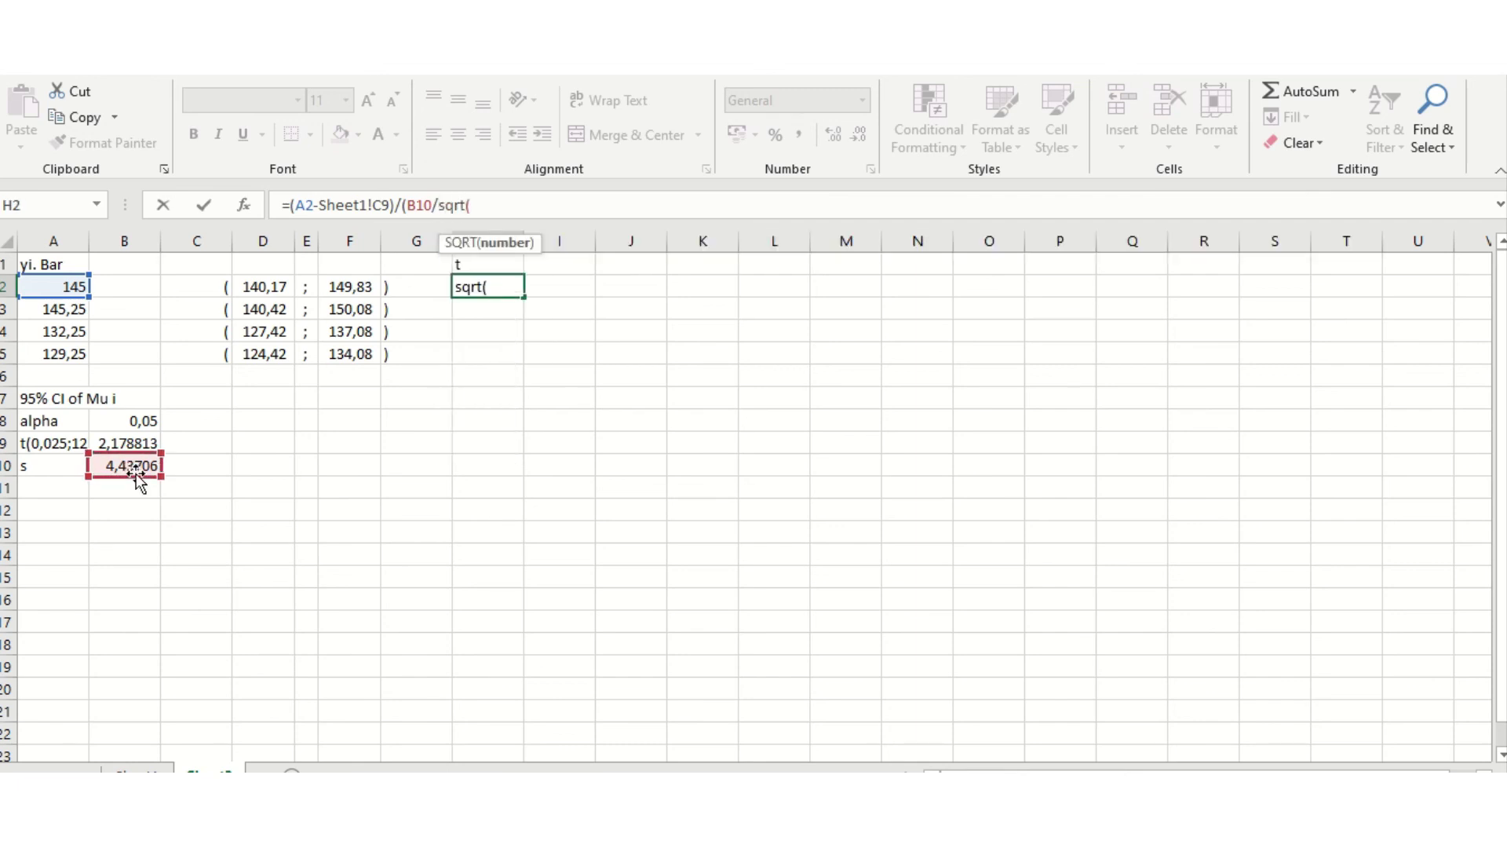
type("4))")
key("Return")
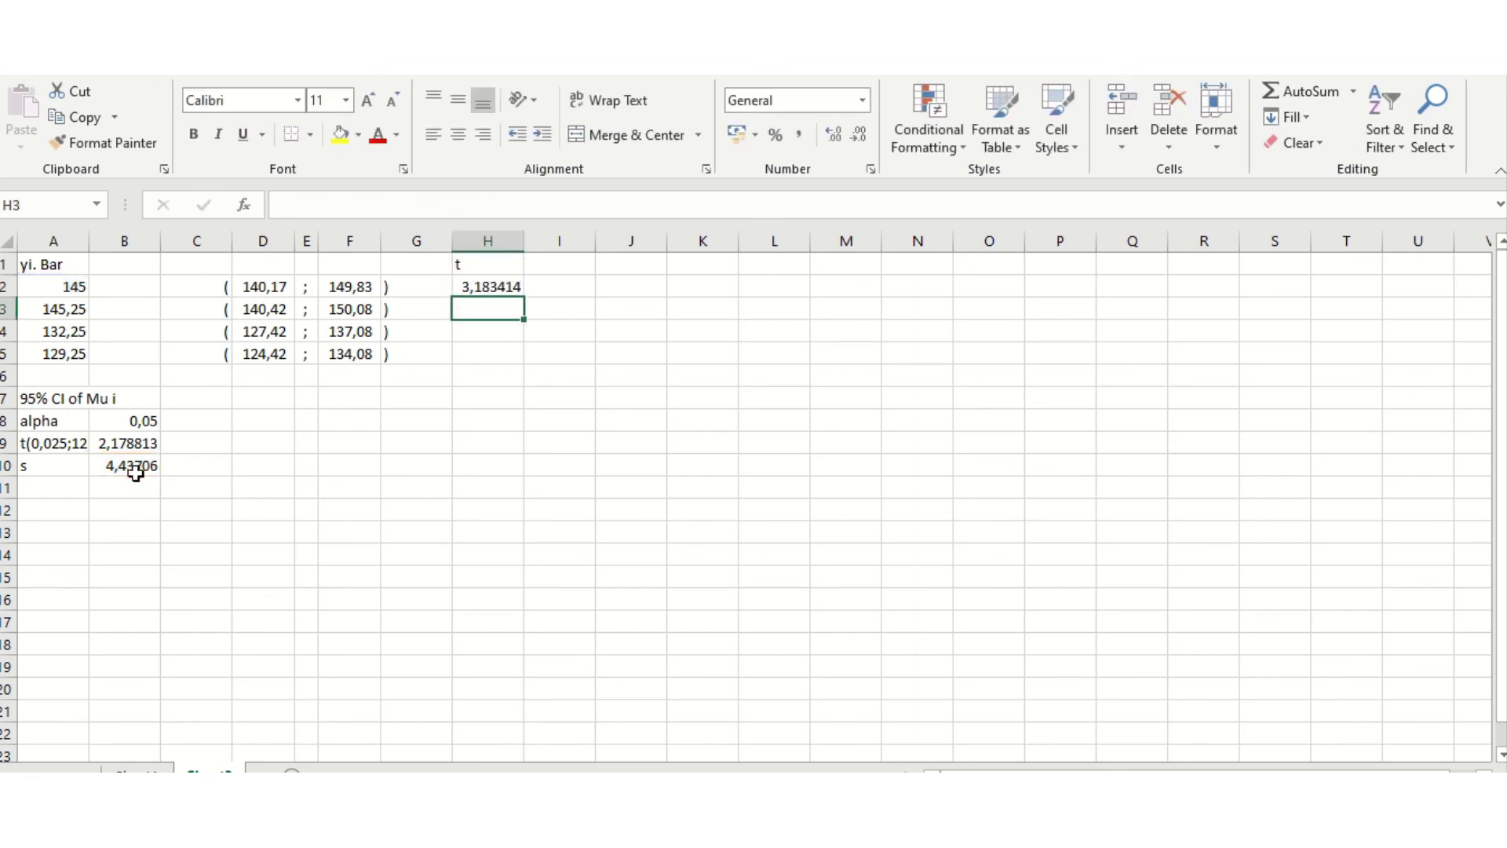
Make the mu hat and s references in the H2 formula absolute, as Sheet1!$C$9 and $B$10.
key("Up")
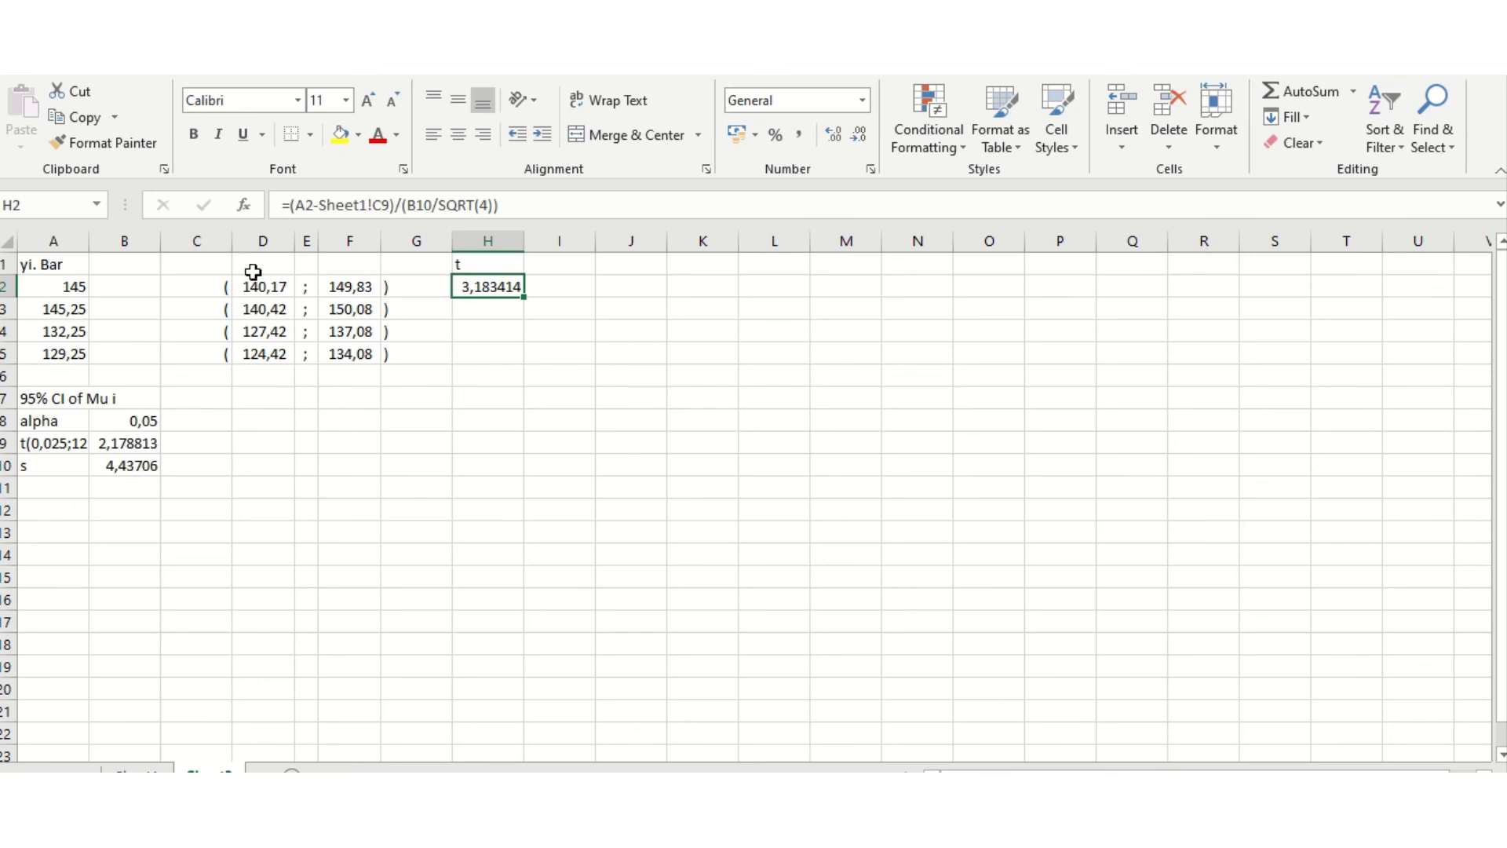
left_click(382, 202)
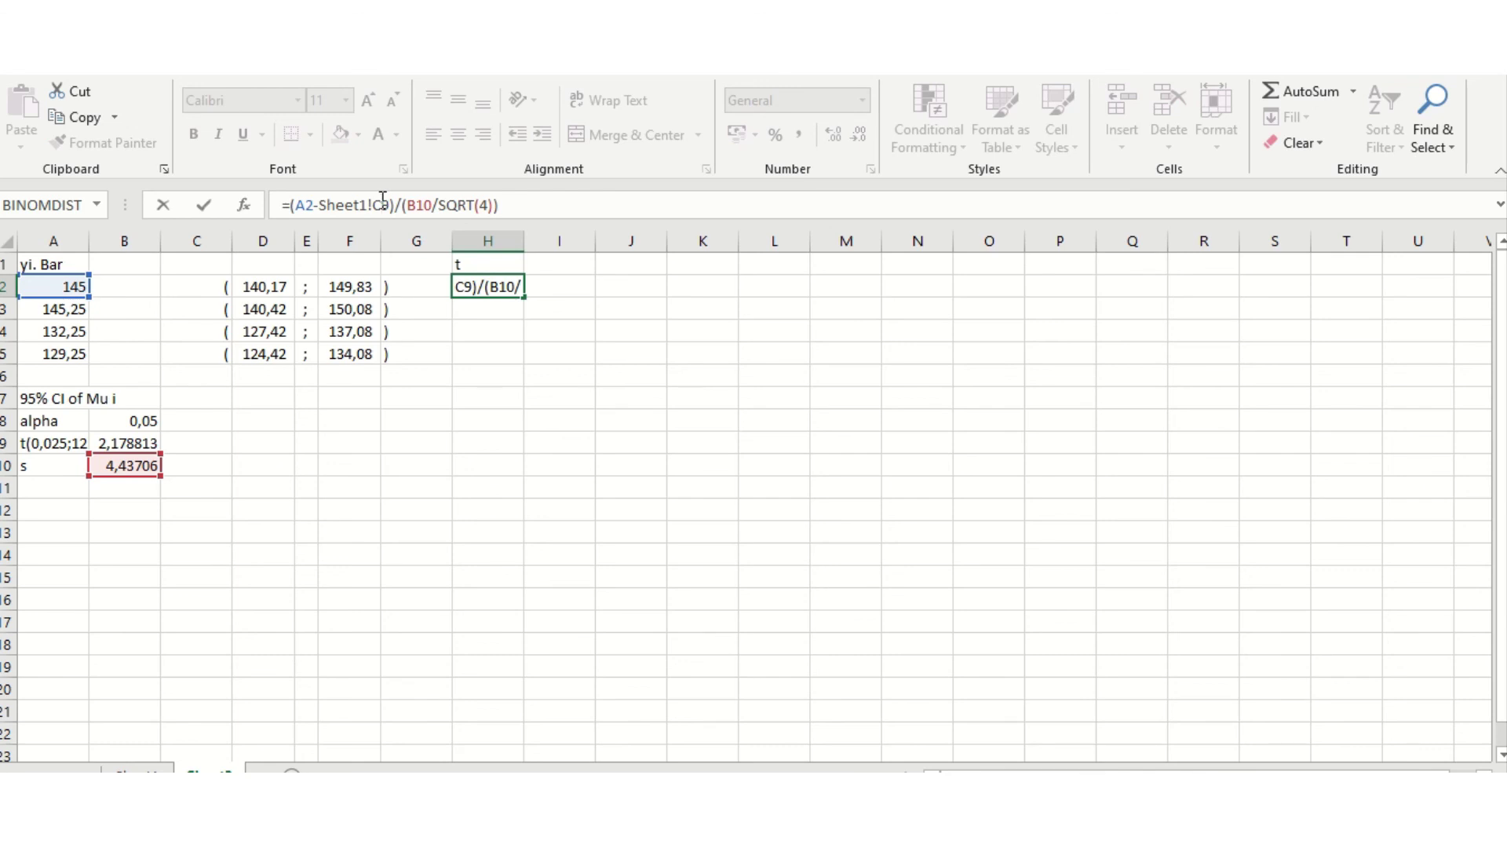
key("F4")
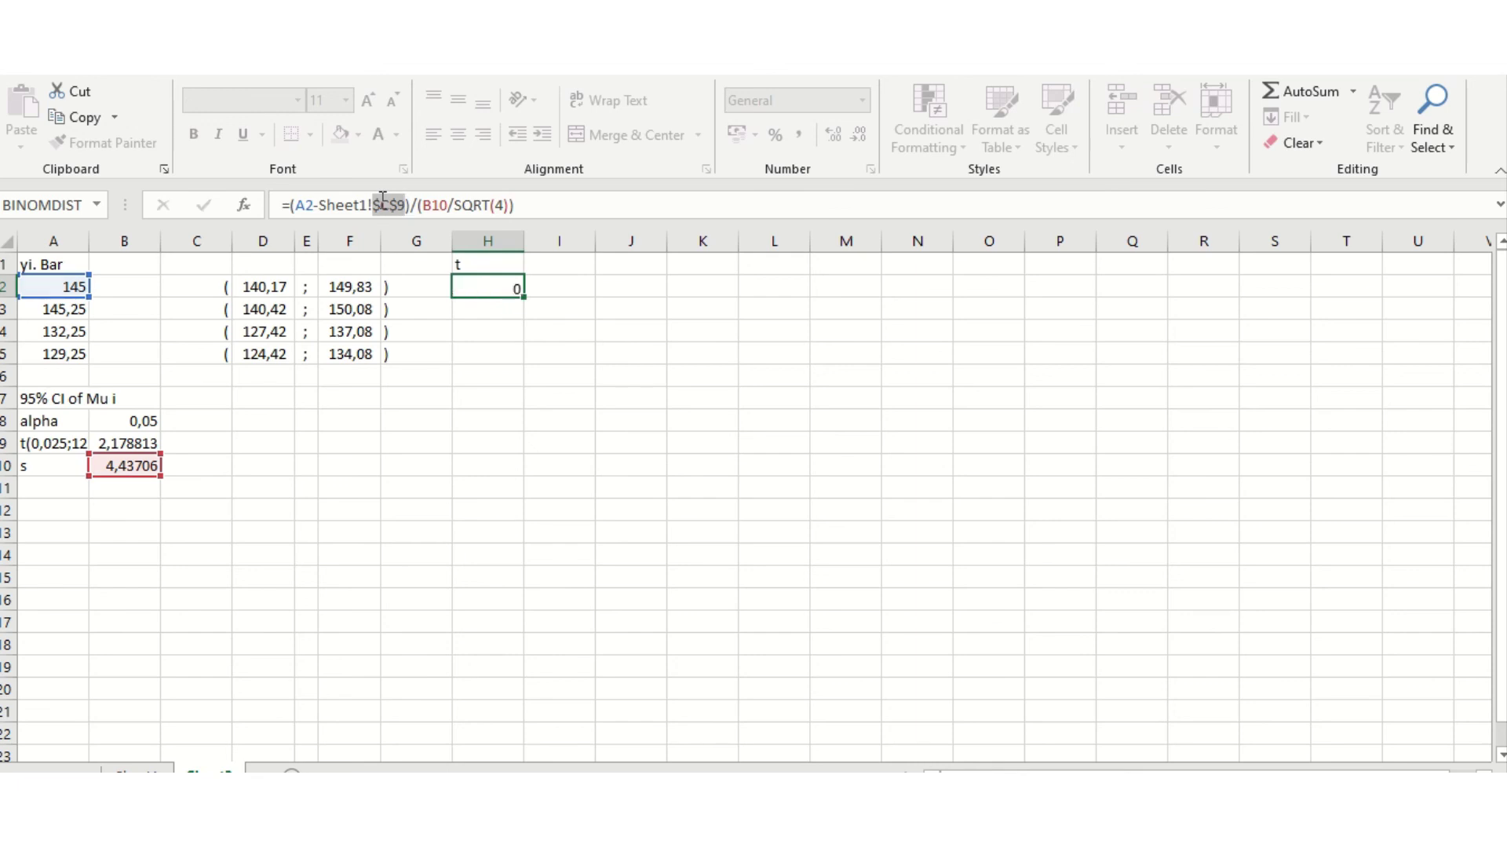
key("Return")
left_click(486, 286)
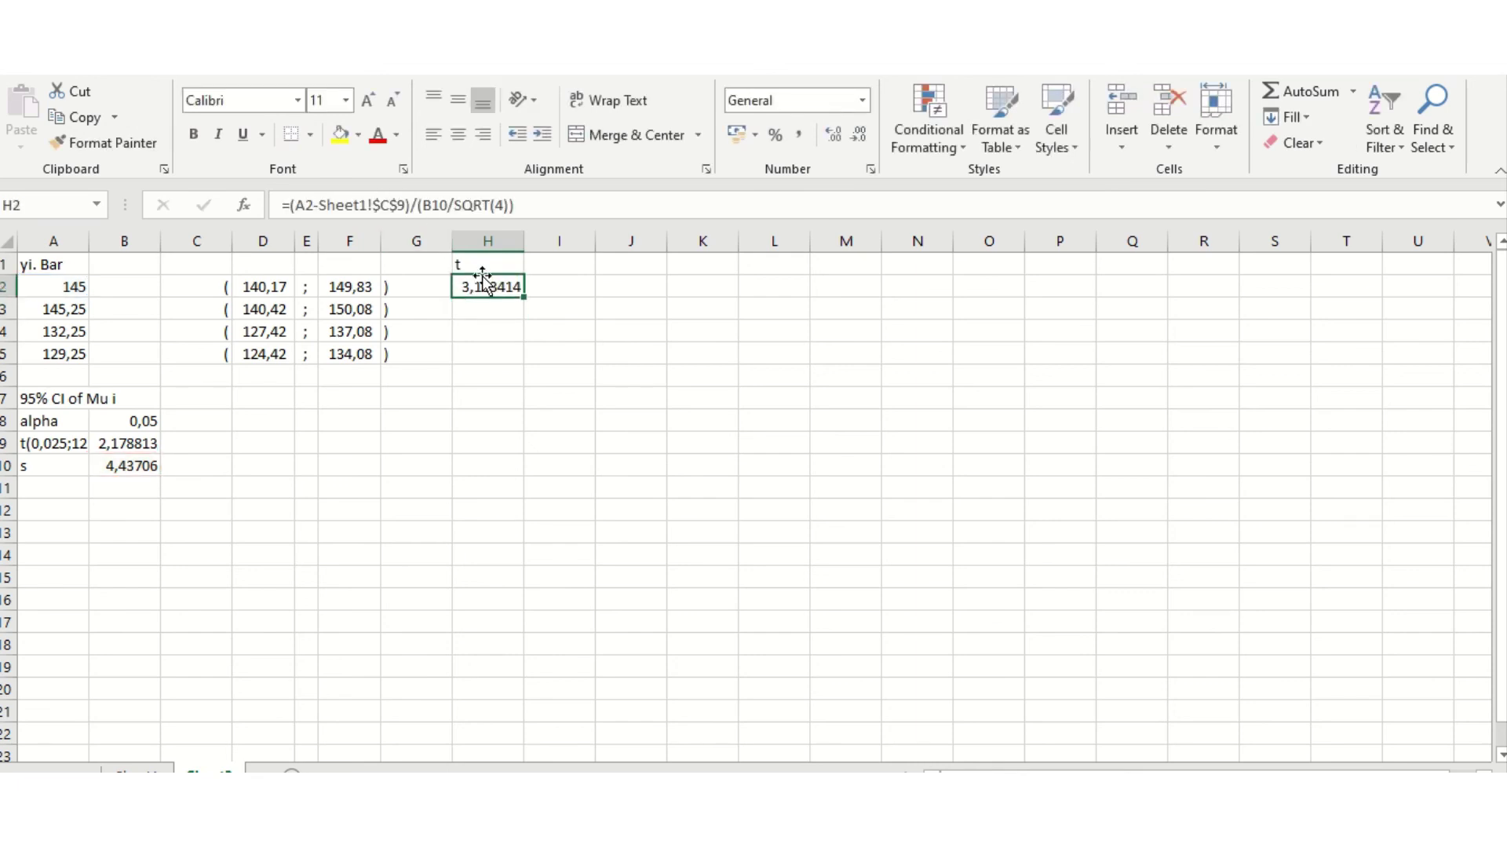
left_click(439, 206)
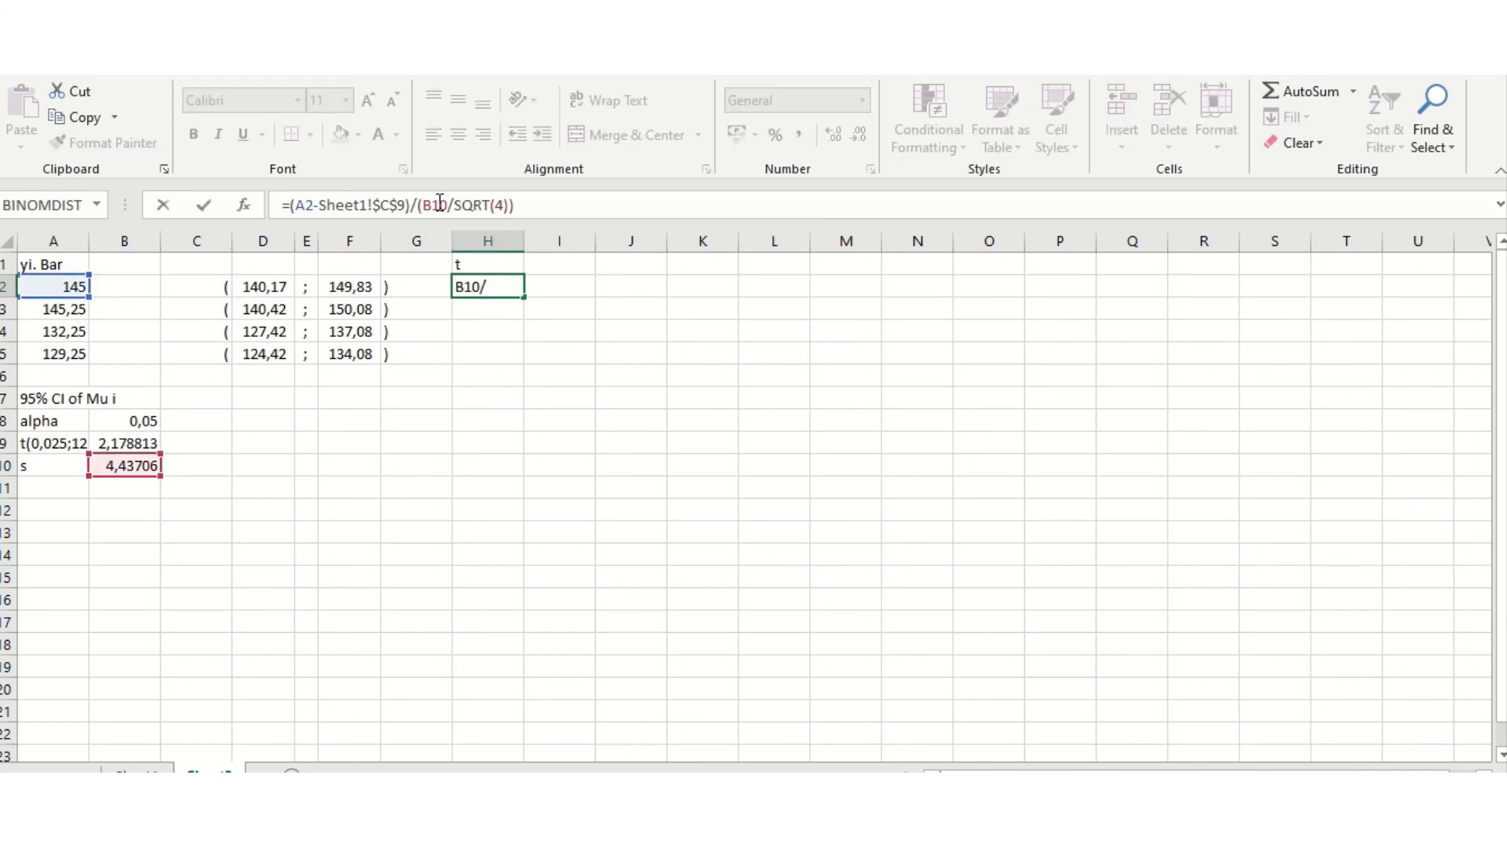
key("F4")
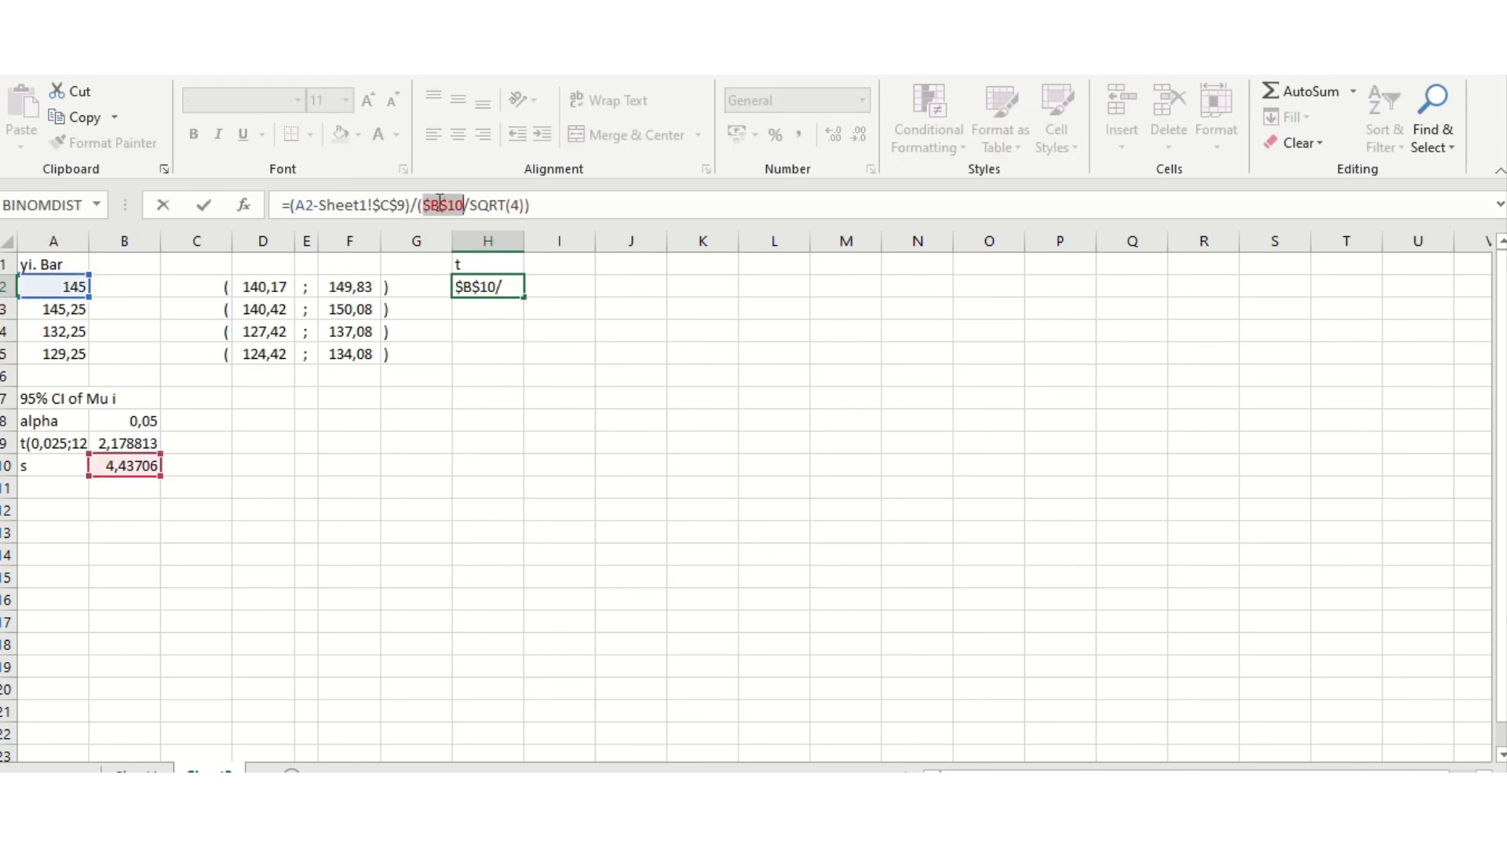
key("Return")
key("Up")
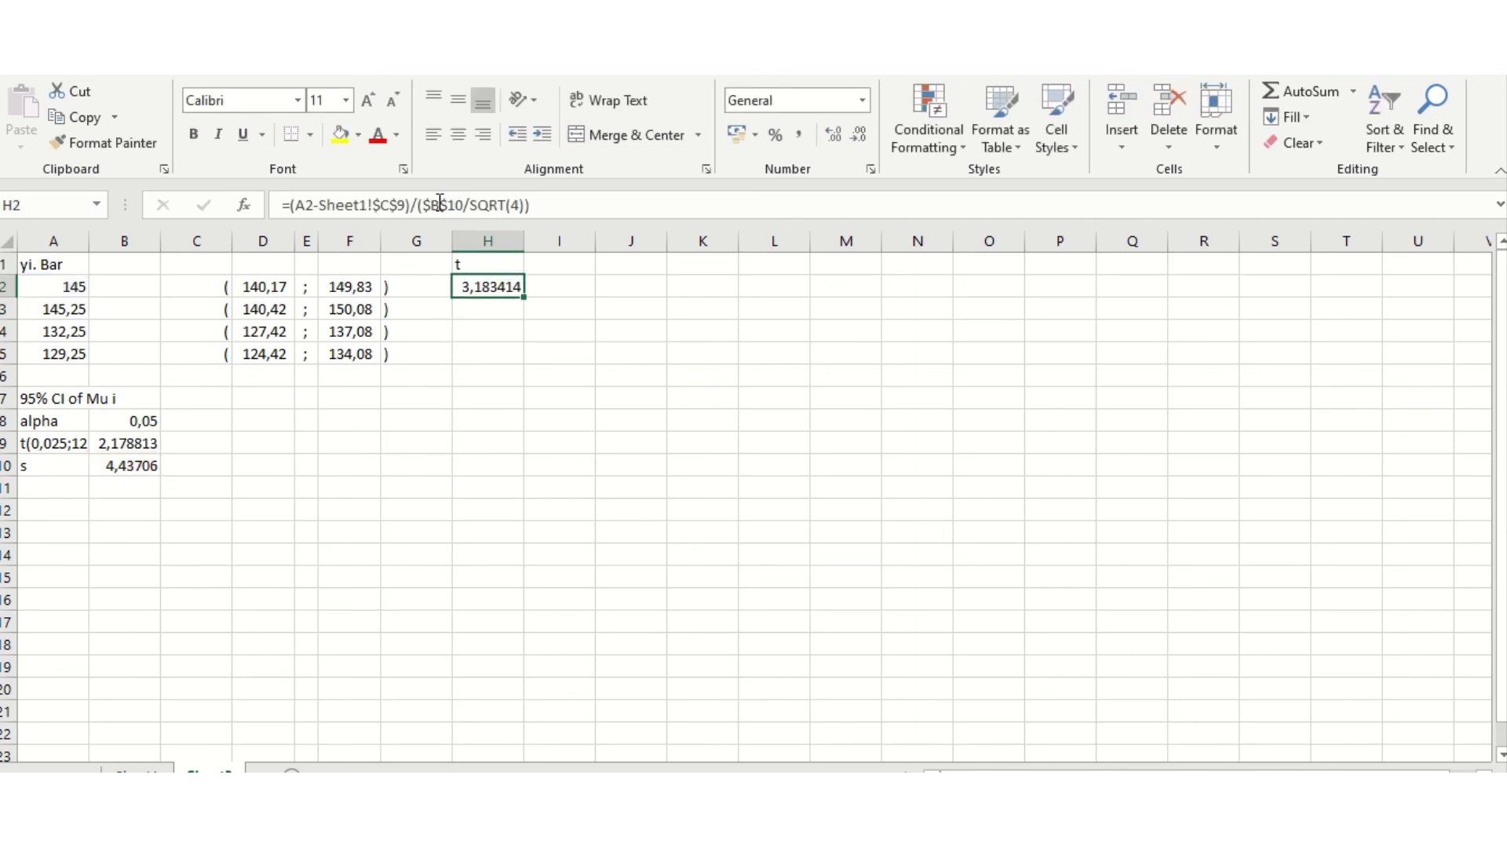
Copy the t formula from H2 down through H5 for the remaining treatments.
key("ctrl+c")
key("shift+Down")
key("shift+Down")
key("shift+Down")
key("Return")
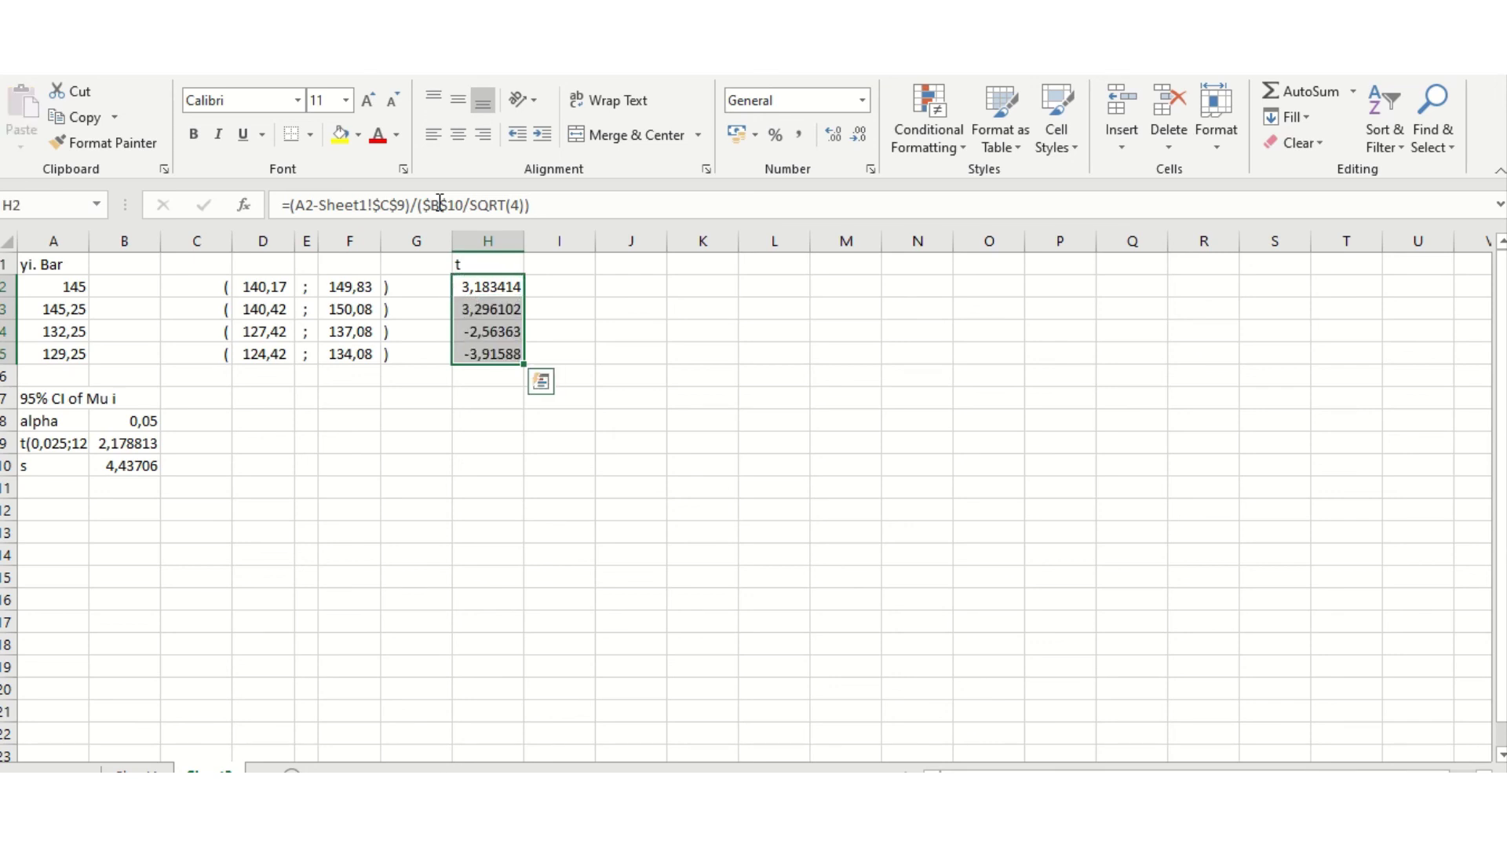
Format column H in comma (Accounting) style with two decimal places.
left_click(478, 270)
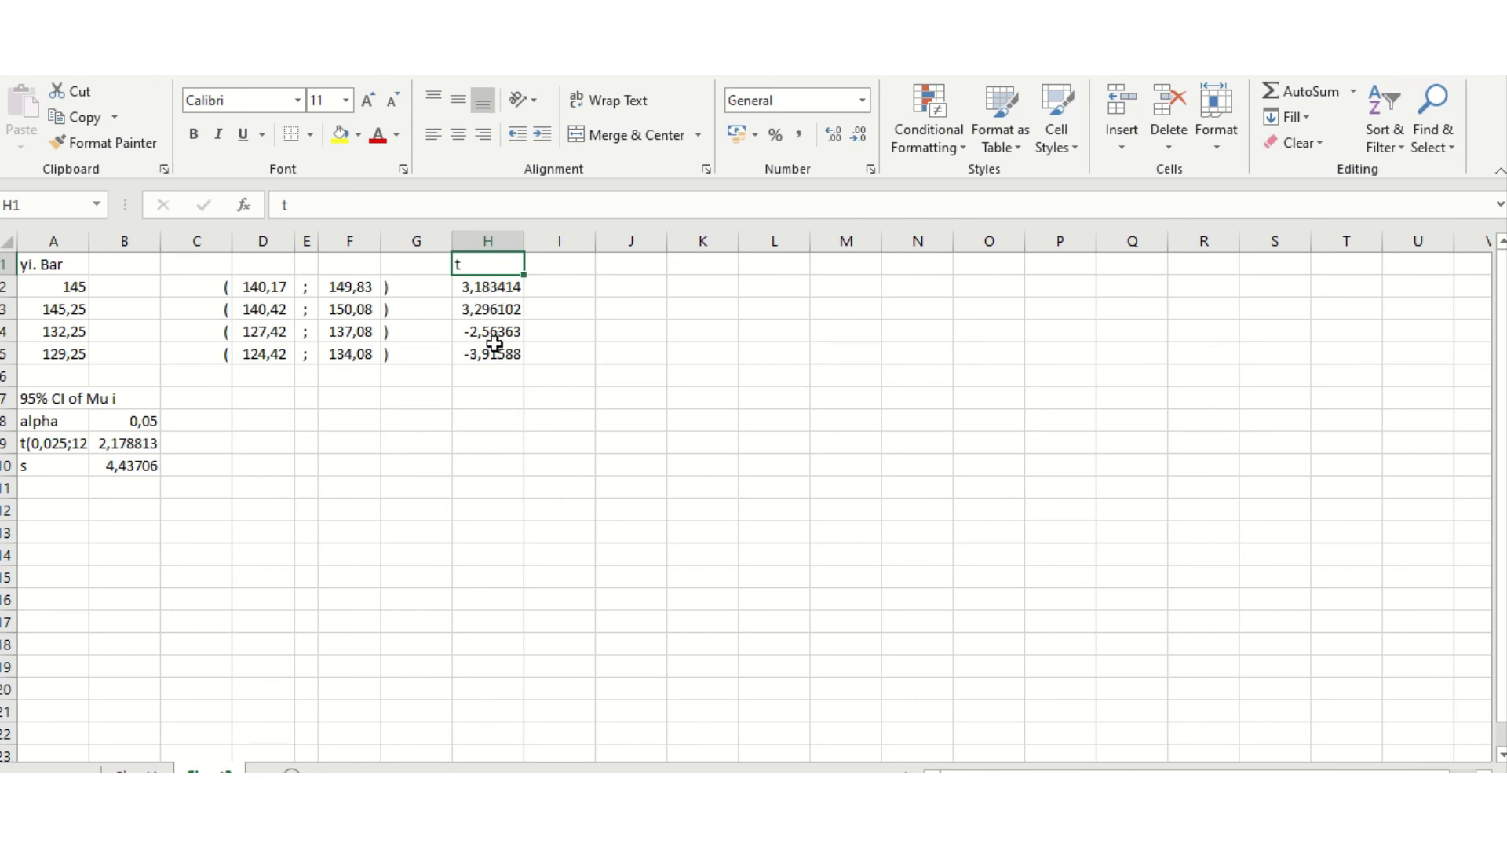
left_click(487, 240)
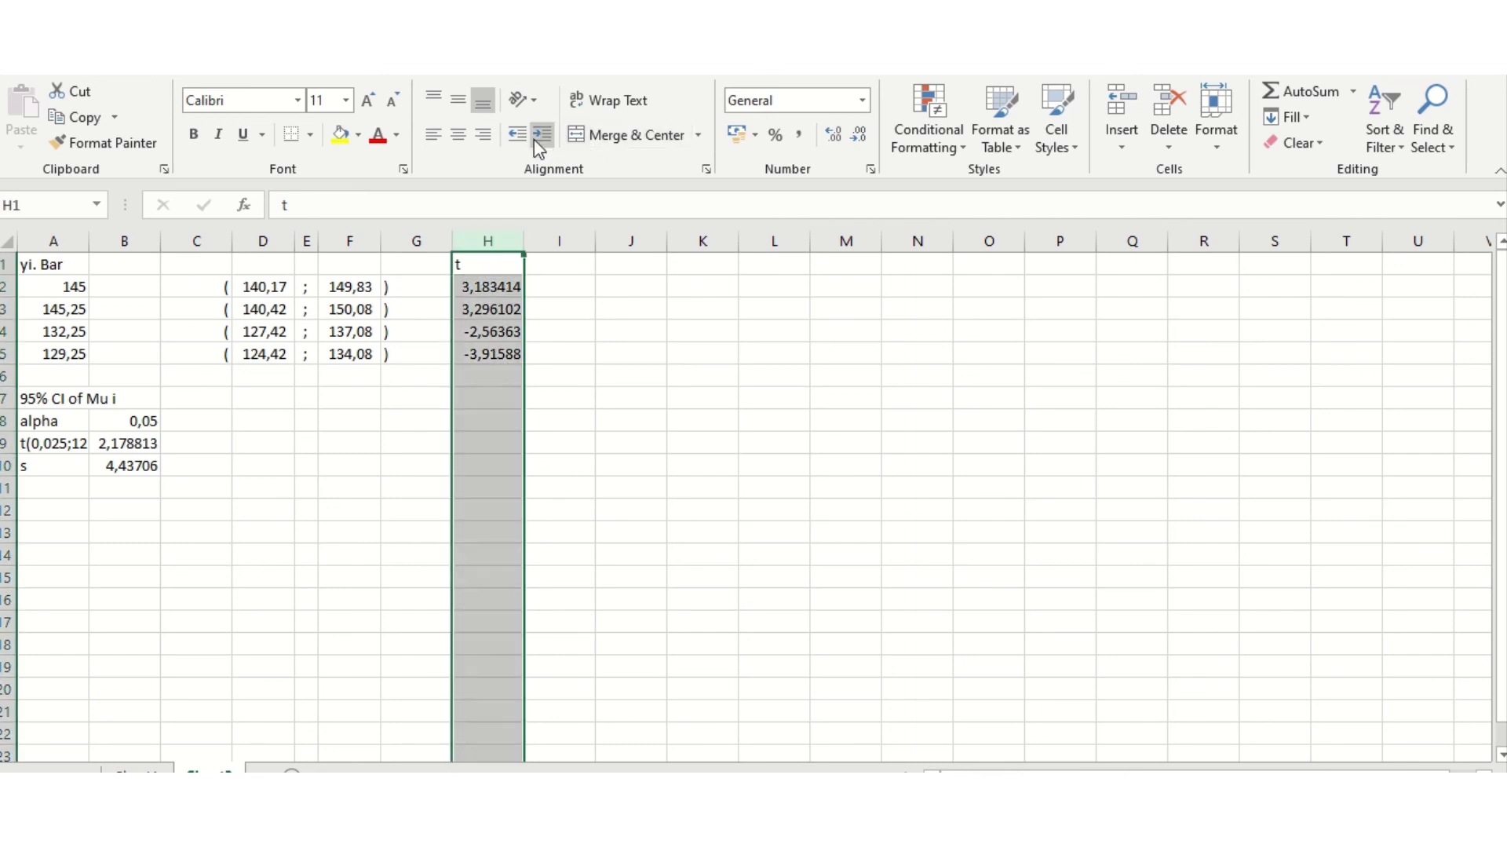
left_click(798, 138)
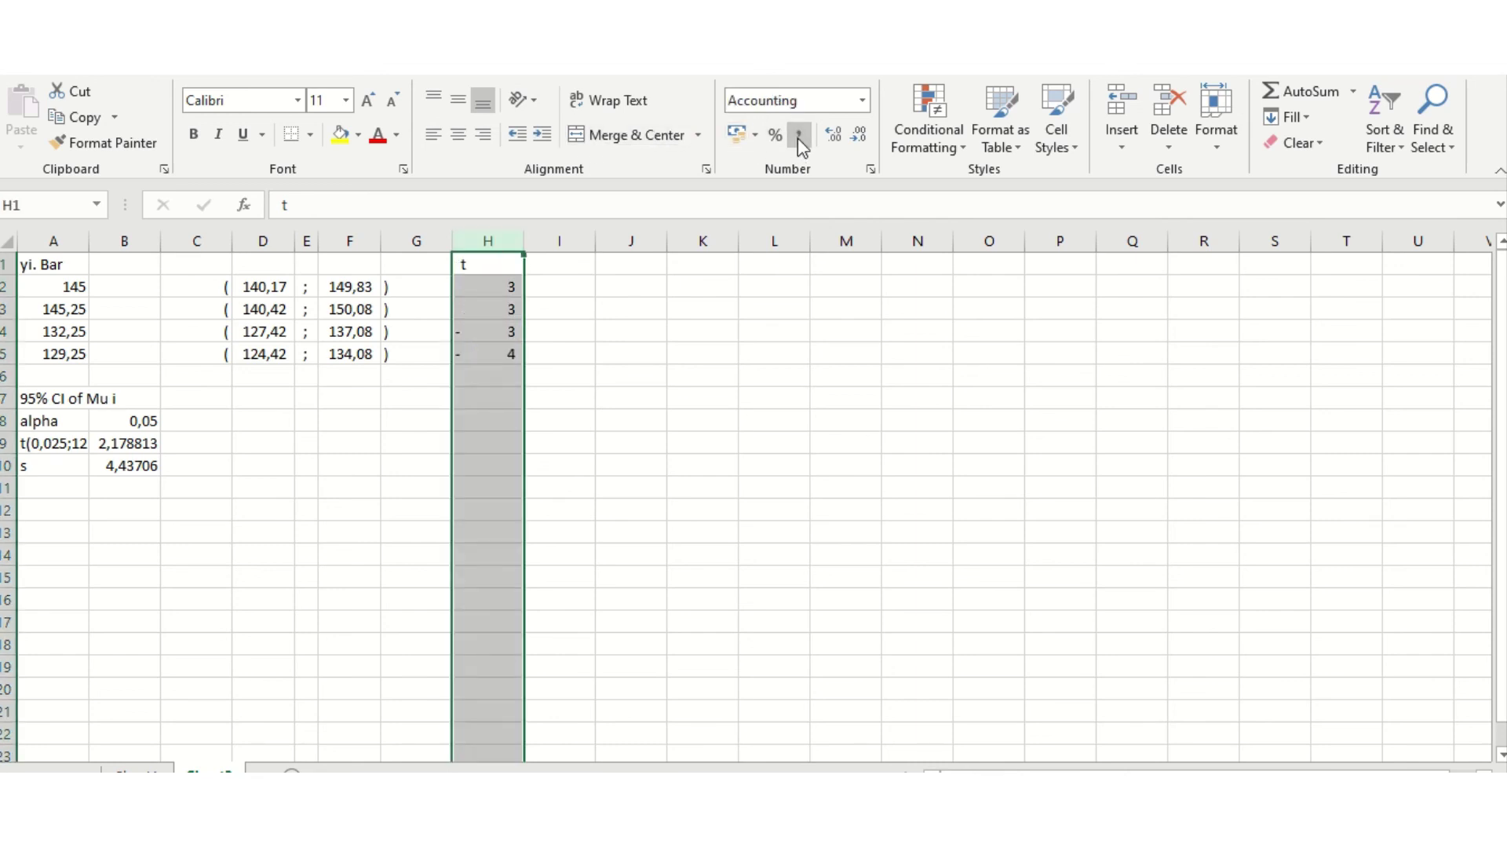
left_click(837, 136)
left_click(837, 136)
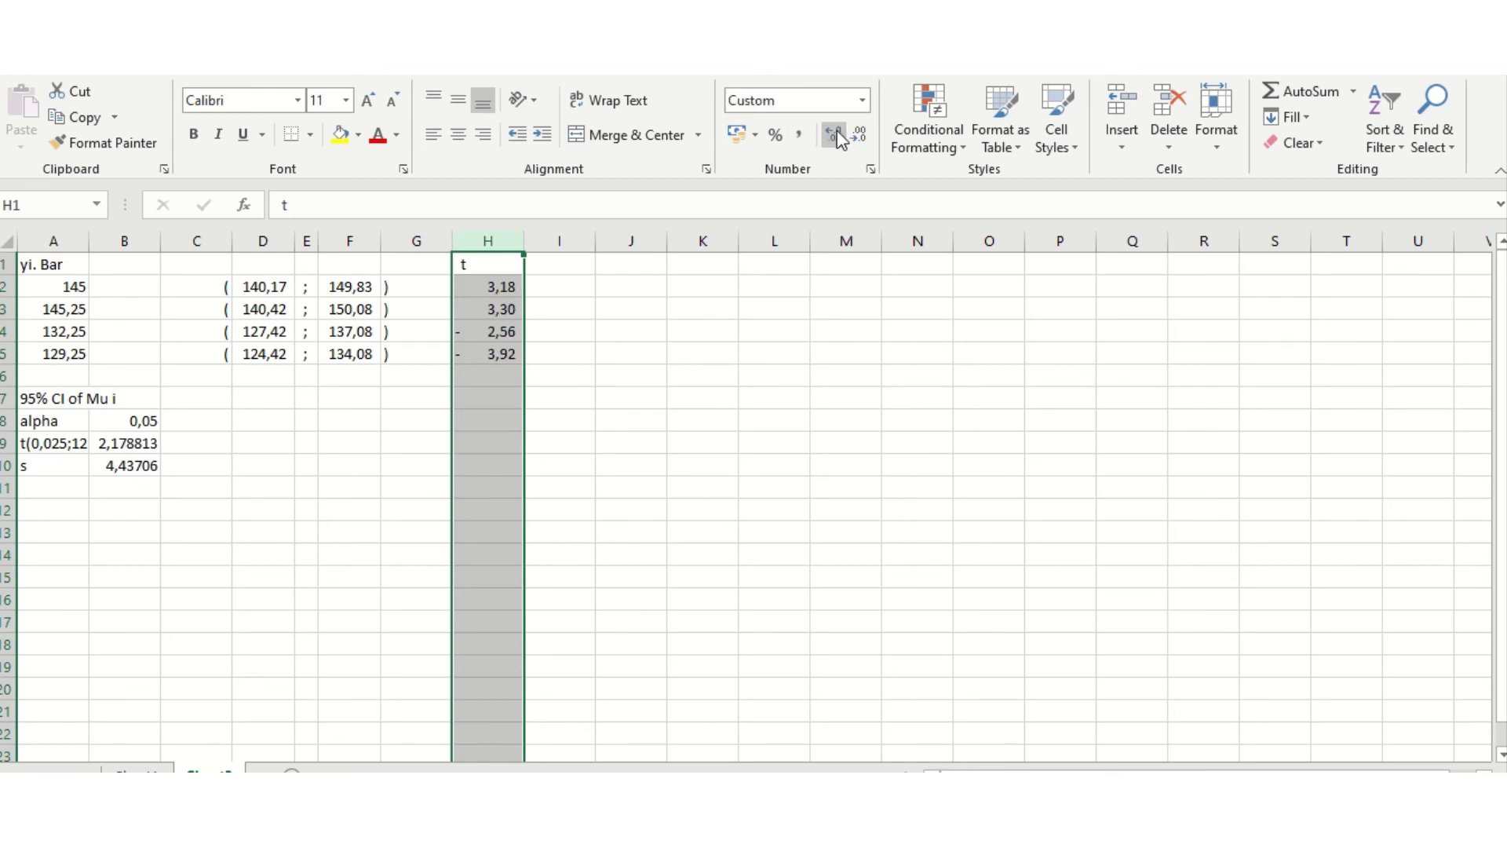
left_click(555, 395)
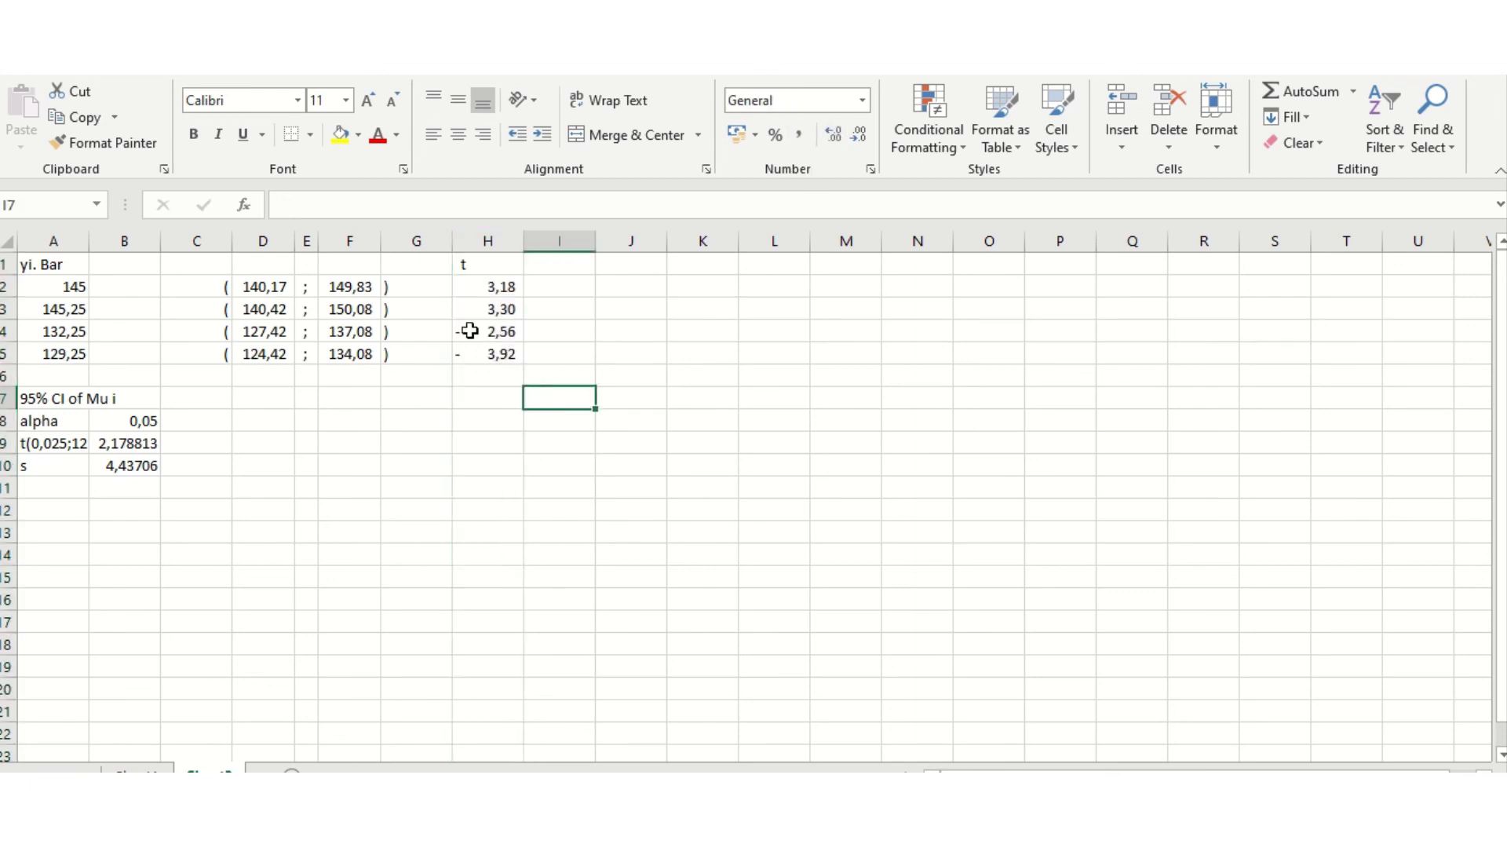
Apply the existing custom number format with one decimal, _-* #.##0,0_-, to the t values in H2:H5.
left_click_drag(474, 291, 473, 342)
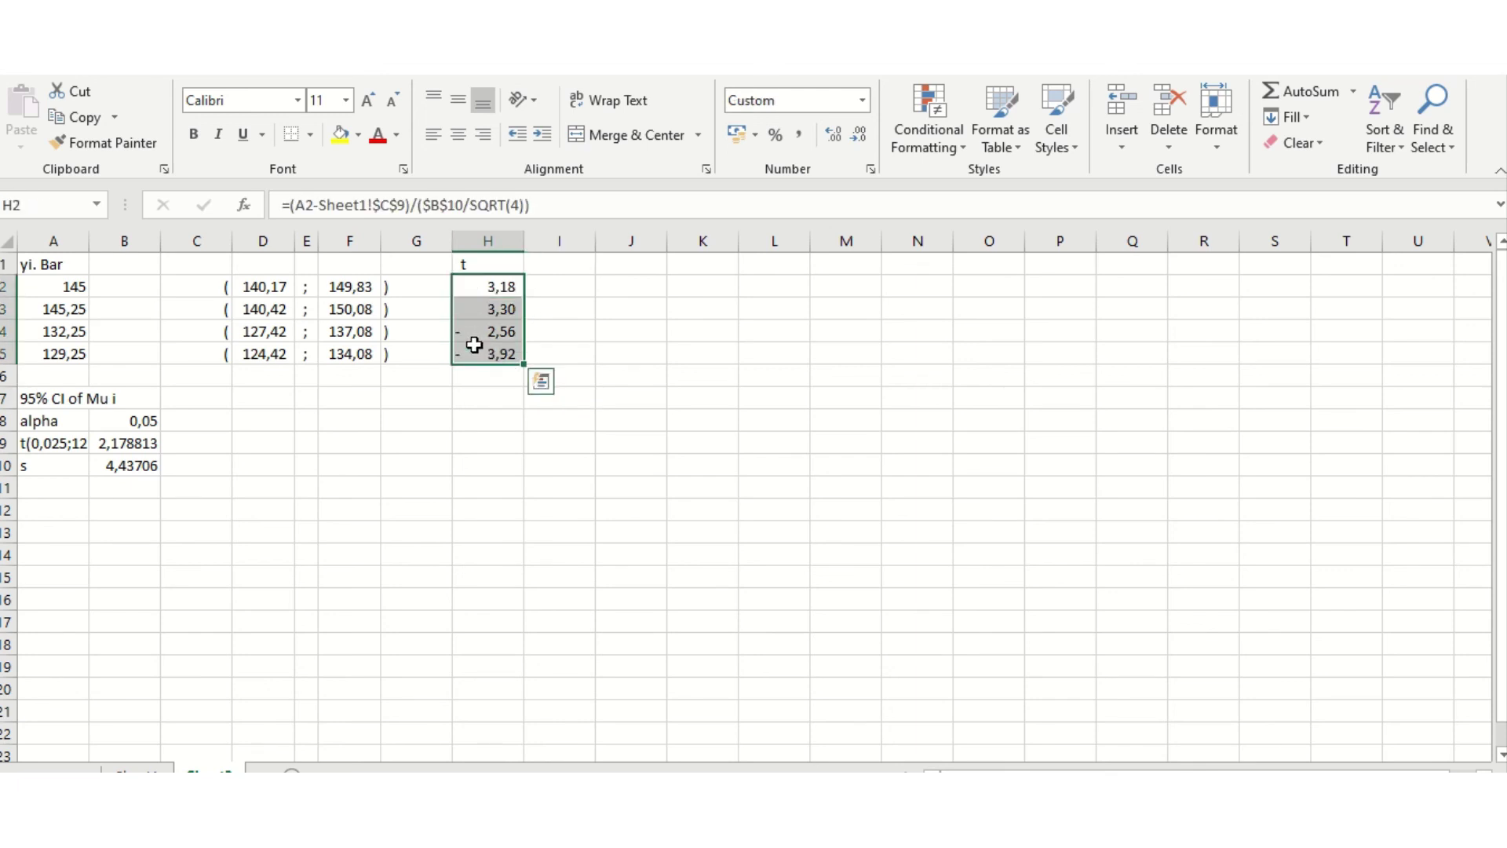
left_click(871, 171)
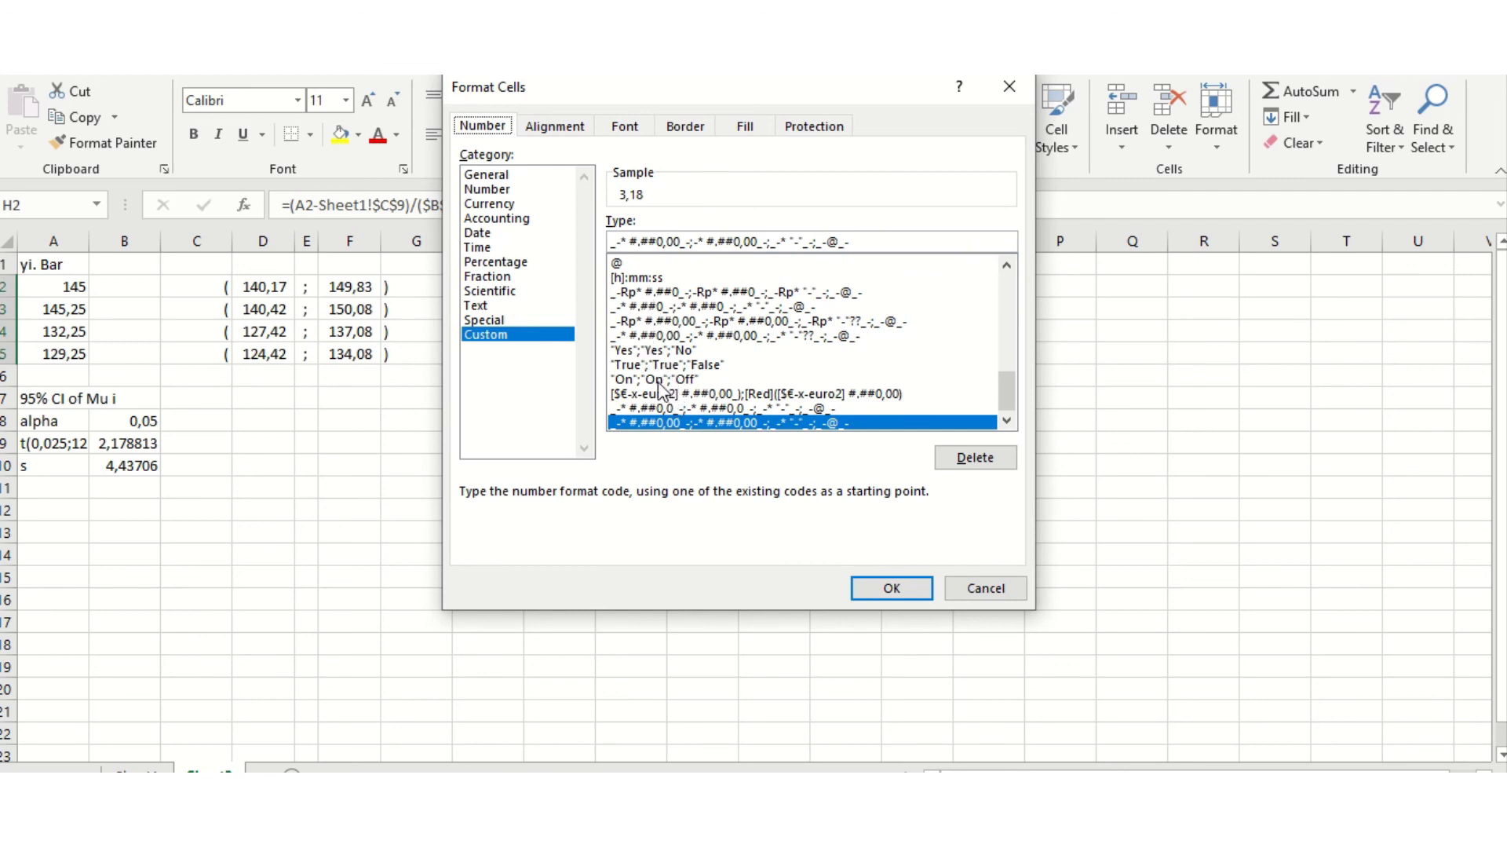
left_click(666, 408)
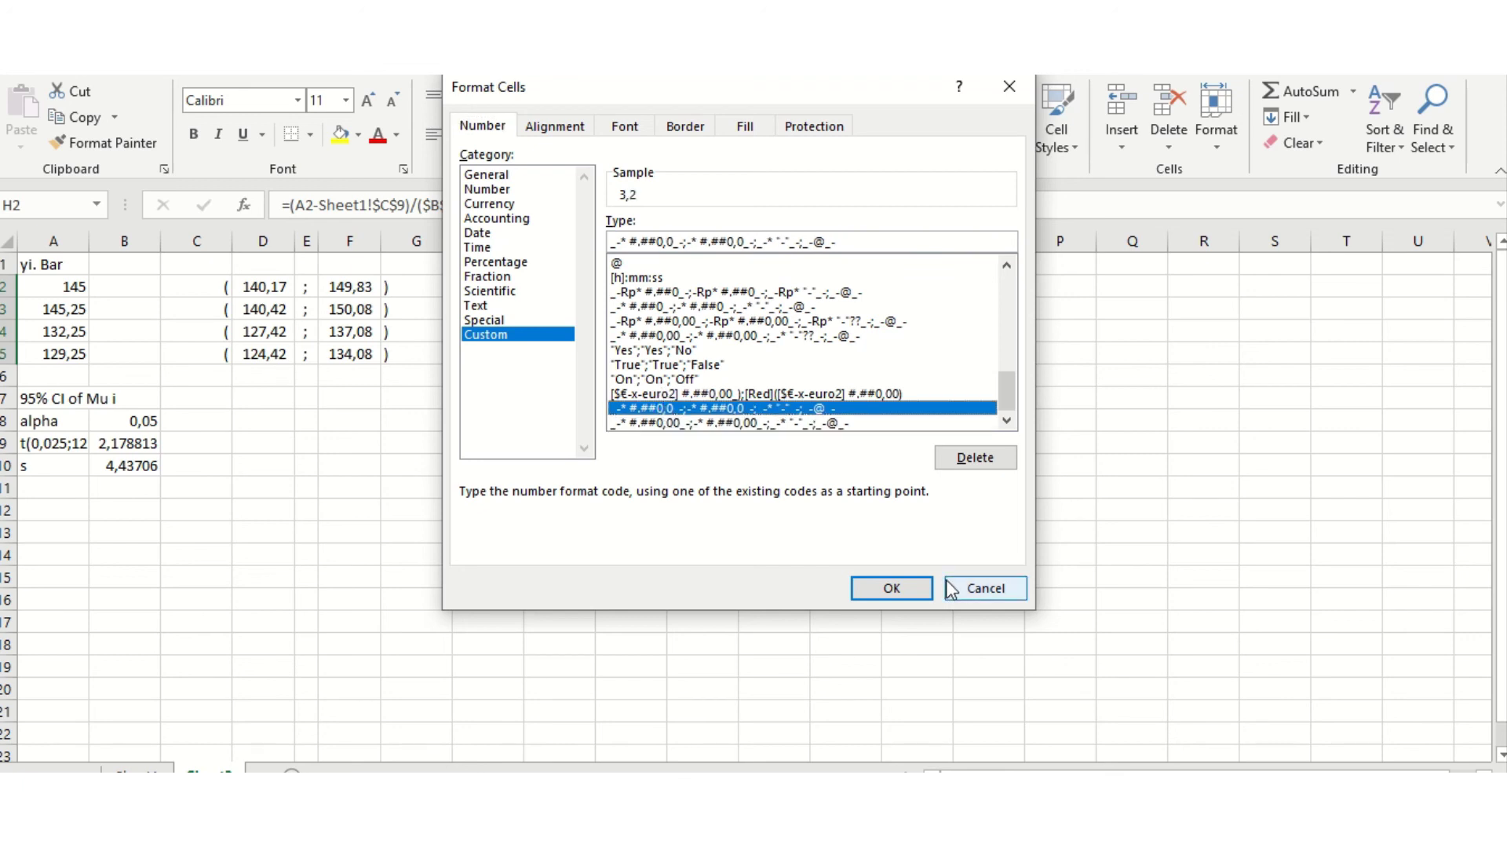
left_click(920, 595)
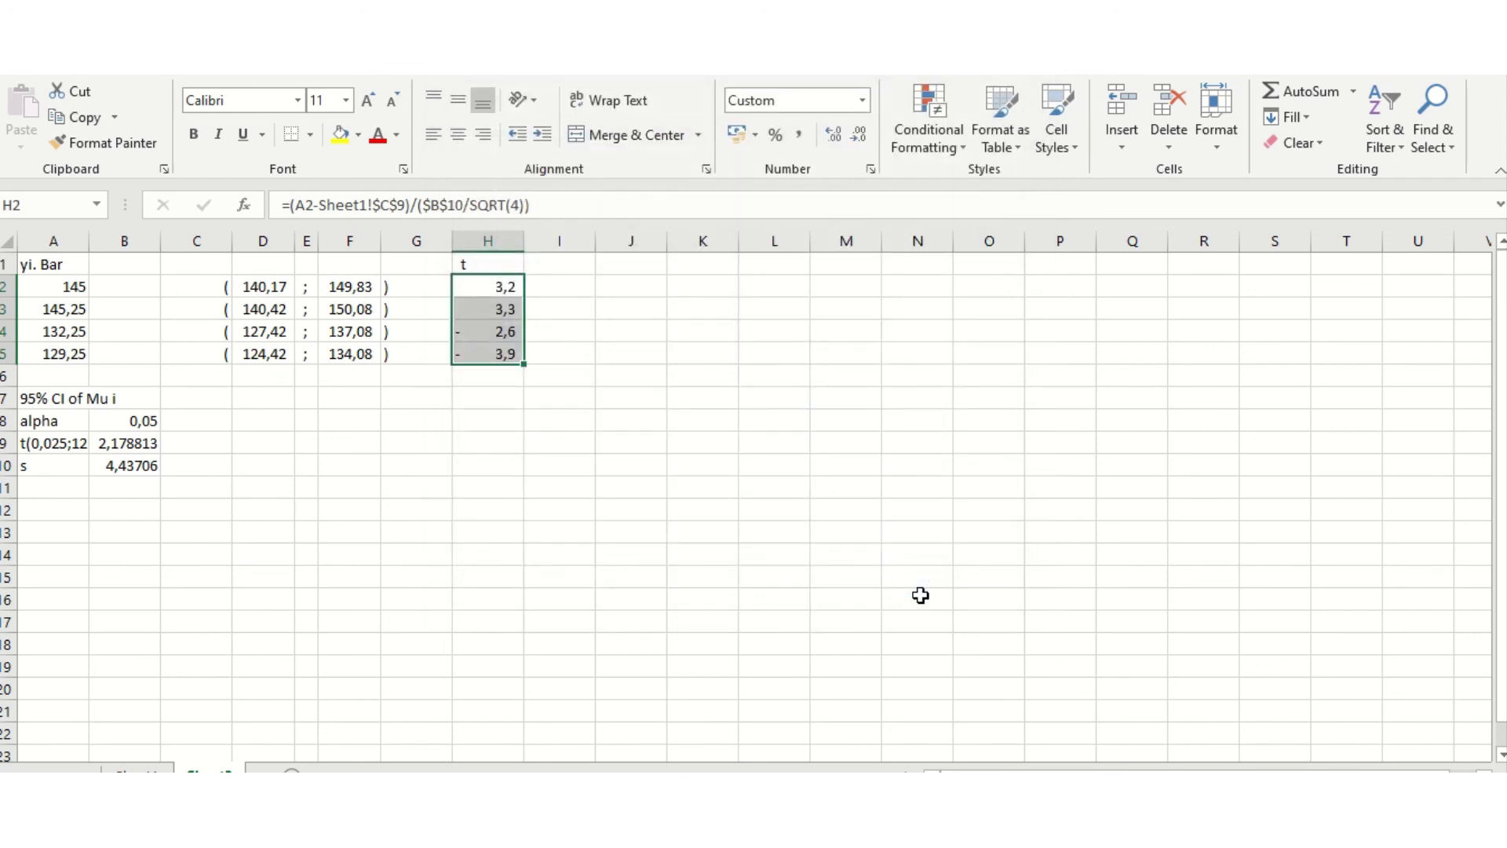
Switch the t values in H2:H5 to the Number format category.
left_click(871, 169)
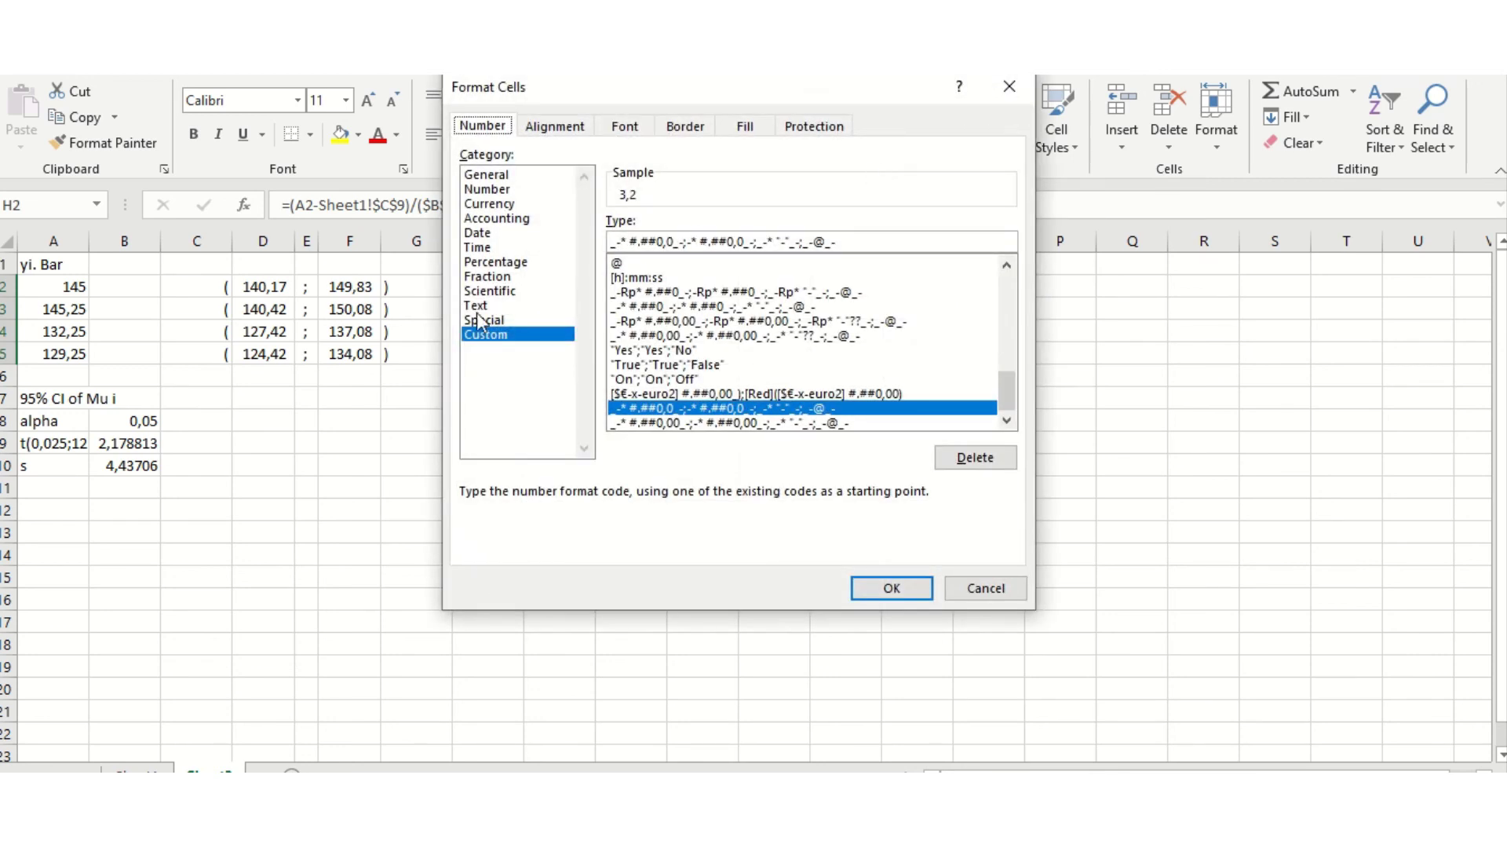
left_click(498, 191)
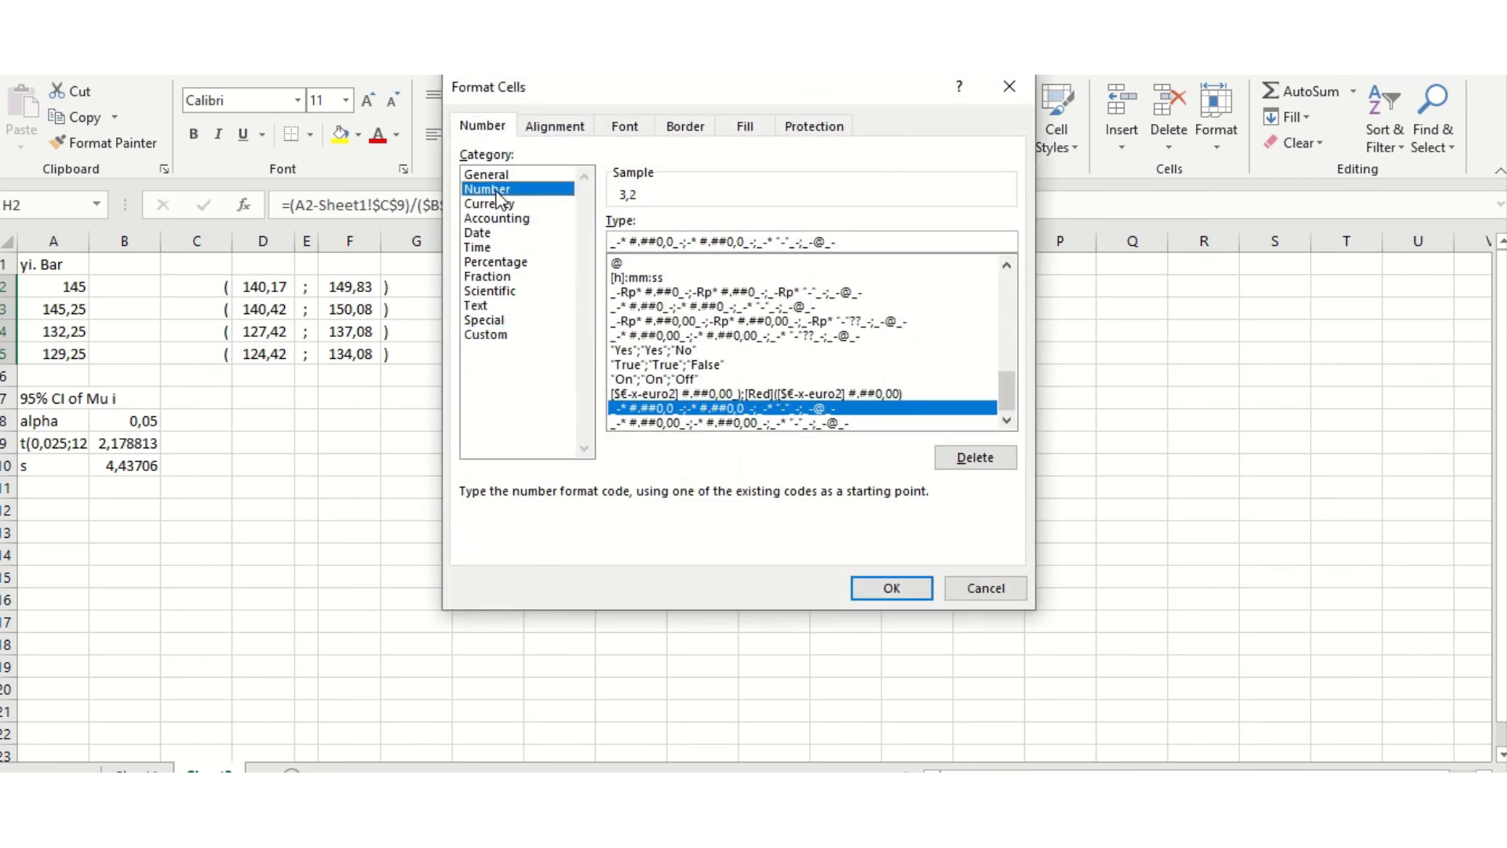
left_click(907, 582)
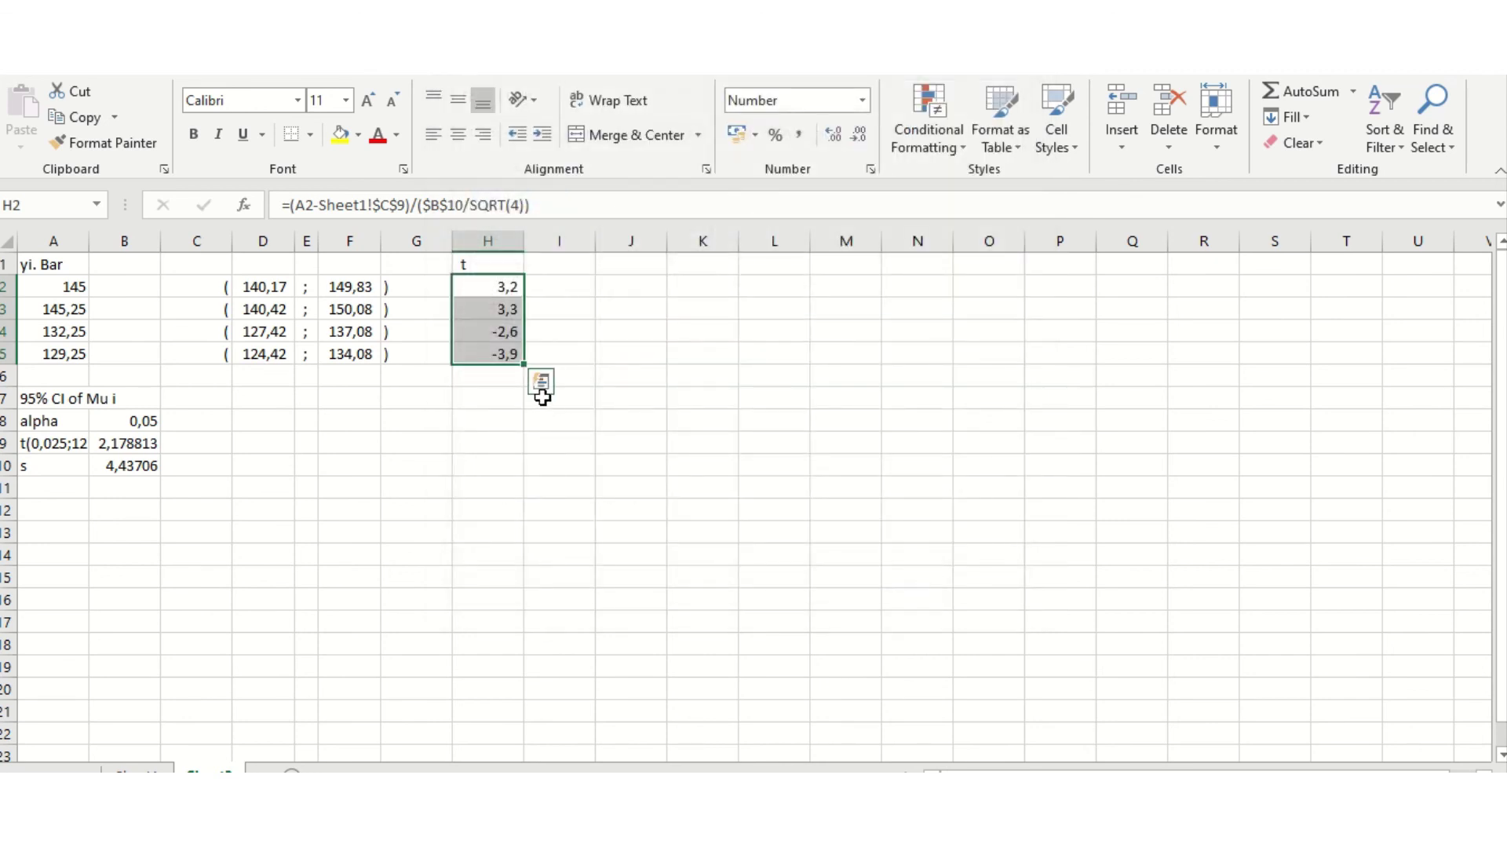
Auto-fit the width of column H and highlight the t column H1:H5 with a yellow fill.
left_click(474, 305)
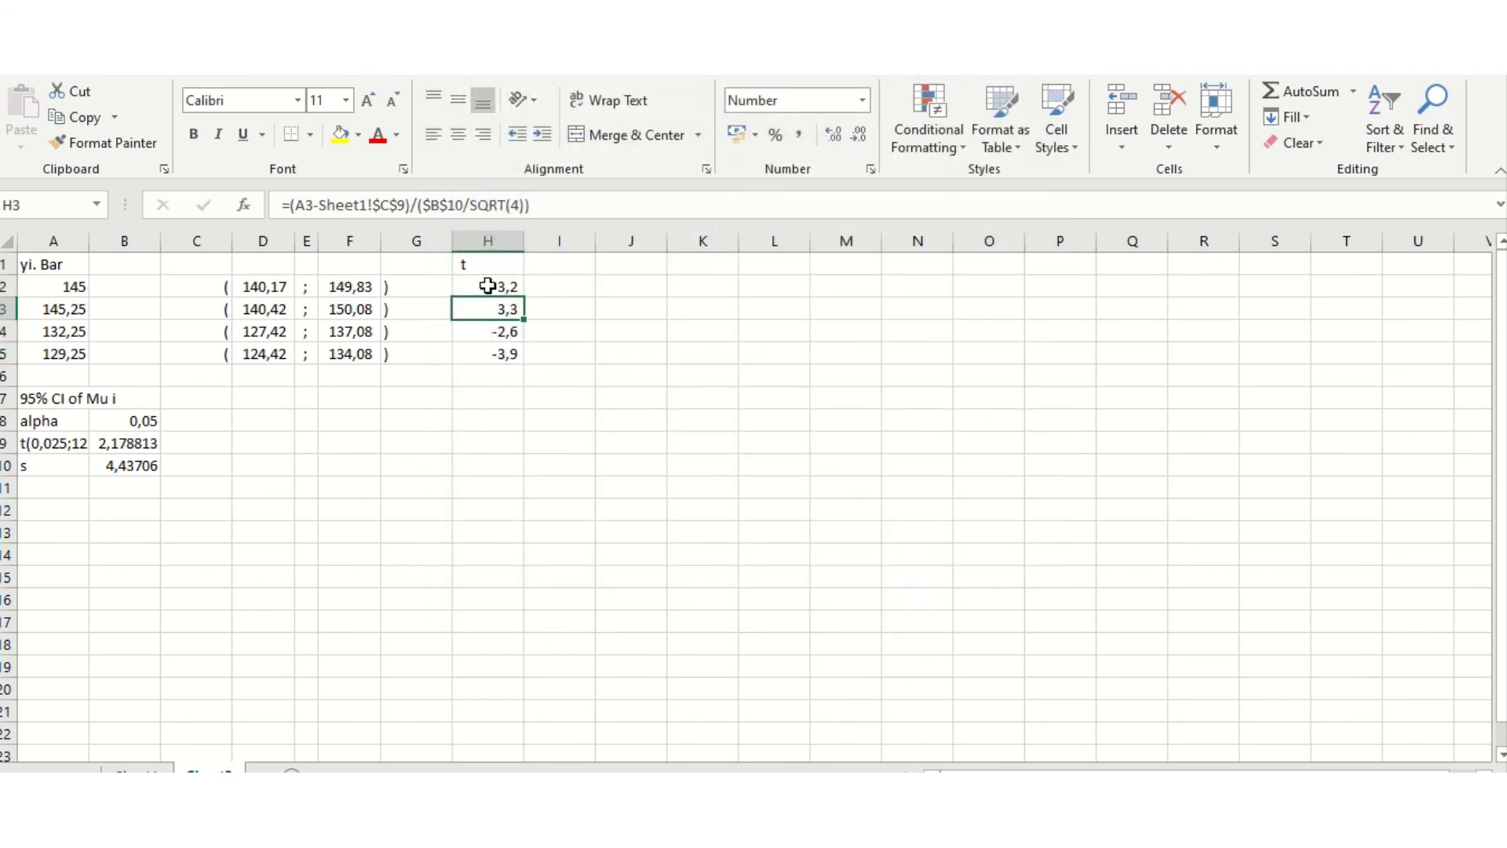
double_click(523, 242)
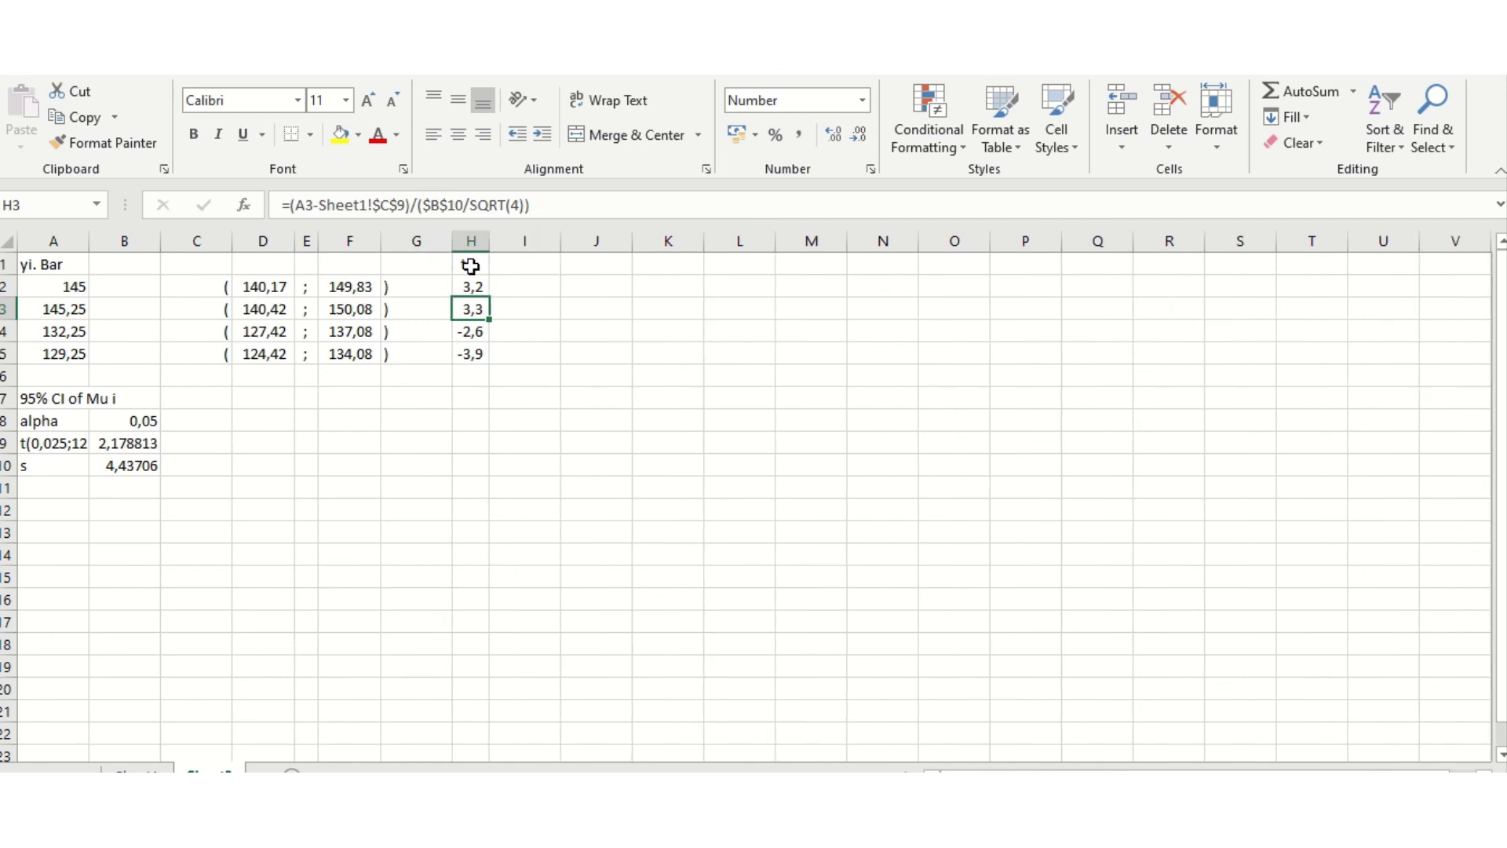
left_click_drag(471, 266, 473, 352)
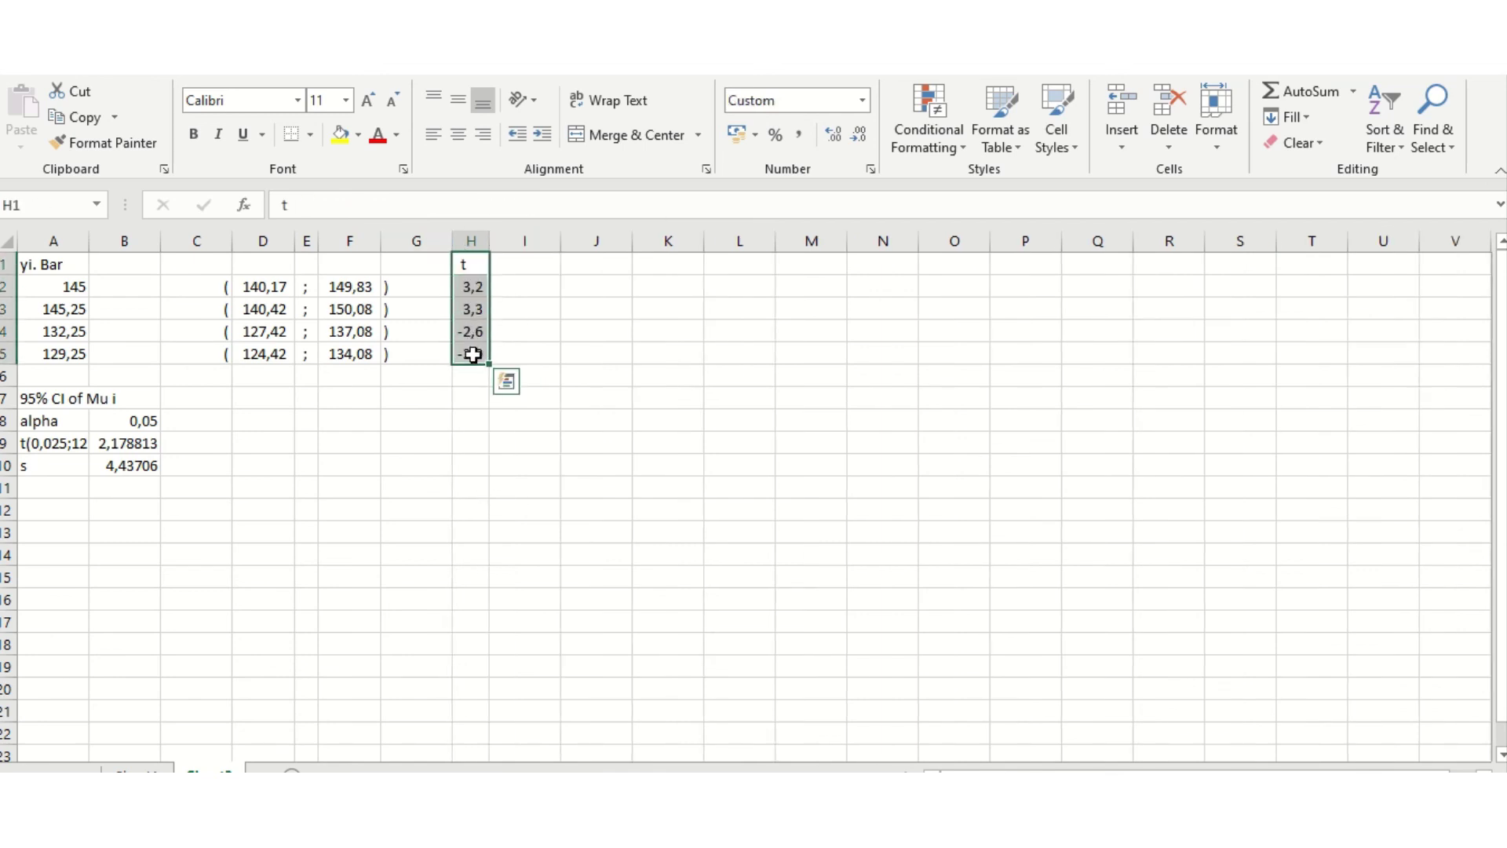
left_click(340, 135)
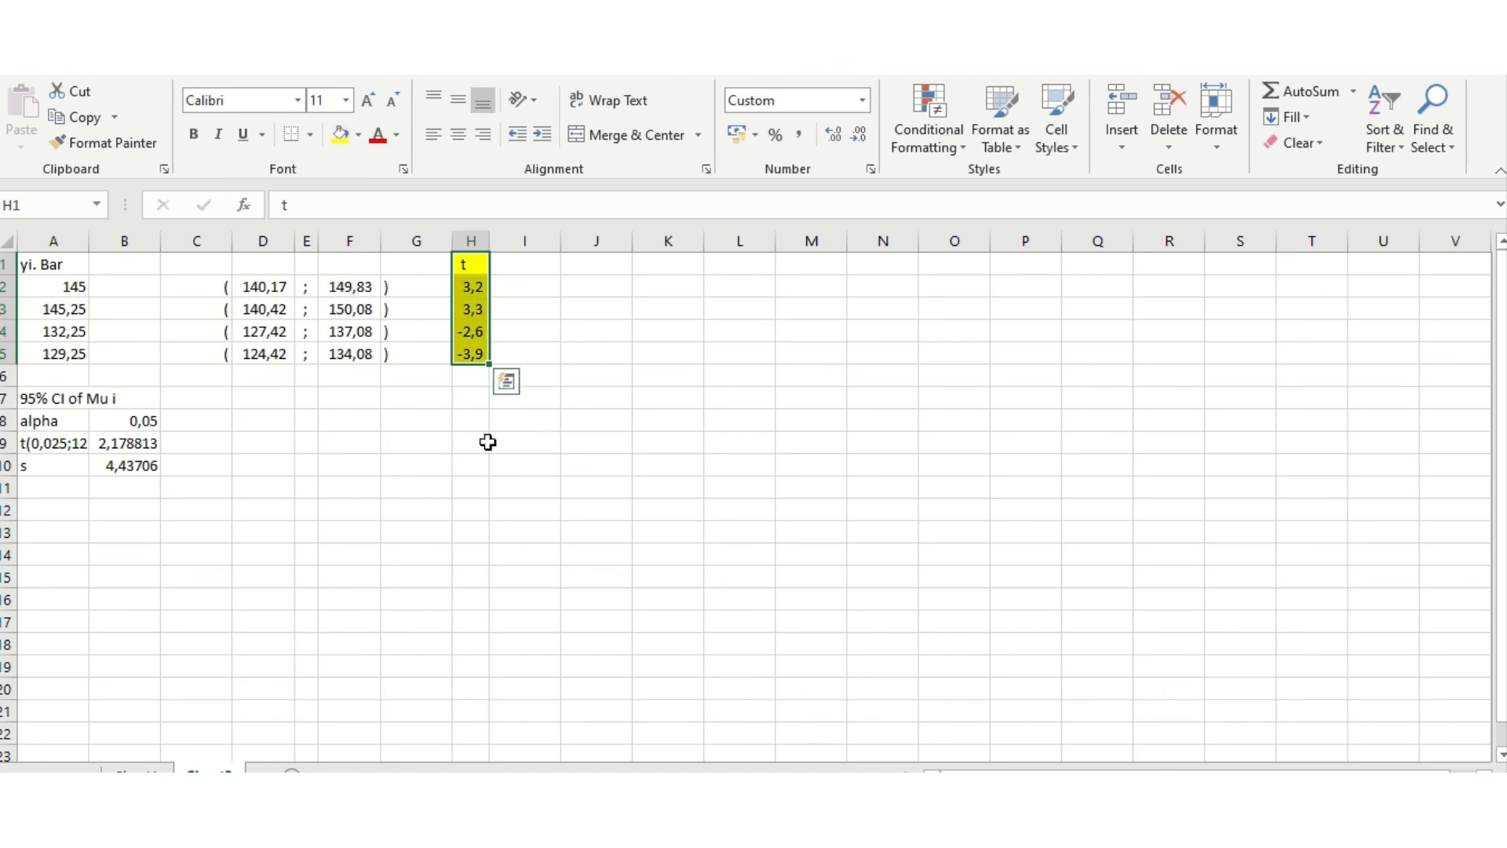
left_click(504, 464)
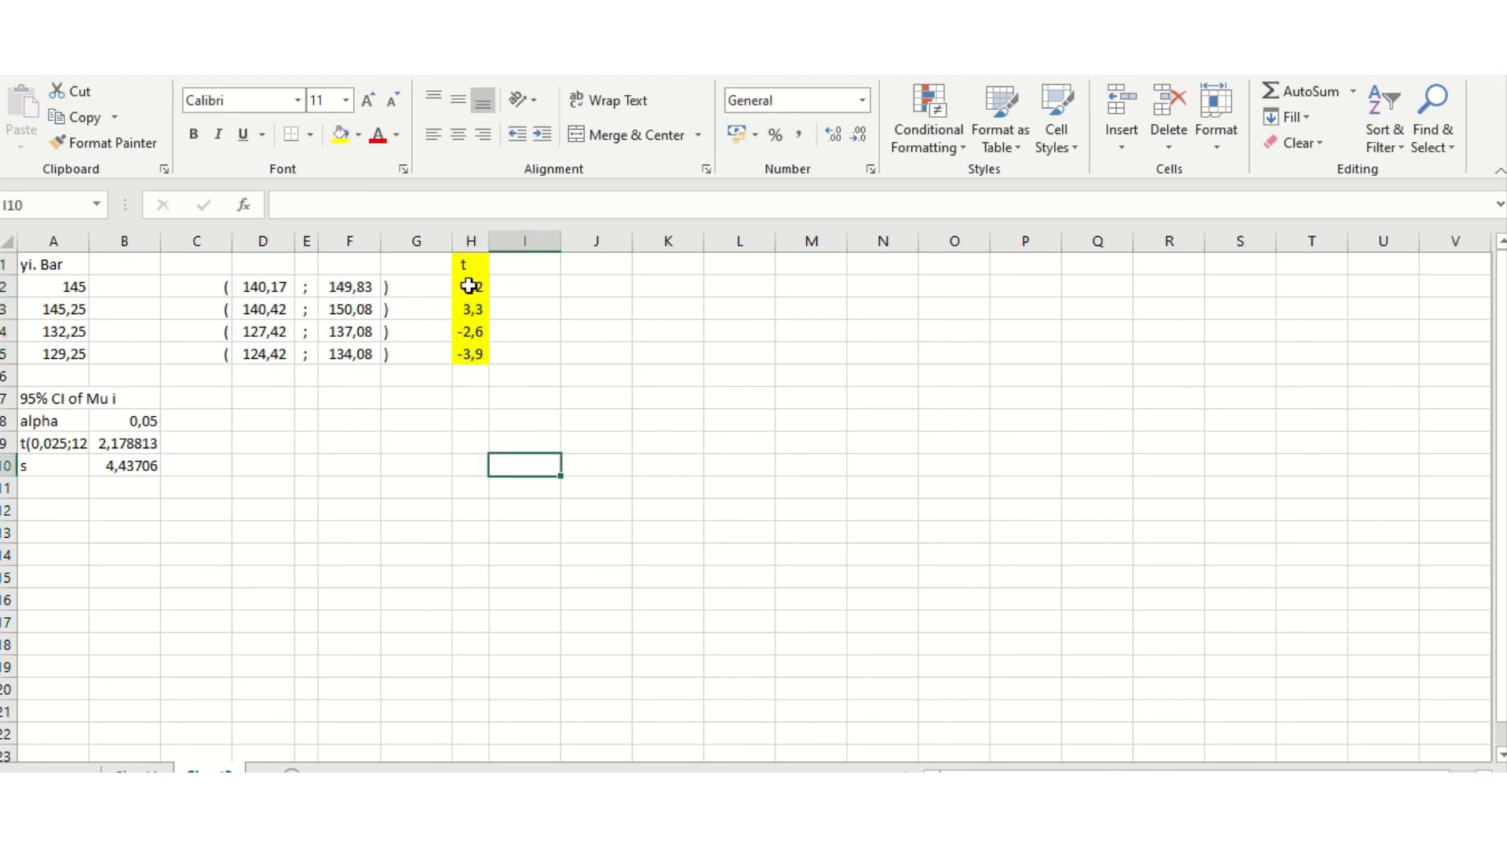
left_click(469, 286)
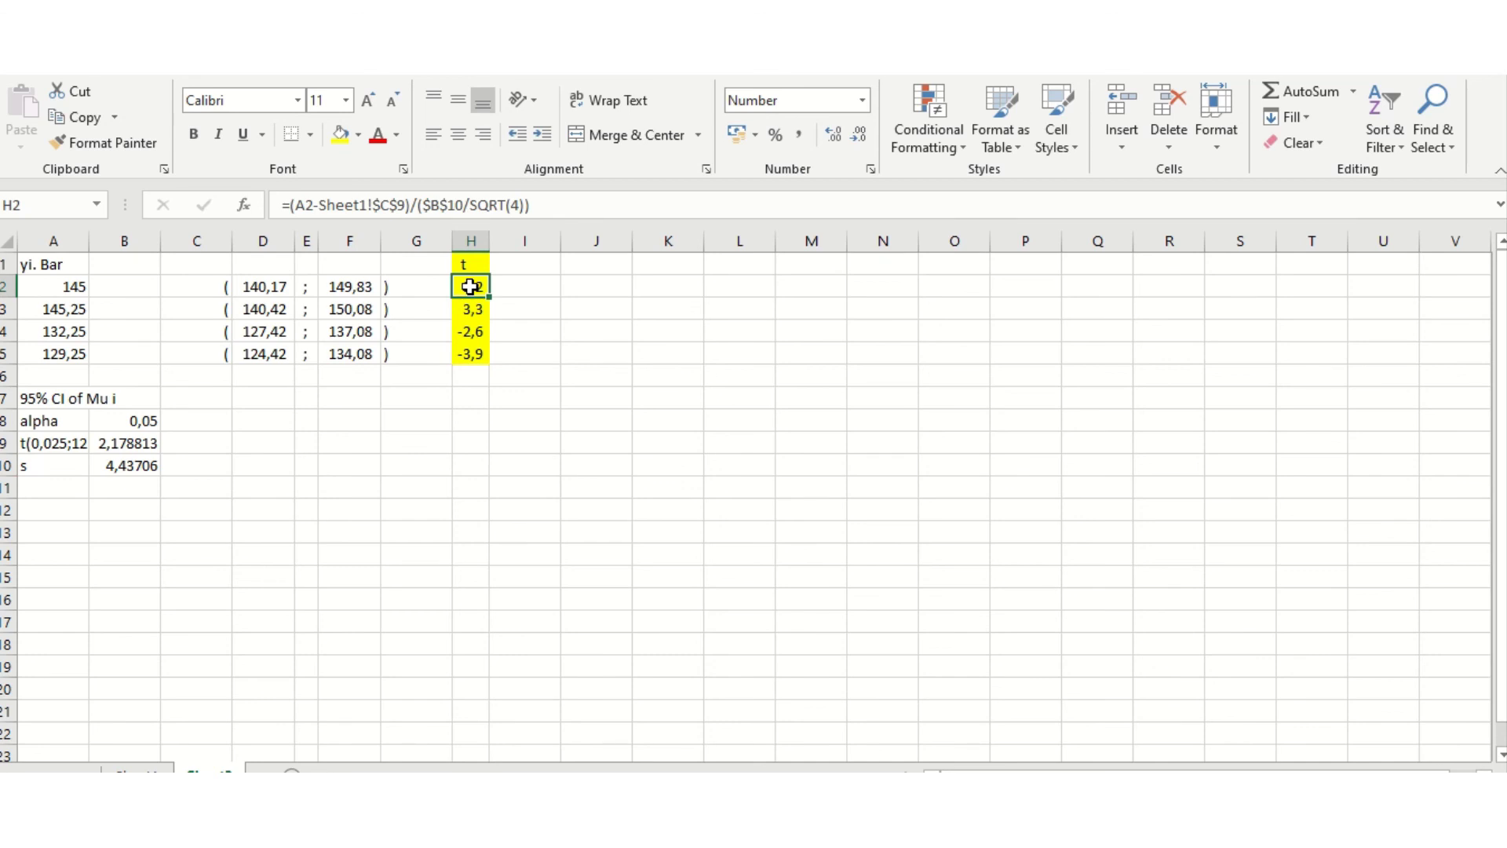